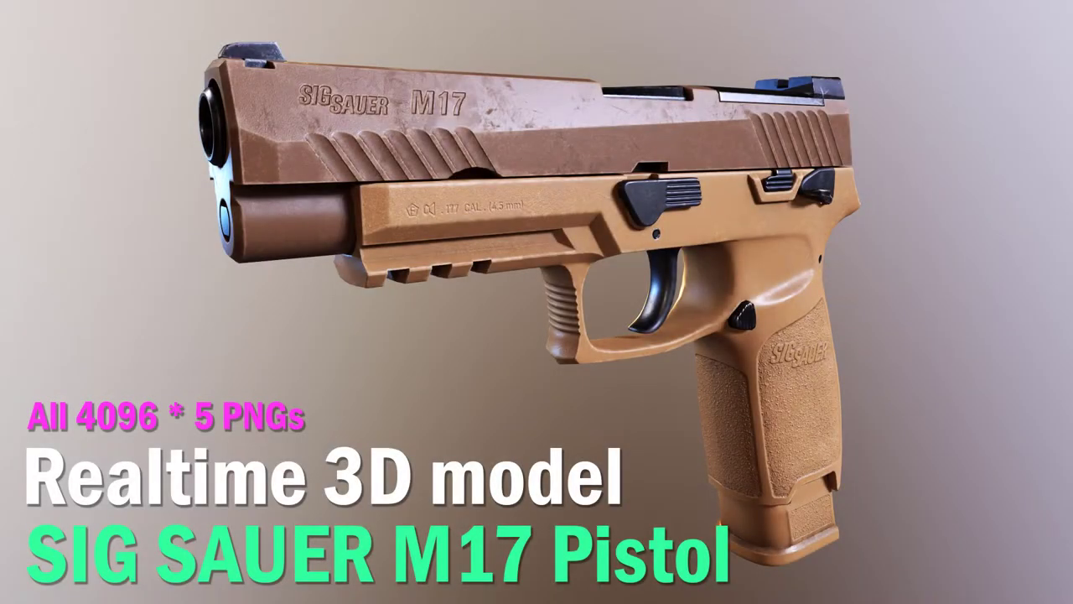
# Orbit the Marmoset Toolbag camera to view the other side of the tan pistol.
pyautogui.moveTo(462, 376); pyautogui.dragTo(524, 425)
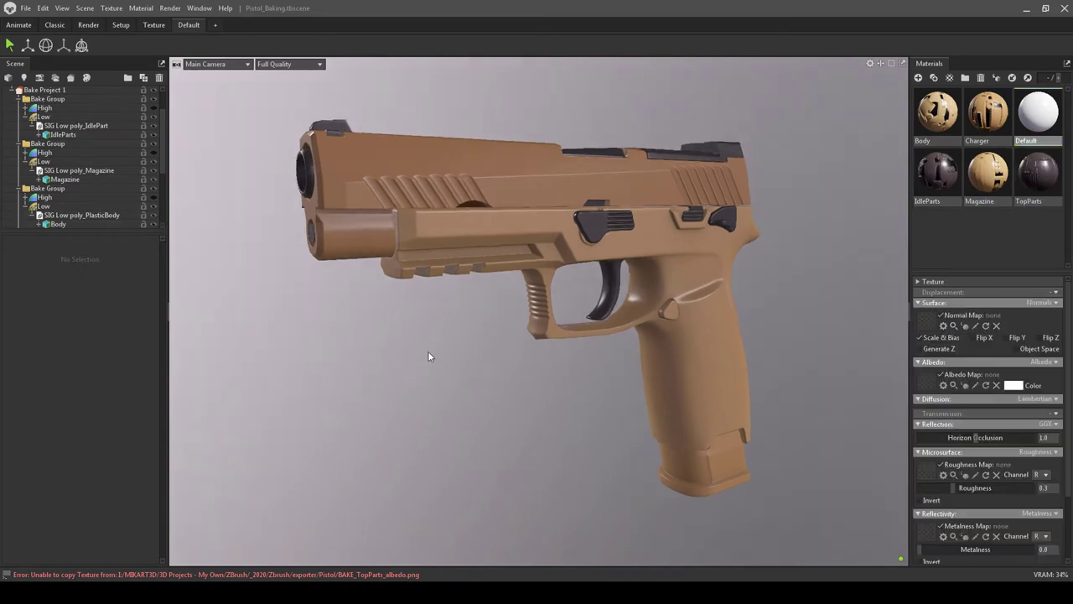
# Export the low-poly pistol as FBX into the Pistol folder, then begin a new Substance Painter project.
pyautogui.scroll(3)
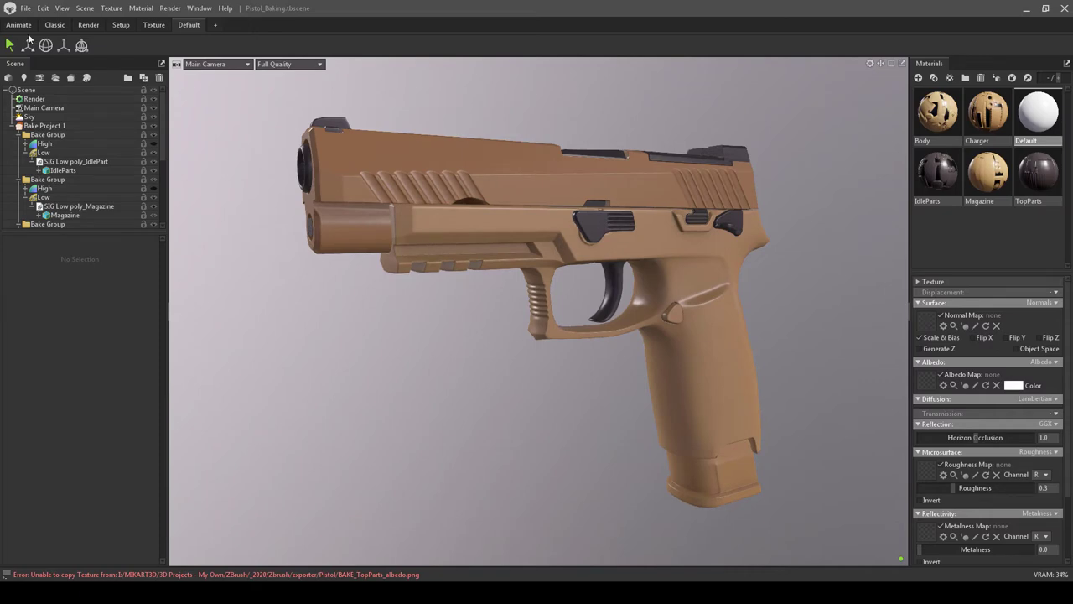
pyautogui.click(25, 7)
pyautogui.click(164, 104)
pyautogui.click(558, 320)
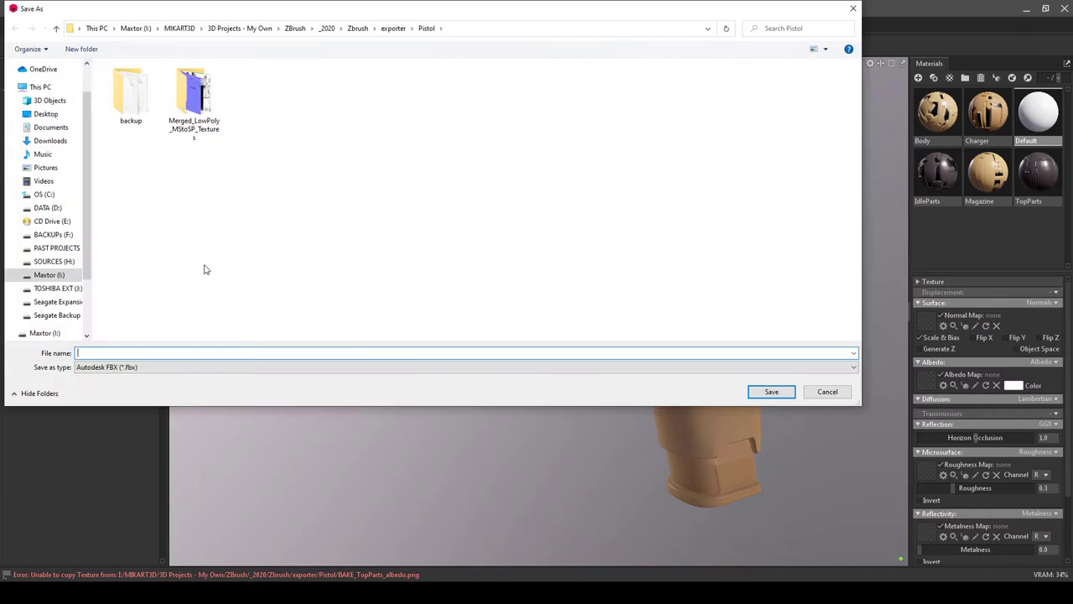
pyautogui.write('M')
pyautogui.press('Down')
pyautogui.press('Down')
pyautogui.press('Down')
pyautogui.press('Return')
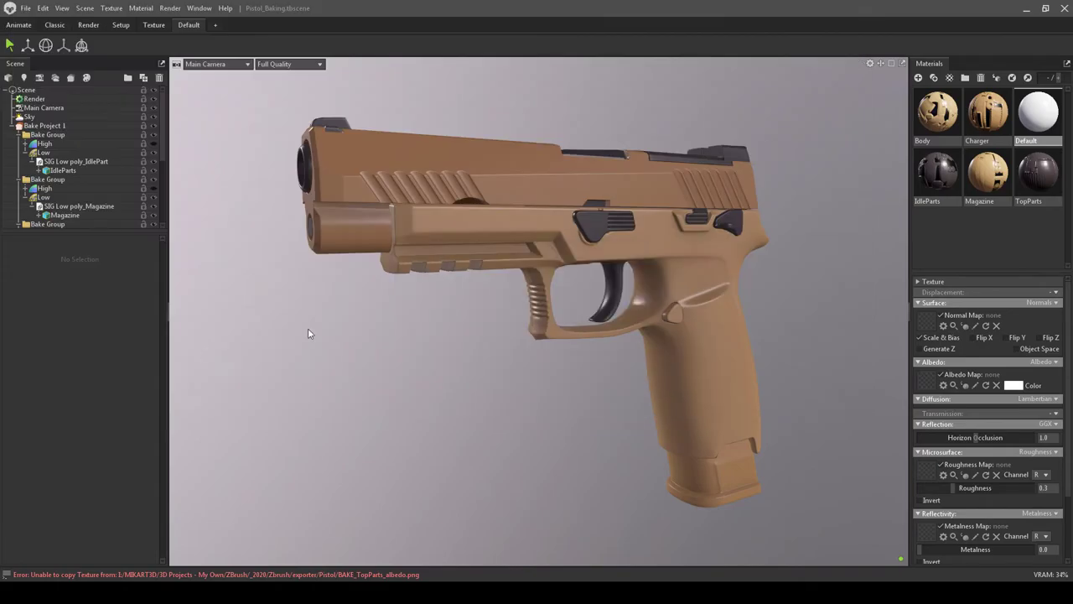
pyautogui.click(647, 139)
pyautogui.click(701, 206)
# Create a project from Merged_LowPoly_MStoSP.obj and save it as Pistol_Texturing.
pyautogui.doubleClick(702, 206)
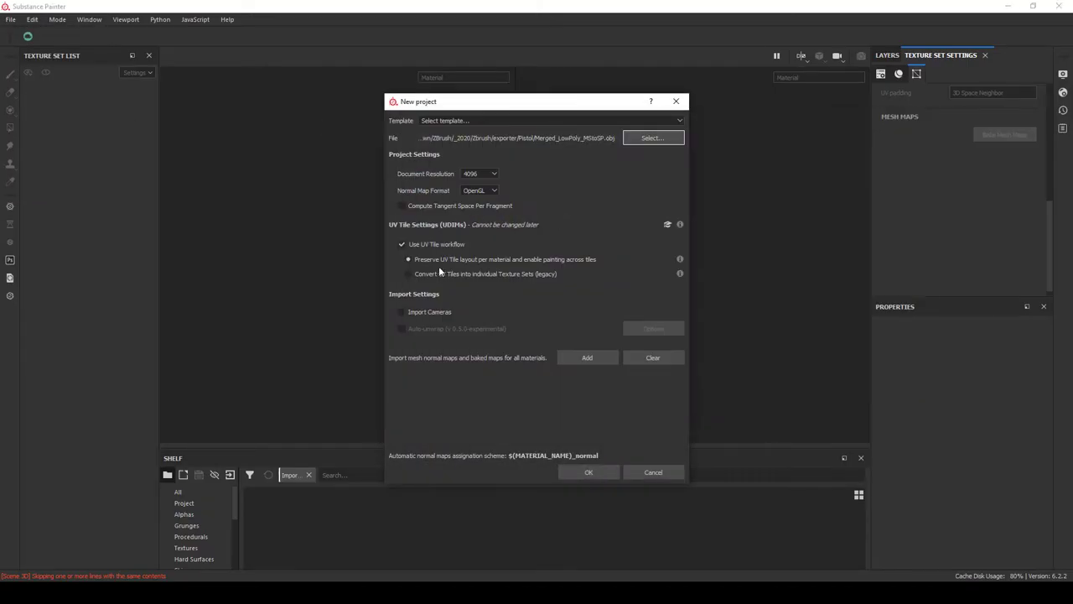
pyautogui.click(588, 472)
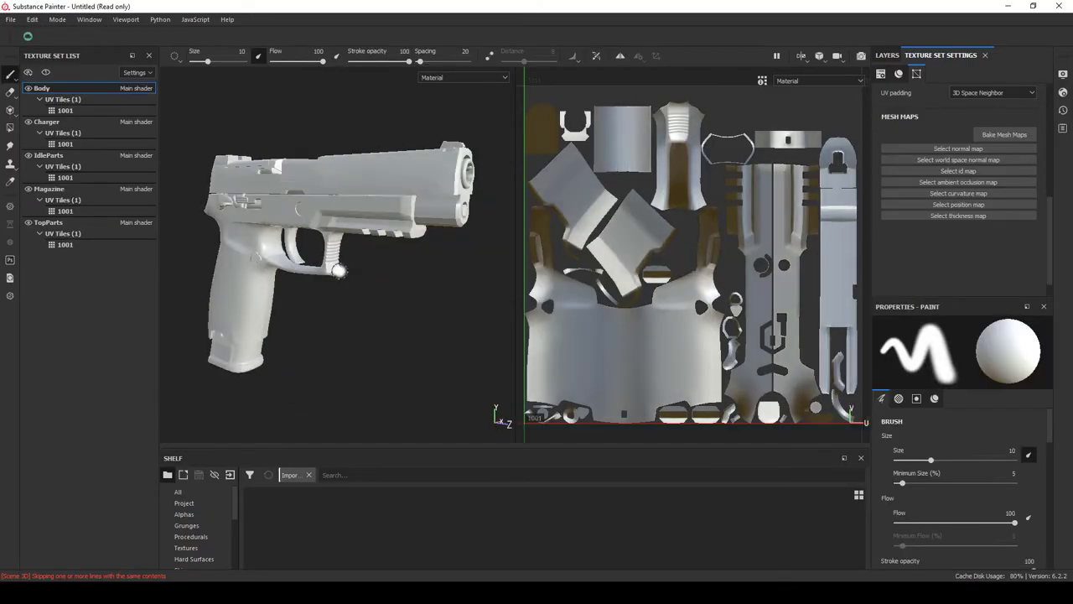
pyautogui.hotkey('ctrl', 's')
pyautogui.doubleClick(253, 108)
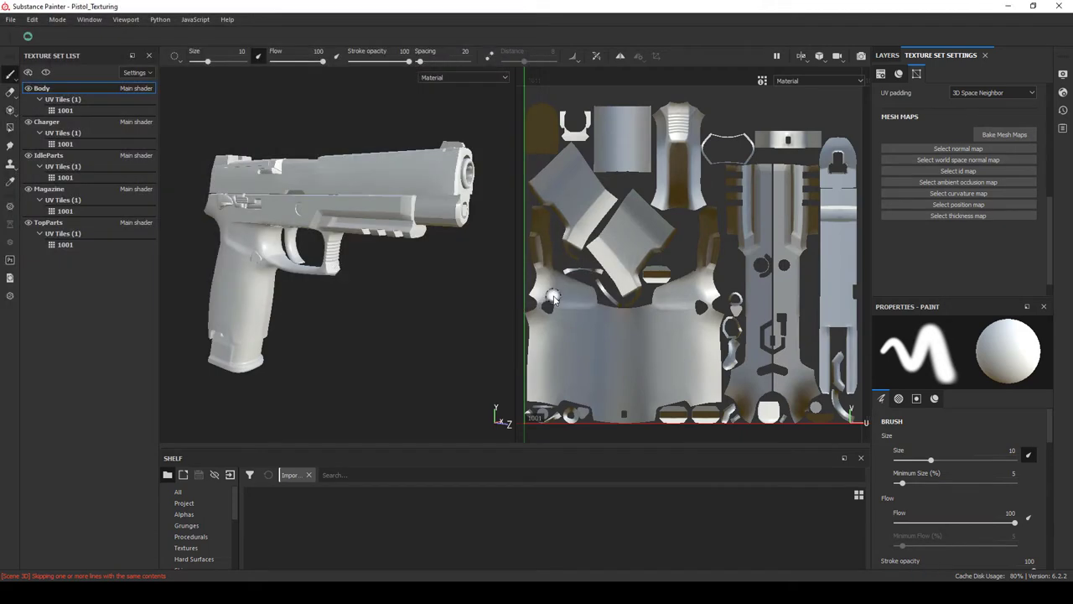
pyautogui.moveTo(398, 292); pyautogui.dragTo(372, 311)
pyautogui.scroll(3)
# Import all 25 BAKE_ maps with usage texture into the Pistol_Texturing project.
pyautogui.click(11, 19)
pyautogui.click(50, 172)
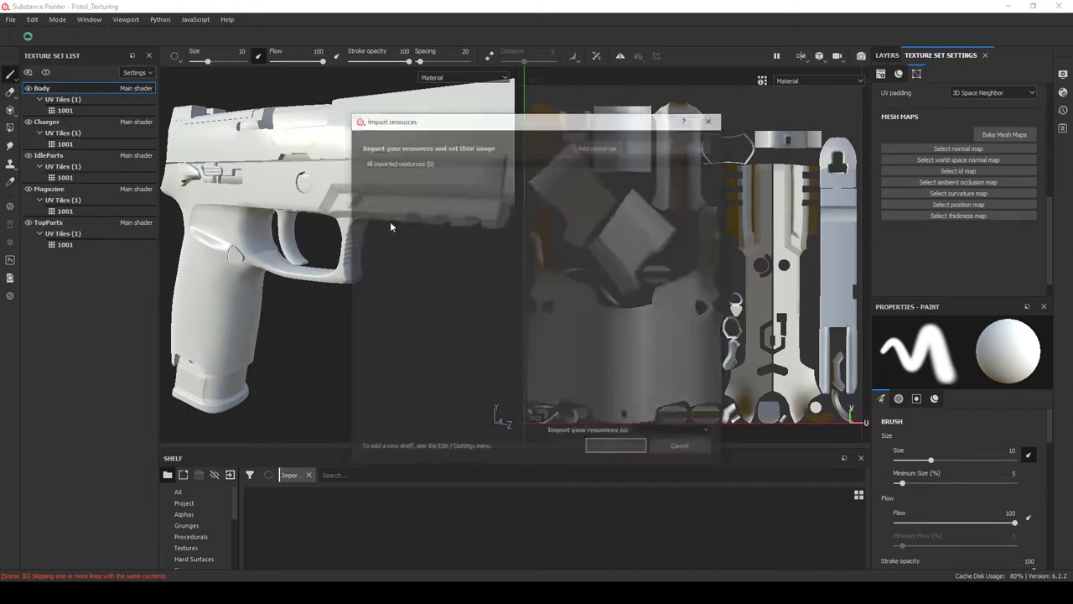
pyautogui.click(597, 146)
pyautogui.scroll(-3)
pyautogui.hotkey('ctrl', 'a')
pyautogui.click(838, 411)
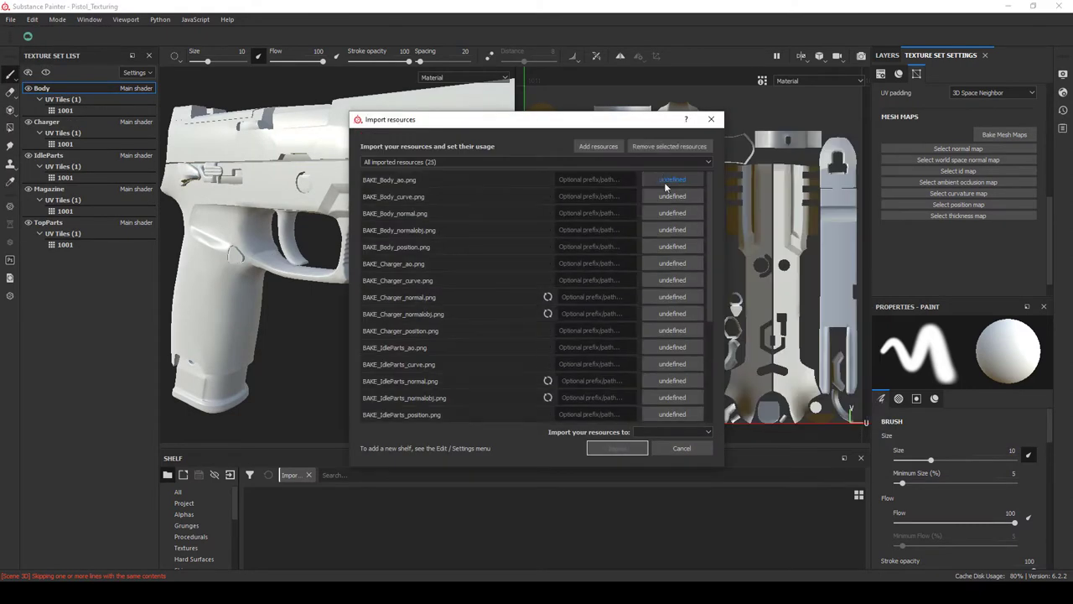
pyautogui.click(670, 179)
pyautogui.click(683, 195)
pyautogui.click(672, 431)
pyautogui.click(671, 457)
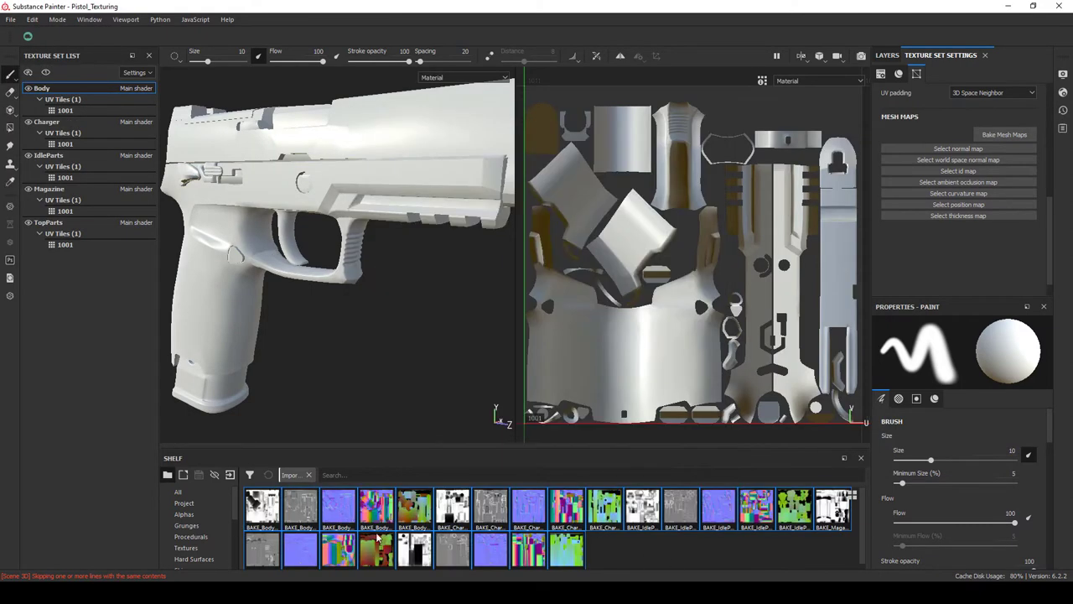
# Assign BAKE_Body_normal and BAKE_Body_curve as the Body normal and curvature maps.
pyautogui.moveTo(338, 508); pyautogui.dragTo(965, 151)
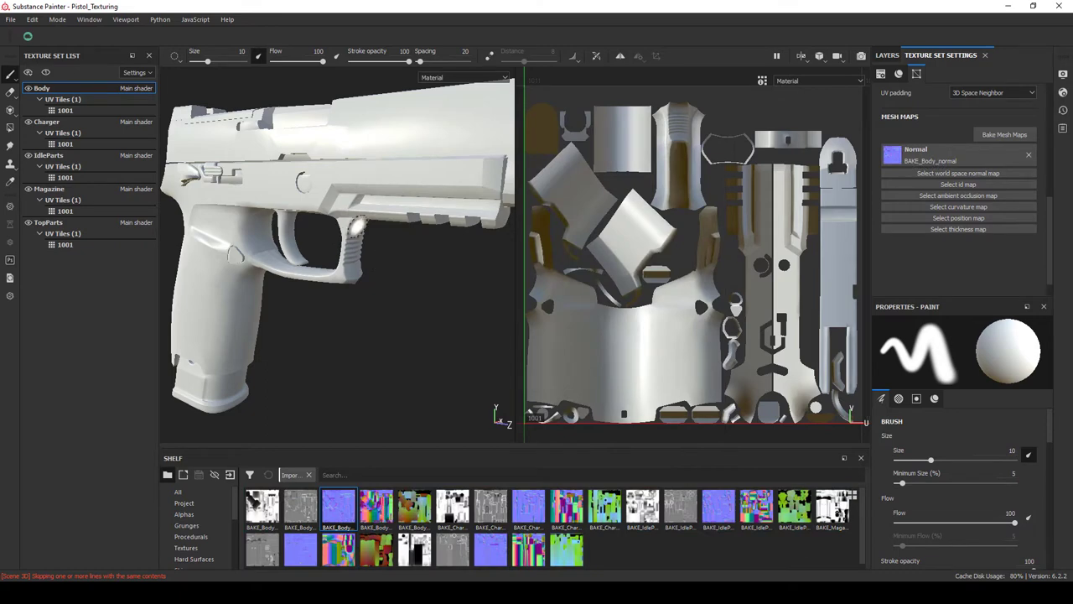
pyautogui.moveTo(919, 191); pyautogui.dragTo(922, 206)
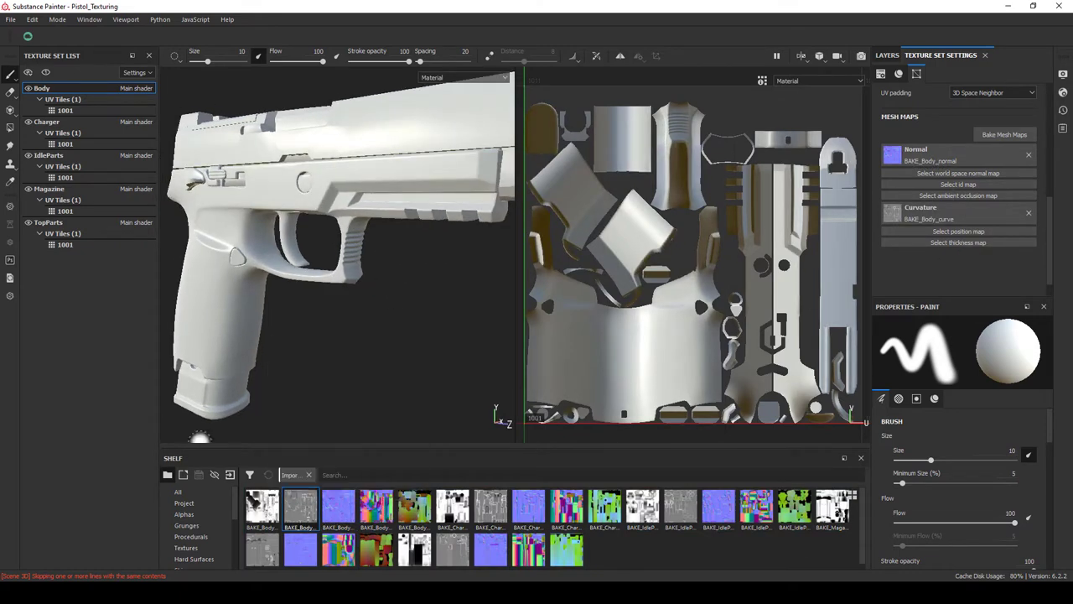
pyautogui.moveTo(369, 336); pyautogui.dragTo(315, 315)
# Assign the Charger normal, ambient occlusion, world-space normal, curvature and position maps.
pyautogui.click(46, 121)
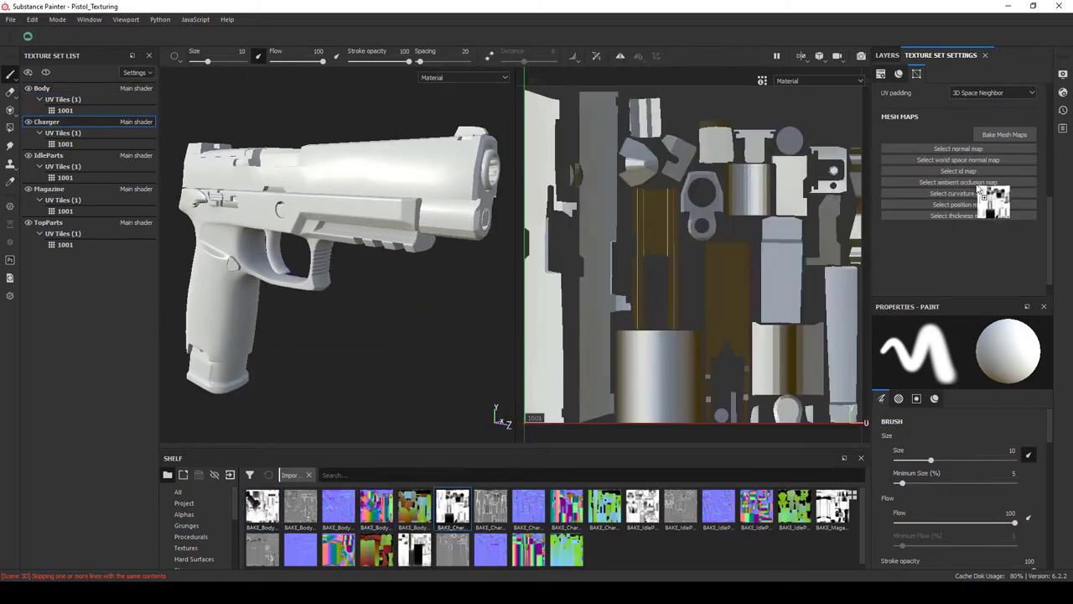
pyautogui.moveTo(979, 191); pyautogui.dragTo(958, 182)
pyautogui.moveTo(528, 507); pyautogui.dragTo(959, 149)
pyautogui.moveTo(391, 299); pyautogui.dragTo(420, 298)
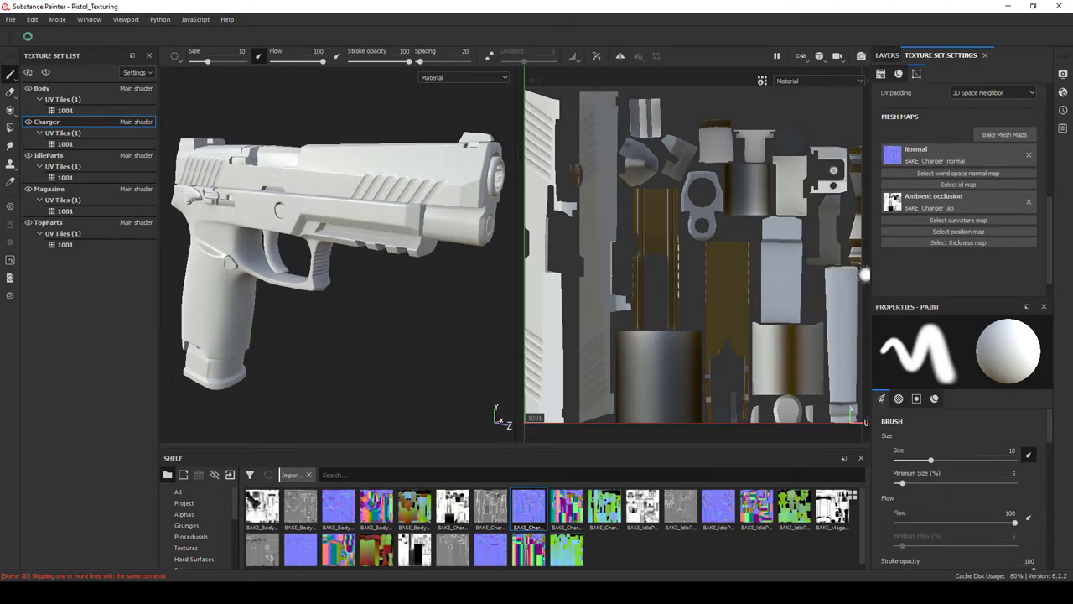
pyautogui.moveTo(566, 507); pyautogui.dragTo(958, 174)
pyautogui.moveTo(490, 508); pyautogui.dragTo(959, 232)
pyautogui.moveTo(603, 508); pyautogui.dragTo(958, 256)
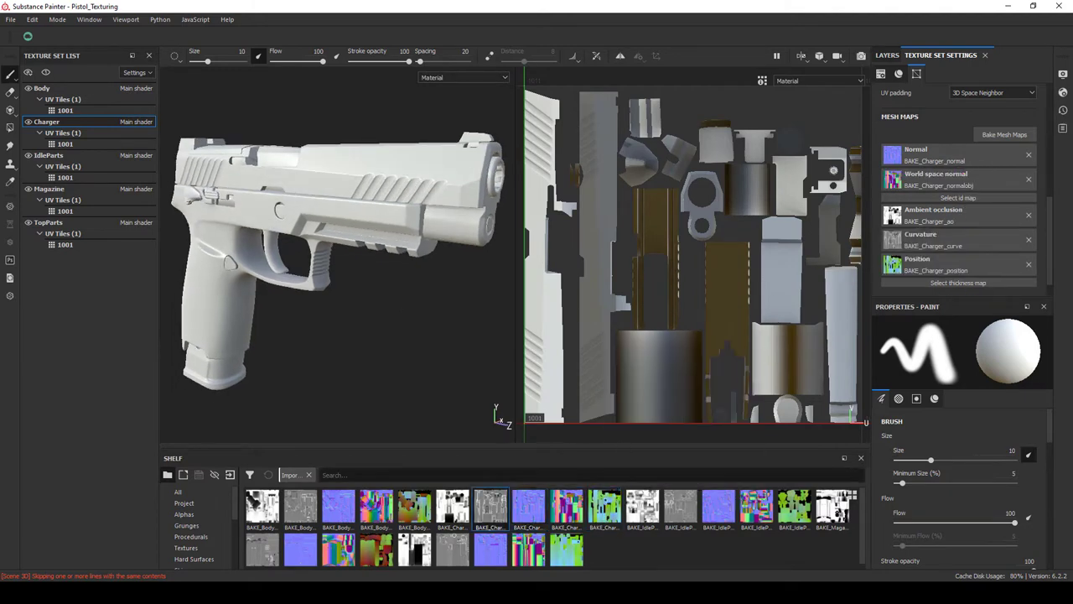
# Assign IdleParts' ambient occlusion, normal, world-space normal and position maps, then isolate the Magazine.
pyautogui.rightClick(367, 290)
pyautogui.rightClick(317, 222)
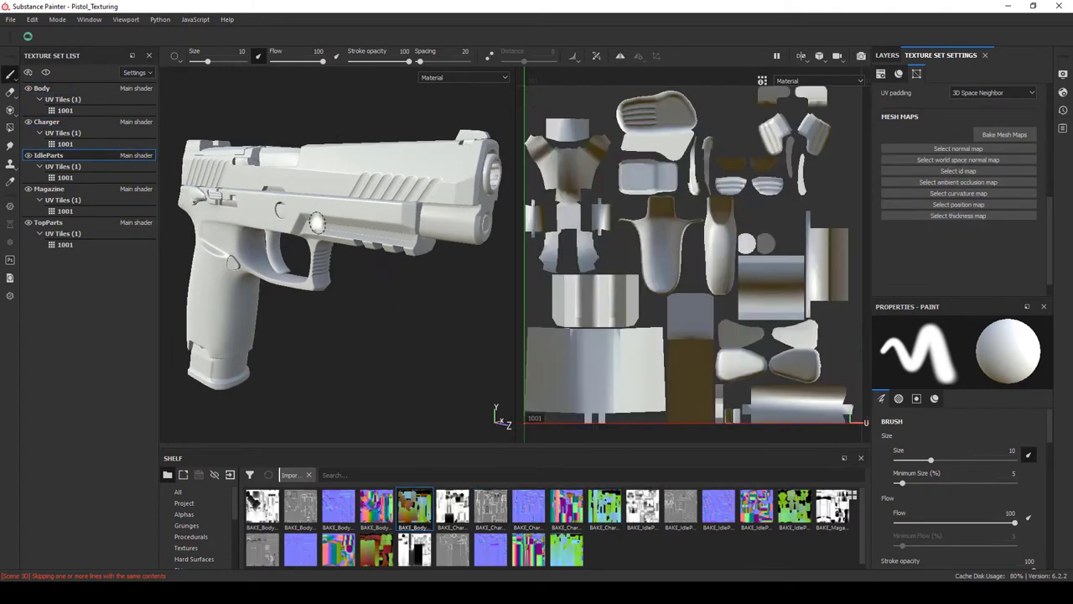
pyautogui.moveTo(973, 189); pyautogui.dragTo(959, 182)
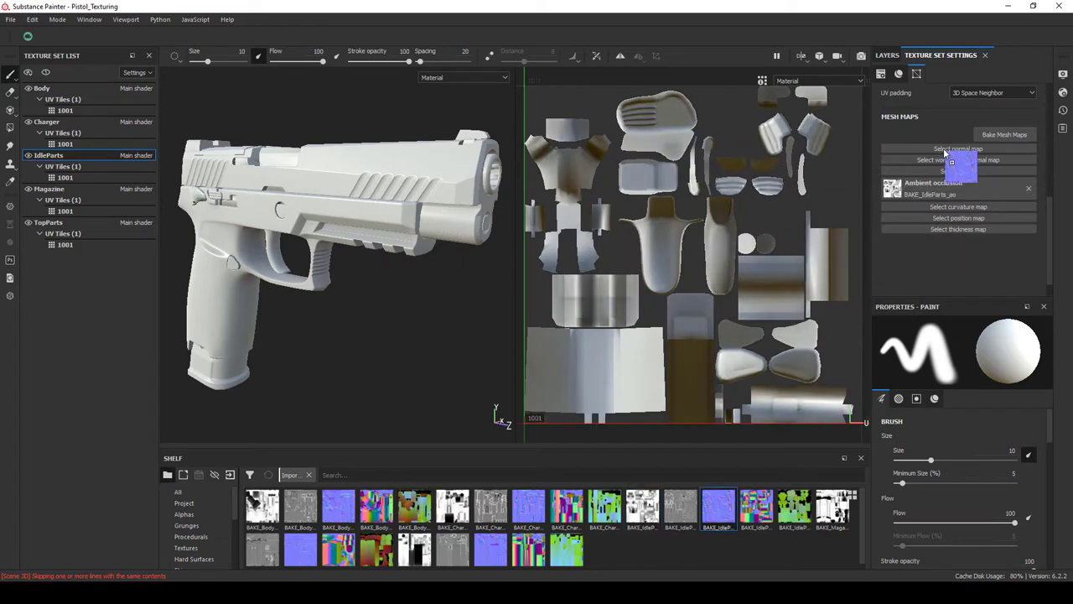
pyautogui.moveTo(719, 508); pyautogui.dragTo(958, 149)
pyautogui.moveTo(363, 304); pyautogui.dragTo(605, 302)
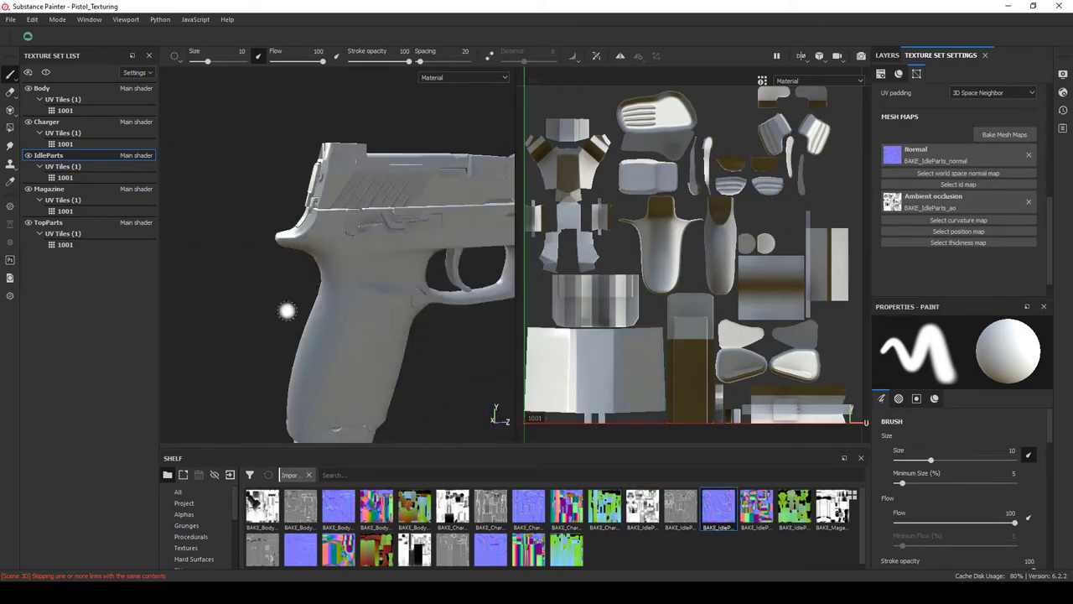
pyautogui.moveTo(287, 307); pyautogui.dragTo(349, 301)
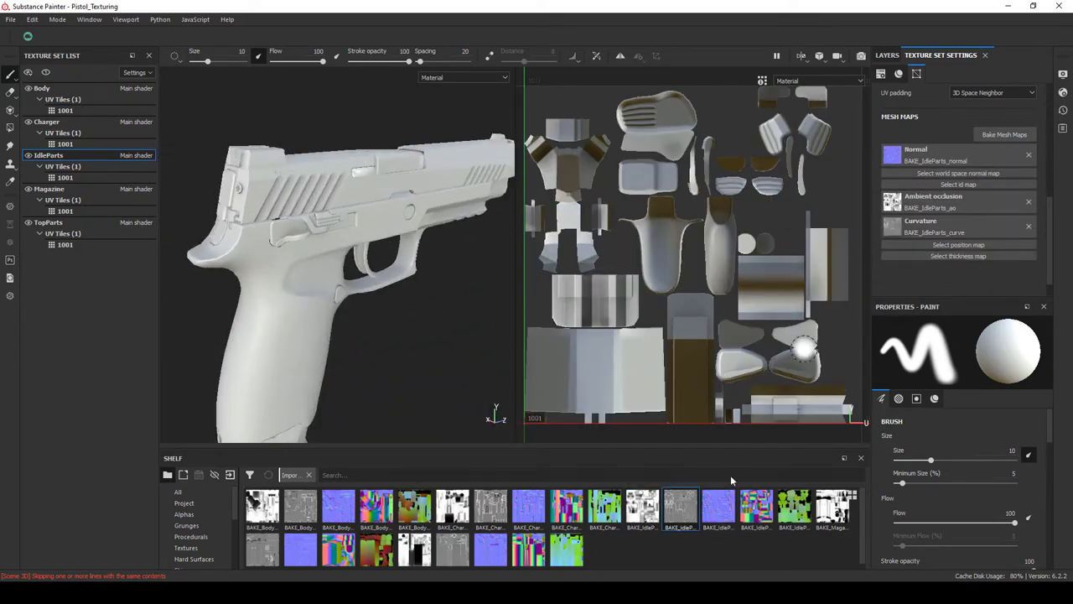
pyautogui.moveTo(756, 507); pyautogui.dragTo(958, 176)
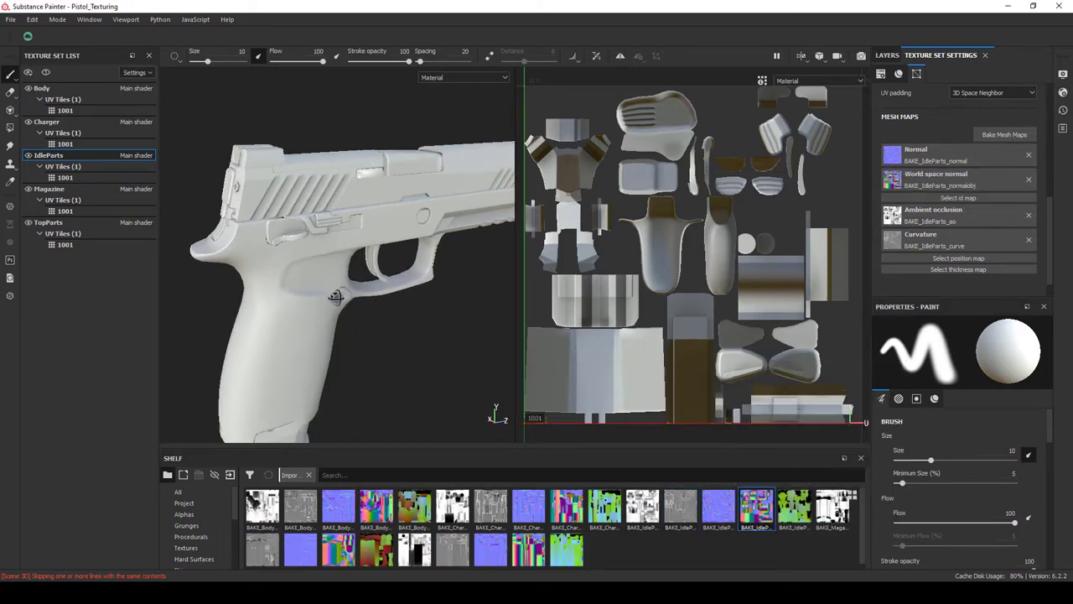
pyautogui.moveTo(793, 506); pyautogui.dragTo(963, 260)
pyautogui.moveTo(452, 290); pyautogui.dragTo(394, 251)
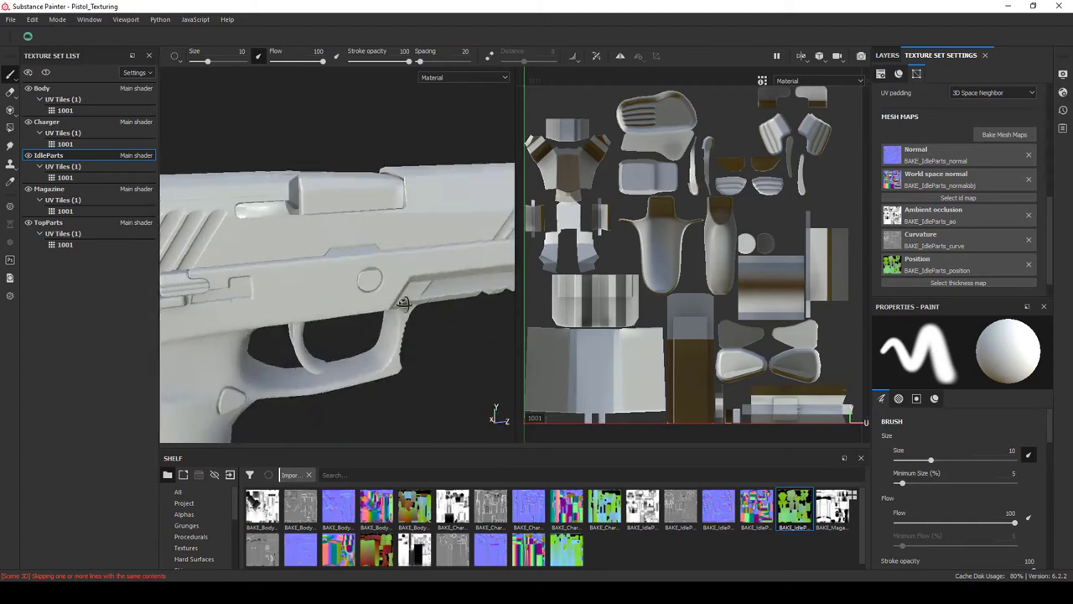
pyautogui.click(49, 189)
pyautogui.click(28, 72)
# Assign the Magazine curvature, world-space normal, ambient occlusion and remaining mesh map.
pyautogui.moveTo(350, 333); pyautogui.dragTo(379, 338)
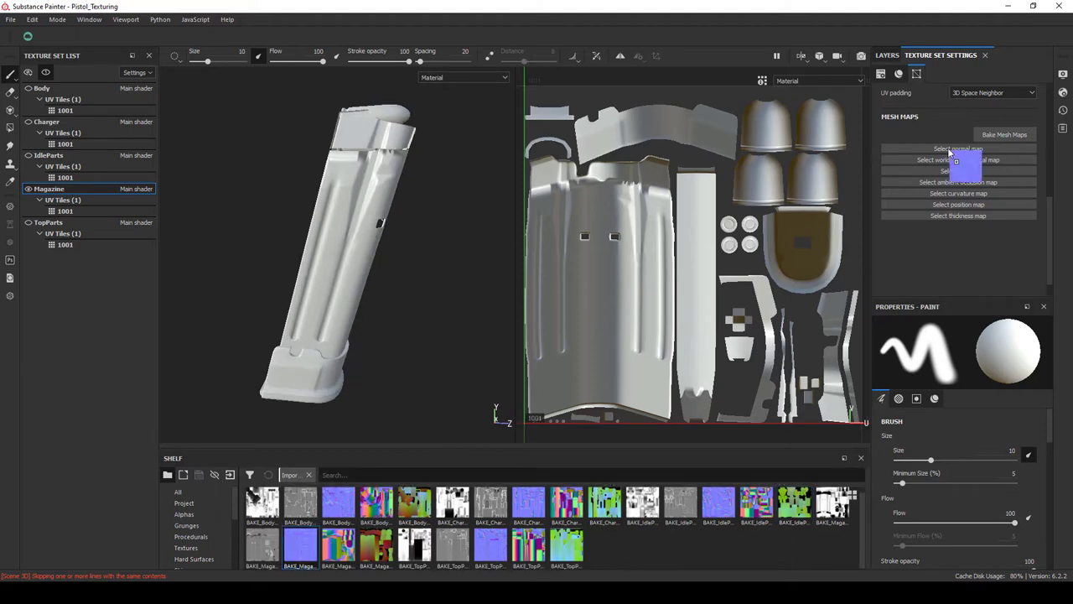
pyautogui.moveTo(397, 399); pyautogui.dragTo(462, 358)
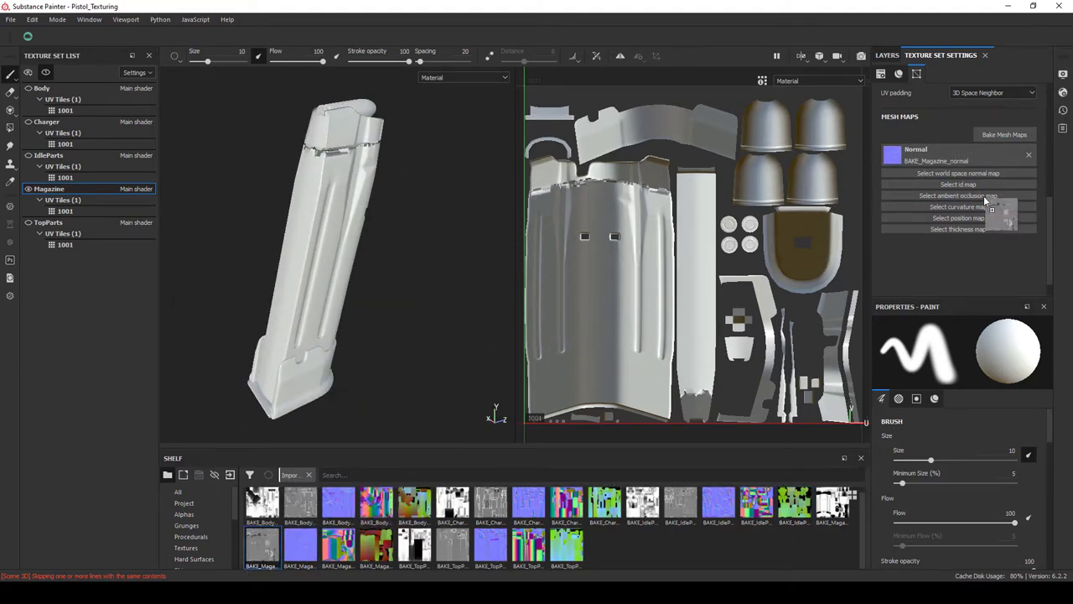
pyautogui.moveTo(987, 201); pyautogui.dragTo(989, 207)
pyautogui.moveTo(367, 341); pyautogui.dragTo(344, 327)
pyautogui.moveTo(338, 547); pyautogui.dragTo(958, 176)
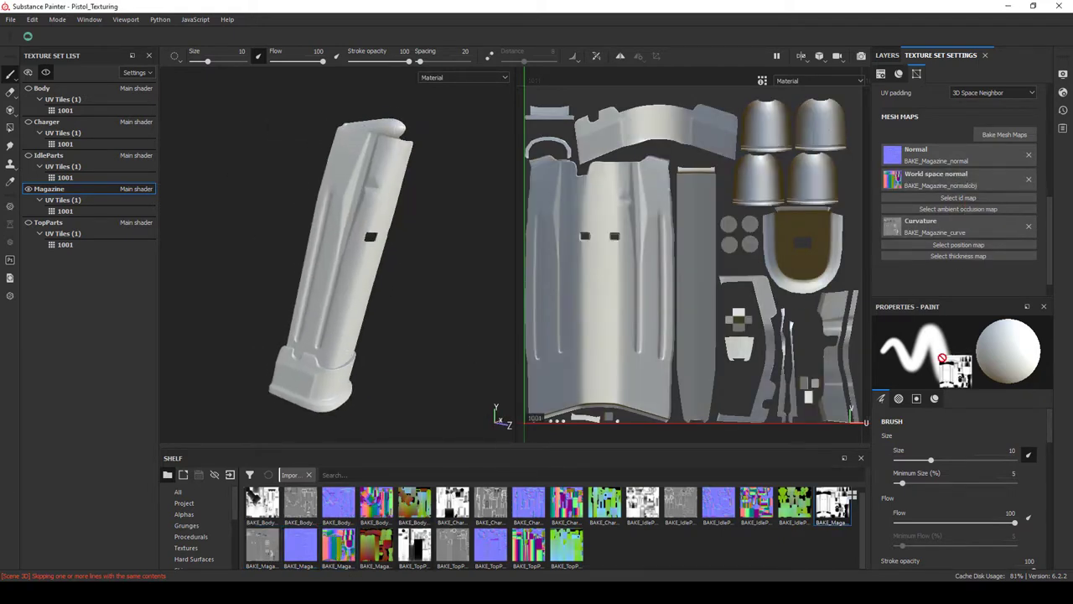
pyautogui.moveTo(943, 358); pyautogui.dragTo(959, 209)
pyautogui.moveTo(427, 332); pyautogui.dragTo(415, 340)
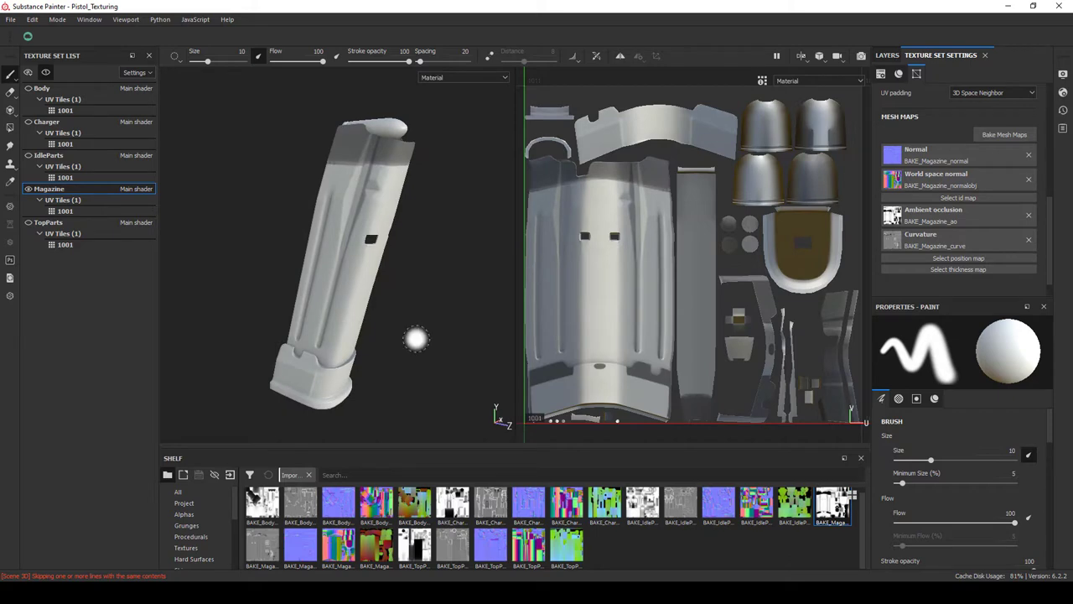
pyautogui.moveTo(272, 549); pyautogui.dragTo(958, 269)
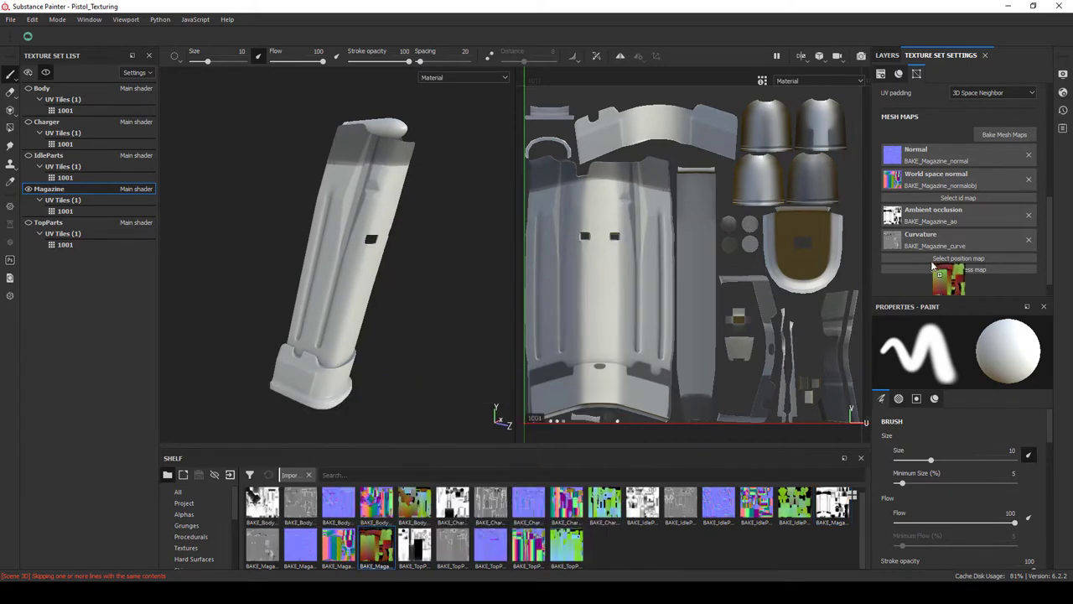
# Assign TopParts' normal, world-space normal, AO, curvature and position maps, then unhide all sets.
pyautogui.click(48, 222)
pyautogui.moveTo(234, 319); pyautogui.dragTo(252, 293)
pyautogui.moveTo(528, 545); pyautogui.dragTo(958, 176)
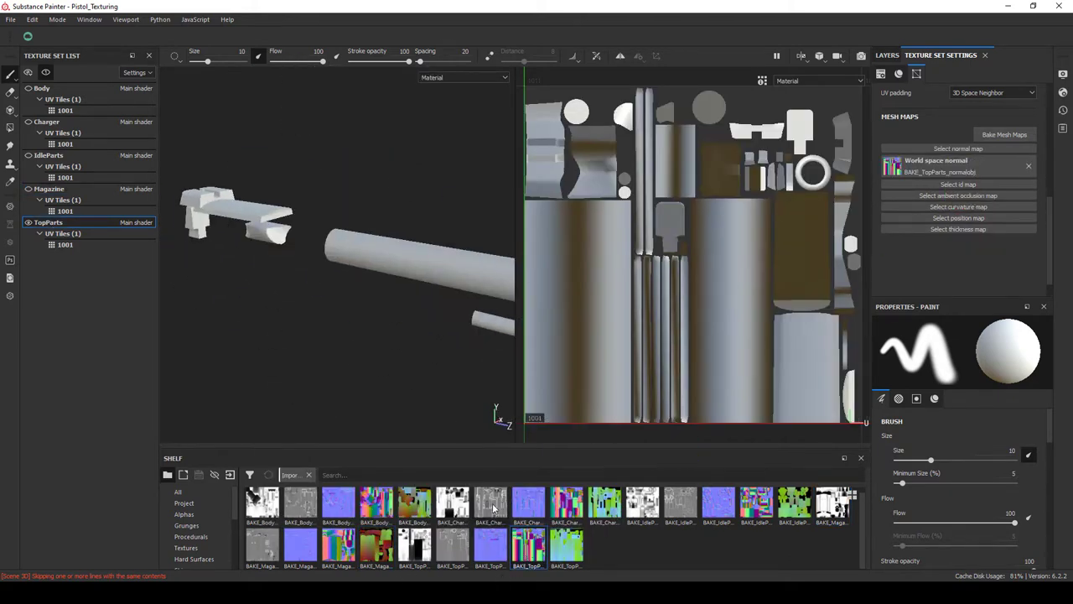
pyautogui.moveTo(491, 545); pyautogui.dragTo(959, 151)
pyautogui.moveTo(414, 545); pyautogui.dragTo(959, 209)
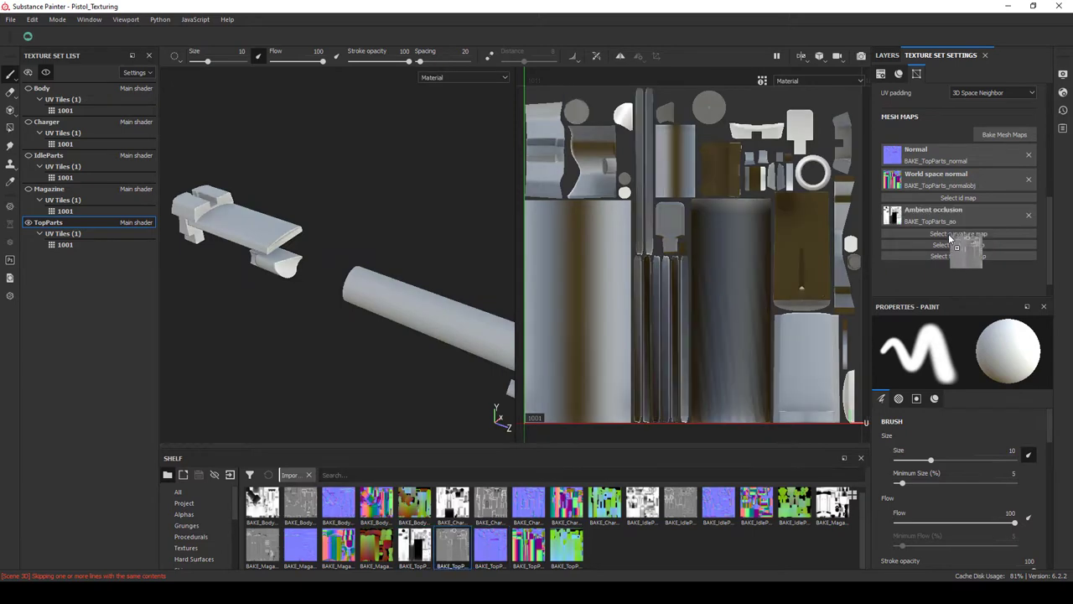
pyautogui.moveTo(453, 545); pyautogui.dragTo(958, 234)
pyautogui.moveTo(567, 545); pyautogui.dragTo(958, 264)
pyautogui.click(45, 72)
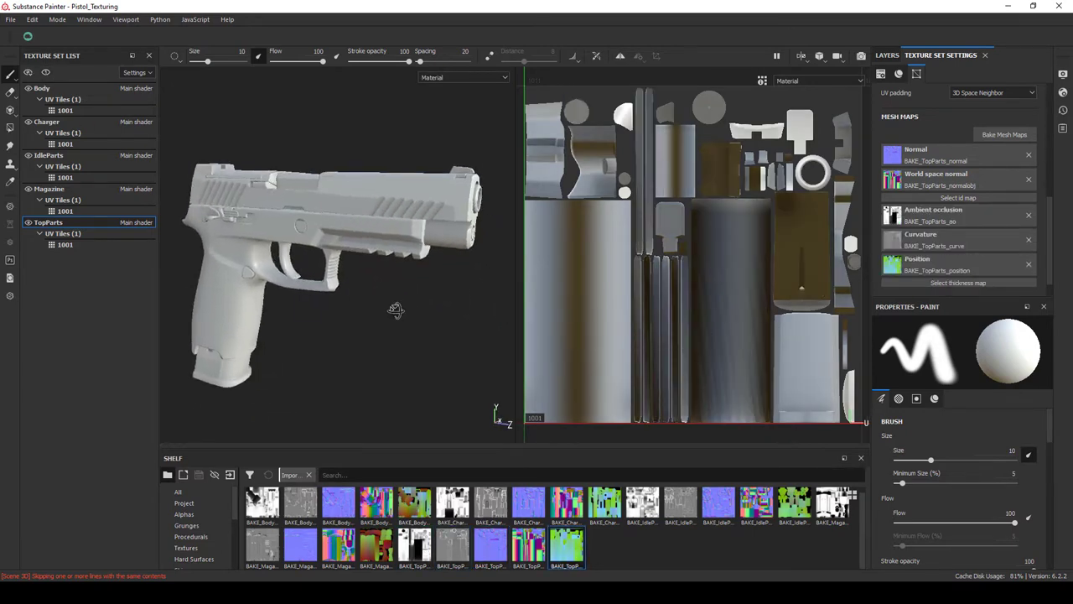
pyautogui.moveTo(395, 307); pyautogui.dragTo(361, 289)
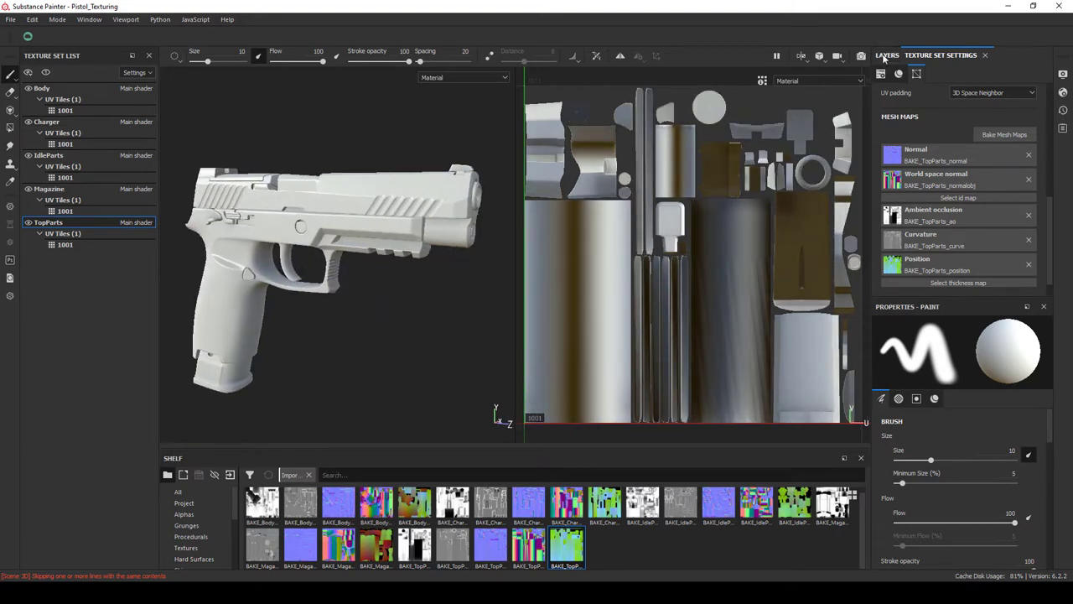
# Show the layer stack, select the Body texture set and save the project.
pyautogui.click(888, 55)
pyautogui.click(47, 155)
pyautogui.click(47, 121)
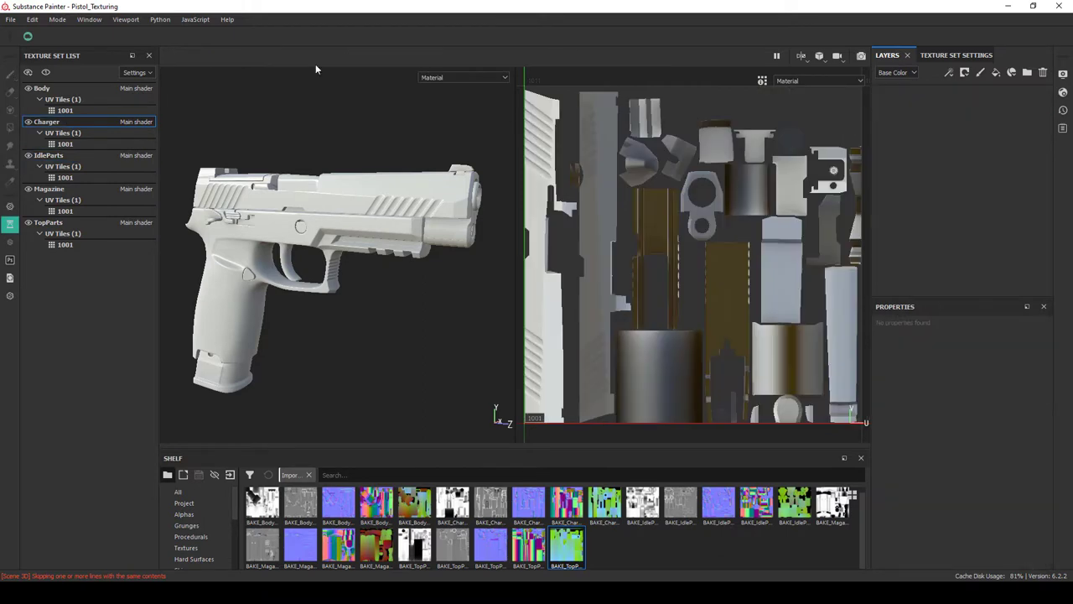
pyautogui.click(42, 88)
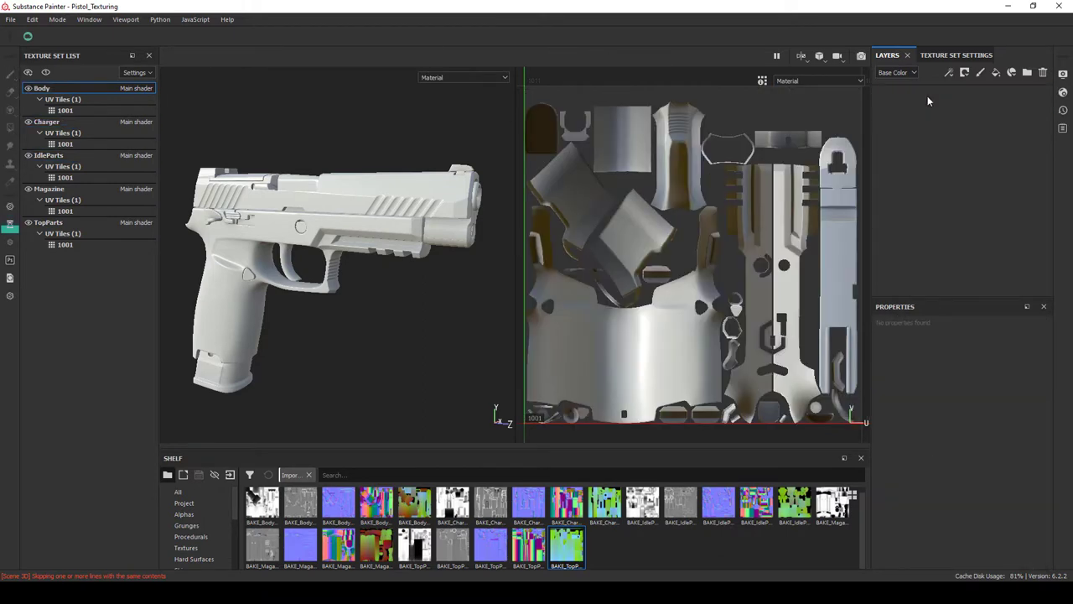
pyautogui.moveTo(513, 281); pyautogui.dragTo(420, 300)
pyautogui.hotkey('ctrl', 's')
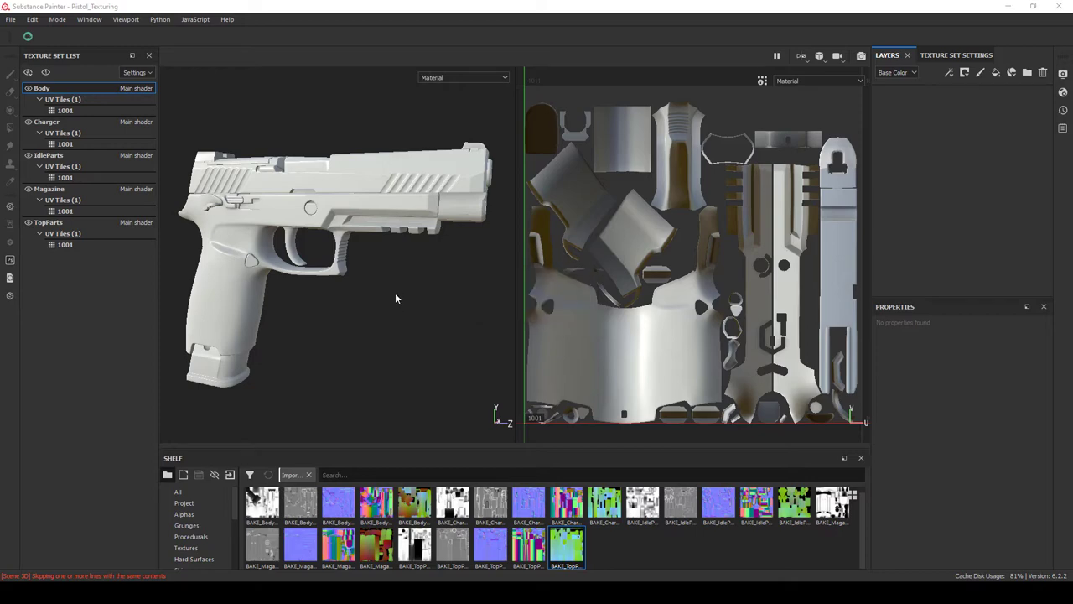
pyautogui.moveTo(389, 284); pyautogui.dragTo(364, 304)
# Add a fill layer to Body with a tan base colour.
pyautogui.click(996, 73)
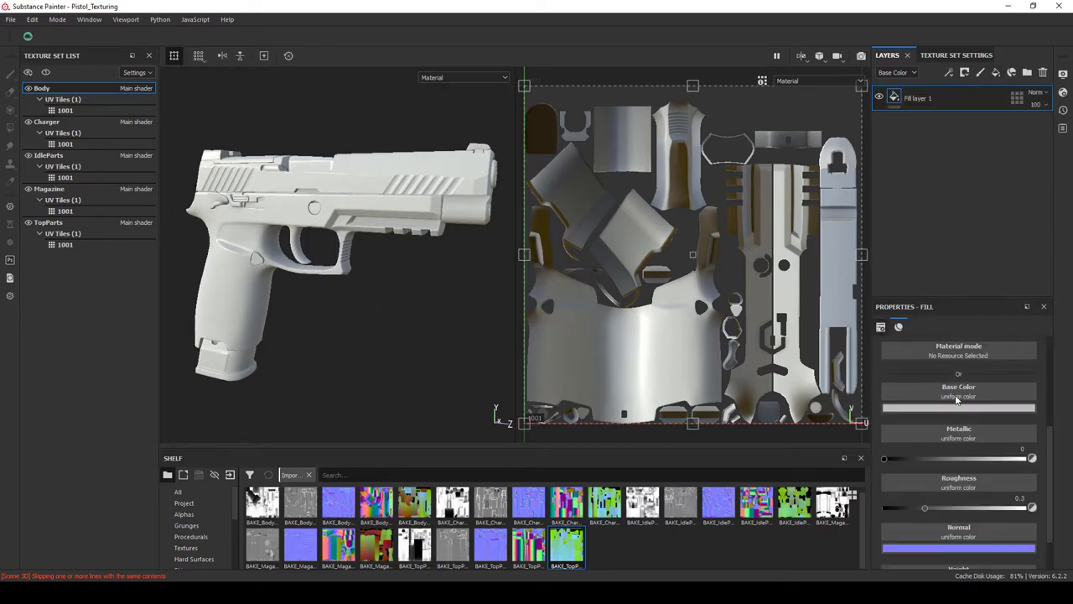
pyautogui.click(958, 409)
pyautogui.moveTo(948, 470); pyautogui.dragTo(948, 451)
pyautogui.click(958, 408)
pyautogui.click(951, 457)
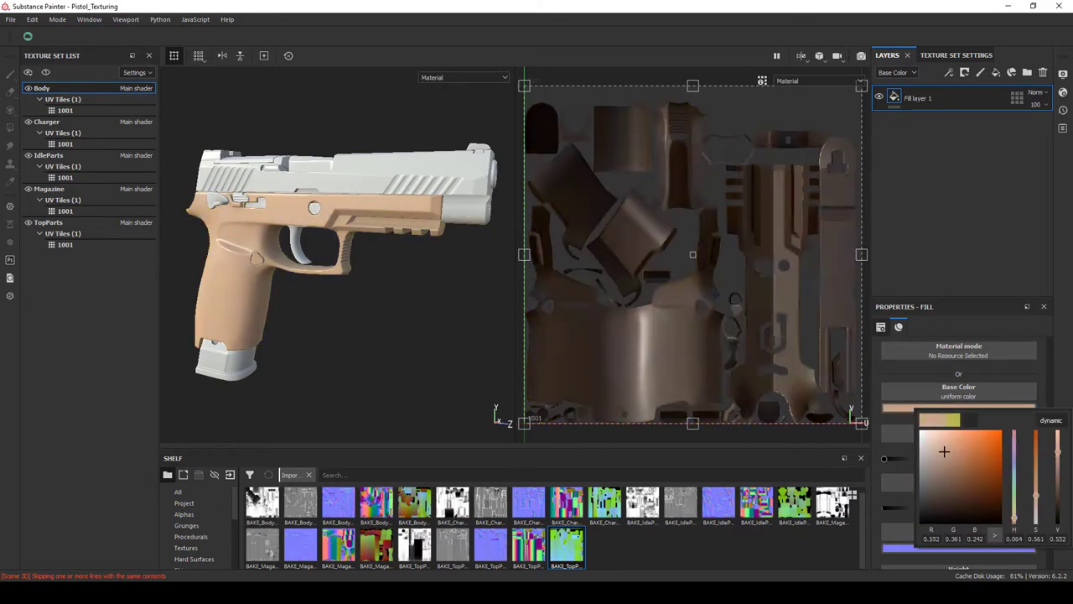
pyautogui.click(881, 434)
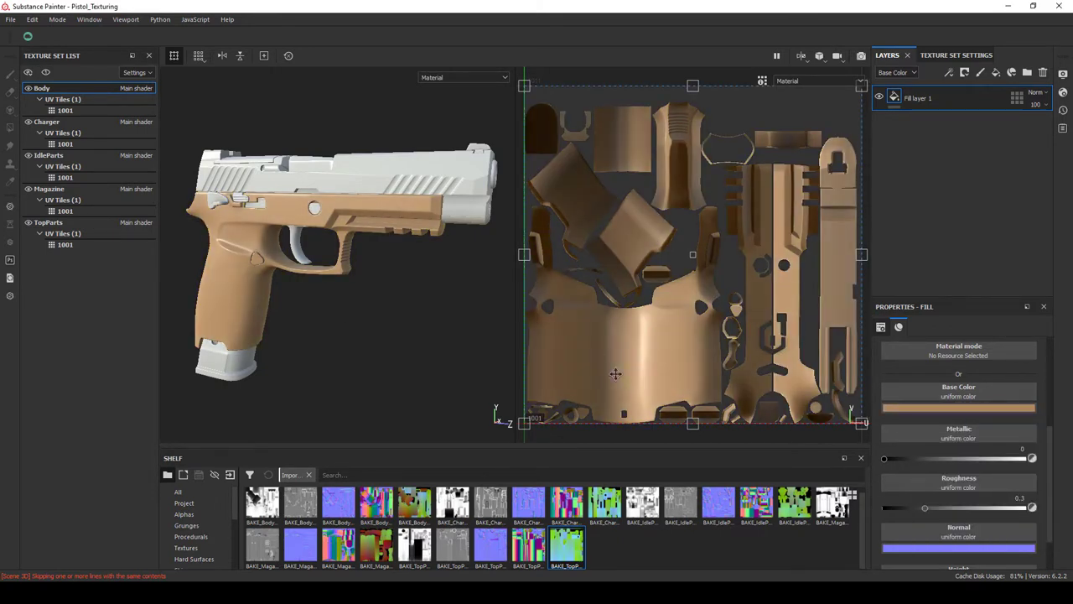
# Give the Charger a fill layer in darker brown, then select the Magazine set.
pyautogui.click(50, 121)
pyautogui.click(958, 408)
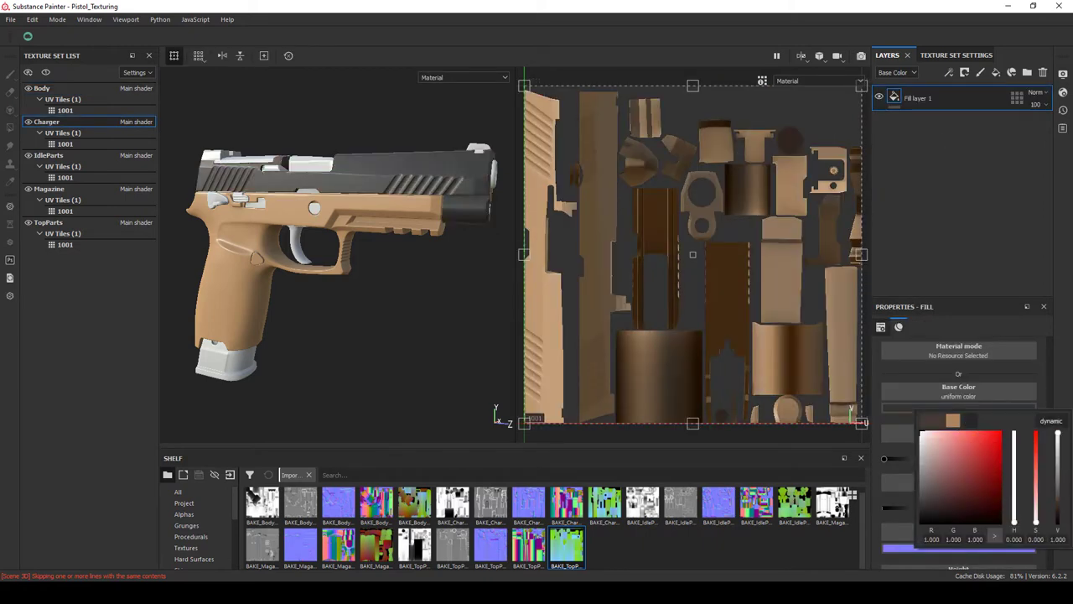
pyautogui.click(944, 462)
pyautogui.moveTo(943, 462); pyautogui.dragTo(951, 478)
pyautogui.click(949, 477)
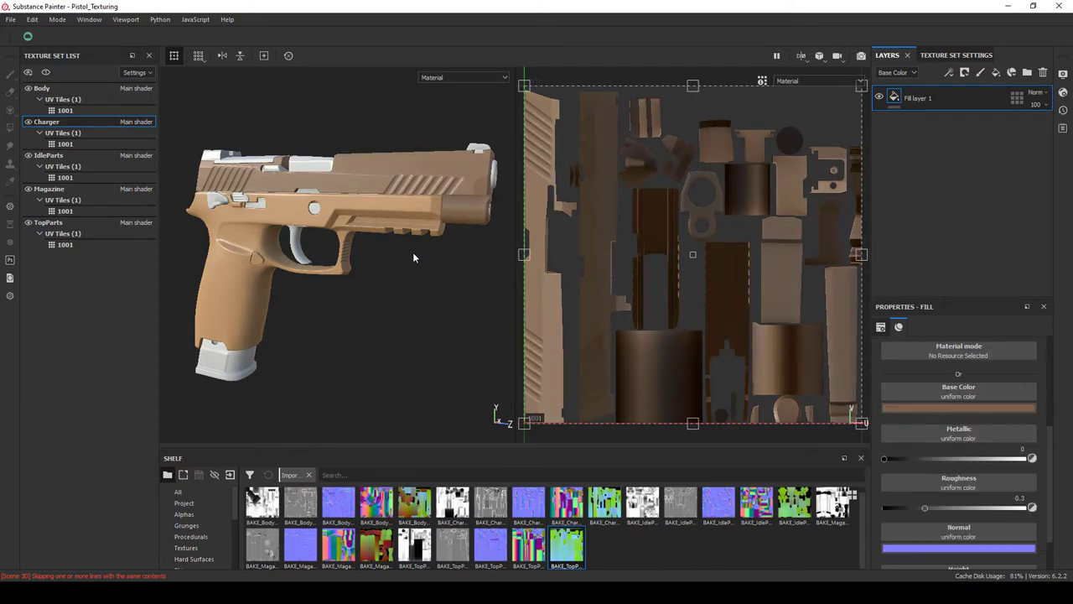
pyautogui.click(48, 191)
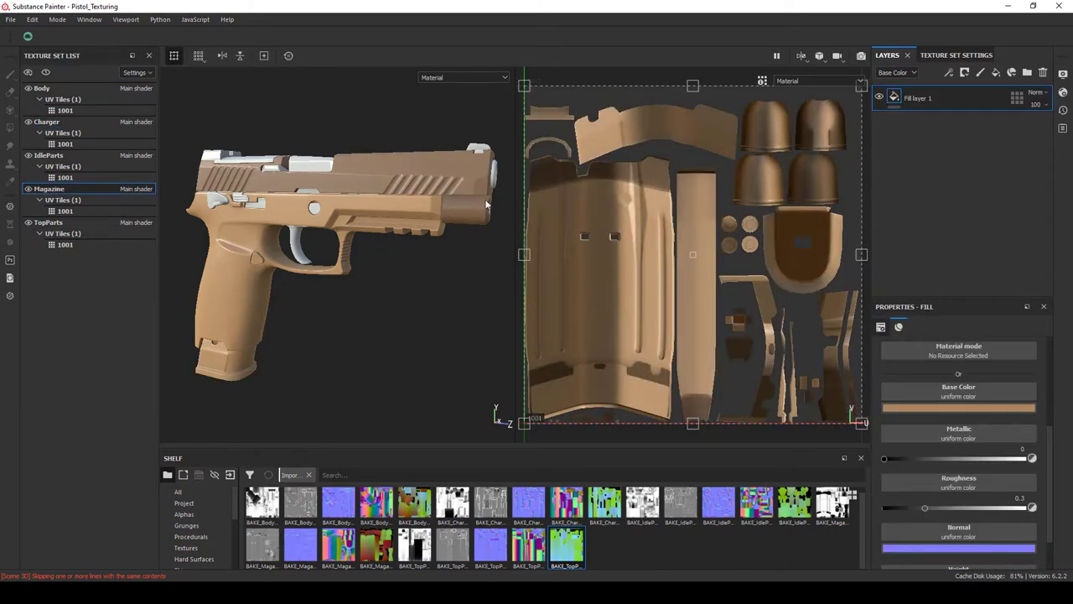
# Search the shelf materials for metal to find Steel Rust and Wear.
pyautogui.scroll(-3)
pyautogui.click(188, 514)
pyautogui.click(187, 525)
pyautogui.click(344, 475)
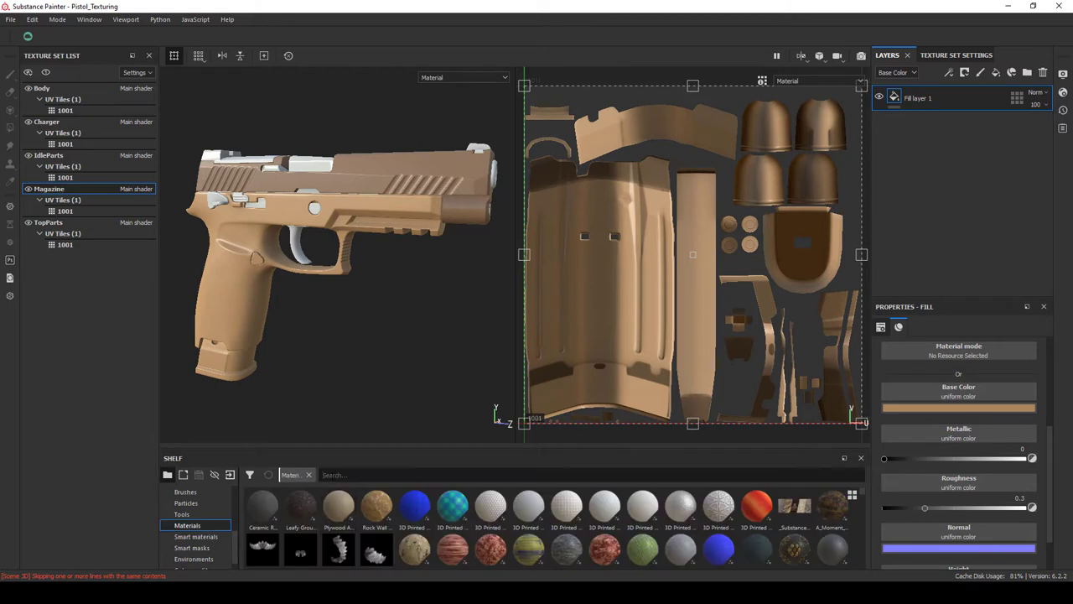
pyautogui.write('metal')
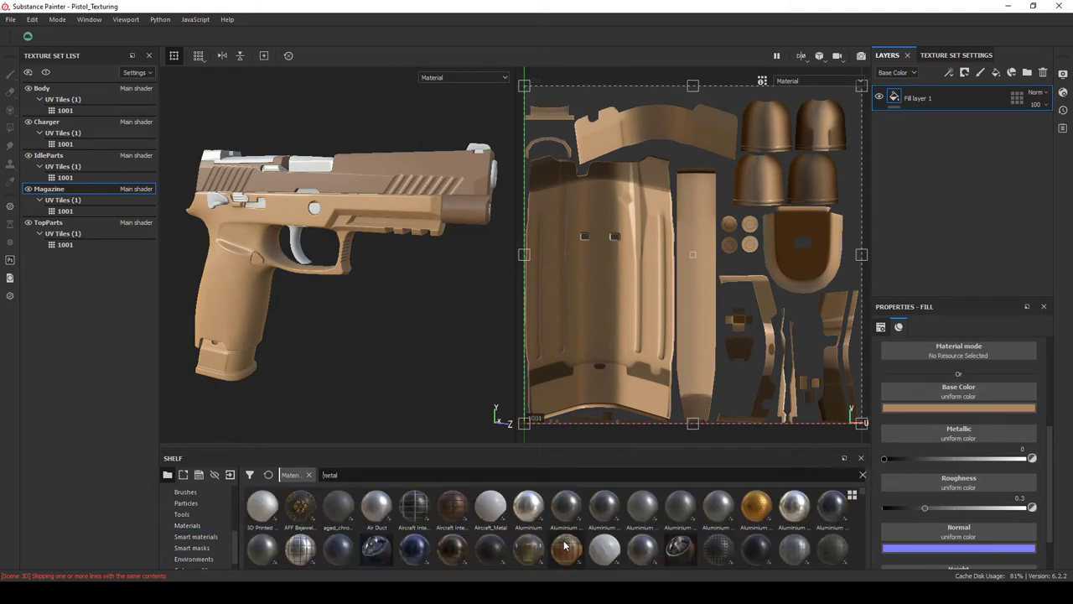
pyautogui.write('rough')
pyautogui.moveTo(358, 436); pyautogui.dragTo(359, 294)
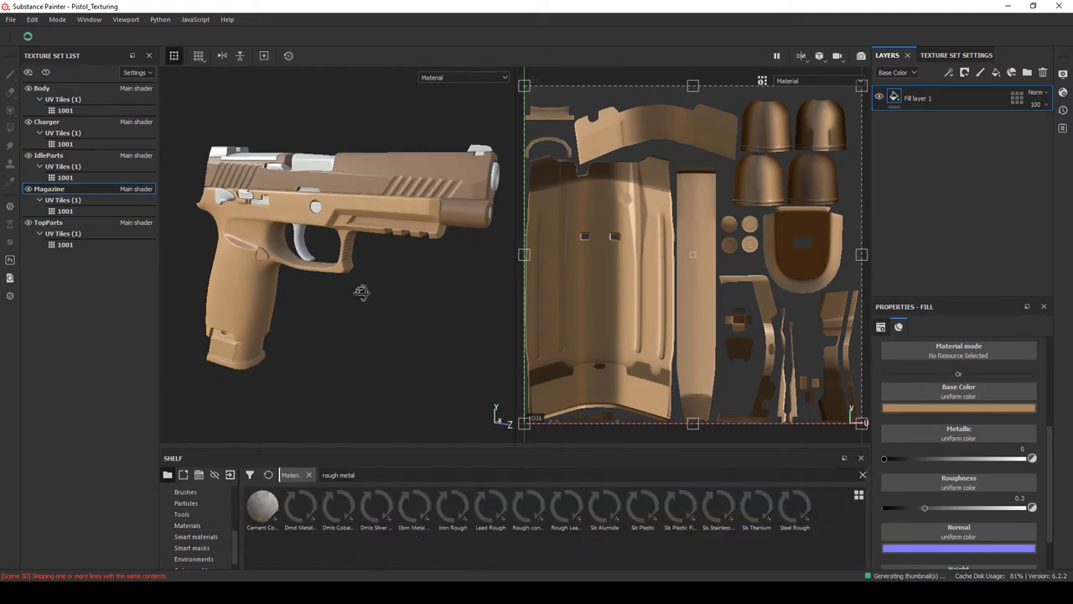
pyautogui.scroll(3)
pyautogui.moveTo(211, 333); pyautogui.dragTo(570, 240)
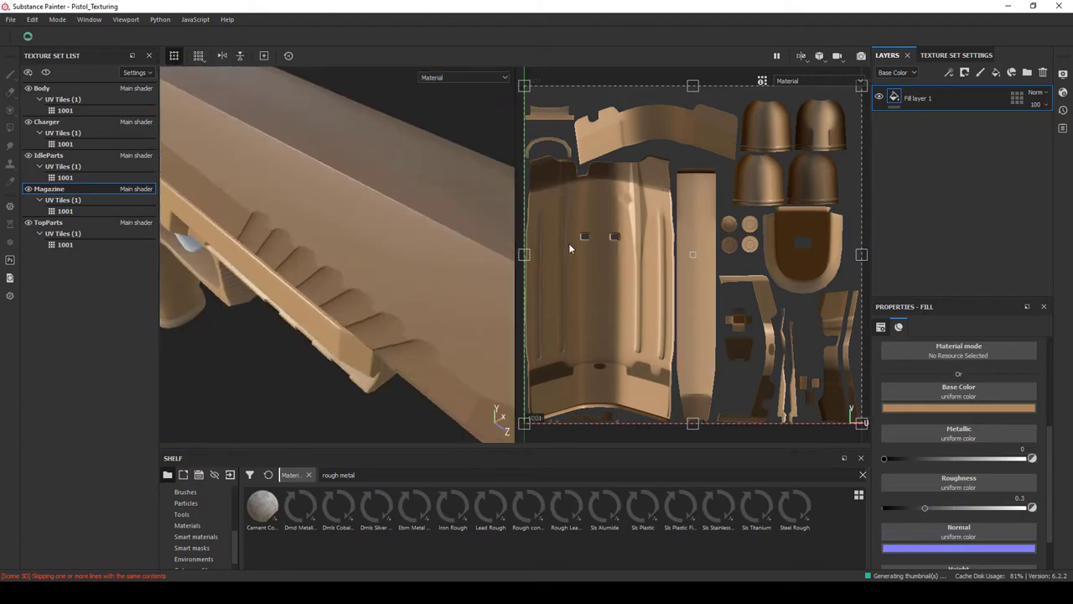
pyautogui.hotkey('ctrl', 'z')
pyautogui.scroll(-3)
pyautogui.scroll(-3)
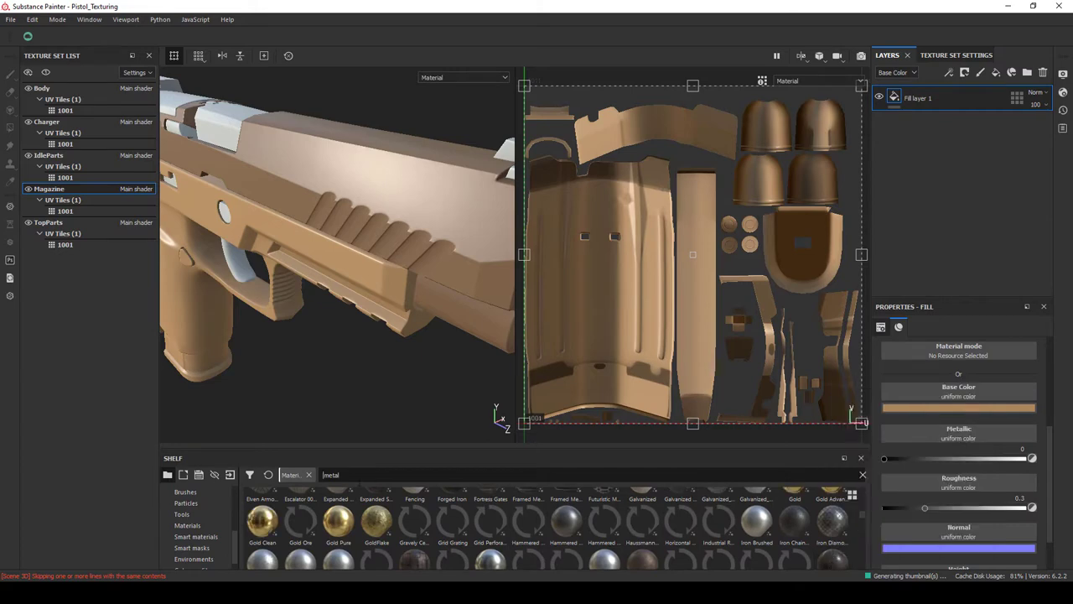
pyautogui.scroll(-3)
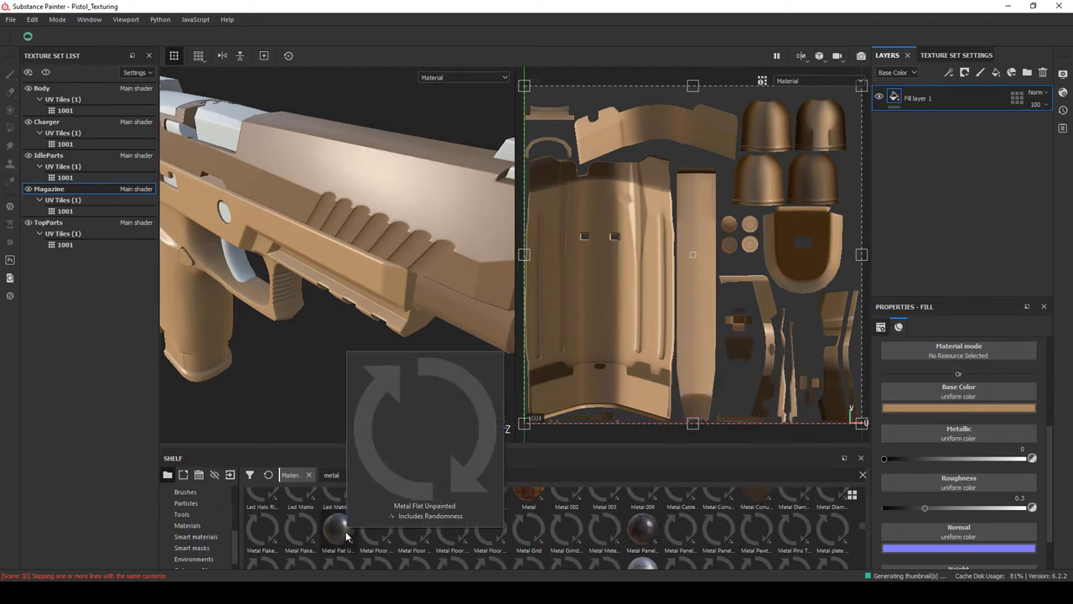
# Apply Steel Rust and Wear to IdleParts, TopParts and above the Body fill layer.
pyautogui.moveTo(680, 501); pyautogui.dragTo(372, 271)
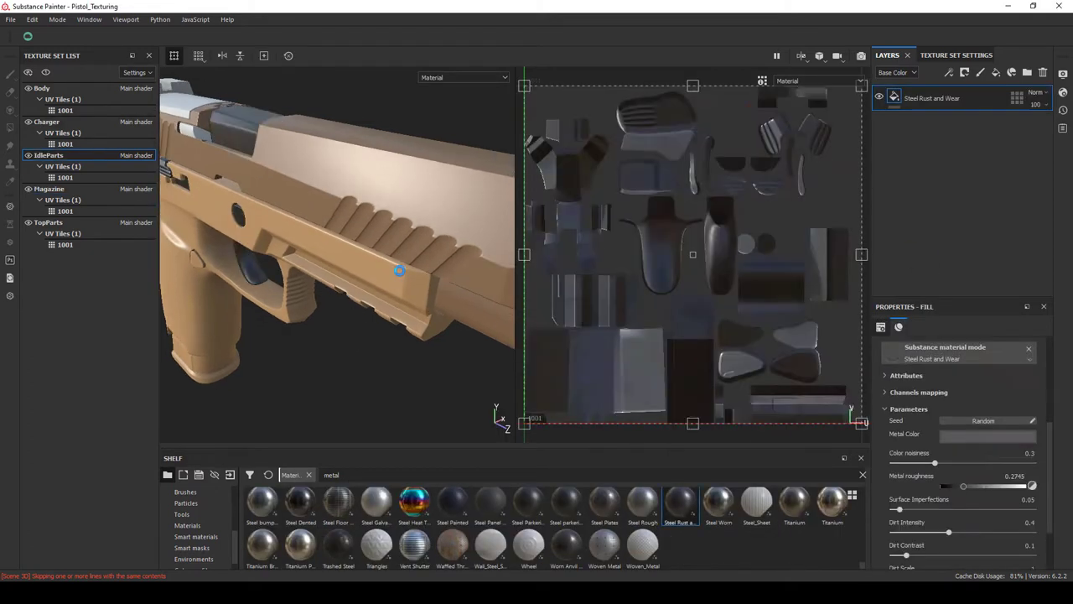
pyautogui.click(48, 222)
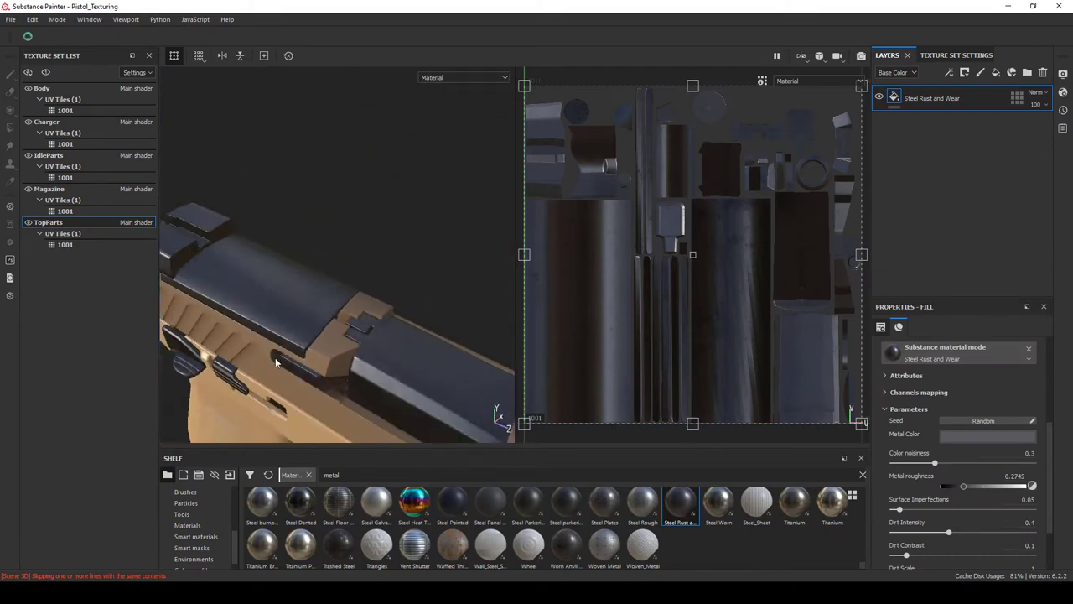
pyautogui.moveTo(285, 283); pyautogui.dragTo(335, 276)
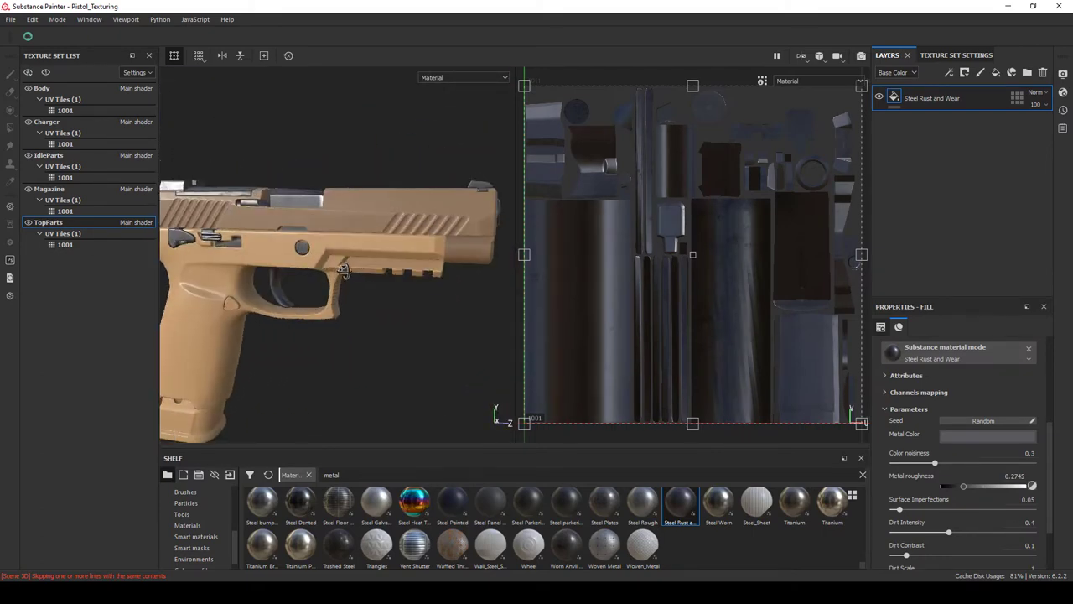
pyautogui.click(42, 88)
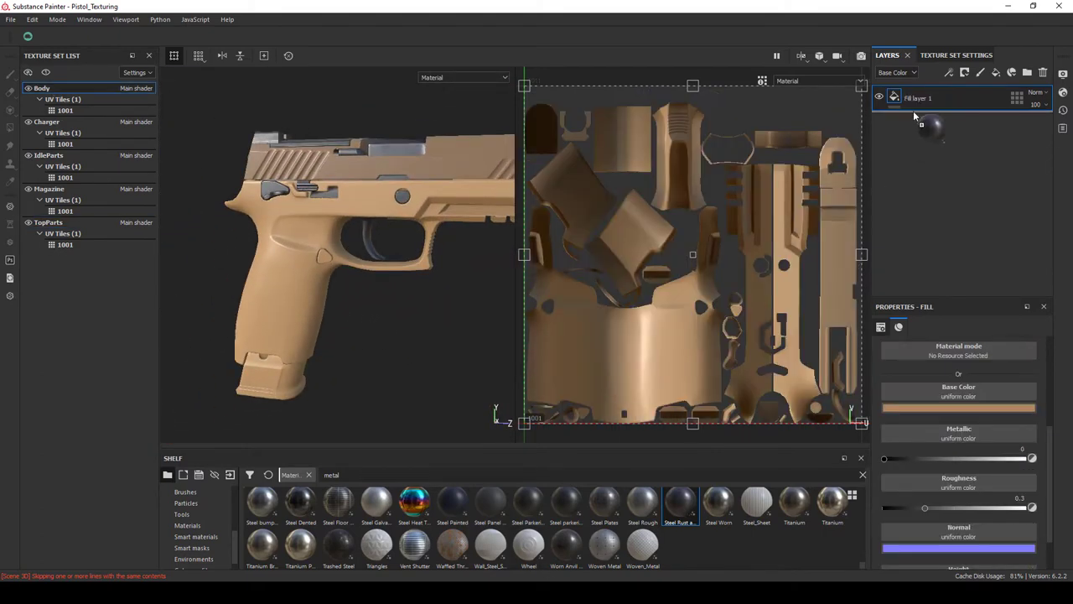
pyautogui.moveTo(914, 111); pyautogui.dragTo(916, 106)
# Give the Body's Steel Rust and Wear layer a black mask, undoing a trial fill effect.
pyautogui.rightClick(956, 98)
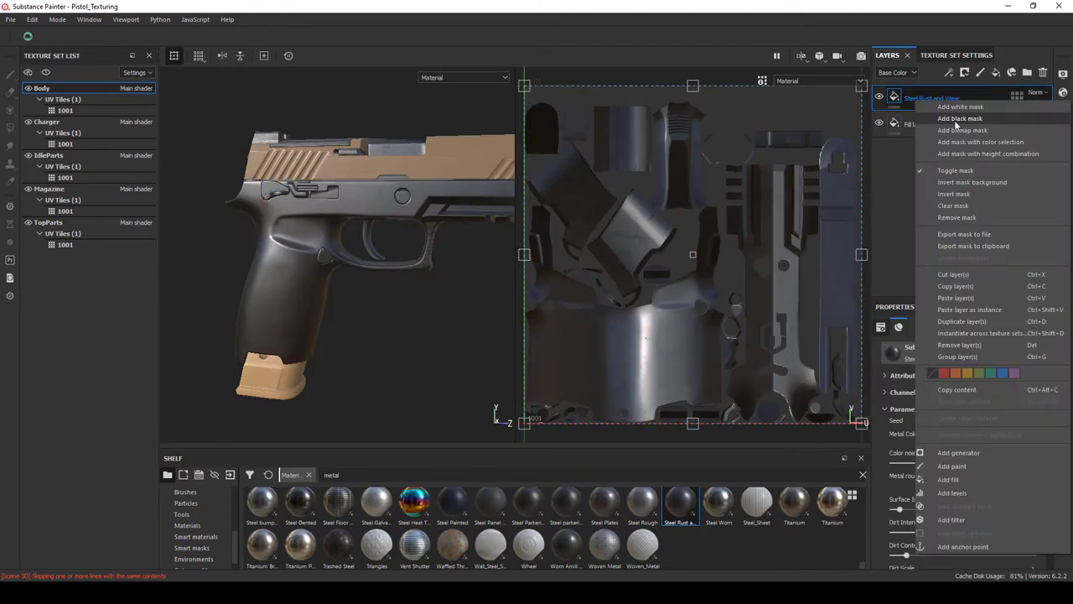
pyautogui.click(954, 120)
pyautogui.rightClick(912, 96)
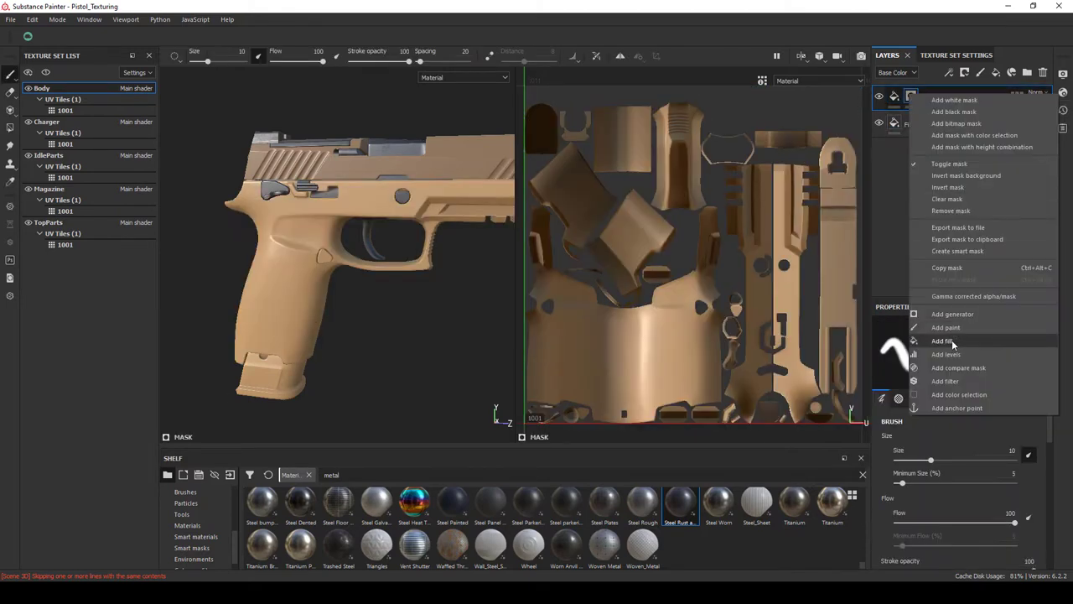
pyautogui.click(944, 340)
pyautogui.hotkey('ctrl', 'z')
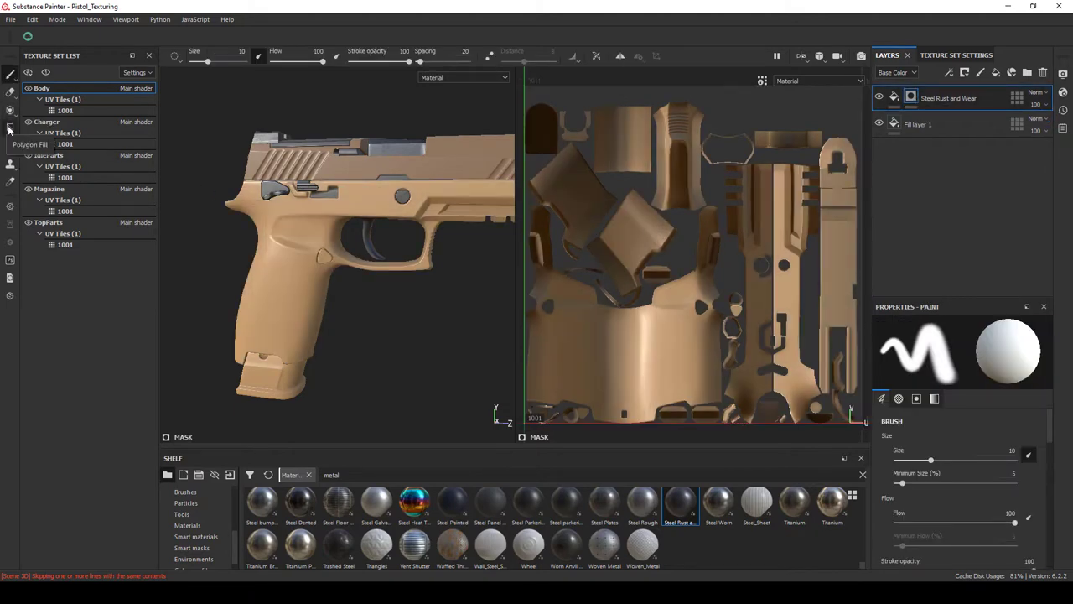
# Polygon-fill the mask by UV island to reveal steel on the triangular grip piece.
pyautogui.click(9, 130)
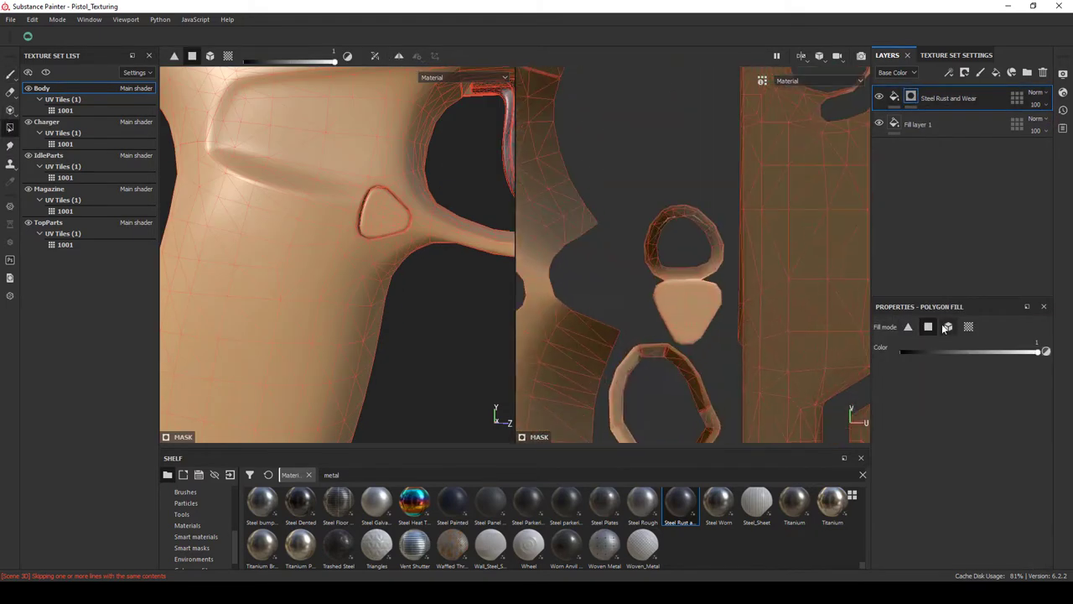
pyautogui.click(948, 327)
pyautogui.click(968, 327)
pyautogui.scroll(3)
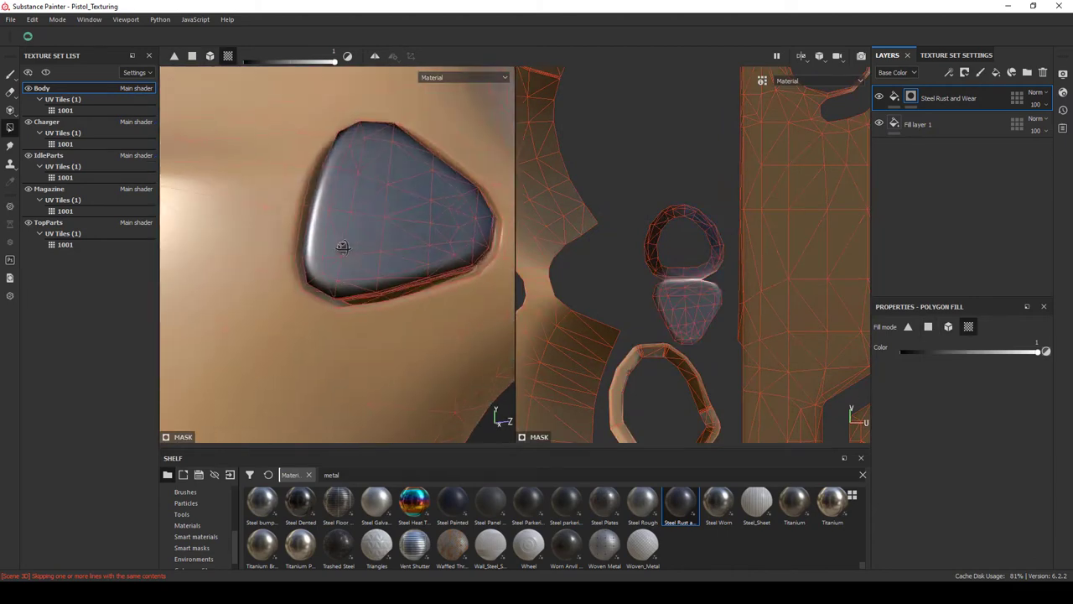
pyautogui.scroll(-3)
pyautogui.moveTo(492, 283); pyautogui.dragTo(85, 227)
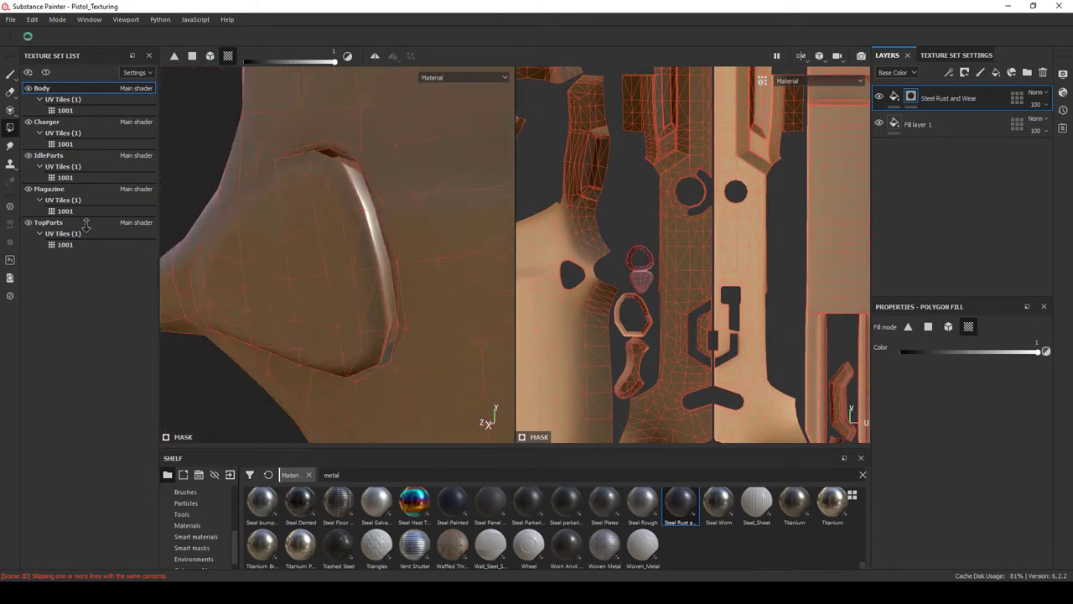
pyautogui.click(328, 324)
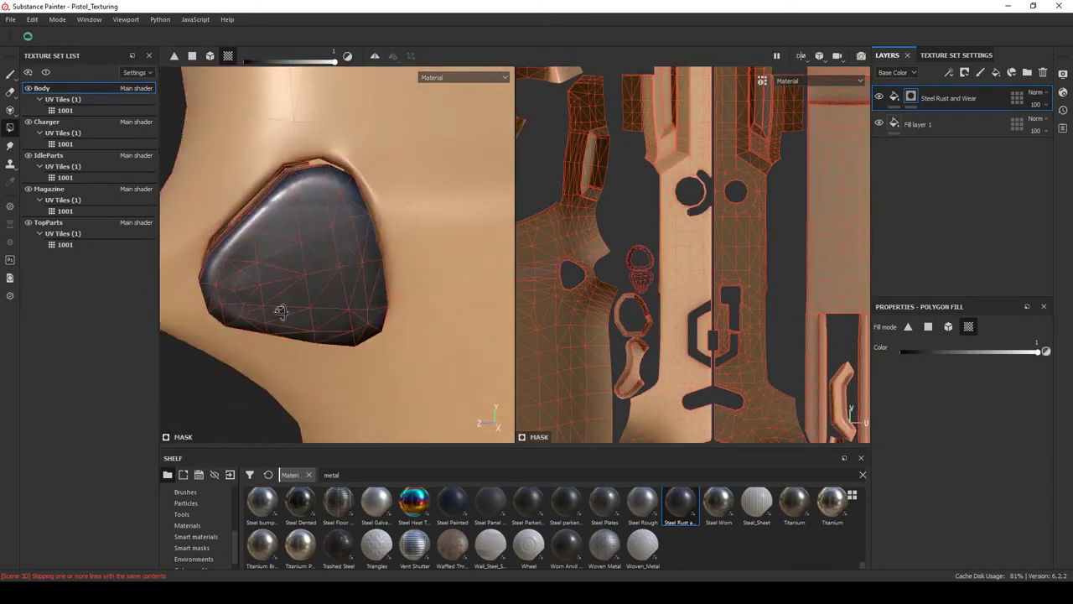
# Return to painting mode and narrow the texture set list panel.
pyautogui.moveTo(281, 312); pyautogui.dragTo(344, 315)
pyautogui.scroll(-3)
pyautogui.moveTo(281, 304); pyautogui.dragTo(234, 299)
pyautogui.press('1')
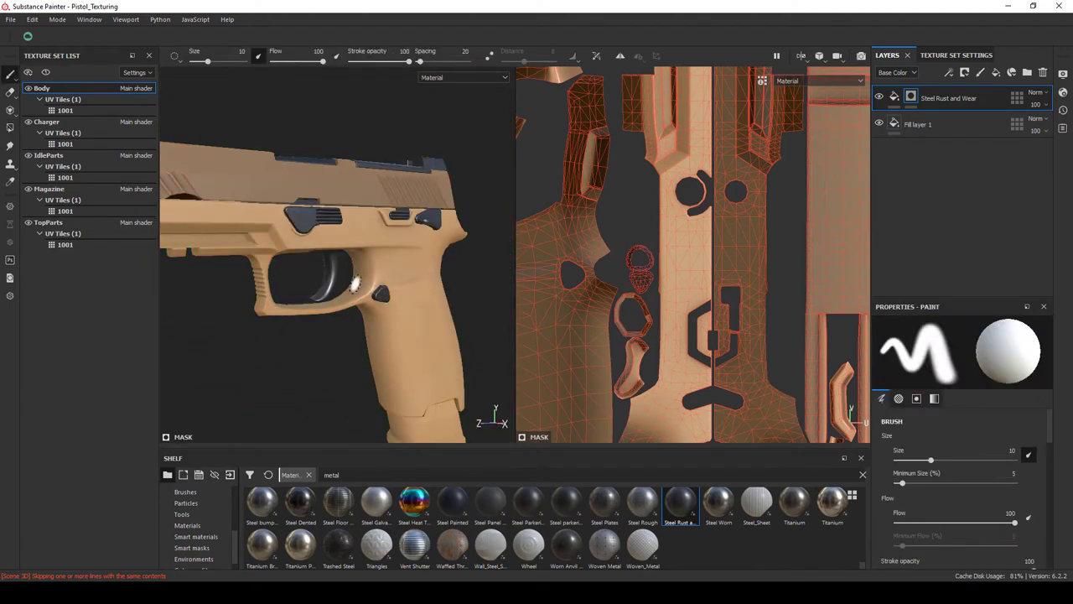
pyautogui.moveTo(354, 285); pyautogui.dragTo(319, 307)
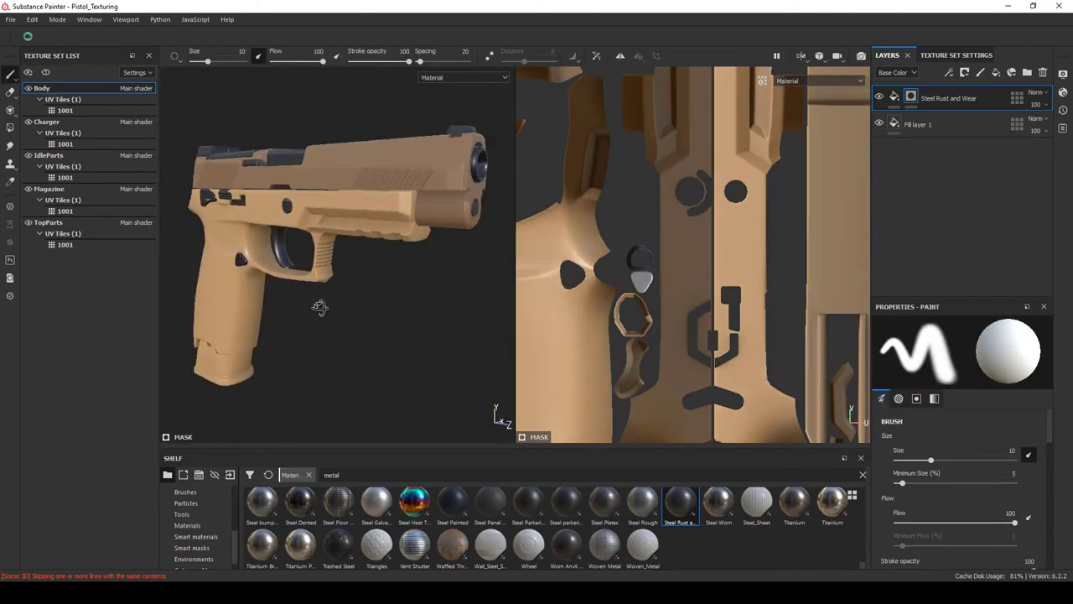
pyautogui.moveTo(150, 334); pyautogui.dragTo(118, 334)
pyautogui.moveTo(243, 302); pyautogui.dragTo(278, 304)
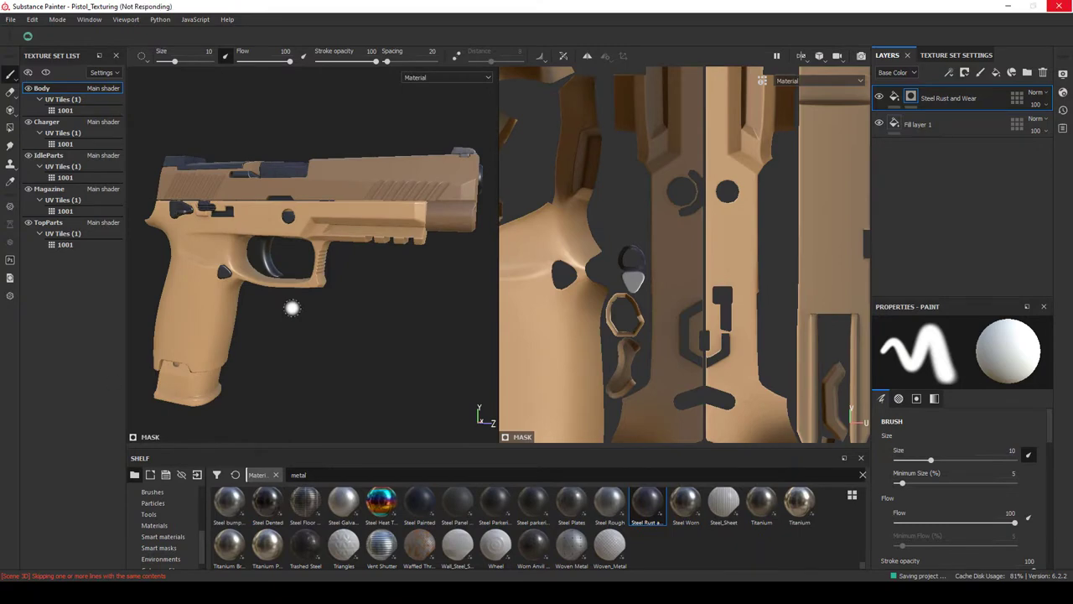
pyautogui.moveTo(349, 330); pyautogui.dragTo(360, 324)
pyautogui.scroll(3)
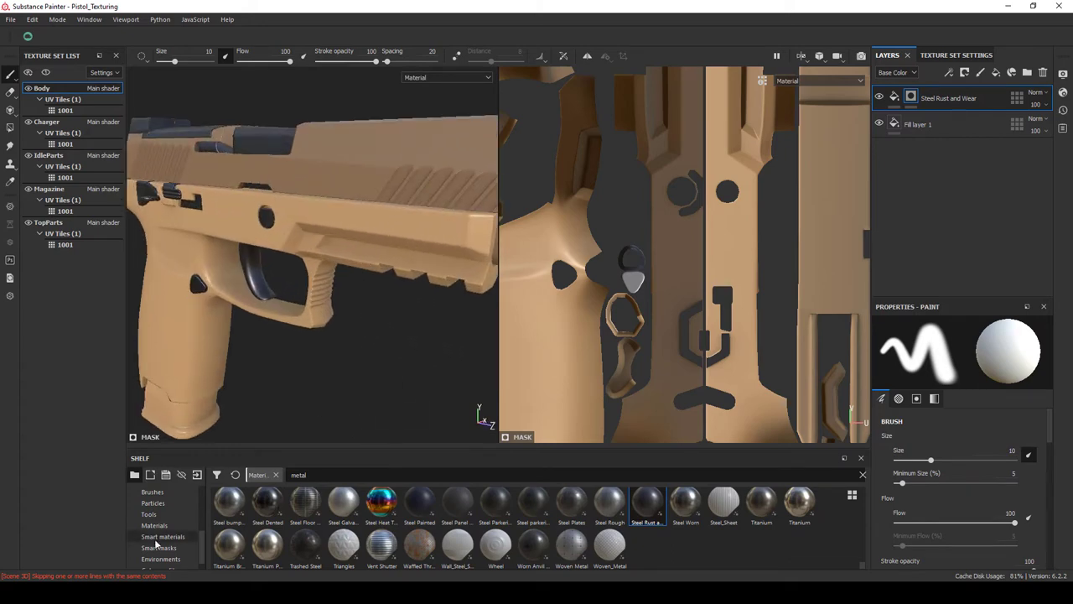
pyautogui.scroll(3)
# Add a fill layer above the tan base and give it Bull Leather Small Grain instead of perforated leather.
pyautogui.click(267, 476)
pyautogui.click(922, 124)
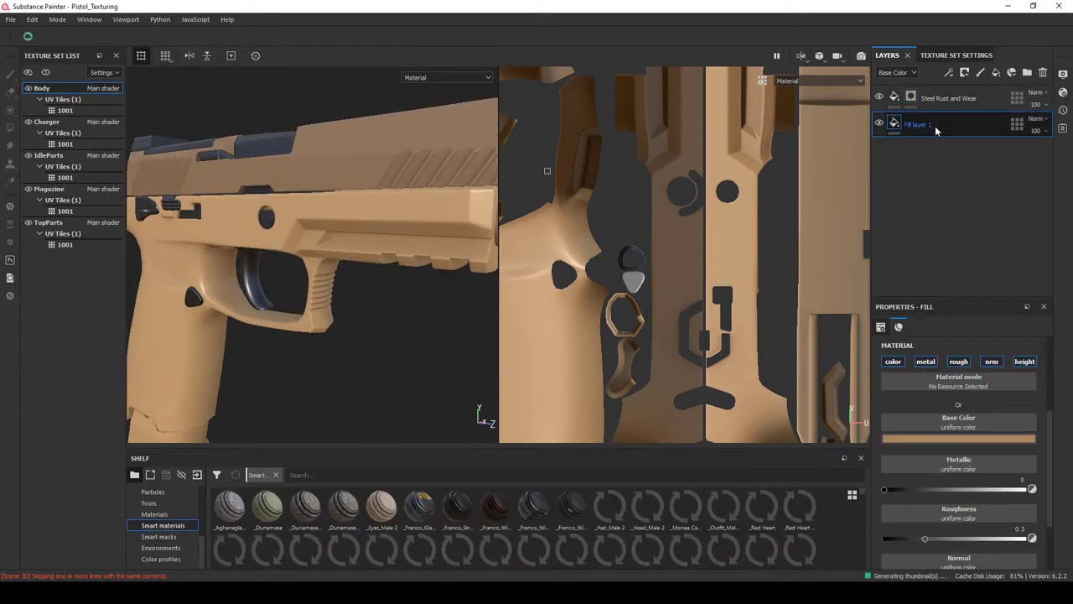
pyautogui.click(193, 514)
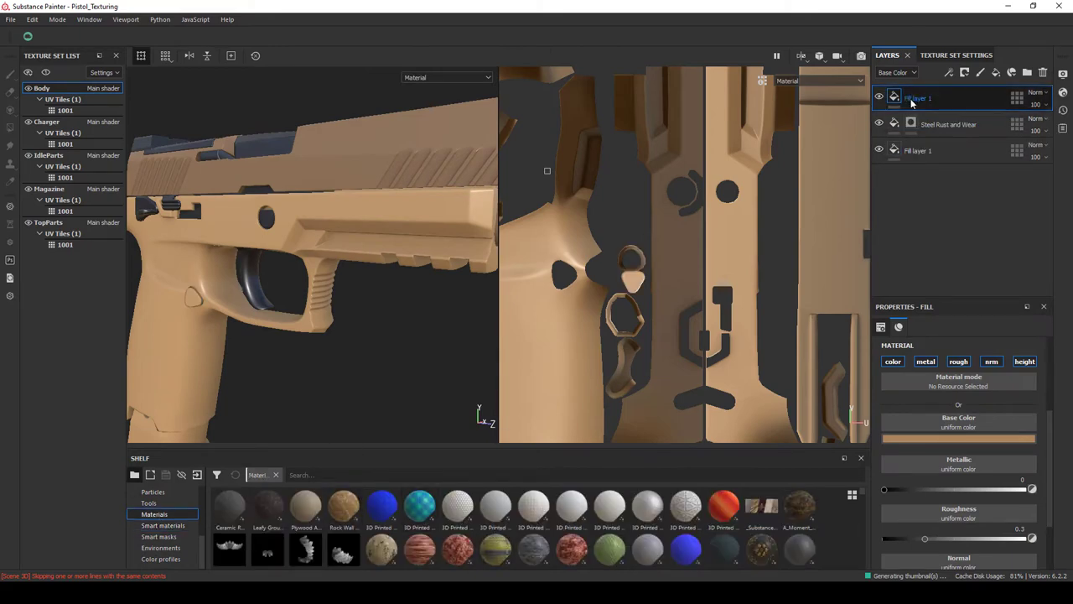
pyautogui.write('plastic')
pyautogui.moveTo(647, 509); pyautogui.dragTo(924, 88)
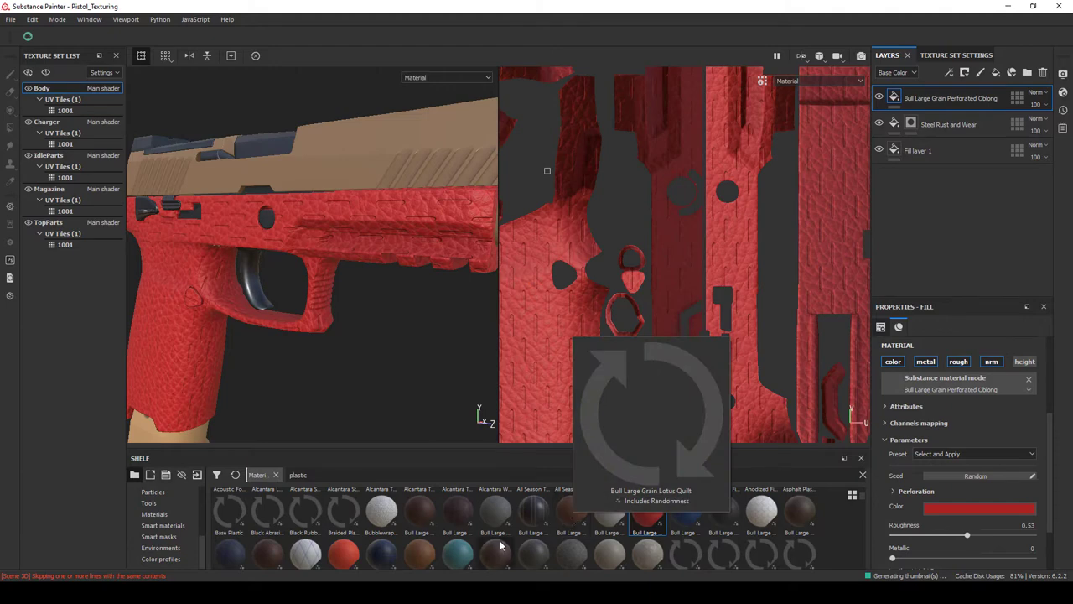
pyautogui.hotkey('ctrl', 'z')
pyautogui.moveTo(495, 552)
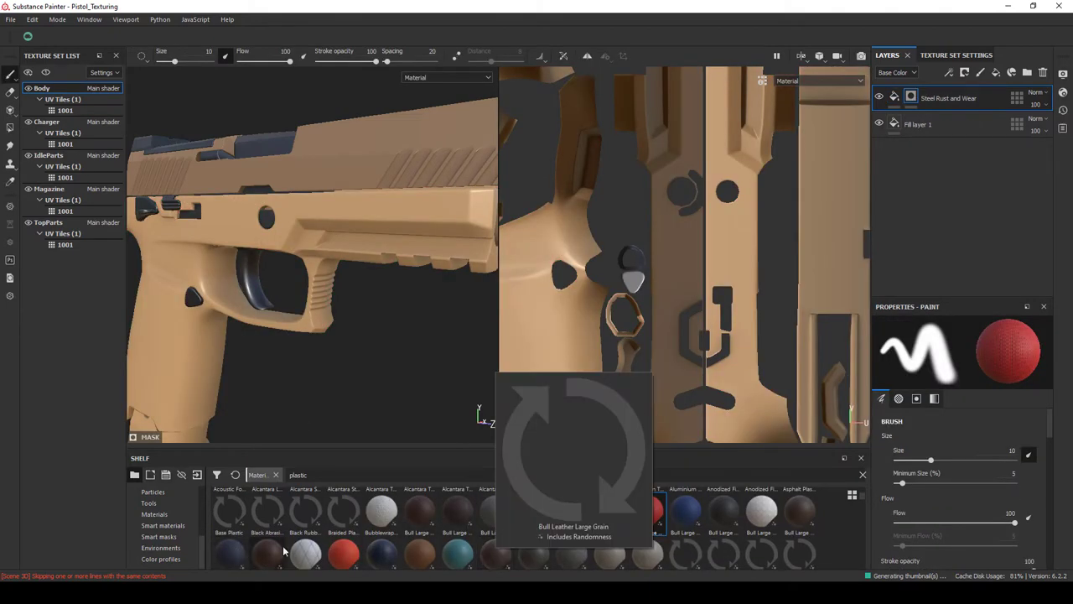
pyautogui.moveTo(609, 554); pyautogui.dragTo(902, 171)
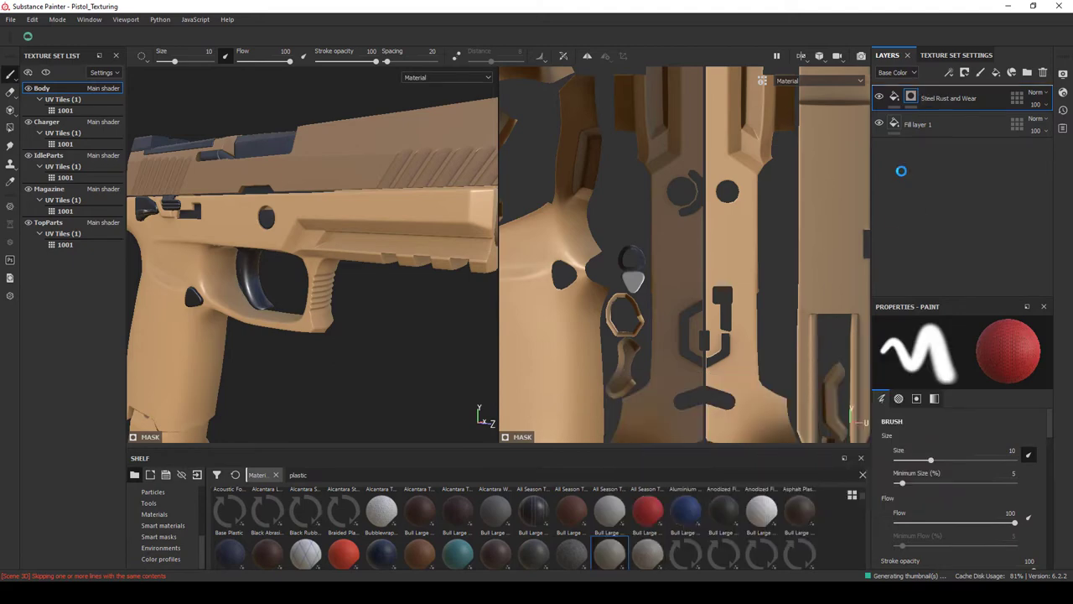
# Switch the leather fill's projection mode to Tri-planar and check the pistol from the side.
pyautogui.scroll(3)
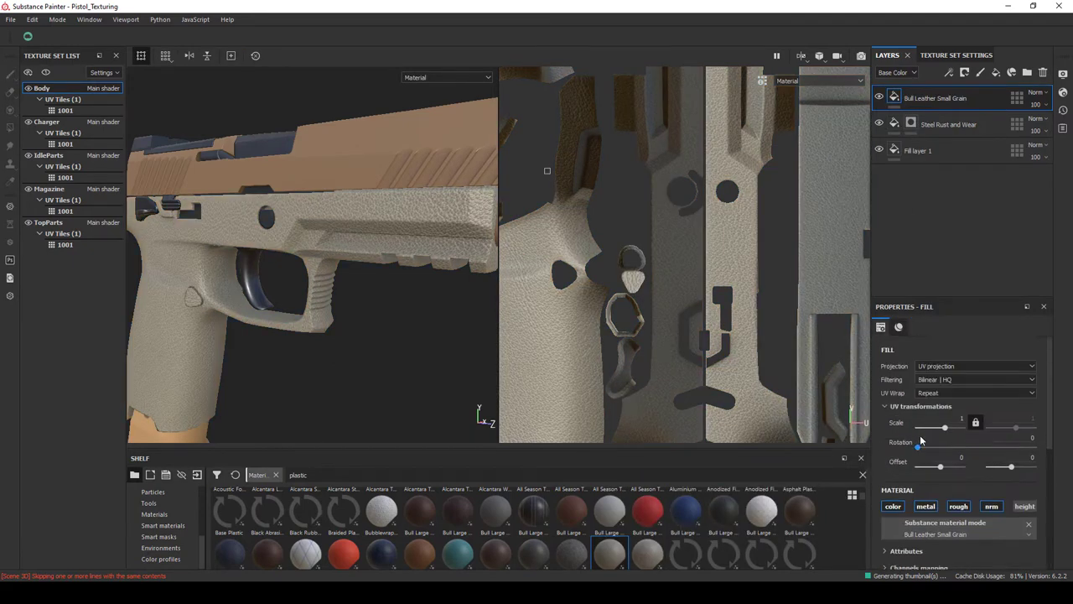
pyautogui.click(964, 366)
pyautogui.click(935, 385)
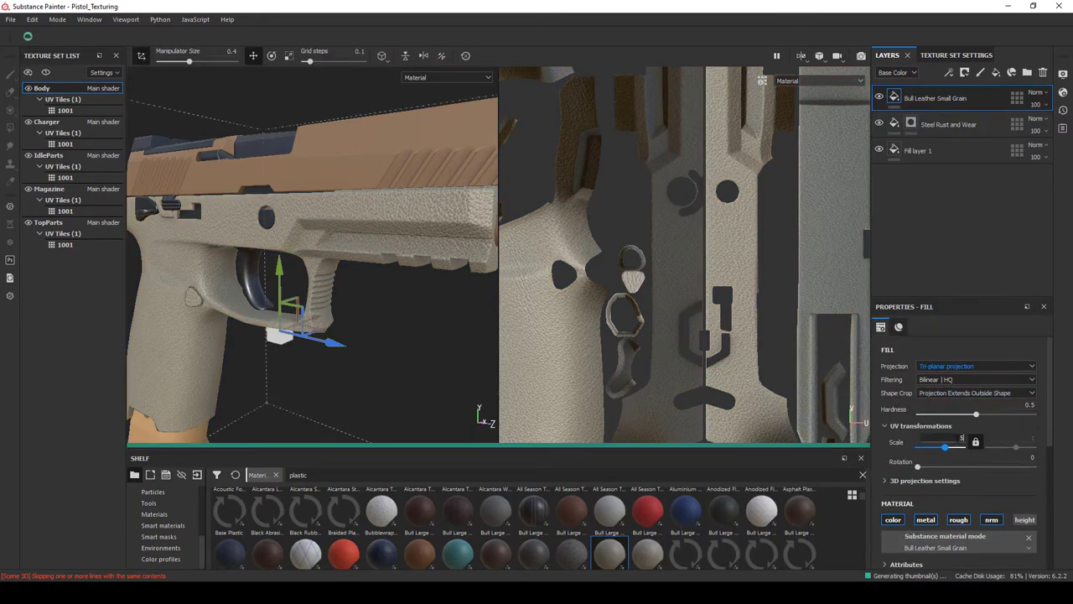
pyautogui.scroll(3)
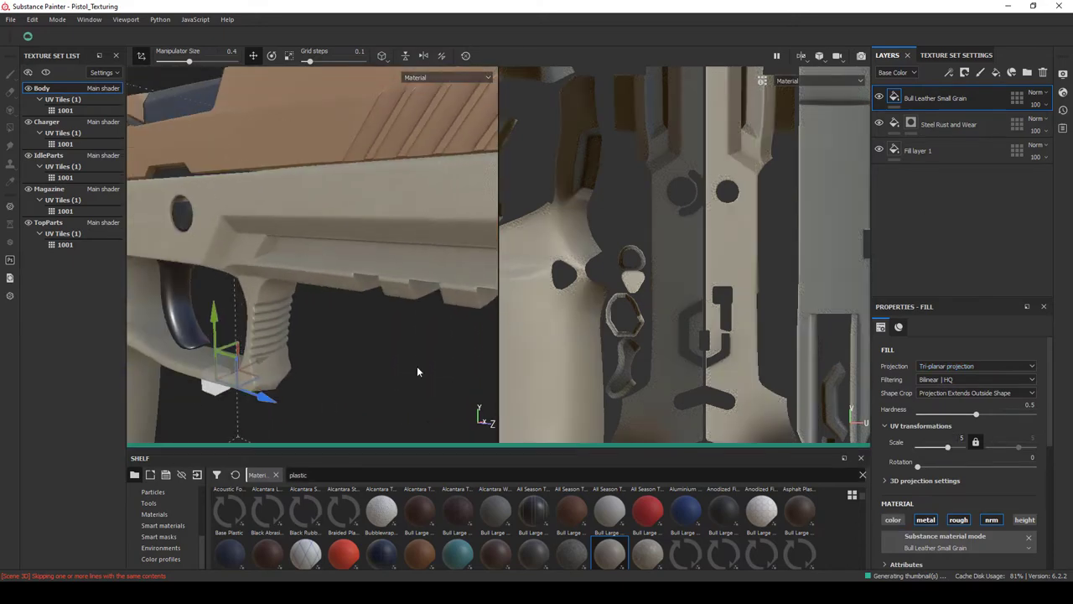
pyautogui.scroll(3)
pyautogui.scroll(-3)
pyautogui.scroll(3)
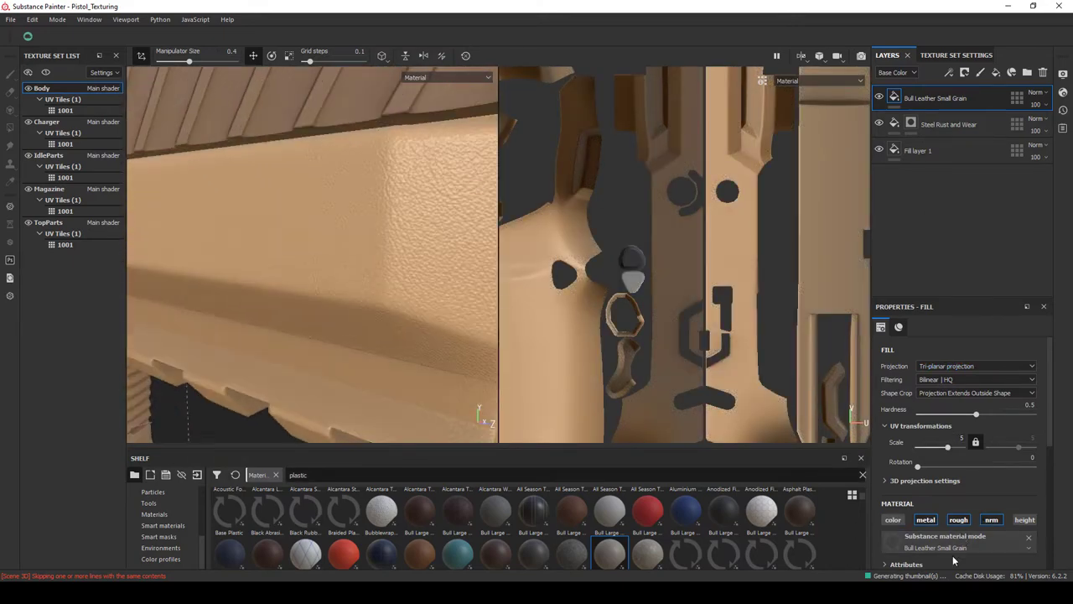
pyautogui.scroll(-3)
pyautogui.scroll(3)
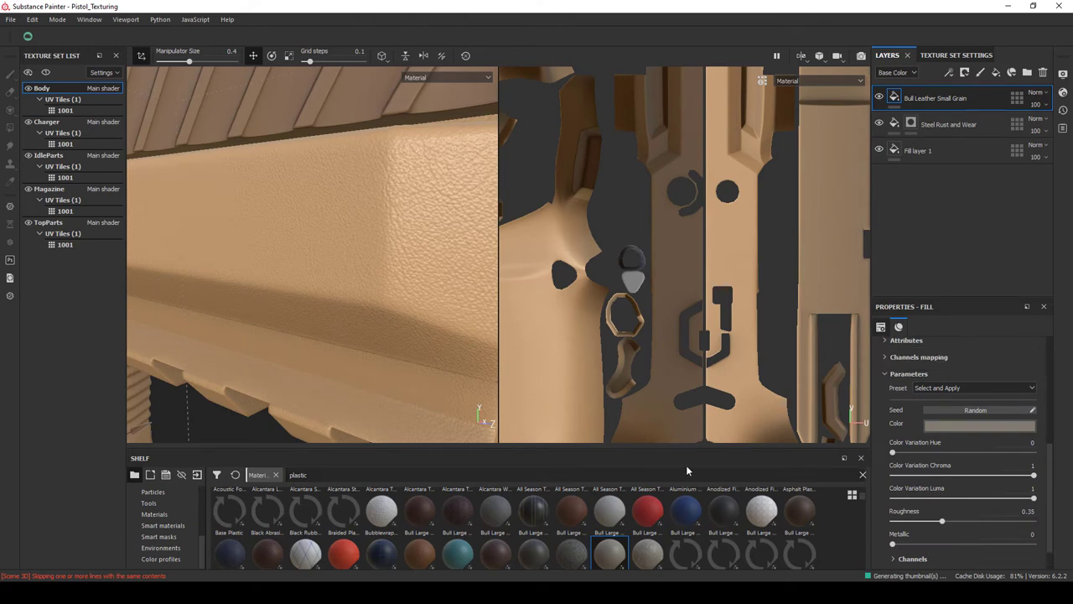
pyautogui.moveTo(302, 319); pyautogui.dragTo(335, 347)
pyautogui.scroll(3)
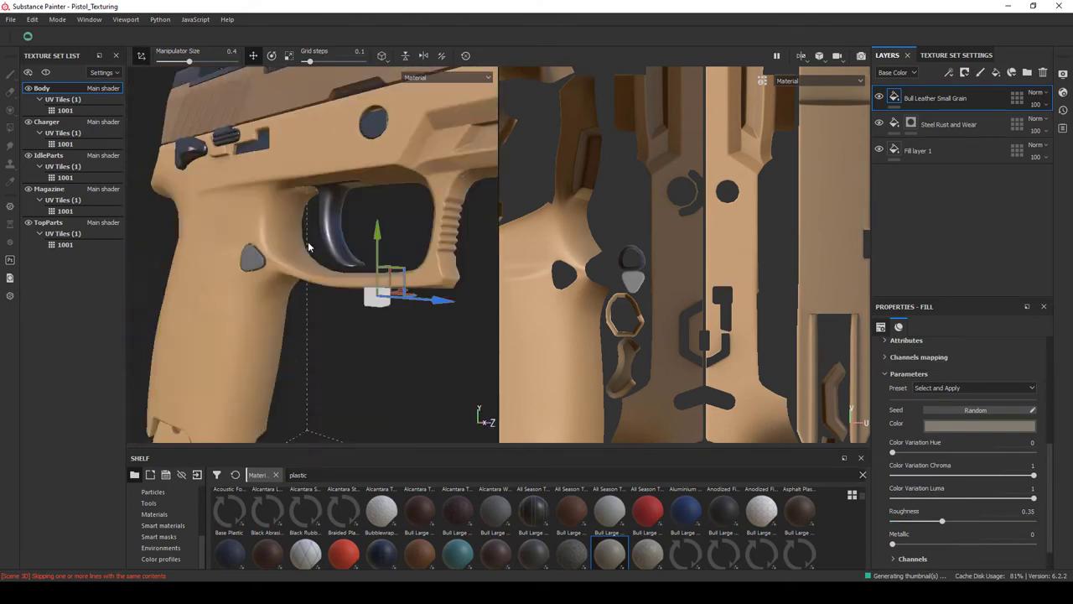
pyautogui.scroll(3)
# Add a white mask to the leather layer and switch to polygon fill for masking.
pyautogui.moveTo(920, 102); pyautogui.dragTo(922, 179)
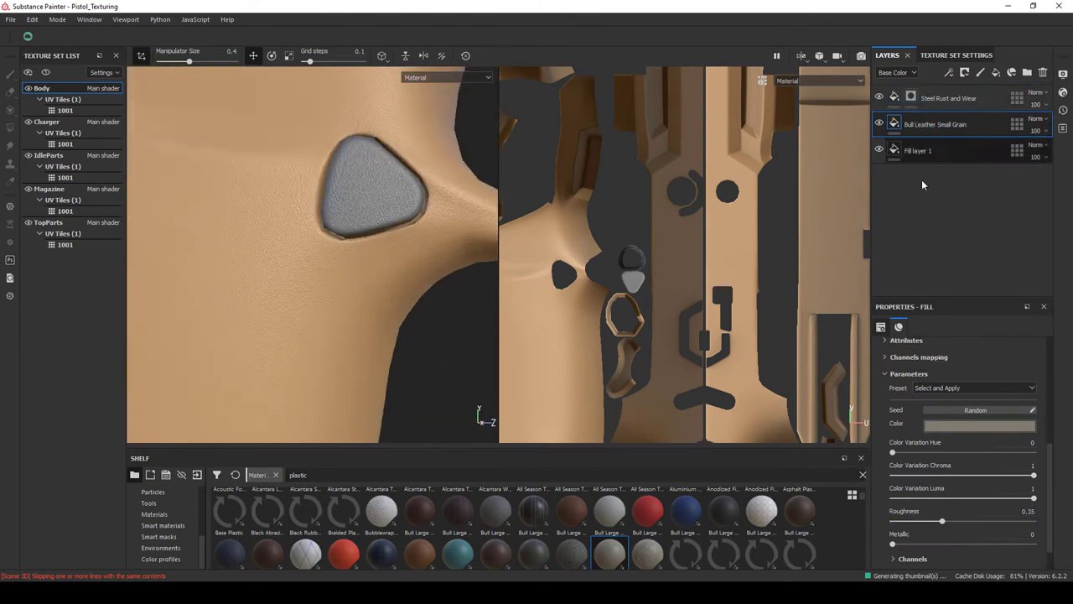
pyautogui.hotkey('ctrl', 'z')
pyautogui.rightClick(916, 102)
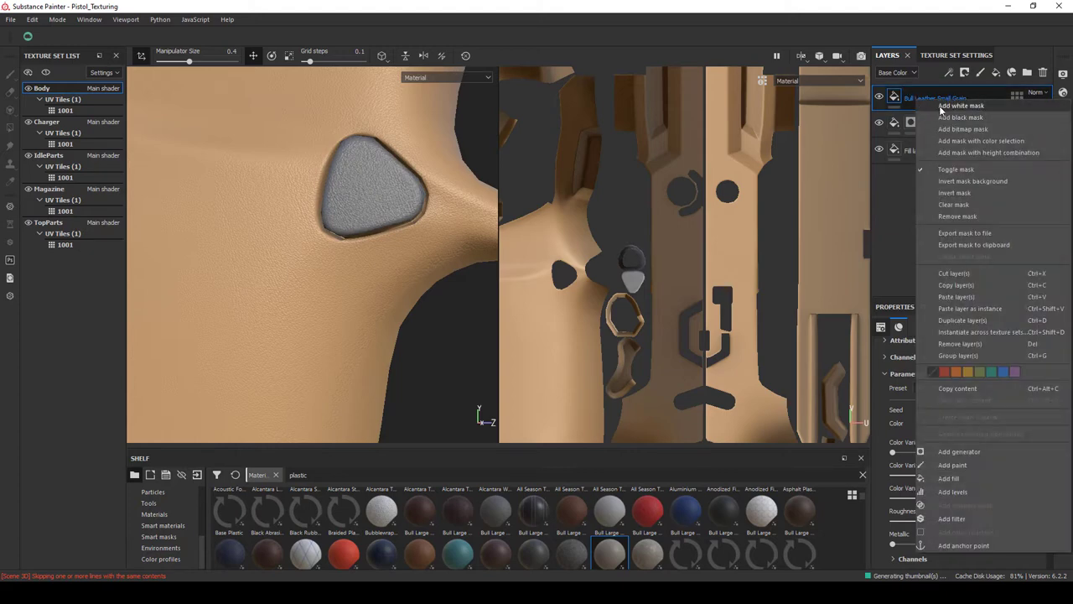
pyautogui.click(947, 118)
pyautogui.press('4')
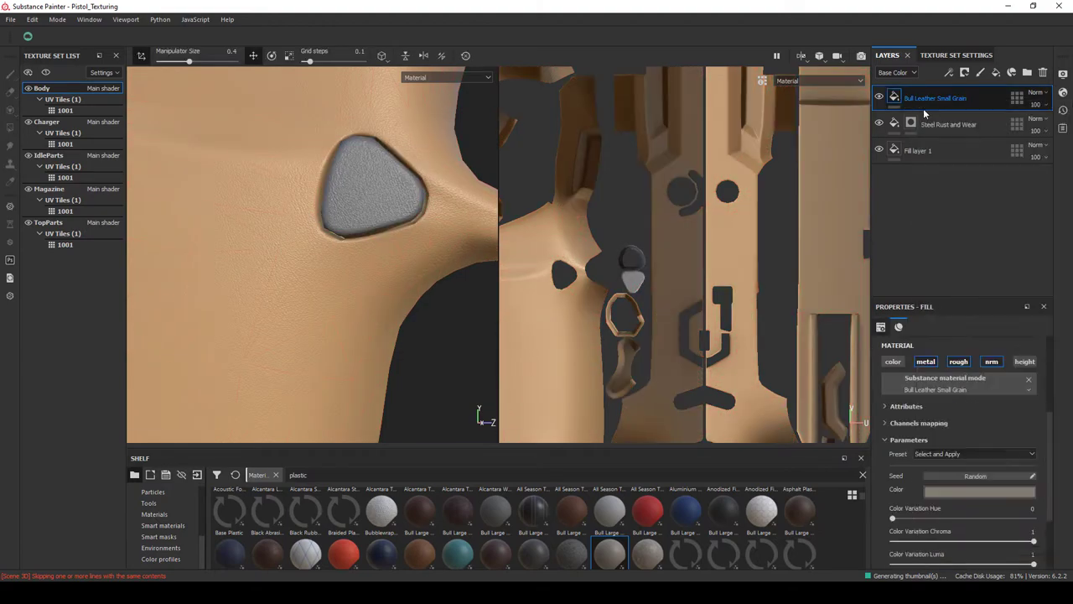
pyautogui.moveTo(421, 239); pyautogui.dragTo(277, 251)
# On the Charger texture set, remove the mask from the Bull Leather Small Grain layer.
pyautogui.press('1')
pyautogui.click(951, 98)
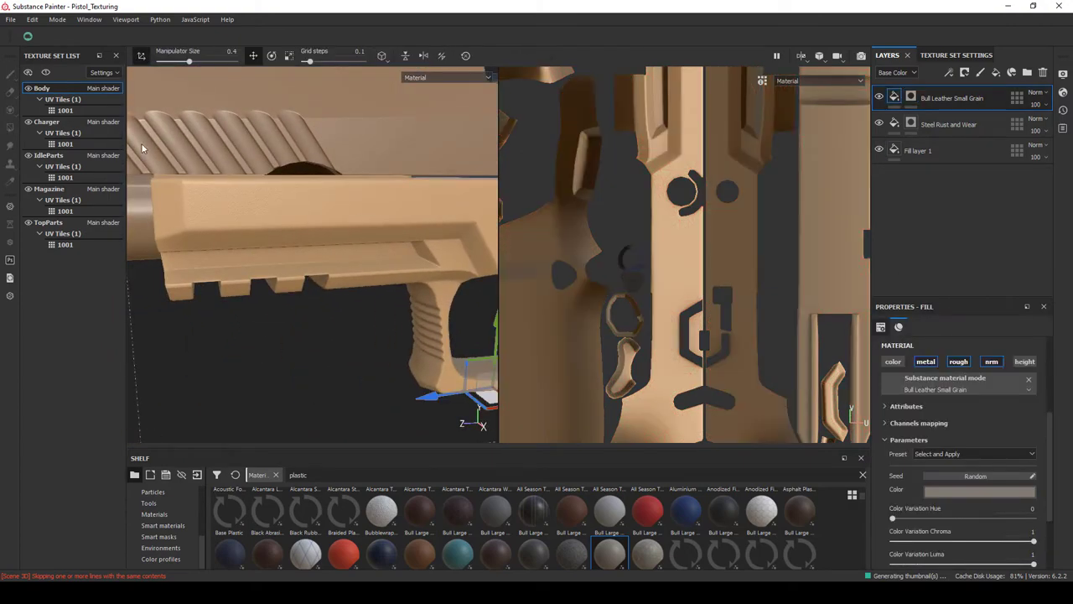
pyautogui.click(46, 122)
pyautogui.click(912, 96)
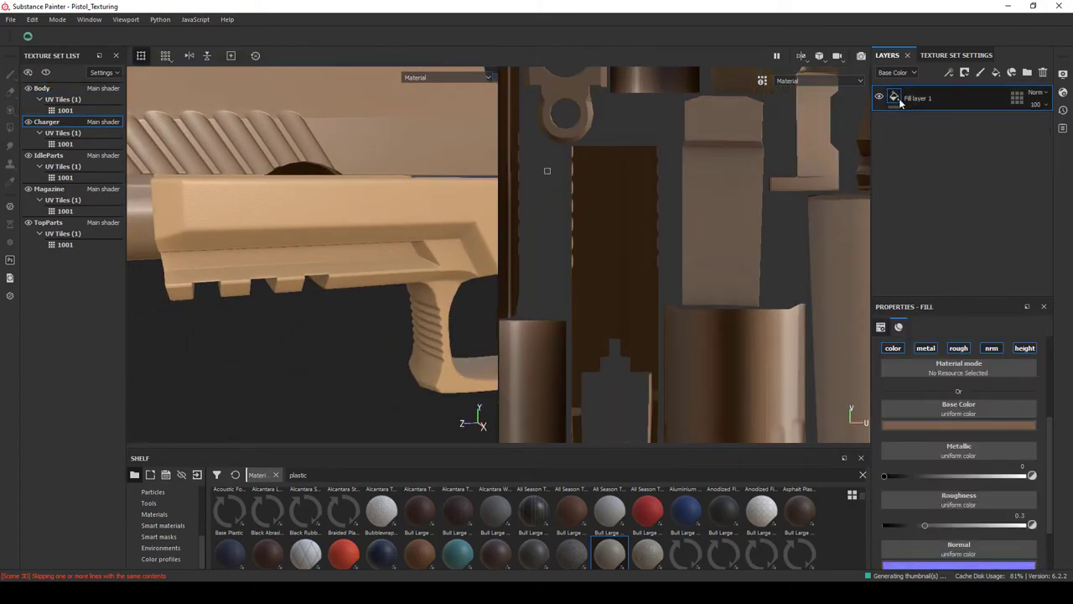
pyautogui.rightClick(912, 95)
pyautogui.click(954, 213)
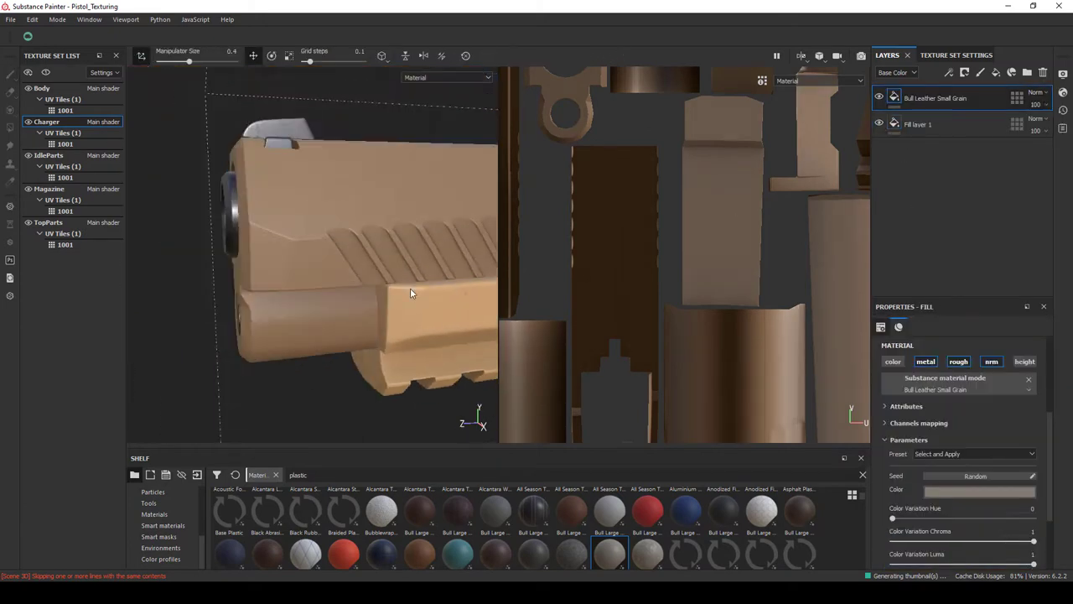
# In Technical parameters, lower the leather grain's Normal Intensity to 0.29.
pyautogui.scroll(3)
pyautogui.scroll(3)
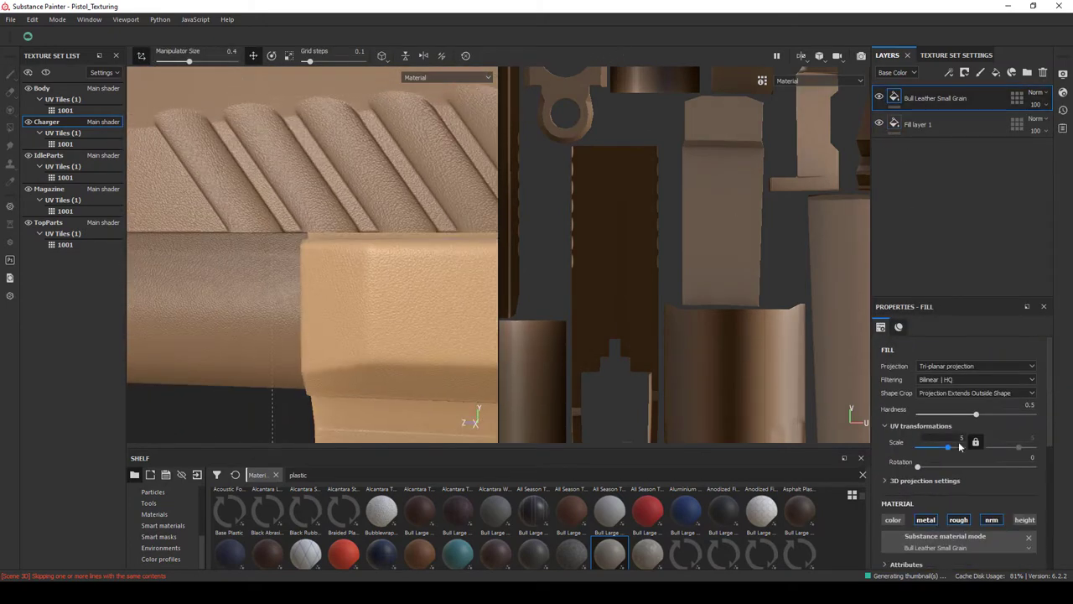
pyautogui.scroll(-3)
pyautogui.moveTo(282, 295); pyautogui.dragTo(408, 298)
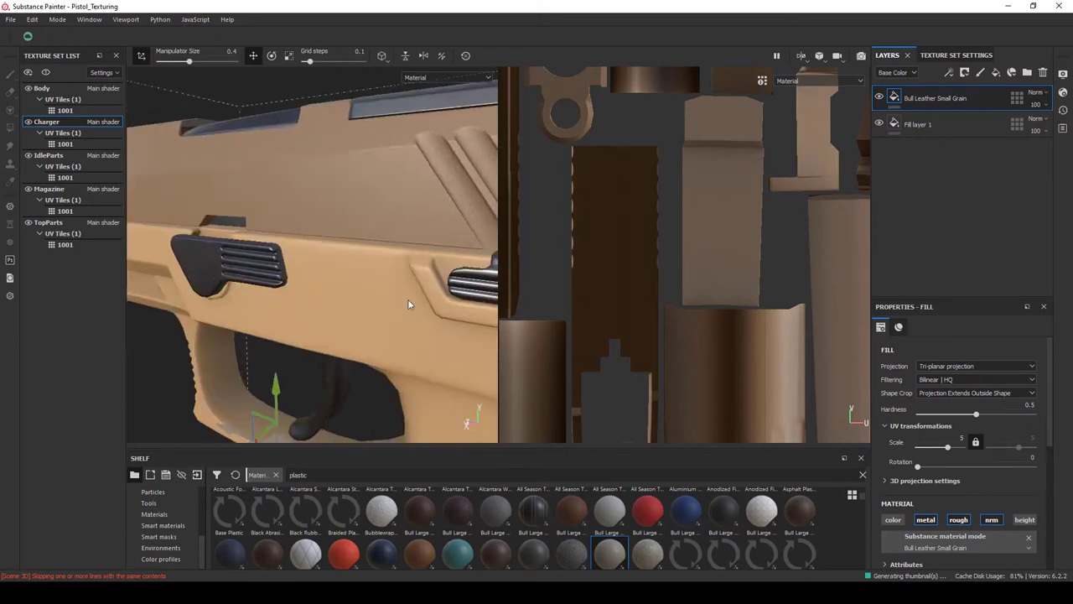
pyautogui.scroll(3)
pyautogui.scroll(-3)
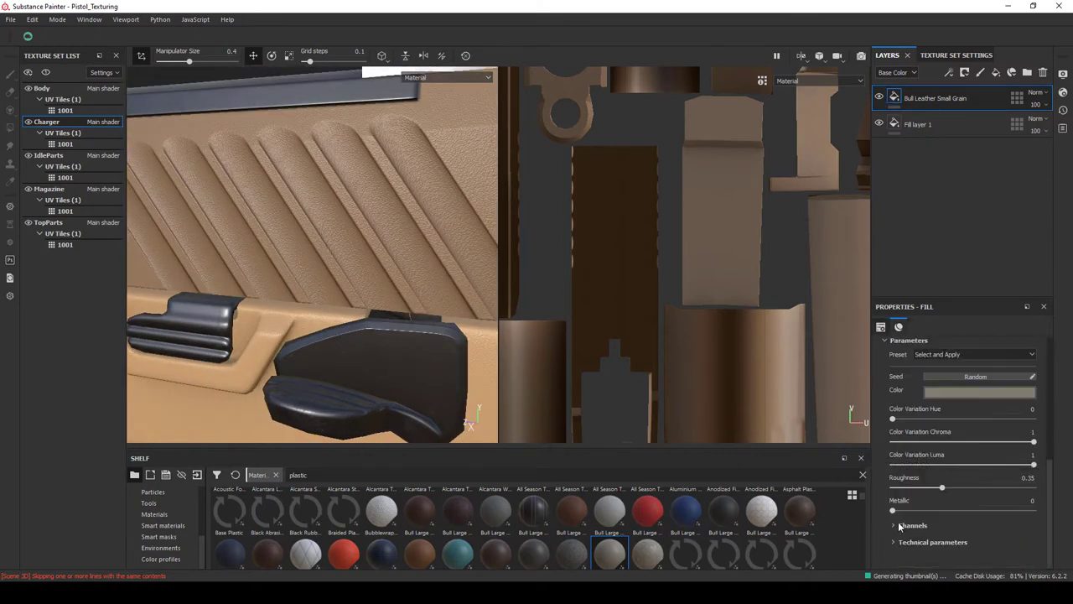
pyautogui.click(893, 525)
pyautogui.click(893, 524)
pyautogui.click(893, 541)
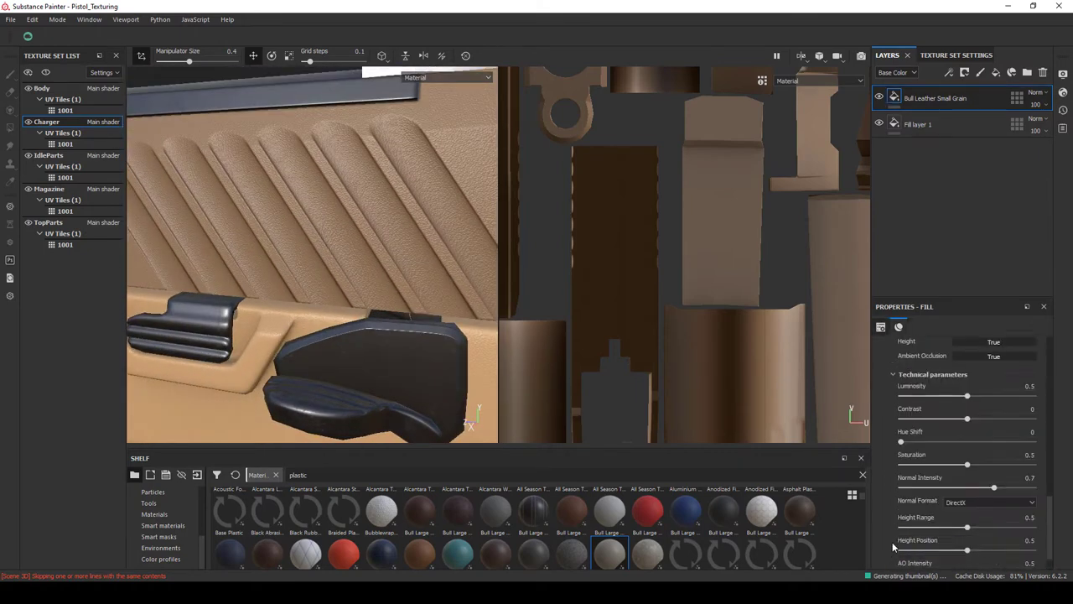
pyautogui.scroll(-3)
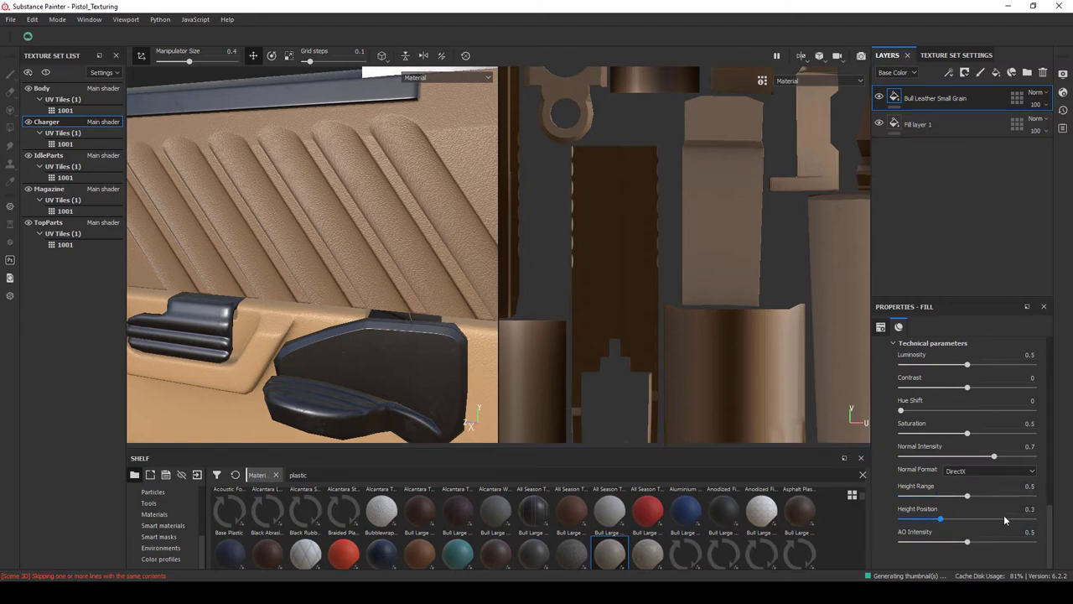
pyautogui.click(953, 457)
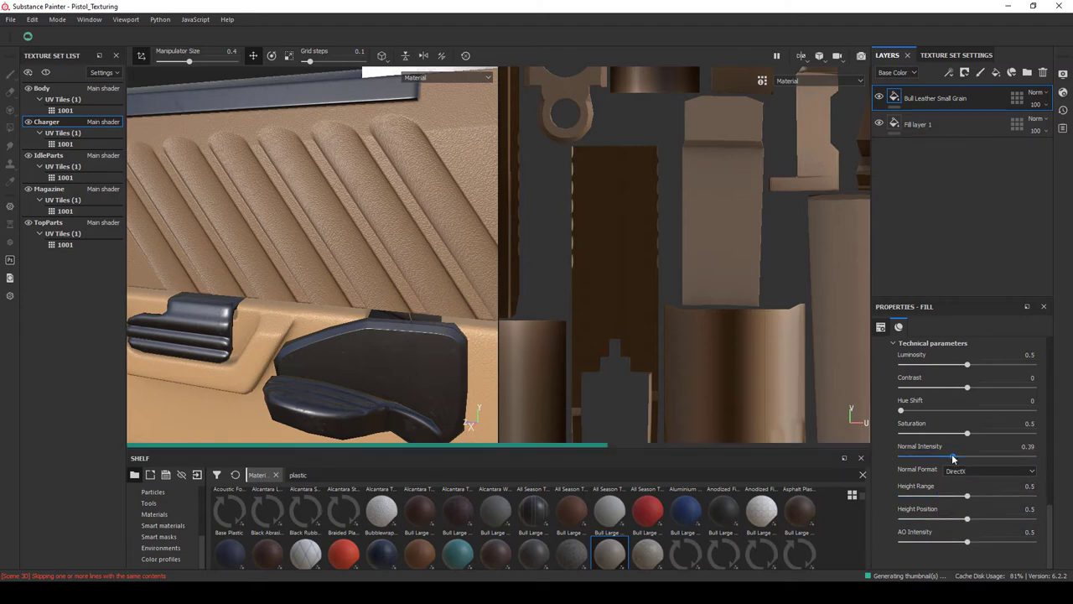
pyautogui.moveTo(945, 458); pyautogui.dragTo(939, 457)
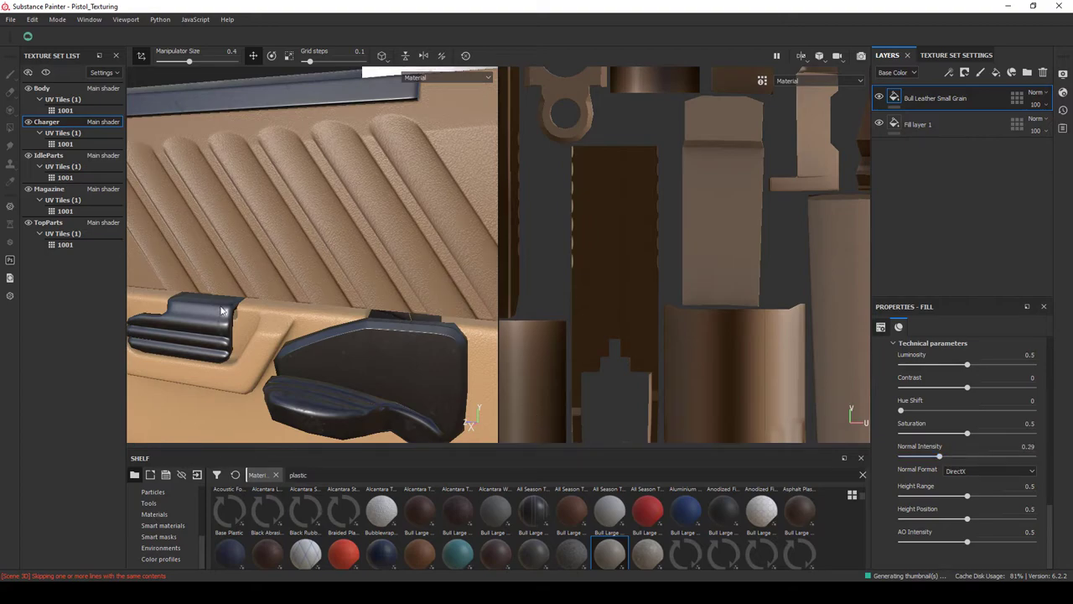
# Orbit and pan to inspect the slide-release lever, trigger and grip.
pyautogui.scroll(3)
pyautogui.scroll(3)
pyautogui.scroll(-3)
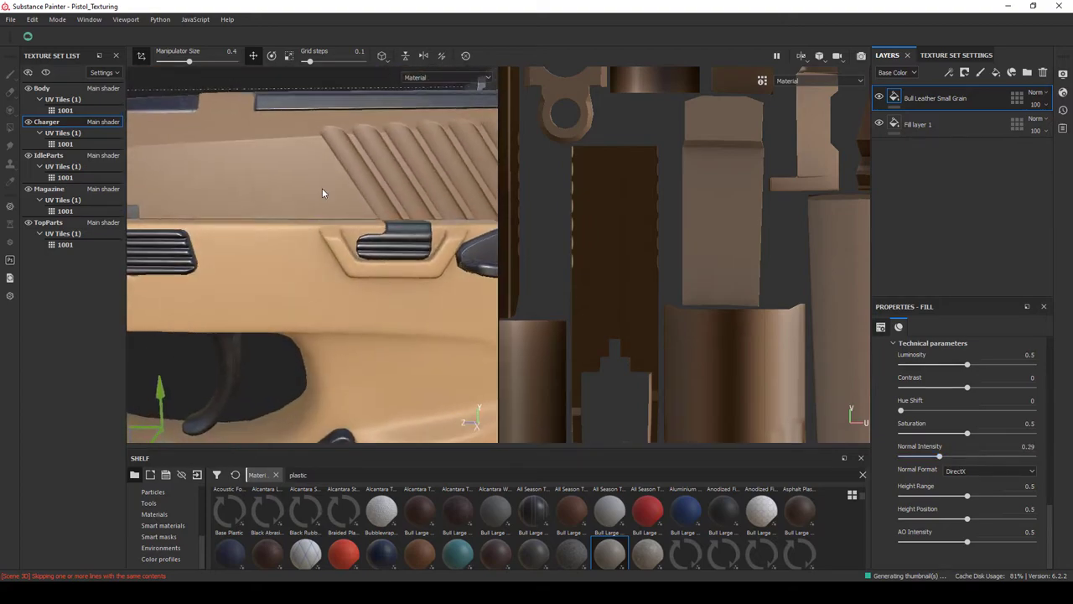
pyautogui.moveTo(324, 190); pyautogui.dragTo(297, 237)
pyautogui.moveTo(320, 201); pyautogui.dragTo(235, 305)
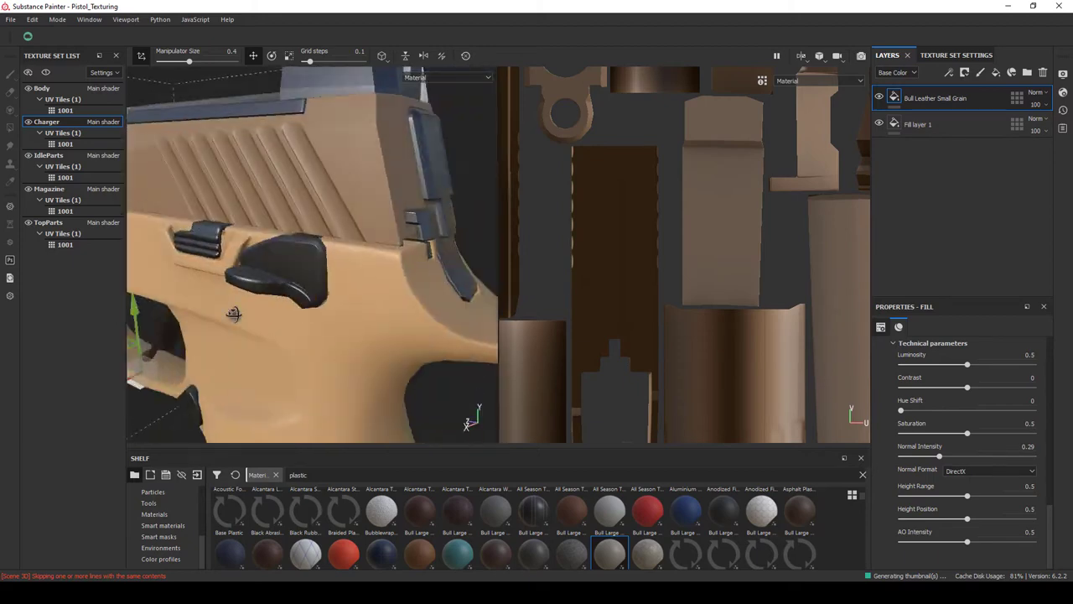
pyautogui.moveTo(234, 305); pyautogui.dragTo(311, 259)
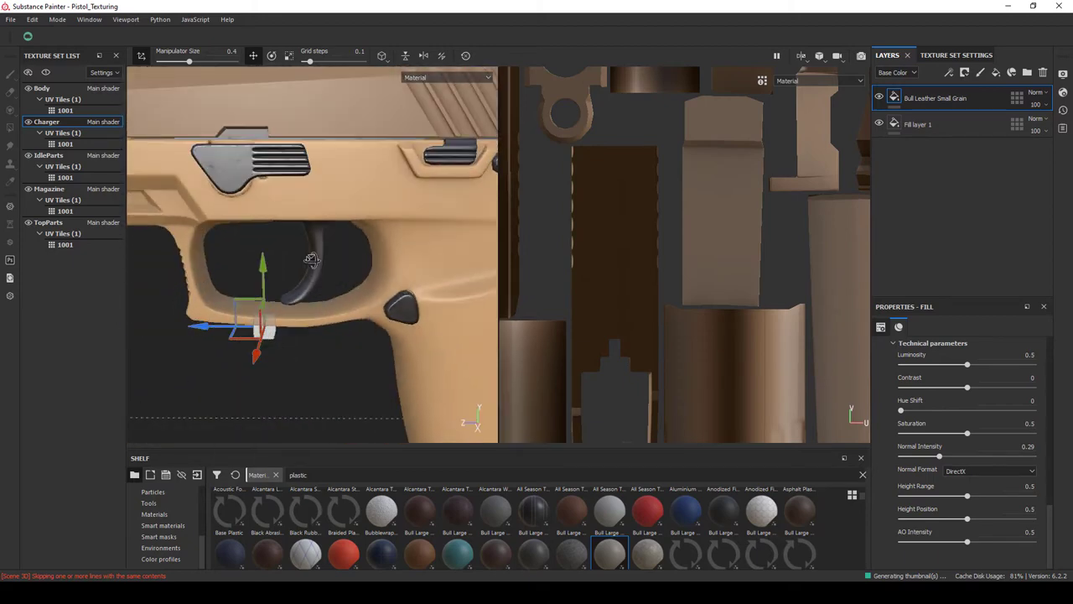
pyautogui.moveTo(354, 232); pyautogui.dragTo(335, 277)
# Filter the smart materials shelf by 'tal' and return to the Body texture set.
pyautogui.click(163, 525)
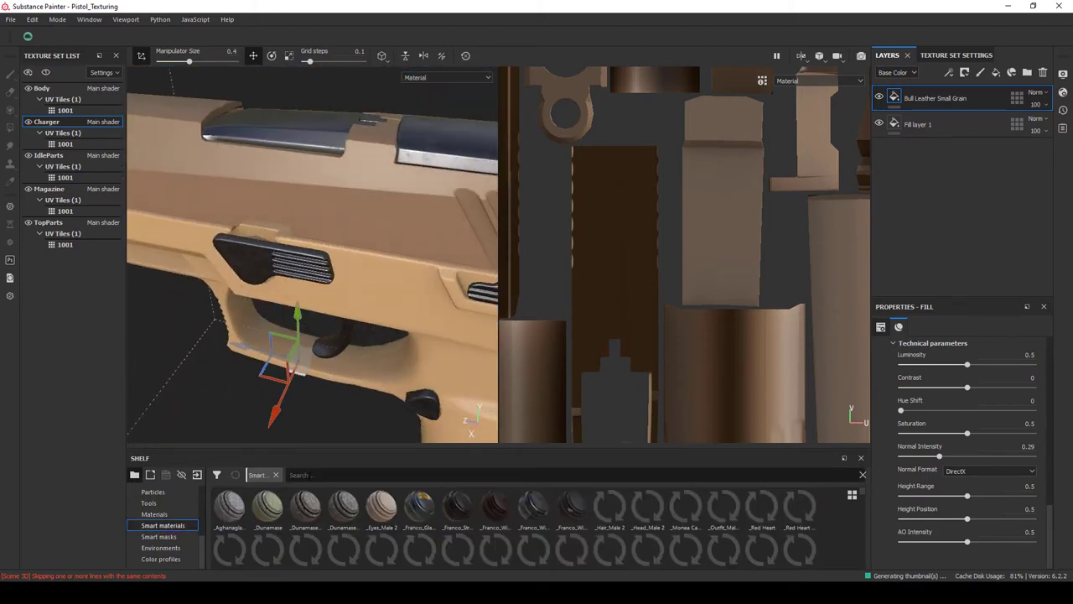
pyautogui.write('metal')
pyautogui.moveTo(361, 364); pyautogui.dragTo(242, 286)
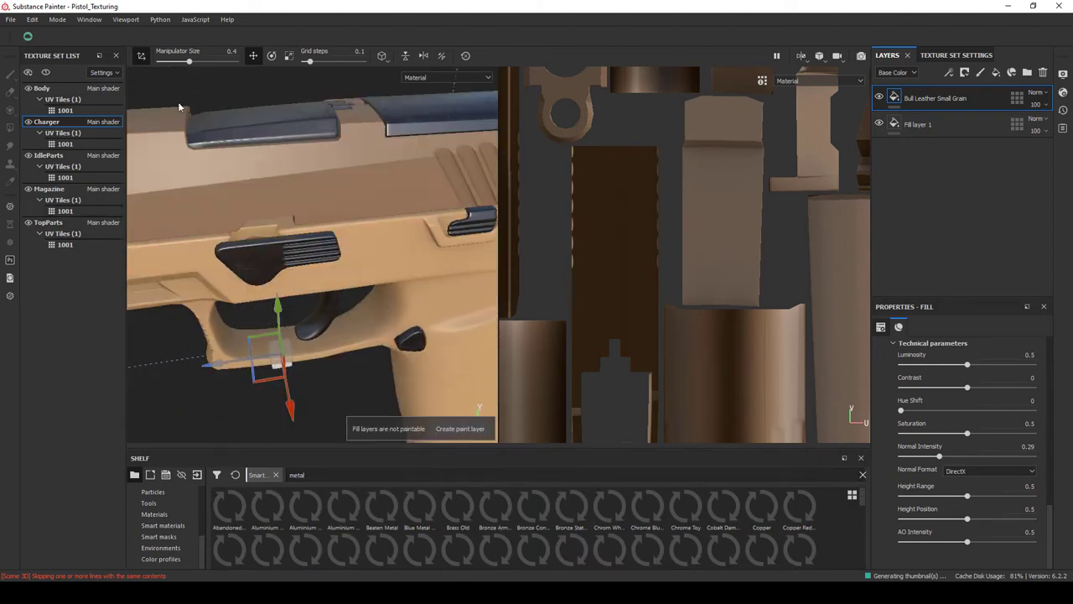
pyautogui.click(42, 88)
pyautogui.scroll(-3)
pyautogui.moveTo(209, 243); pyautogui.dragTo(283, 209)
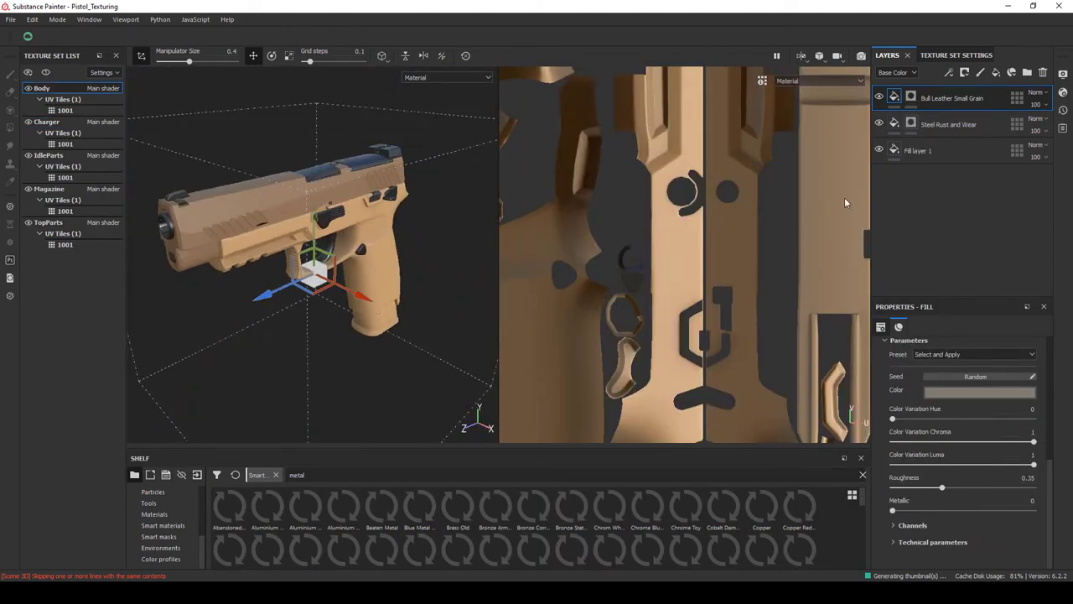
# Clear the shelf search, inspect the TopParts texture set, then select the Charger texture set.
pyautogui.click(863, 474)
pyautogui.moveTo(276, 277); pyautogui.dragTo(227, 299)
pyautogui.click(48, 222)
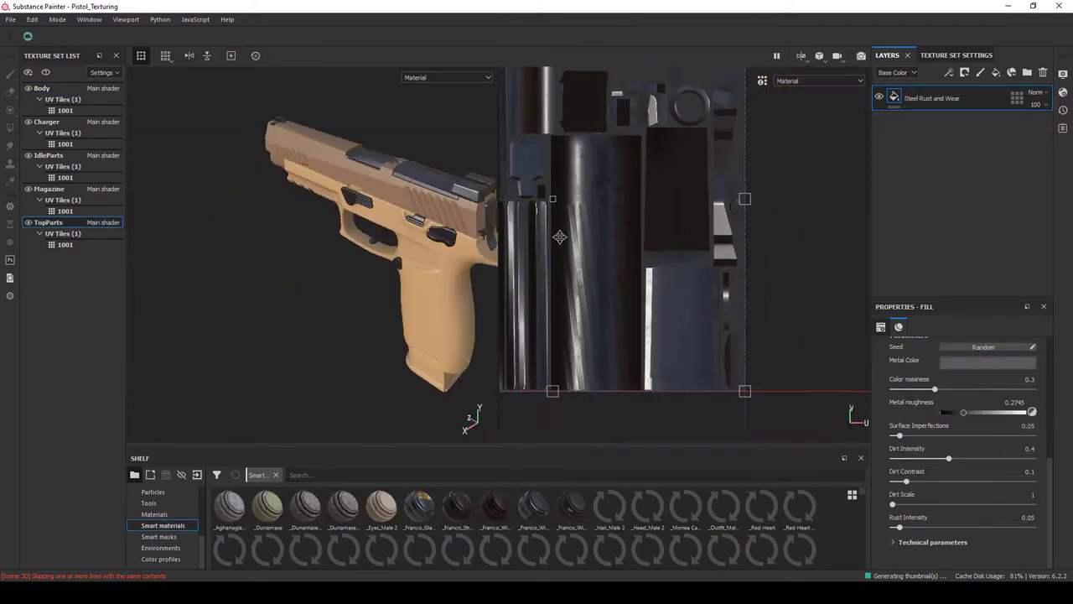
pyautogui.moveTo(436, 252); pyautogui.dragTo(331, 334)
pyautogui.scroll(3)
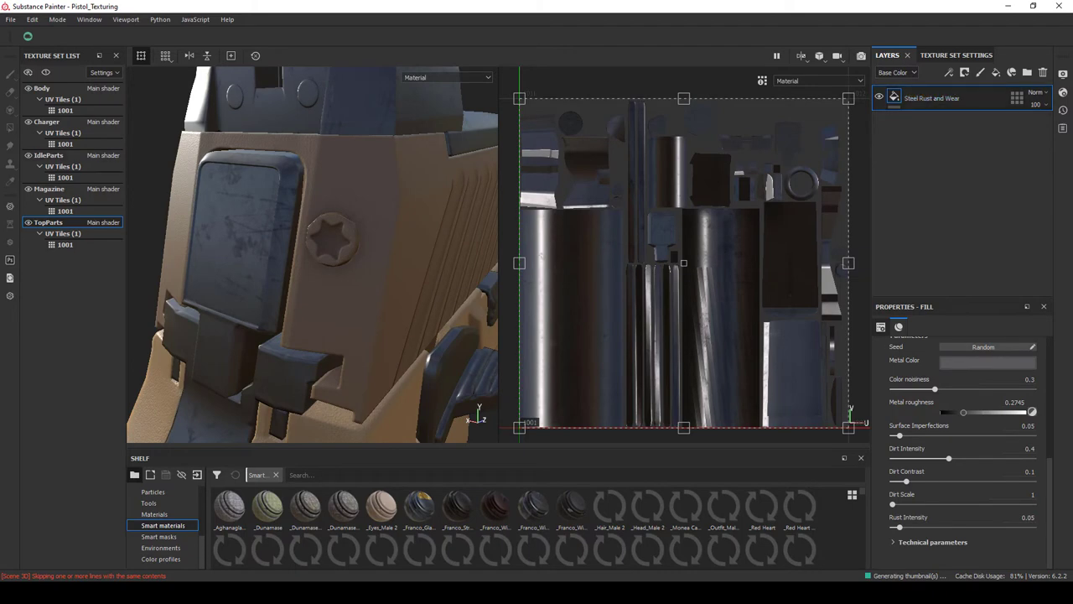
pyautogui.scroll(-3)
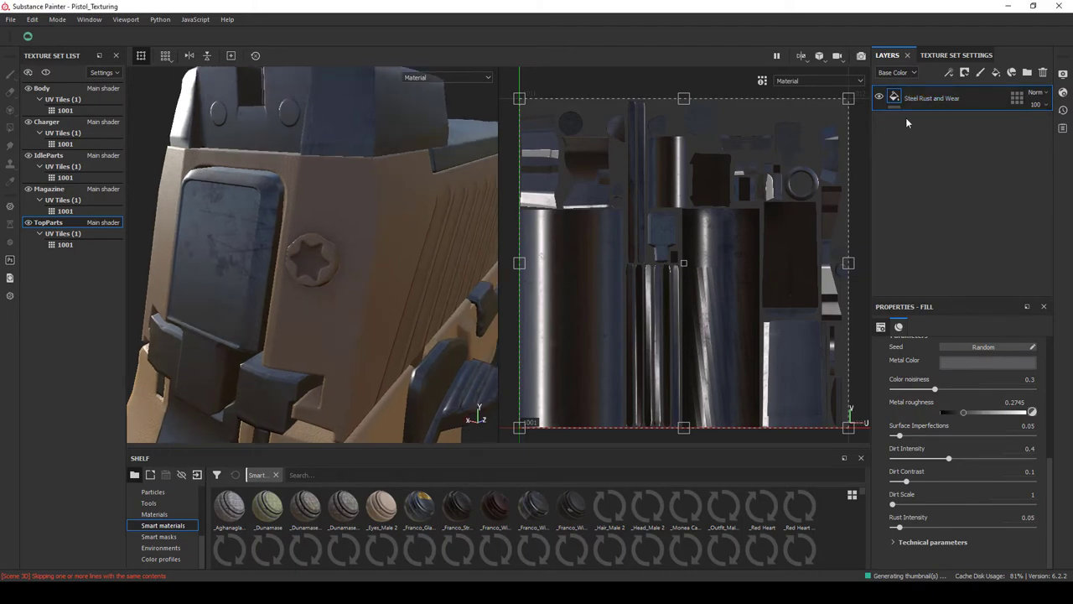
pyautogui.click(47, 121)
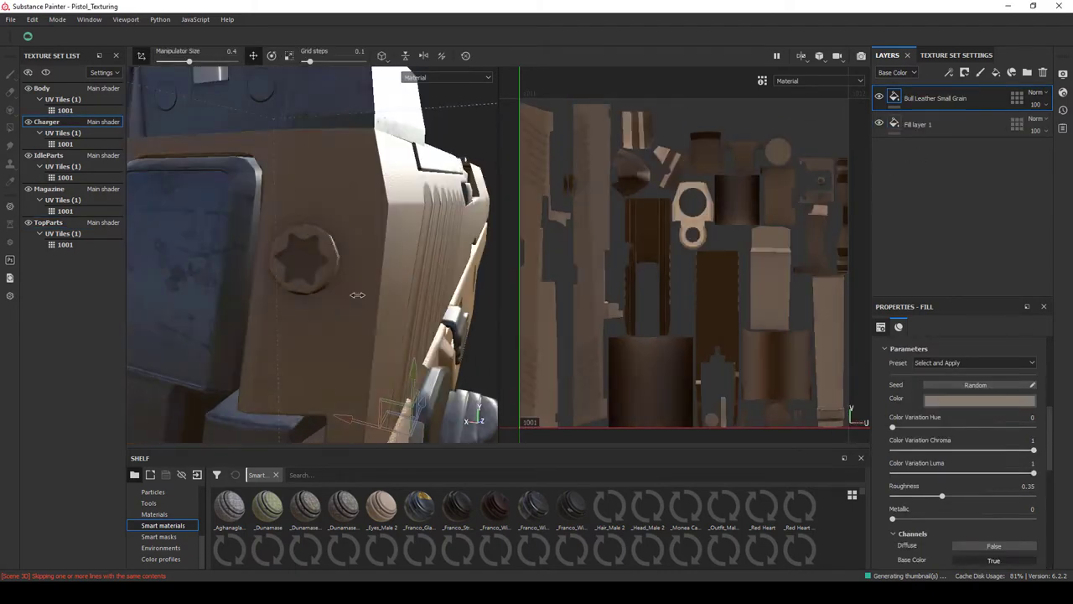
# Add a black mask to the Charger's Bull Leather Small Grain layer.
pyautogui.rightClick(928, 102)
pyautogui.click(959, 113)
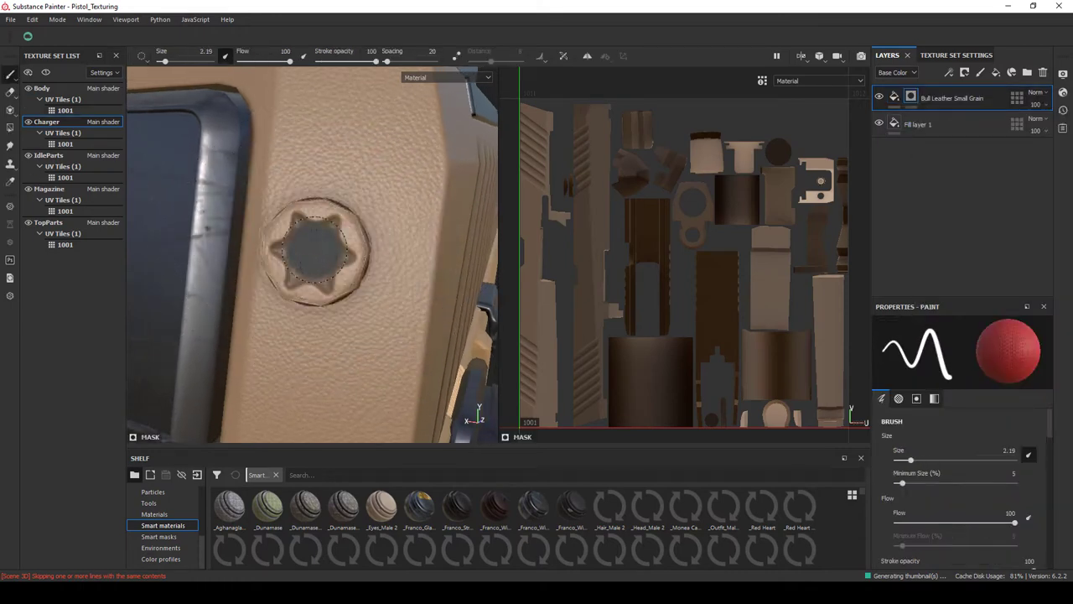
pyautogui.scroll(-3)
pyautogui.scroll(3)
pyautogui.scroll(-3)
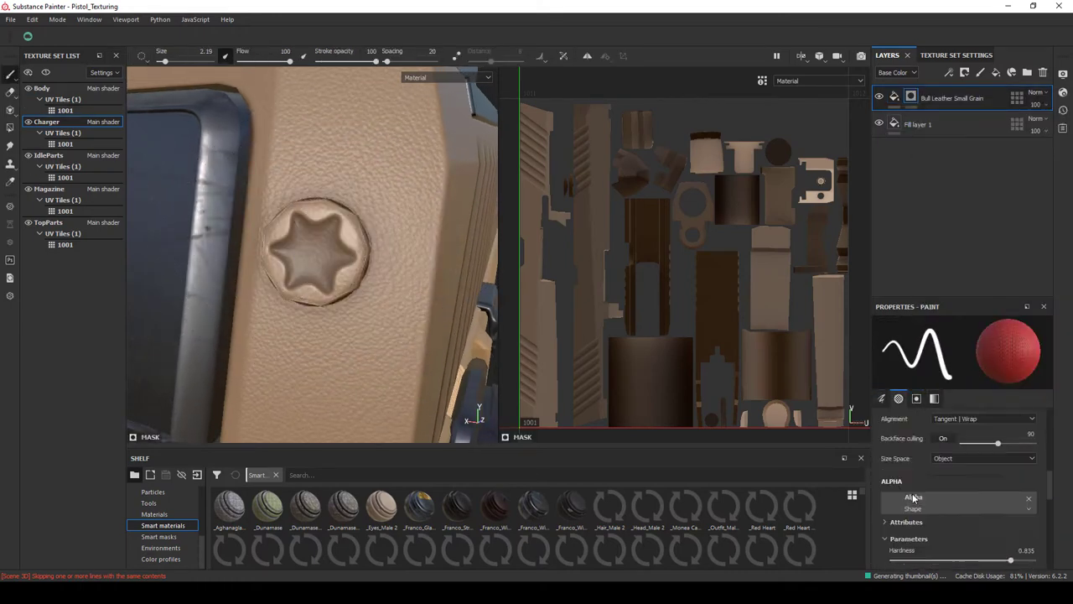
pyautogui.scroll(-3)
pyautogui.scroll(-3)
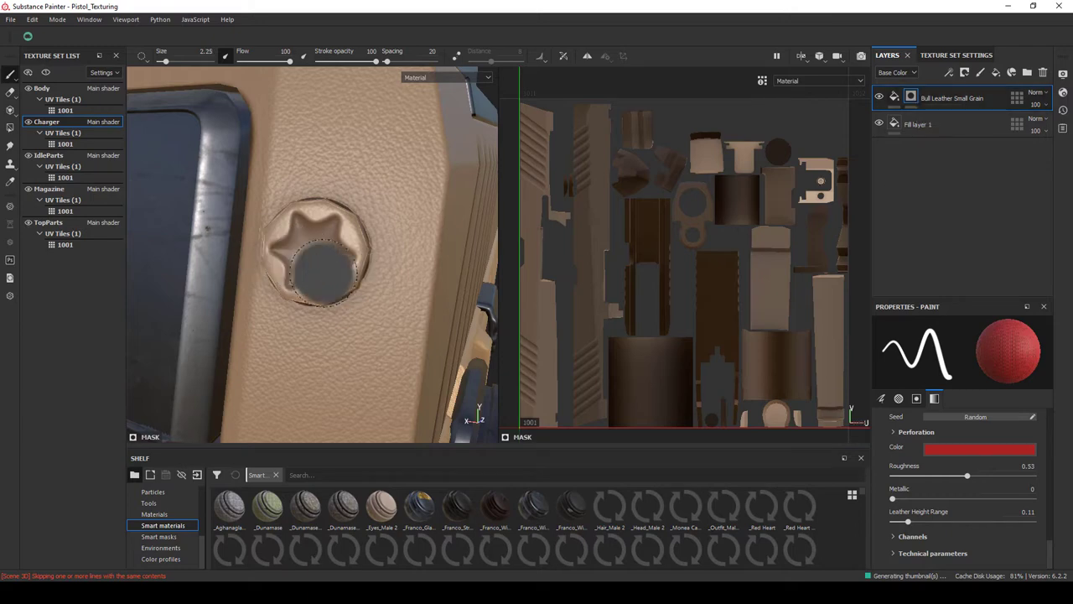
pyautogui.scroll(3)
pyautogui.scroll(3)
pyautogui.scroll(3)
pyautogui.scroll(3)
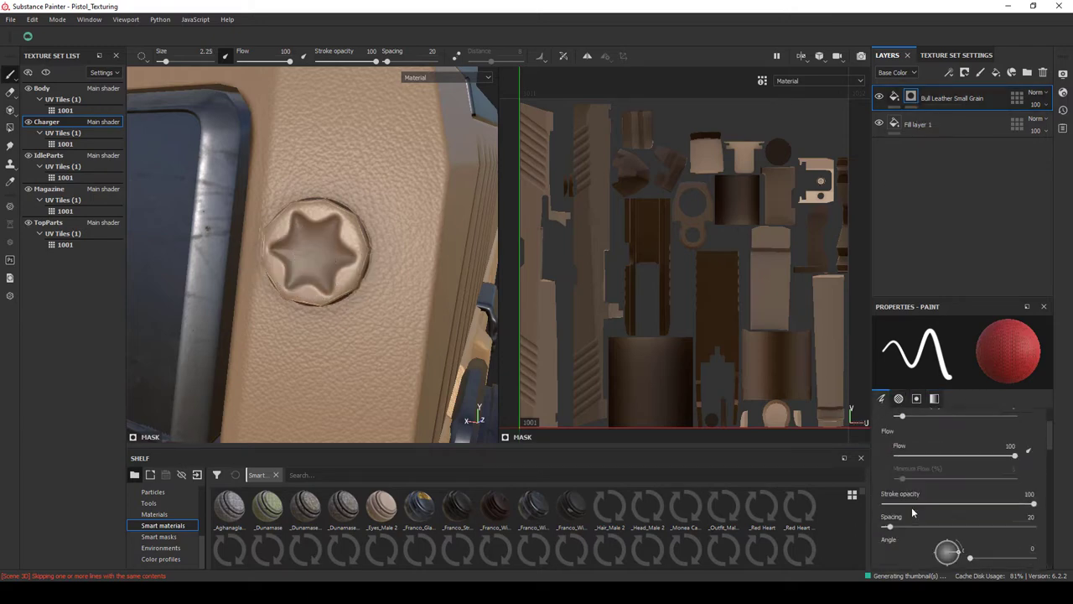
# Zoom in on the screw and switch the mask tool to polygon fill.
pyautogui.scroll(-3)
pyautogui.scroll(-3)
pyautogui.scroll(-3)
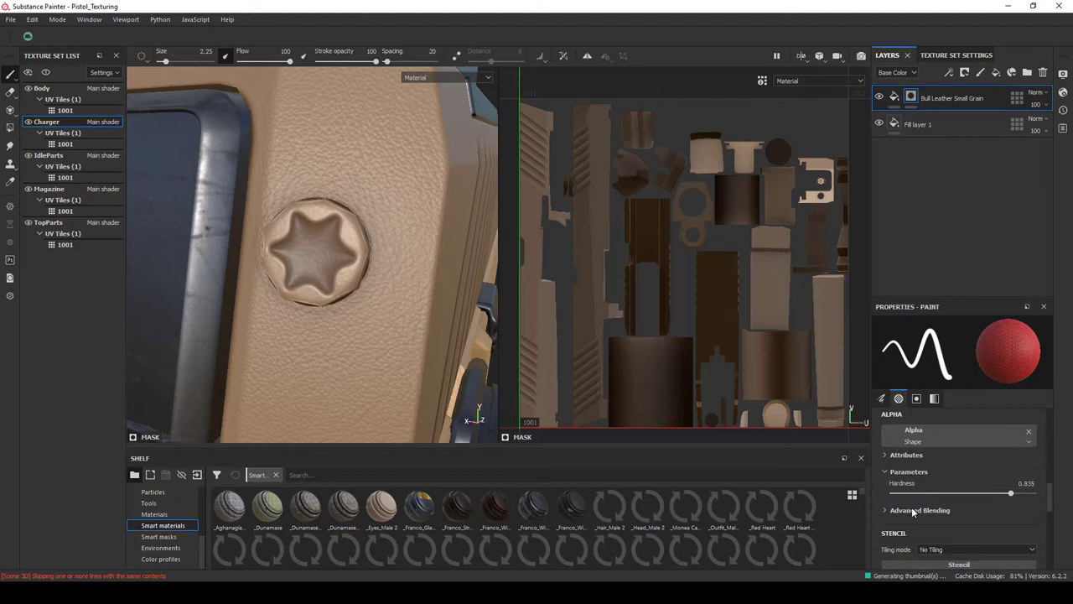
pyautogui.scroll(-3)
pyautogui.scroll(-3)
pyautogui.scroll(-3)
pyautogui.scroll(-3)
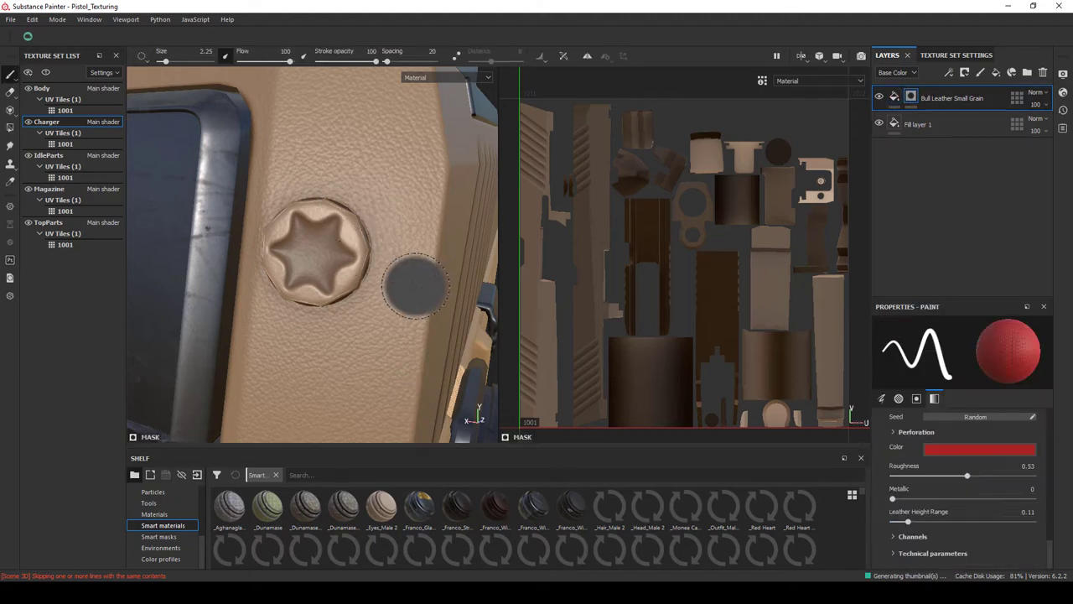
pyautogui.scroll(3)
pyautogui.scroll(3)
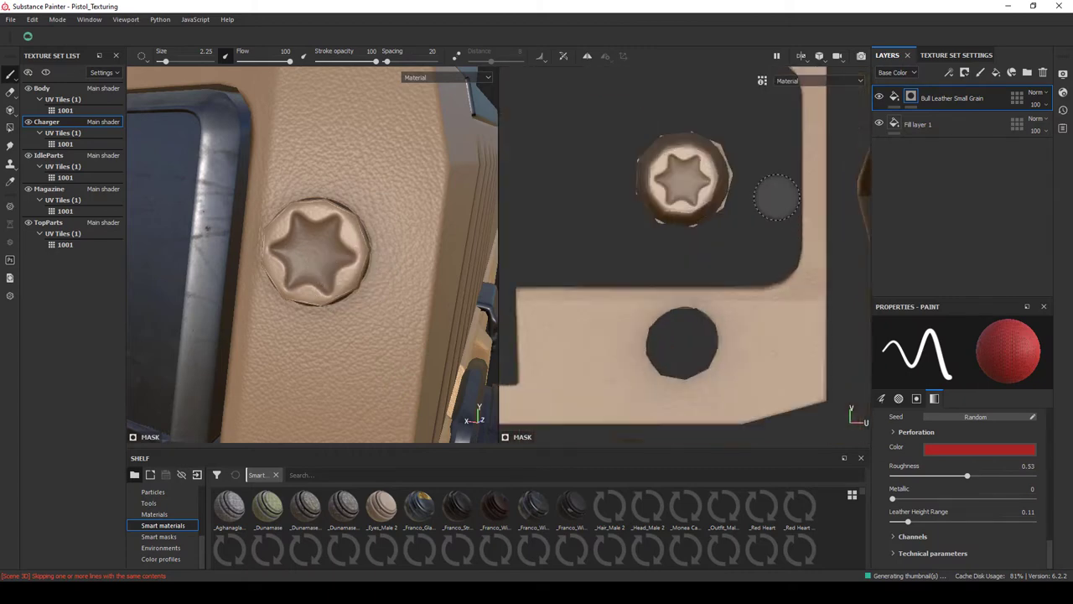
pyautogui.scroll(3)
pyautogui.press('4')
pyautogui.moveTo(377, 251); pyautogui.dragTo(352, 251)
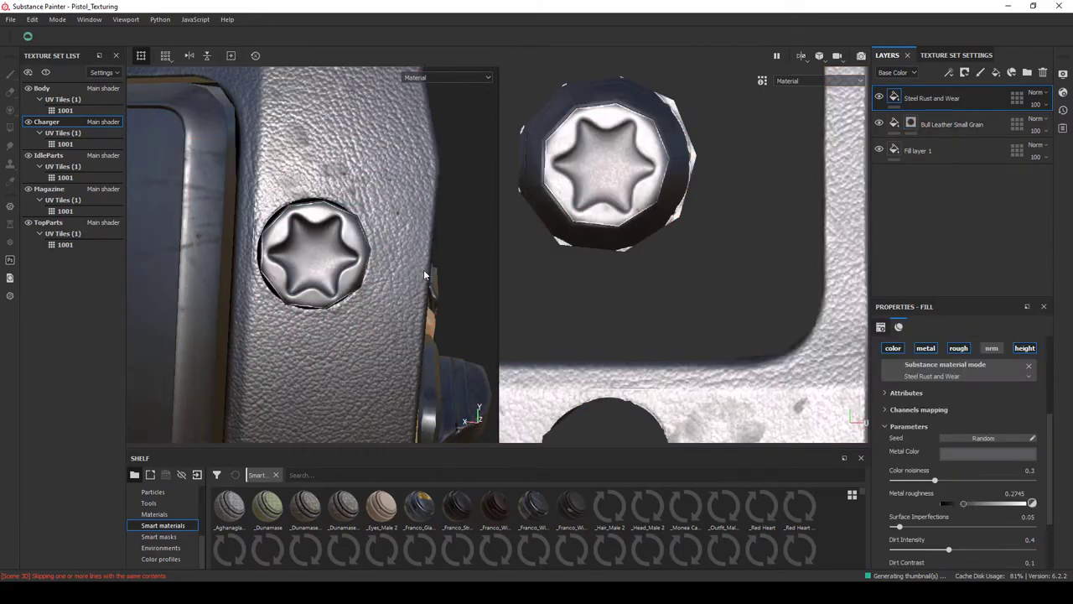
# Add a Steel Rust and Wear layer to give the Charger screw a steel finish.
pyautogui.rightClick(931, 98)
pyautogui.click(946, 132)
pyautogui.press('1')
pyautogui.scroll(-3)
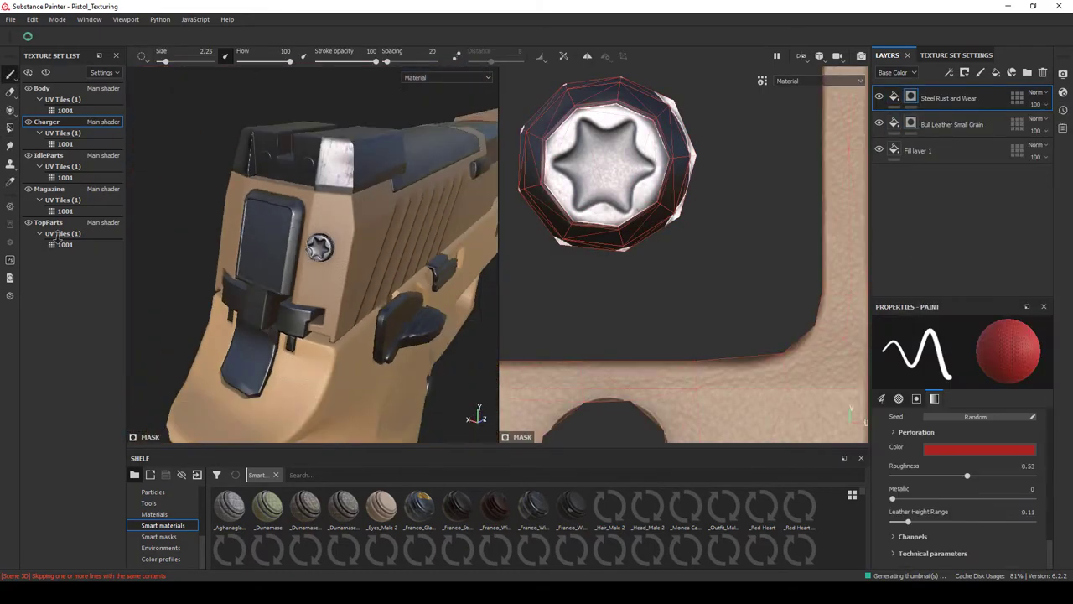
pyautogui.moveTo(386, 310); pyautogui.dragTo(324, 314)
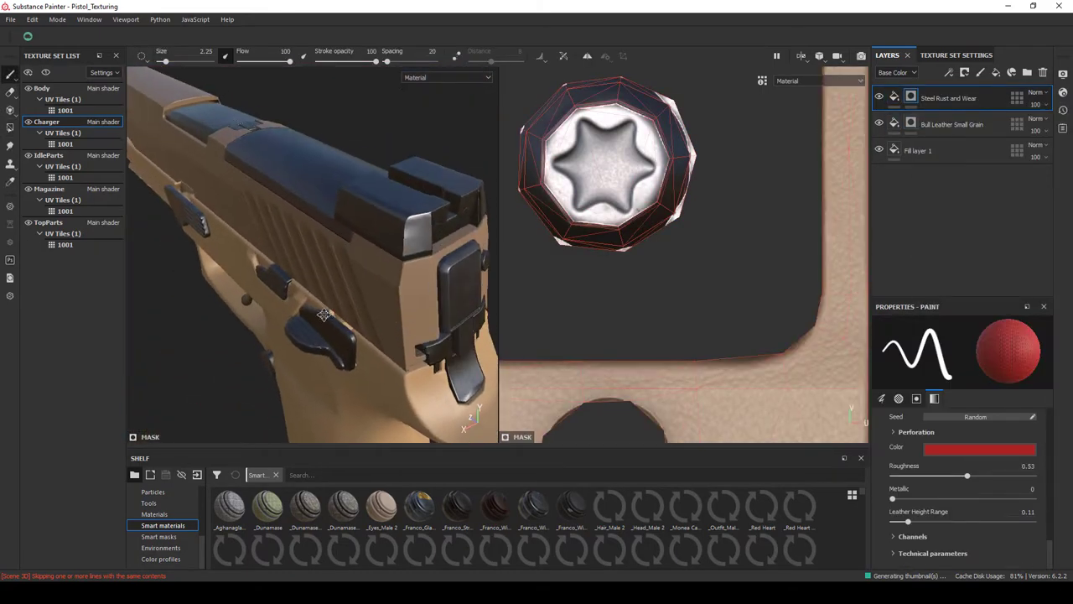
pyautogui.scroll(-3)
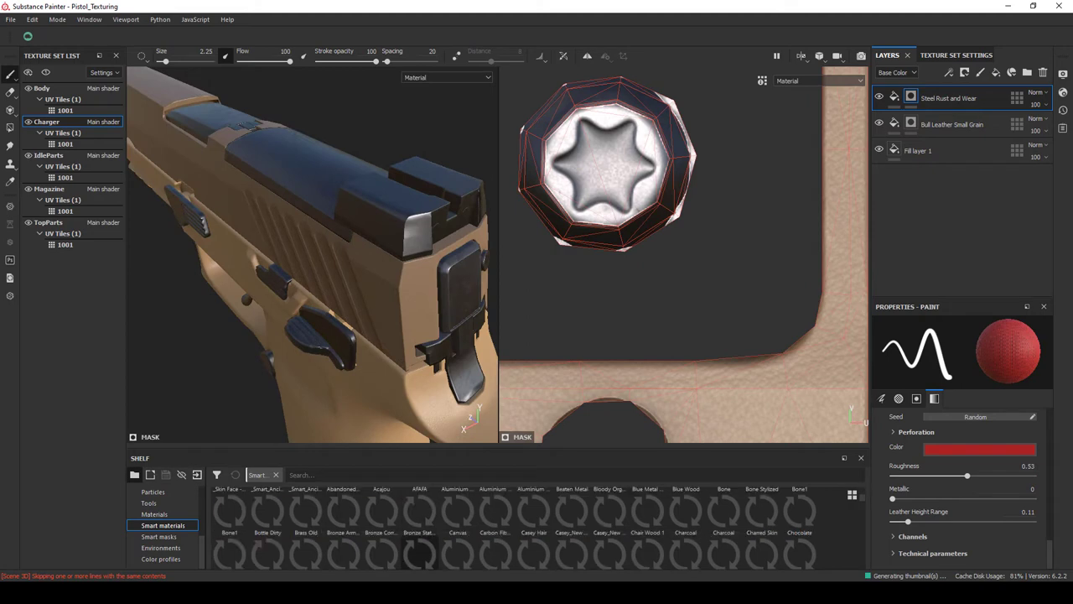
# Show the Materials category in the shelf and search for 'metal'.
pyautogui.click(154, 514)
pyautogui.moveTo(251, 268); pyautogui.dragTo(292, 263)
pyautogui.scroll(3)
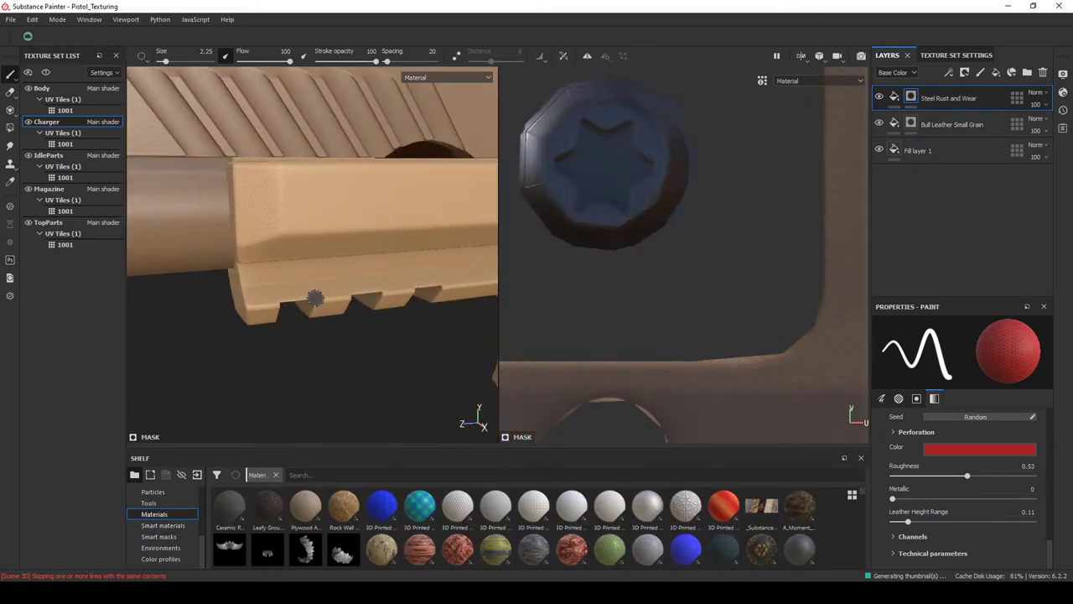
pyautogui.scroll(-3)
pyautogui.scroll(-3)
pyautogui.write('metal')
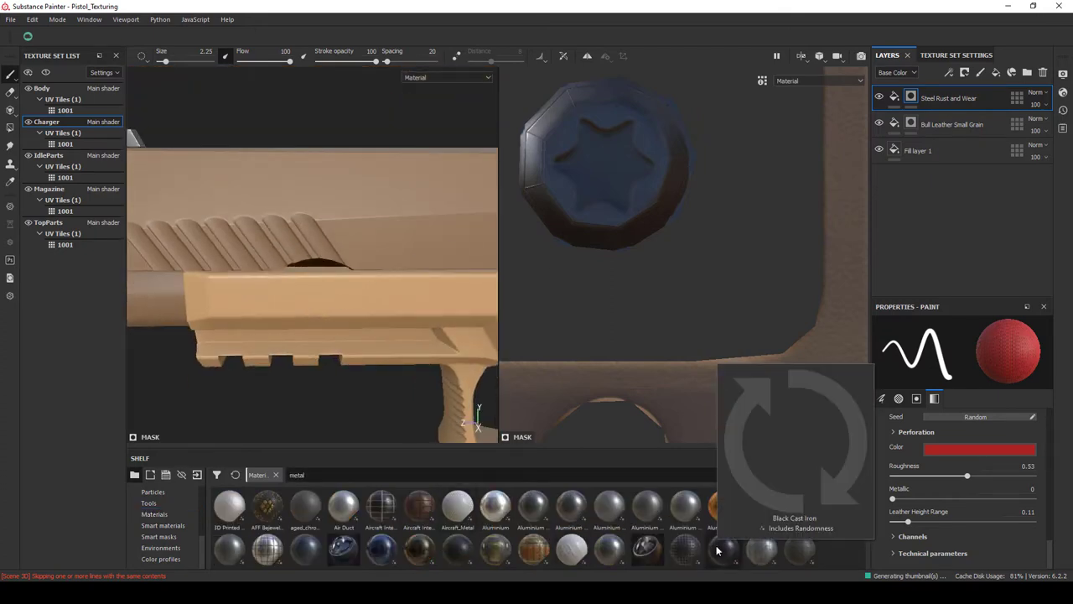
# Browse the metal materials while viewing the slide, then select the bottom Fill layer 1.
pyautogui.scroll(-3)
pyautogui.moveTo(285, 360); pyautogui.dragTo(364, 335)
pyautogui.scroll(-3)
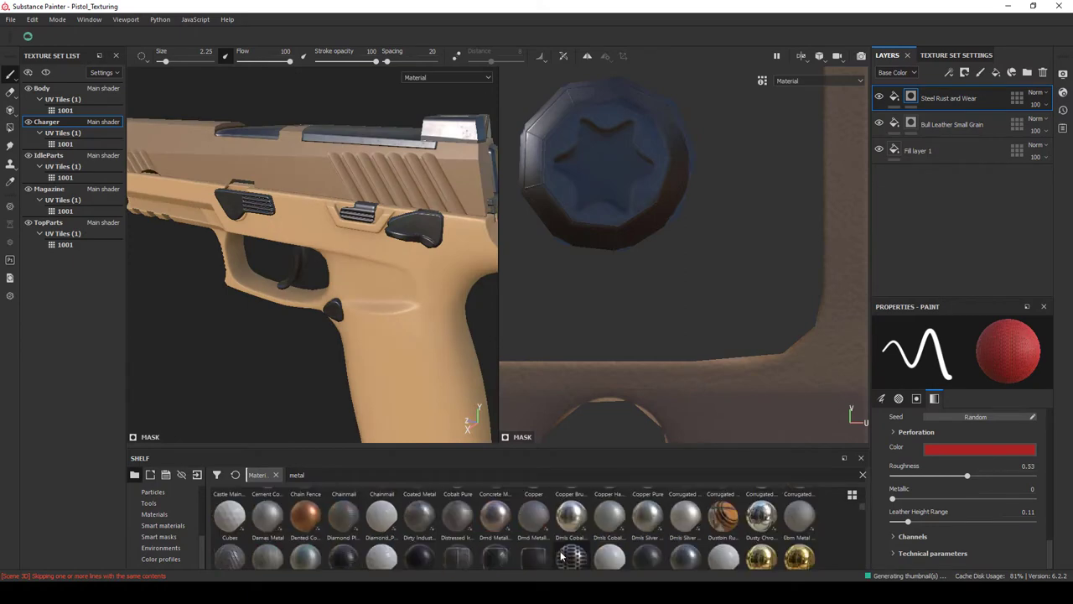
pyautogui.scroll(3)
pyautogui.scroll(3)
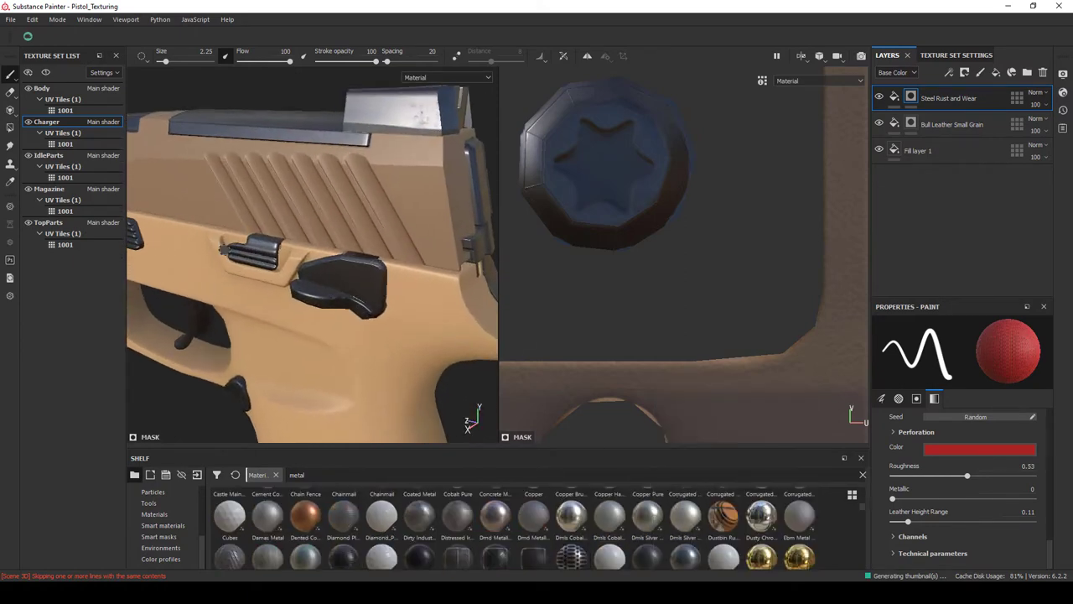
pyautogui.scroll(3)
pyautogui.moveTo(270, 346); pyautogui.dragTo(126, 365)
pyautogui.scroll(-3)
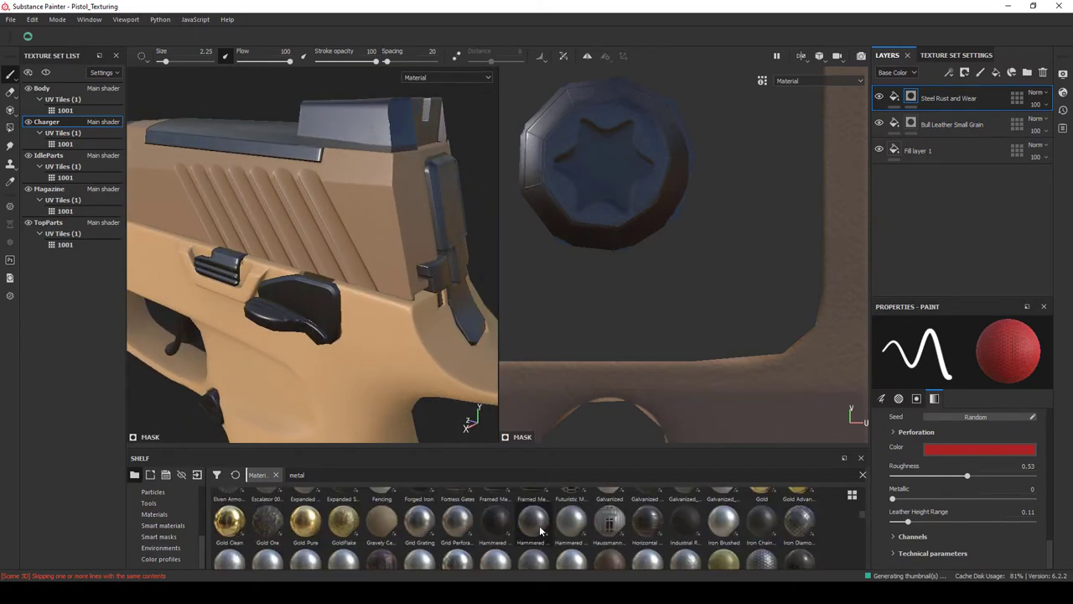
pyautogui.scroll(-3)
pyautogui.scroll(-3)
pyautogui.scroll(-3)
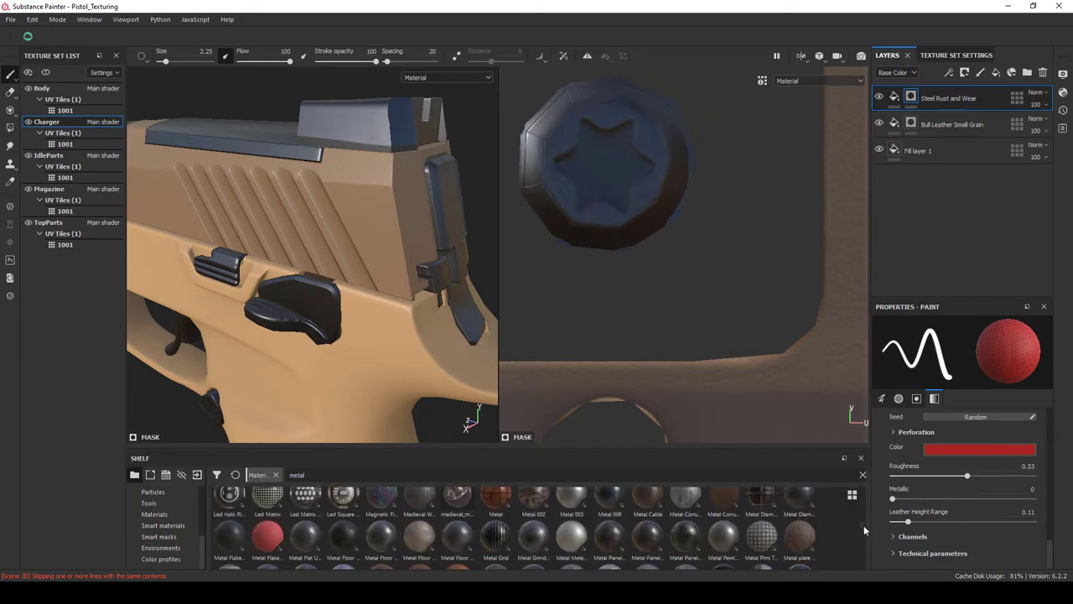
pyautogui.scroll(-3)
pyautogui.scroll(-3)
pyautogui.scroll(-3)
pyautogui.scroll(-3)
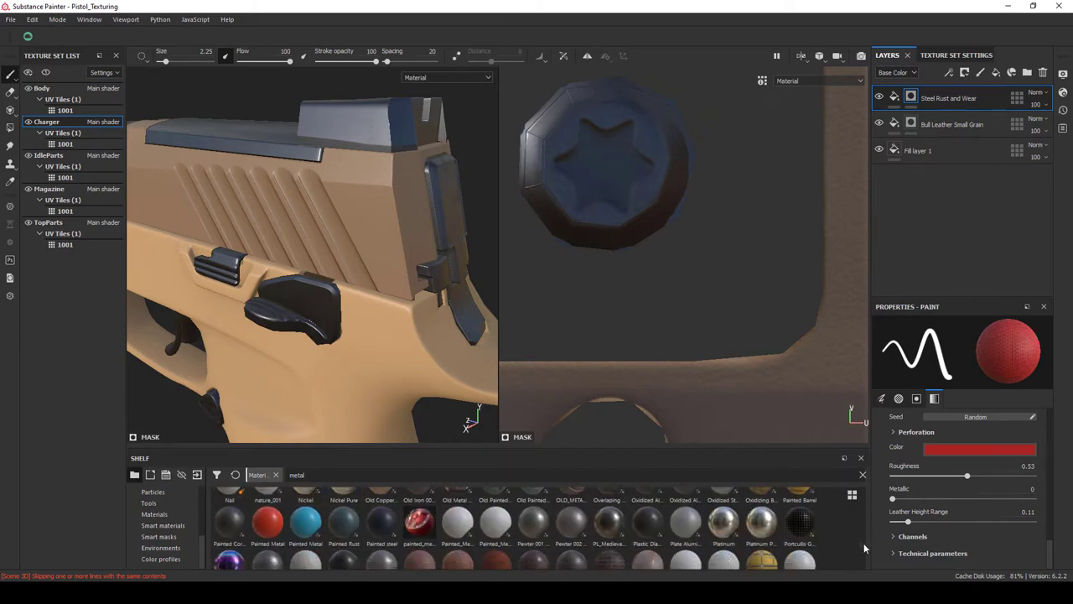
pyautogui.moveTo(213, 218); pyautogui.dragTo(93, 118)
pyautogui.click(918, 150)
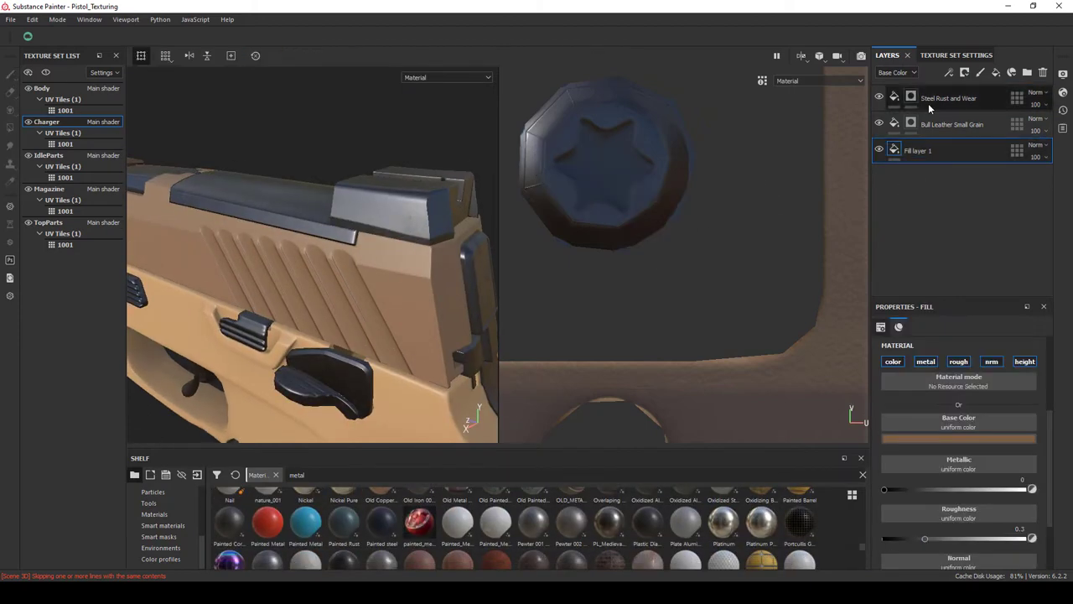
# Add a new fill layer on top and name it Dirt Scratch.
pyautogui.hotkey('ctrl', 'd')
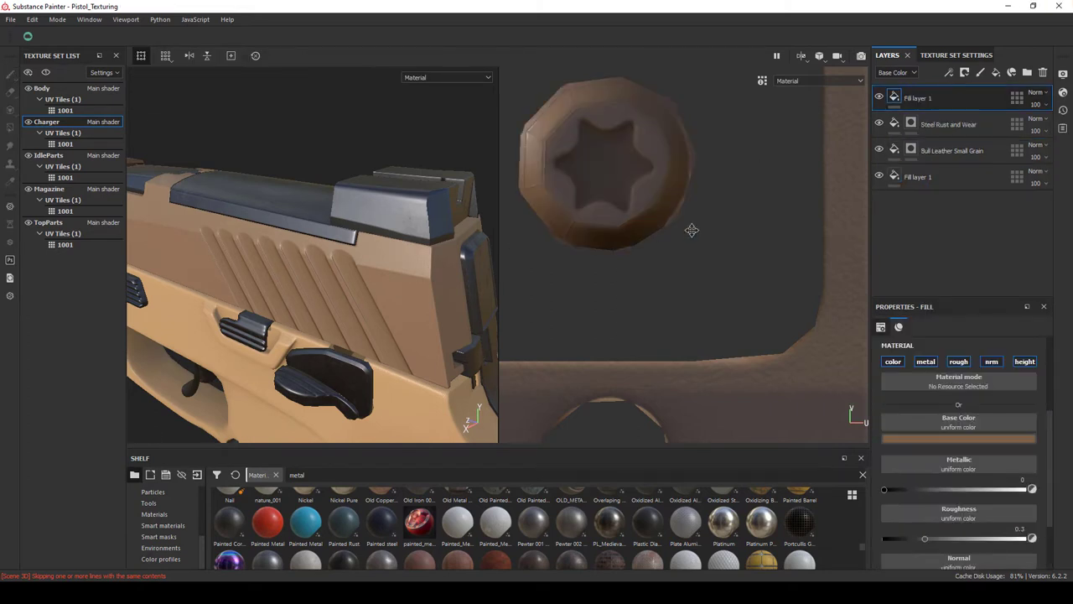
pyautogui.scroll(3)
pyautogui.scroll(3)
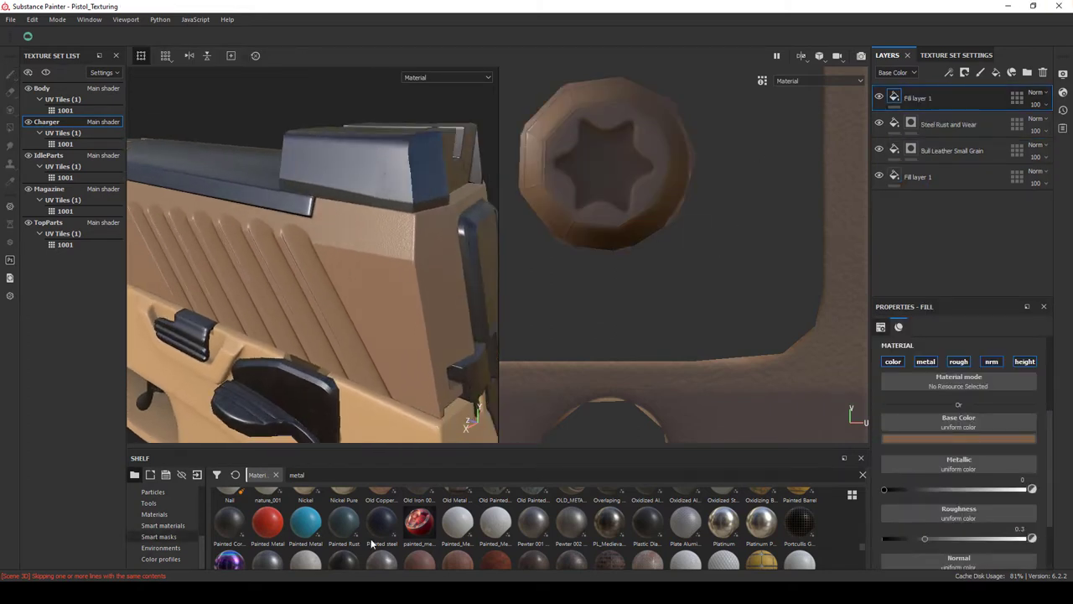
pyautogui.click(158, 536)
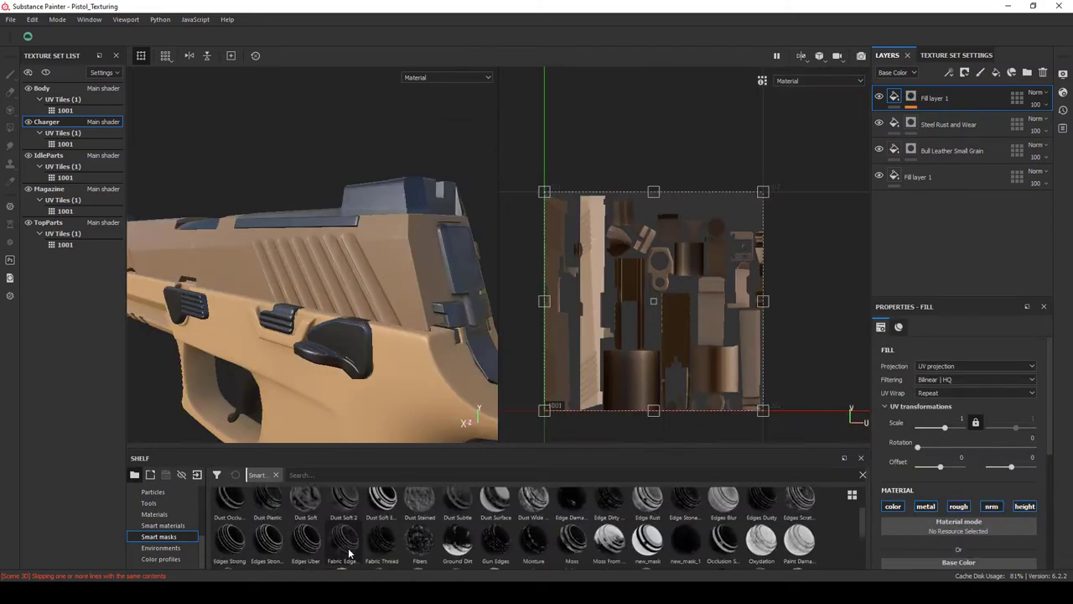
pyautogui.scroll(3)
pyautogui.rightClick(912, 96)
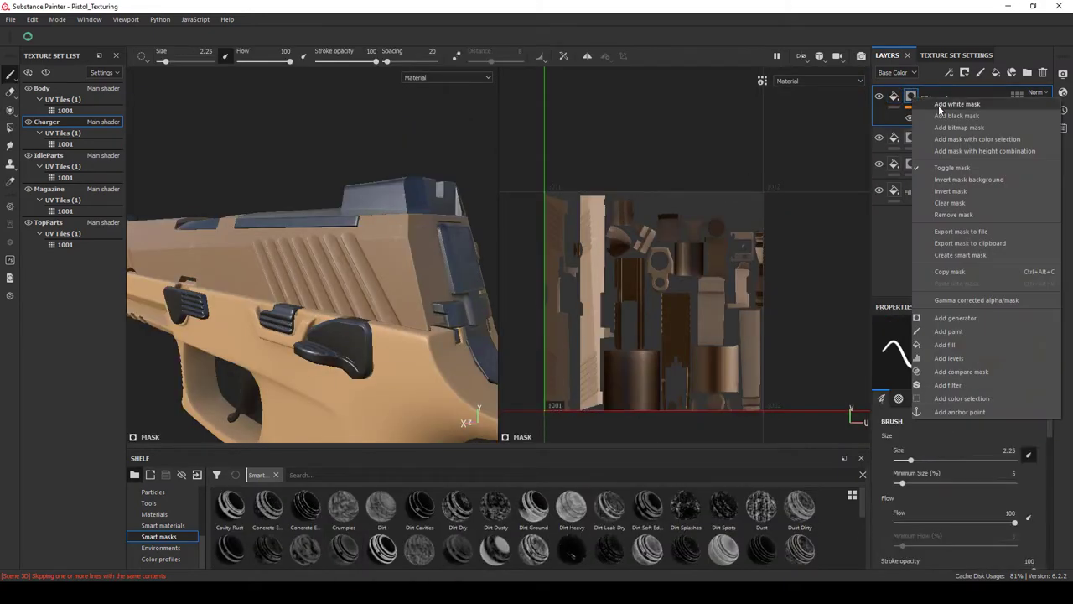
pyautogui.doubleClick(922, 98)
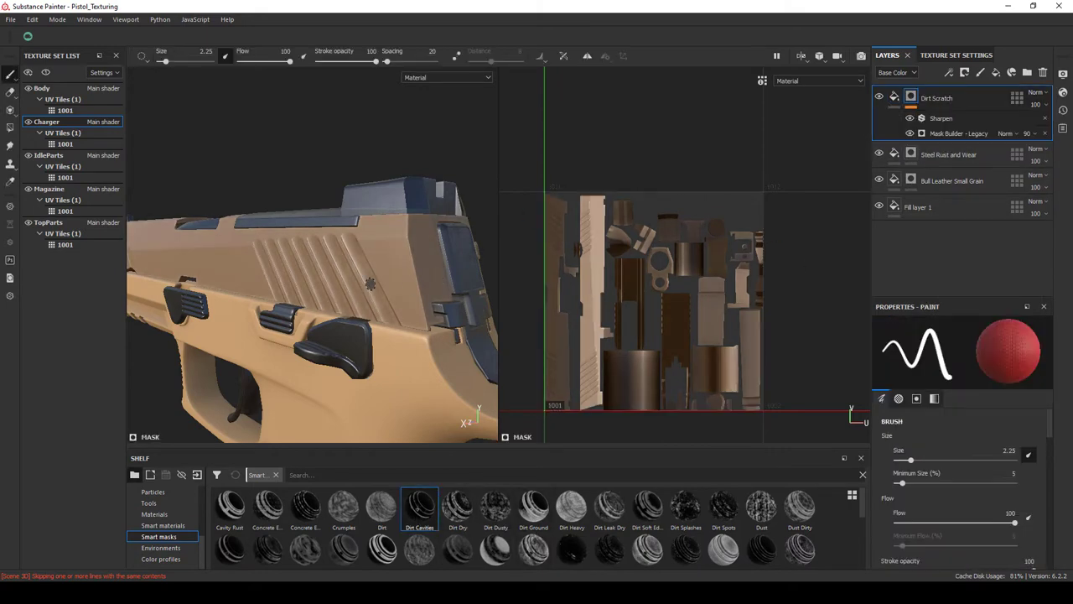
# Give the dirt layer a dark brown base colour.
pyautogui.scroll(3)
pyautogui.moveTo(405, 293); pyautogui.dragTo(405, 336)
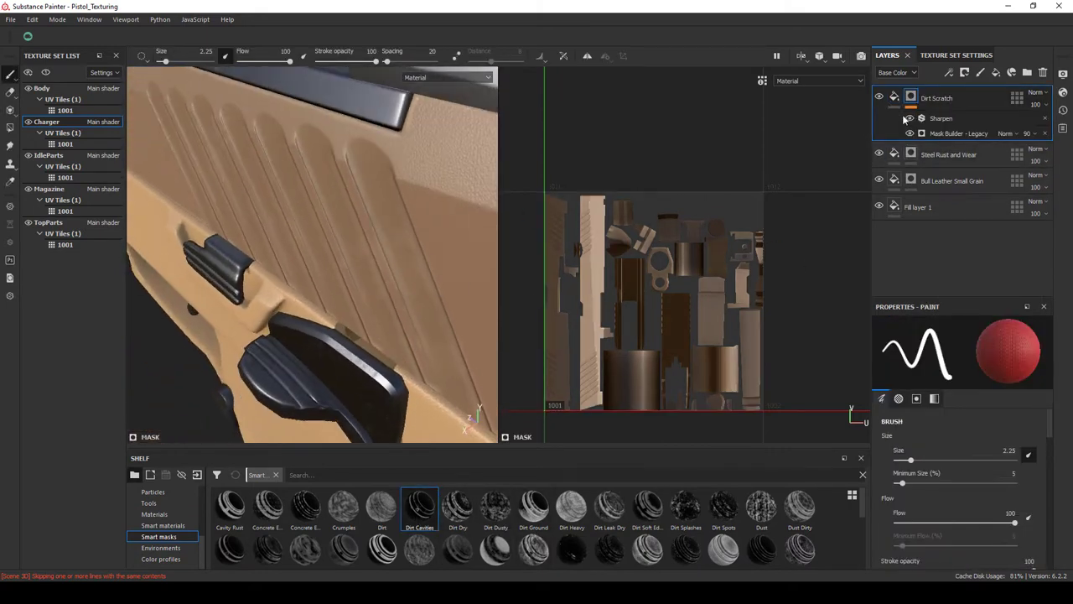
pyautogui.click(936, 98)
pyautogui.click(958, 459)
pyautogui.moveTo(953, 448); pyautogui.dragTo(960, 459)
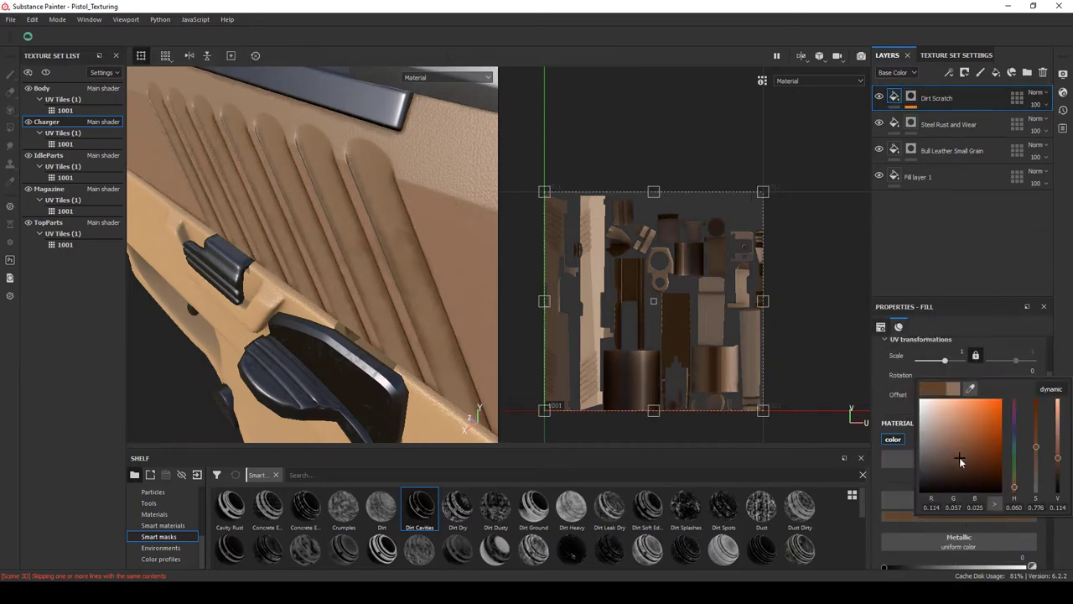
pyautogui.moveTo(361, 266); pyautogui.dragTo(359, 294)
pyautogui.scroll(3)
pyautogui.click(958, 458)
pyautogui.click(957, 450)
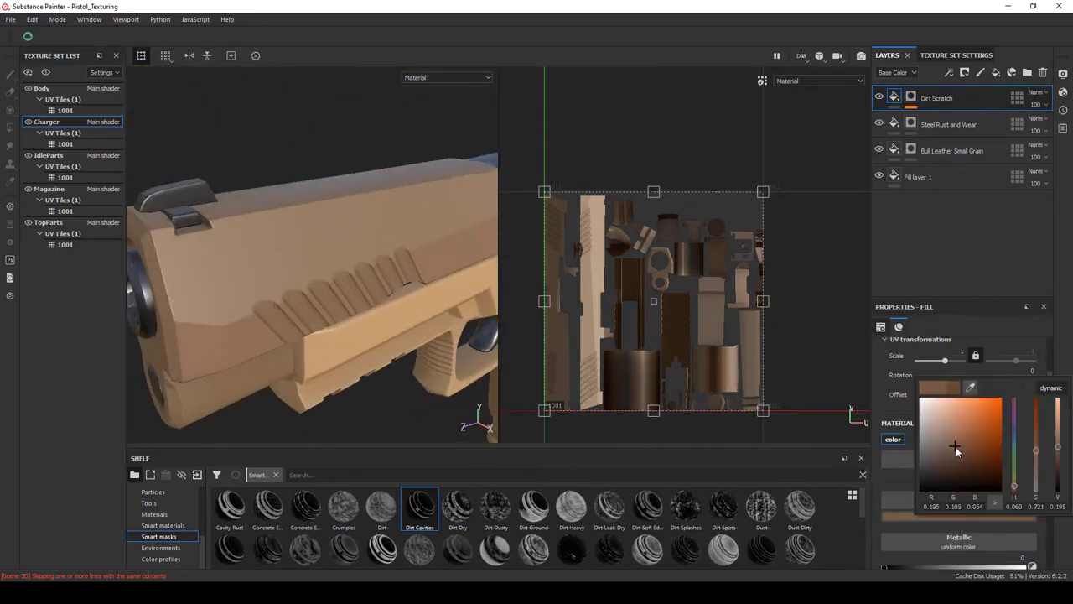
# Rename the layer to Dirt Cavities and raise its roughness to about 0.49.
pyautogui.doubleClick(936, 100)
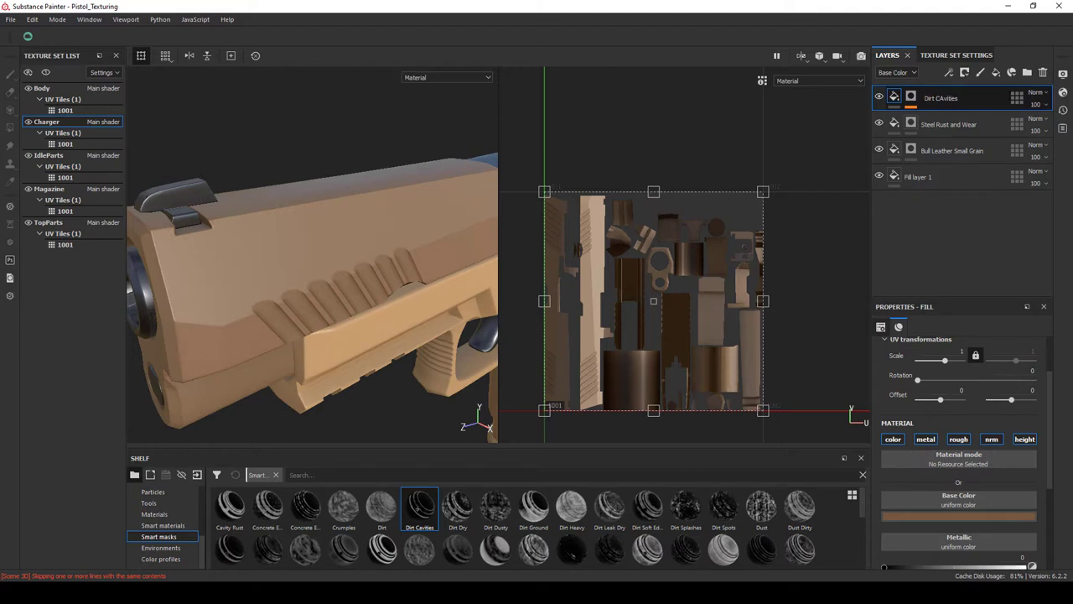
pyautogui.press('Return')
pyautogui.moveTo(249, 259); pyautogui.dragTo(302, 261)
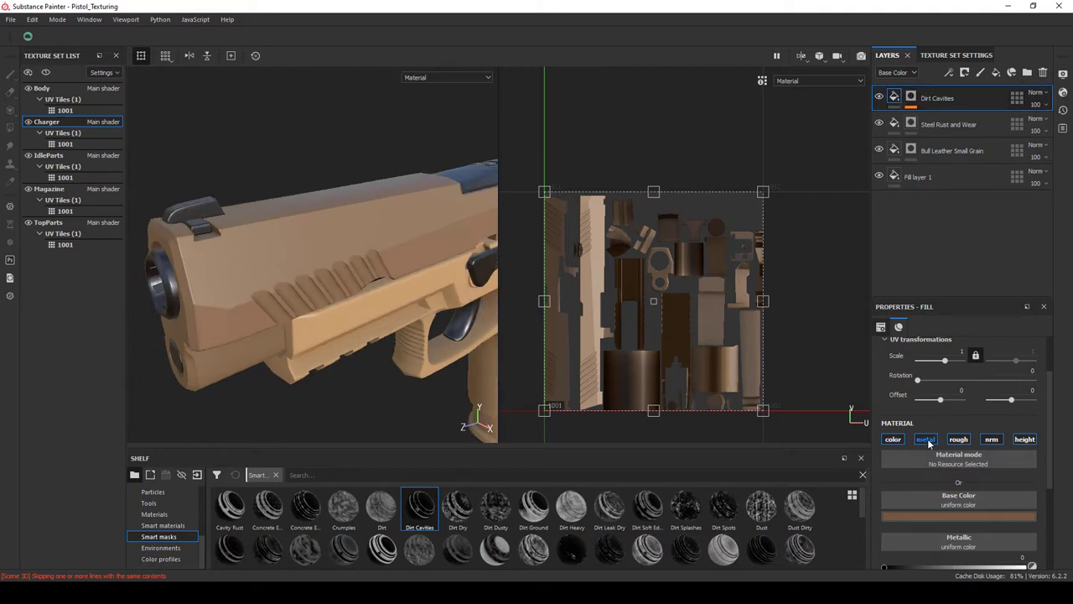
pyautogui.scroll(-3)
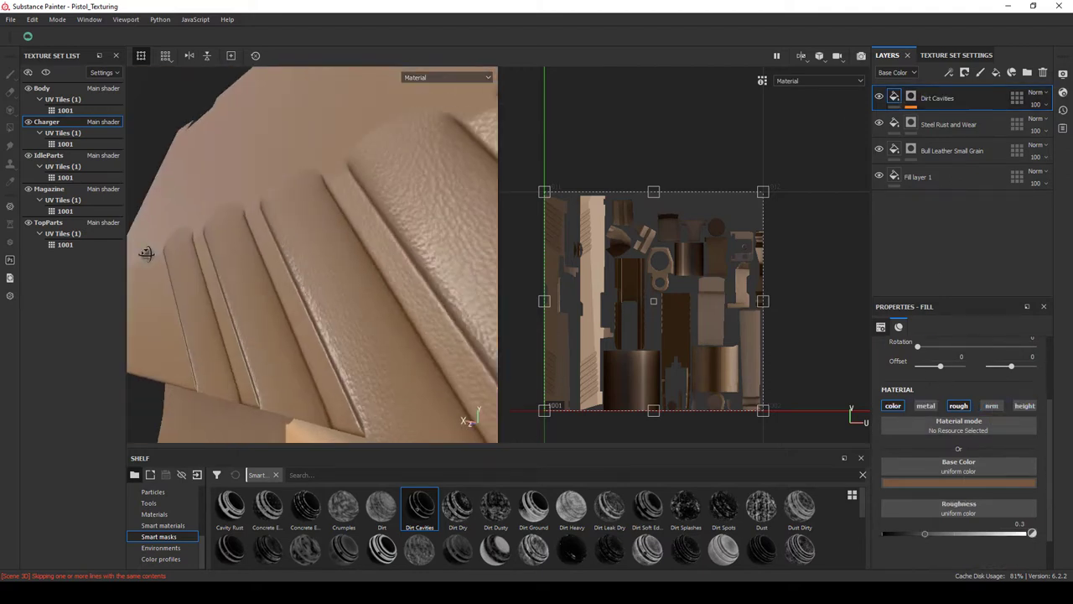
pyautogui.moveTo(925, 533); pyautogui.dragTo(953, 534)
pyautogui.moveTo(309, 264); pyautogui.dragTo(347, 290)
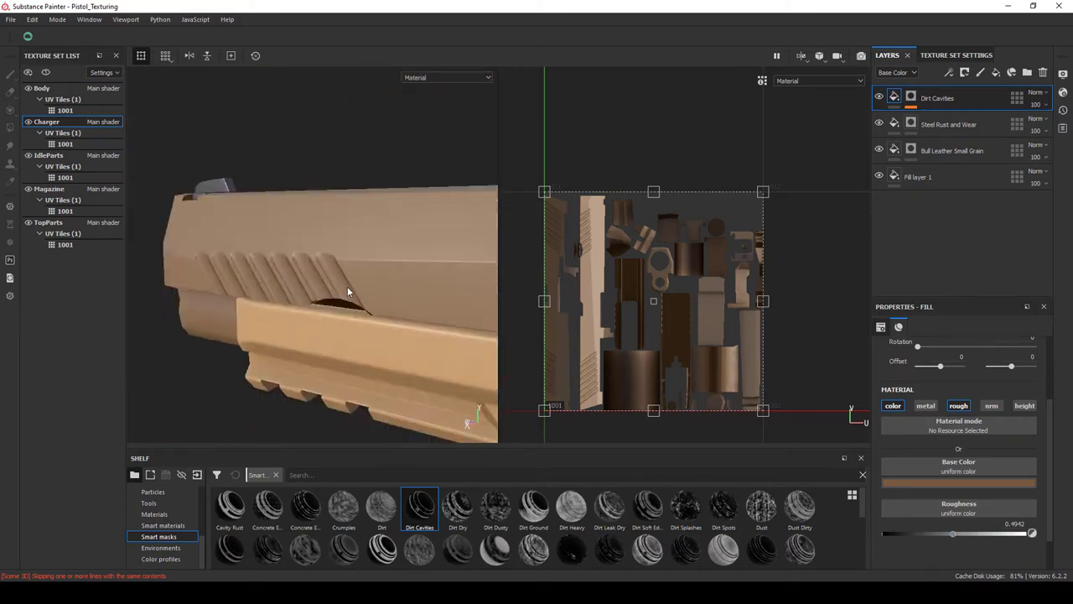
pyautogui.scroll(-3)
# Try a plain mask and the Stains Scratches smart mask on Dirt Cavities, undoing both.
pyautogui.rightClick(912, 100)
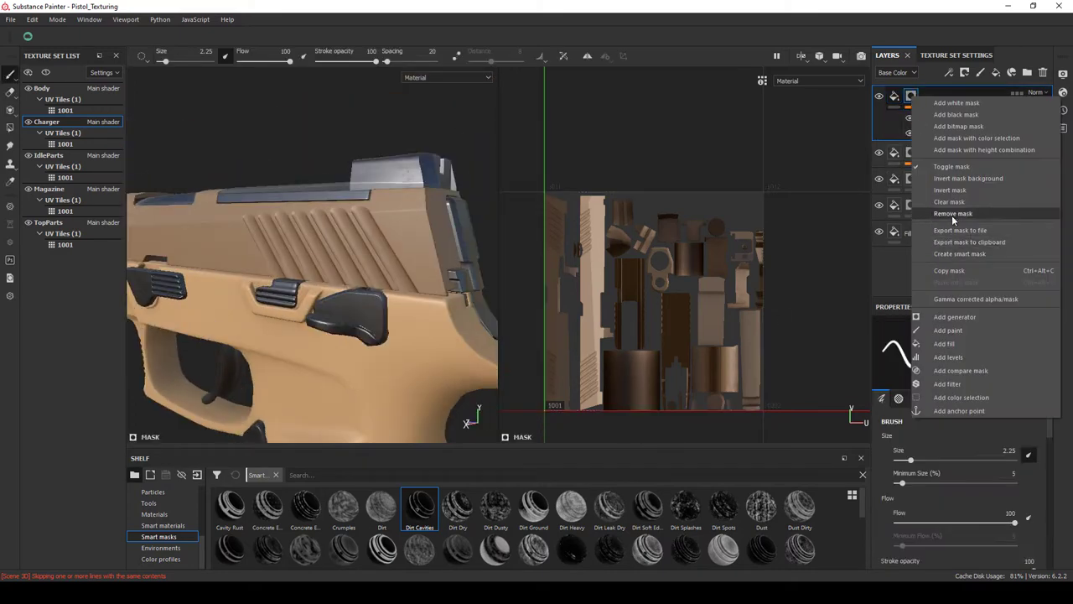
pyautogui.click(951, 215)
pyautogui.click(911, 98)
pyautogui.hotkey('ctrl', 'z')
pyautogui.click(941, 482)
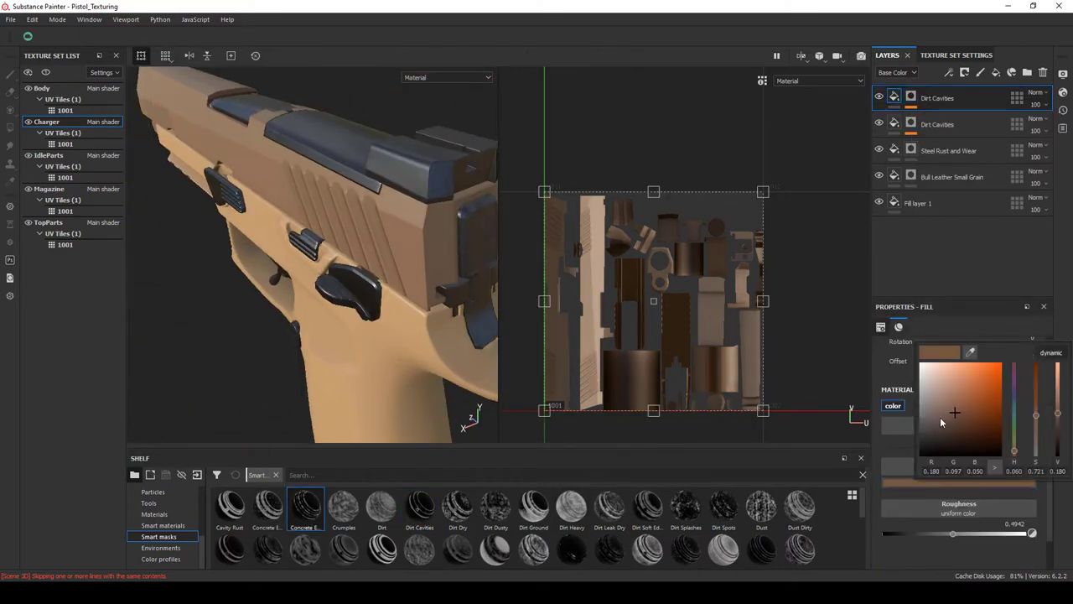
pyautogui.moveTo(377, 335); pyautogui.dragTo(397, 426)
pyautogui.scroll(-3)
pyautogui.moveTo(761, 504); pyautogui.dragTo(938, 98)
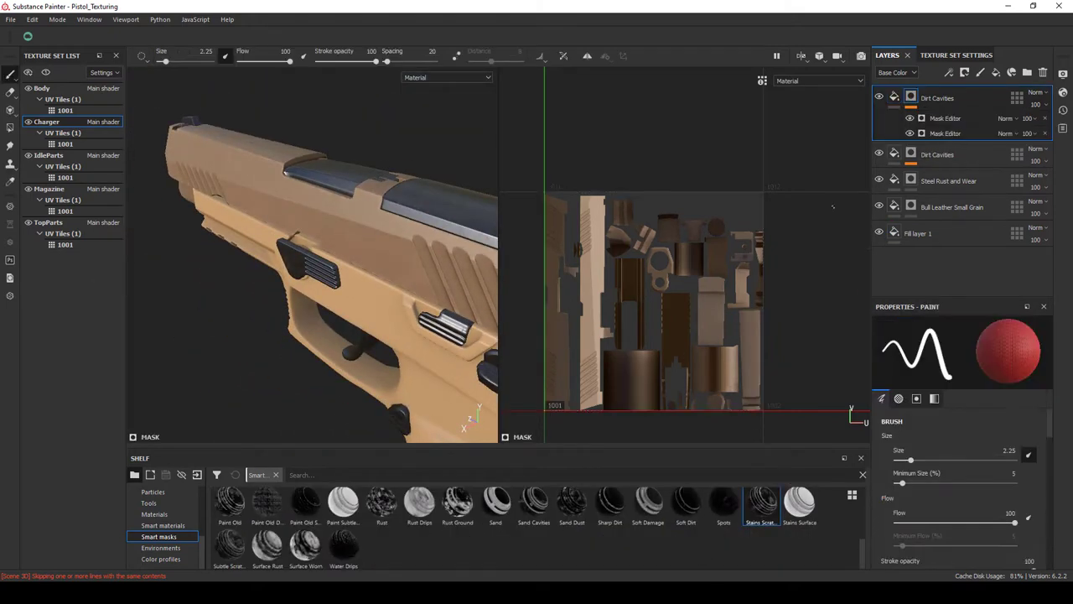
pyautogui.scroll(3)
pyautogui.scroll(3)
pyautogui.hotkey('ctrl', 'z')
# Apply the Gun Edges smart mask to the top layer of the Charger stack.
pyautogui.rightClick(910, 98)
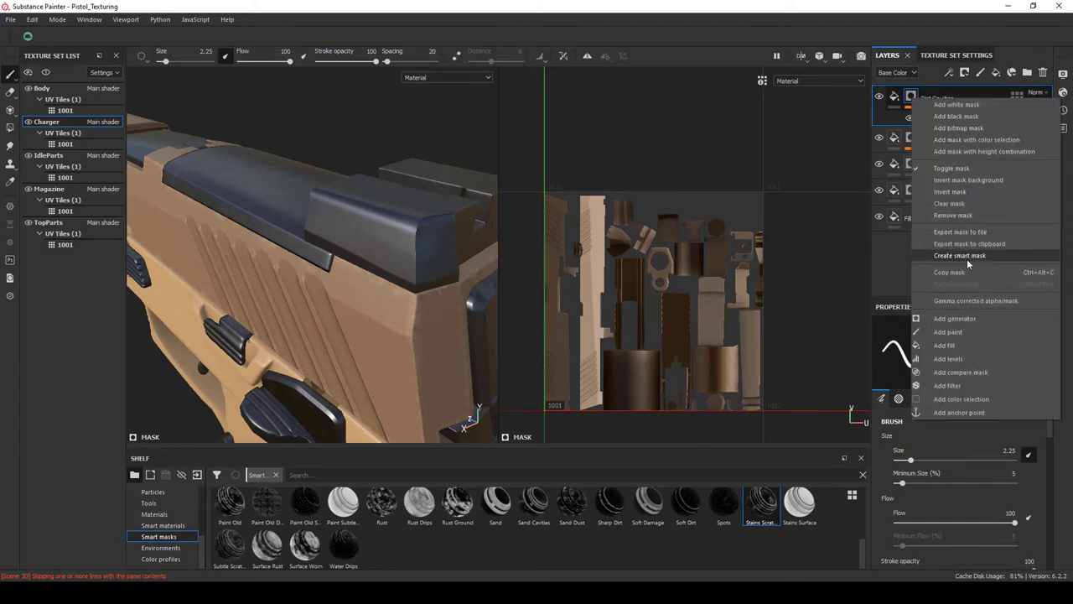
pyautogui.press('Escape')
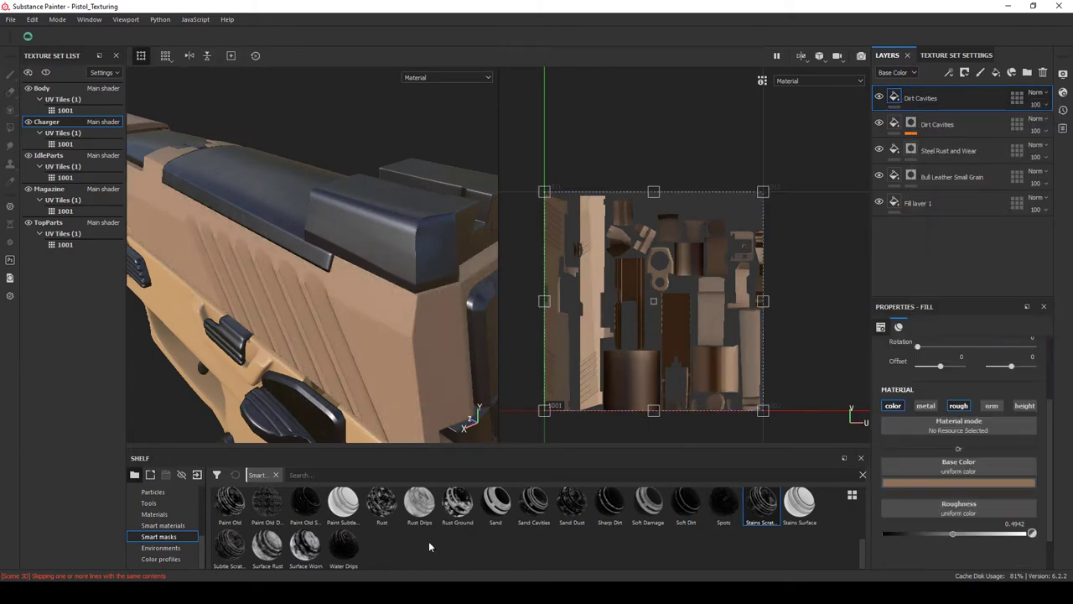
pyautogui.scroll(3)
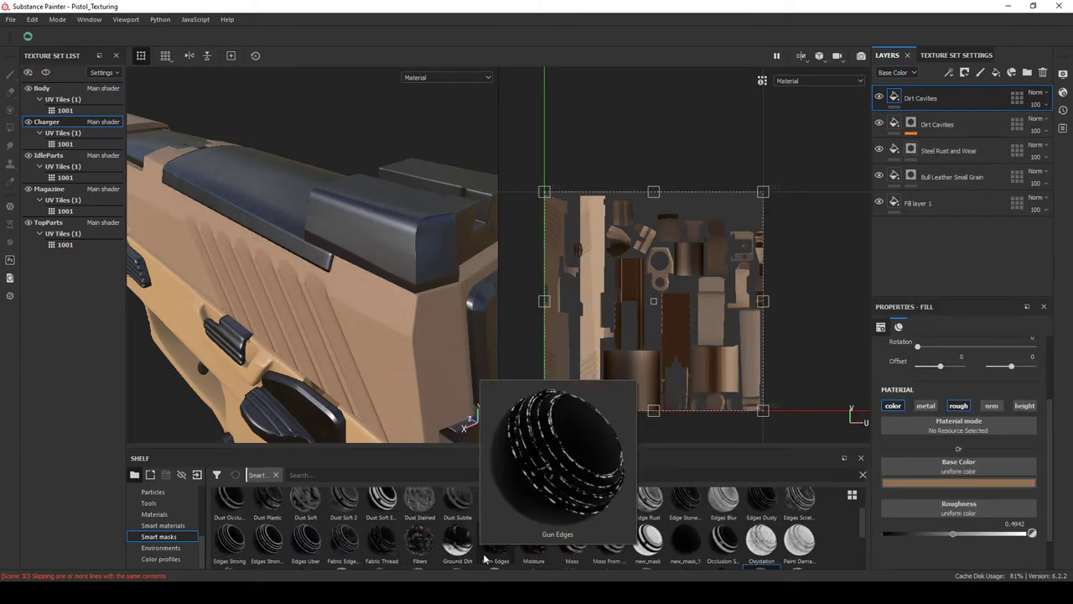
pyautogui.moveTo(484, 557); pyautogui.dragTo(937, 100)
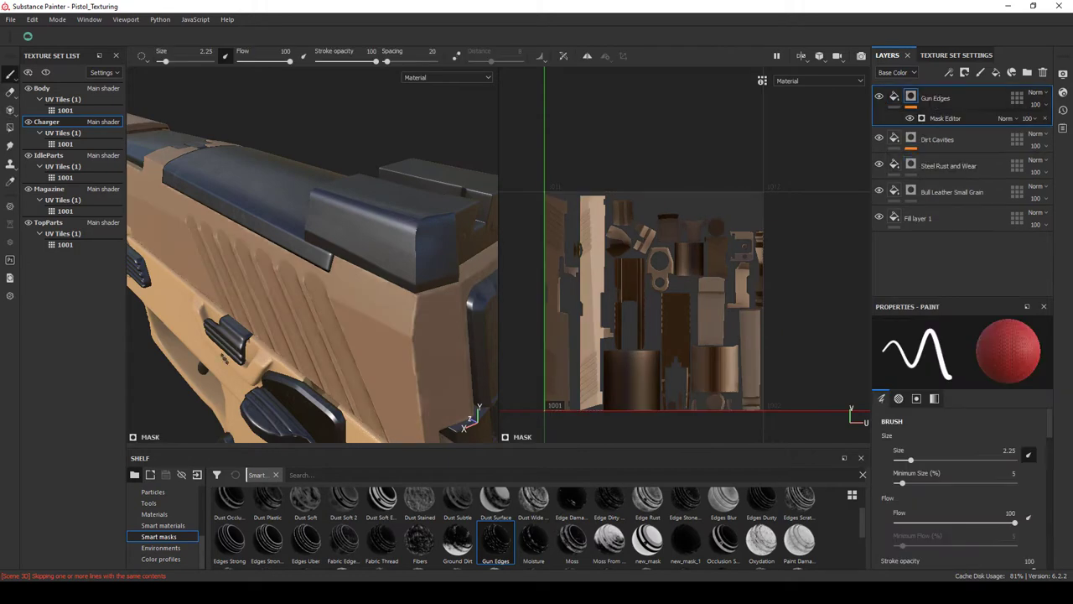
pyautogui.moveTo(310, 252); pyautogui.dragTo(276, 251)
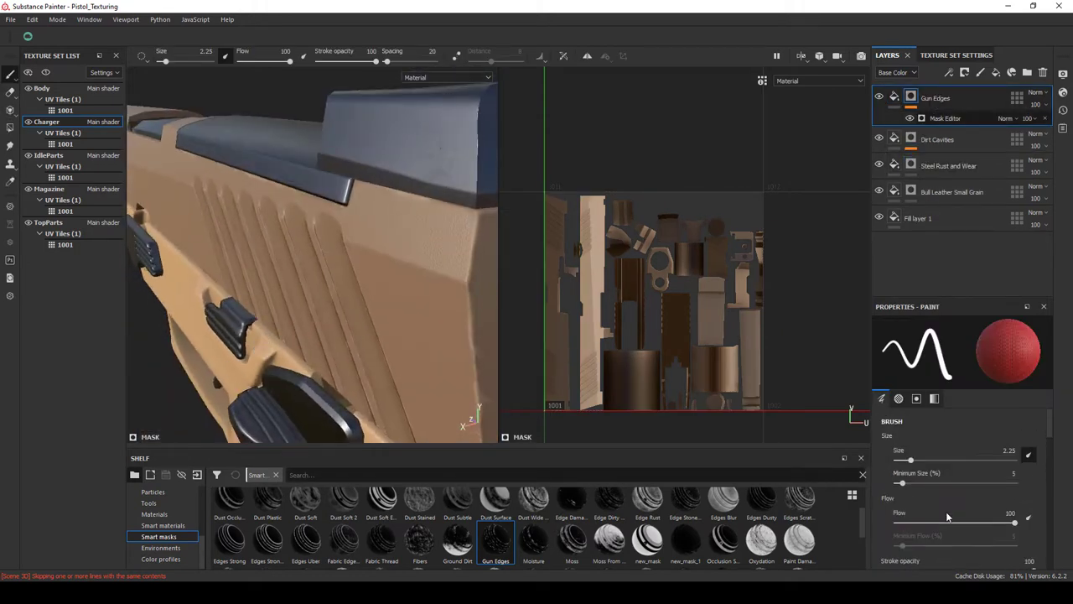
# Inspect the Gun Edges mask generator on the slide and lever, and save the project.
pyautogui.click(945, 118)
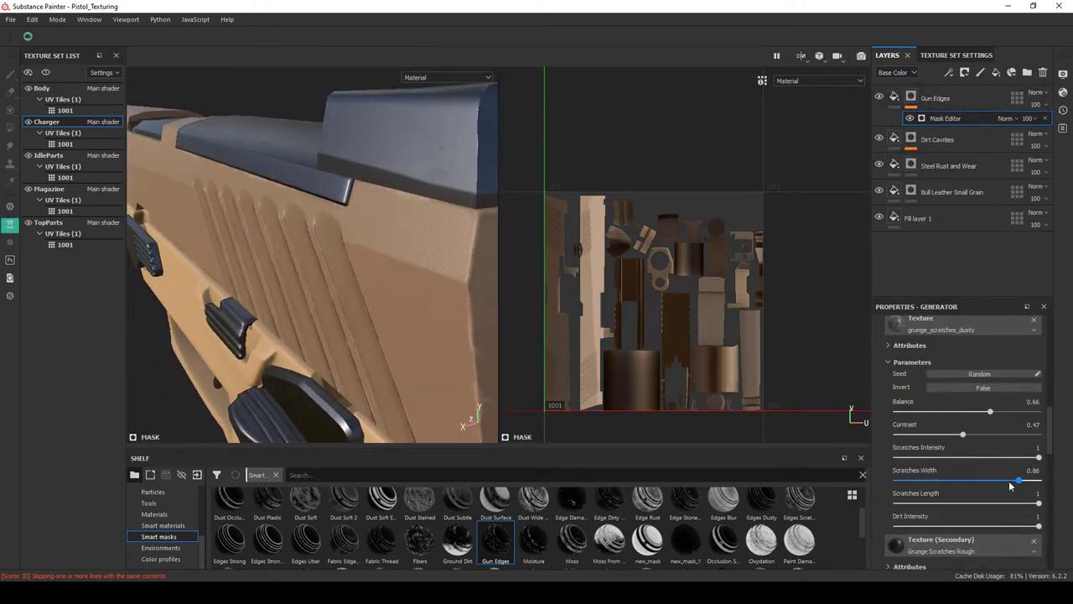
pyautogui.scroll(-3)
pyautogui.scroll(-3)
pyautogui.moveTo(324, 296); pyautogui.dragTo(403, 344)
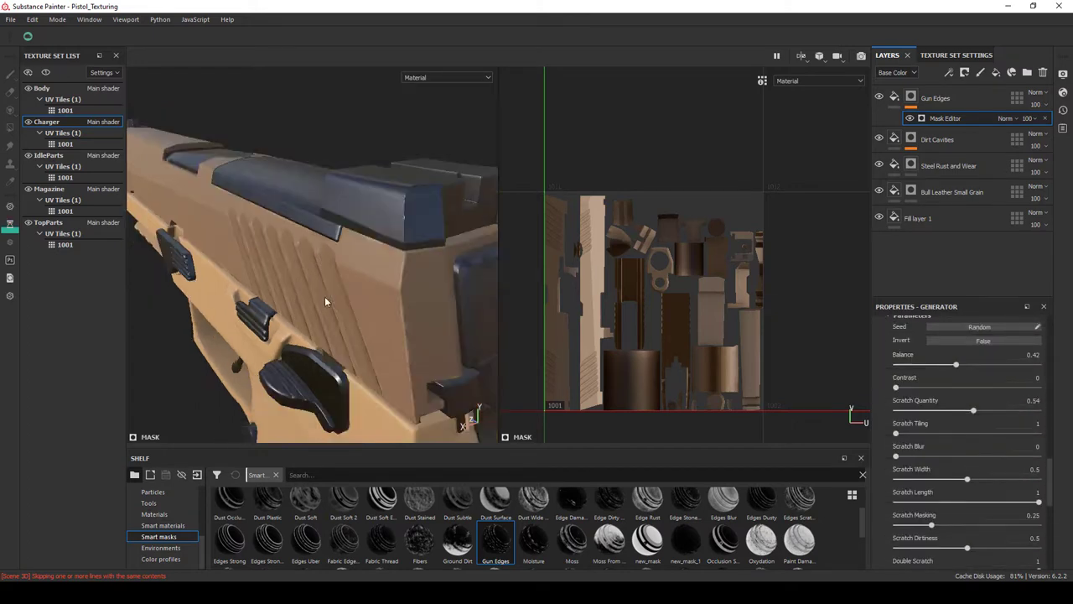
pyautogui.moveTo(404, 344); pyautogui.dragTo(385, 262)
pyautogui.hotkey('ctrl', 's')
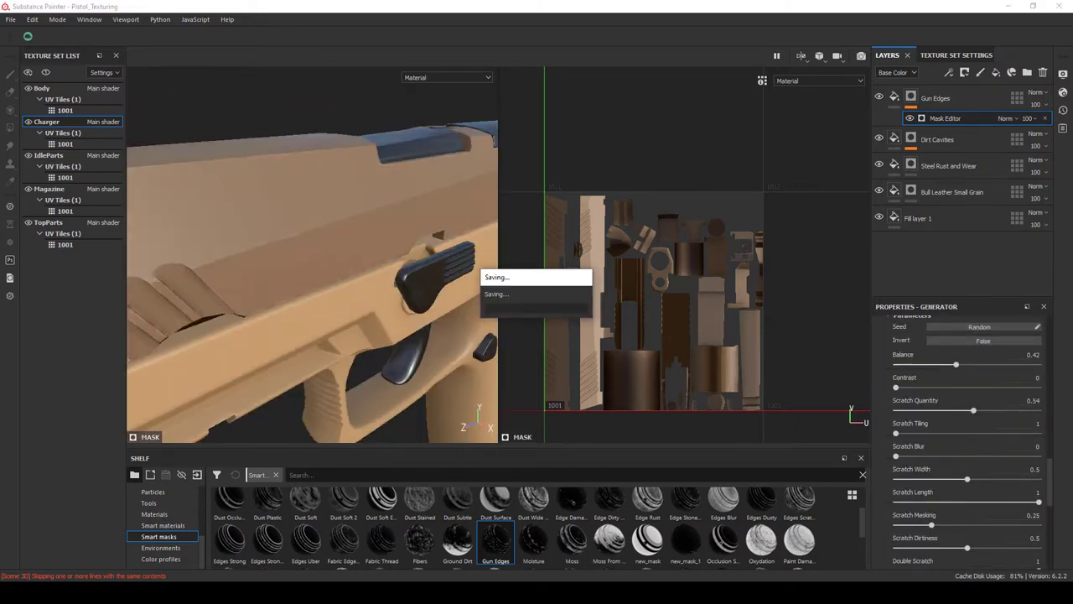
pyautogui.moveTo(293, 302); pyautogui.dragTo(280, 309)
pyautogui.scroll(-3)
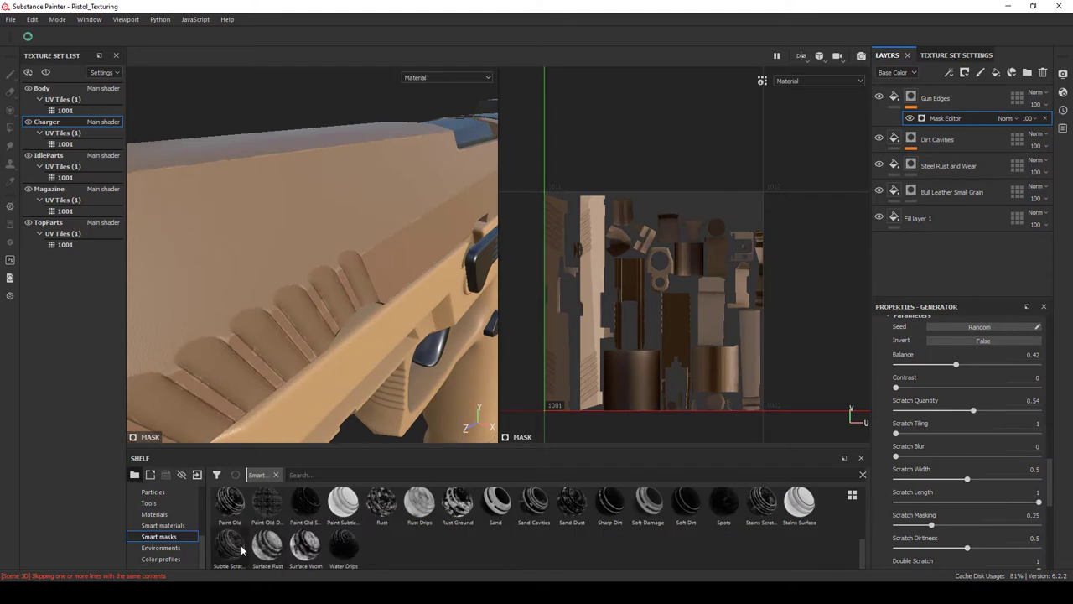
pyautogui.scroll(3)
# Add Stains Scratches to Gun Edges, setting Grunge Scratches Dirty balance 0.43 and contrast 0.81.
pyautogui.moveTo(917, 100); pyautogui.dragTo(919, 101)
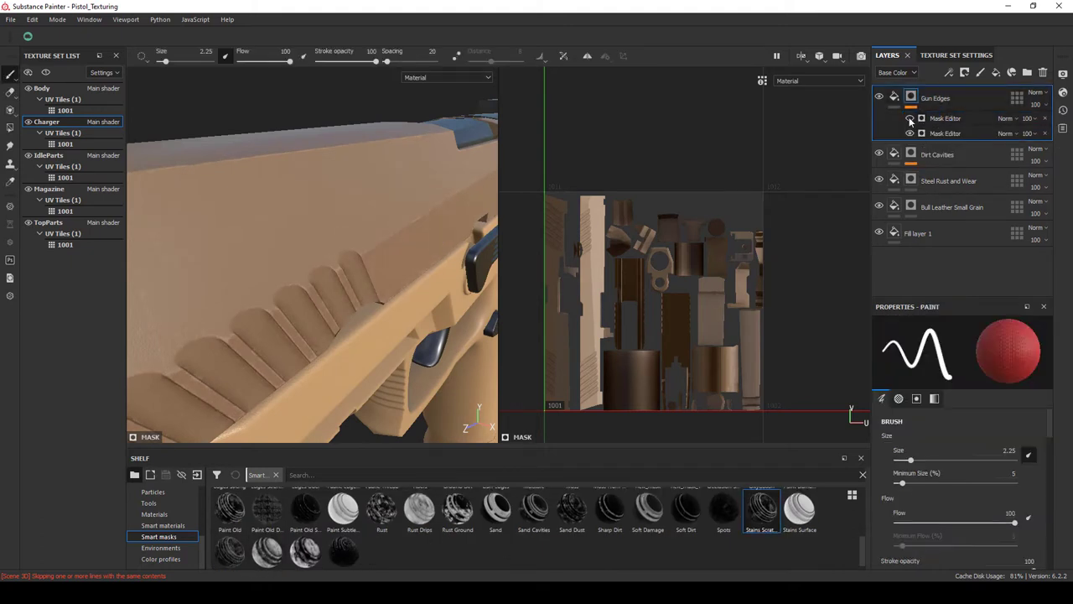
pyautogui.scroll(-3)
pyautogui.scroll(-3)
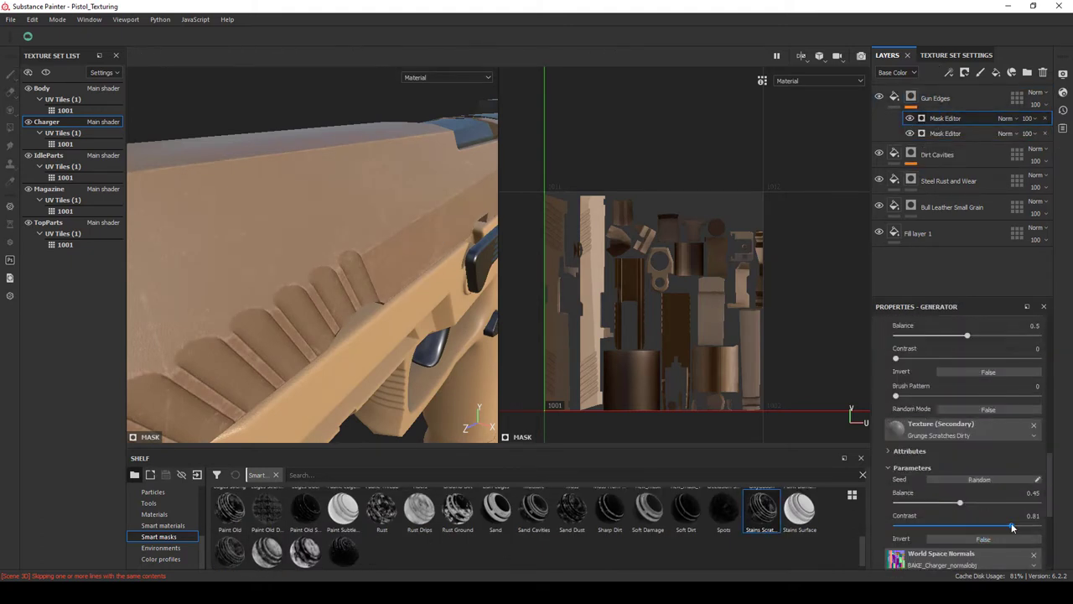
pyautogui.moveTo(896, 526); pyautogui.dragTo(929, 528)
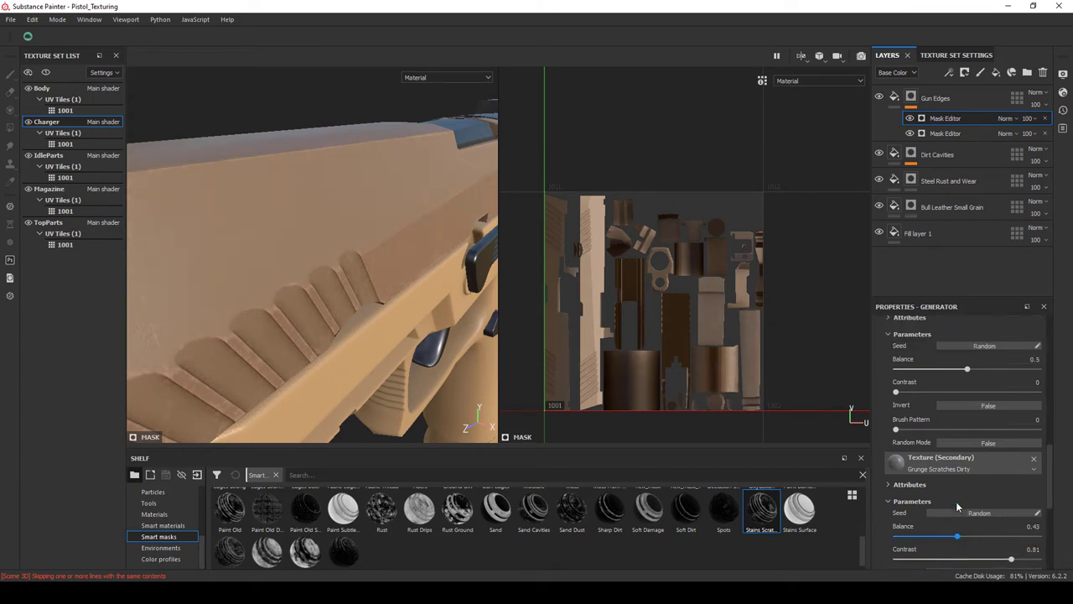
pyautogui.moveTo(952, 505); pyautogui.dragTo(960, 508)
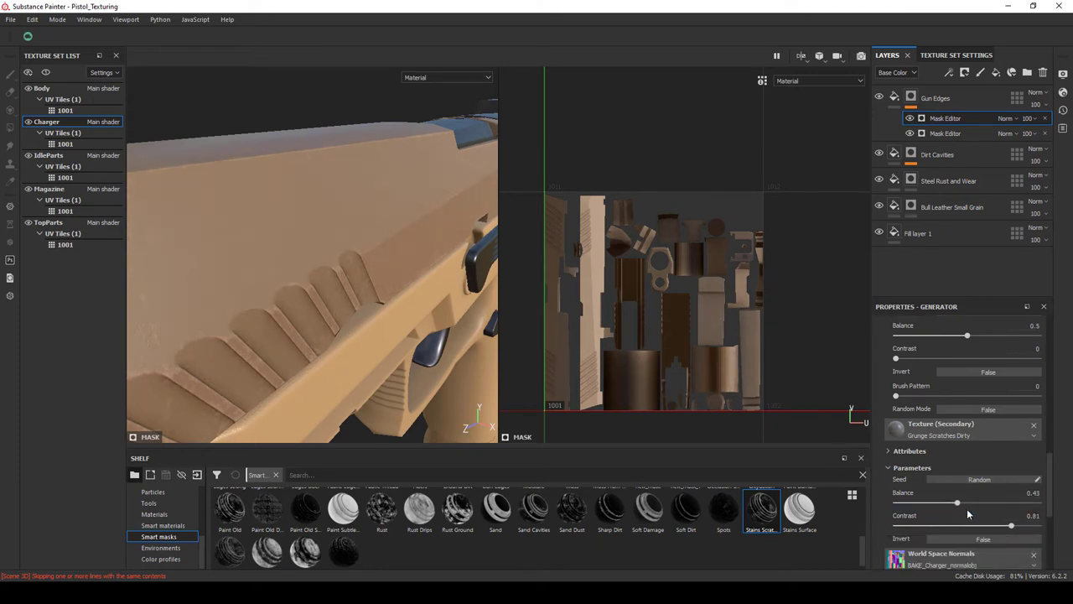
pyautogui.scroll(3)
pyautogui.scroll(3)
pyautogui.scroll(3)
pyautogui.scroll(3)
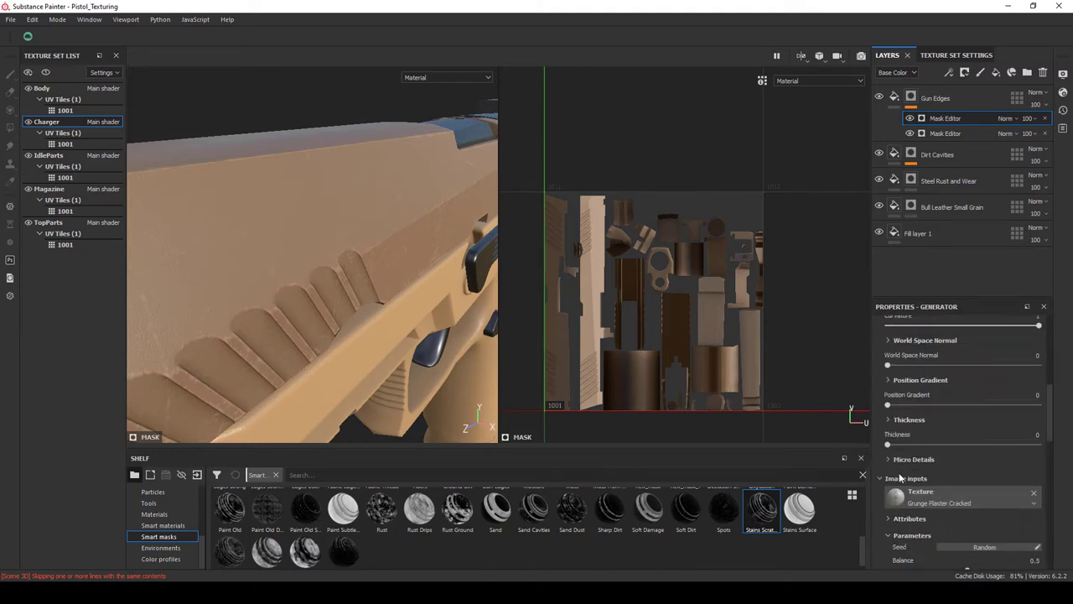
pyautogui.scroll(3)
pyautogui.moveTo(312, 253); pyautogui.dragTo(288, 228)
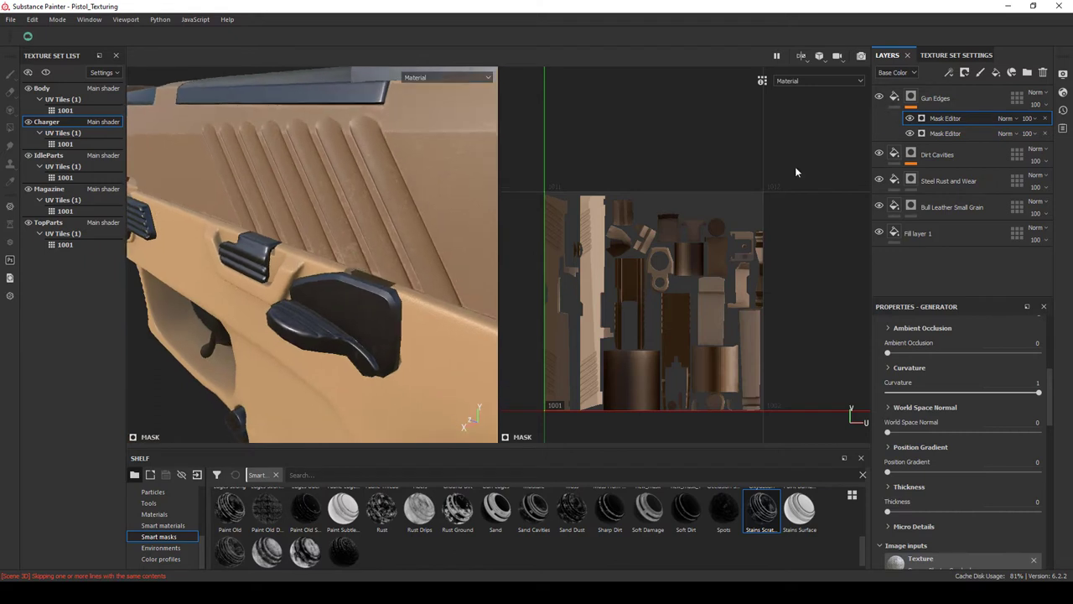
pyautogui.click(893, 97)
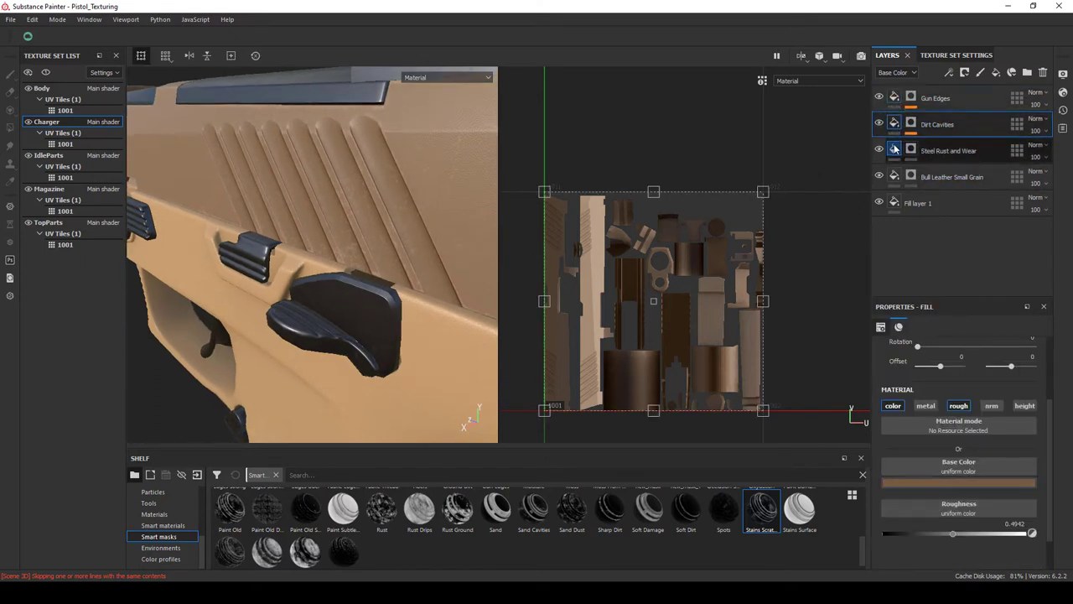
# Paste the Gun Edges and Dirt Cavities layers into the Body texture set.
pyautogui.rightClick(349, 176)
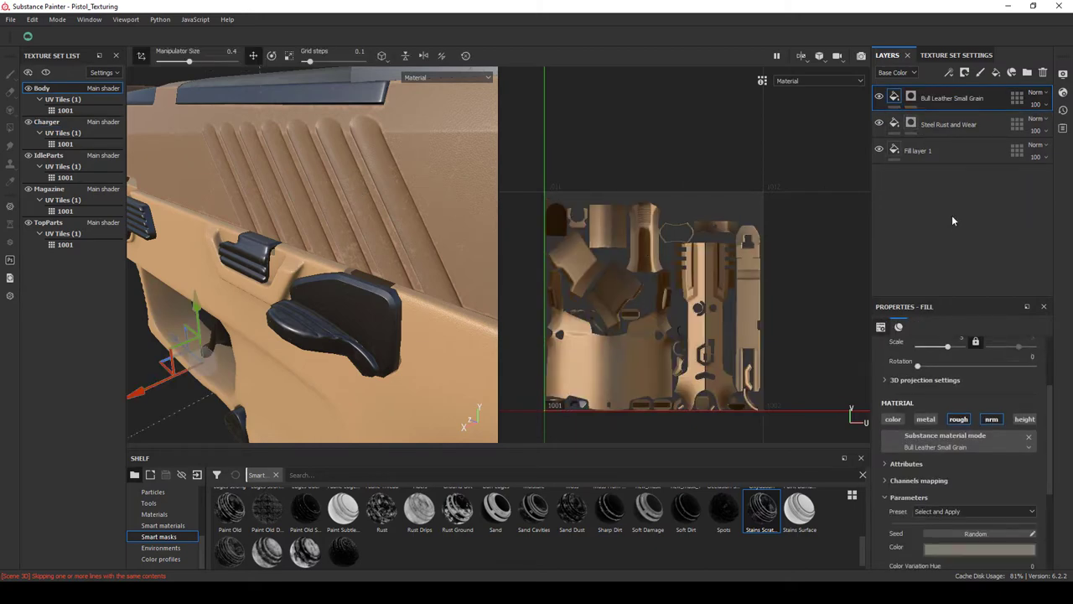
pyautogui.hotkey('ctrl', 'v')
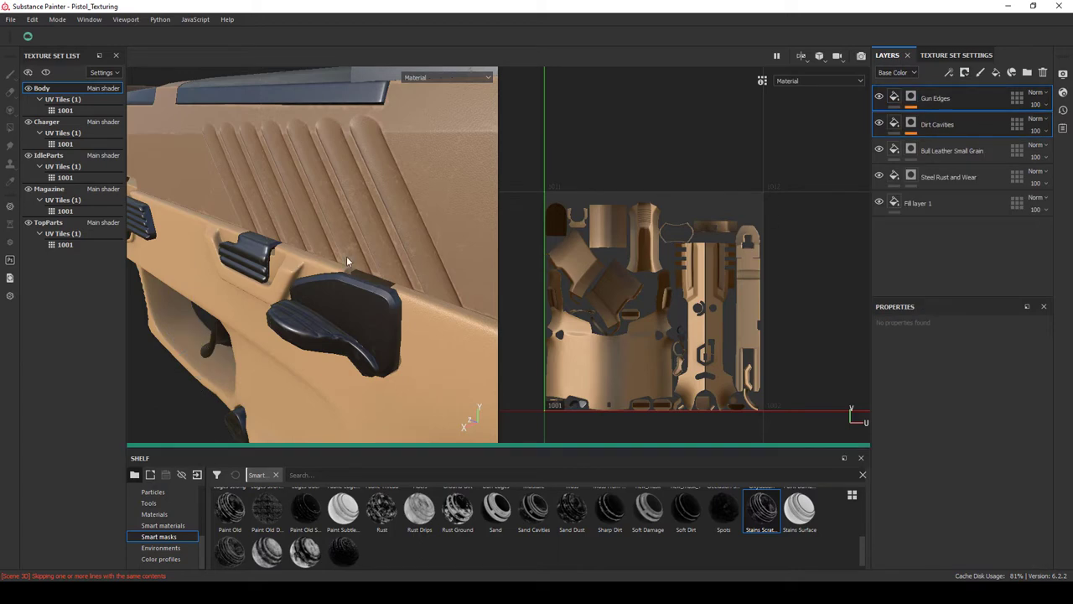
pyautogui.moveTo(347, 256); pyautogui.dragTo(369, 252)
# Set Dirt Cavities and Gun Edges base colours to the light tan of the frame.
pyautogui.click(936, 124)
pyautogui.click(935, 484)
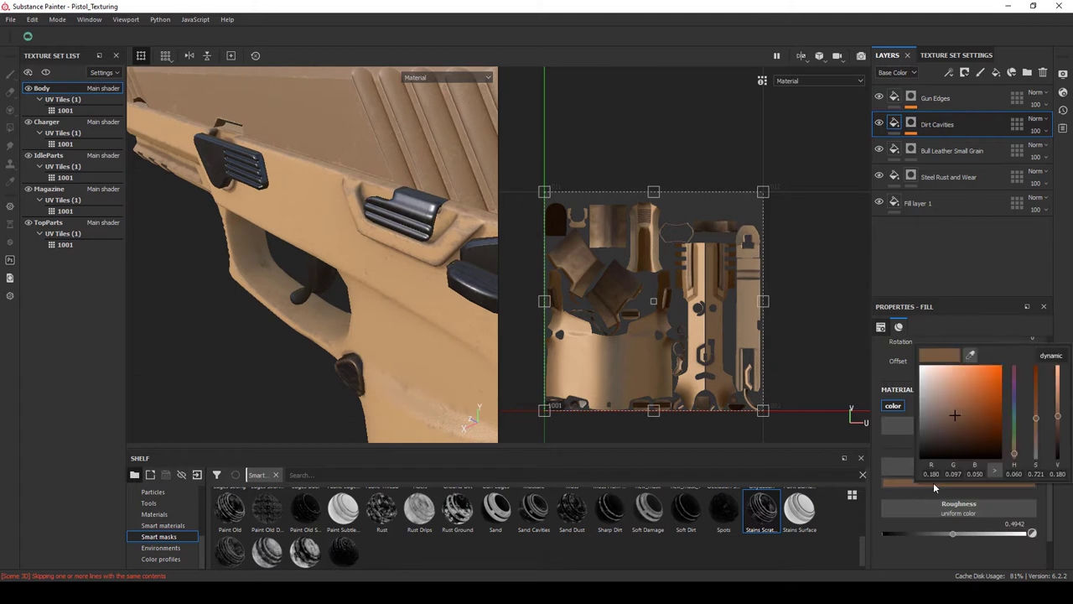
pyautogui.click(970, 354)
pyautogui.click(420, 288)
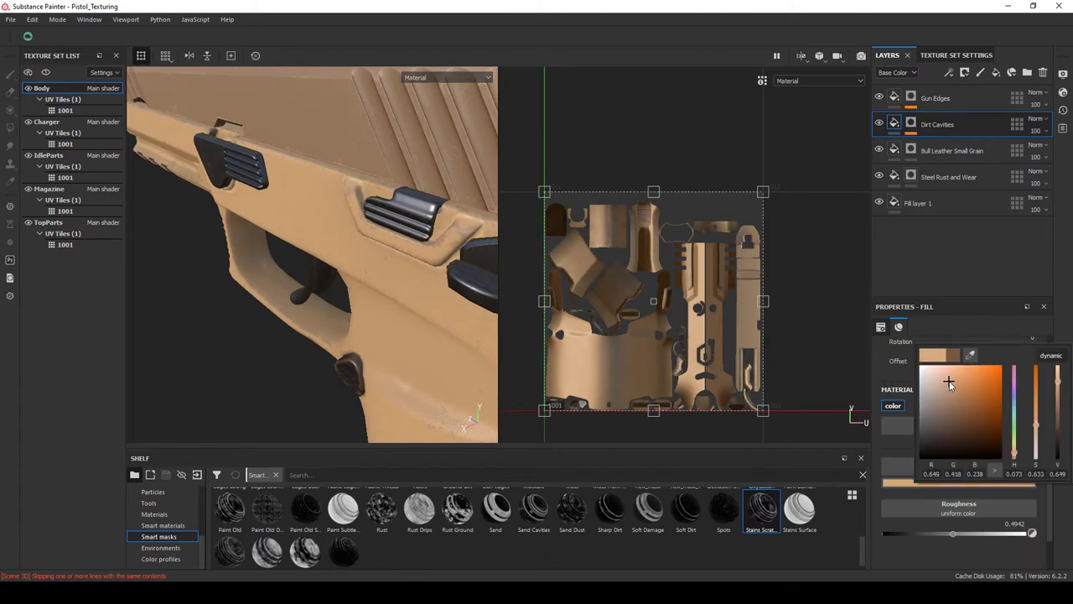
pyautogui.click(904, 545)
pyautogui.click(935, 98)
pyautogui.click(958, 483)
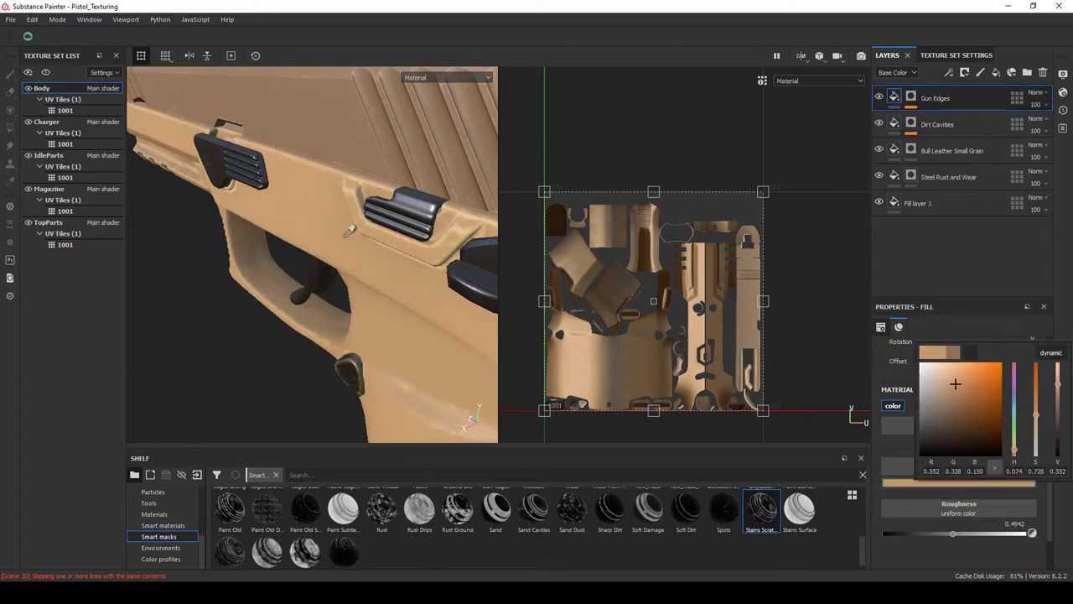
pyautogui.moveTo(377, 252); pyautogui.dragTo(335, 251)
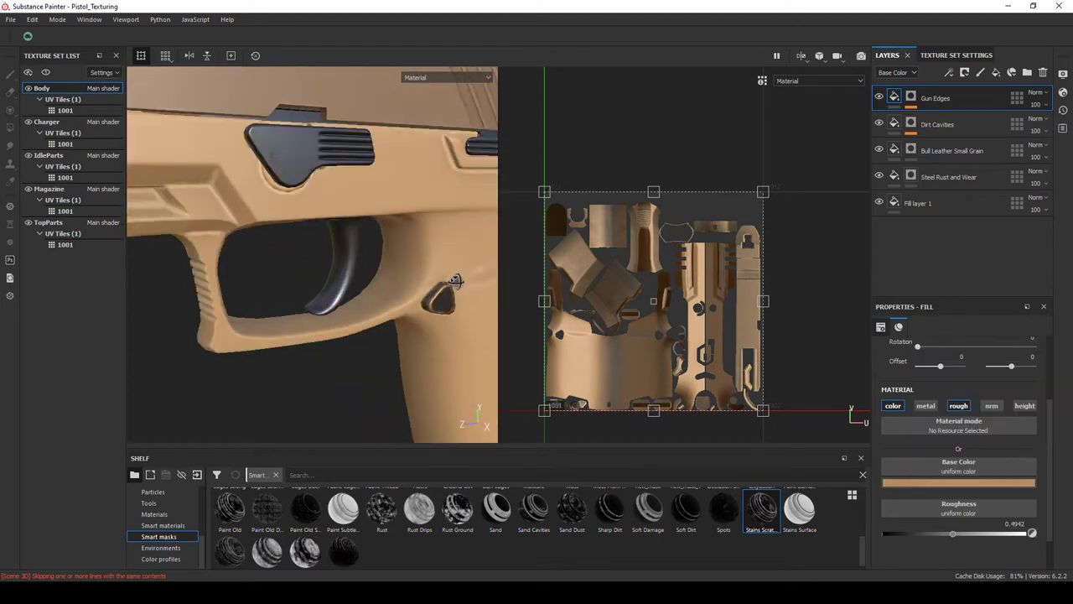
# Mask Dirt Cavities with Mask Builder - Legacy, setting Grunge 0.16 and Level 0.49.
pyautogui.click(937, 124)
pyautogui.moveTo(762, 507); pyautogui.dragTo(916, 158)
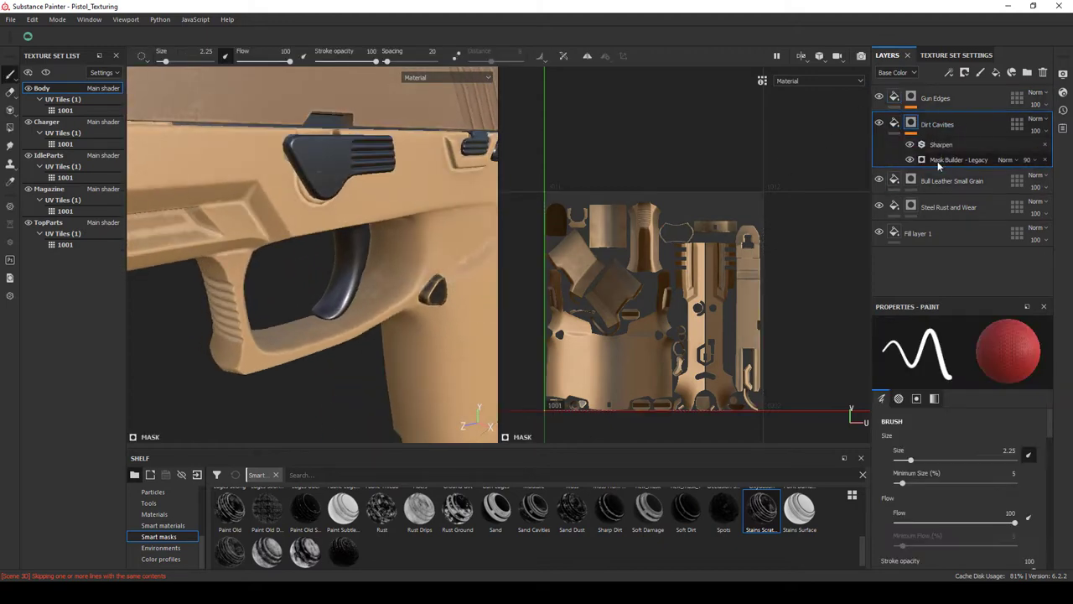
pyautogui.scroll(-3)
pyautogui.scroll(3)
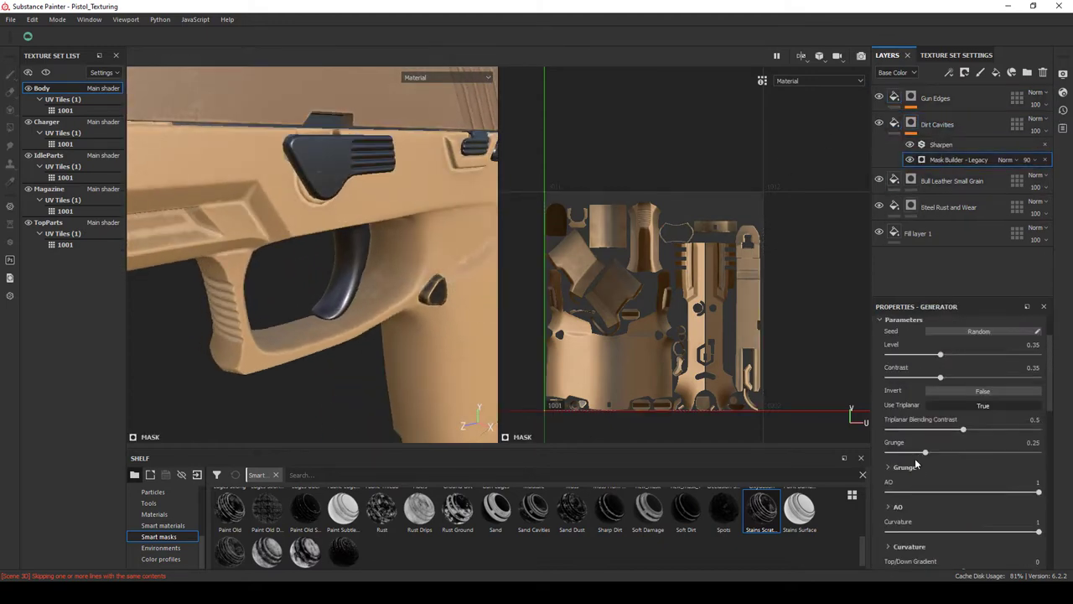
pyautogui.click(951, 456)
pyautogui.scroll(3)
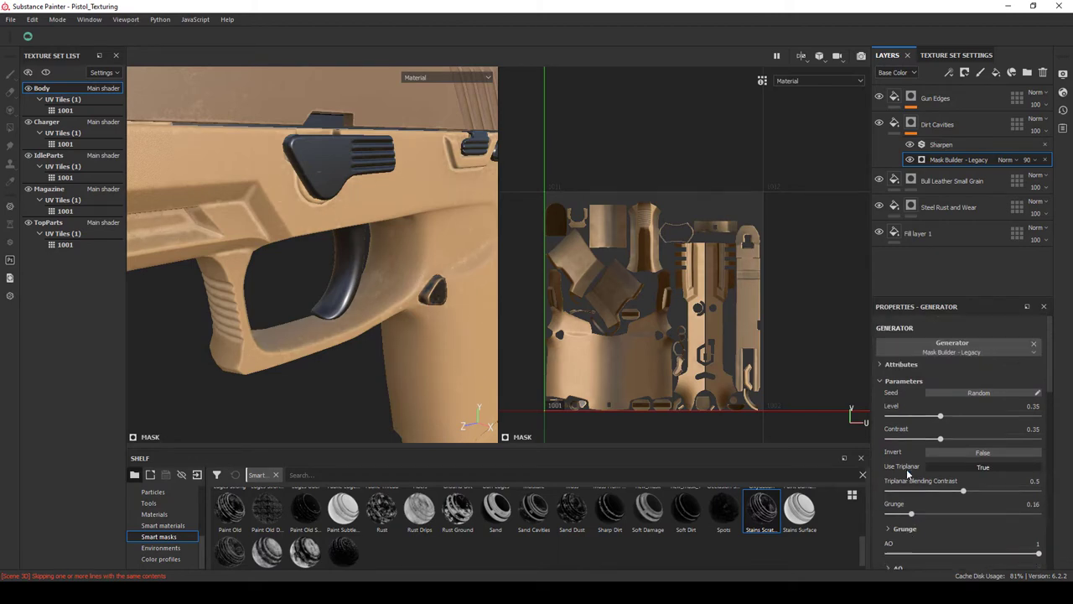
pyautogui.click(906, 415)
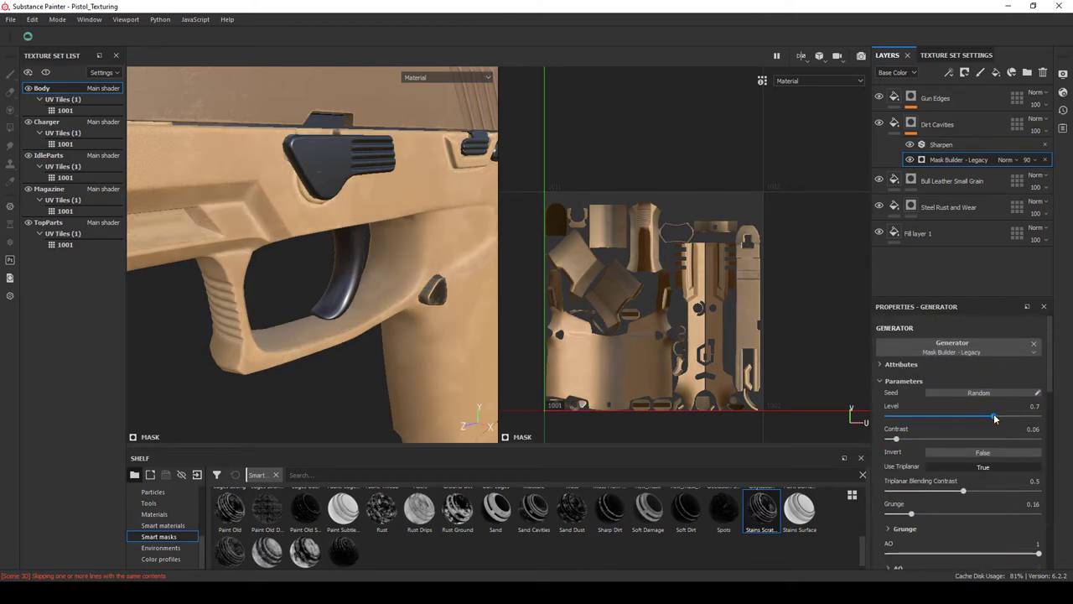
pyautogui.click(963, 416)
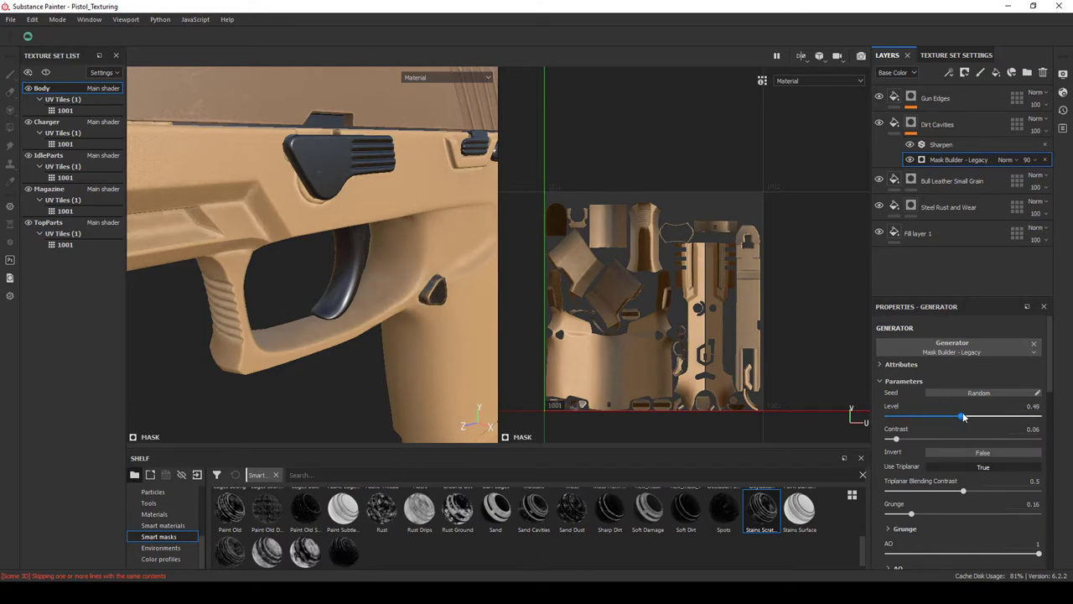
pyautogui.click(900, 129)
pyautogui.click(959, 479)
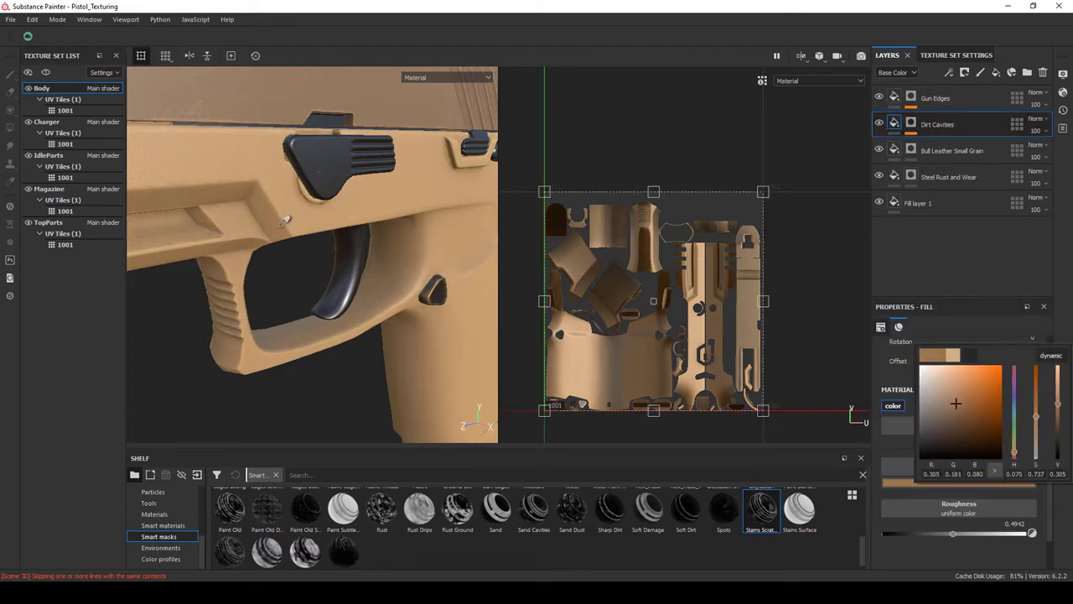
pyautogui.scroll(-3)
pyautogui.scroll(3)
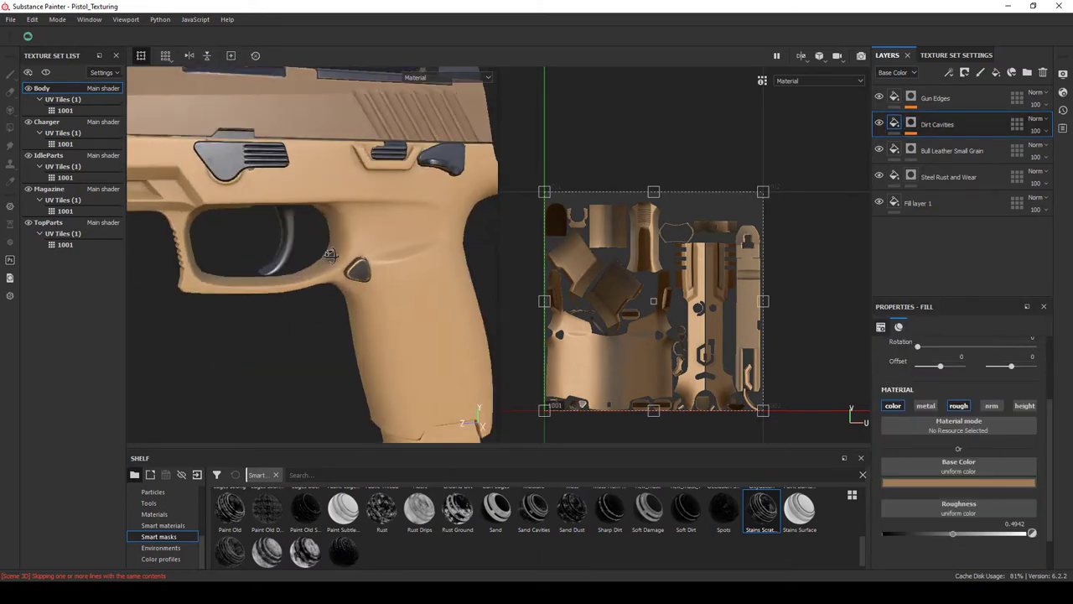
pyautogui.scroll(3)
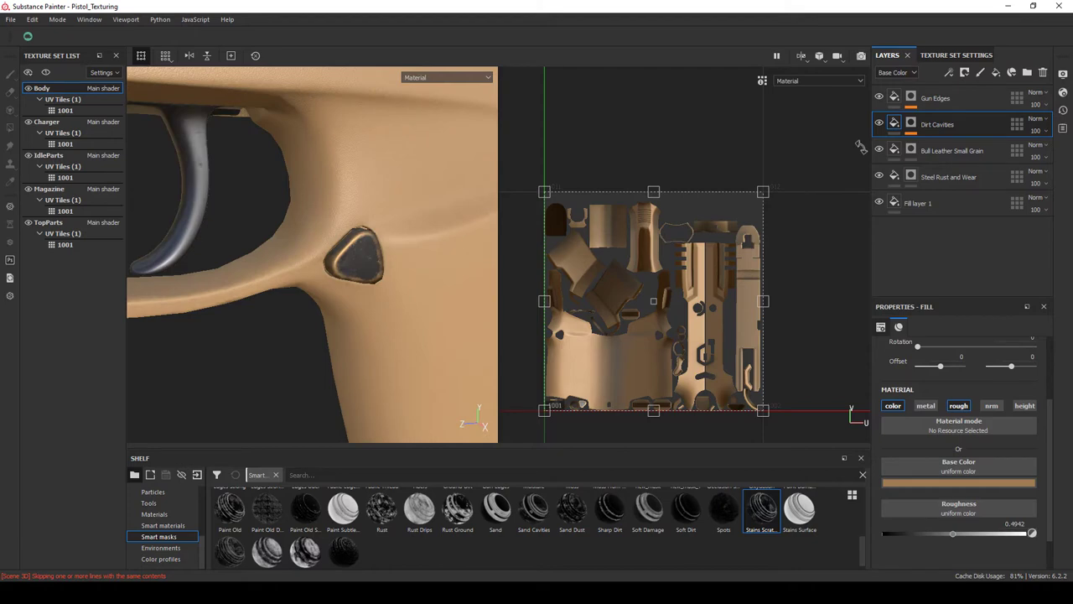
# Put Dirt Cavities into a new layer folder, Folder 1.
pyautogui.rightClick(936, 130)
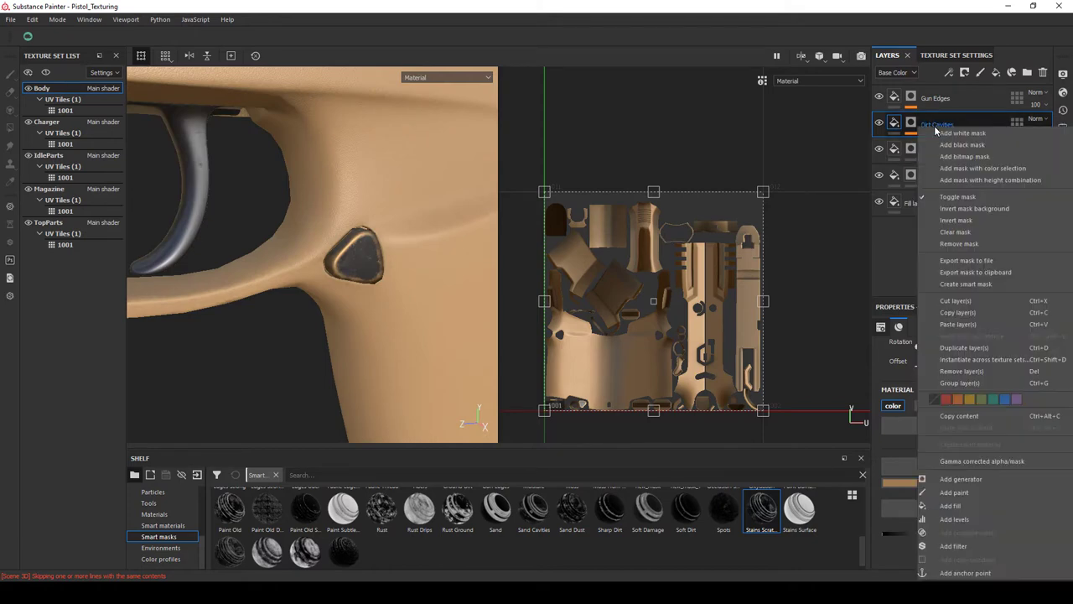
pyautogui.click(948, 133)
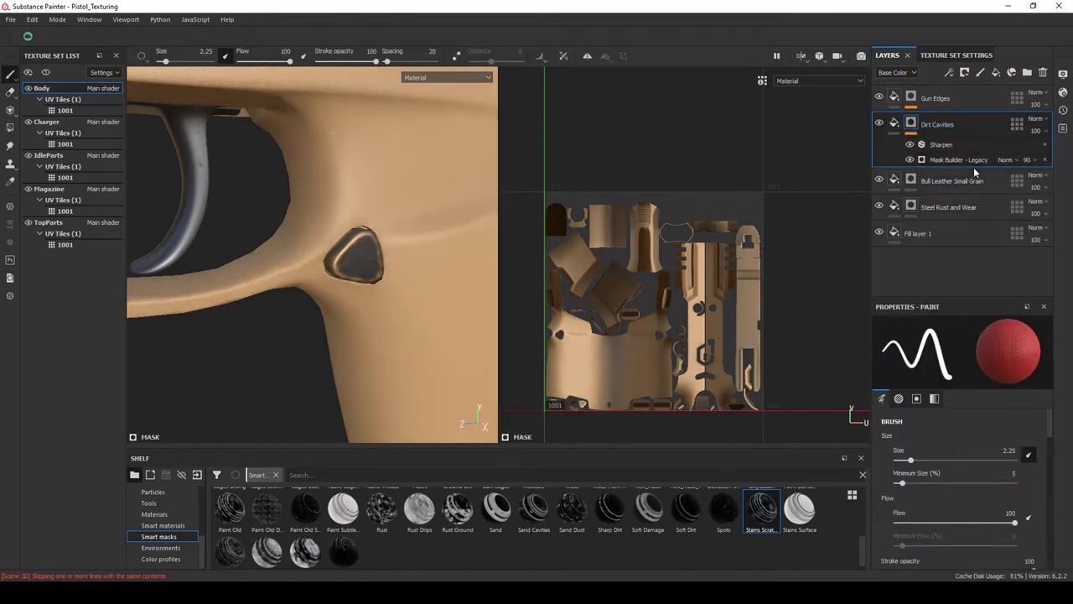
pyautogui.click(1026, 73)
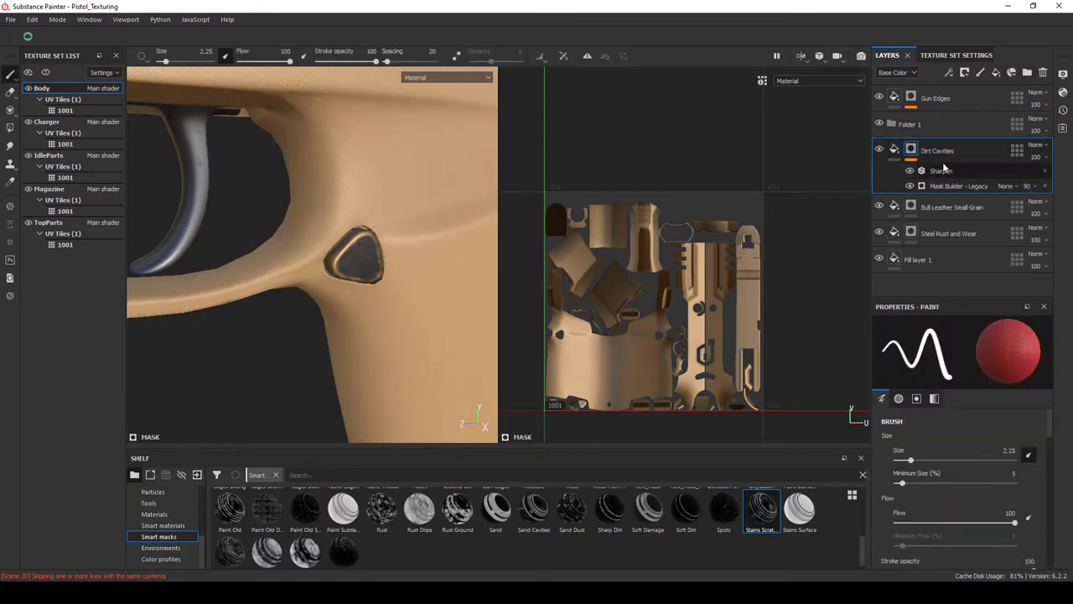
pyautogui.moveTo(310, 252); pyautogui.dragTo(394, 276)
pyautogui.click(939, 126)
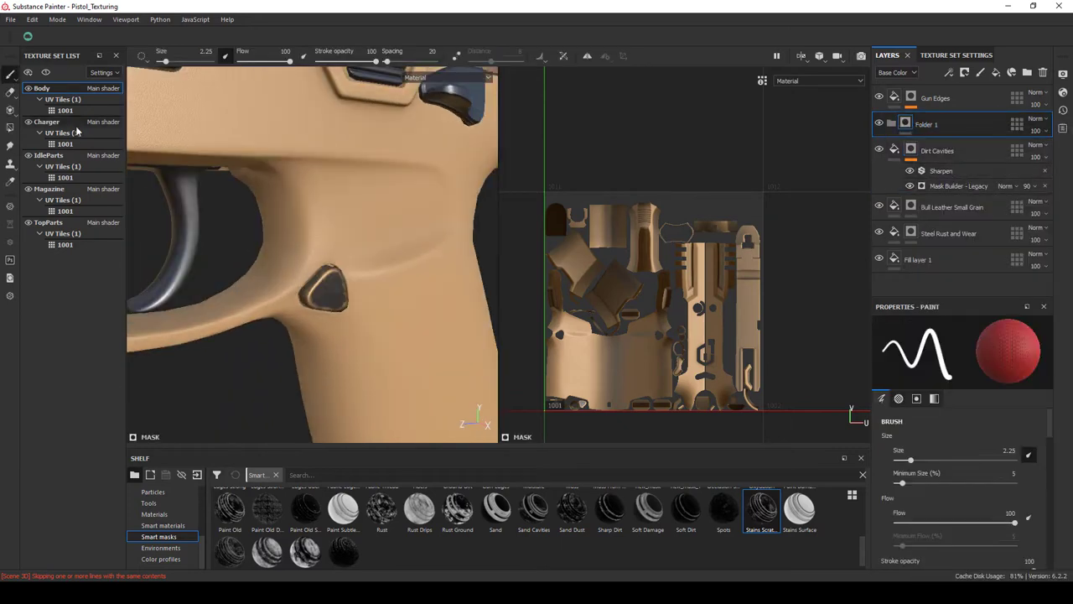
pyautogui.press('4')
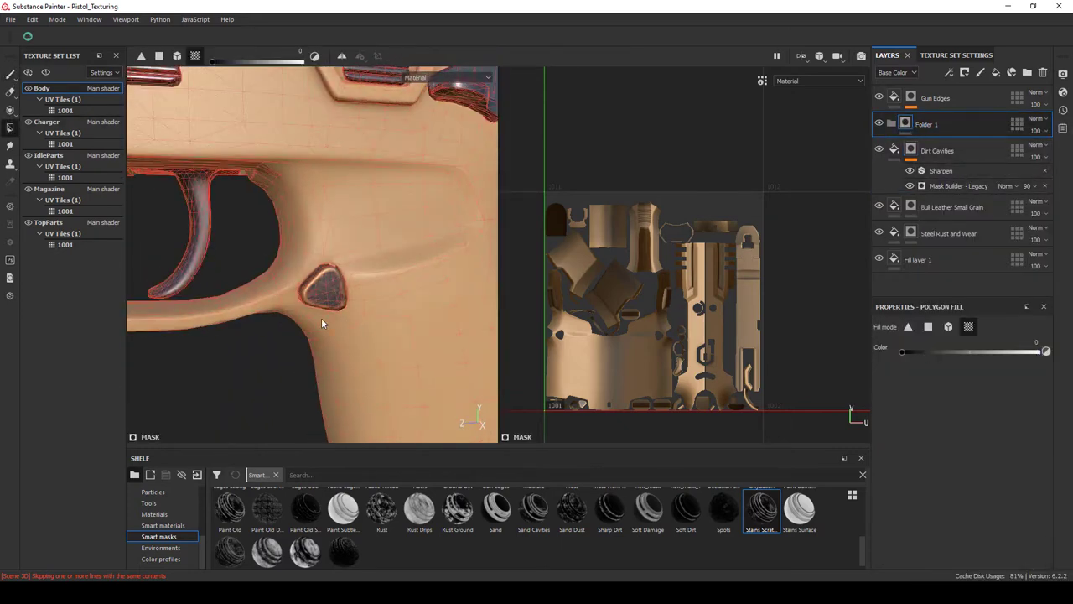
# Give Folder 1 a black mask, then remove the mask and the folder.
pyautogui.rightClick(905, 119)
pyautogui.click(947, 130)
pyautogui.rightClick(920, 125)
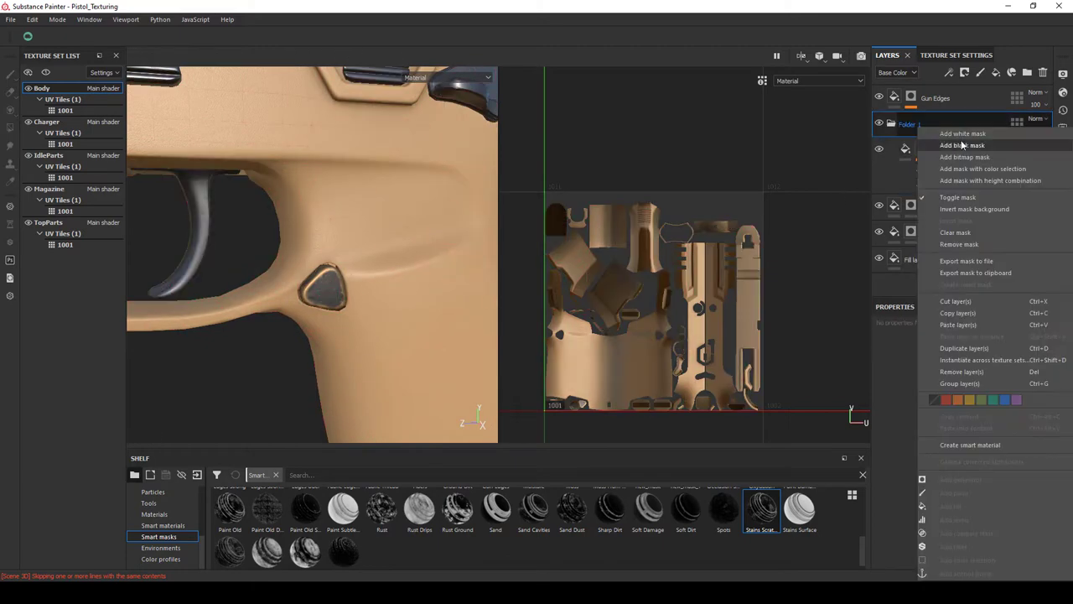
pyautogui.click(963, 145)
pyautogui.scroll(3)
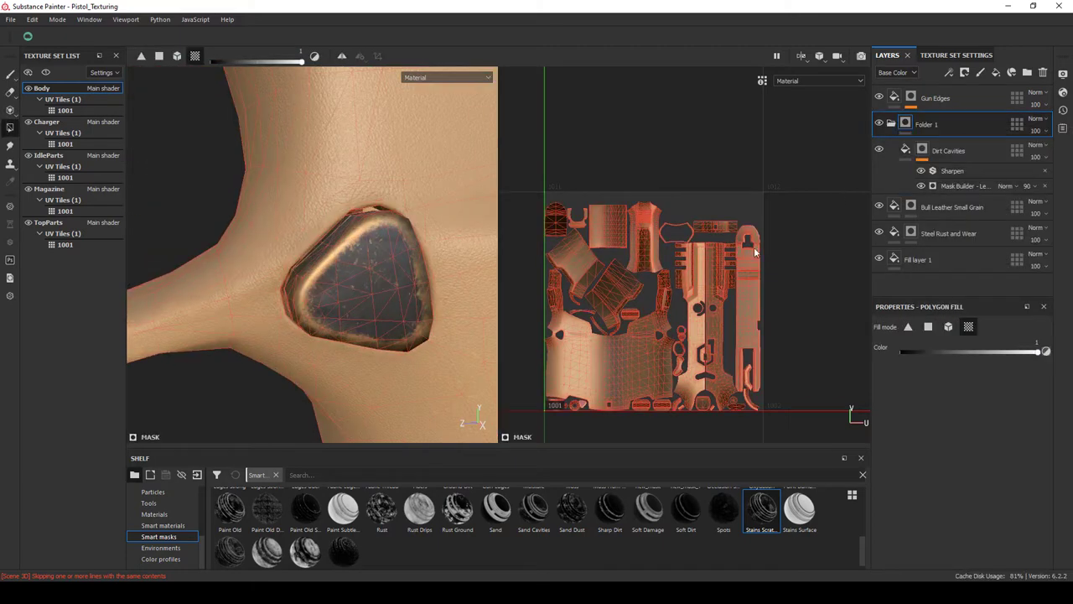
pyautogui.rightClick(908, 119)
pyautogui.click(926, 140)
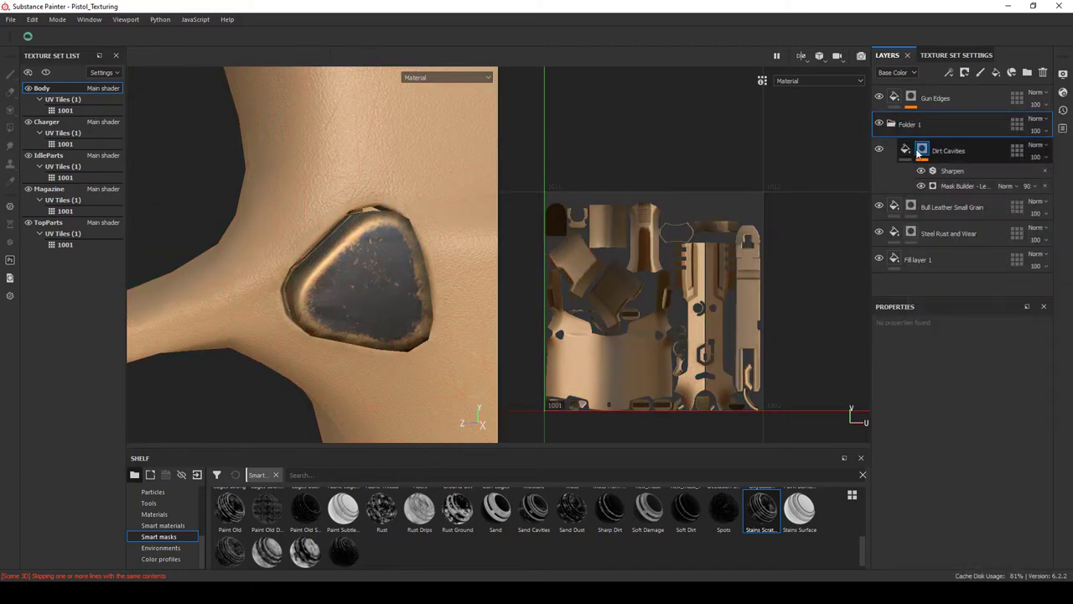
pyautogui.click(920, 152)
# Add a Fill effect above Sharpen in Dirt Cavities' mask, set to Multiply.
pyautogui.rightClick(940, 146)
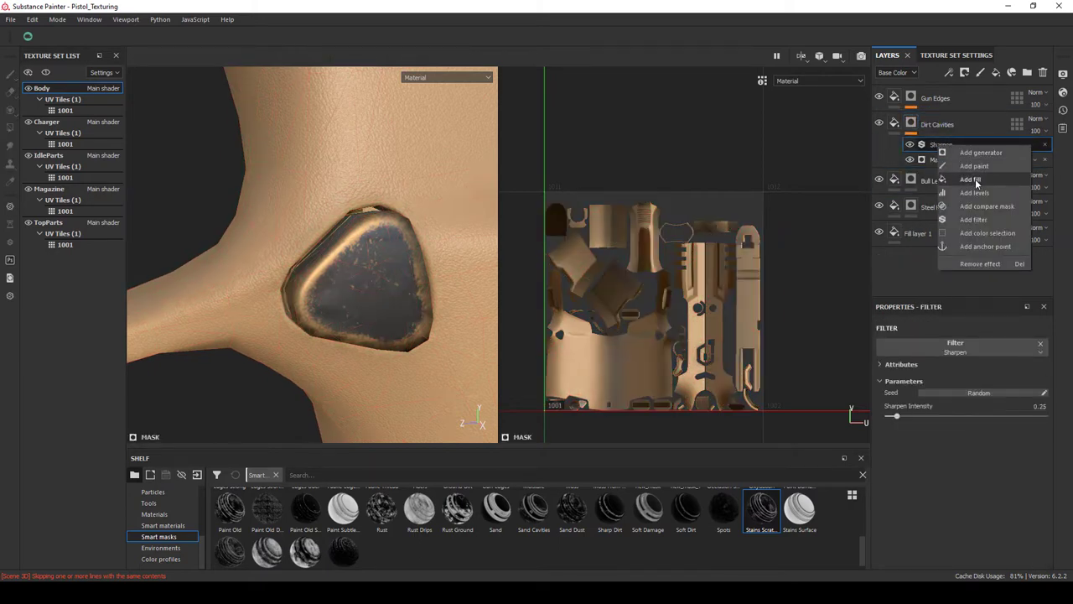
pyautogui.click(971, 179)
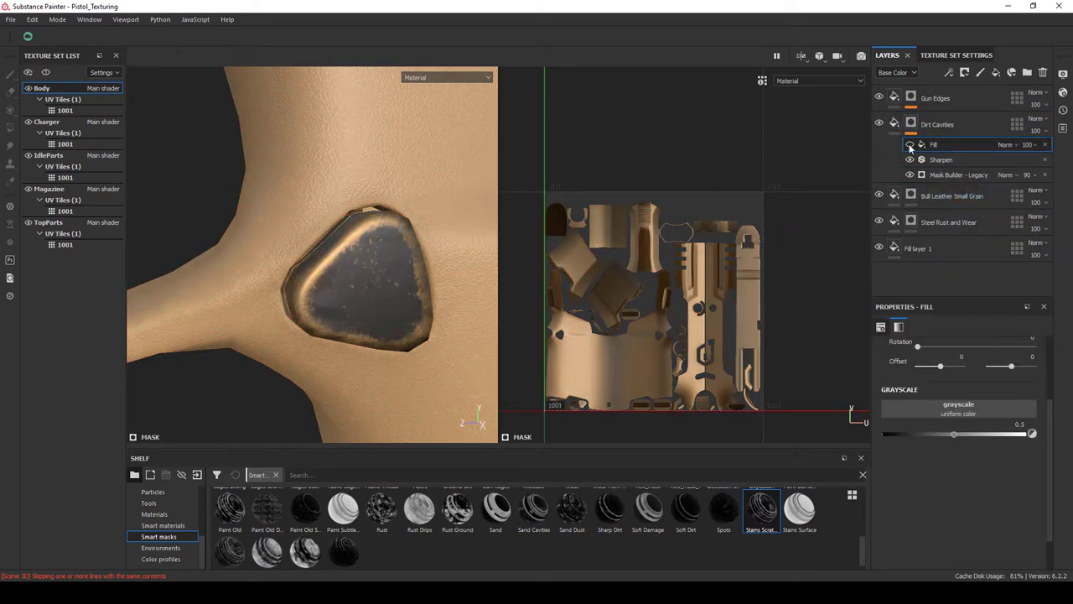
pyautogui.click(1005, 145)
pyautogui.click(1005, 144)
pyautogui.click(1006, 144)
pyautogui.click(1007, 198)
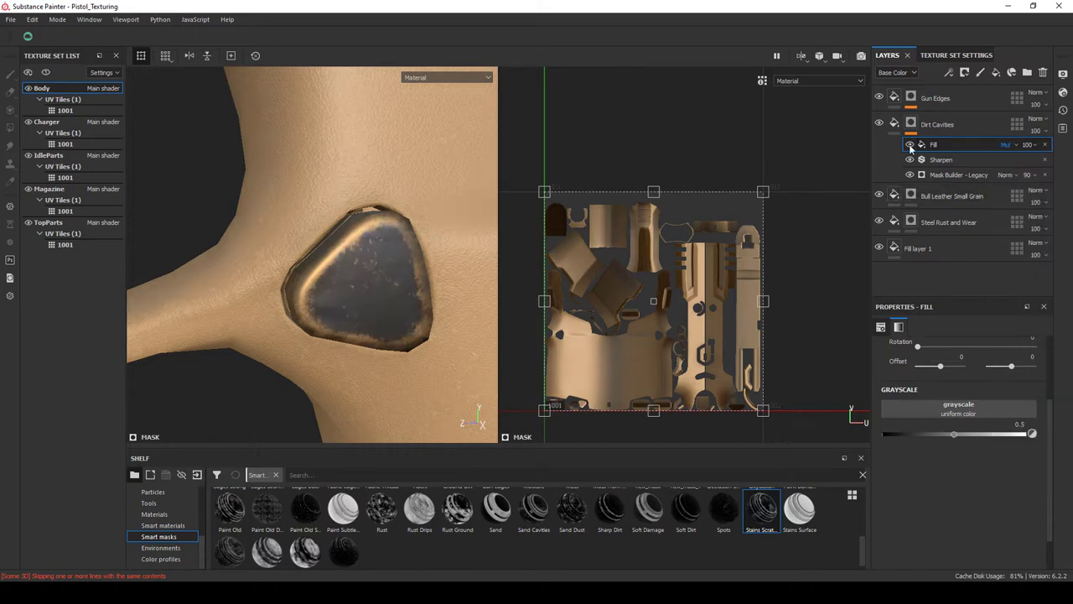
# Delete the trial Fill effect and view the Dirt Cavities mask on the grip.
pyautogui.press('Delete')
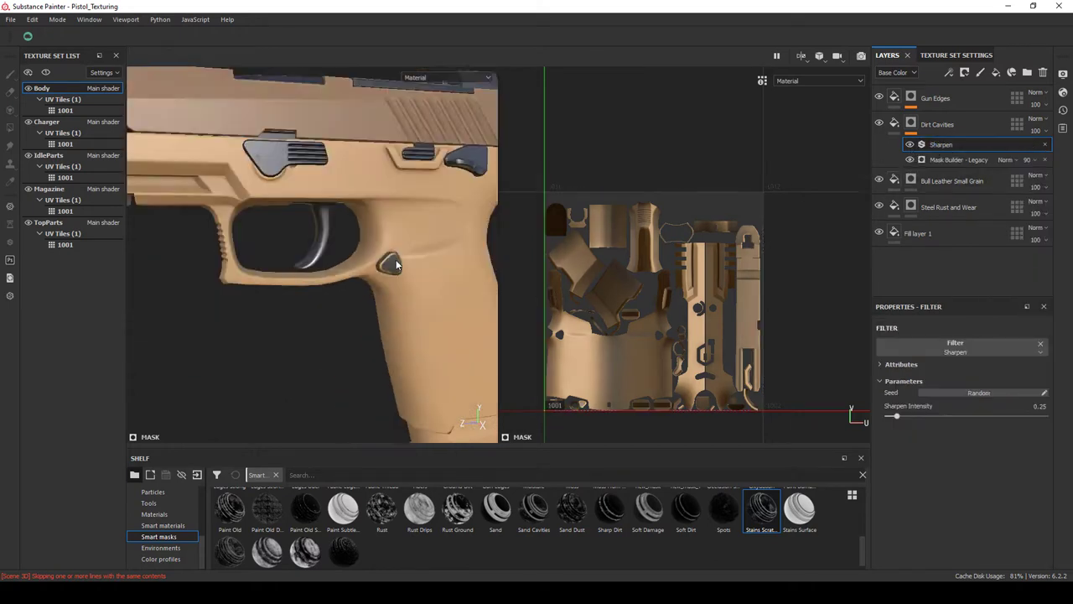
pyautogui.moveTo(336, 252); pyautogui.dragTo(404, 220)
pyautogui.click(935, 99)
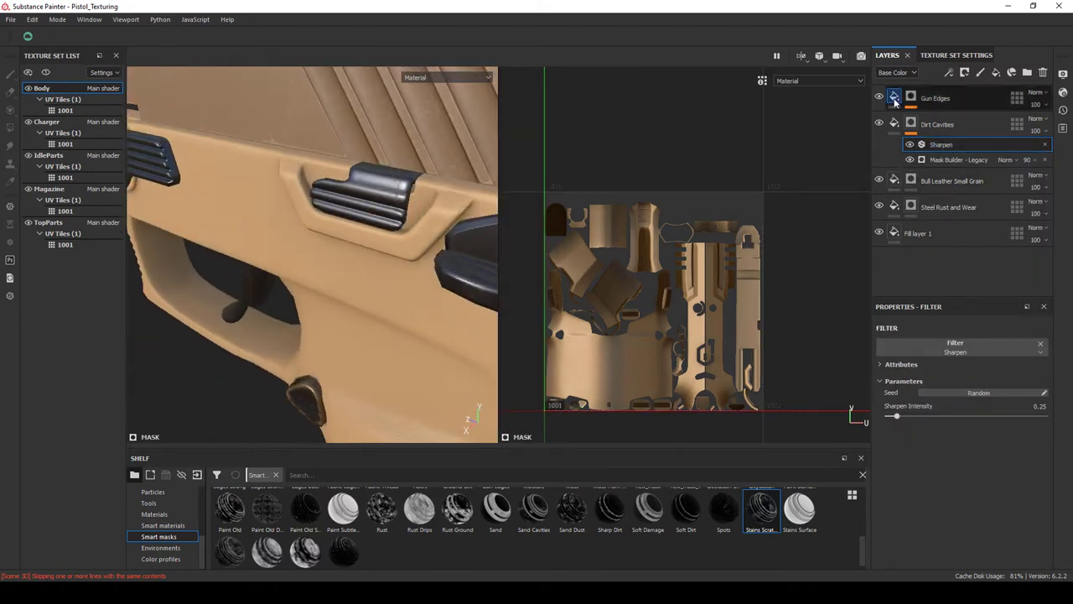
pyautogui.moveTo(336, 305); pyautogui.dragTo(297, 326)
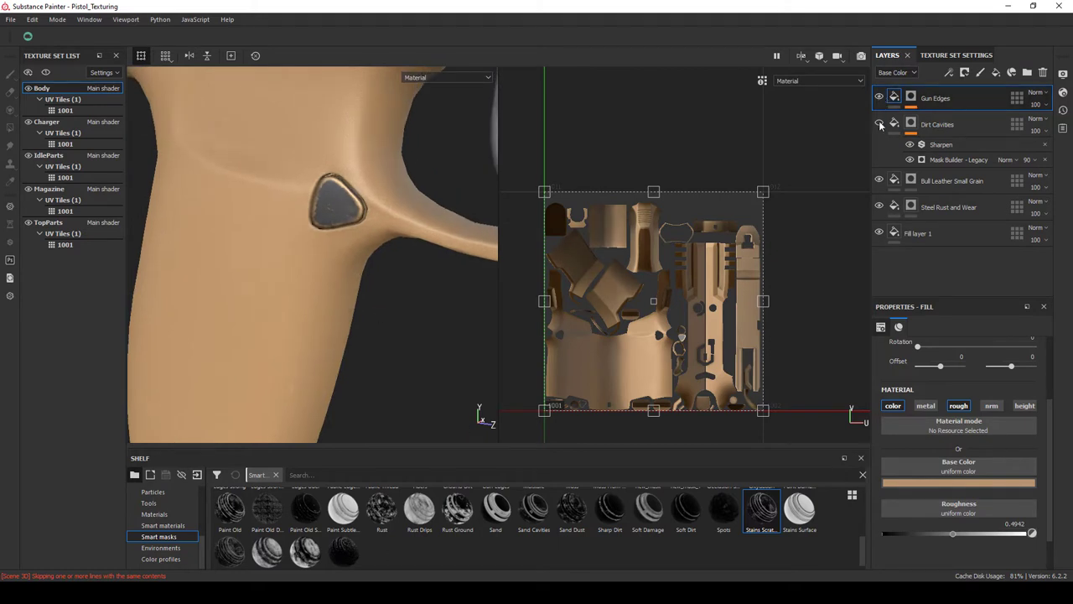
pyautogui.click(939, 126)
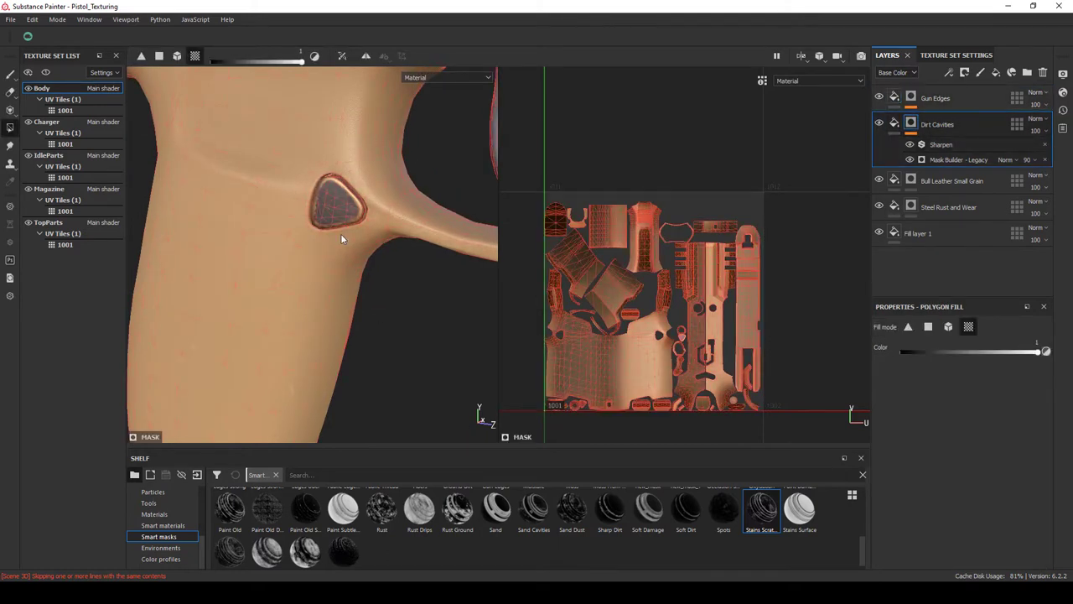
pyautogui.moveTo(342, 235); pyautogui.dragTo(352, 281)
# Remove the duplicate Mask Editor effect from Gun Edges' mask, leaving one generator.
pyautogui.click(915, 108)
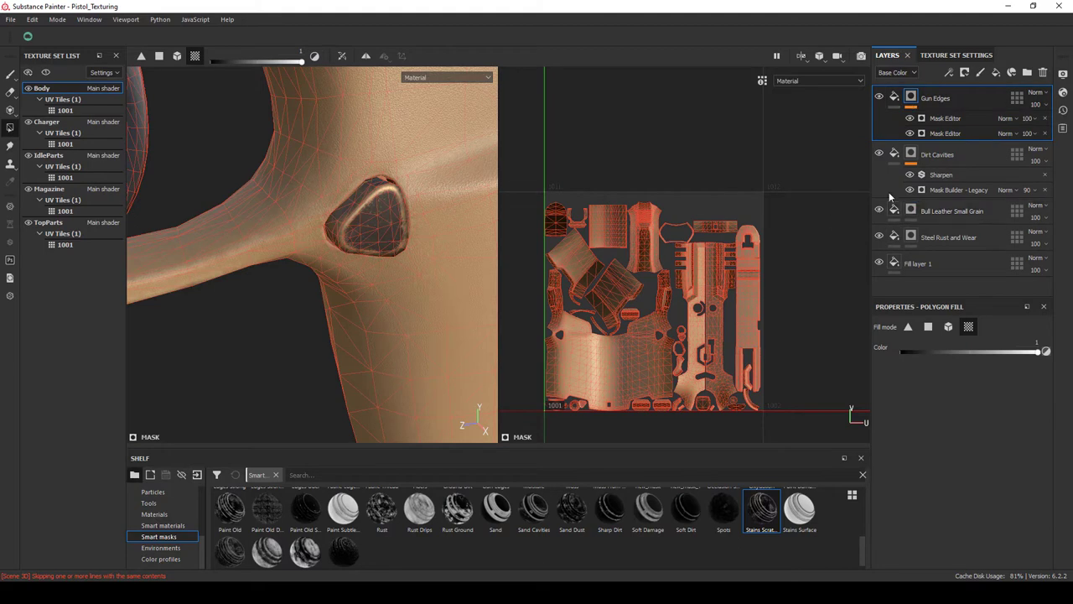
pyautogui.moveTo(375, 234); pyautogui.dragTo(893, 371)
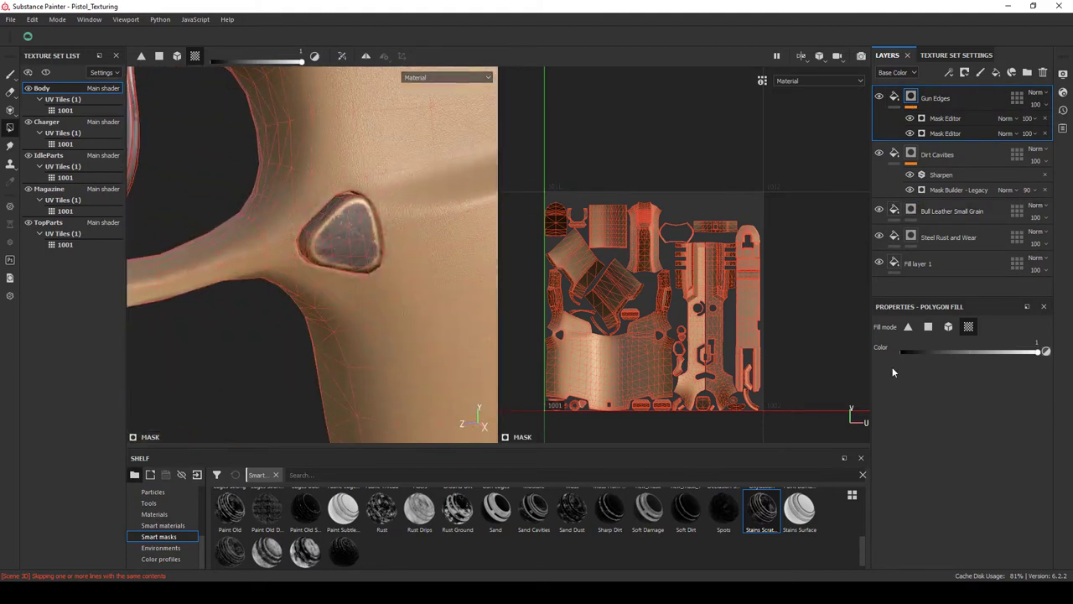
pyautogui.rightClick(943, 120)
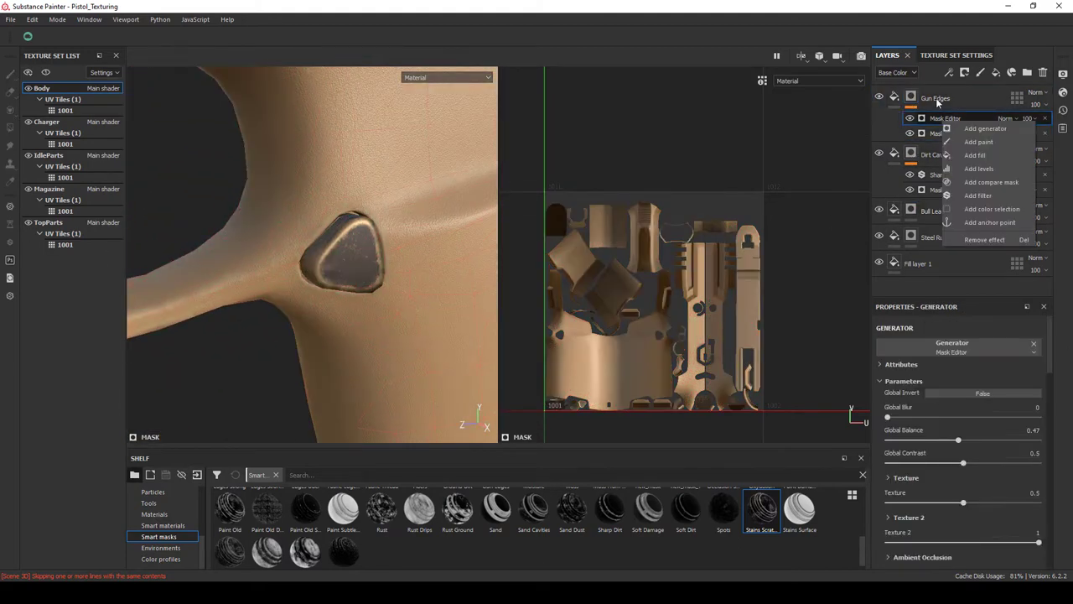
pyautogui.click(935, 123)
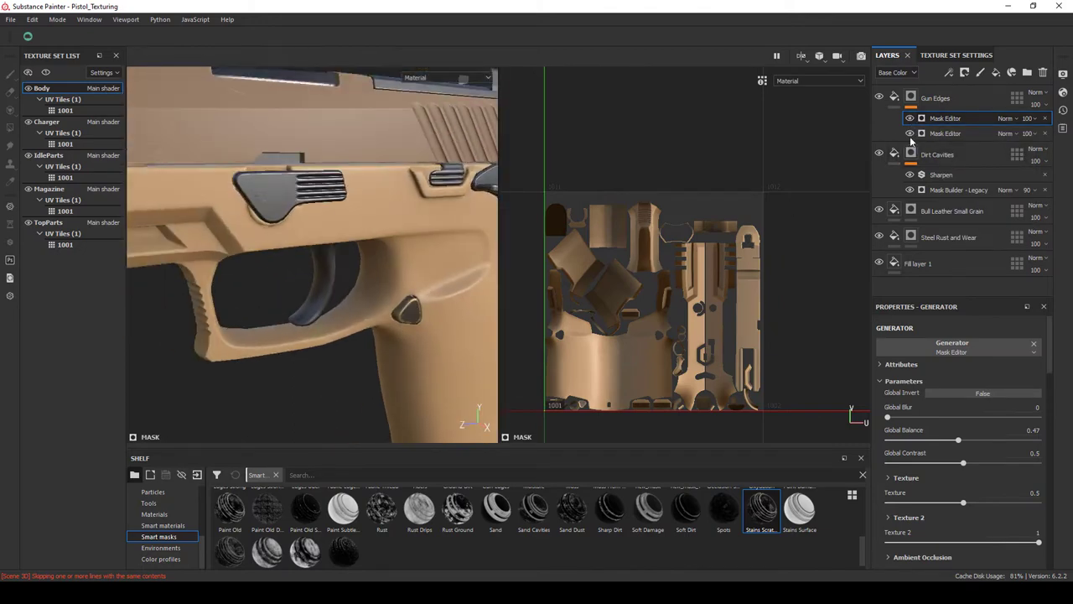
pyautogui.hotkey('ctrl', 'z')
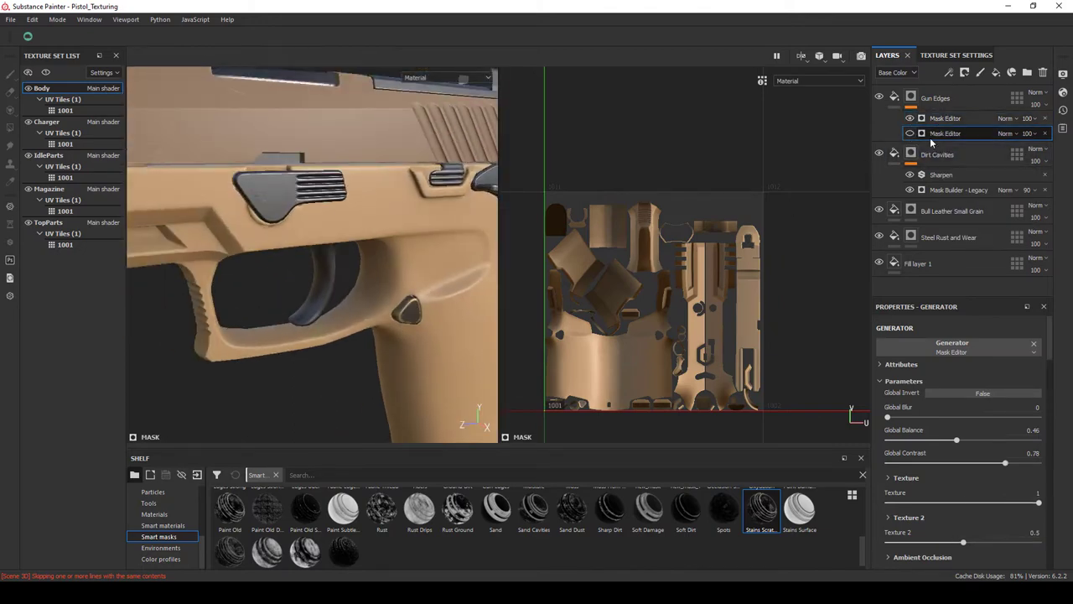
pyautogui.scroll(3)
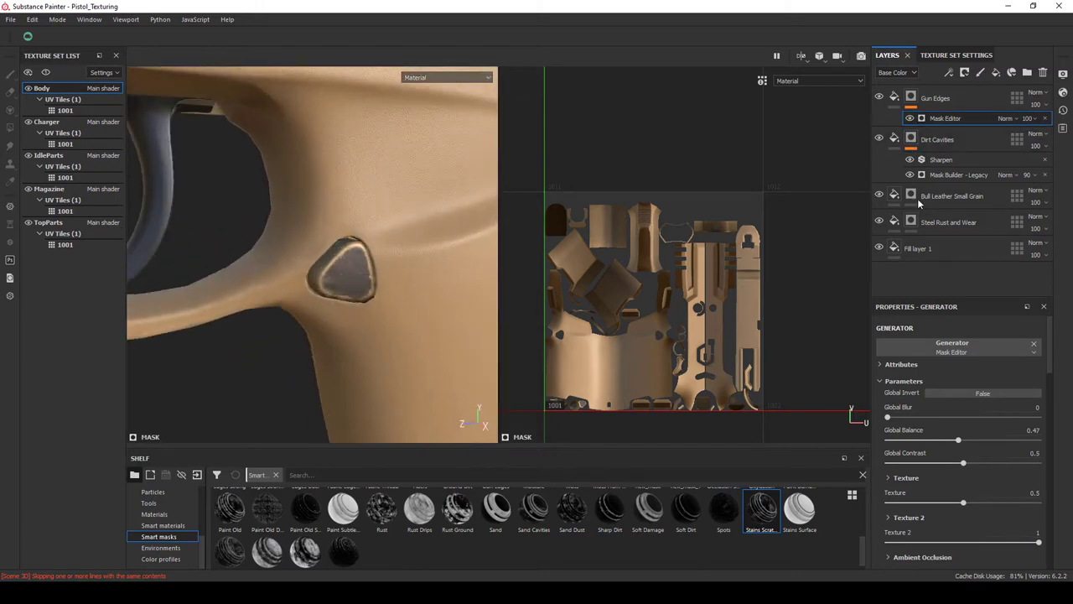
pyautogui.click(937, 145)
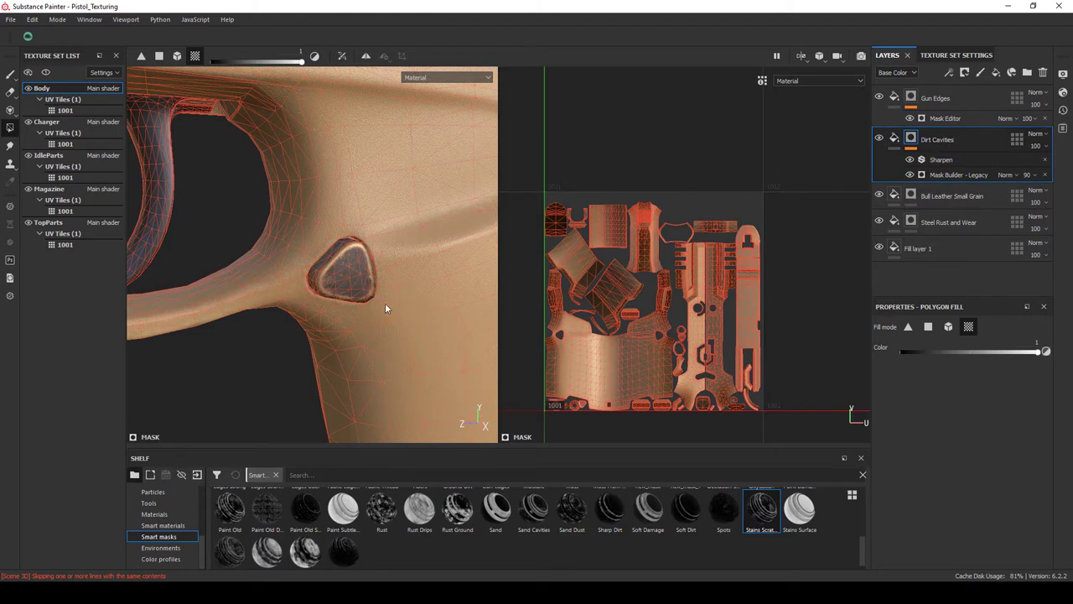
pyautogui.moveTo(386, 308); pyautogui.dragTo(385, 296)
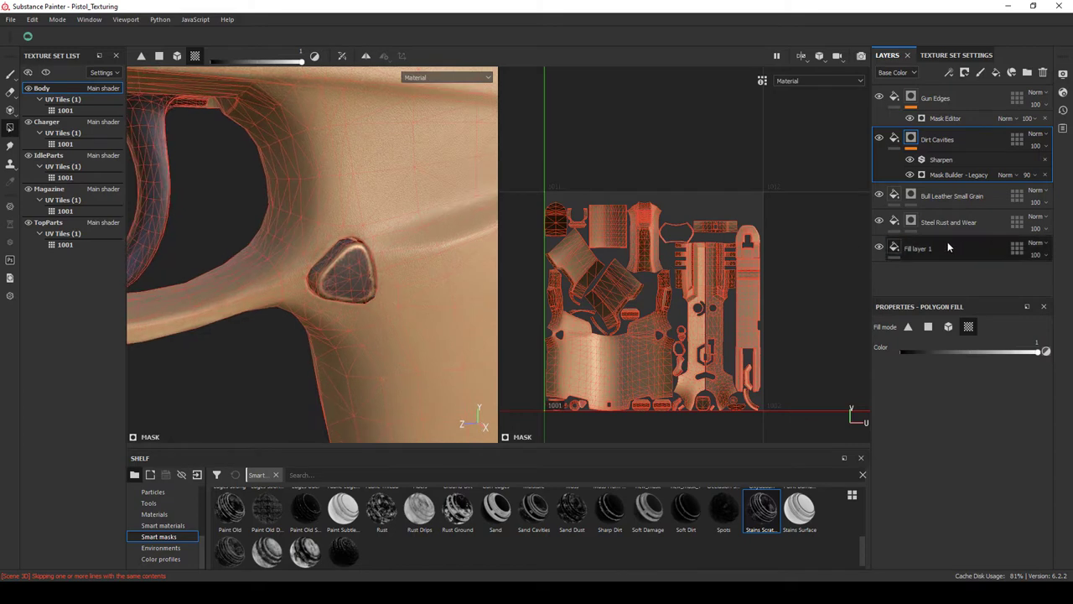
# Add a Paint effect to Dirt Cavities' mask and polygon-fill the triangular grip button black.
pyautogui.rightClick(911, 138)
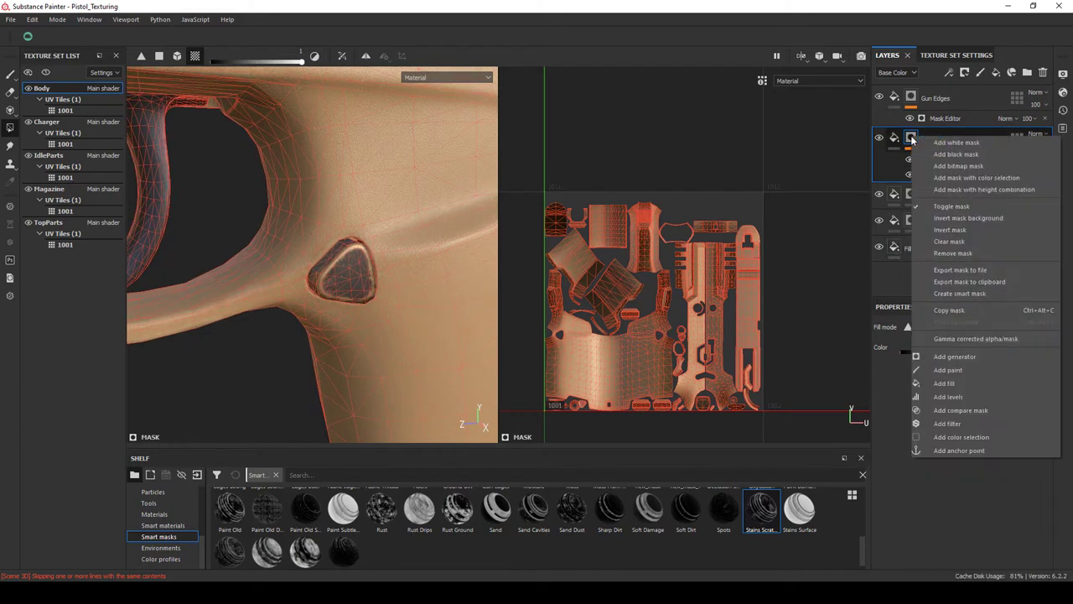
pyautogui.click(949, 370)
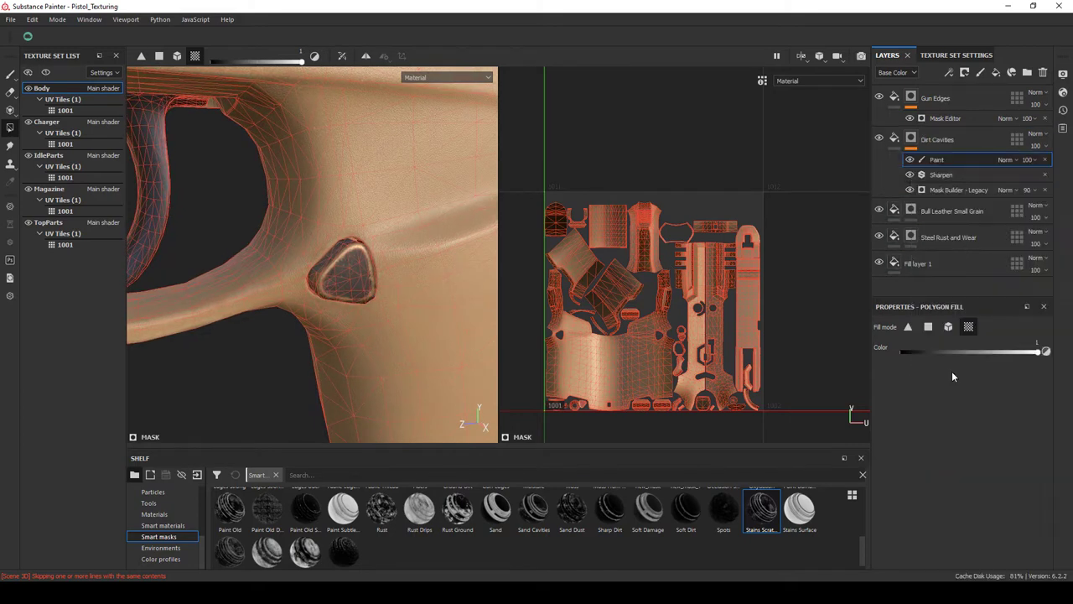
pyautogui.click(365, 298)
pyautogui.moveTo(386, 306); pyautogui.dragTo(285, 344)
# Copy the Paint effect onto Gun Edges and return to the paint brush.
pyautogui.moveTo(937, 160); pyautogui.dragTo(945, 118)
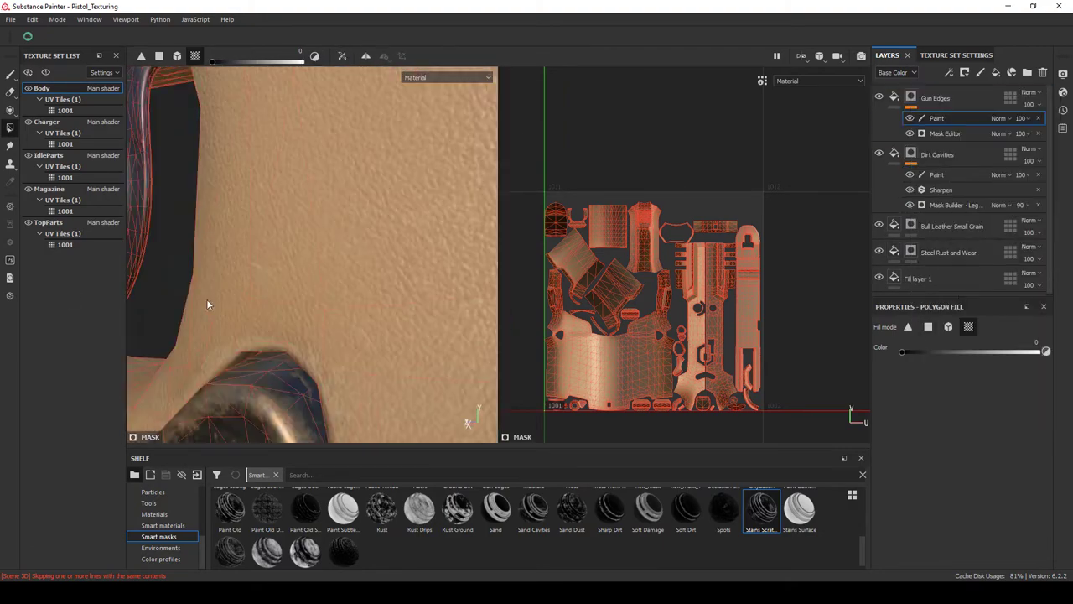
pyautogui.moveTo(206, 298); pyautogui.dragTo(272, 260)
pyautogui.press('1')
pyautogui.scroll(-3)
pyautogui.scroll(3)
pyautogui.scroll(3)
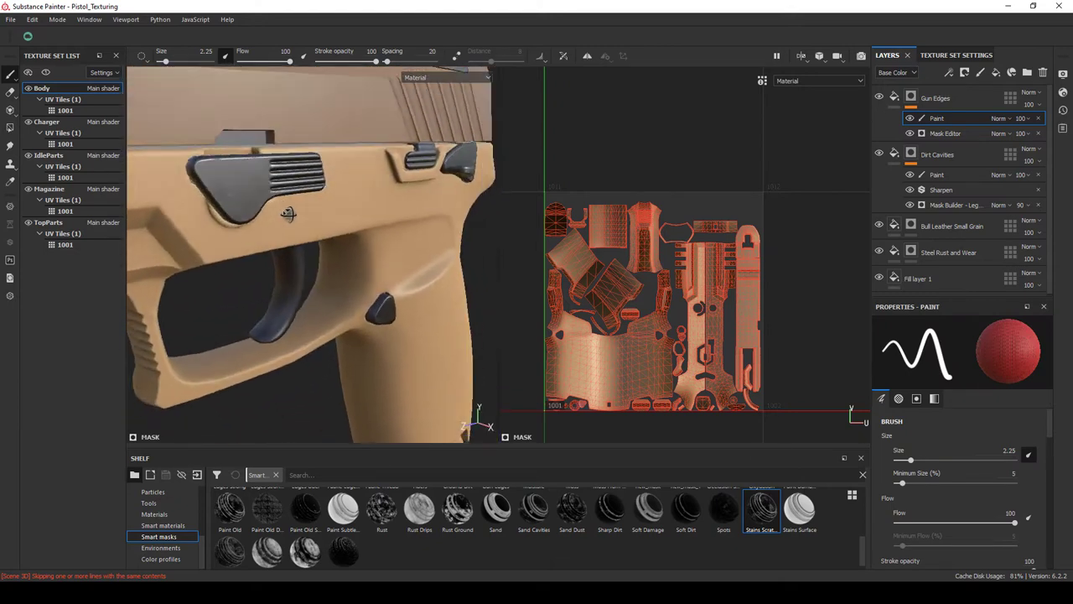
pyautogui.scroll(3)
pyautogui.scroll(-3)
pyautogui.moveTo(271, 255); pyautogui.dragTo(209, 509)
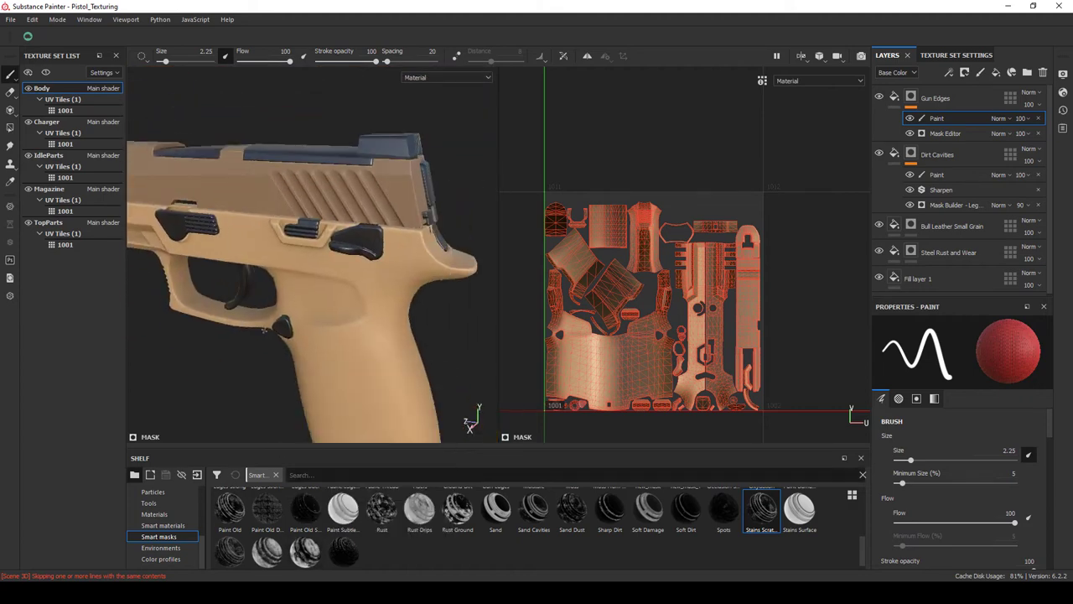
pyautogui.moveTo(265, 329); pyautogui.dragTo(277, 265)
# Switch to the TopParts texture set and filter shelf materials by 'metal'.
pyautogui.click(48, 222)
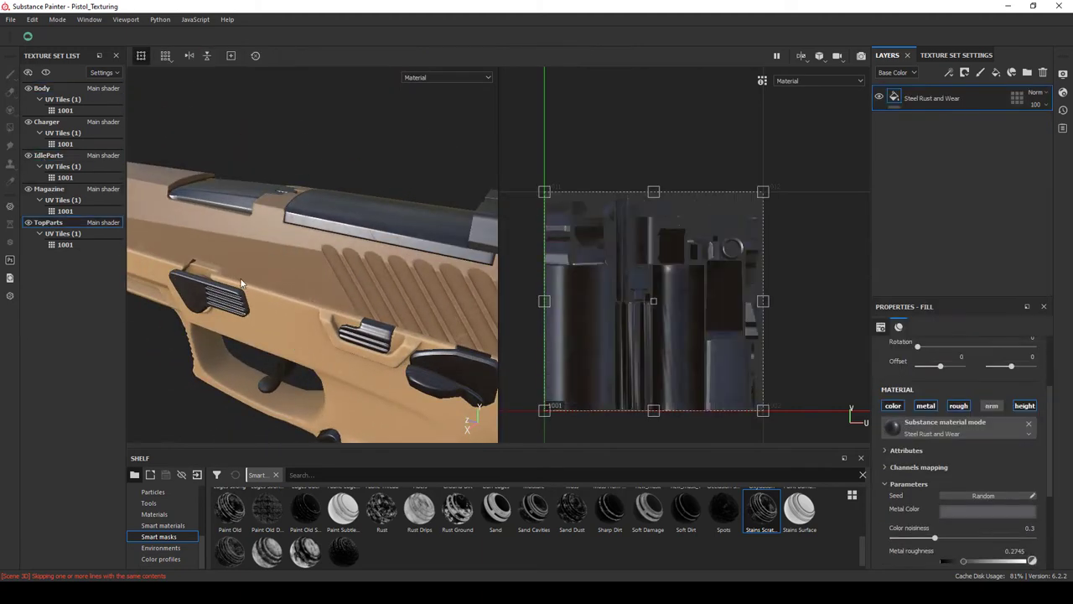
pyautogui.click(154, 514)
pyautogui.click(319, 475)
pyautogui.write('metal')
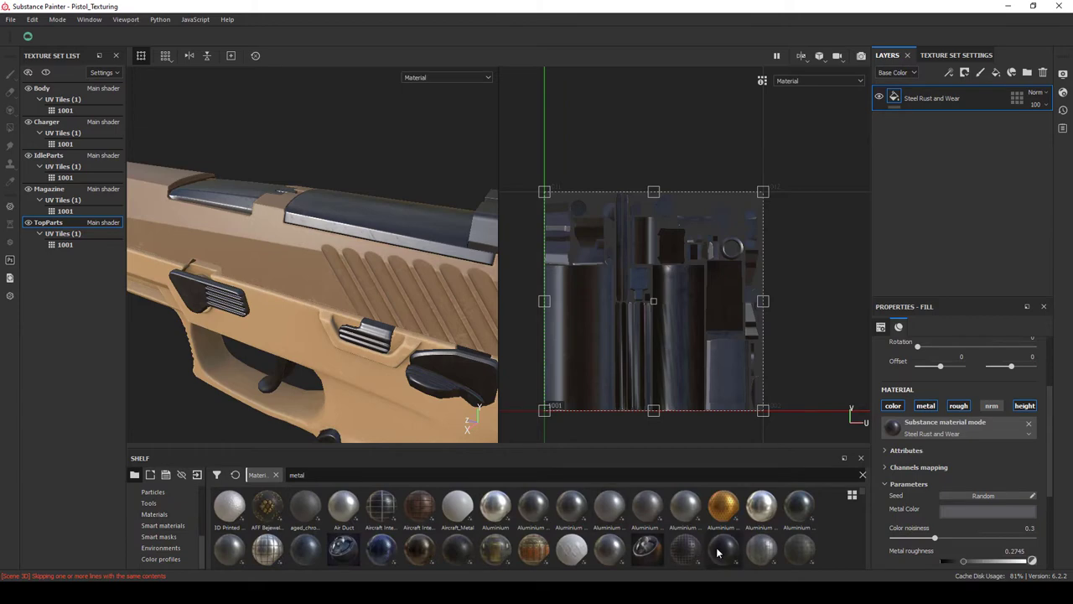
pyautogui.scroll(-3)
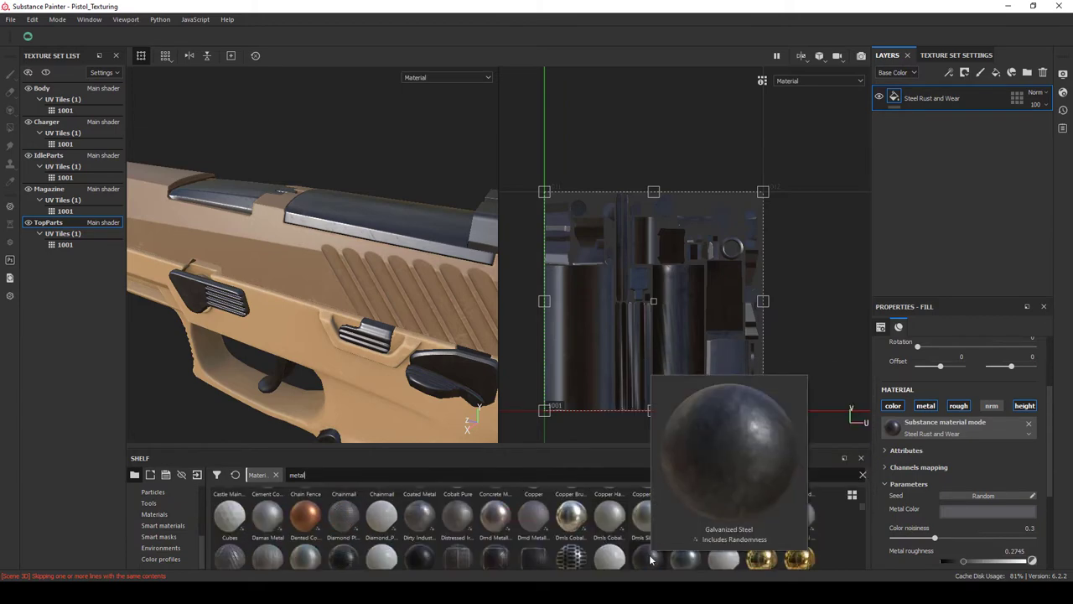
# Try Galvanized Steel and Metal used as fill layers, undoing each.
pyautogui.moveTo(651, 559); pyautogui.dragTo(352, 252)
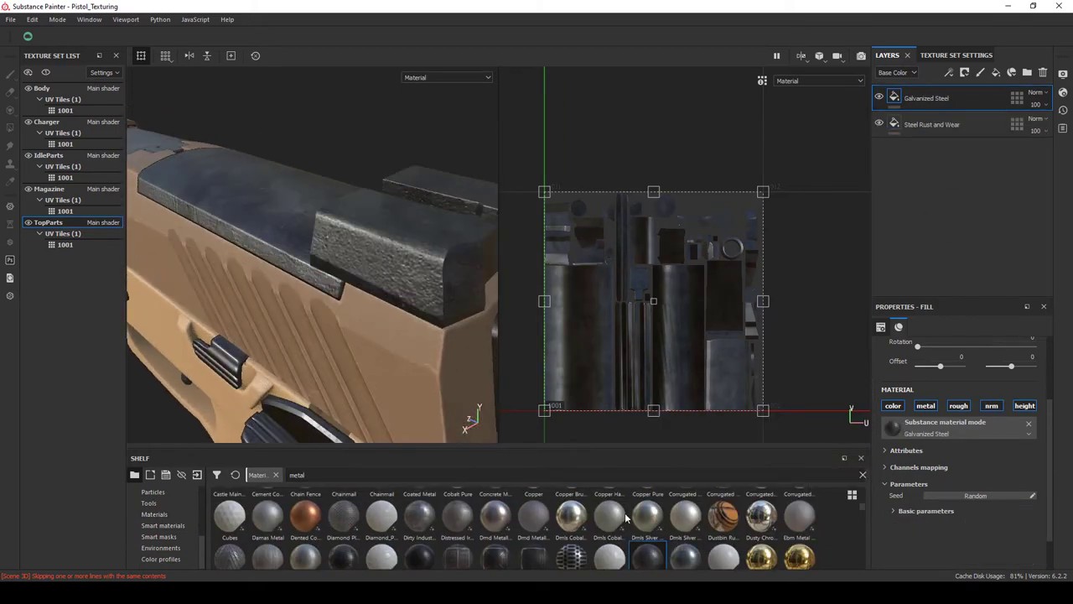
pyautogui.hotkey('ctrl', 'z')
pyautogui.scroll(-3)
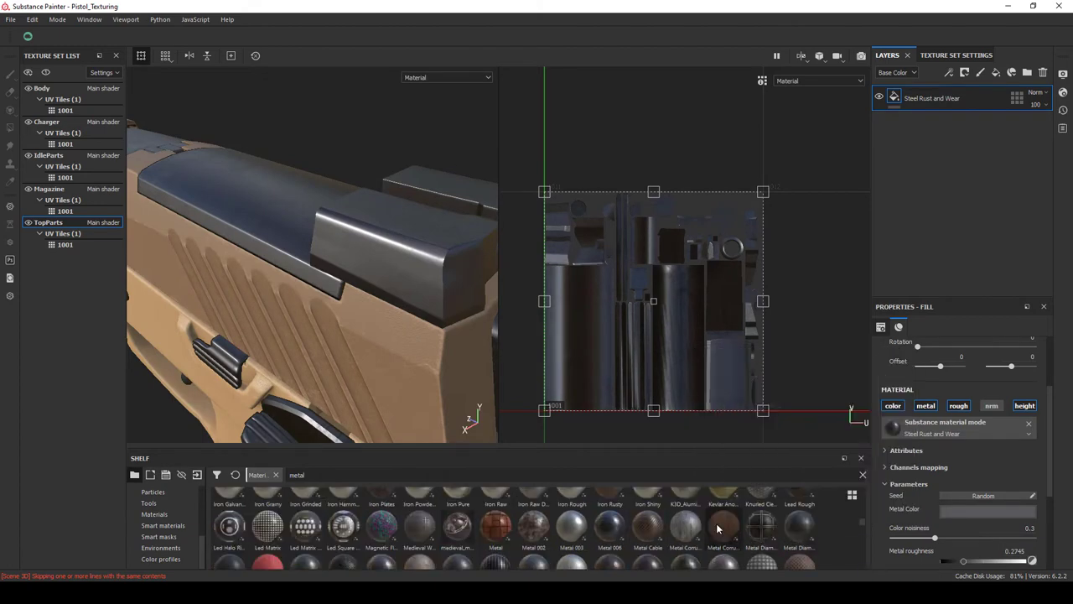
pyautogui.scroll(-3)
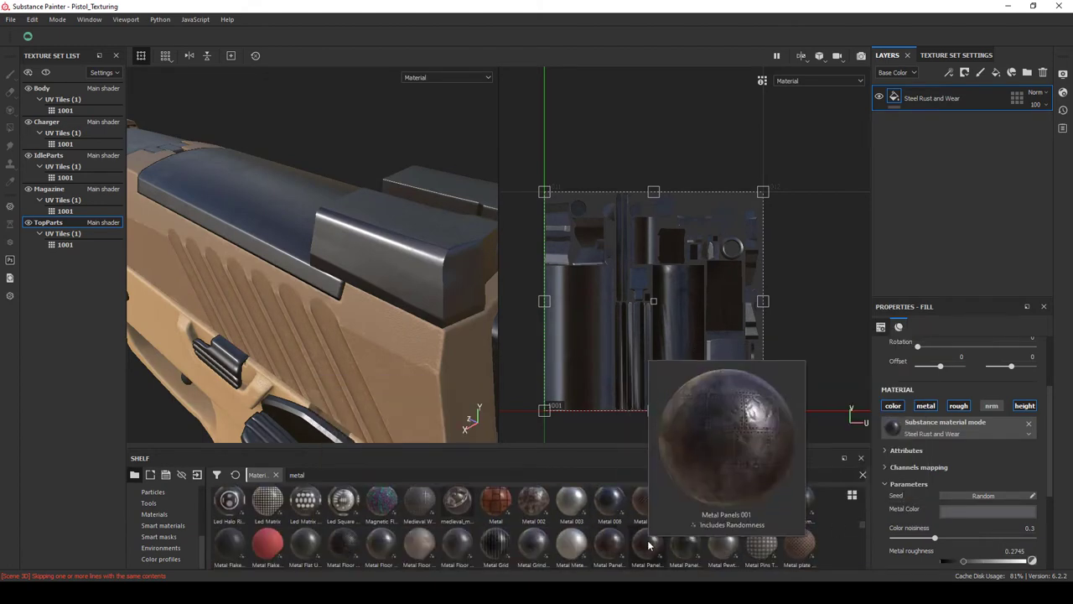
pyautogui.scroll(-3)
pyautogui.scroll(-3)
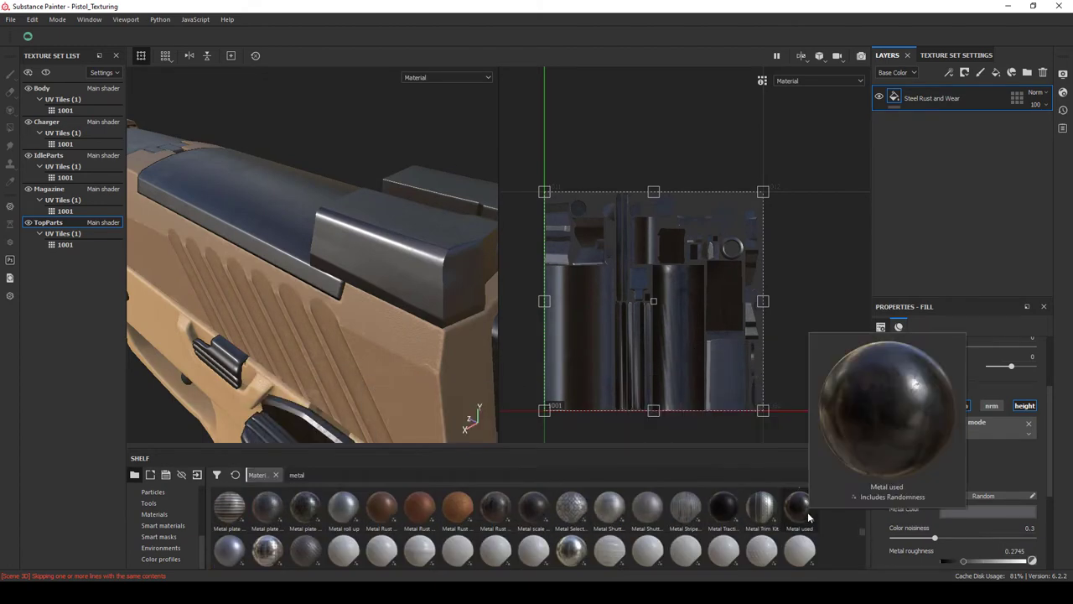
pyautogui.moveTo(809, 517); pyautogui.dragTo(404, 271)
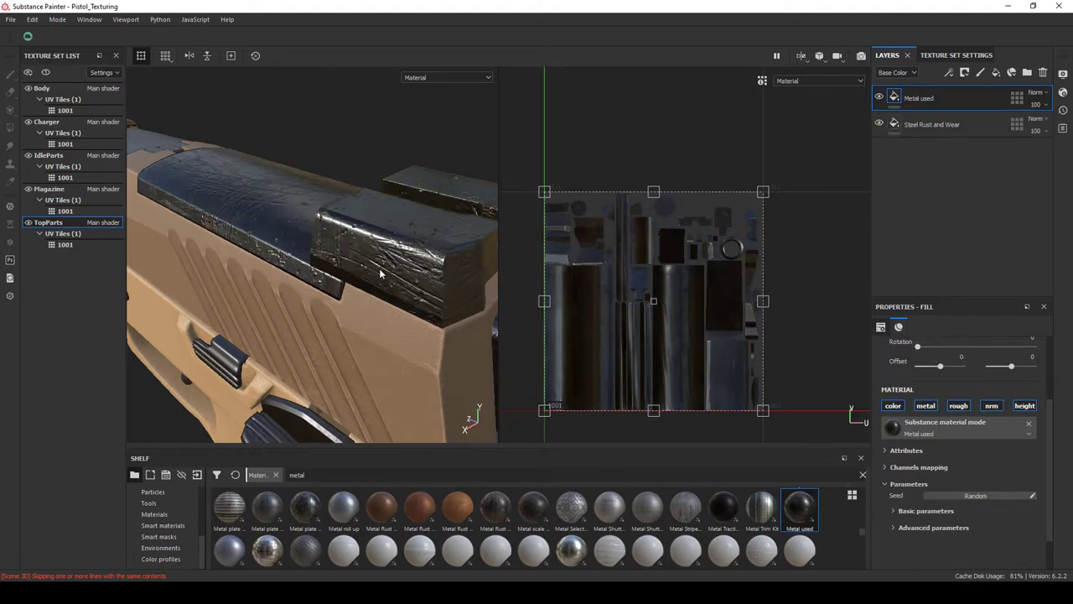
pyautogui.hotkey('ctrl', 'z')
pyautogui.scroll(-3)
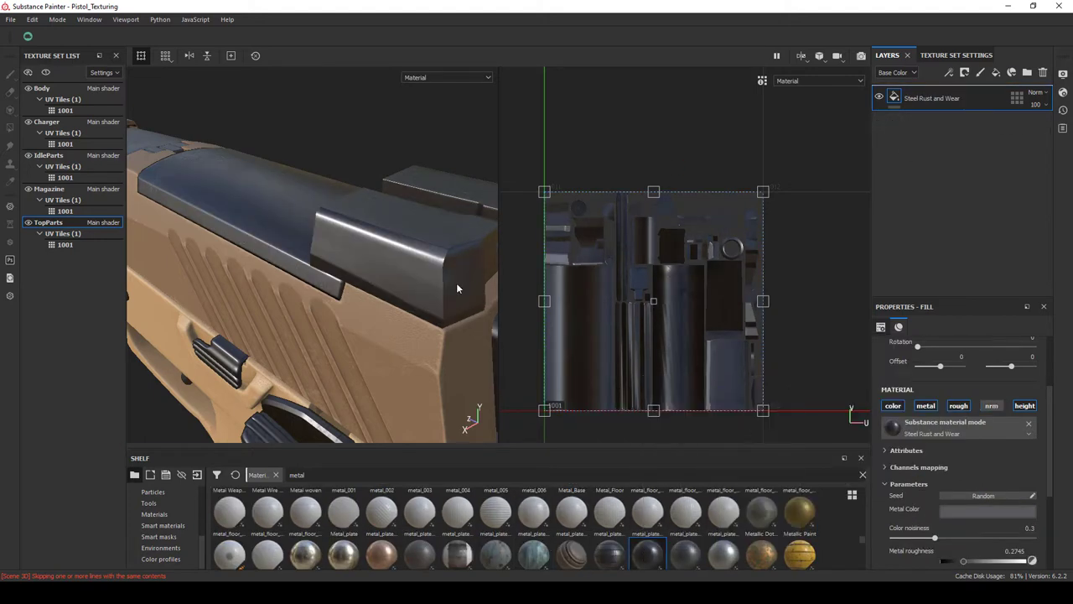
# Try Oxidized Aluminium with trial smart masks on the slide, then delete it.
pyautogui.moveTo(686, 553); pyautogui.dragTo(684, 174)
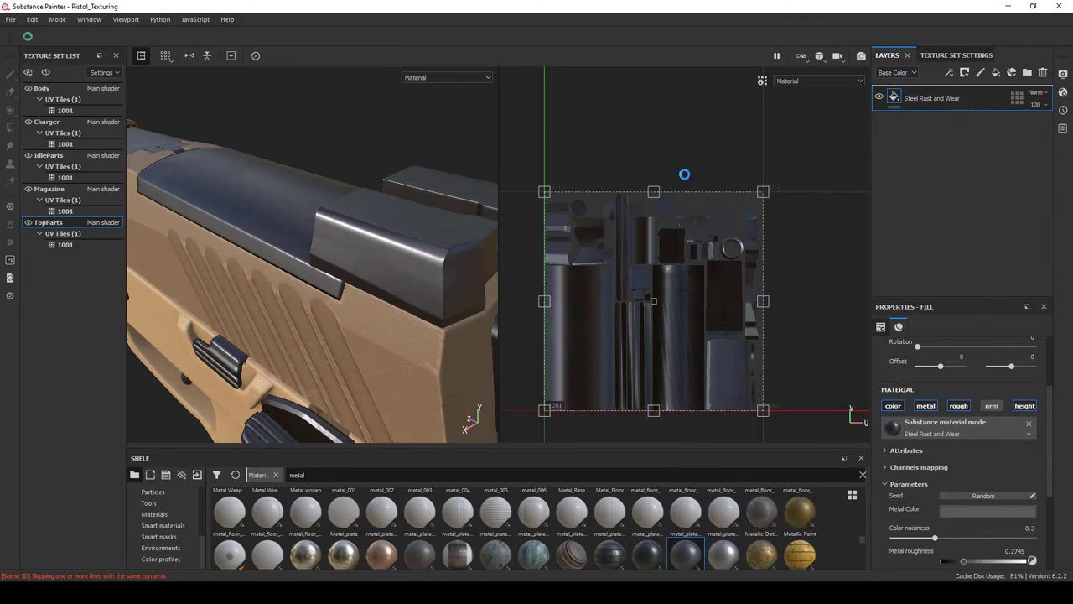
pyautogui.moveTo(394, 252); pyautogui.dragTo(320, 289)
pyautogui.click(159, 536)
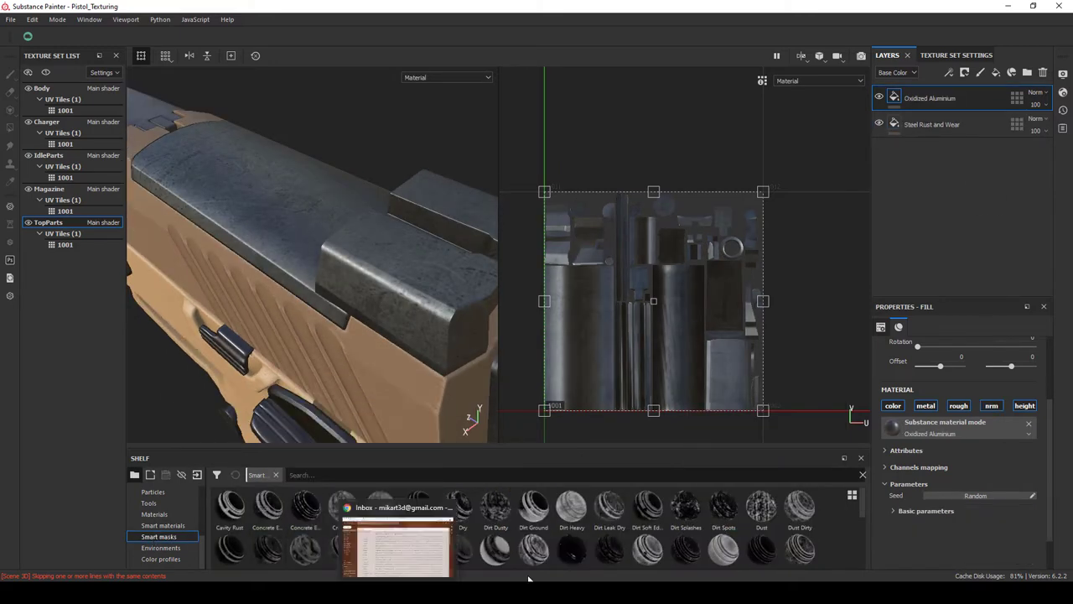
pyautogui.moveTo(420, 507); pyautogui.dragTo(790, 156)
pyautogui.moveTo(912, 103); pyautogui.dragTo(914, 101)
pyautogui.hotkey('ctrl', 'z')
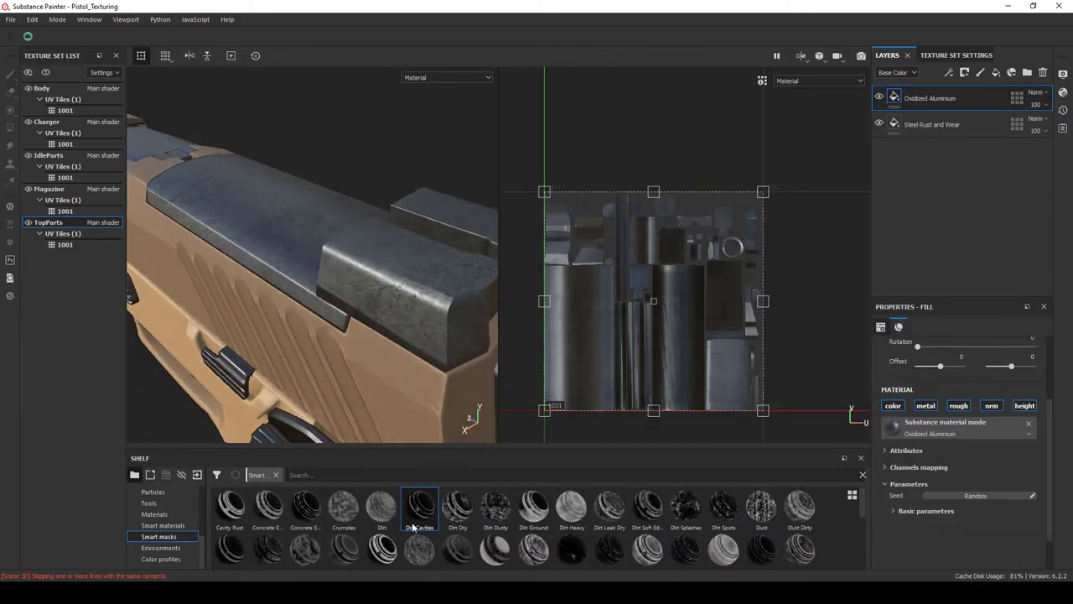
pyautogui.moveTo(451, 540); pyautogui.dragTo(914, 100)
pyautogui.hotkey('ctrl', 'z')
pyautogui.scroll(-3)
pyautogui.press('Delete')
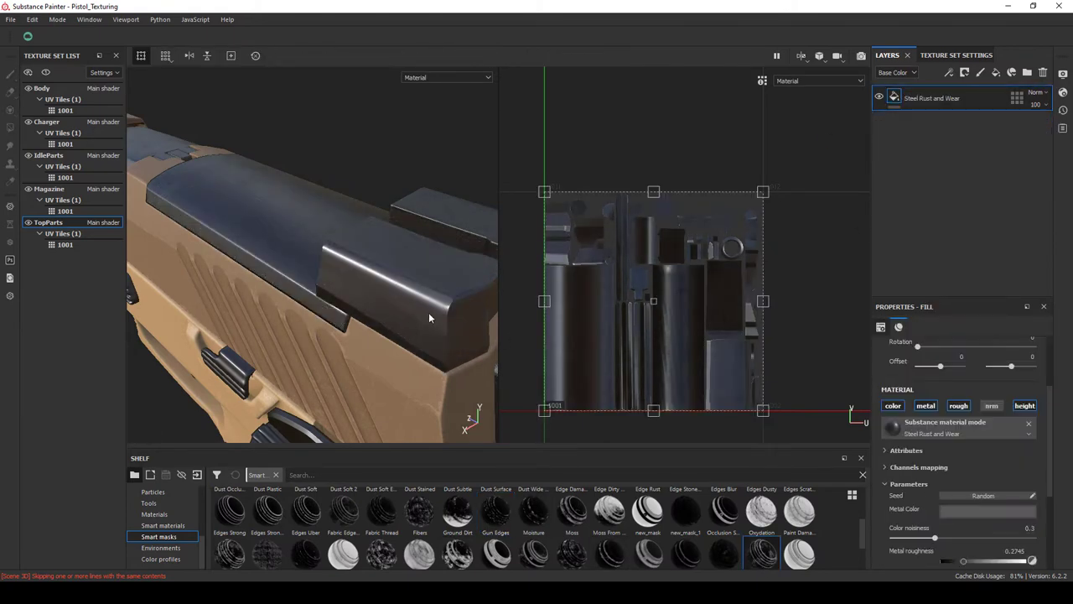
# List the metal materials in the shelf again.
pyautogui.click(154, 514)
pyautogui.click(318, 474)
pyautogui.write('metal')
pyautogui.moveTo(229, 501)
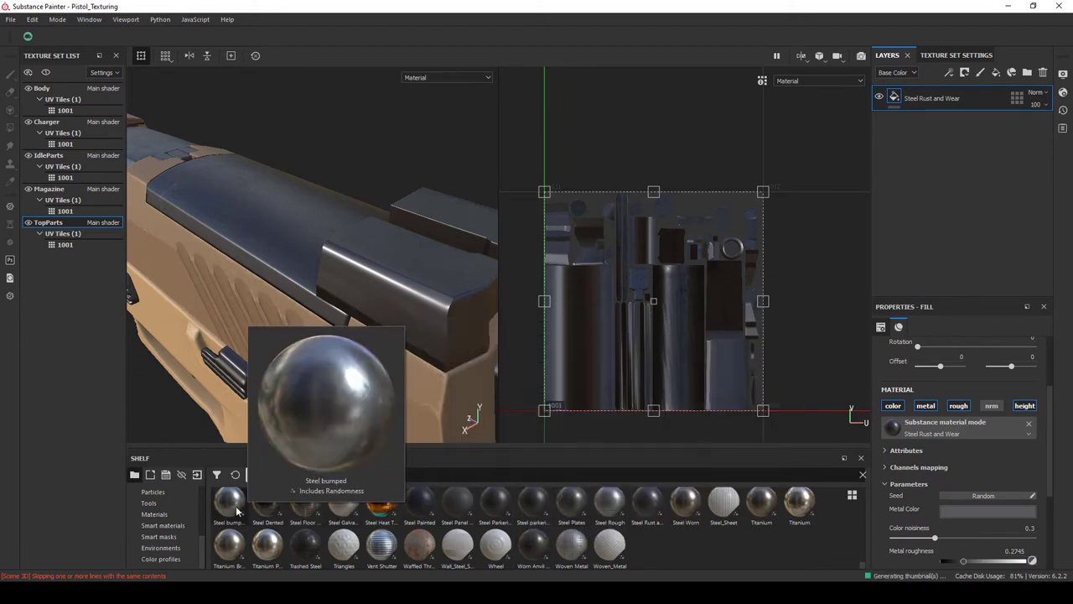
pyautogui.scroll(3)
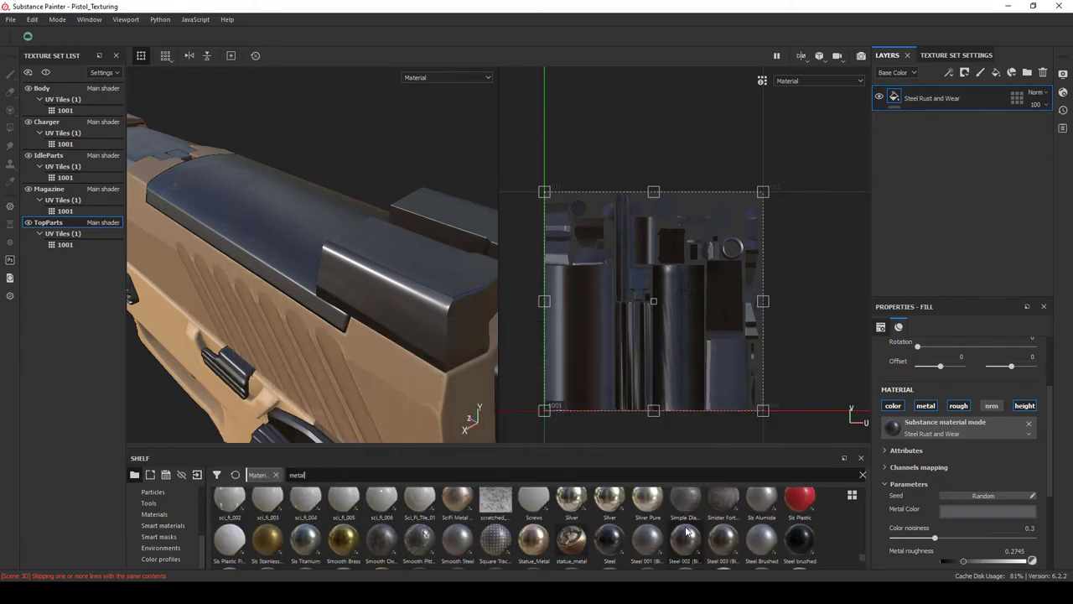
# Add Steel 003 as a fill layer and give it the Soft Dirt smart mask.
pyautogui.moveTo(724, 539); pyautogui.dragTo(973, 105)
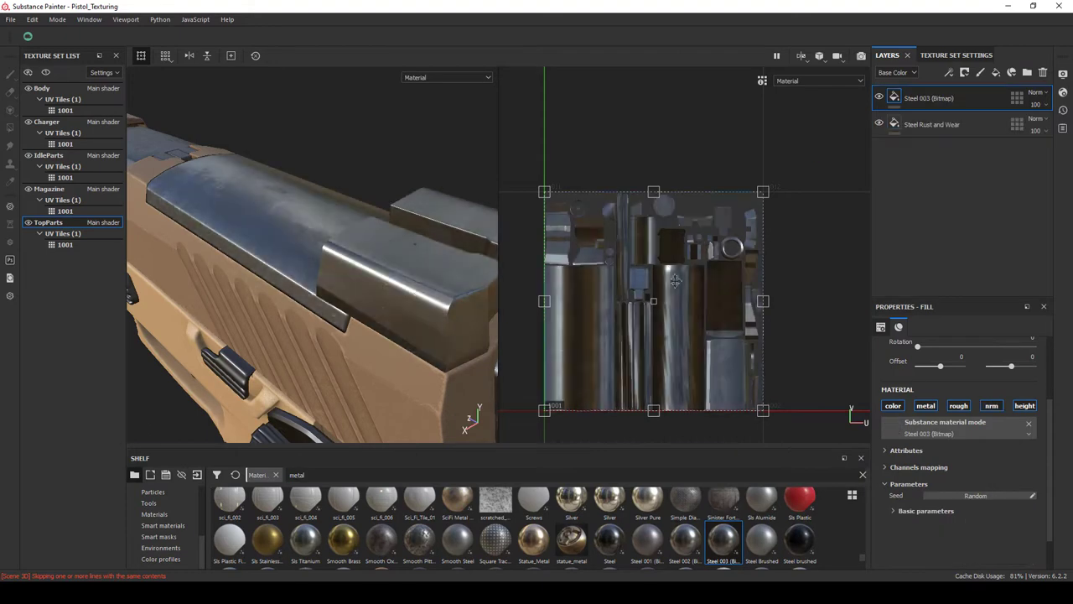
pyautogui.click(158, 536)
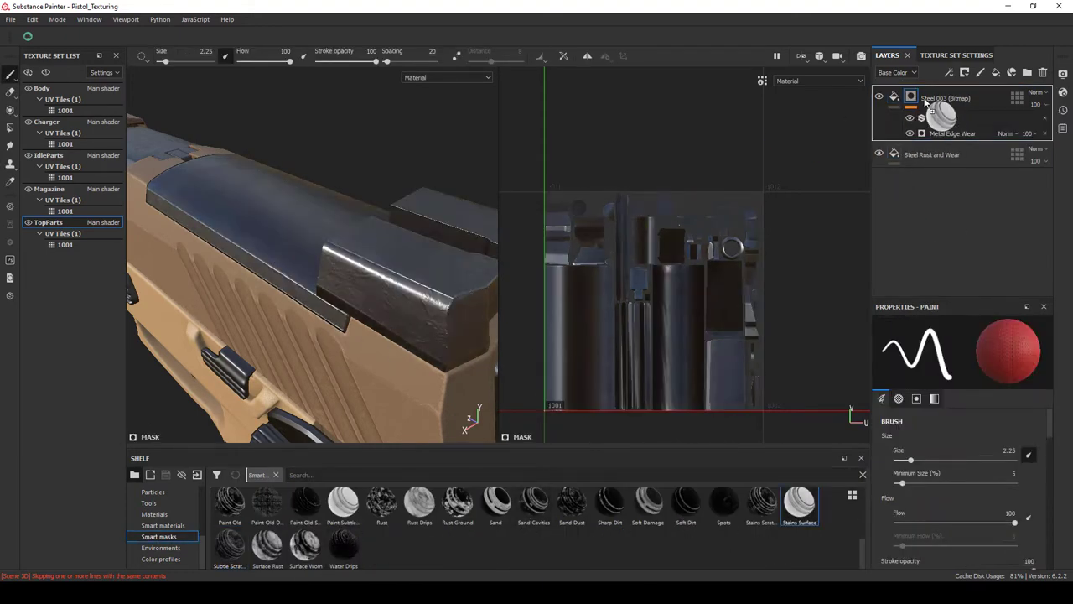
pyautogui.moveTo(927, 101); pyautogui.dragTo(929, 99)
pyautogui.moveTo(334, 315); pyautogui.dragTo(361, 301)
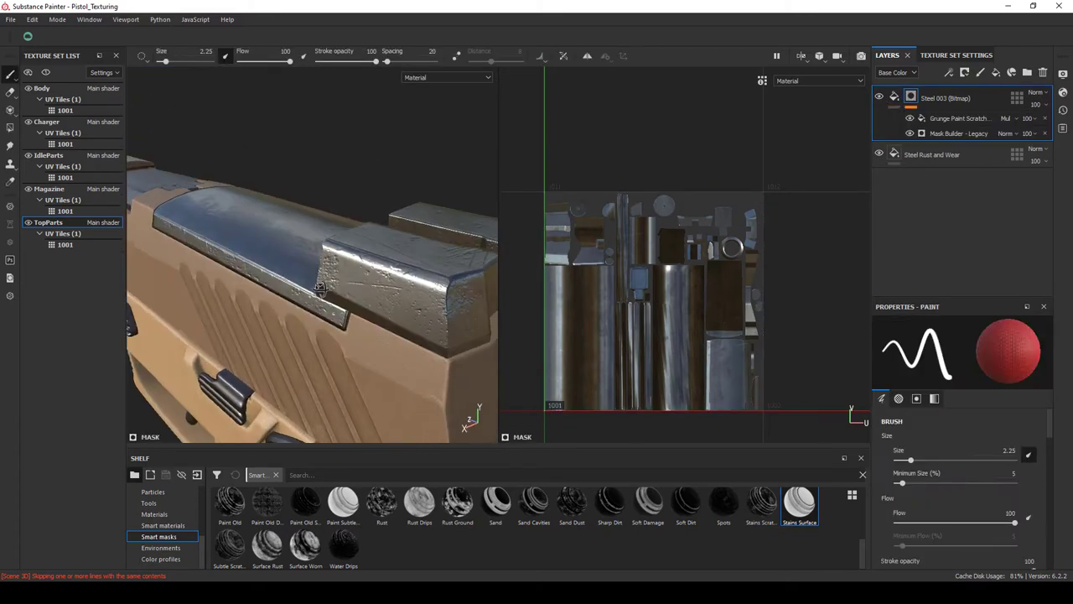
pyautogui.moveTo(686, 503); pyautogui.dragTo(923, 99)
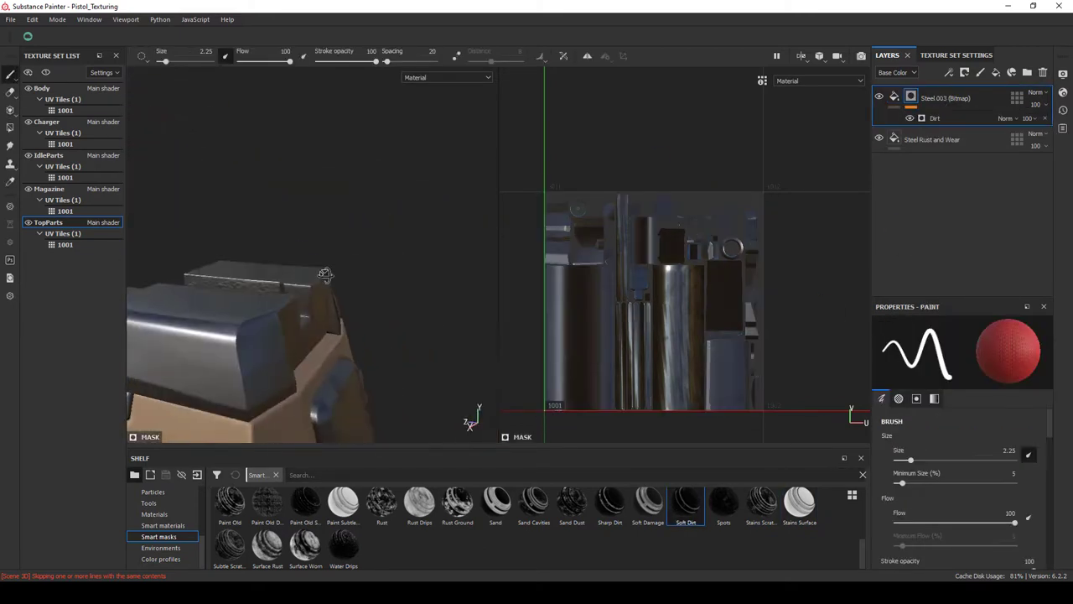
pyautogui.scroll(3)
pyautogui.scroll(3)
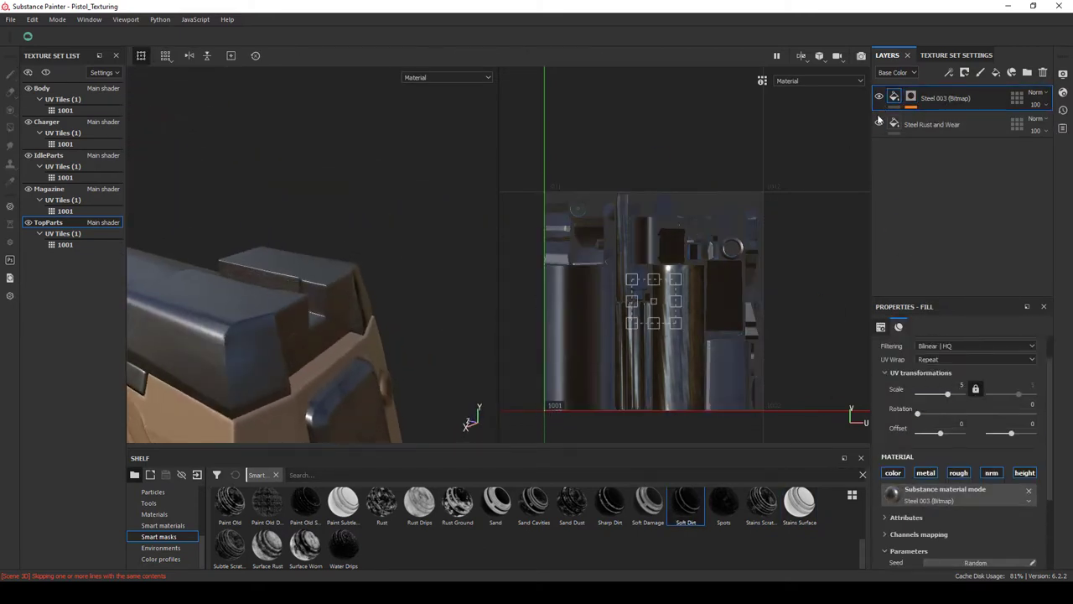
pyautogui.click(912, 98)
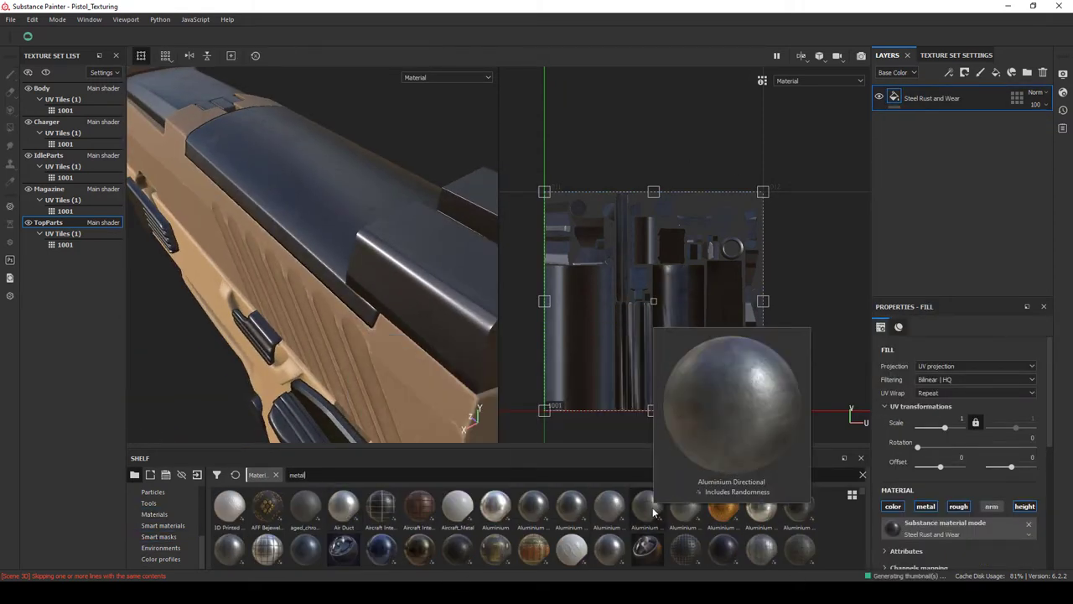
pyautogui.scroll(-3)
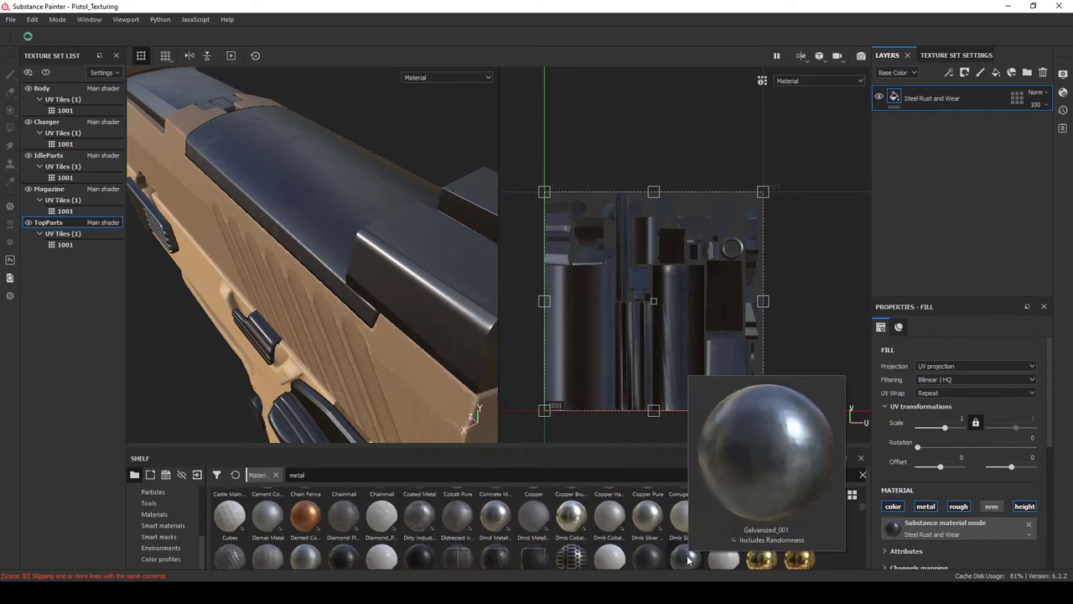
pyautogui.scroll(-3)
# Try Metal 003 as a fill layer with finer tiling, then undo it.
pyautogui.moveTo(571, 527); pyautogui.dragTo(923, 107)
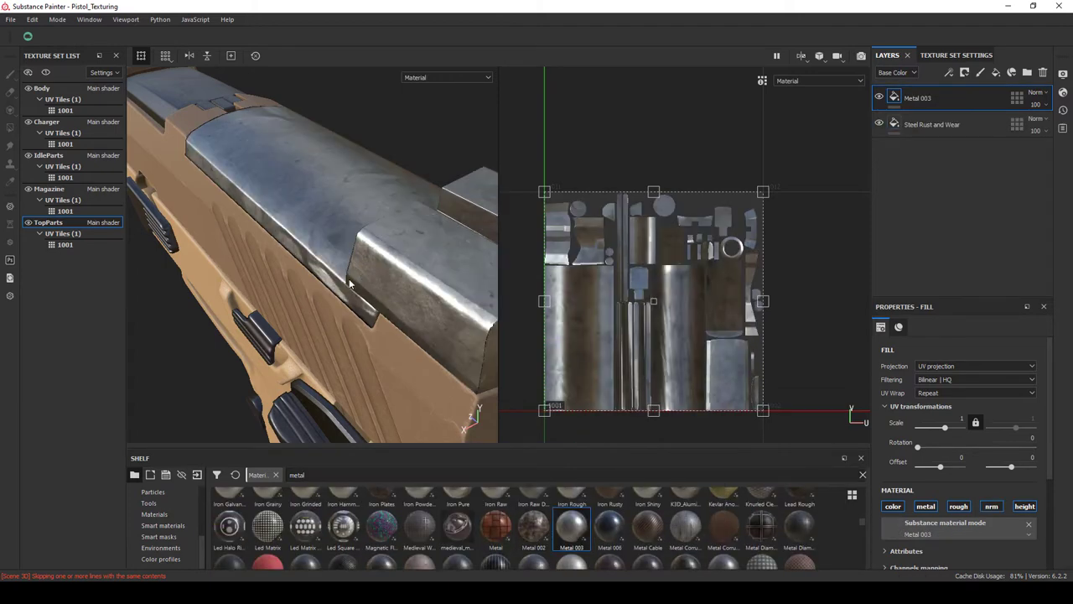
pyautogui.moveTo(351, 286); pyautogui.dragTo(361, 218)
pyautogui.moveTo(945, 427); pyautogui.dragTo(961, 427)
pyautogui.hotkey('ctrl', 'z')
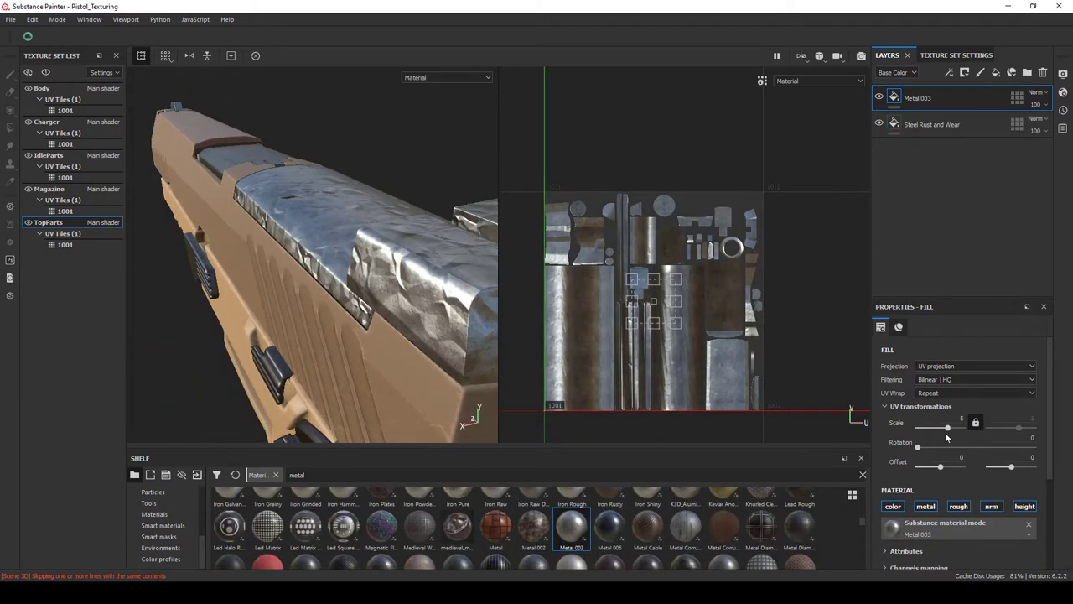
pyautogui.hotkey('ctrl', 'z')
pyautogui.scroll(-3)
pyautogui.scroll(-3)
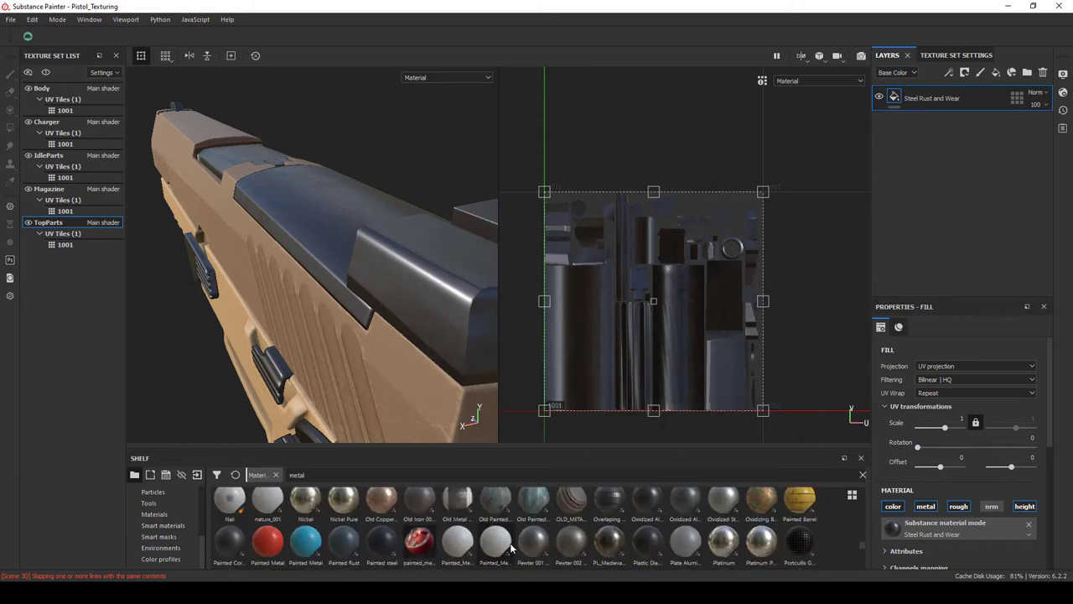
# Discard PL_Medieval_Metal_01 and add Pewter 001 as the fill layer with UV scale 3.
pyautogui.moveTo(610, 541); pyautogui.dragTo(931, 99)
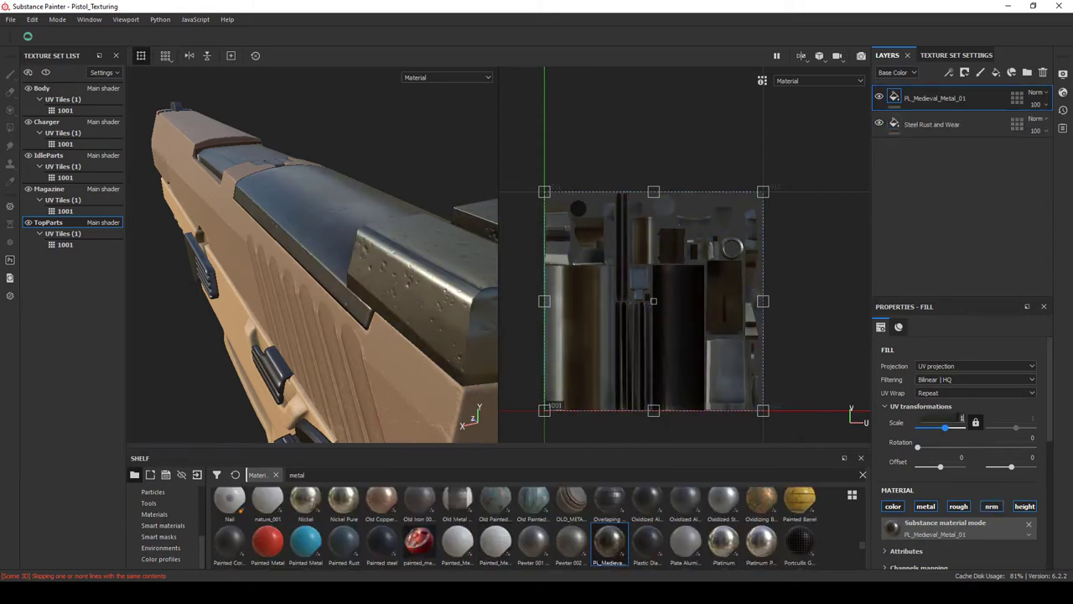
pyautogui.hotkey('ctrl', 'z')
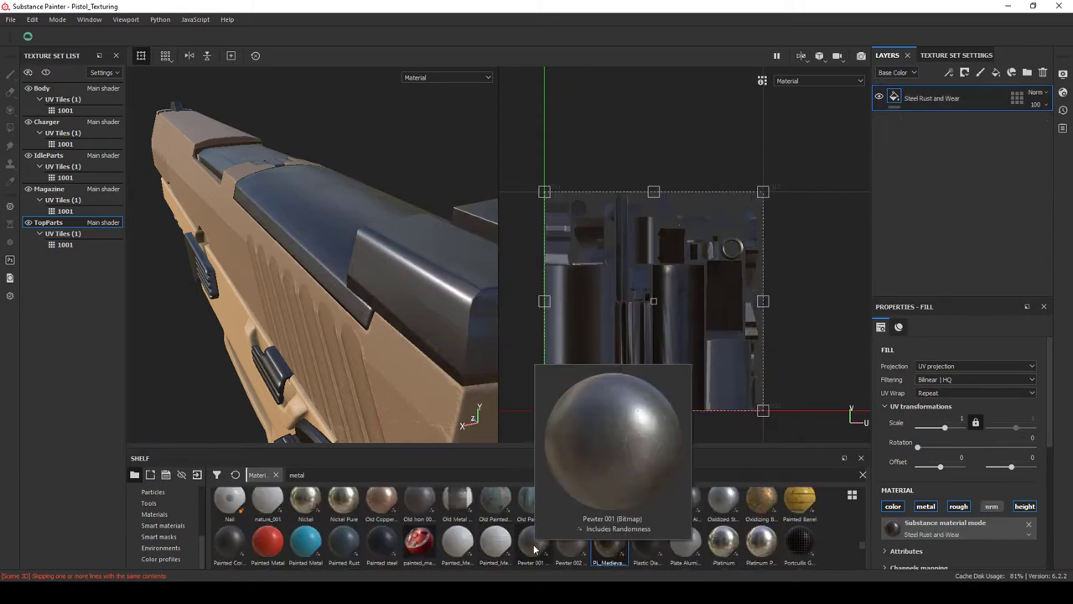
pyautogui.moveTo(533, 541); pyautogui.dragTo(930, 105)
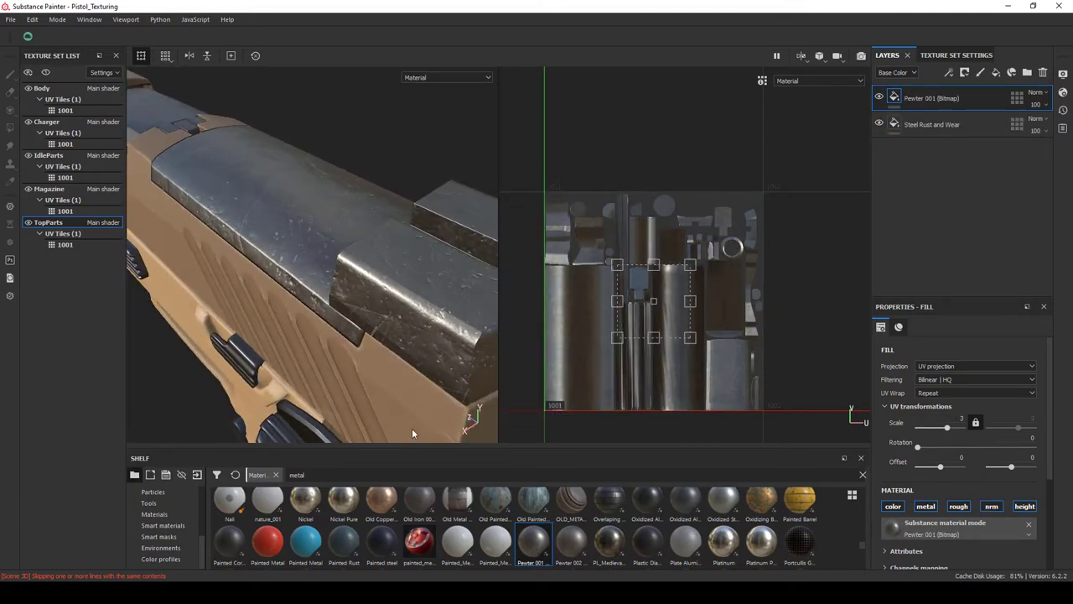
pyautogui.click(159, 536)
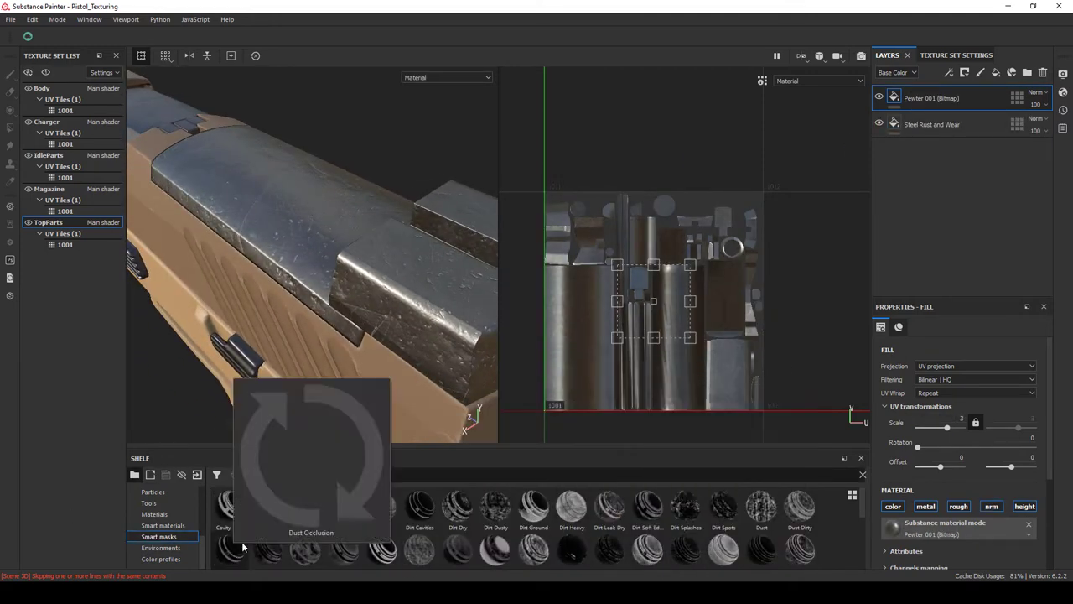
pyautogui.moveTo(648, 550); pyautogui.dragTo(880, 123)
pyautogui.click(337, 474)
pyautogui.write('metal')
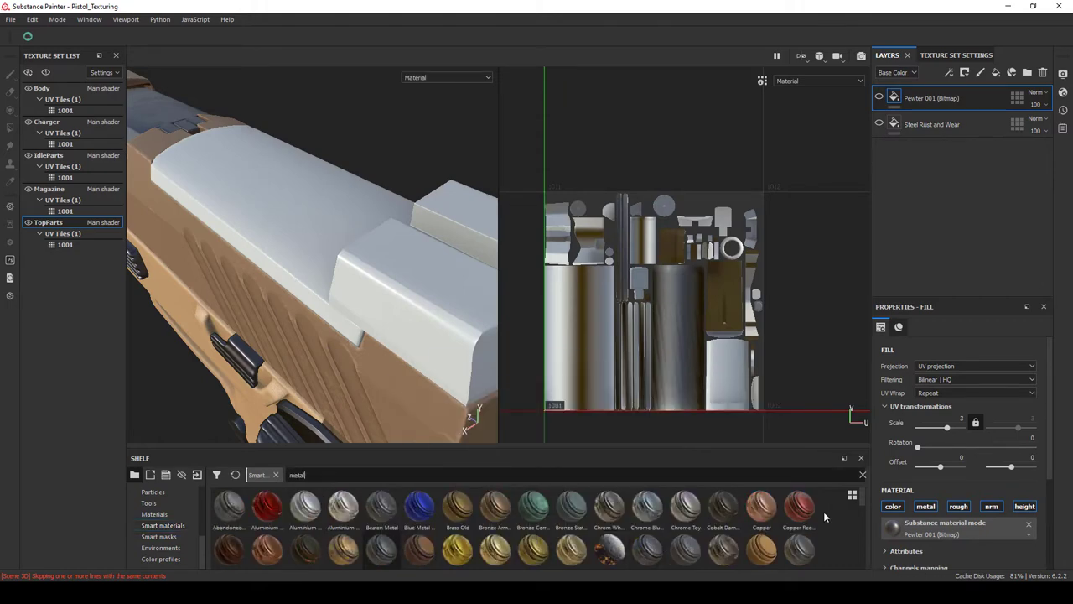
pyautogui.scroll(-3)
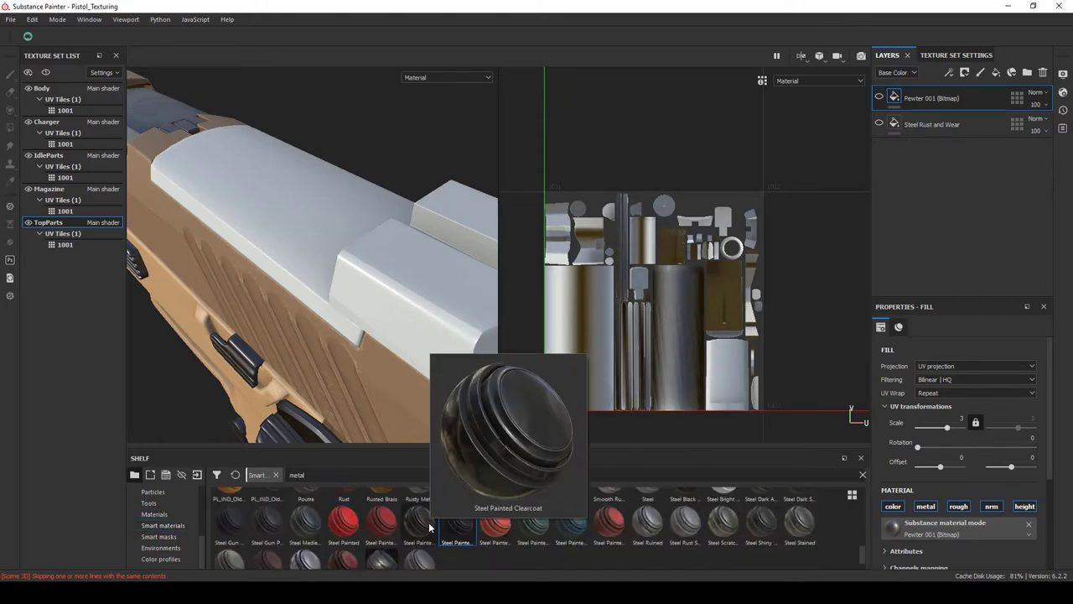
pyautogui.moveTo(761, 521); pyautogui.dragTo(931, 98)
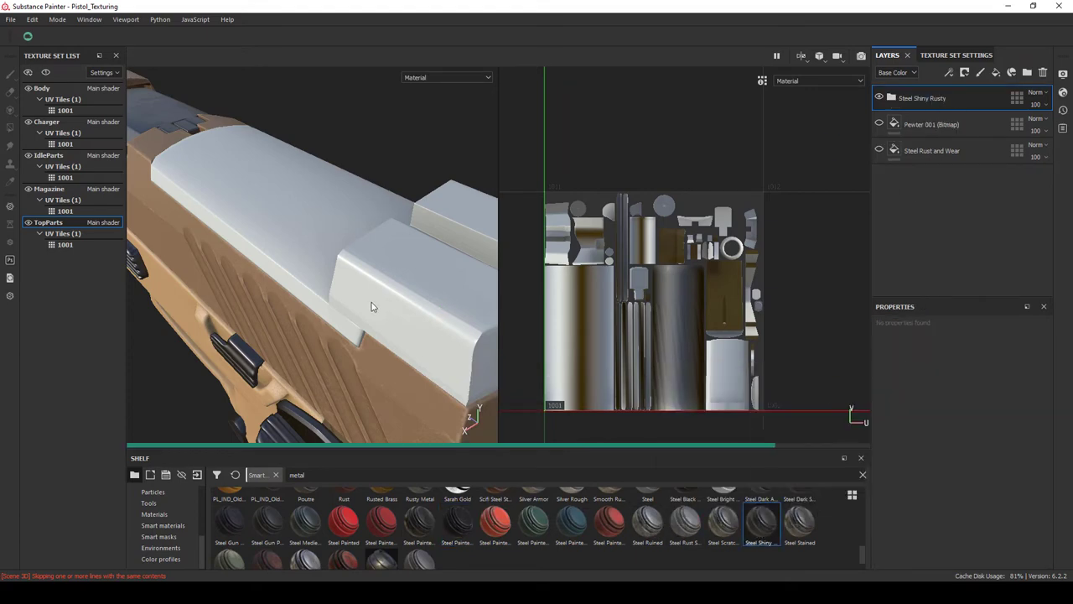
pyautogui.moveTo(352, 252); pyautogui.dragTo(312, 288)
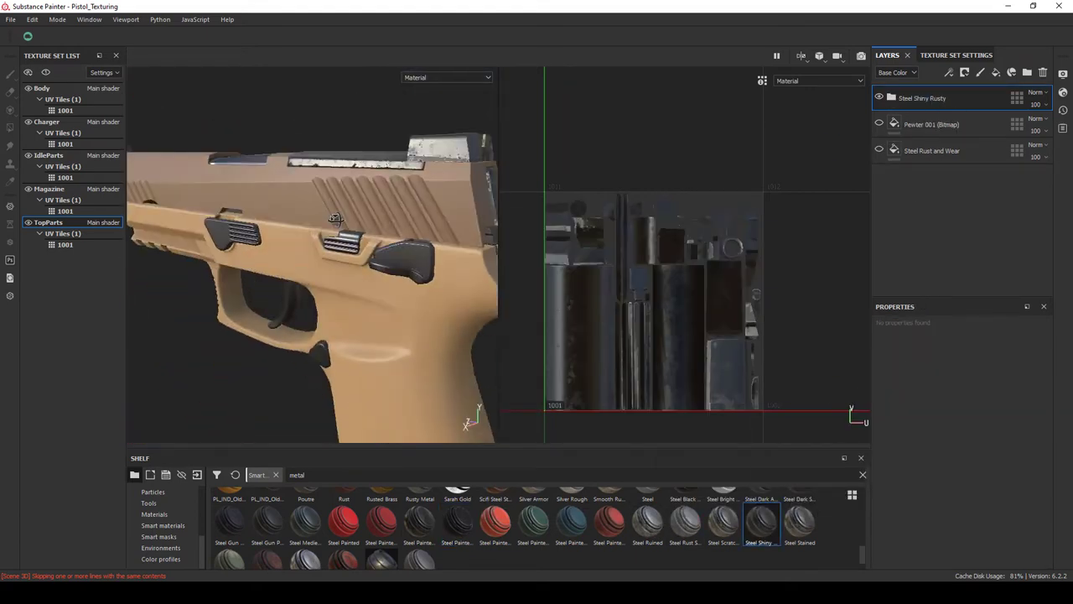
pyautogui.moveTo(216, 261); pyautogui.dragTo(231, 172)
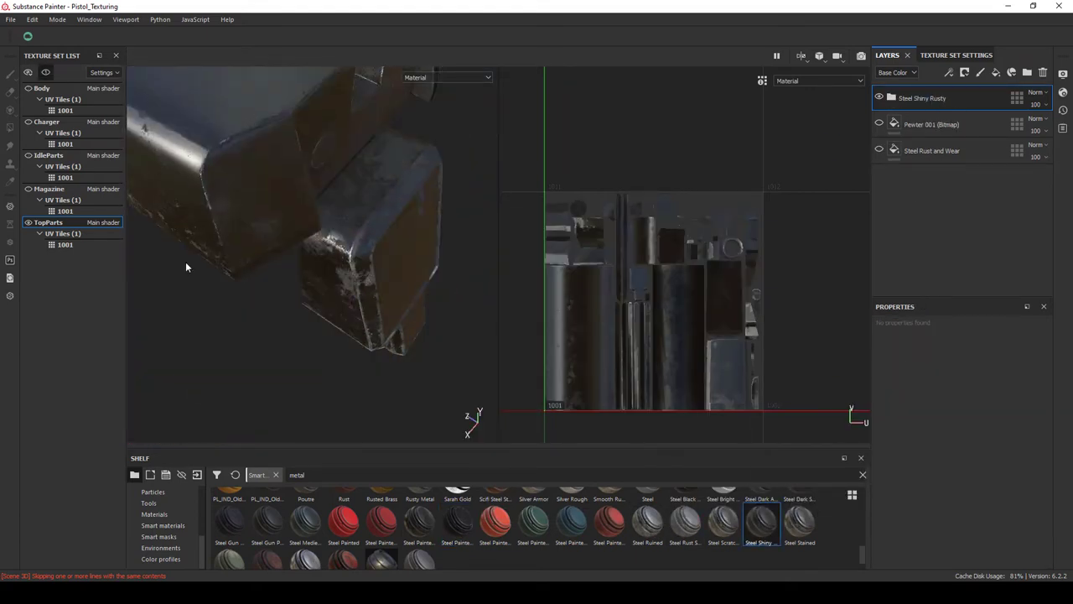
pyautogui.moveTo(187, 267); pyautogui.dragTo(389, 327)
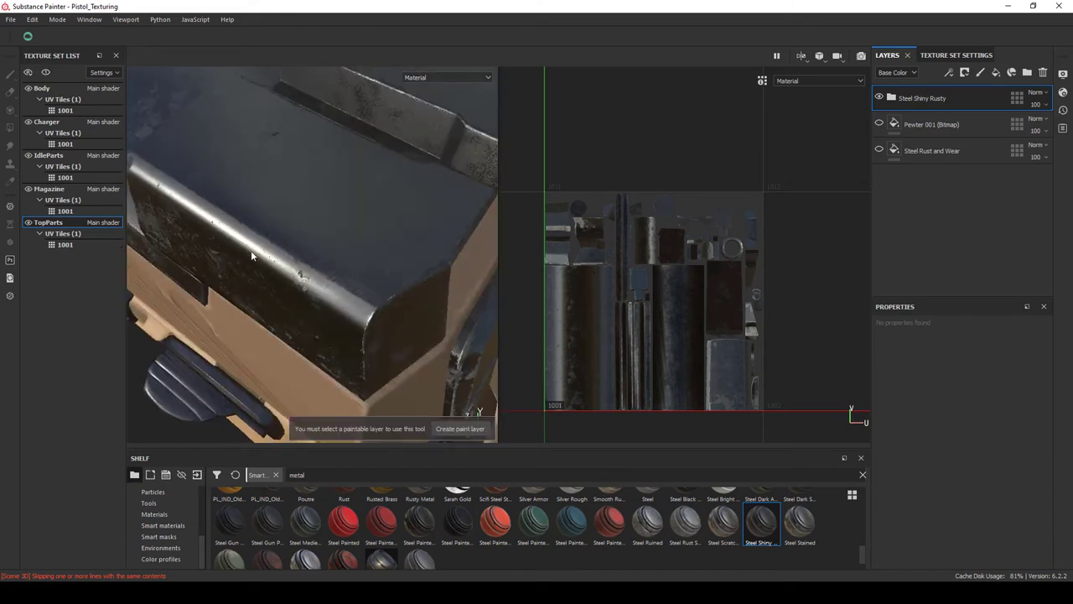
pyautogui.moveTo(251, 252); pyautogui.dragTo(425, 340)
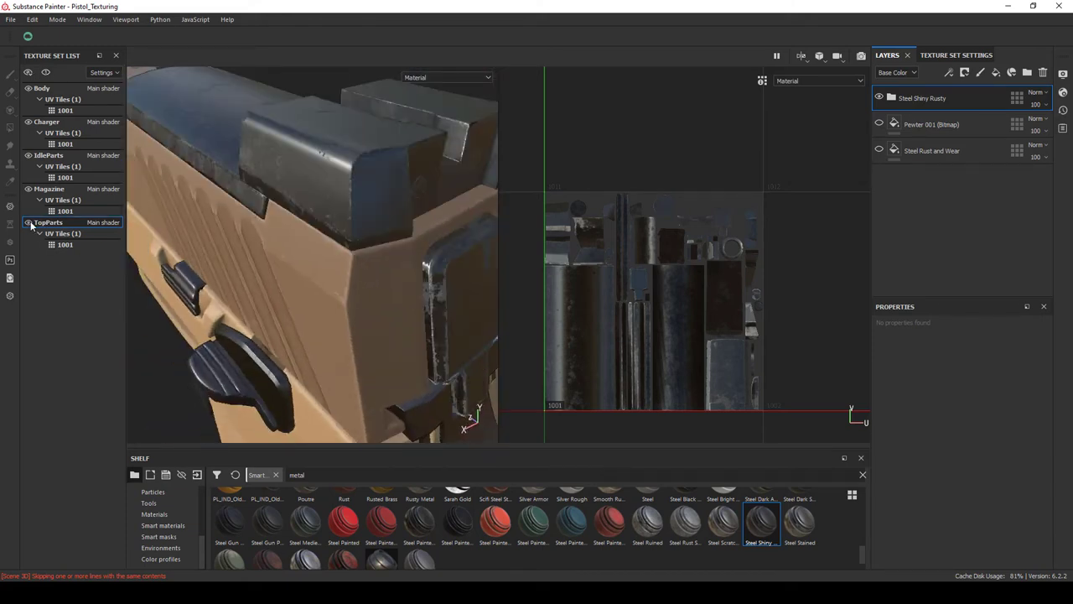
pyautogui.click(29, 222)
pyautogui.moveTo(195, 218); pyautogui.dragTo(457, 457)
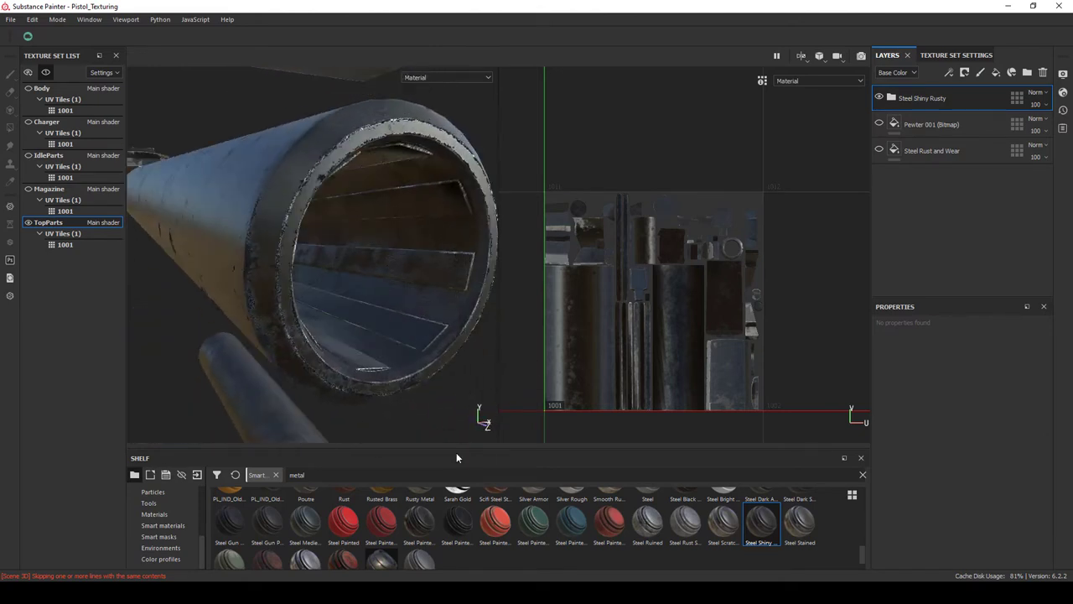
pyautogui.press('Delete')
pyautogui.scroll(-3)
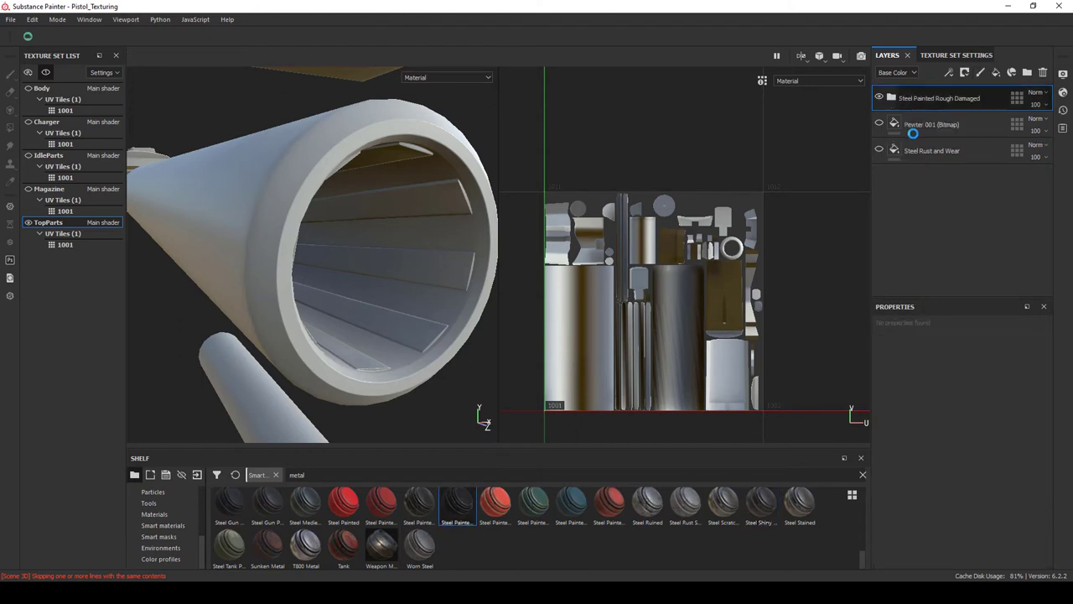
pyautogui.moveTo(417, 297); pyautogui.dragTo(470, 252)
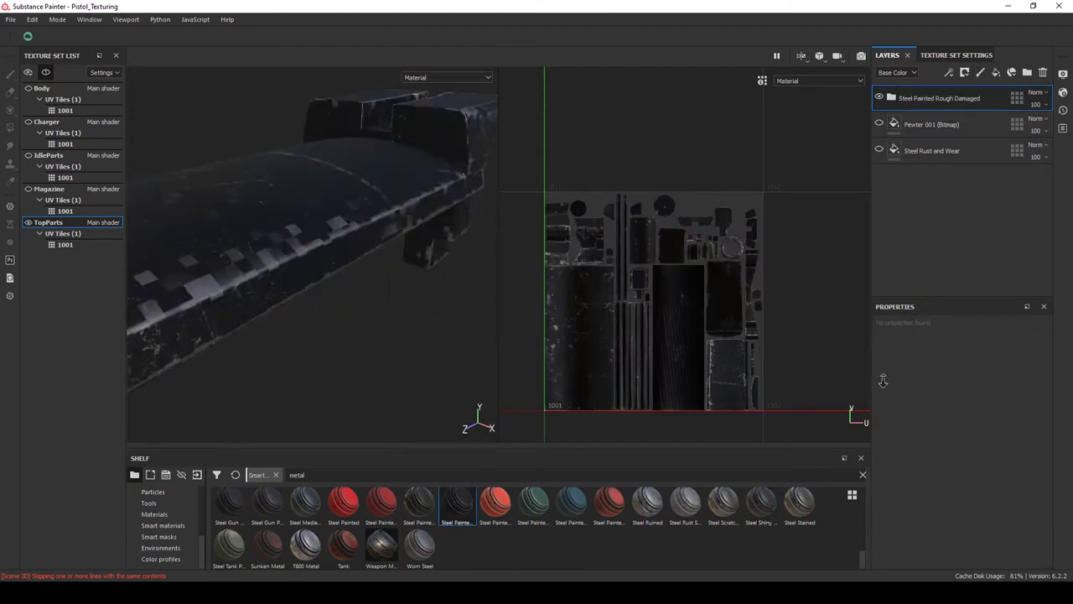
pyautogui.moveTo(306, 247); pyautogui.dragTo(402, 268)
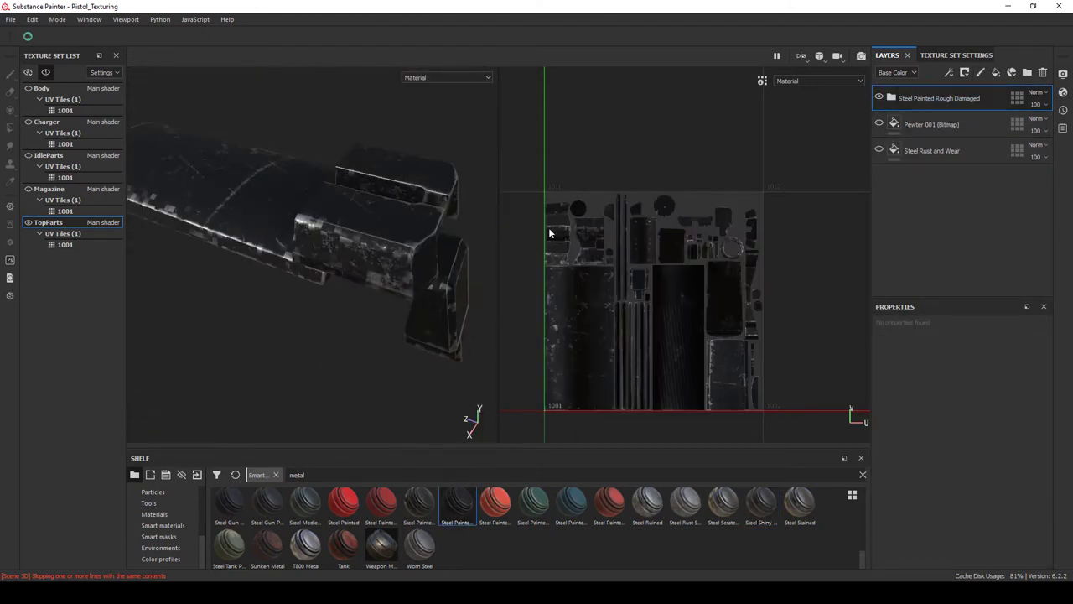
pyautogui.moveTo(495, 251); pyautogui.dragTo(394, 277)
pyautogui.press('Delete')
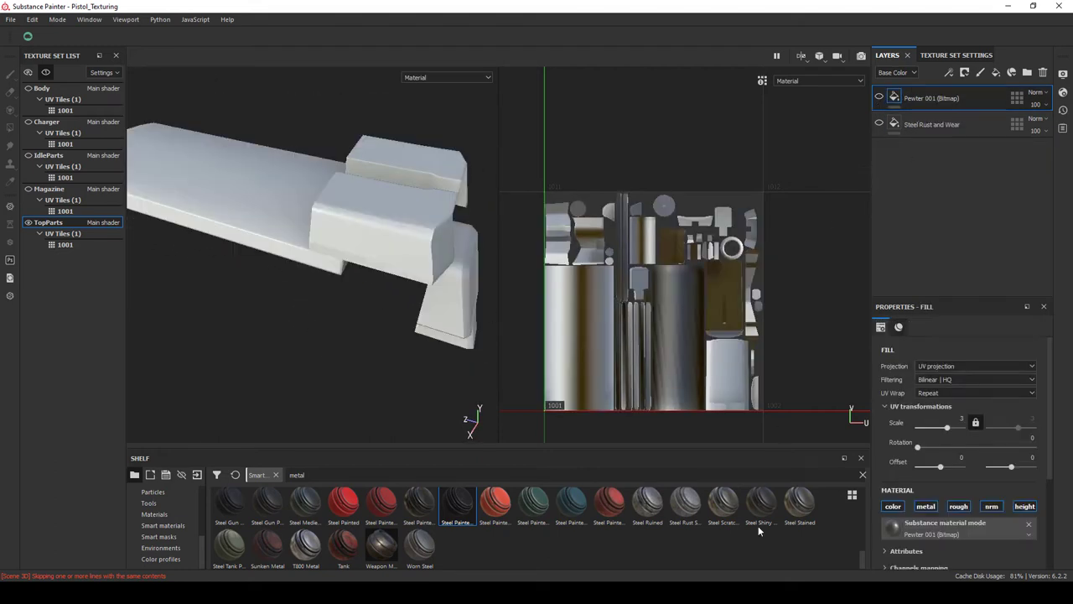
pyautogui.moveTo(922, 98); pyautogui.dragTo(921, 98)
pyautogui.moveTo(352, 251); pyautogui.dragTo(308, 239)
pyautogui.scroll(3)
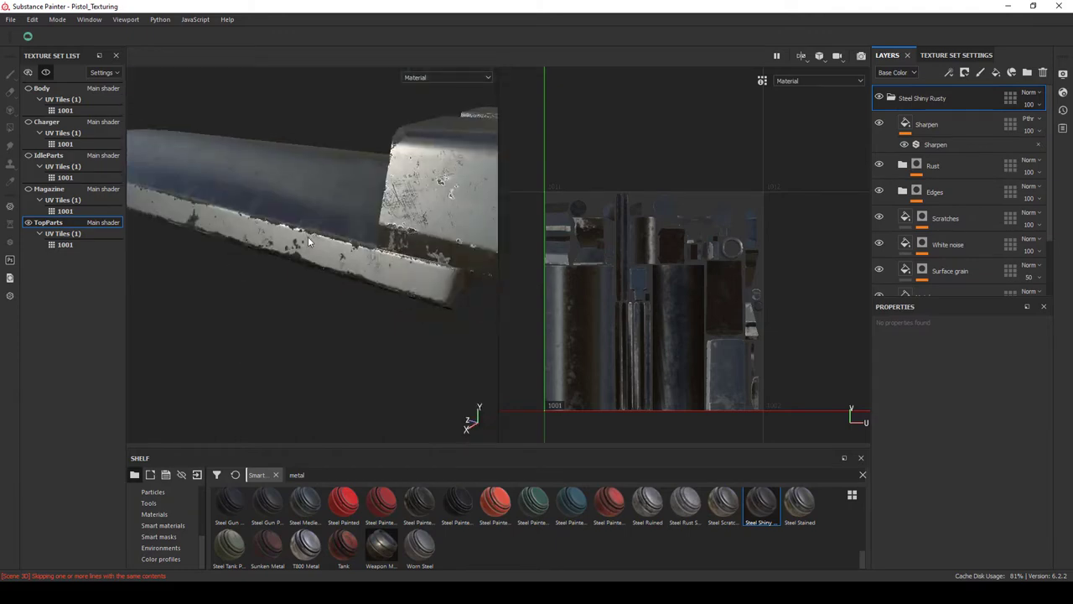
pyautogui.click(46, 74)
# Remove the Steel Shiny Rusty folder and try out smart masks on Pewter 001.
pyautogui.hotkey('ctrl', 'z')
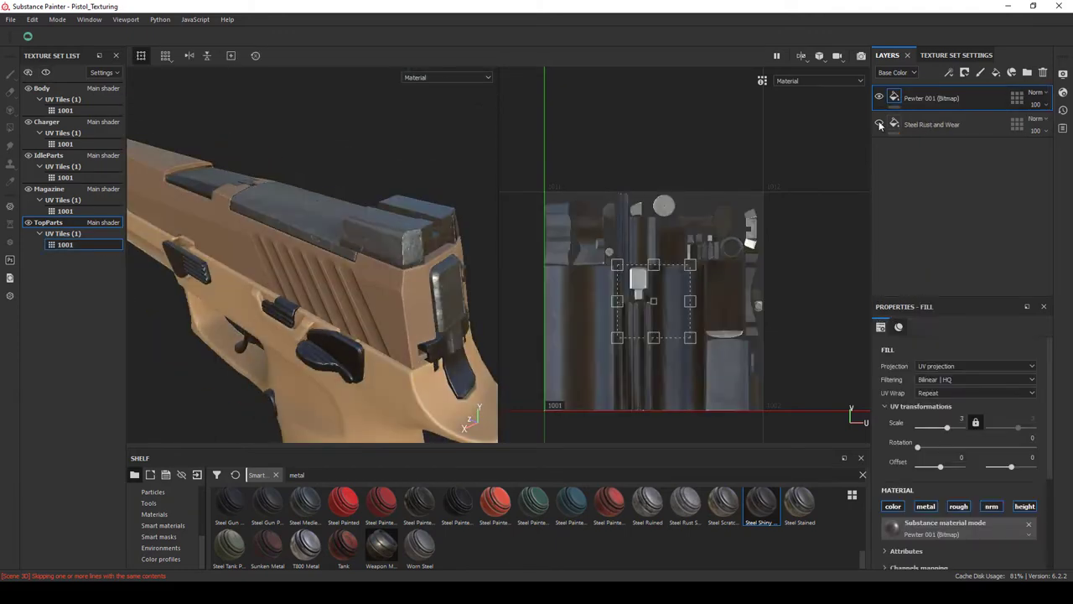
pyautogui.moveTo(352, 277); pyautogui.dragTo(302, 252)
pyautogui.click(159, 536)
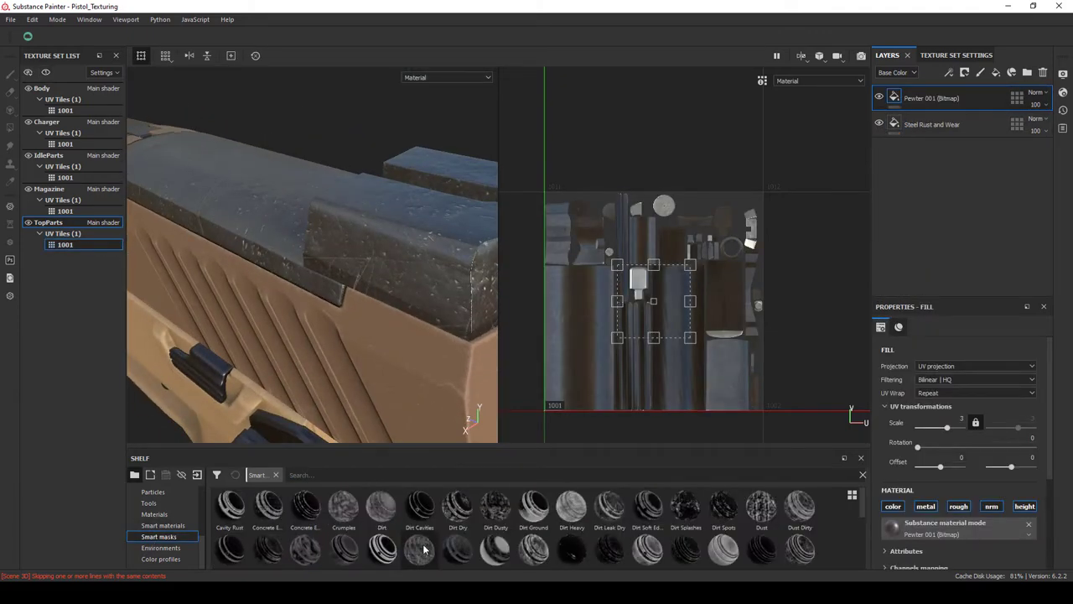
pyautogui.moveTo(382, 507); pyautogui.dragTo(420, 335)
pyautogui.hotkey('ctrl', 'z')
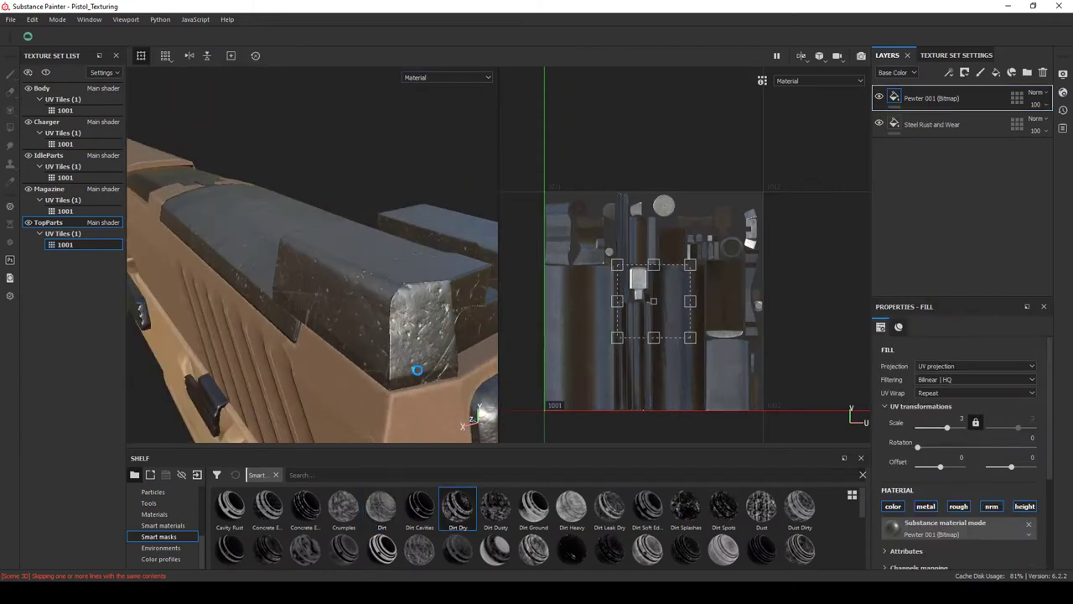
pyautogui.moveTo(921, 113); pyautogui.dragTo(922, 109)
pyautogui.moveTo(336, 293); pyautogui.dragTo(377, 251)
pyautogui.hotkey('ctrl', 'z')
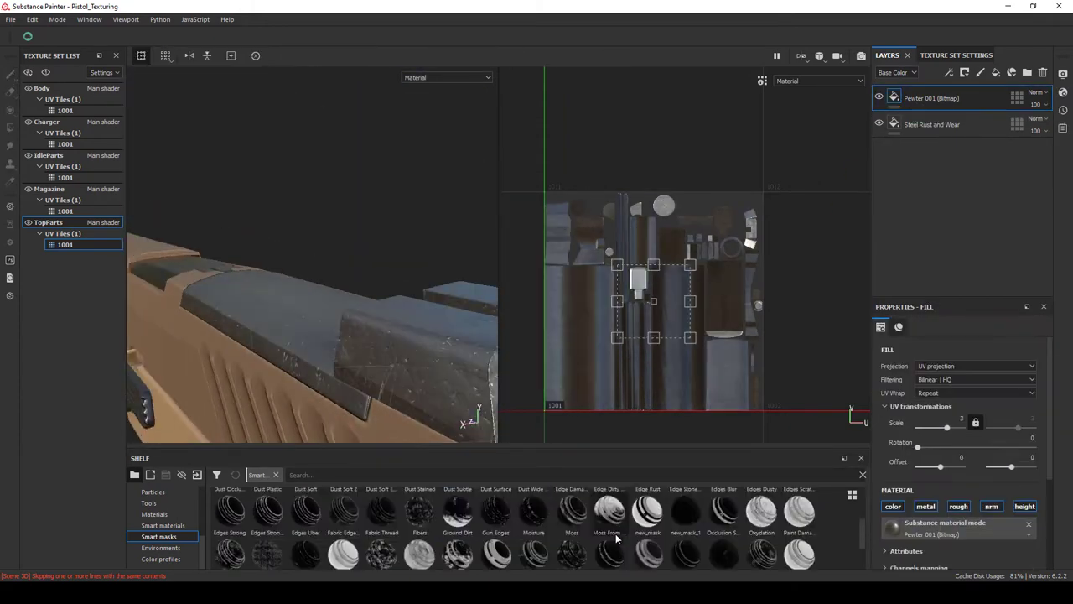
pyautogui.scroll(-3)
# Mask Pewter 001 with Stains Scratches and adjust its height position.
pyautogui.moveTo(762, 503); pyautogui.dragTo(923, 99)
pyautogui.moveTo(335, 294); pyautogui.dragTo(361, 251)
pyautogui.click(894, 97)
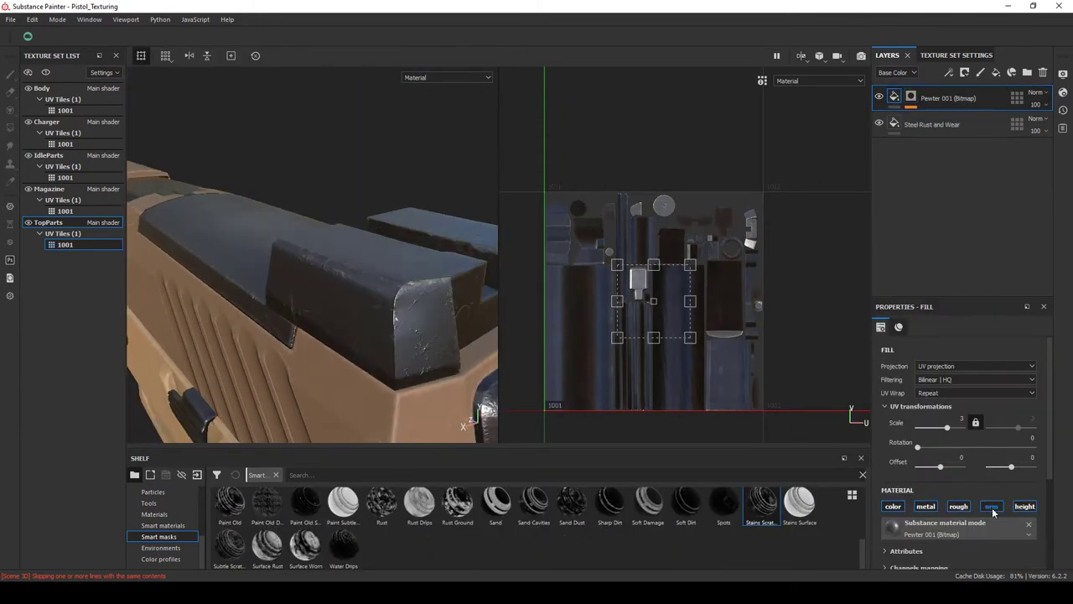
pyautogui.scroll(-3)
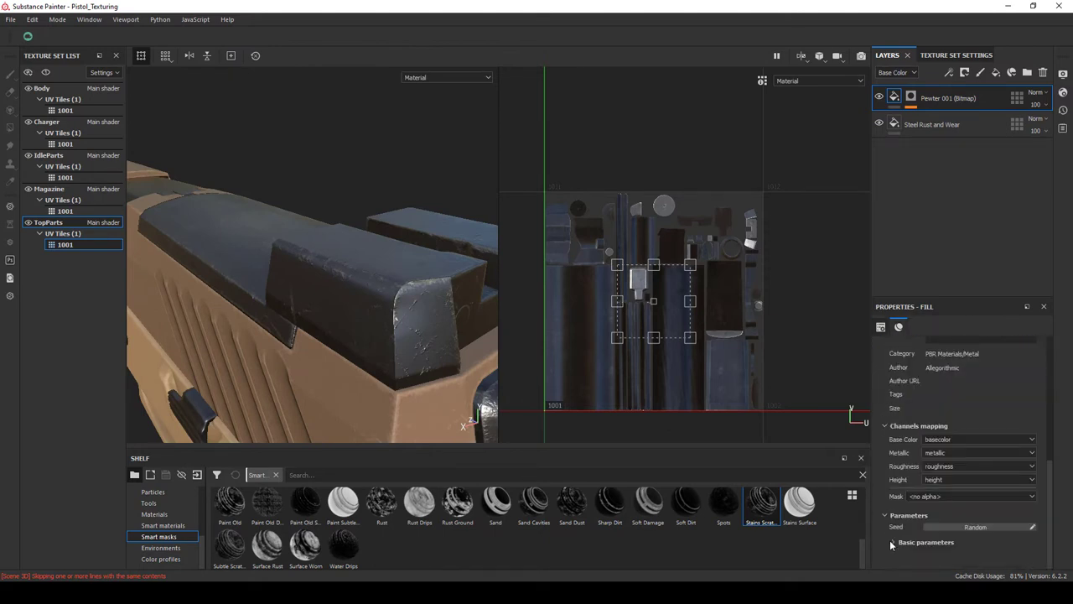
pyautogui.scroll(-3)
pyautogui.moveTo(902, 519); pyautogui.dragTo(966, 542)
pyautogui.moveTo(423, 302); pyautogui.dragTo(457, 352)
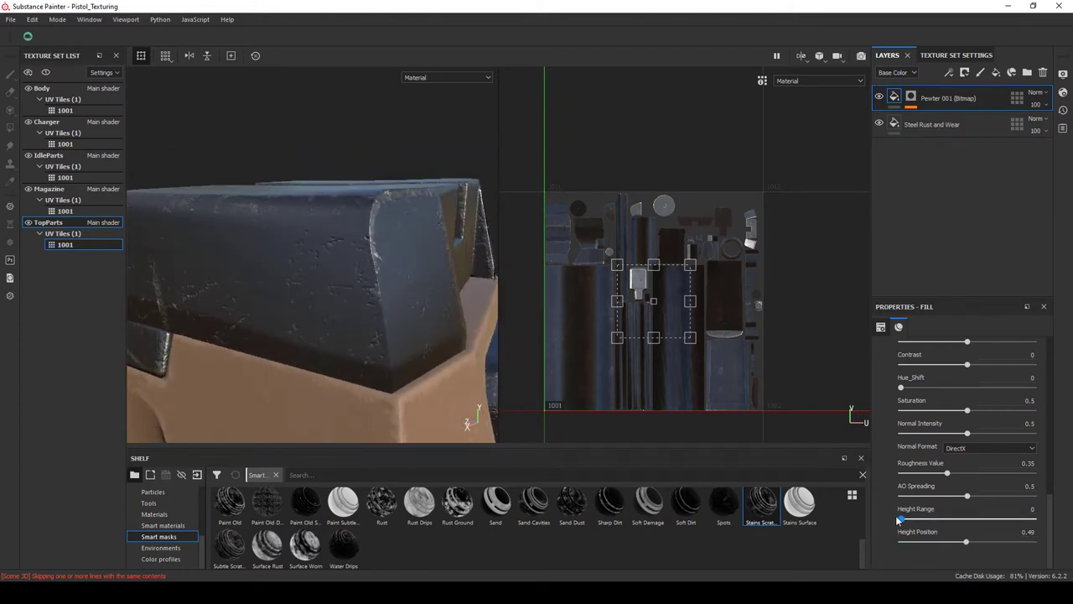
pyautogui.moveTo(952, 540); pyautogui.dragTo(926, 543)
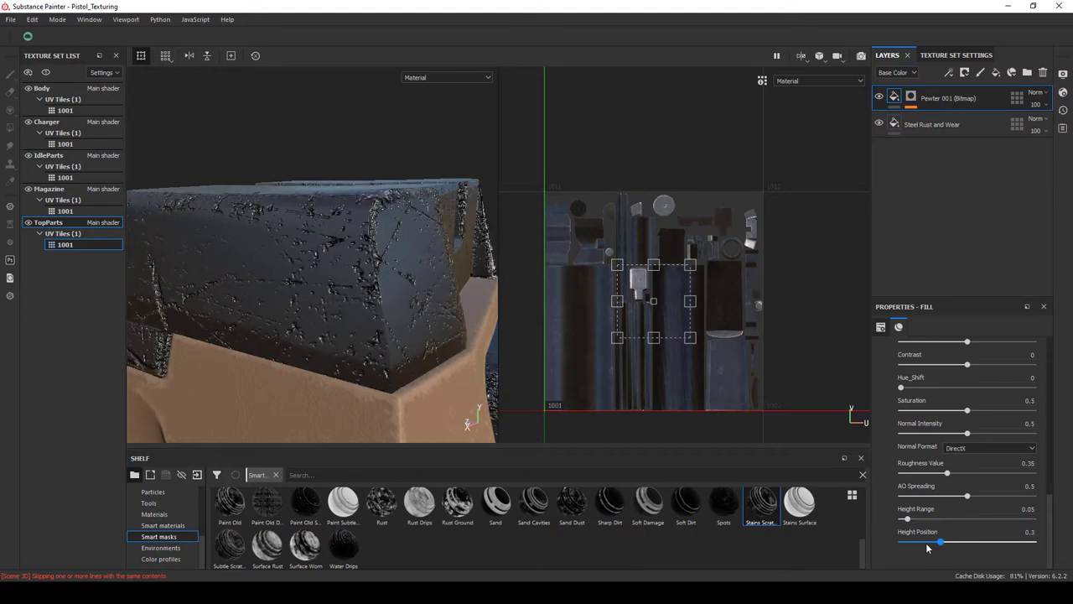
pyautogui.moveTo(352, 276); pyautogui.dragTo(252, 302)
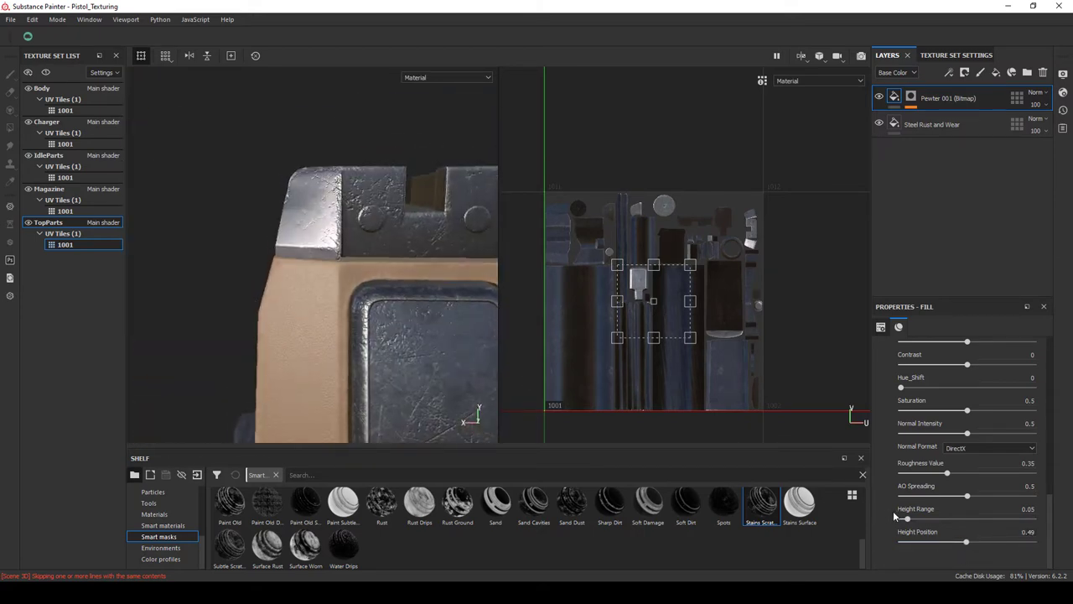
# Inspect the slide from several angles, then switch to the IdleParts texture set.
pyautogui.scroll(3)
pyautogui.scroll(3)
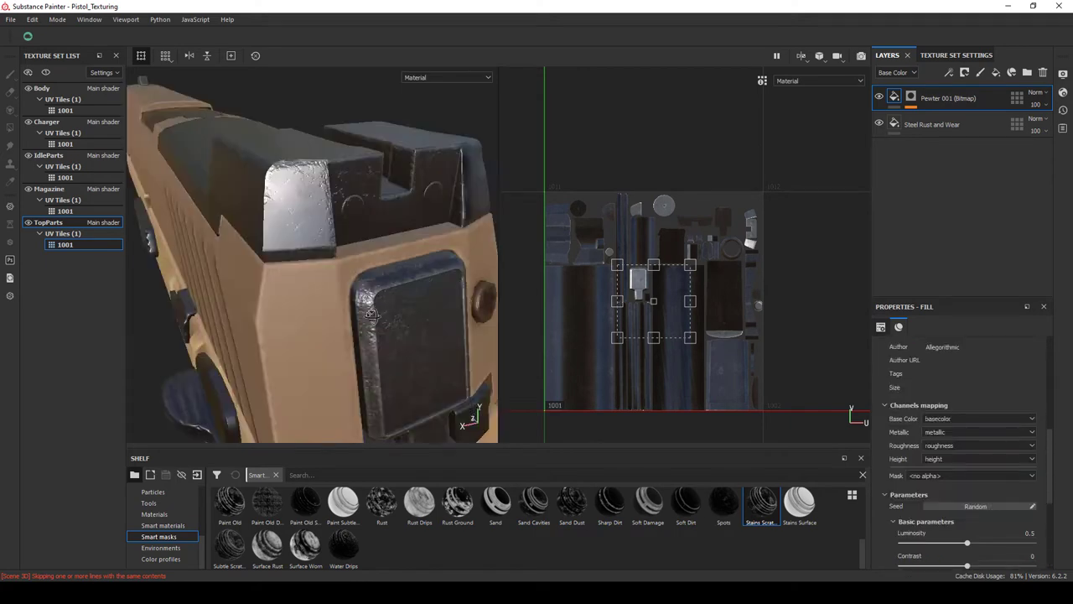
pyautogui.moveTo(238, 282); pyautogui.dragTo(881, 100)
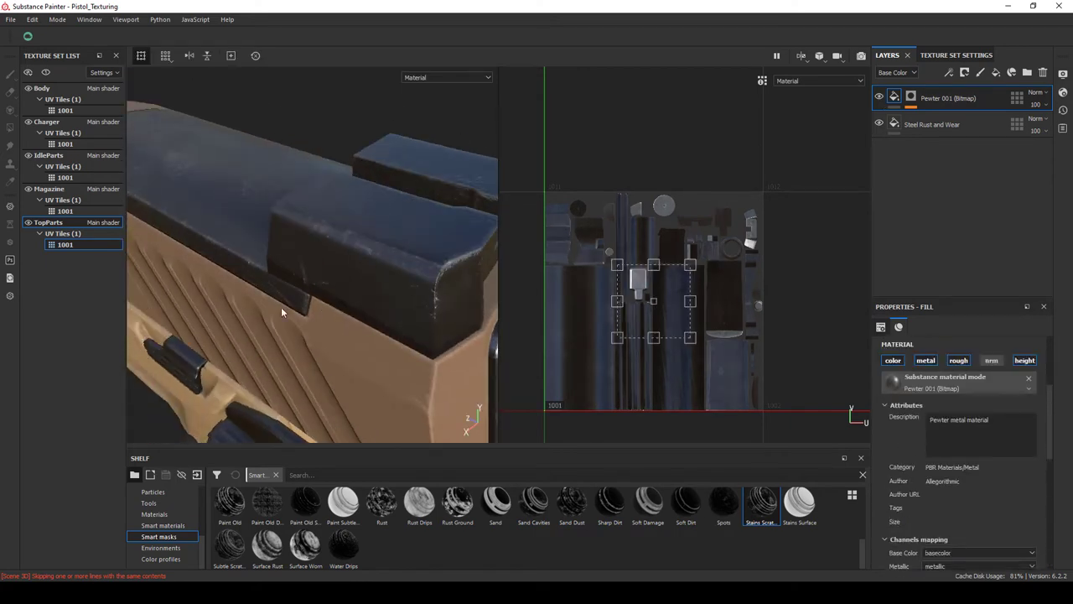
pyautogui.moveTo(282, 310); pyautogui.dragTo(544, 171)
pyautogui.moveTo(402, 282); pyautogui.dragTo(299, 264)
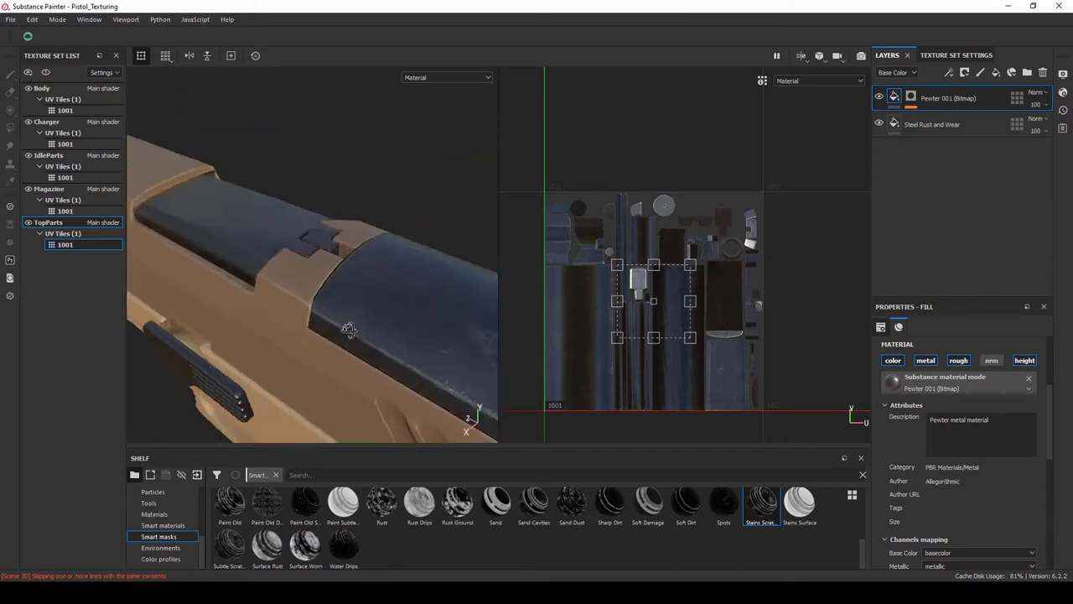
pyautogui.click(894, 98)
pyautogui.moveTo(180, 208); pyautogui.dragTo(314, 320)
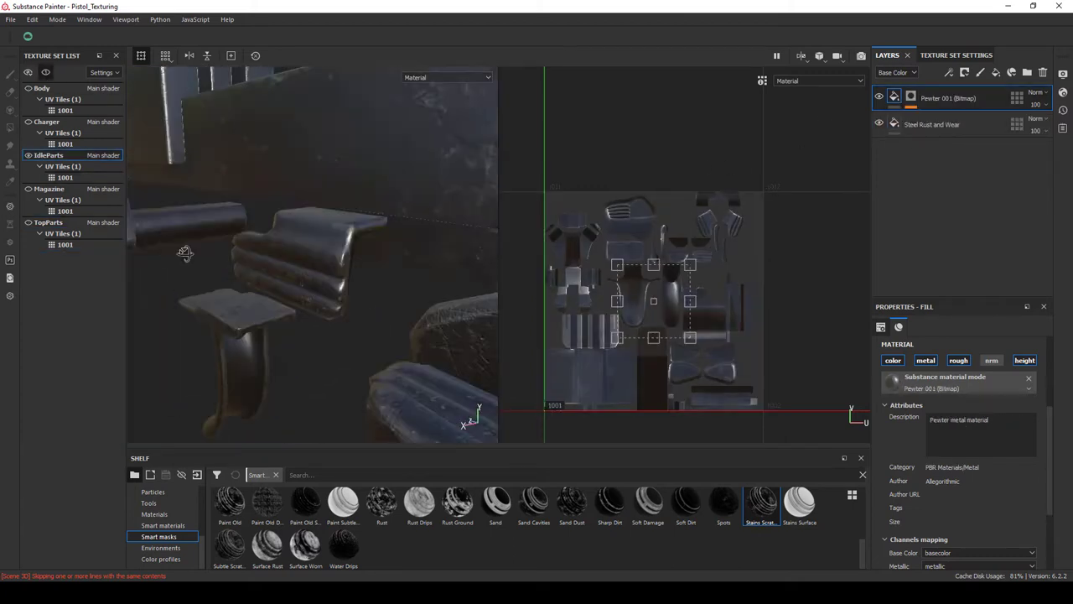
# Give IdleParts' Pewter 001 layer a mask with Mask Editor and a Paint effect.
pyautogui.rightClick(923, 101)
pyautogui.click(942, 139)
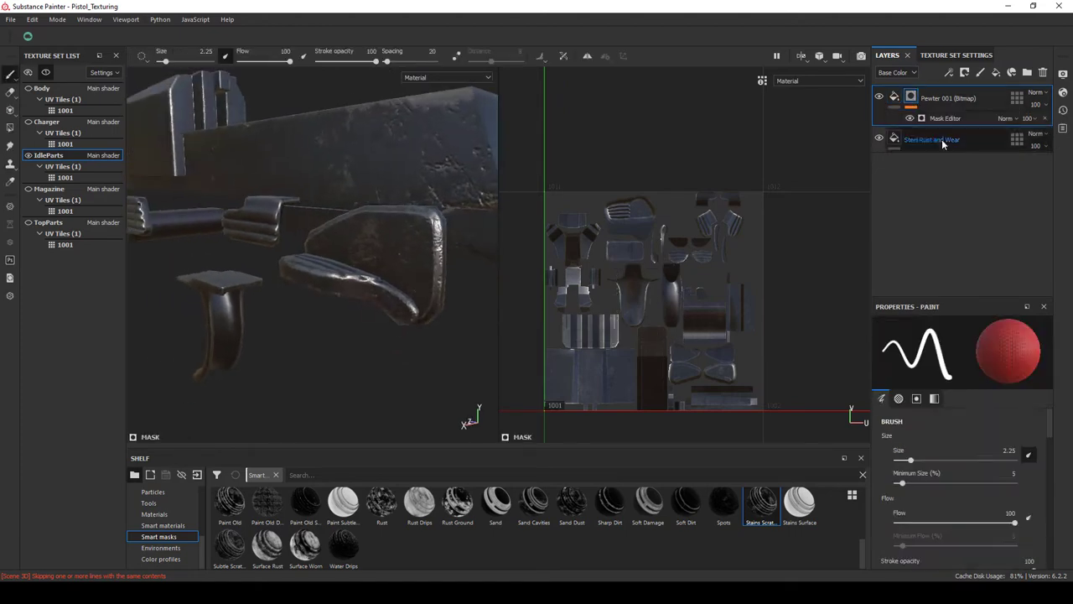
pyautogui.rightClick(935, 120)
pyautogui.click(907, 181)
# Polygon-fill parts of the Pewter mask at 0.25, then show the whole pistol again.
pyautogui.press('4')
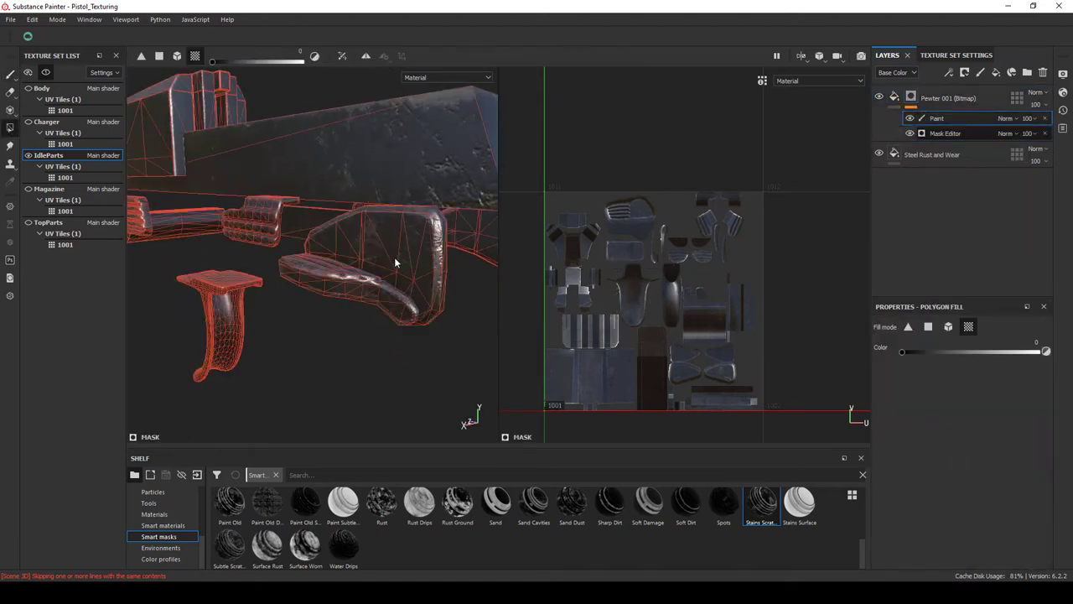
pyautogui.moveTo(149, 257); pyautogui.dragTo(846, 195)
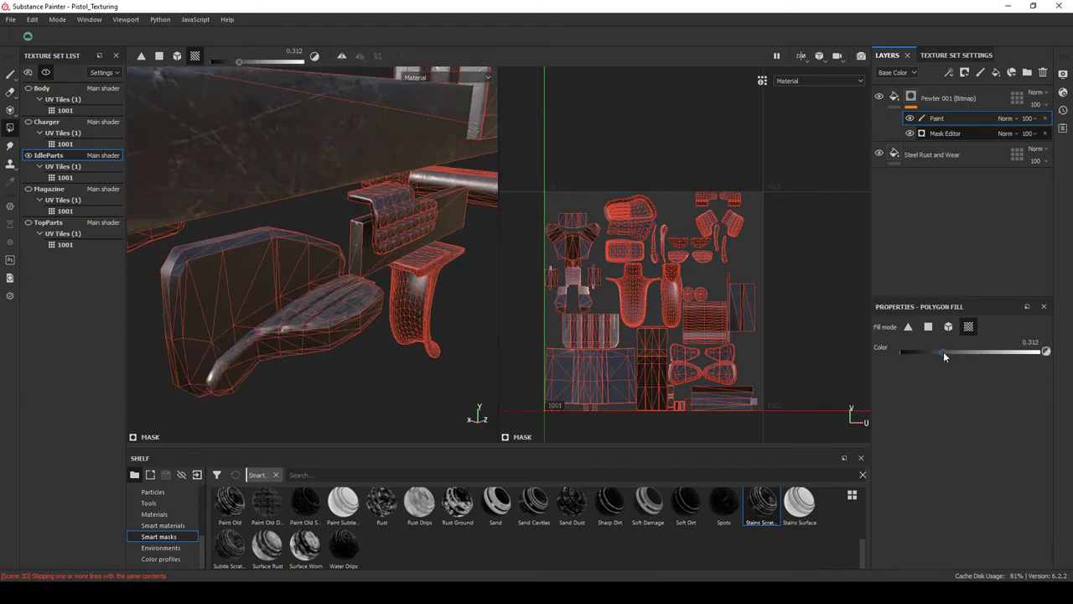
pyautogui.moveTo(945, 352); pyautogui.dragTo(948, 352)
pyautogui.moveTo(311, 304); pyautogui.dragTo(406, 279)
pyautogui.press('1')
pyautogui.hotkey('alt', 'q')
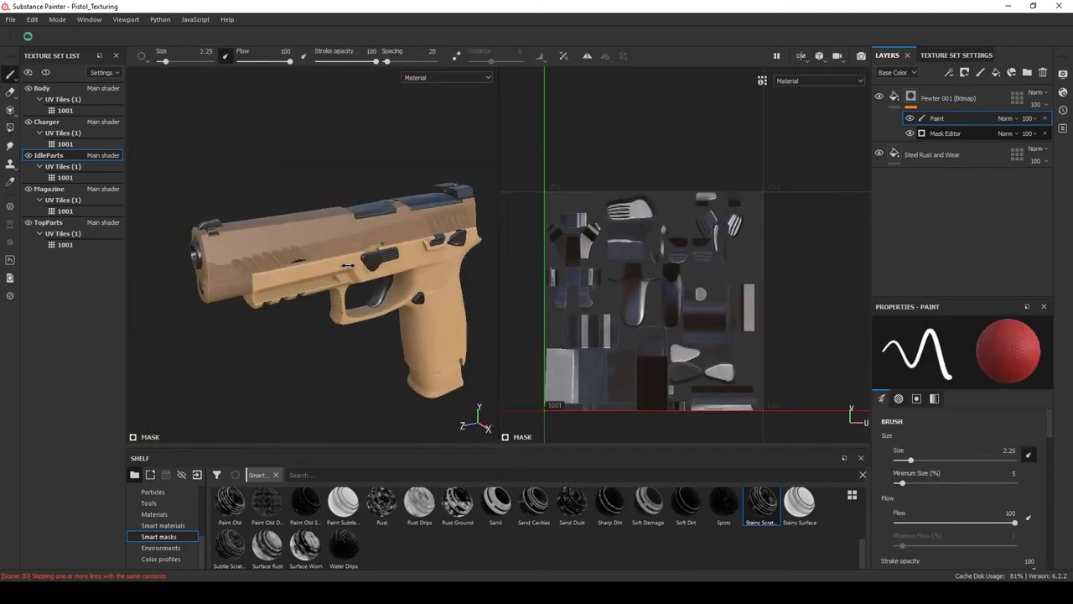
# In Display Settings, cycle through environment maps including Corsica Beach and Bonifacio Aragon Stairs.
pyautogui.click(1062, 74)
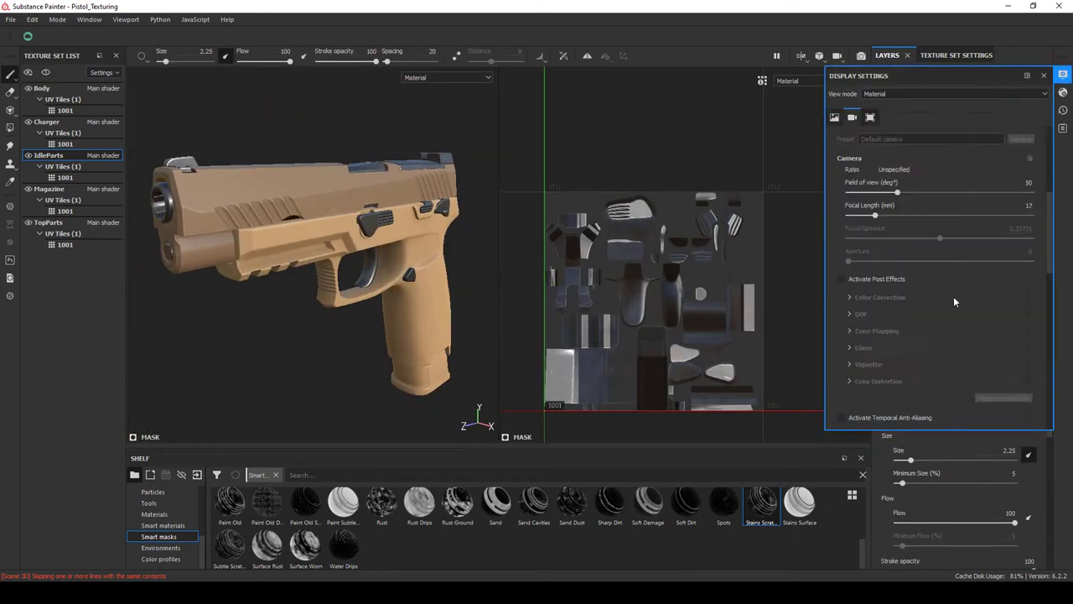
pyautogui.scroll(-3)
pyautogui.scroll(3)
pyautogui.scroll(3)
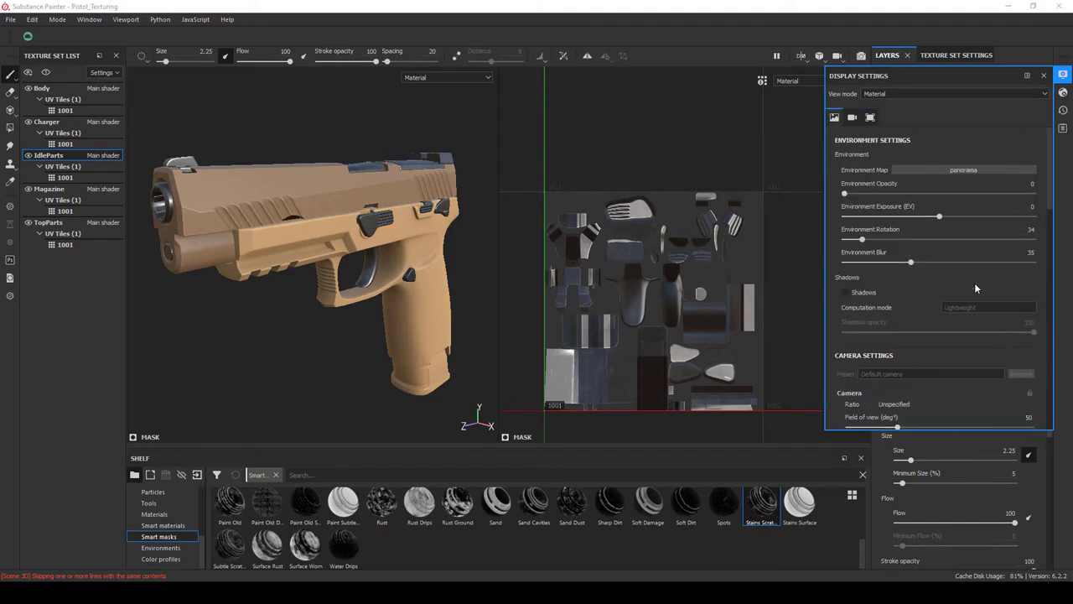
pyautogui.click(964, 169)
pyautogui.click(956, 206)
pyautogui.click(988, 174)
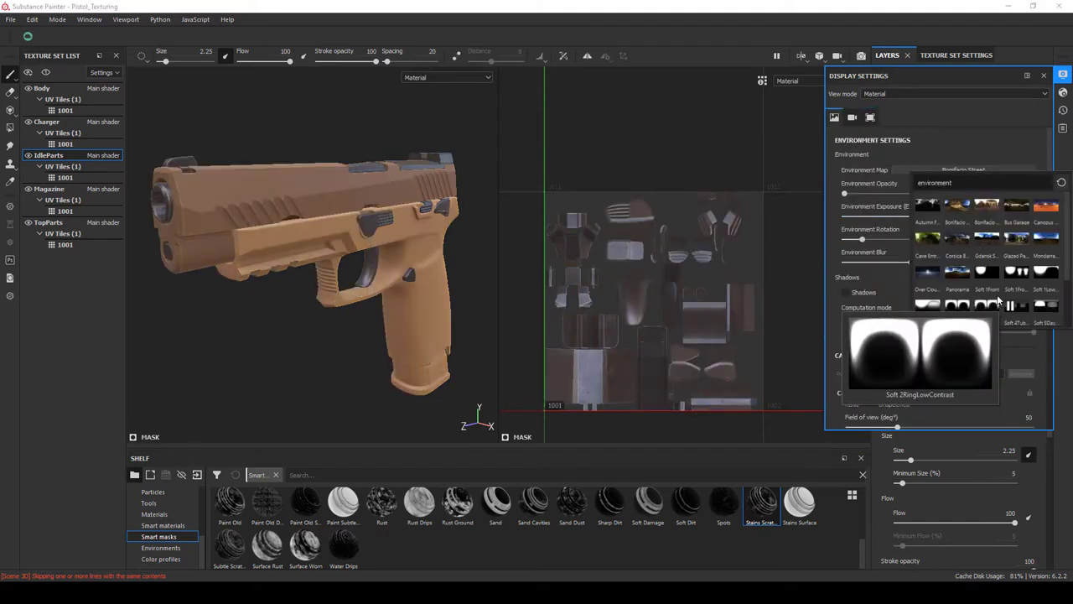
pyautogui.click(997, 303)
pyautogui.click(964, 169)
pyautogui.click(961, 239)
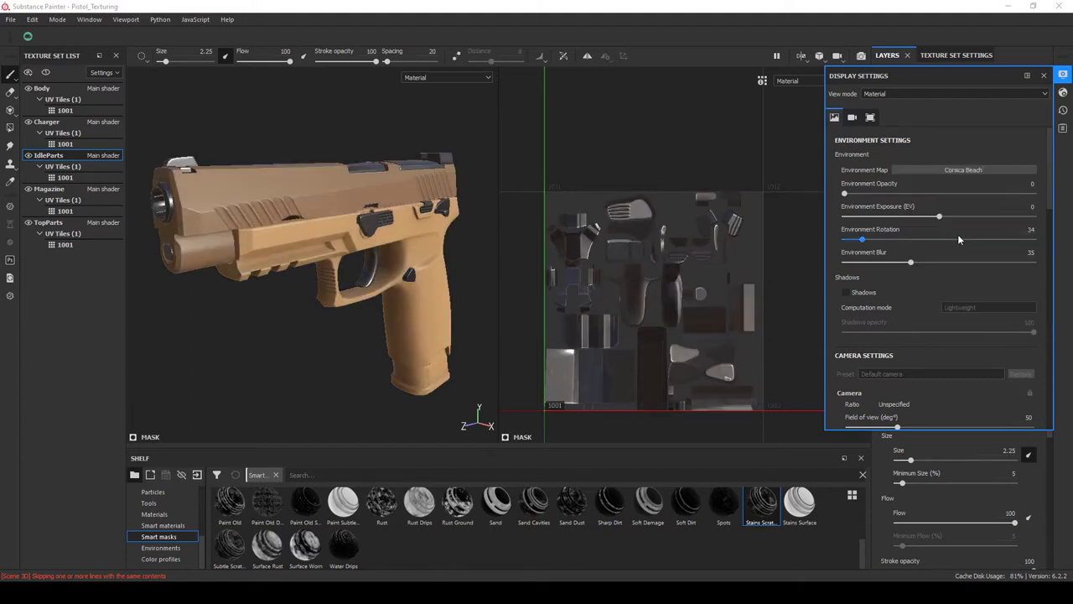
pyautogui.click(965, 170)
pyautogui.click(986, 238)
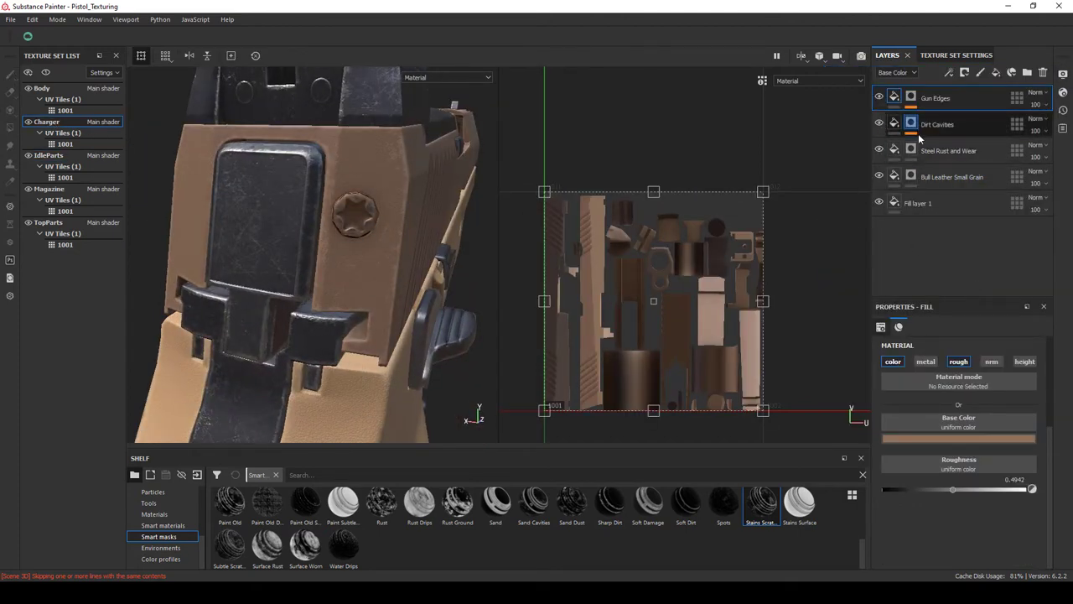
# Add Paint effects to the Dirt Cavities and Gun Edges masks, polygon-filling at 0.268.
pyautogui.rightClick(920, 139)
pyautogui.click(938, 151)
pyautogui.press('4')
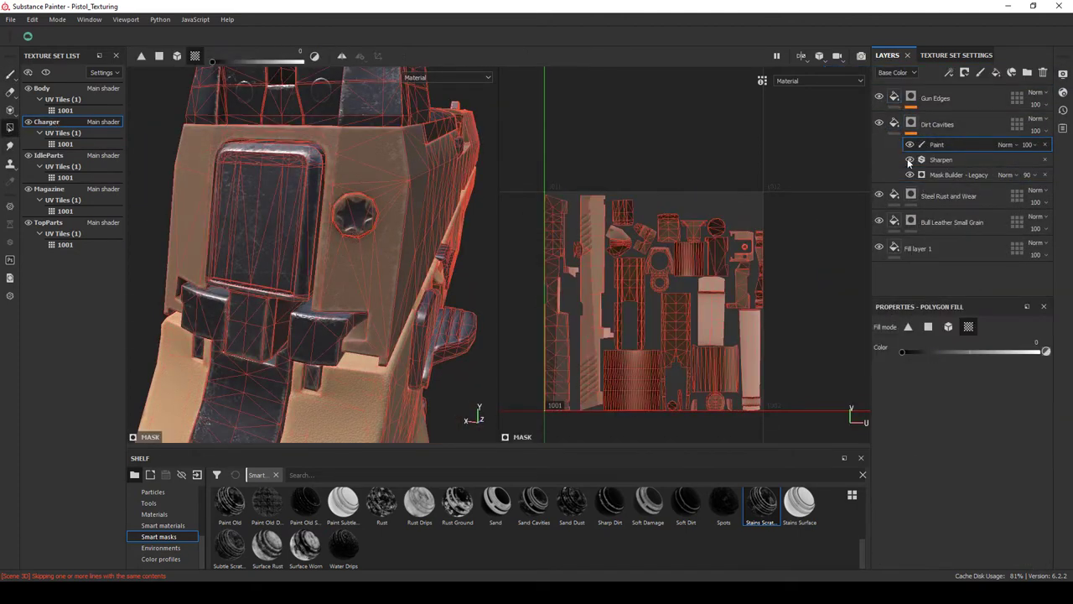
pyautogui.rightClick(918, 136)
pyautogui.click(938, 150)
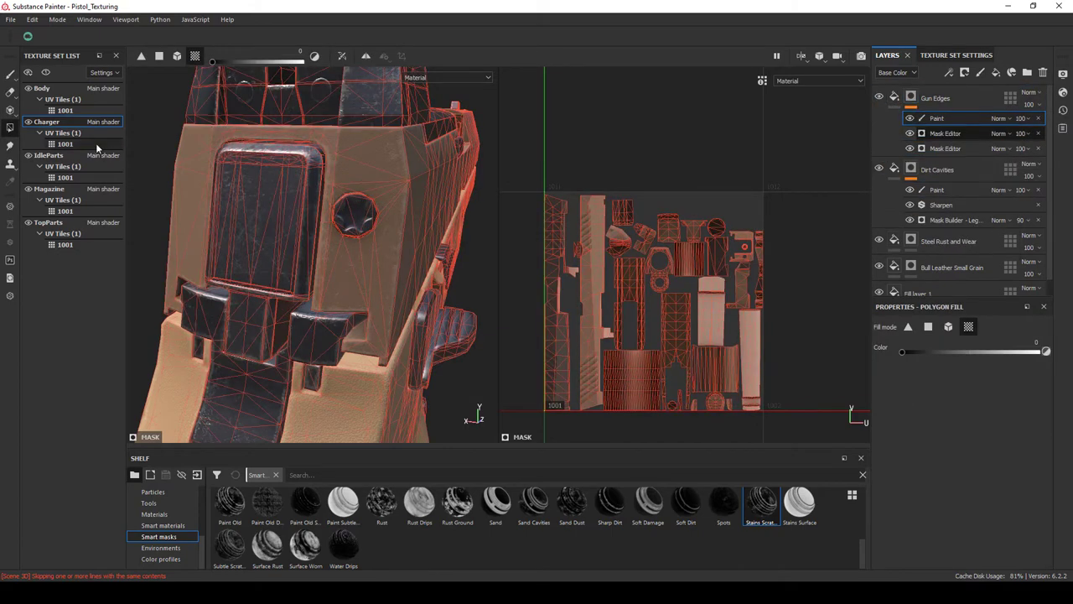
pyautogui.moveTo(360, 218); pyautogui.dragTo(268, 238)
pyautogui.click(940, 352)
pyautogui.press('1')
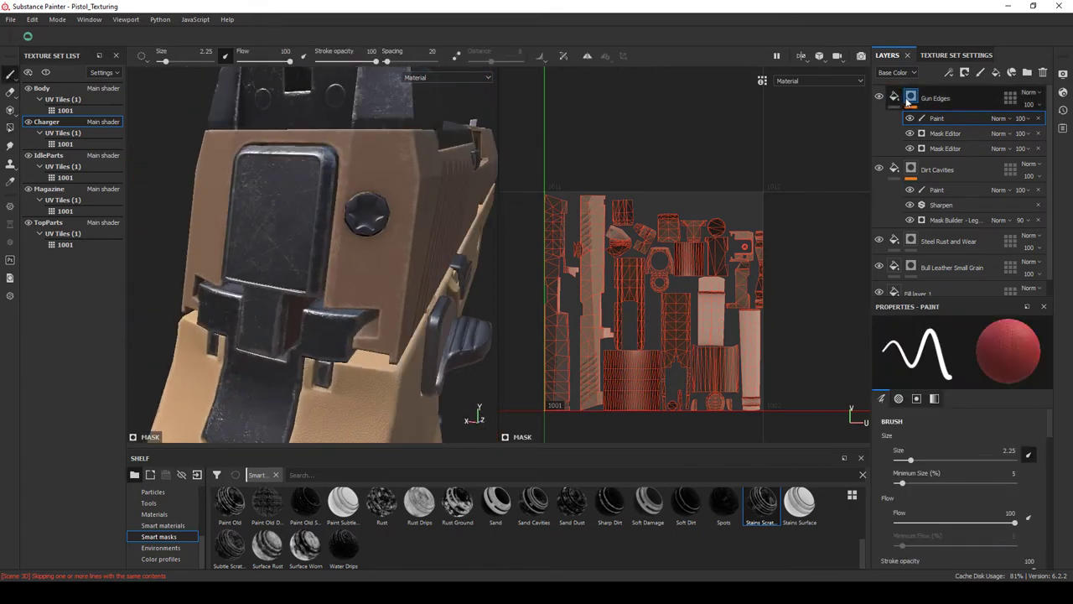
# Add a paintable mask to the Charger's Pewter 001 layer and polygon-fill it.
pyautogui.click(908, 102)
pyautogui.click(48, 155)
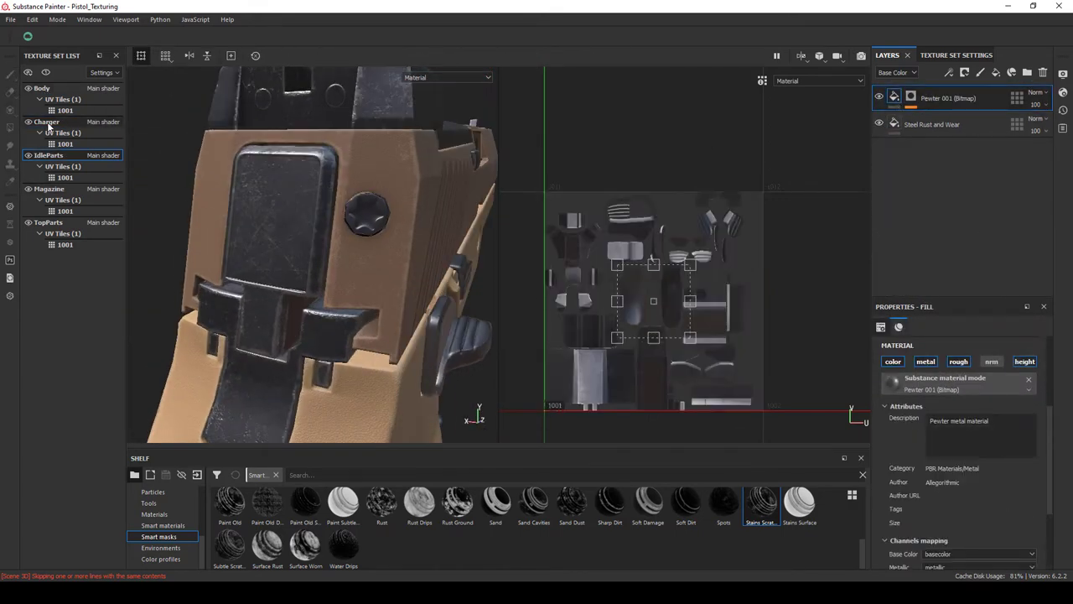
pyautogui.click(47, 123)
pyautogui.click(952, 98)
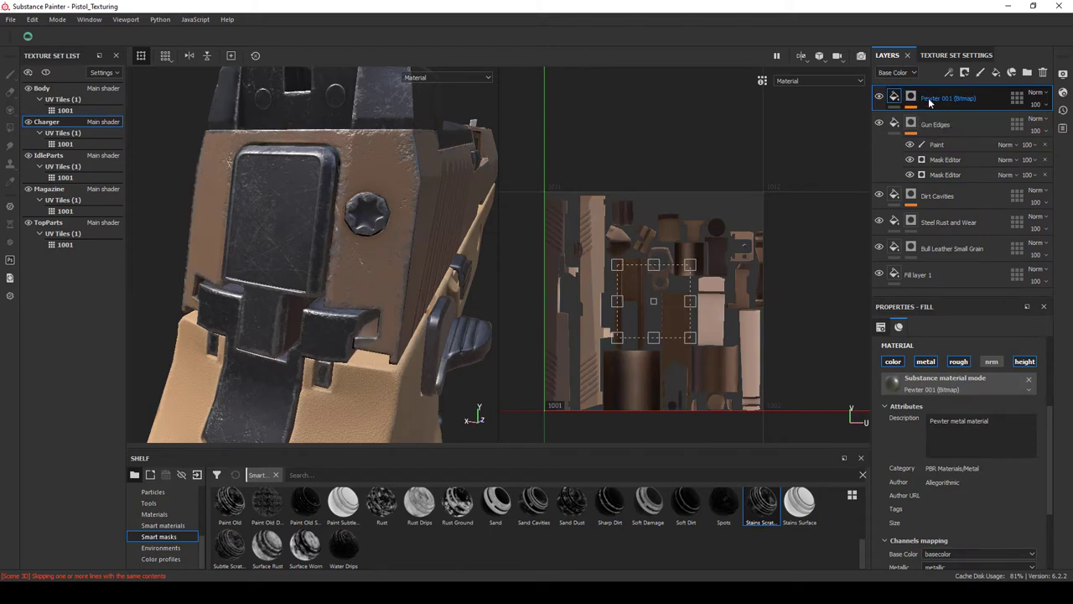
pyautogui.rightClick(929, 102)
pyautogui.click(929, 120)
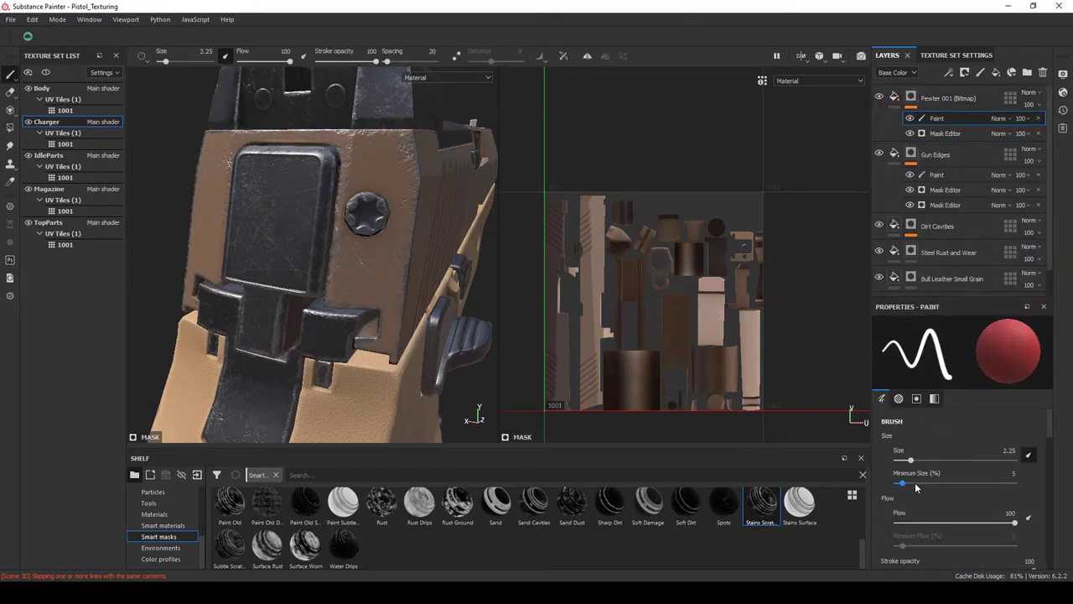
pyautogui.press('4')
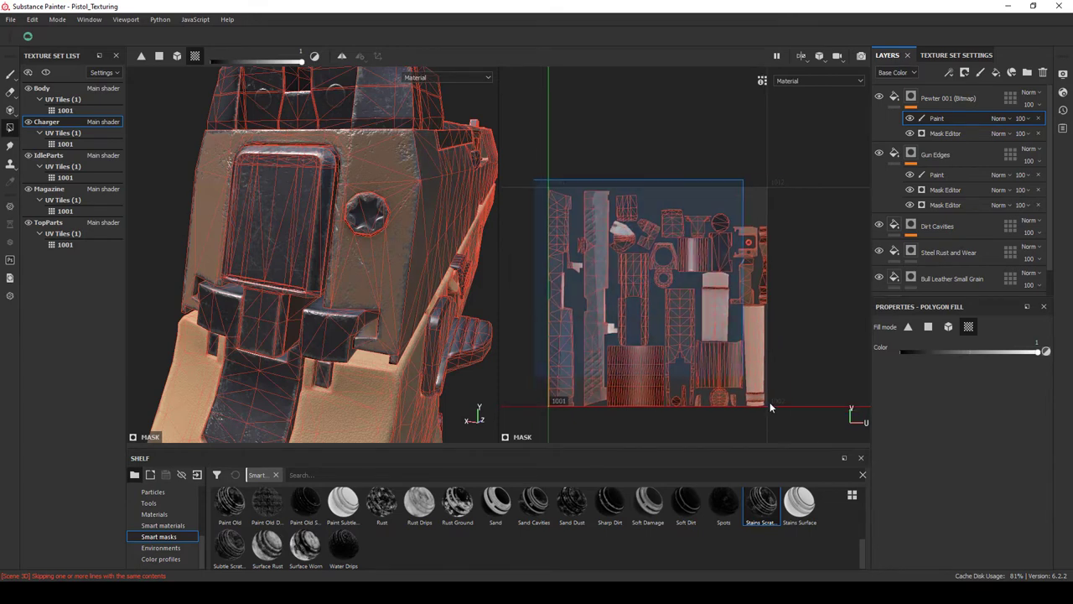
pyautogui.press('1')
# Inspect the pistol's side and the magazine base from several angles.
pyautogui.moveTo(376, 283); pyautogui.dragTo(352, 251)
pyautogui.scroll(-3)
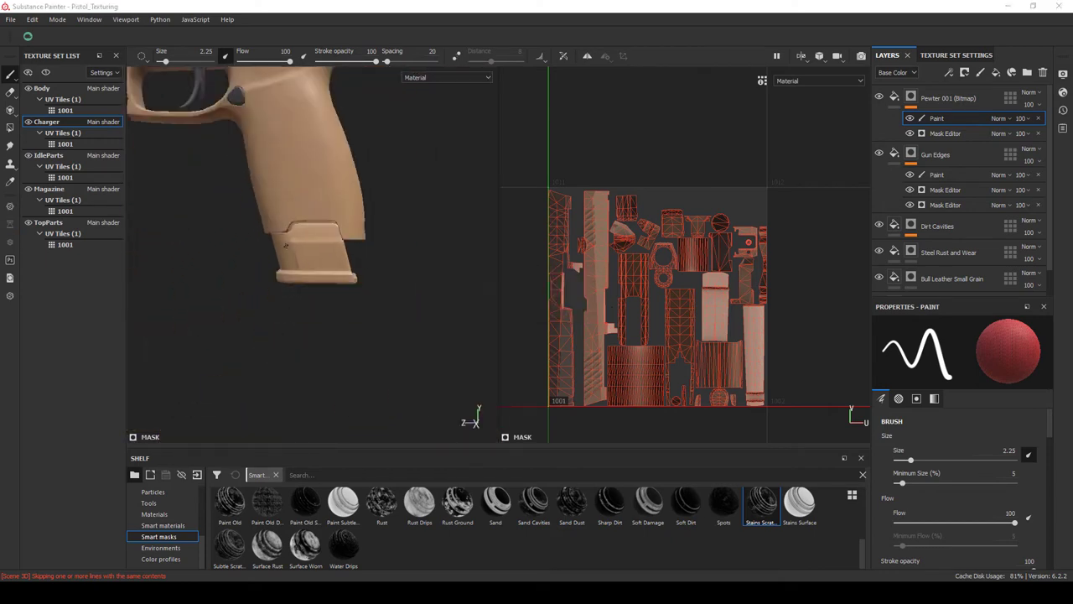
pyautogui.scroll(-3)
pyautogui.scroll(3)
pyautogui.scroll(3)
pyautogui.moveTo(448, 372); pyautogui.dragTo(122, 190)
# Solo the Magazine texture set and review its Dirt Cavities and Steel Rust and Wear layers.
pyautogui.click(42, 88)
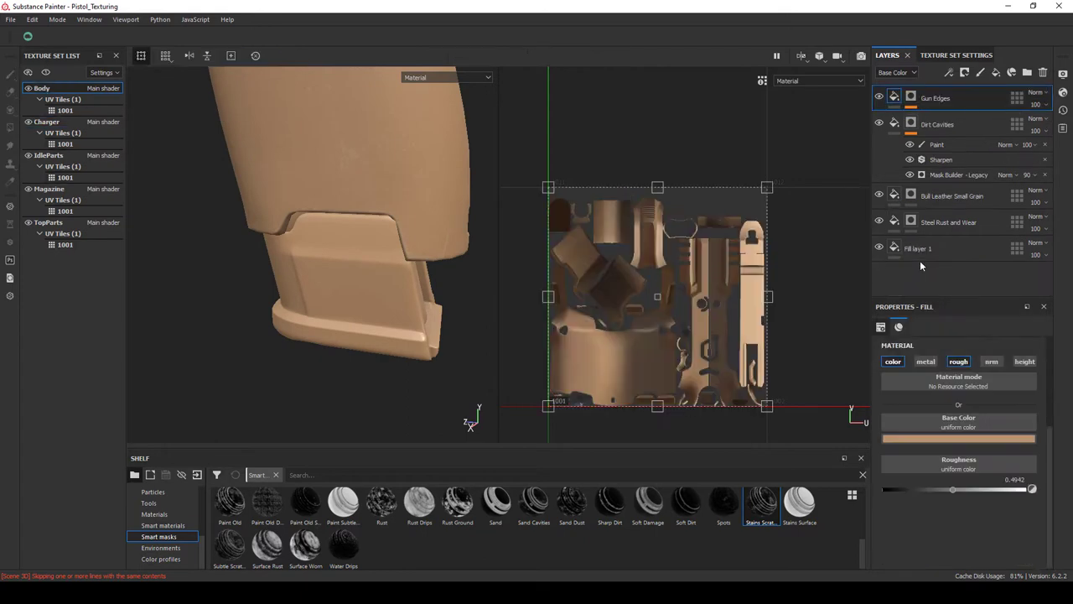
pyautogui.rightClick(341, 305)
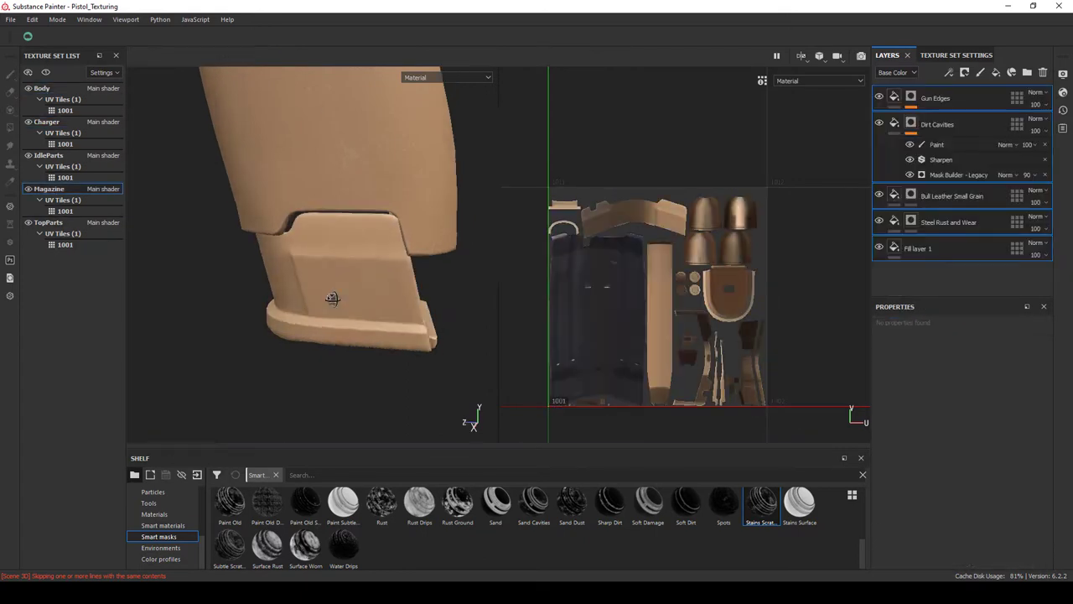
pyautogui.click(45, 72)
pyautogui.moveTo(310, 302); pyautogui.dragTo(361, 252)
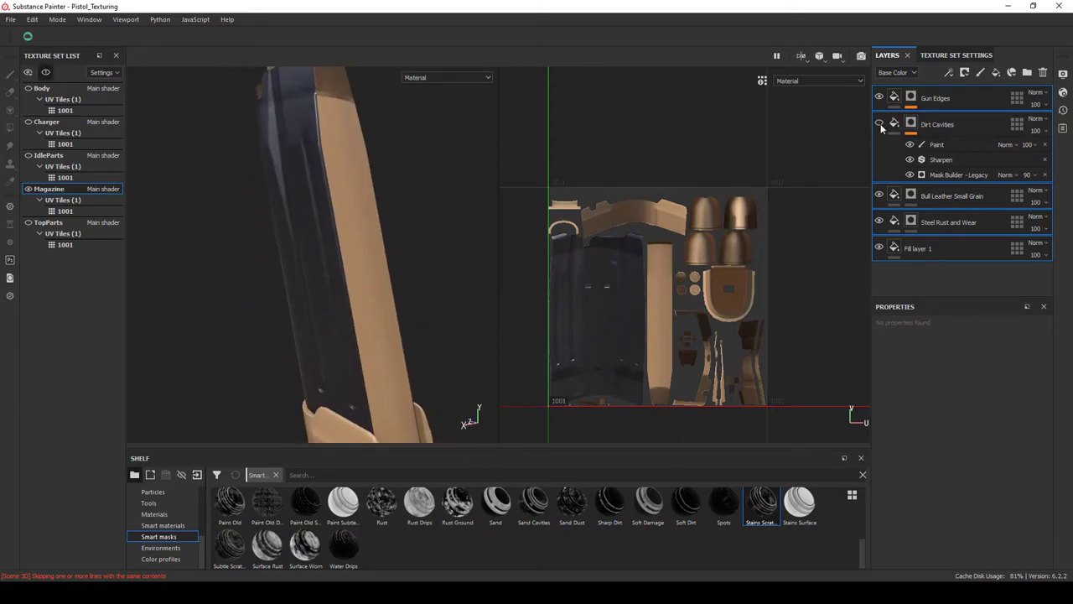
pyautogui.click(879, 196)
pyautogui.click(878, 196)
pyautogui.doubleClick(916, 249)
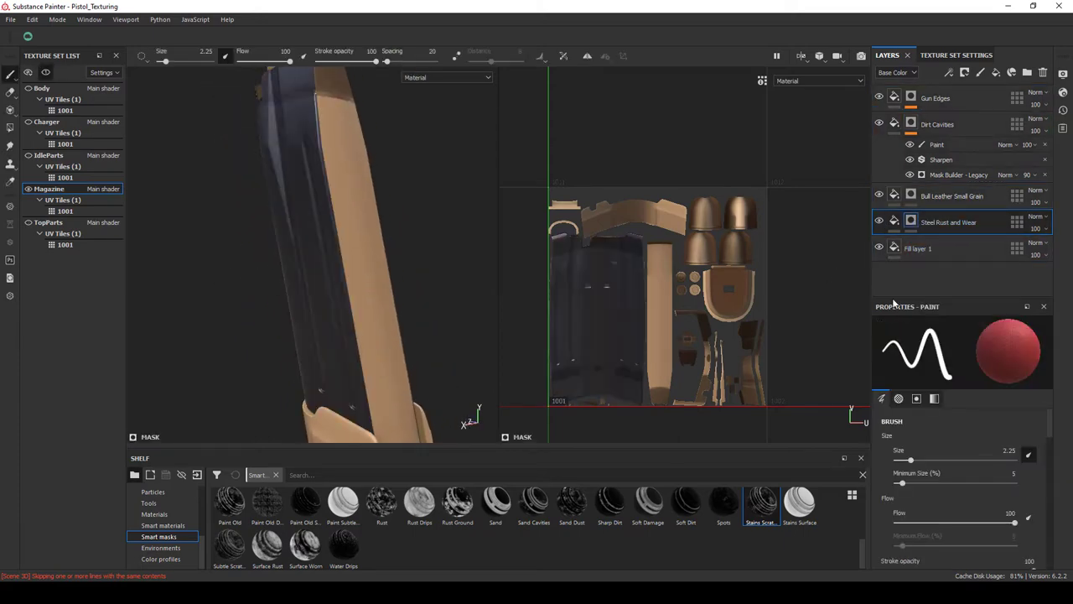
pyautogui.press('4')
pyautogui.moveTo(369, 249); pyautogui.dragTo(259, 227)
pyautogui.press('1')
# Check the shader and viewport display settings while viewing the magazine.
pyautogui.click(1062, 92)
pyautogui.click(1062, 74)
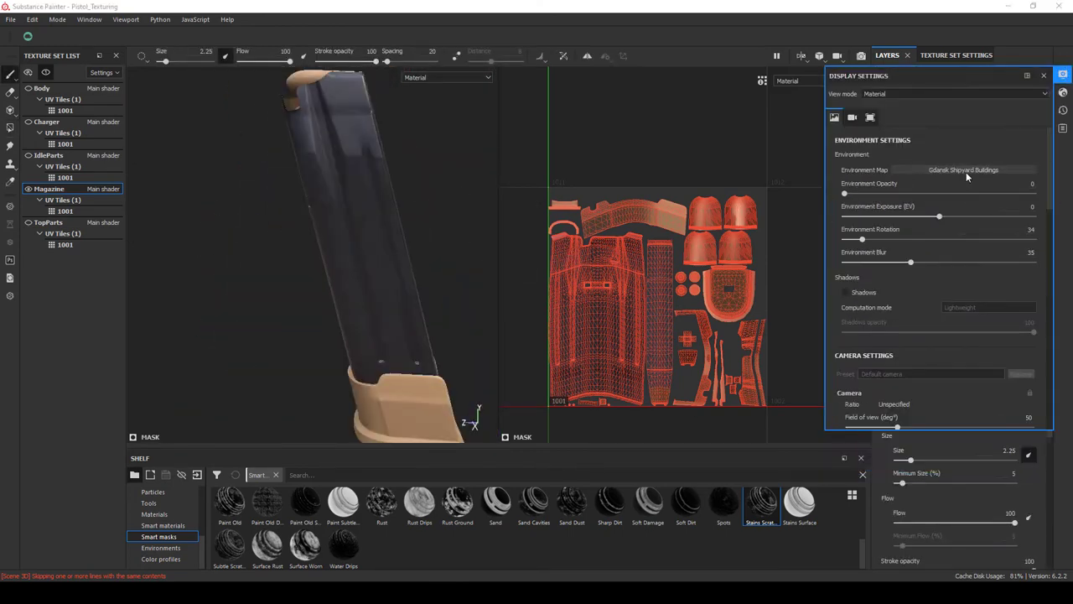
pyautogui.moveTo(377, 251); pyautogui.dragTo(215, 252)
pyautogui.scroll(3)
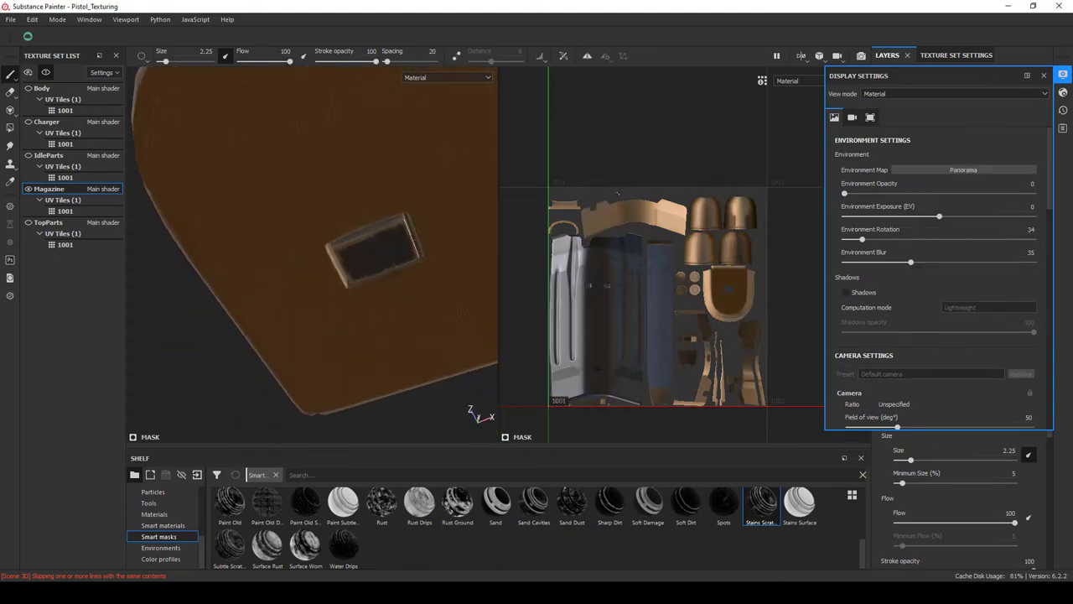
pyautogui.click(618, 192)
pyautogui.click(10, 130)
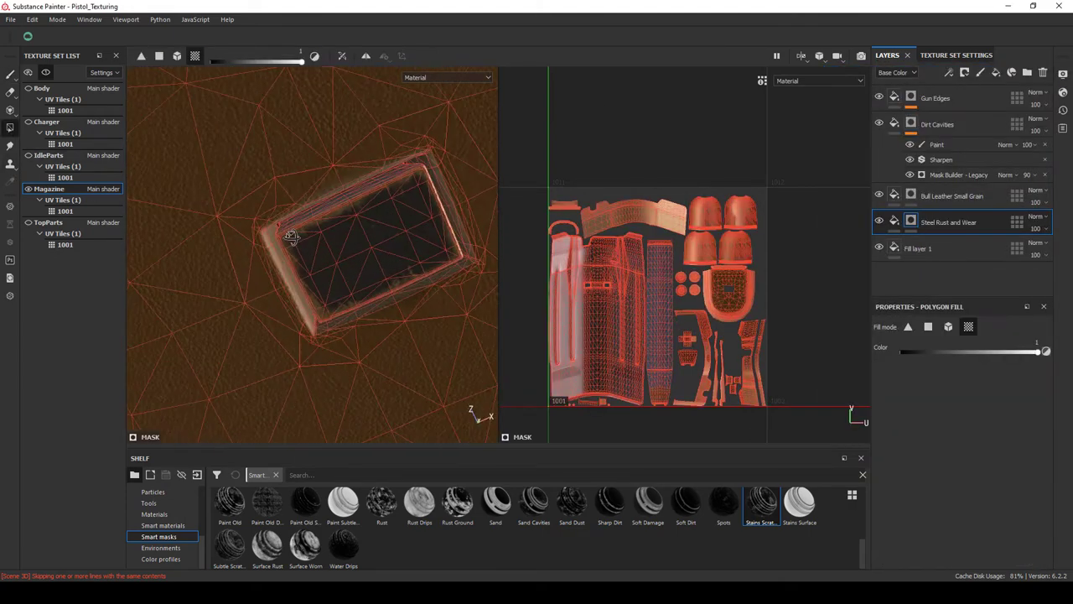
pyautogui.moveTo(280, 305); pyautogui.dragTo(211, 311)
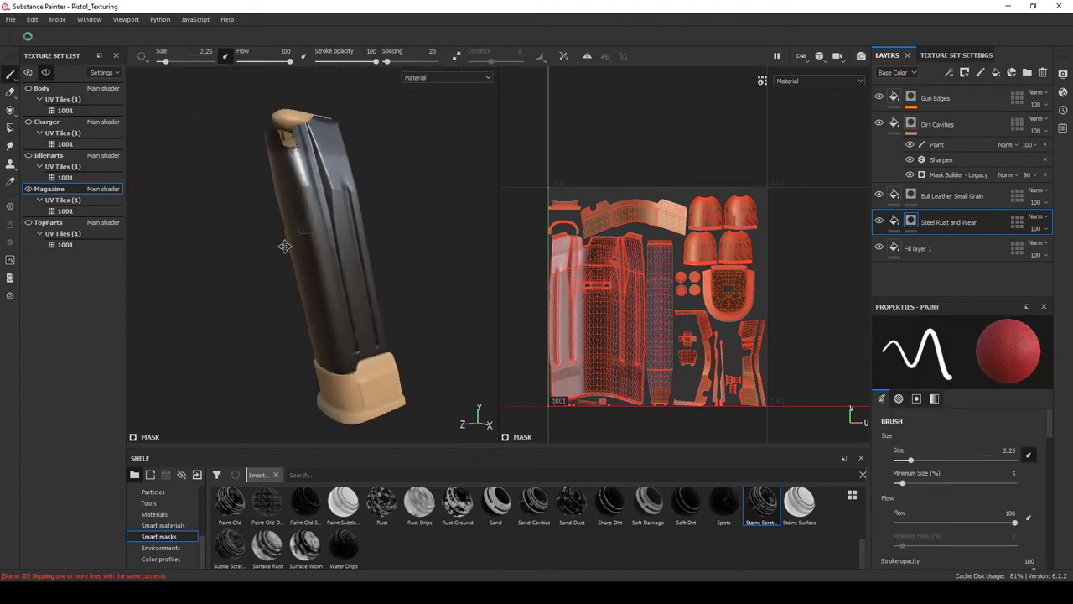
# Filter the shelf materials to 'brass' and review Fill layer 1, steel and leather layers.
pyautogui.click(153, 514)
pyautogui.click(302, 475)
pyautogui.write('brass')
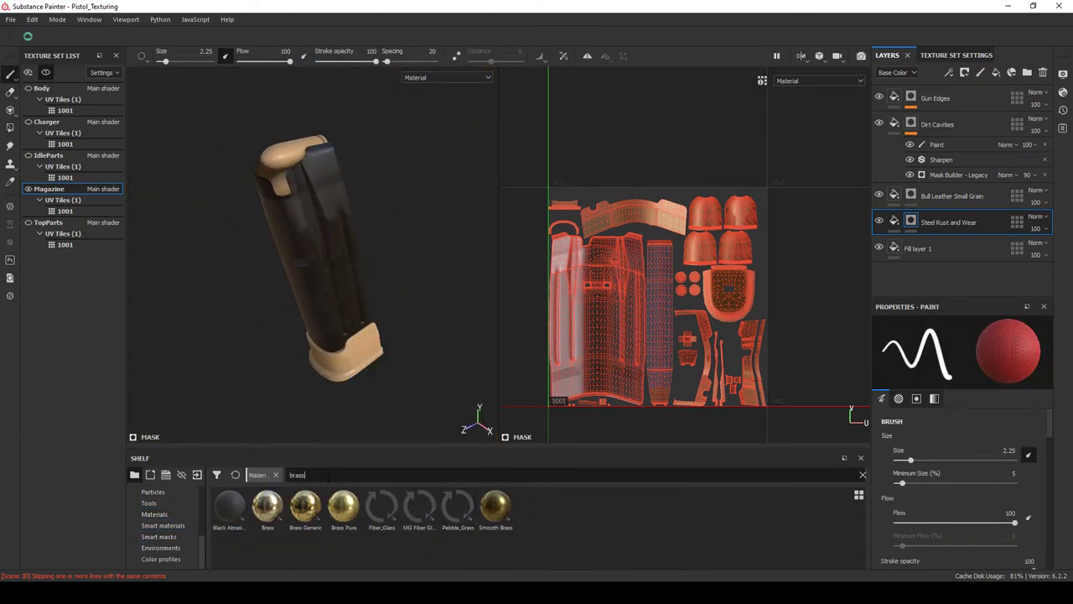
pyautogui.click(910, 248)
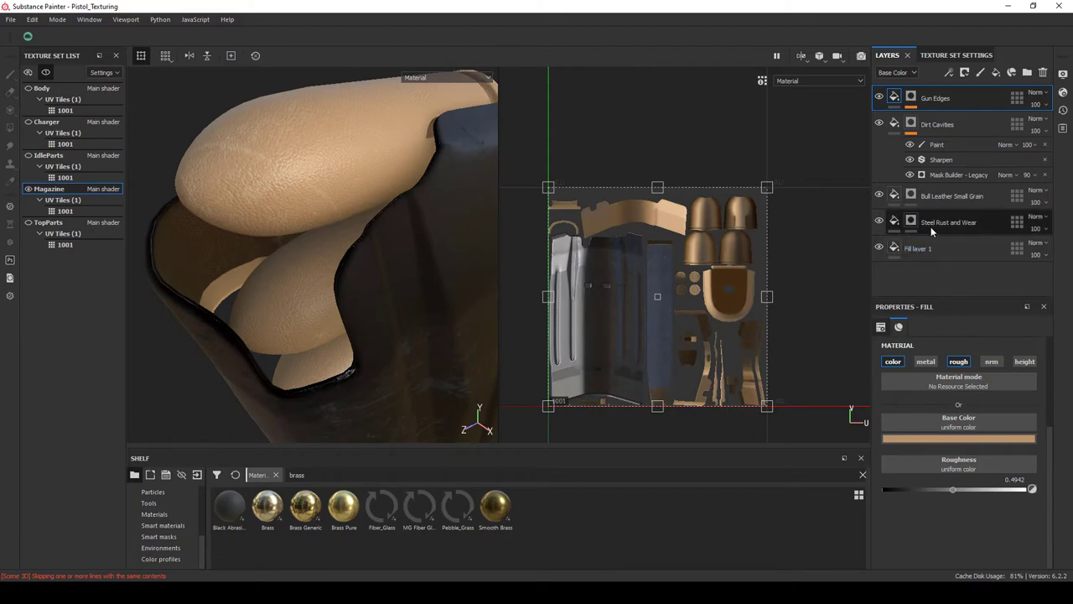
pyautogui.click(931, 223)
pyautogui.click(939, 195)
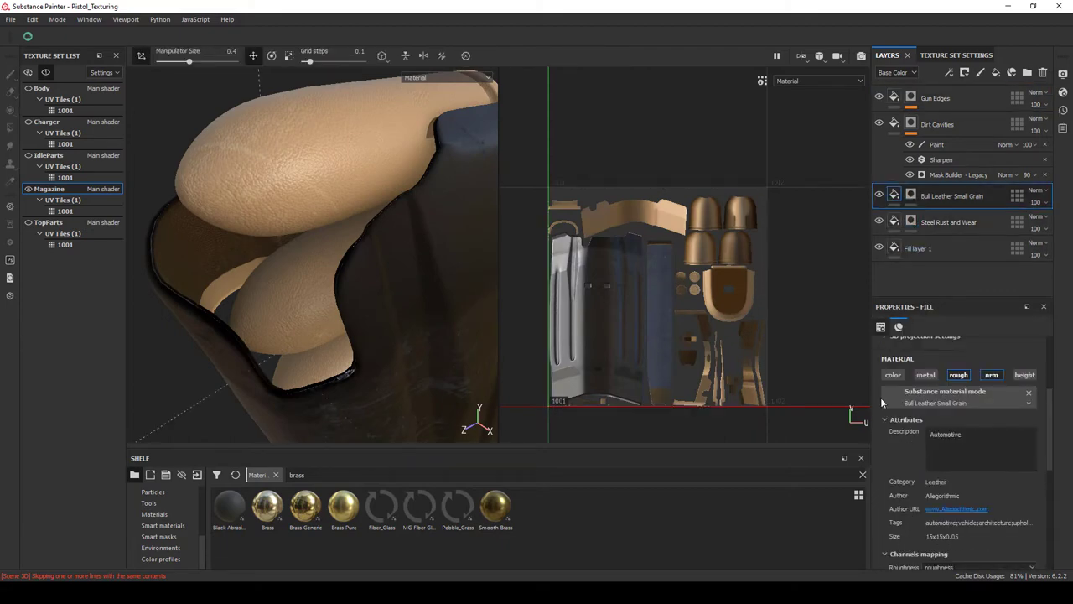
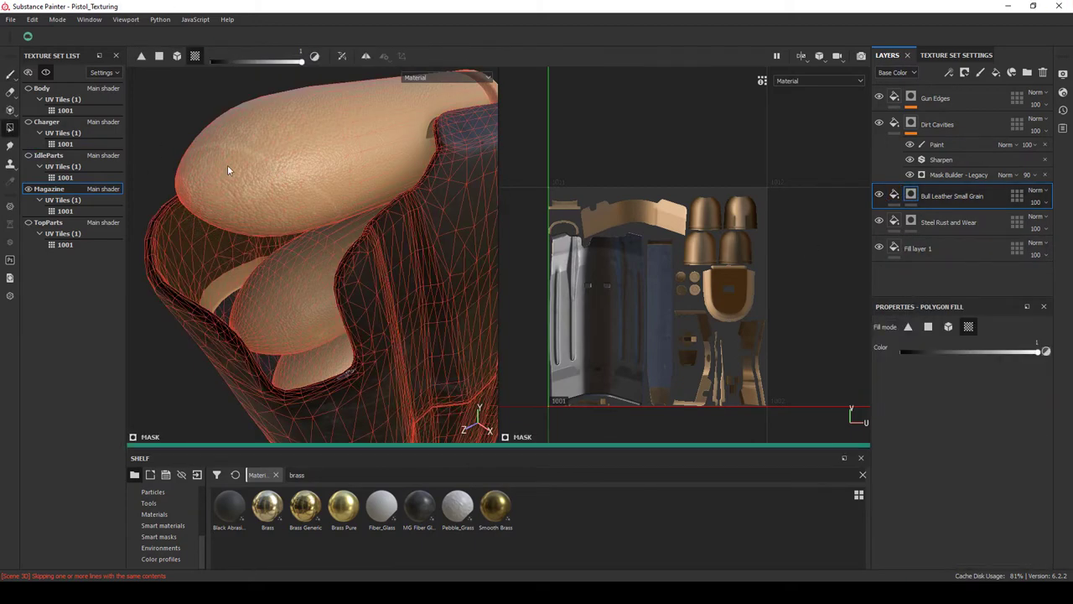
# Inspect the magazine from several angles, zooming in on the cartridges.
pyautogui.moveTo(228, 168); pyautogui.dragTo(346, 202)
pyautogui.click(902, 352)
pyautogui.scroll(3)
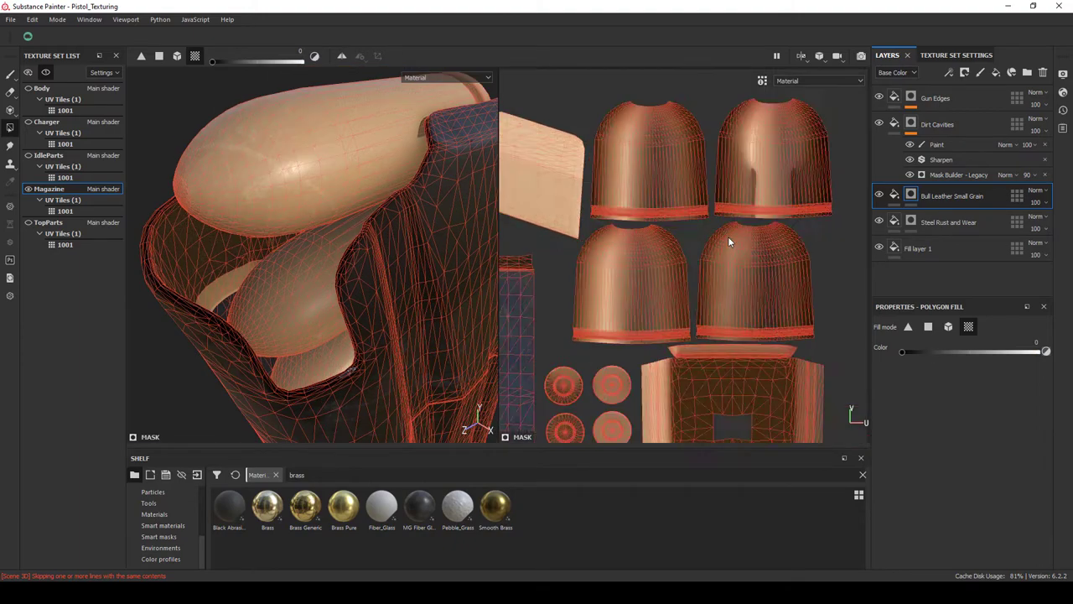
pyautogui.scroll(-3)
pyautogui.scroll(3)
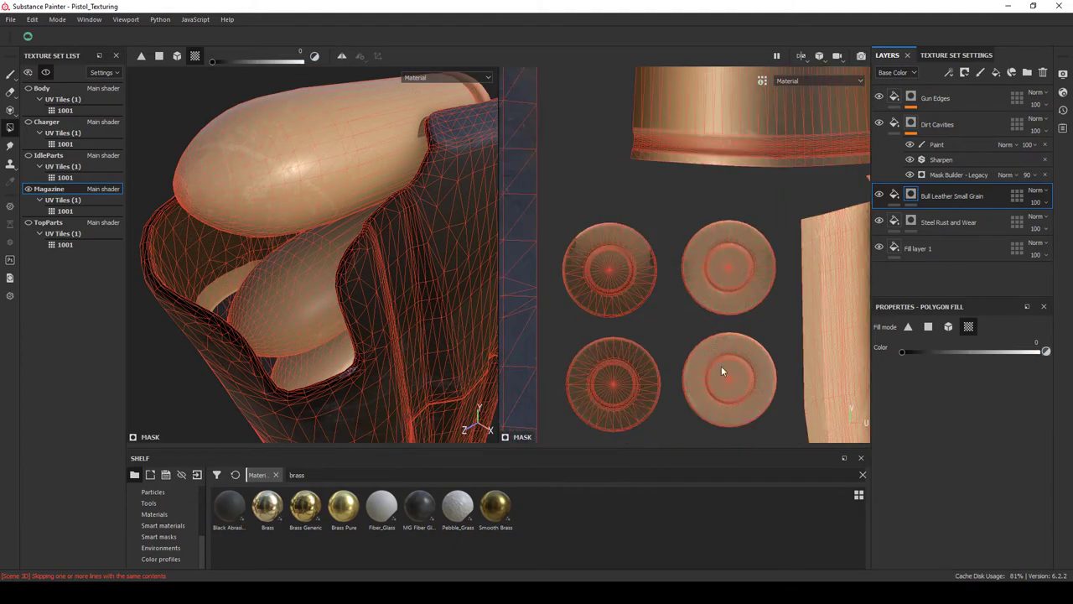
pyautogui.scroll(3)
pyautogui.scroll(-3)
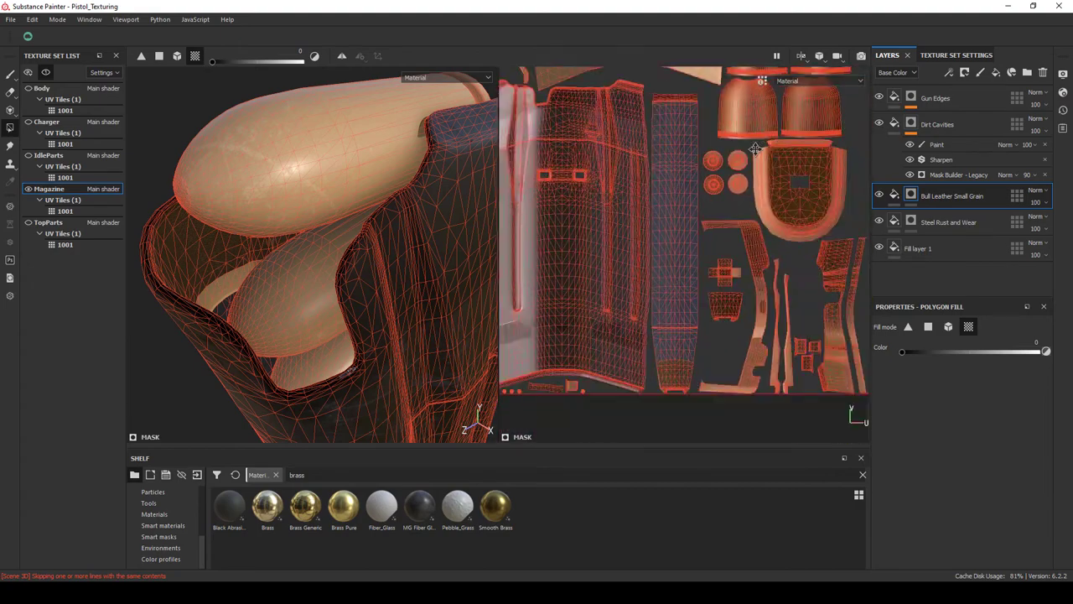
pyautogui.scroll(3)
pyautogui.scroll(3)
pyautogui.scroll(3)
pyautogui.scroll(-3)
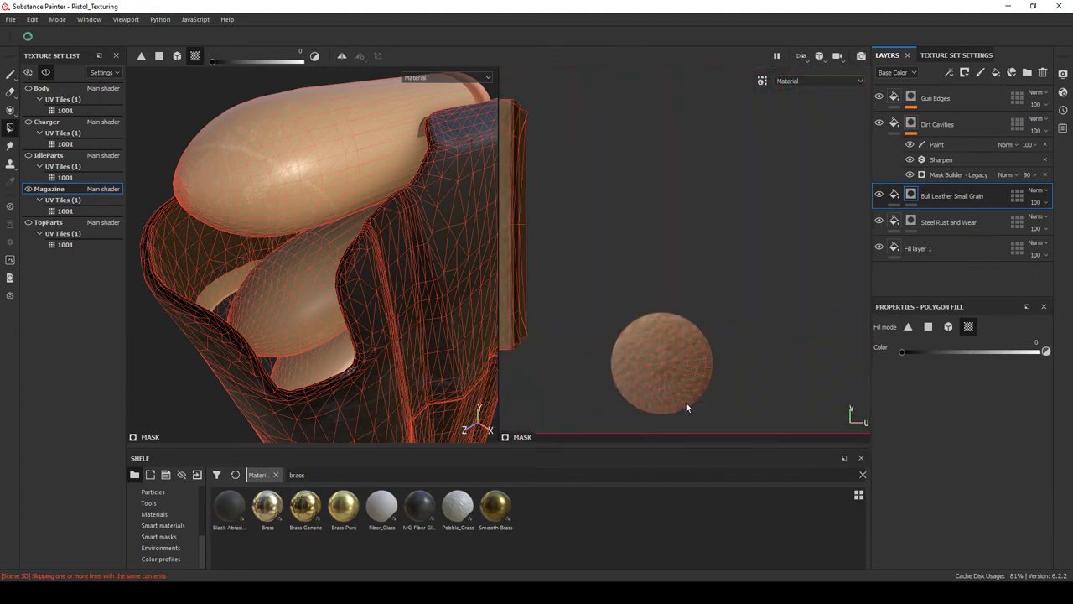
pyautogui.scroll(-3)
pyautogui.scroll(-3)
pyautogui.moveTo(299, 311); pyautogui.dragTo(343, 276)
pyautogui.press('1')
# Add a Smooth Brass fill layer above Gun Edges with a black mask.
pyautogui.click(935, 98)
pyautogui.moveTo(941, 133); pyautogui.dragTo(939, 109)
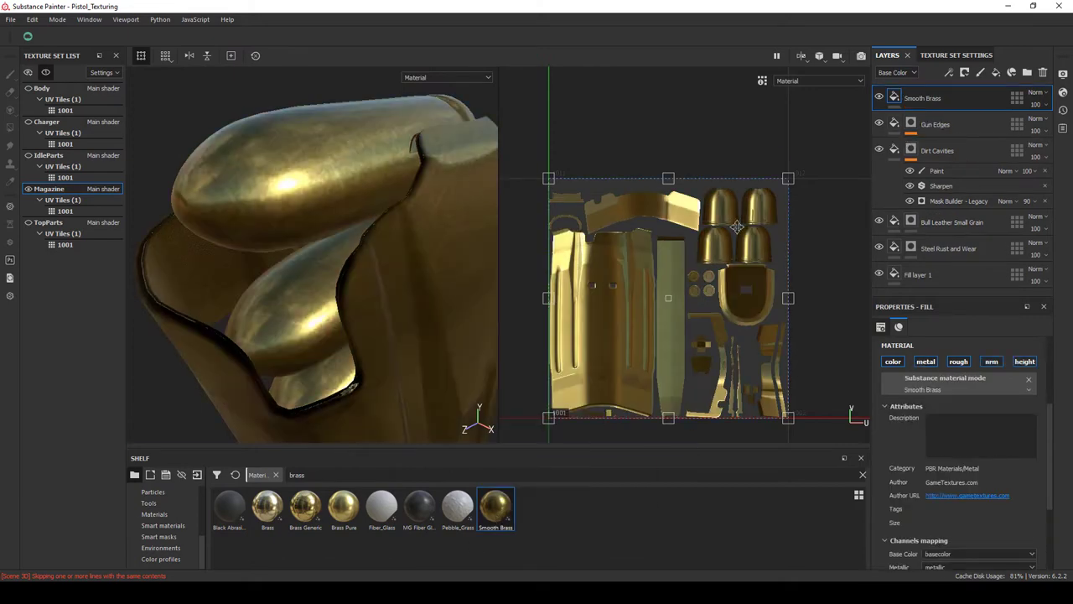
pyautogui.rightClick(938, 110)
pyautogui.click(956, 132)
# Polygon-fill the bullet shells in the mask so the cartridges turn brass.
pyautogui.press('4')
pyautogui.click(299, 366)
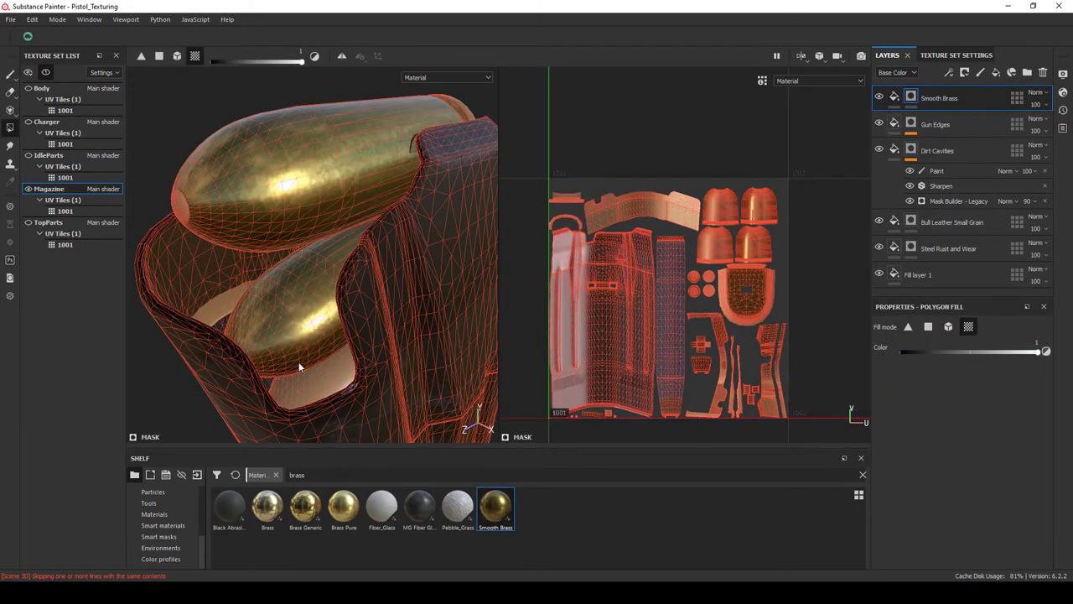
pyautogui.moveTo(469, 386); pyautogui.dragTo(310, 356)
pyautogui.scroll(3)
# Reframe the view and show the whole pistol from the front.
pyautogui.press('f')
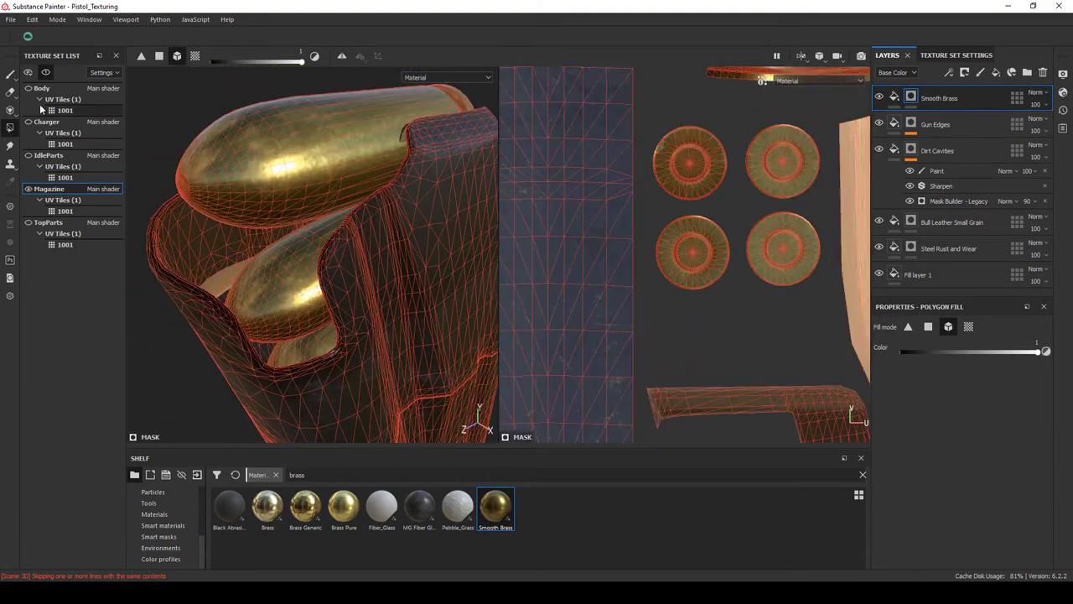
pyautogui.press('1')
pyautogui.moveTo(281, 238); pyautogui.dragTo(282, 208)
pyautogui.click(46, 73)
pyautogui.moveTo(141, 234); pyautogui.dragTo(210, 277)
# Switch from the Body texture set to the Charger texture set.
pyautogui.scroll(3)
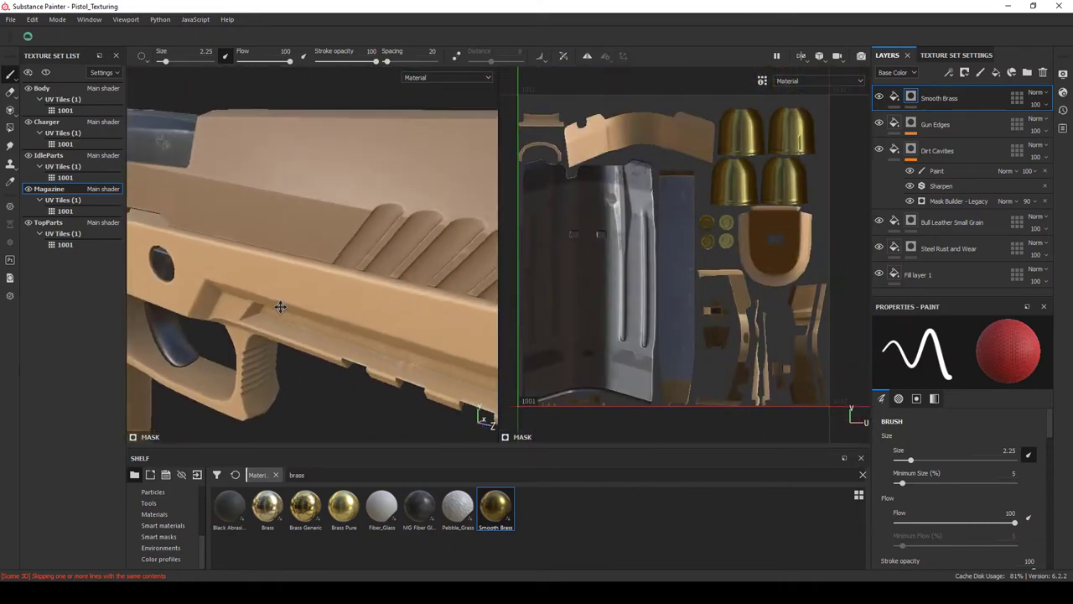
pyautogui.click(42, 88)
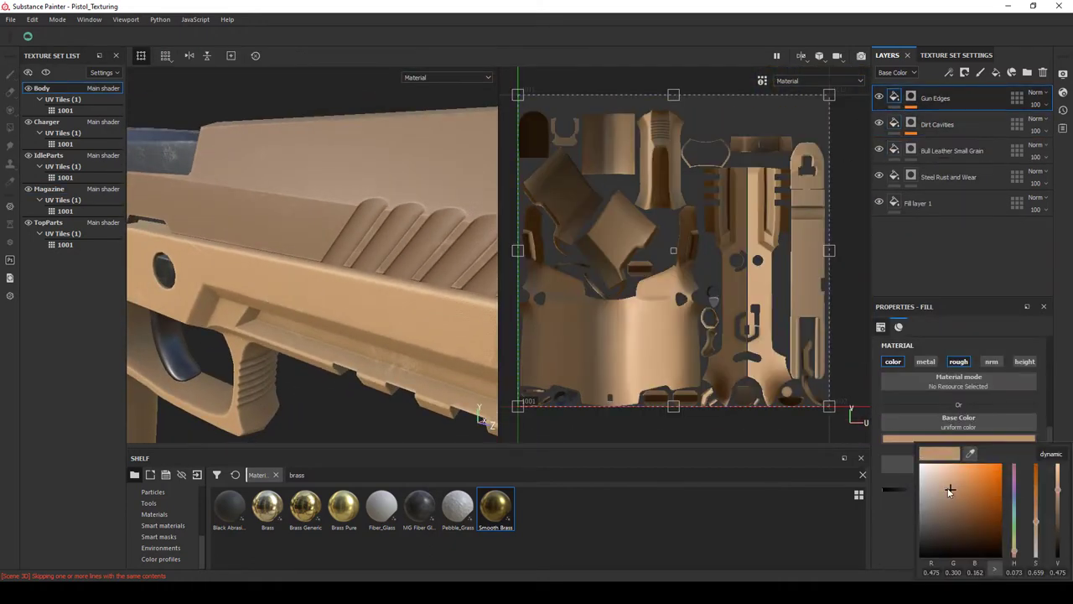
pyautogui.click(48, 122)
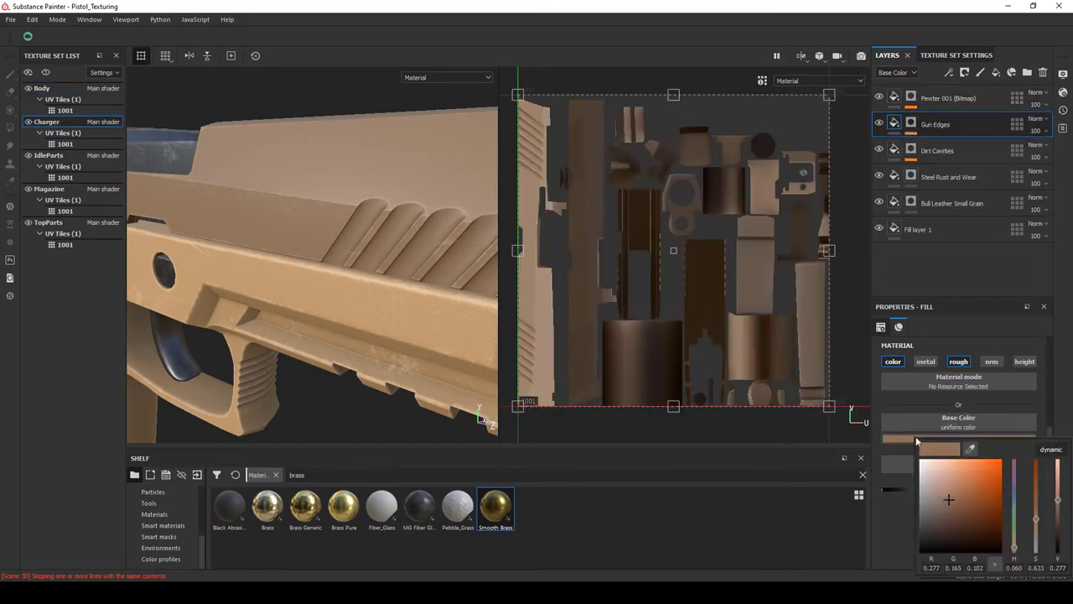
# Inspect the grip, magazine base and slide, then add a fill layer above Pewter 001.
pyautogui.scroll(-3)
pyautogui.moveTo(310, 251); pyautogui.dragTo(135, 240)
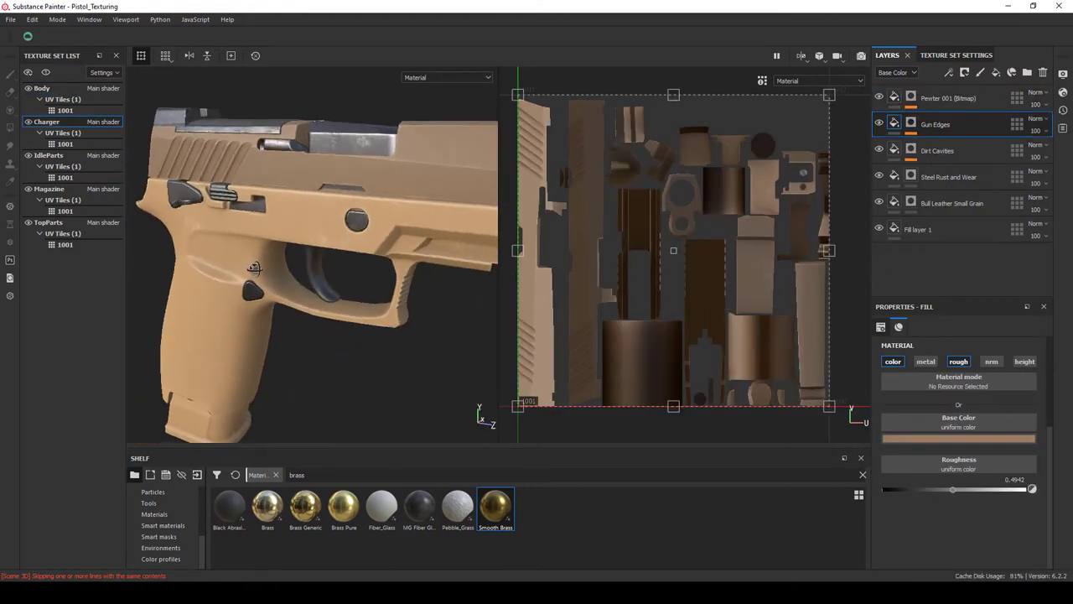
pyautogui.scroll(3)
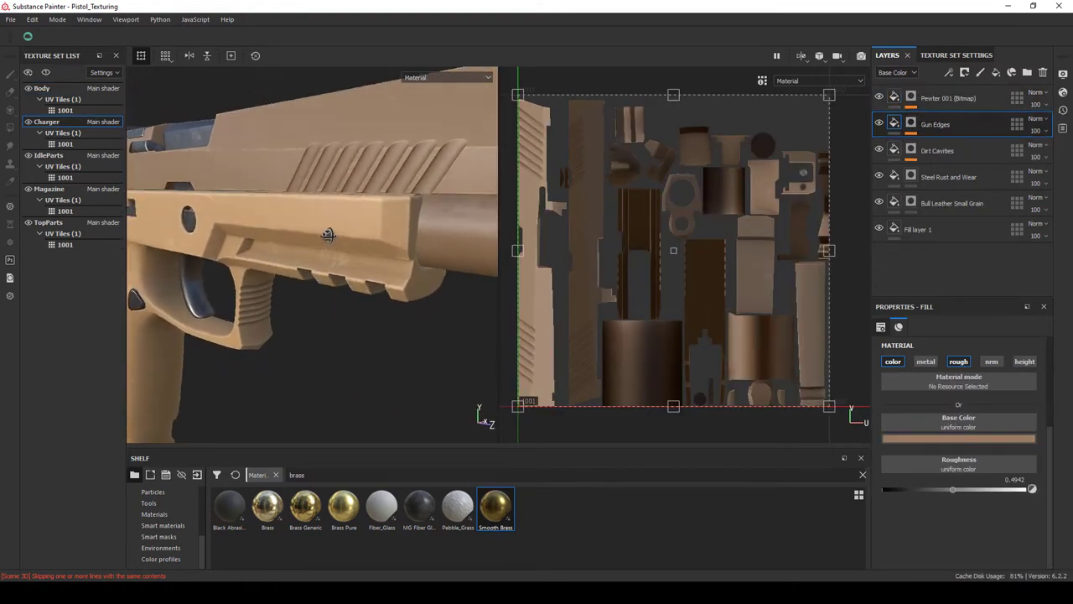
pyautogui.moveTo(135, 240); pyautogui.dragTo(265, 253)
pyautogui.scroll(-3)
pyautogui.scroll(3)
pyautogui.scroll(-3)
pyautogui.scroll(-3)
pyautogui.moveTo(265, 272); pyautogui.dragTo(414, 194)
pyautogui.scroll(3)
pyautogui.moveTo(410, 325); pyautogui.dragTo(265, 258)
pyautogui.scroll(-3)
pyautogui.scroll(3)
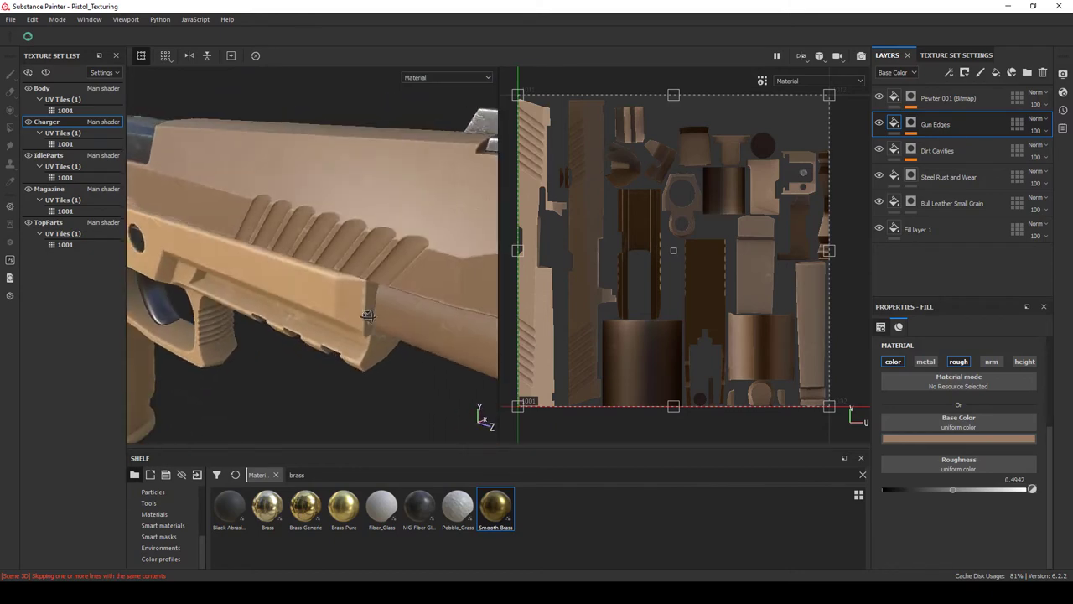
pyautogui.click(948, 98)
pyautogui.click(996, 72)
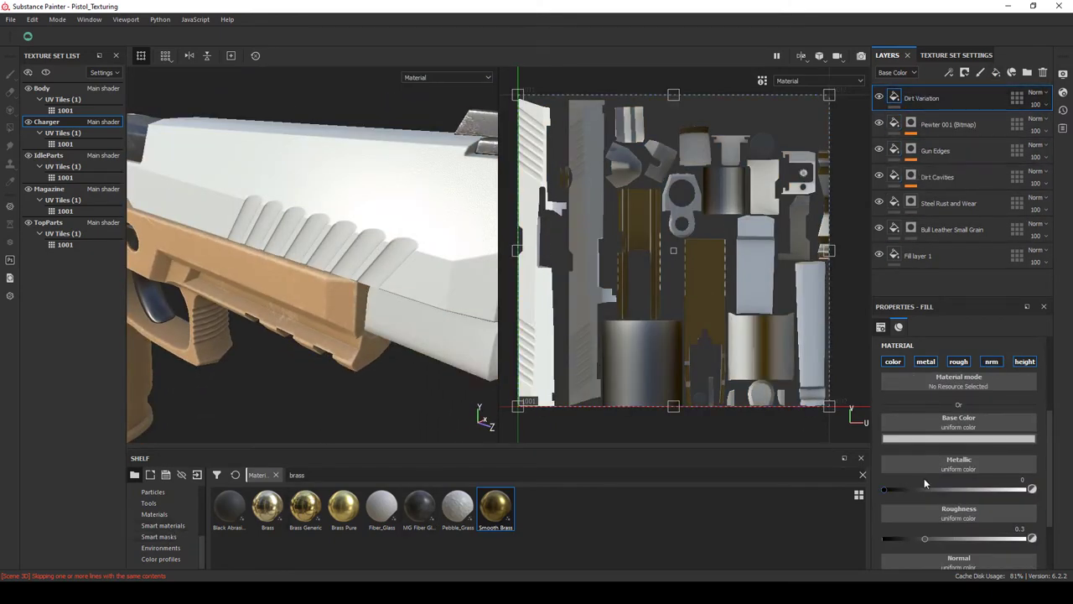
# Give Dirt Variation a sampled brown base colour, no metal, and roughness about 0.42.
pyautogui.click(956, 438)
pyautogui.click(878, 98)
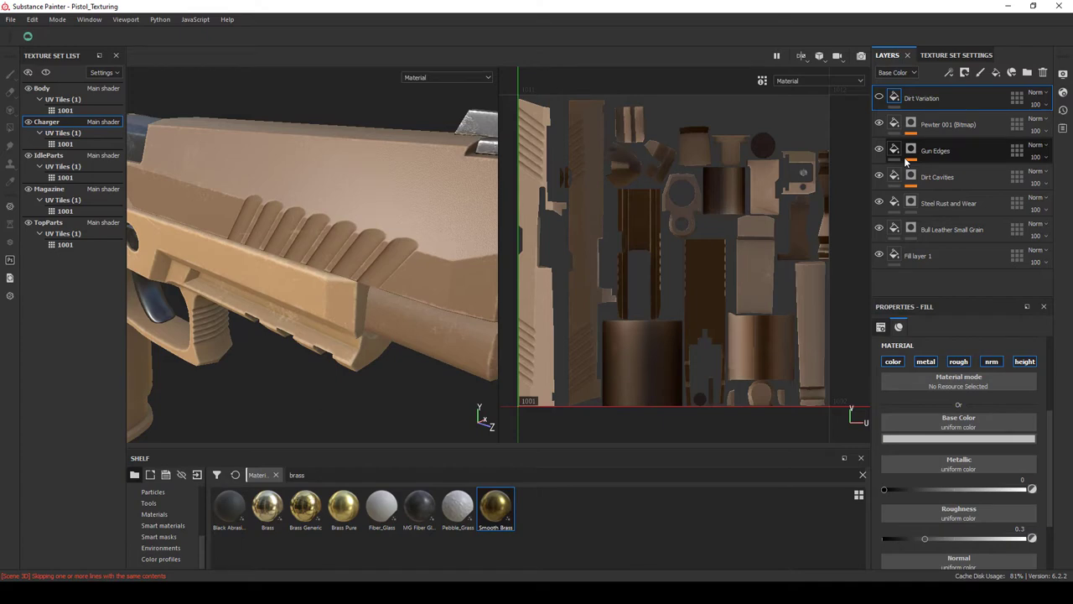
pyautogui.click(958, 438)
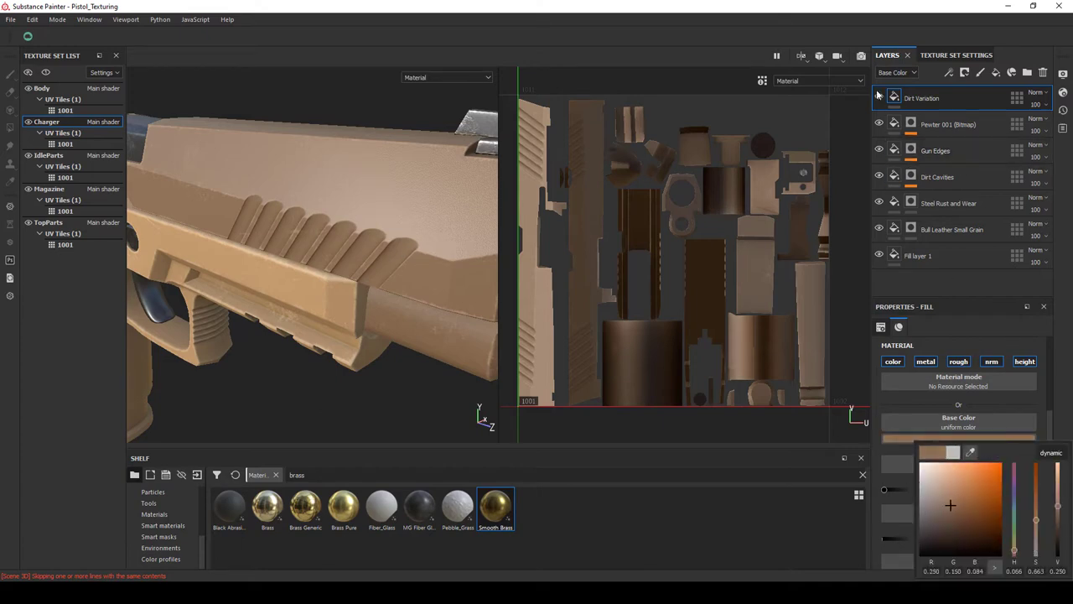
pyautogui.click(896, 481)
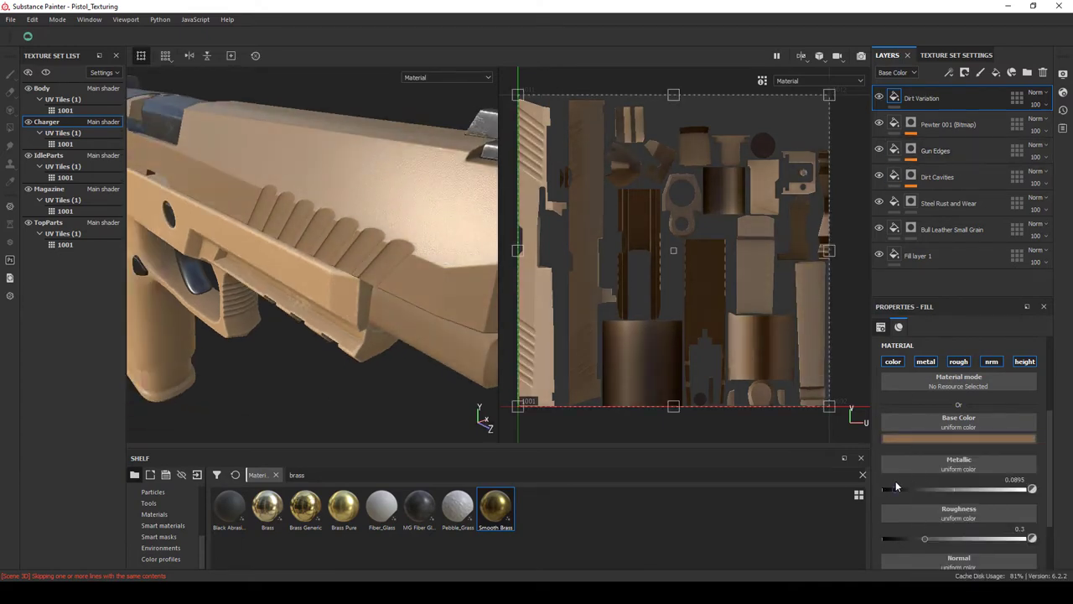
pyautogui.click(926, 361)
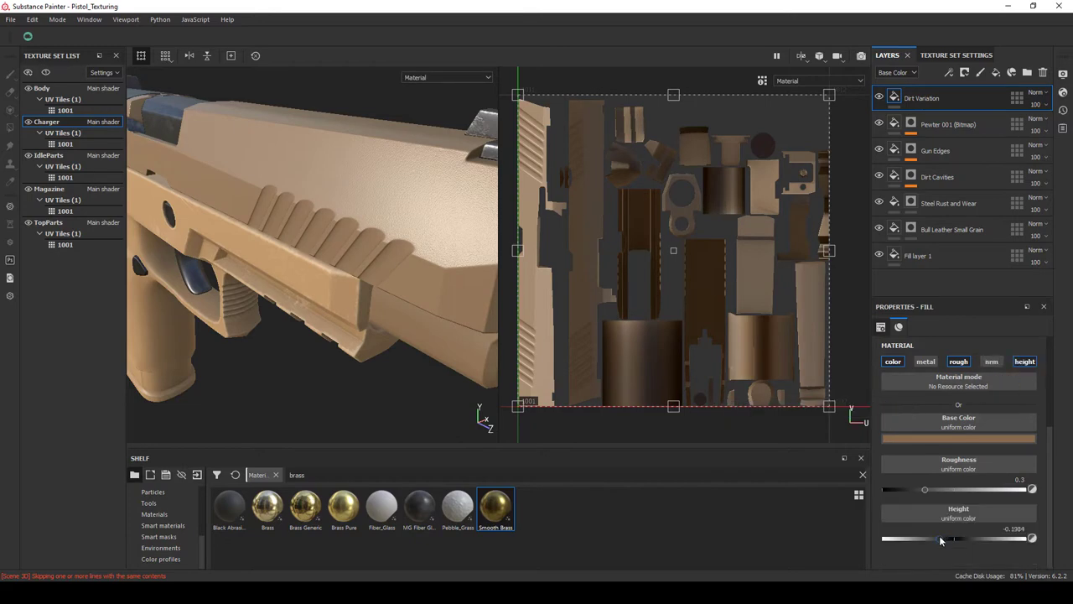
pyautogui.moveTo(925, 490); pyautogui.dragTo(941, 488)
# Try and undo the Dirt Splashes smart mask, set height near zero, pick a warmer brown.
pyautogui.click(158, 537)
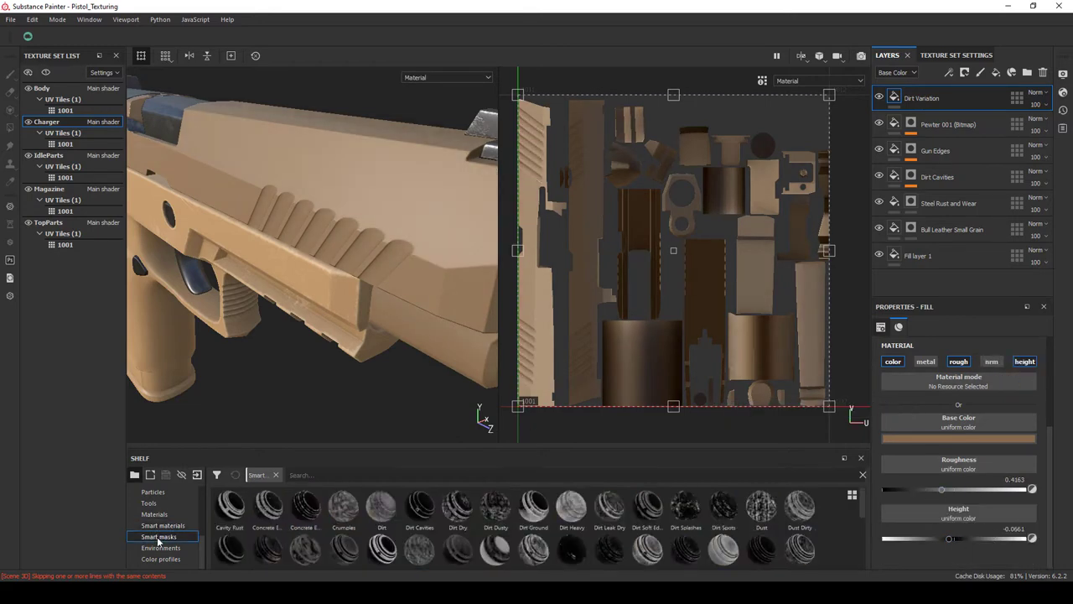
pyautogui.moveTo(912, 98); pyautogui.dragTo(914, 99)
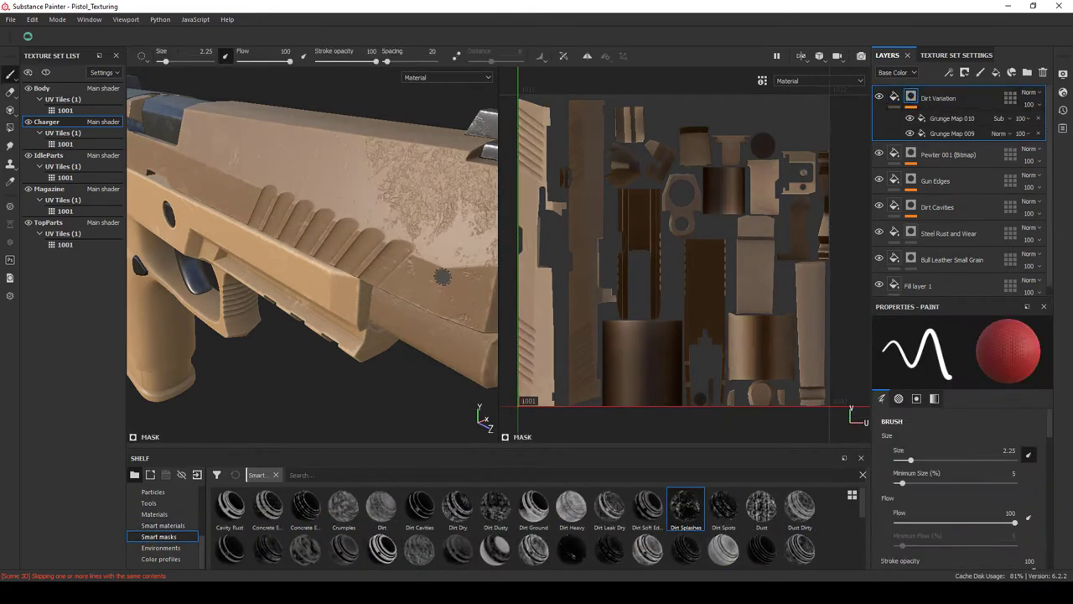
pyautogui.hotkey('ctrl', 'z')
pyautogui.click(954, 539)
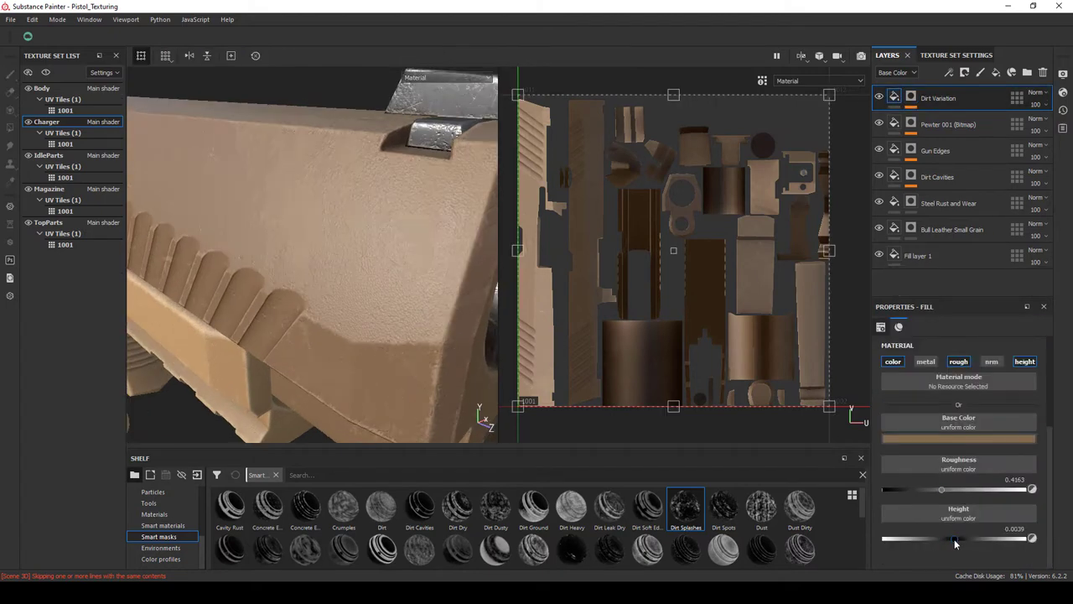
pyautogui.click(959, 438)
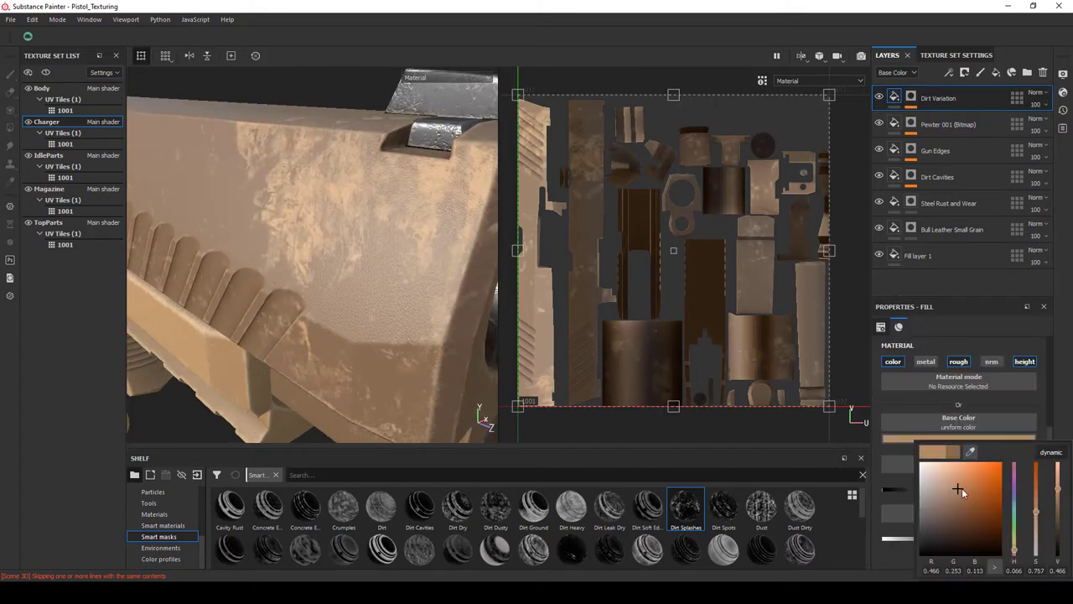
pyautogui.click(294, 210)
pyautogui.moveTo(293, 210); pyautogui.dragTo(434, 355)
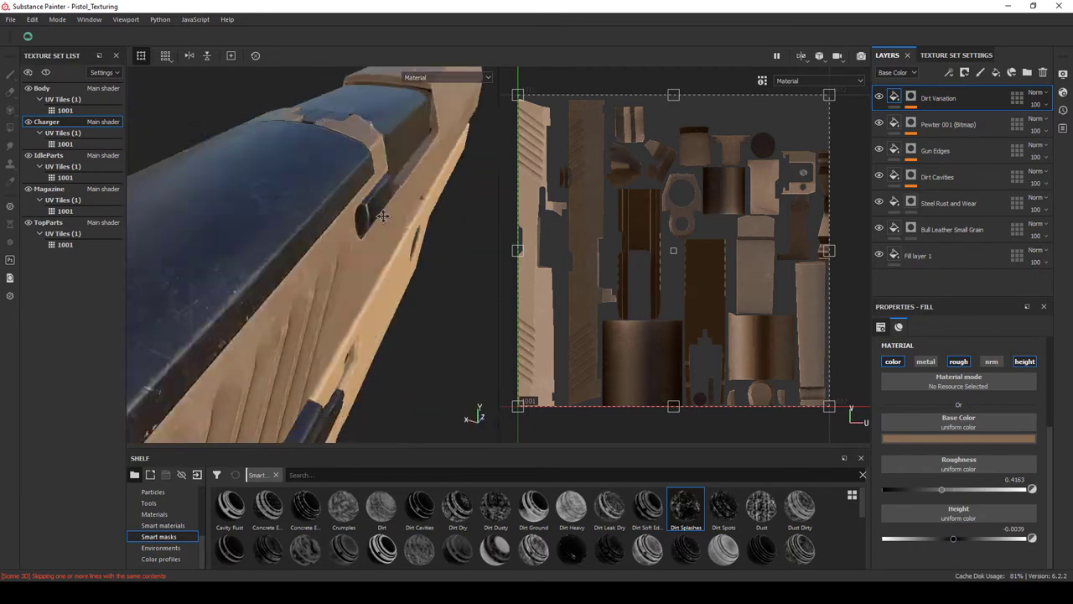
# Restore the grunge mask and enlarge Grunge Map 009's pattern scale.
pyautogui.hotkey('ctrl', 'y')
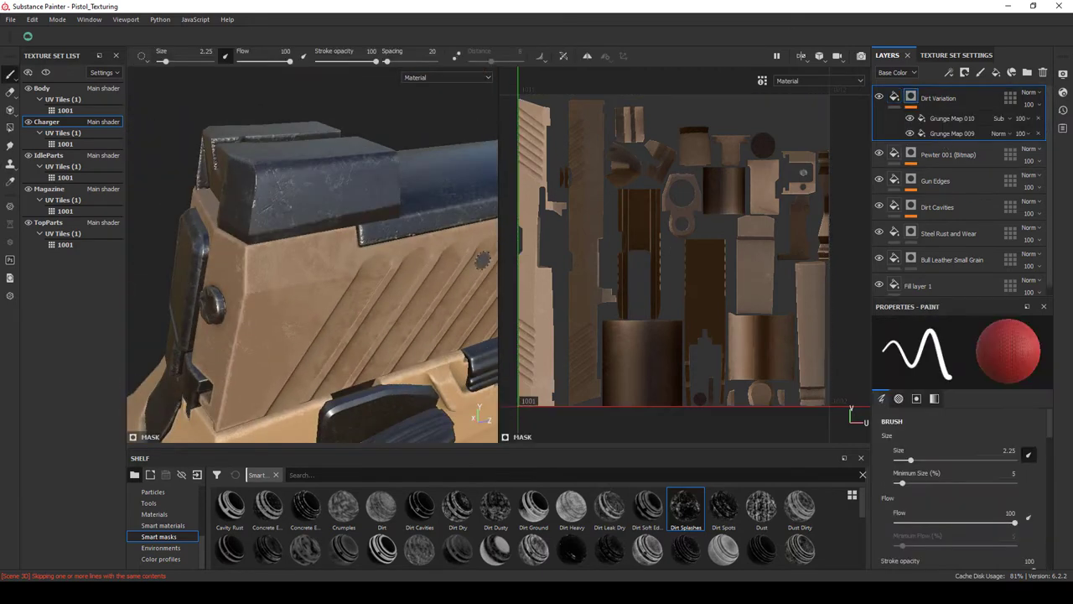
pyautogui.moveTo(294, 251); pyautogui.dragTo(355, 297)
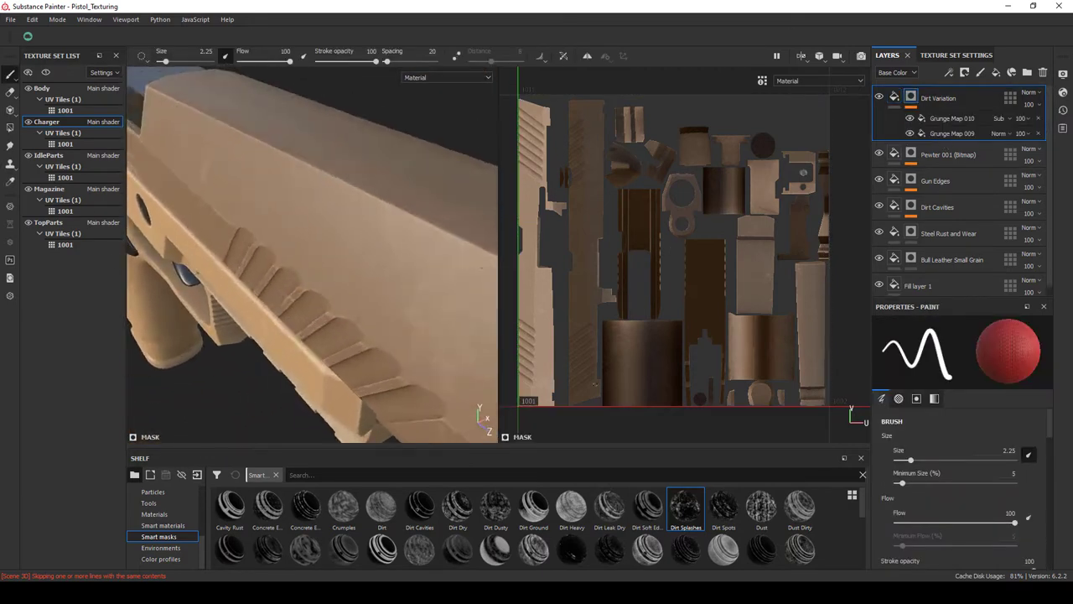
pyautogui.hotkey('ctrl', 'z')
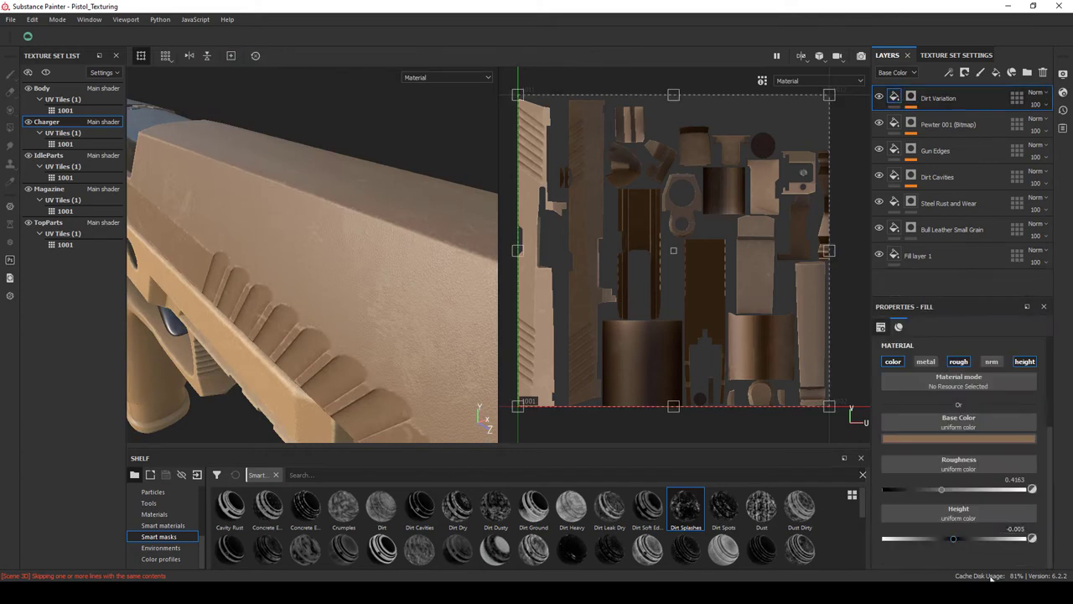
pyautogui.hotkey('ctrl', 'y')
pyautogui.click(947, 134)
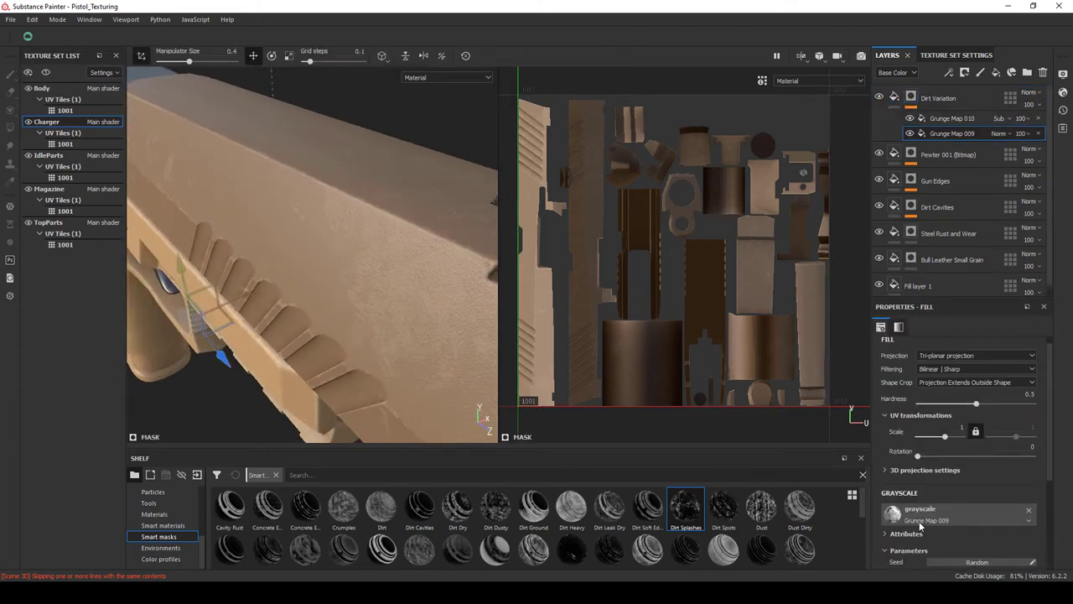
pyautogui.hotkey('ctrl', 'z')
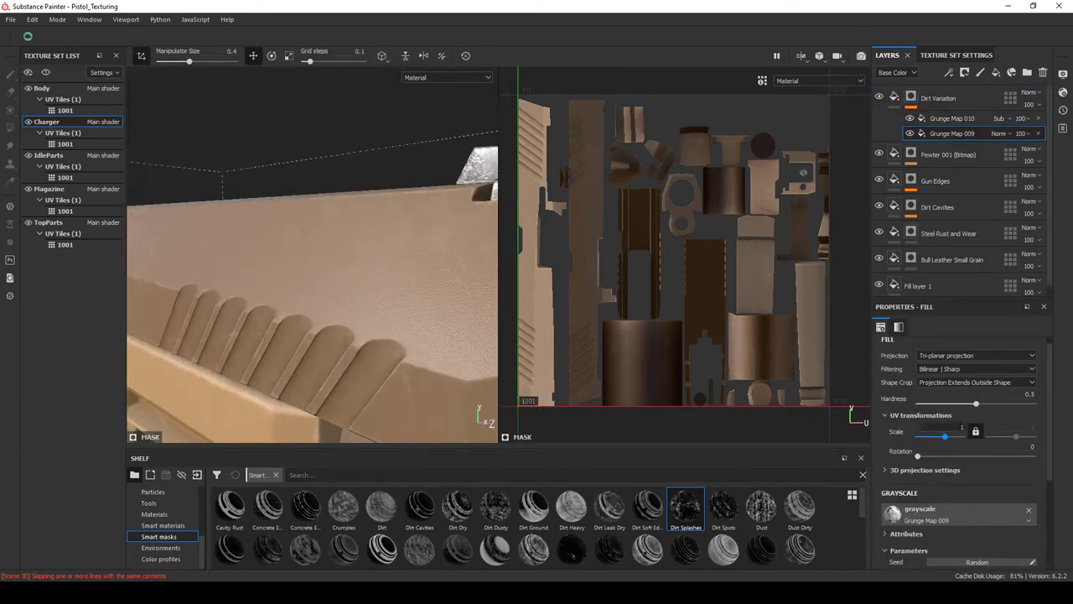
pyautogui.moveTo(210, 294); pyautogui.dragTo(940, 414)
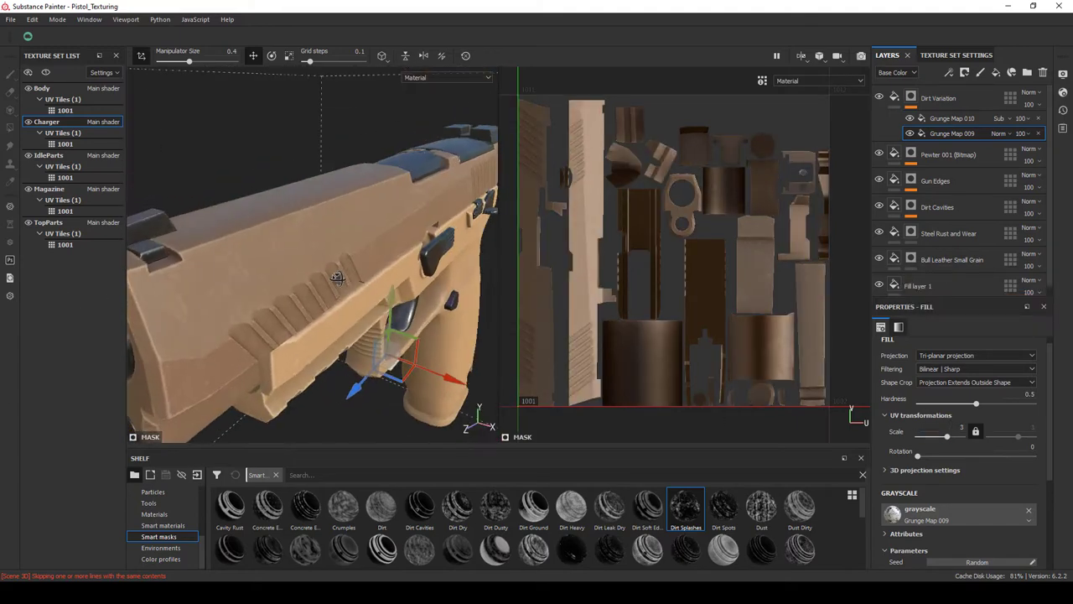
pyautogui.moveTo(360, 294); pyautogui.dragTo(896, 467)
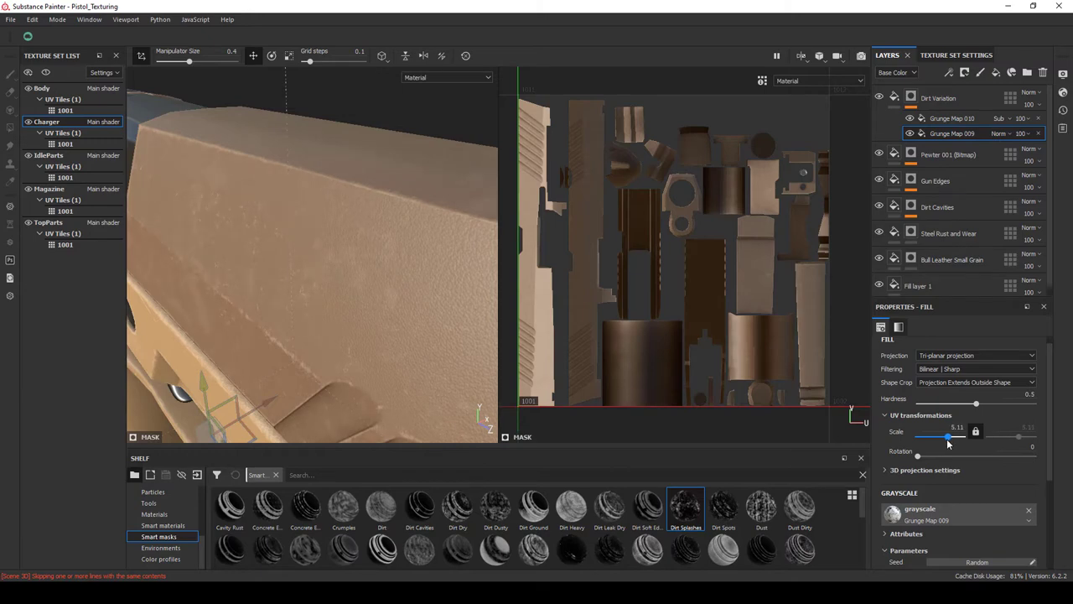
# Adjust the scales of Grunge Map 010 and Grunge Map 009 to 1 and 2.
pyautogui.click(952, 118)
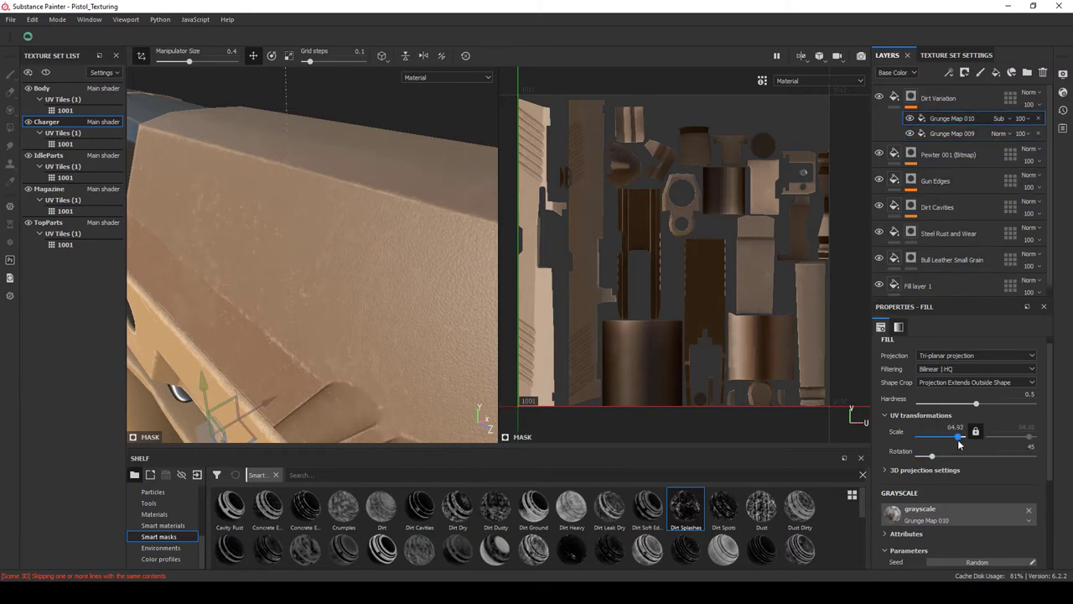
pyautogui.scroll(-3)
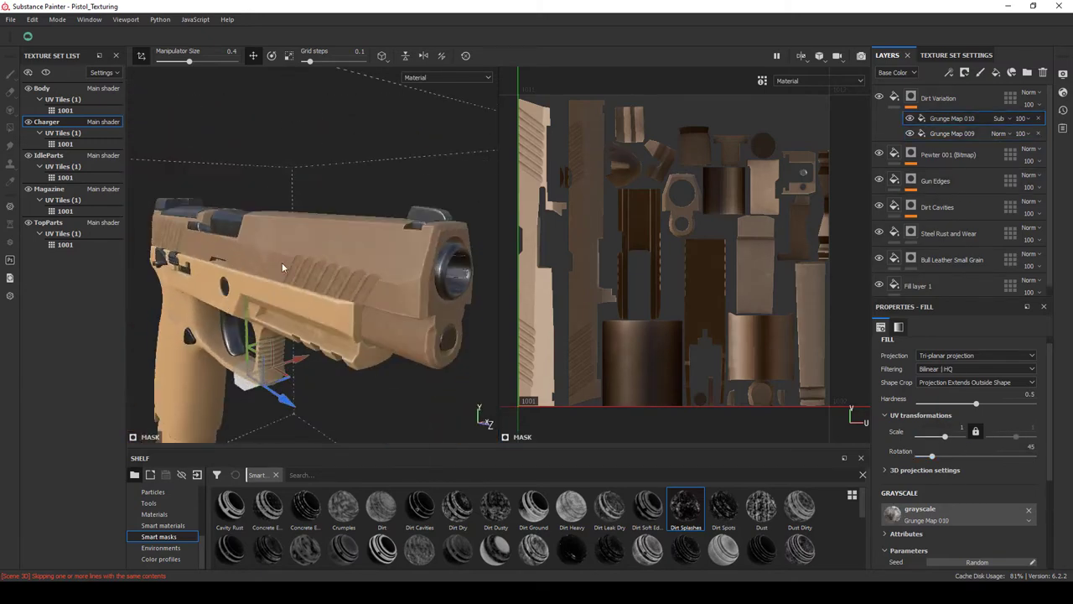
pyautogui.scroll(3)
pyautogui.scroll(-3)
pyautogui.click(952, 134)
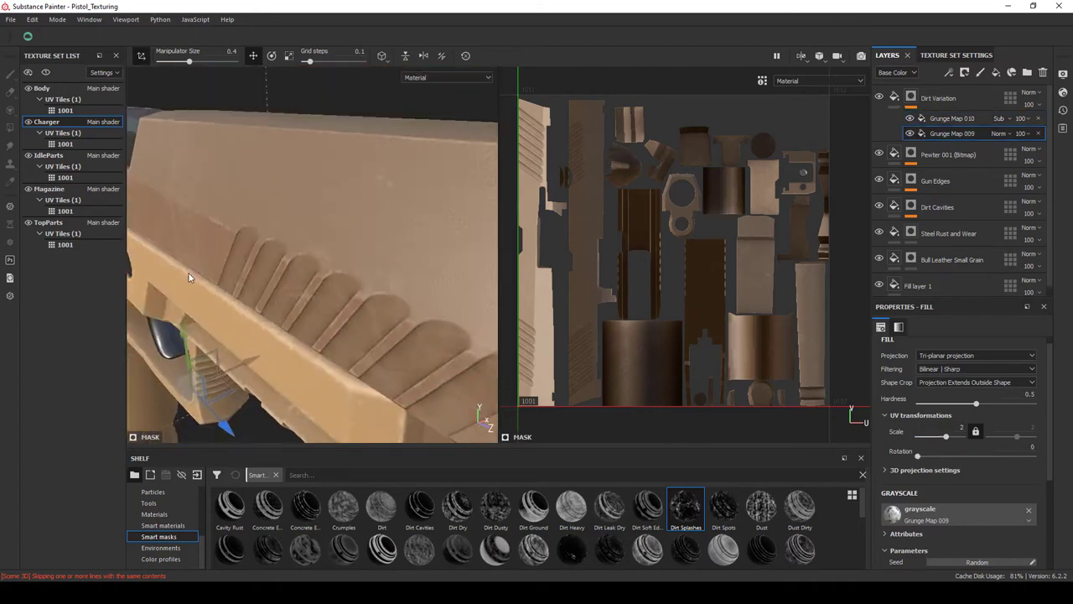
pyautogui.scroll(-3)
pyautogui.scroll(3)
# Select Dirt Variation's fill on the Charger and collapse its effects.
pyautogui.click(938, 98)
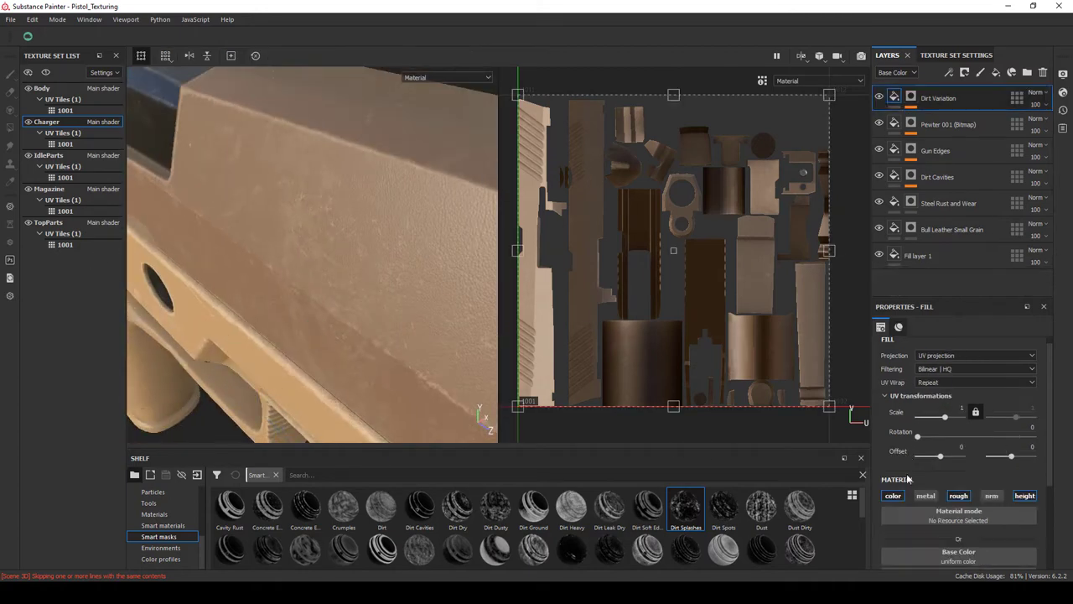
pyautogui.click(952, 404)
pyautogui.scroll(-3)
pyautogui.scroll(3)
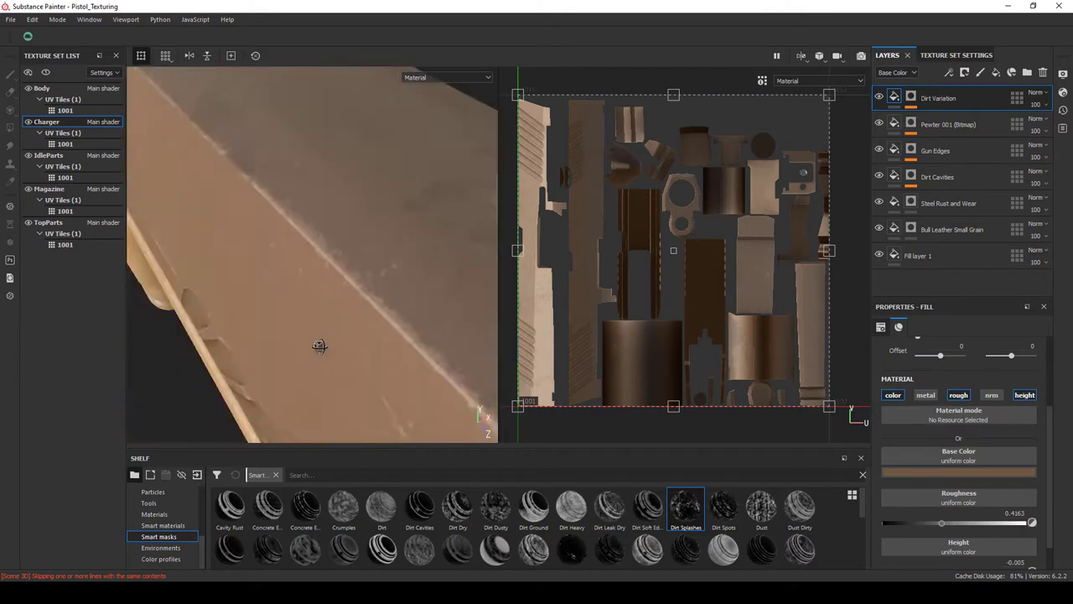
pyautogui.scroll(-3)
pyautogui.scroll(-3)
pyautogui.scroll(-3)
pyautogui.scroll(3)
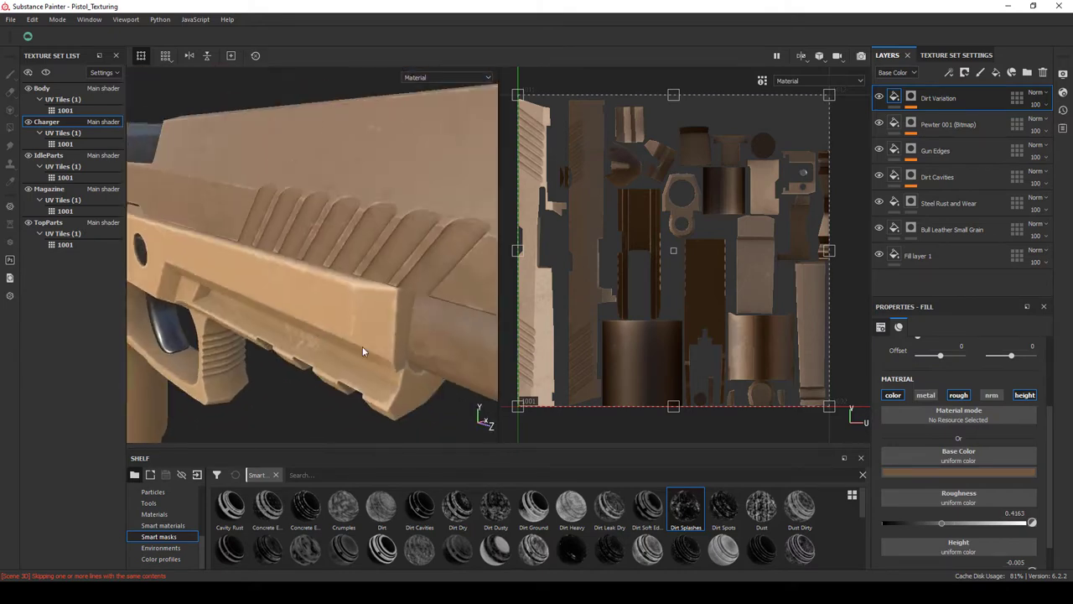
pyautogui.scroll(-3)
pyautogui.click(958, 471)
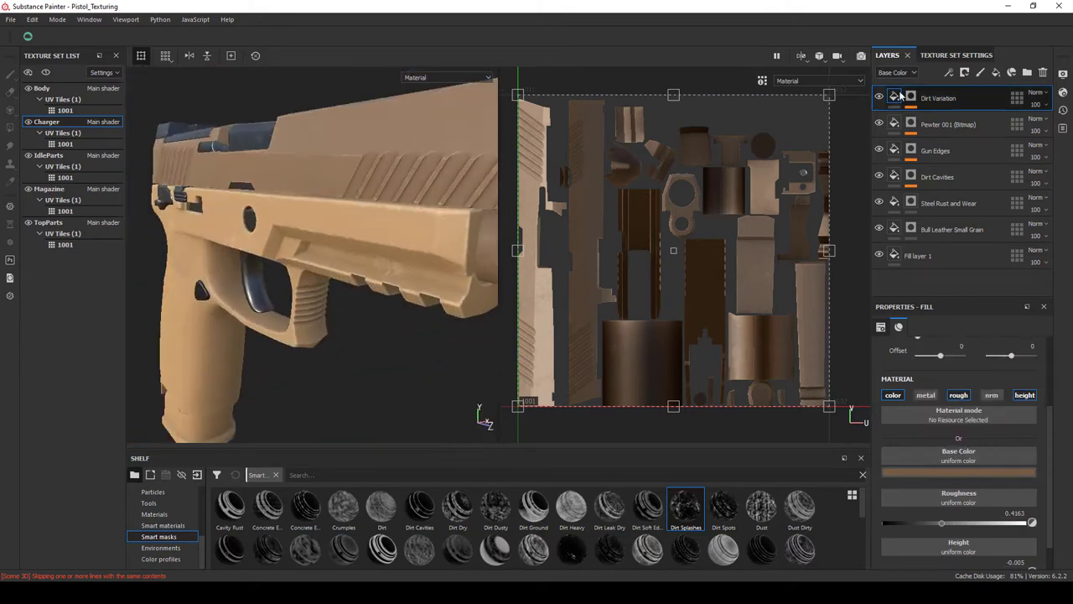
# On the Body set, eyedrop the pistol's tan as Dirt Variation's base colour and darken it.
pyautogui.click(61, 100)
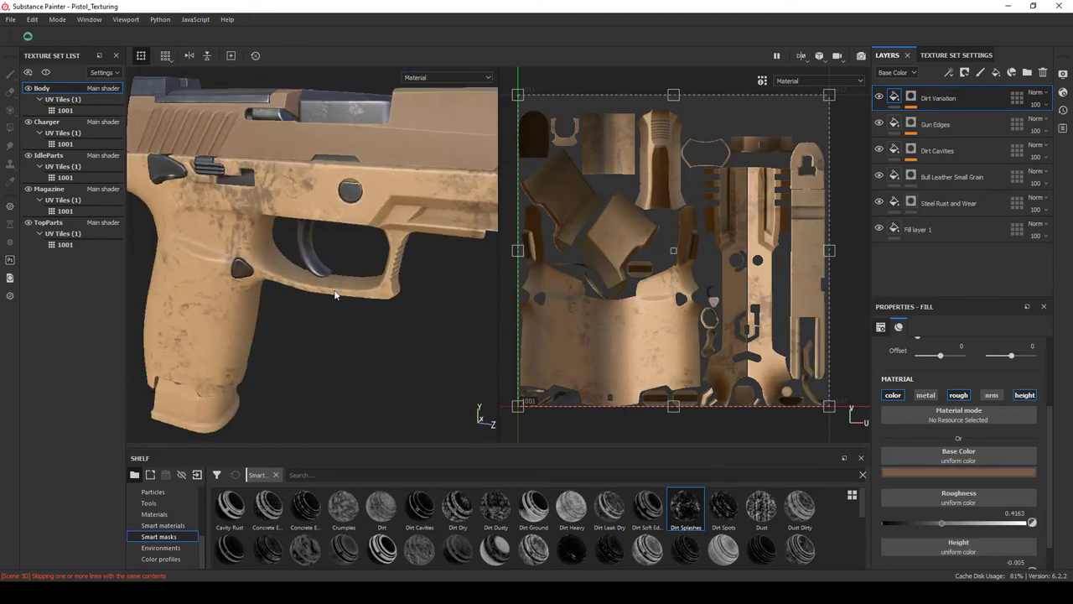
pyautogui.click(931, 472)
pyautogui.click(970, 344)
pyautogui.click(331, 195)
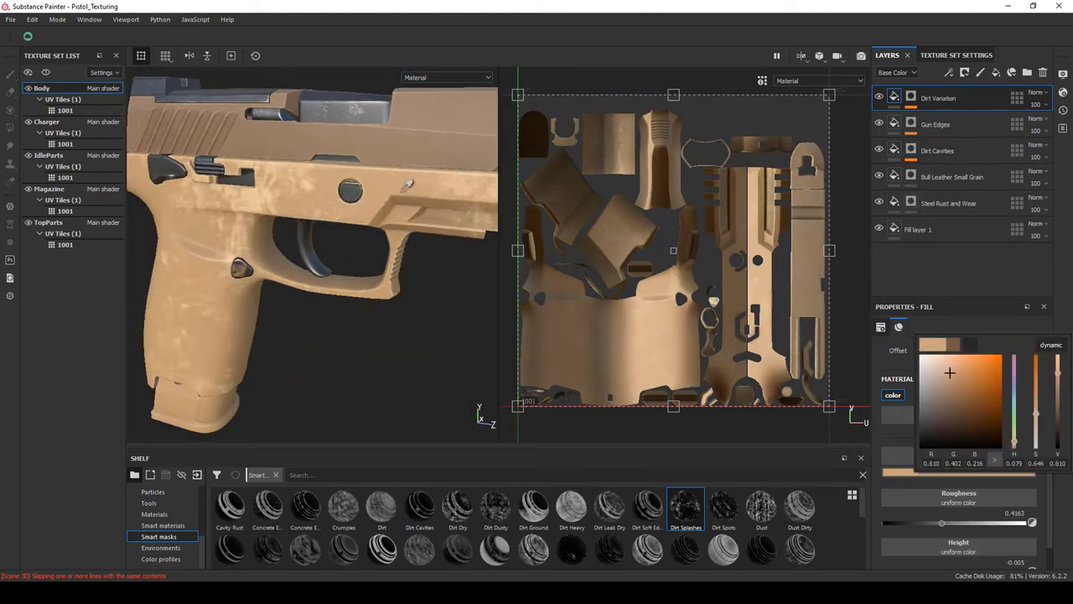
pyautogui.click(410, 188)
pyautogui.moveTo(370, 360); pyautogui.dragTo(401, 338)
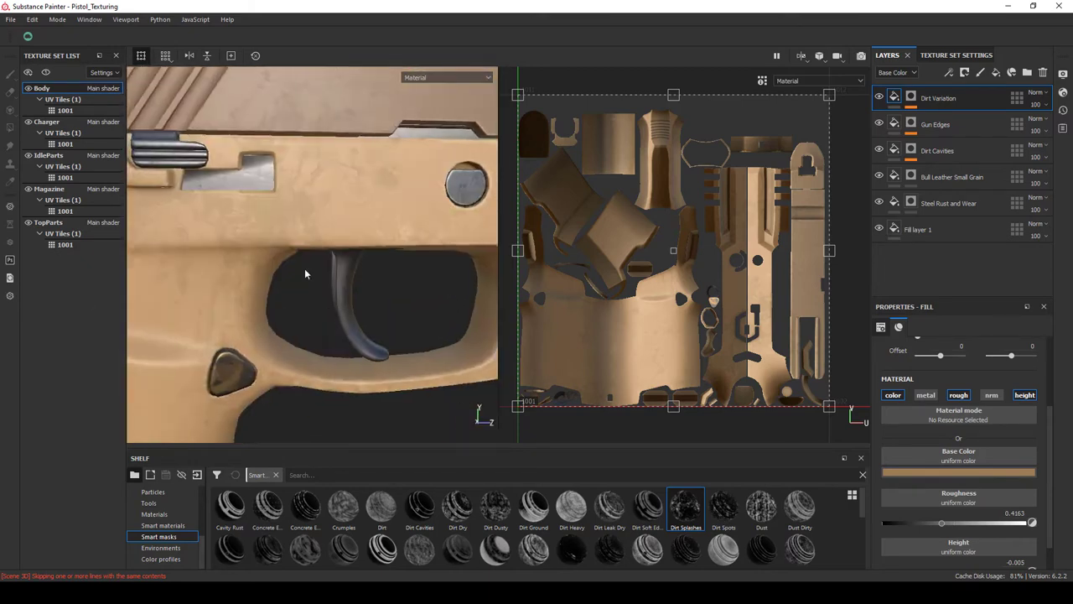
pyautogui.click(912, 97)
# Invert the Dirt Variation mask and check the side of the slide.
pyautogui.rightClick(914, 98)
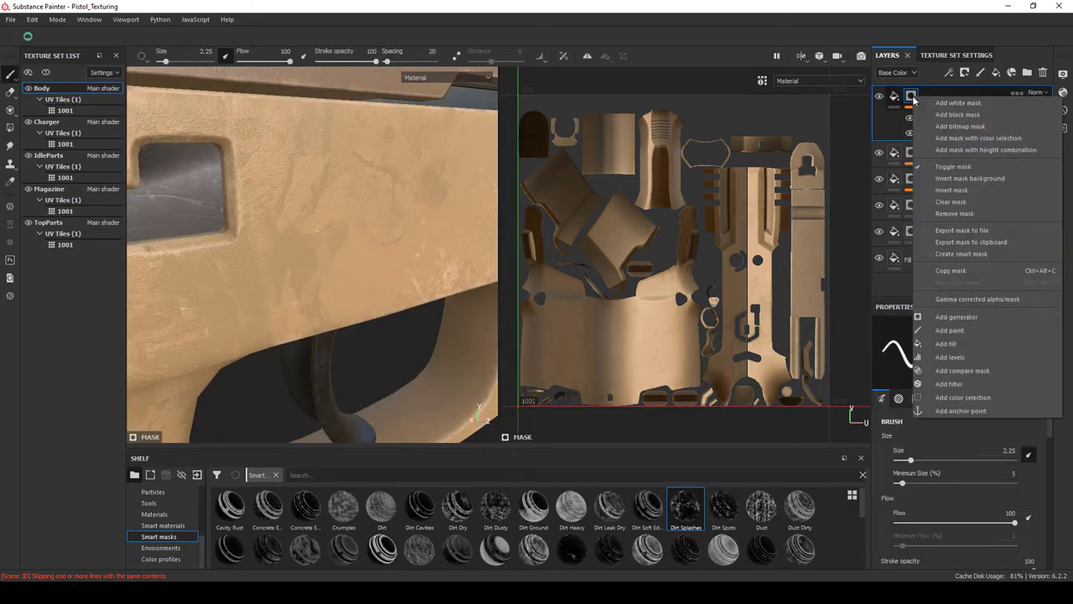
pyautogui.click(960, 192)
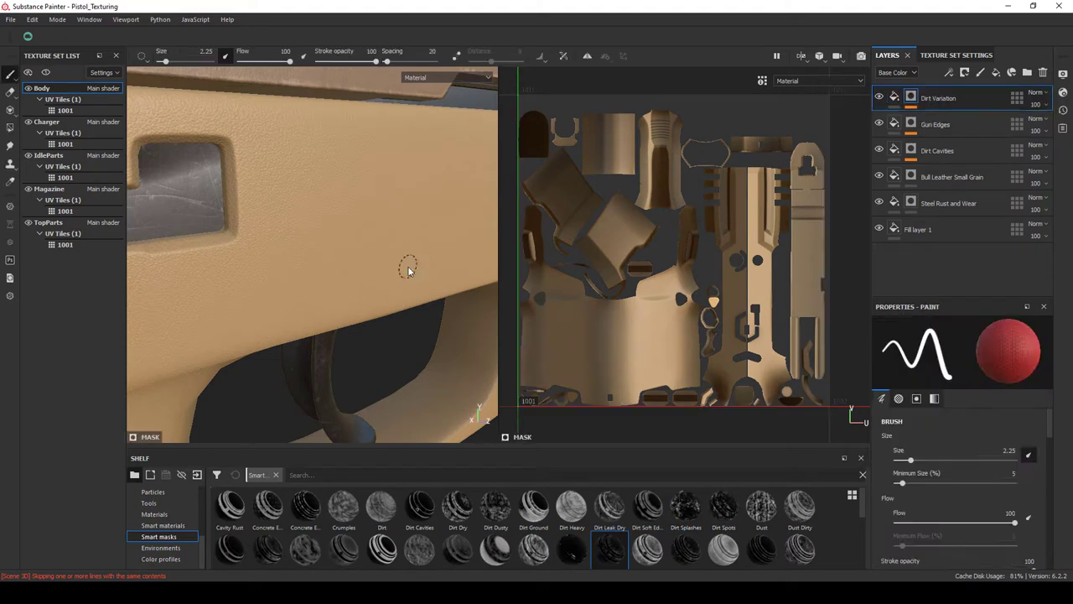
pyautogui.moveTo(408, 268); pyautogui.dragTo(227, 285)
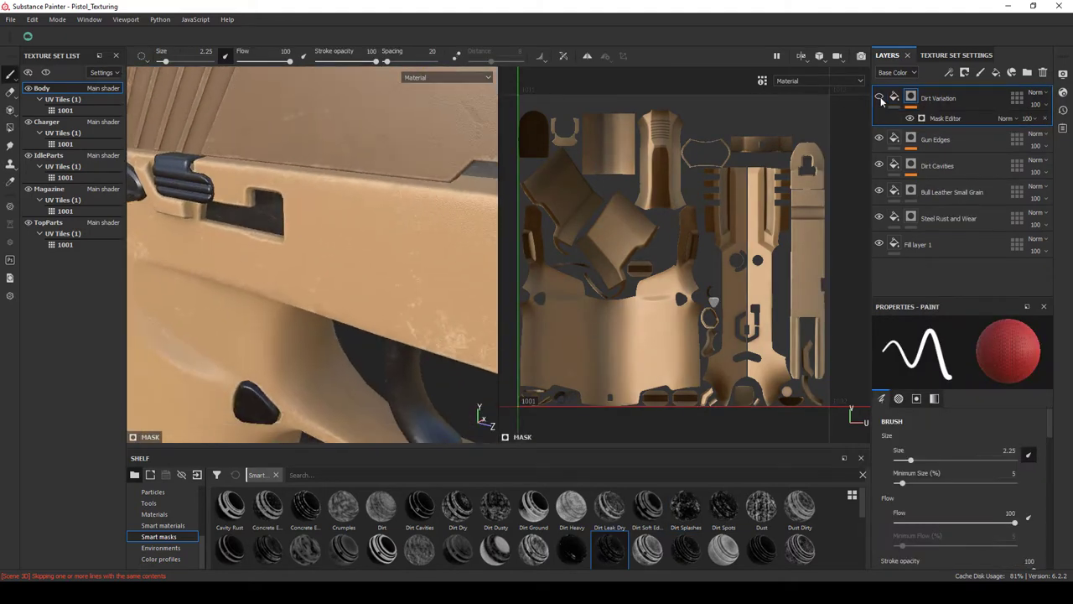
pyautogui.scroll(-3)
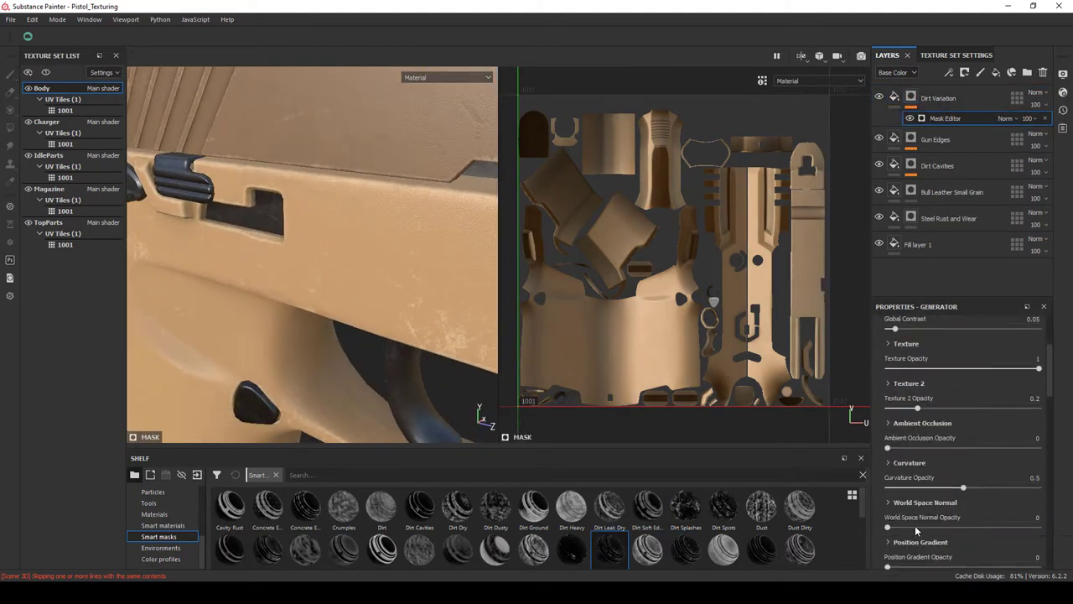
pyautogui.scroll(-3)
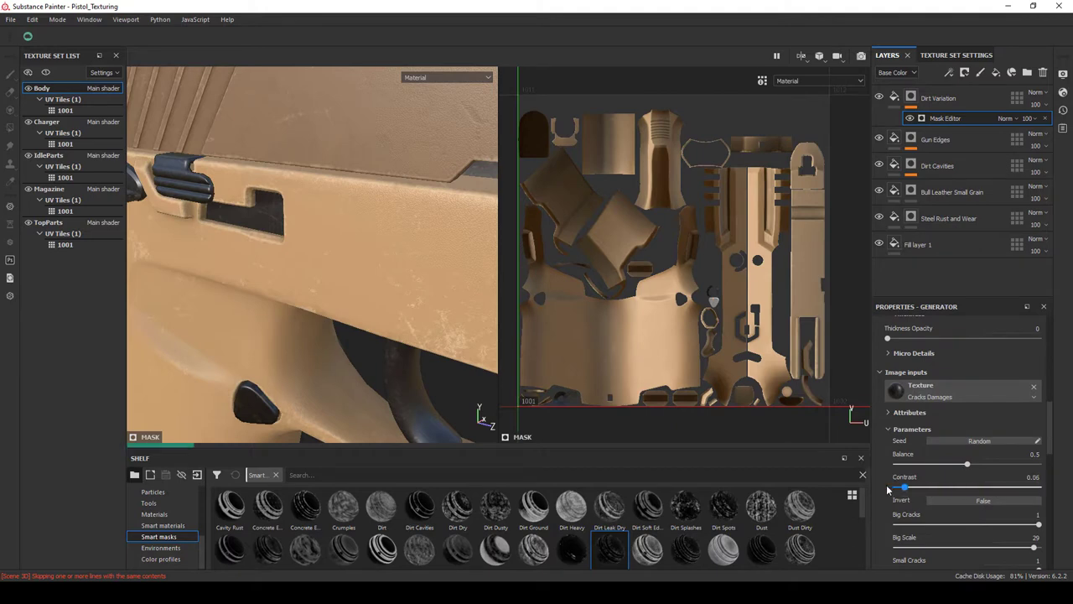
# Replace the Dirt Variation mask with the stains-and-scratches smart mask.
pyautogui.rightClick(912, 100)
pyautogui.click(948, 216)
pyautogui.scroll(-3)
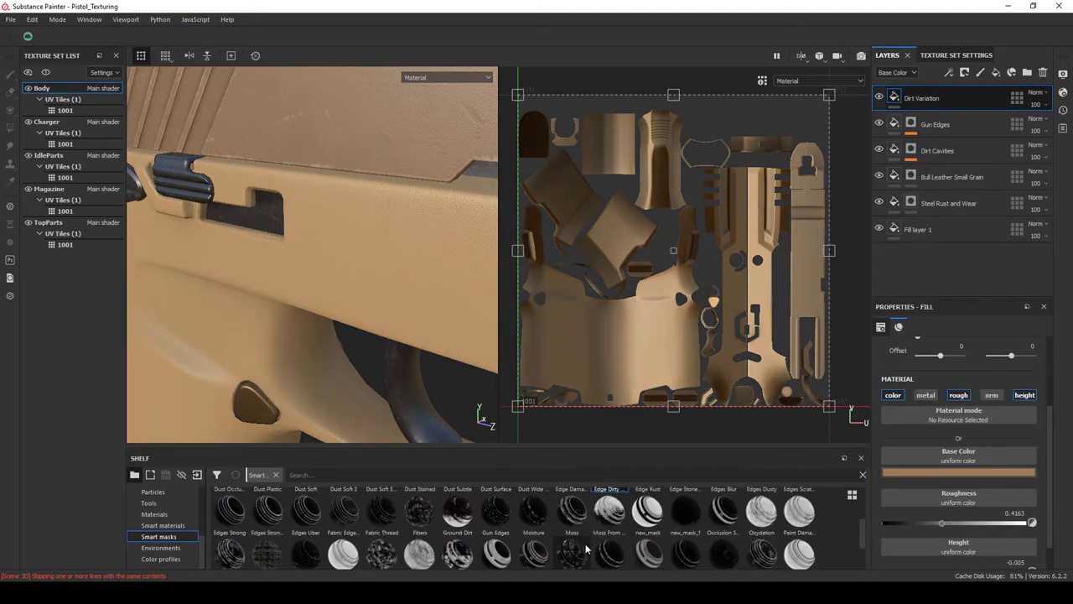
pyautogui.scroll(-3)
pyautogui.moveTo(770, 505); pyautogui.dragTo(939, 98)
# Inspect the new dirt around the trigger guard, then duplicate Dirt Variation.
pyautogui.press('1')
pyautogui.moveTo(335, 251); pyautogui.dragTo(318, 277)
pyautogui.scroll(-3)
pyautogui.scroll(3)
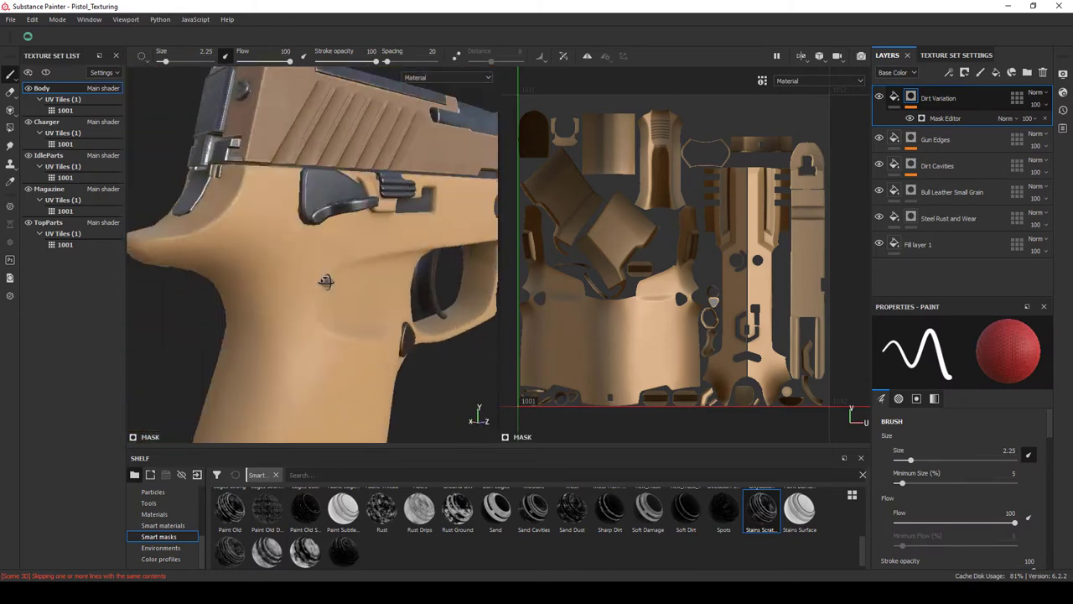
pyautogui.scroll(3)
pyautogui.scroll(3)
pyautogui.moveTo(383, 254); pyautogui.dragTo(360, 214)
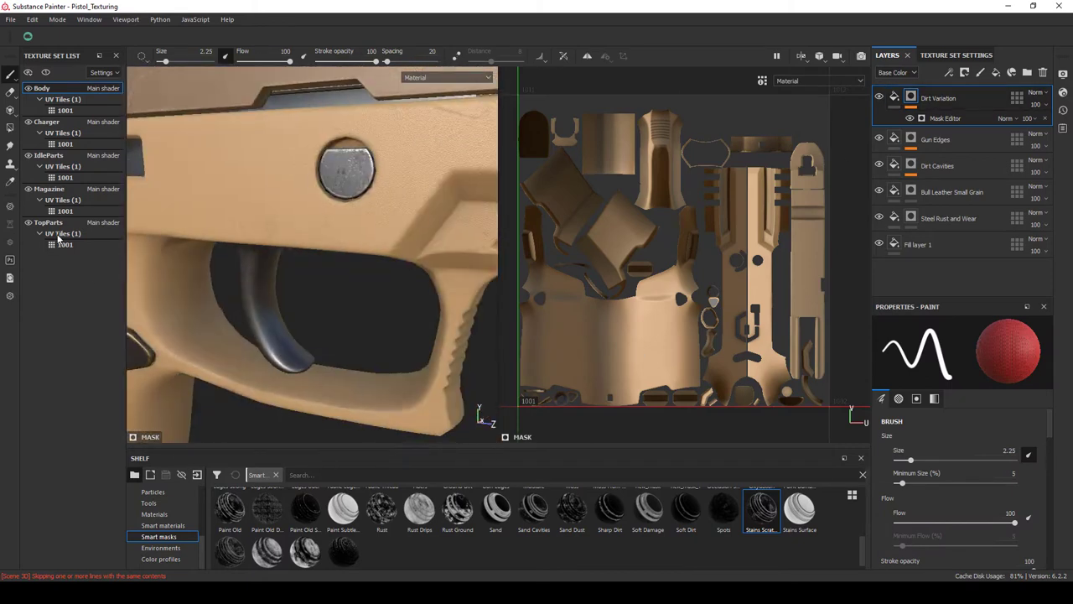
pyautogui.scroll(3)
pyautogui.hotkey('ctrl', 'd')
pyautogui.scroll(-3)
# Give the duplicated dirt layer a lighter base colour sampled from the pistol.
pyautogui.click(955, 473)
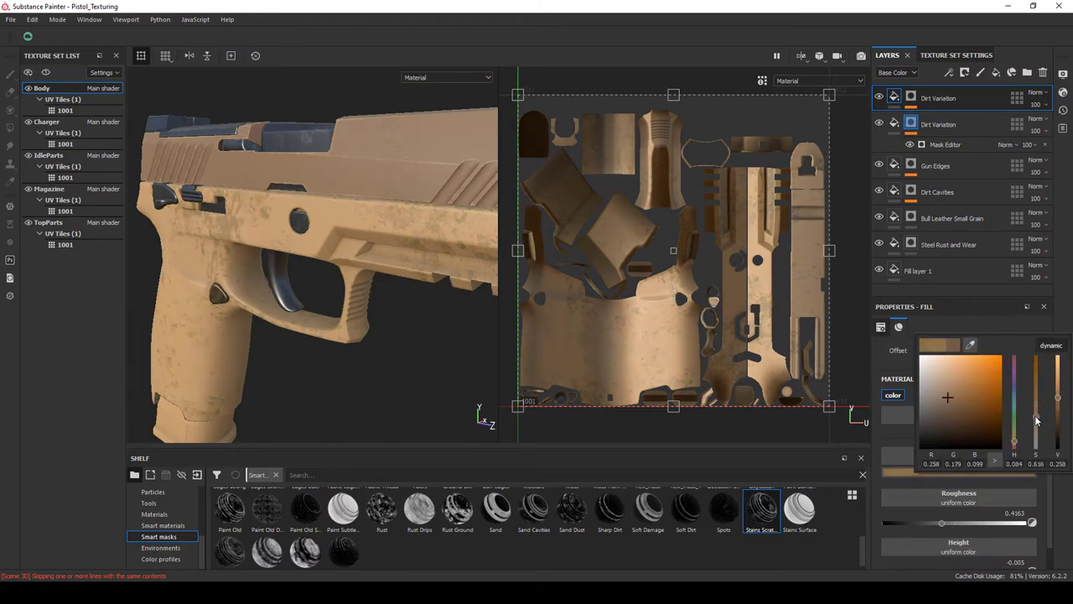
pyautogui.click(970, 346)
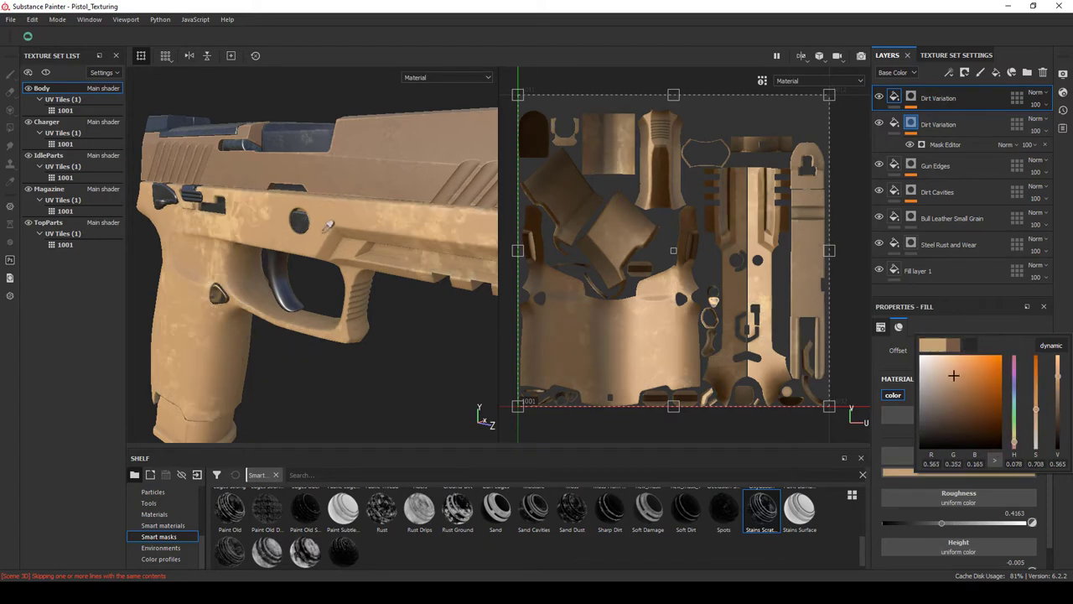
pyautogui.click(342, 242)
pyautogui.scroll(3)
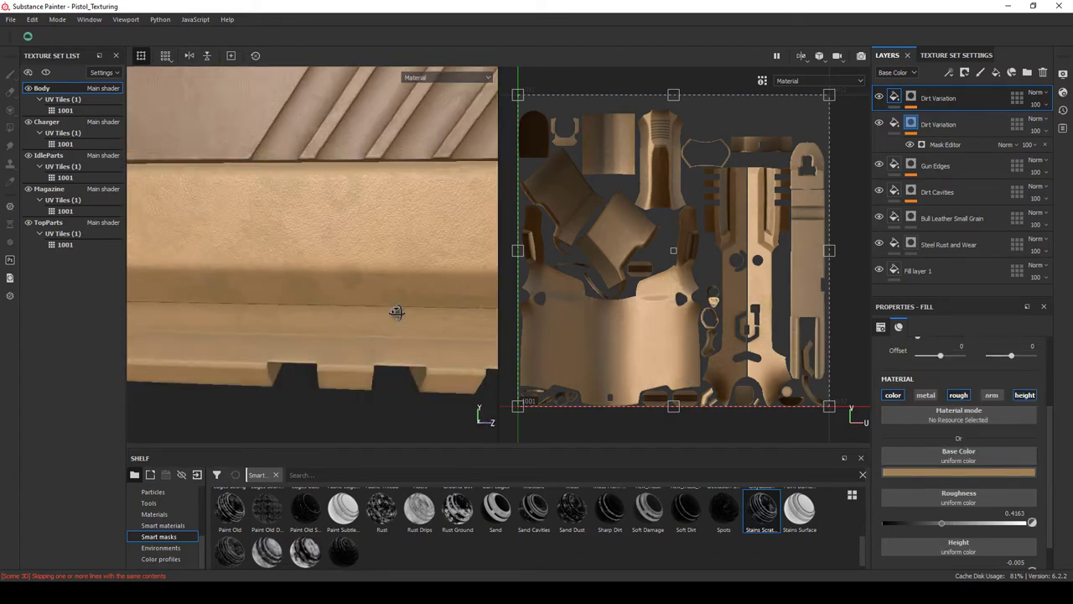
pyautogui.moveTo(431, 305); pyautogui.dragTo(456, 297)
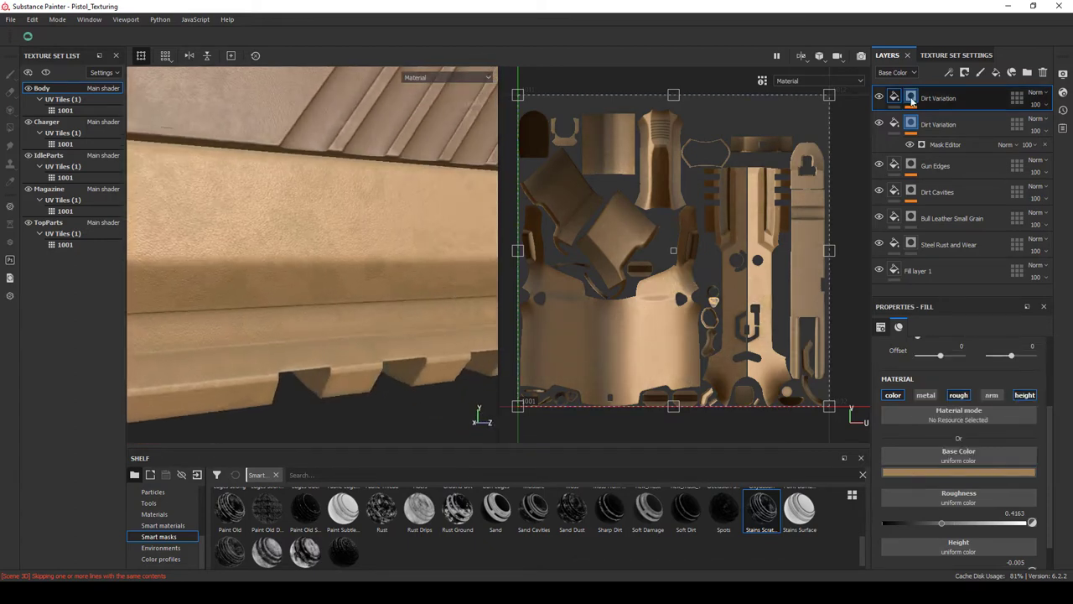
pyautogui.scroll(-3)
pyautogui.moveTo(372, 333); pyautogui.dragTo(283, 232)
# Reframe the pistol and refine the top dirt layer's colour to medium brown (0.376, 0.226, 0.113).
pyautogui.rightClick(232, 304)
pyautogui.press('f')
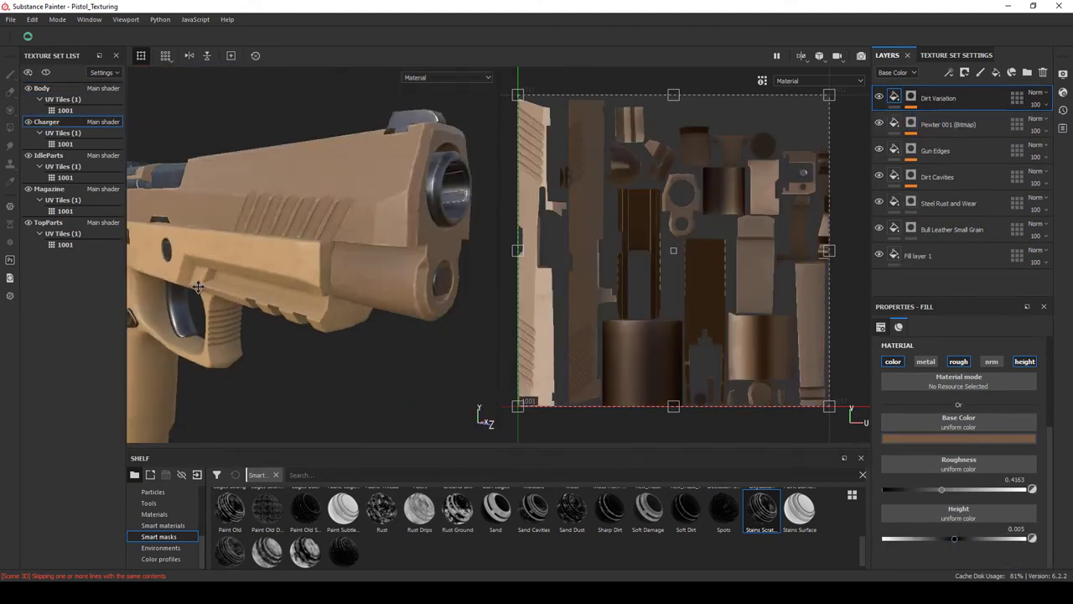
pyautogui.scroll(3)
pyautogui.press('f')
pyautogui.scroll(3)
pyautogui.rightClick(261, 270)
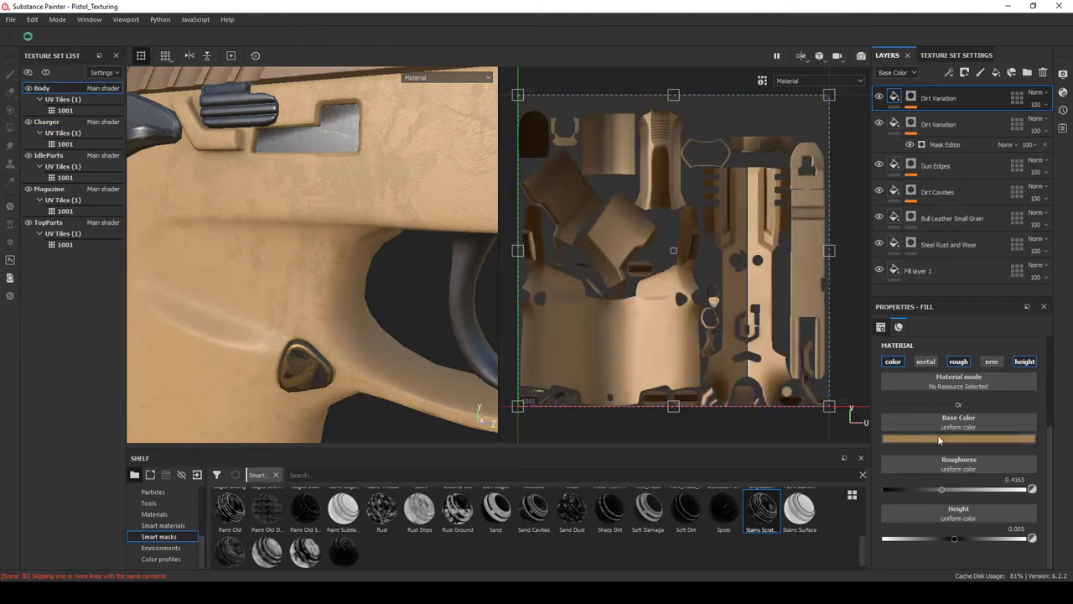
pyautogui.click(937, 437)
pyautogui.scroll(3)
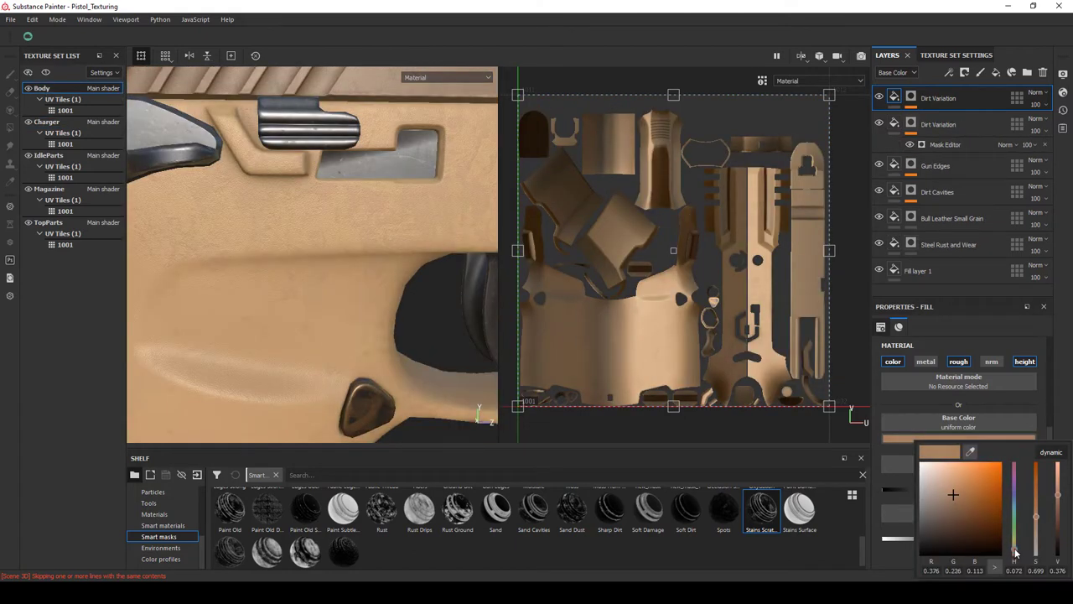
pyautogui.scroll(3)
pyautogui.moveTo(234, 180); pyautogui.dragTo(335, 252)
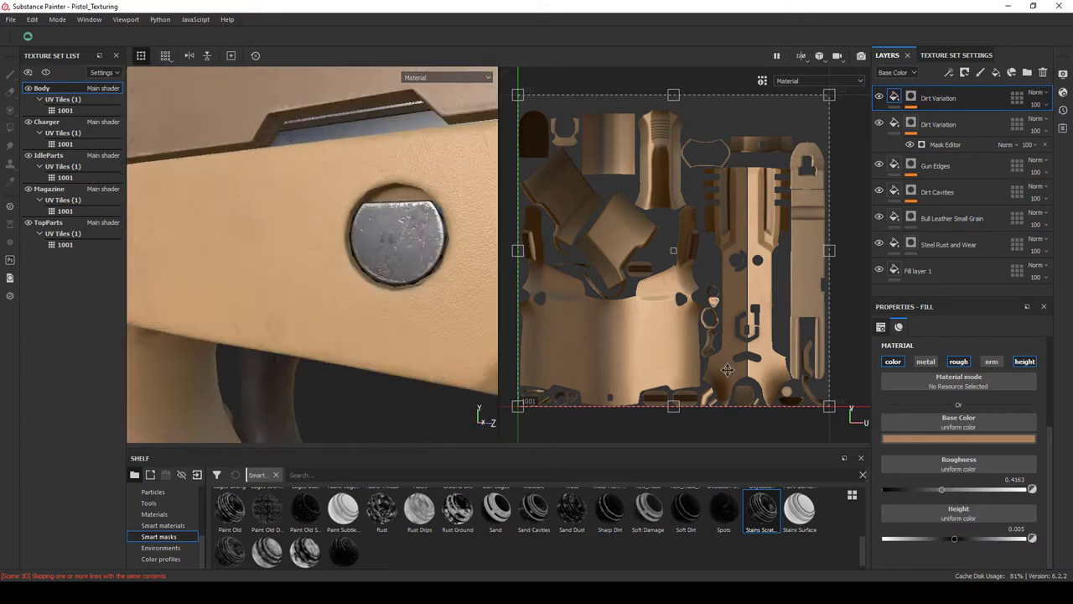
pyautogui.scroll(-3)
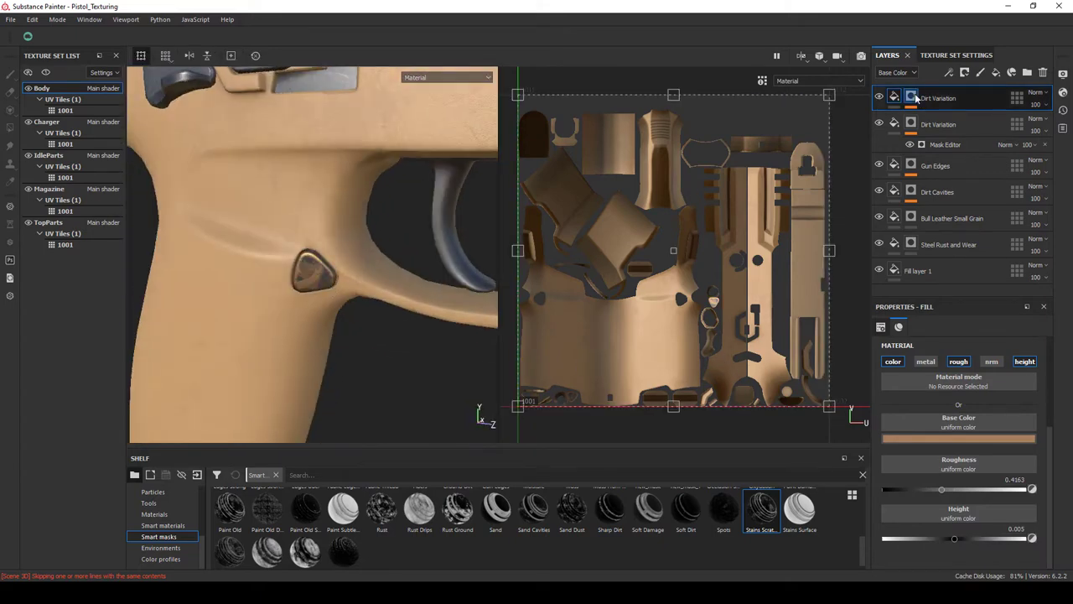
# Add Paint effects to both Dirt Variation masks, switching between Polygon Fill and Brush.
pyautogui.rightClick(916, 98)
pyautogui.click(948, 151)
pyautogui.press('4')
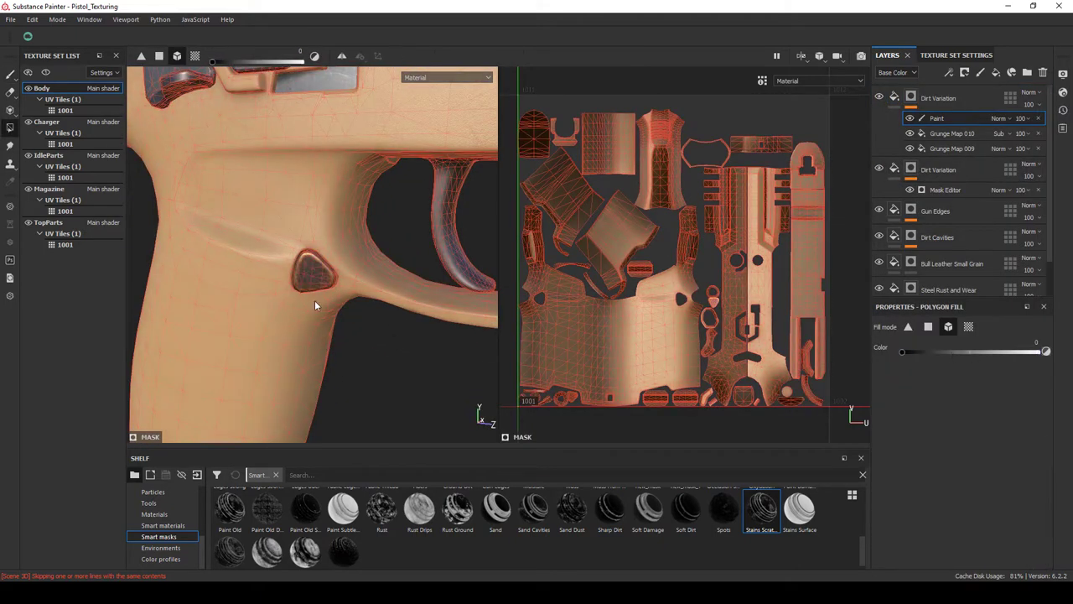
pyautogui.moveTo(315, 305); pyautogui.dragTo(723, 132)
pyautogui.rightClick(936, 191)
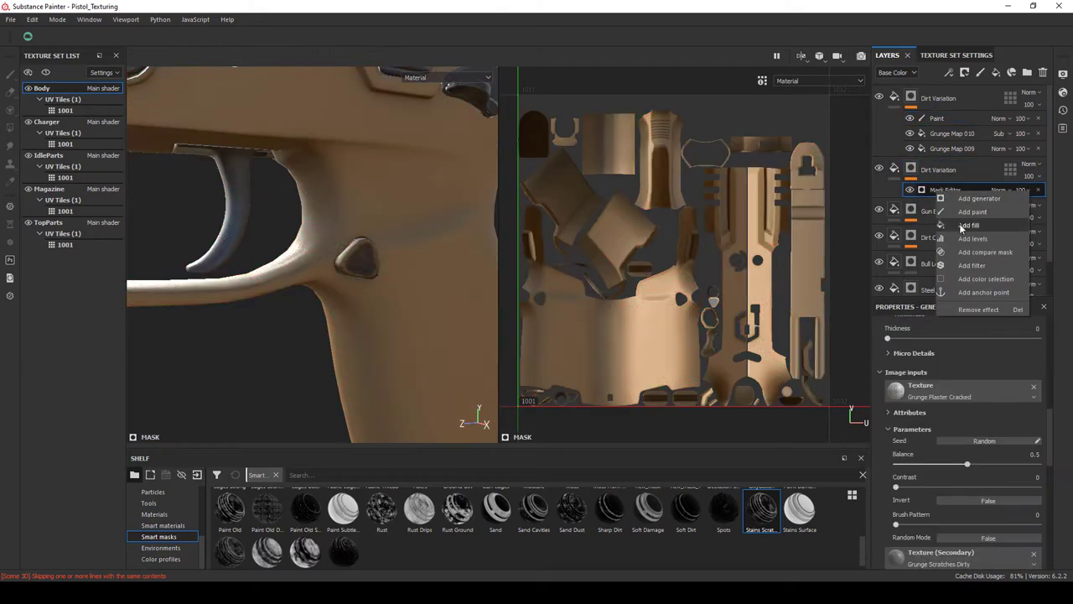
pyautogui.click(959, 223)
pyautogui.moveTo(437, 252); pyautogui.dragTo(168, 251)
pyautogui.click(10, 73)
pyautogui.moveTo(352, 251); pyautogui.dragTo(248, 265)
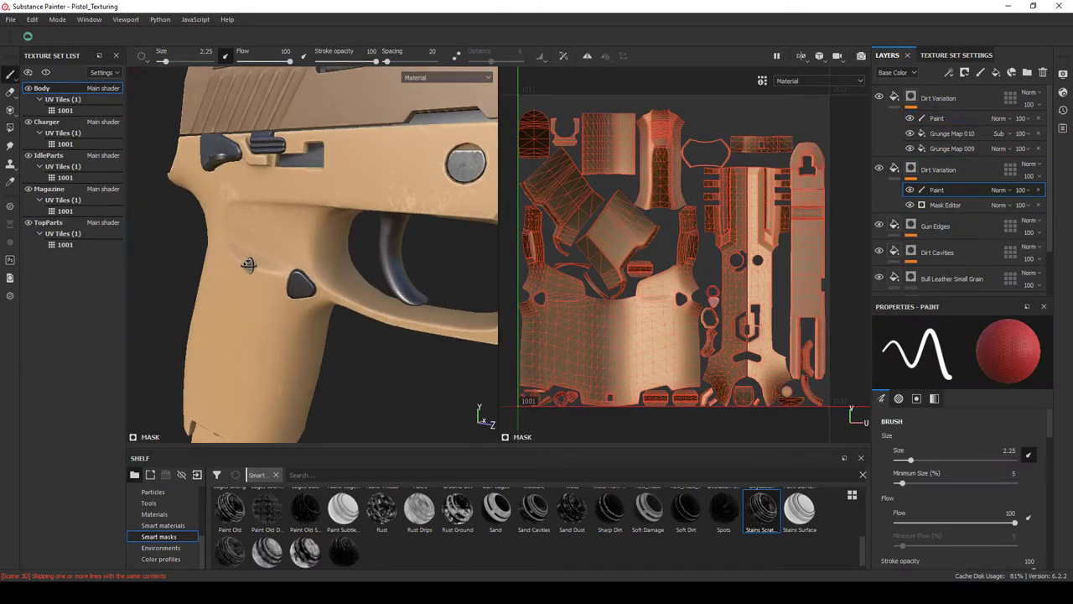
pyautogui.click(910, 191)
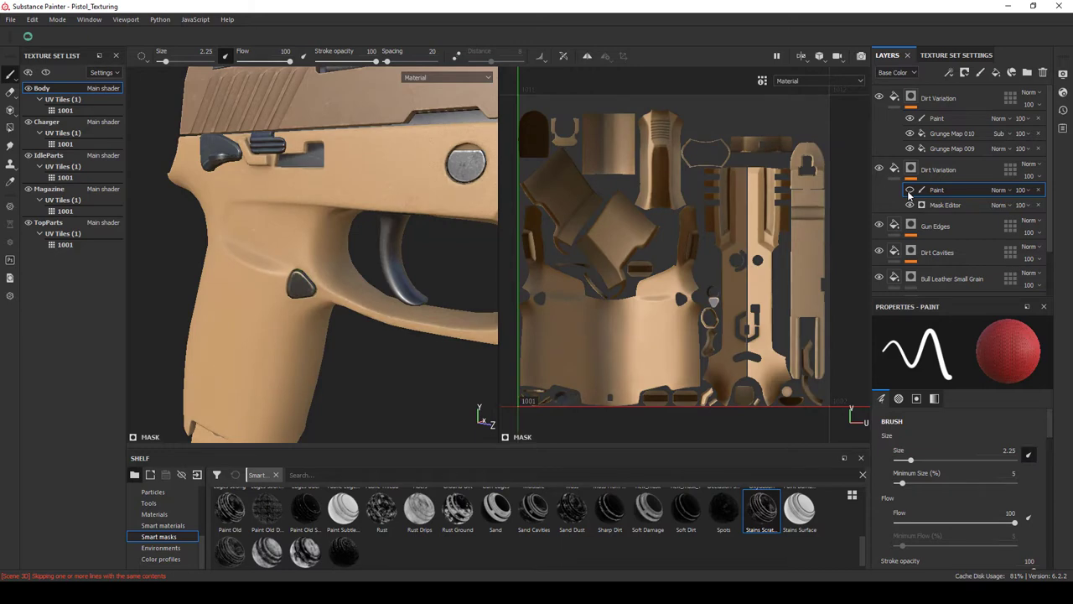
# Try Overlay, then Subtract, then Normal blending on the mask's Paint layer.
pyautogui.click(1000, 190)
pyautogui.click(1003, 358)
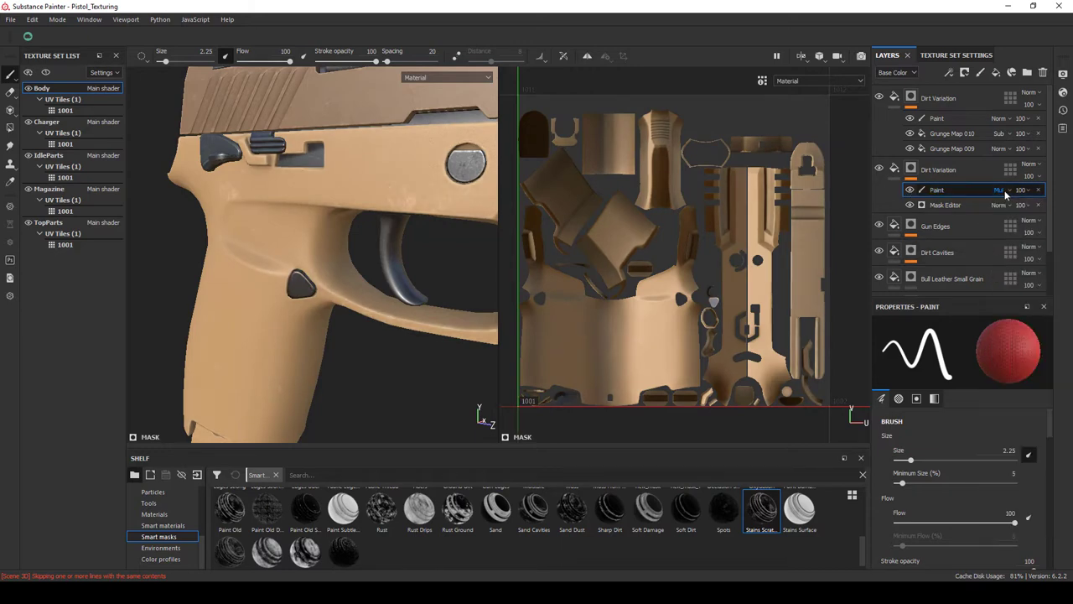
pyautogui.click(999, 190)
pyautogui.click(1004, 243)
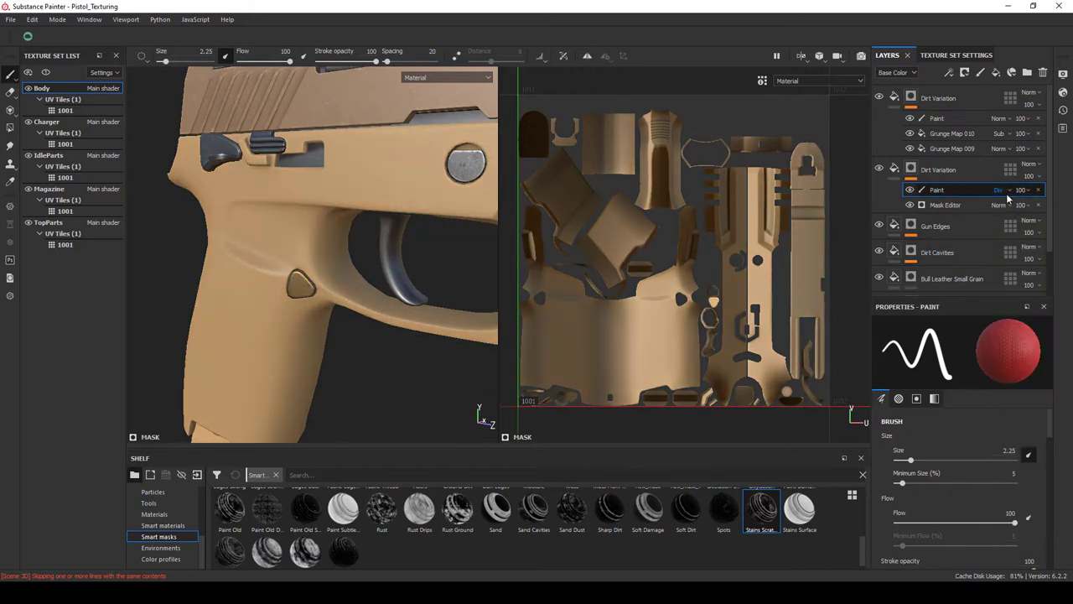
pyautogui.click(1000, 190)
pyautogui.click(1004, 306)
pyautogui.click(1000, 189)
pyautogui.click(1004, 201)
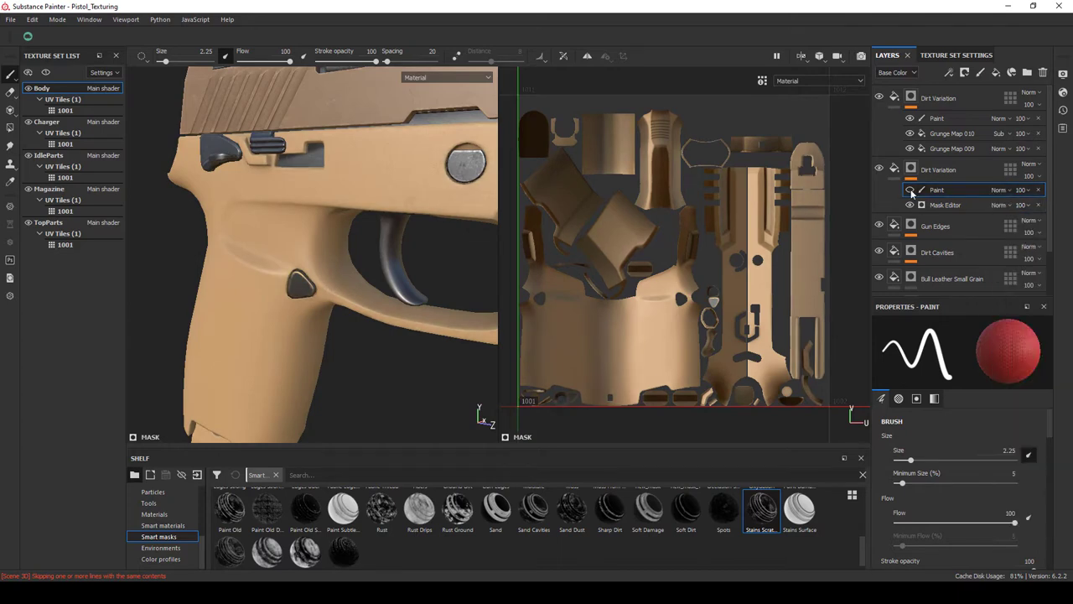
# Delete the Paint layers from both Dirt Variation masks and inspect the pistol.
pyautogui.press('Delete')
pyautogui.click(911, 121)
pyautogui.press('Delete')
pyautogui.moveTo(198, 210); pyautogui.dragTo(367, 205)
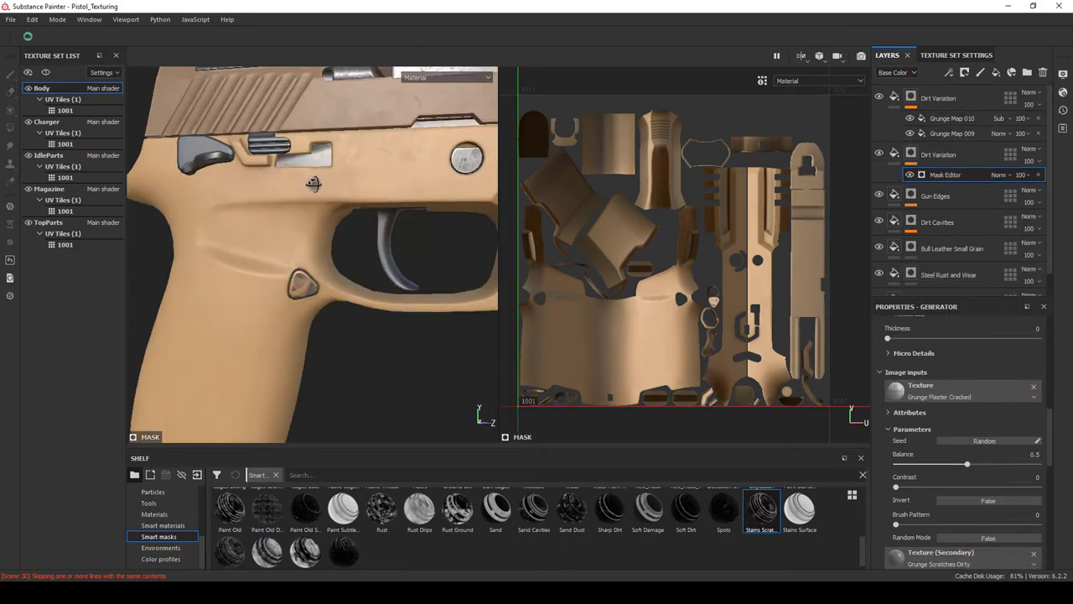
pyautogui.scroll(3)
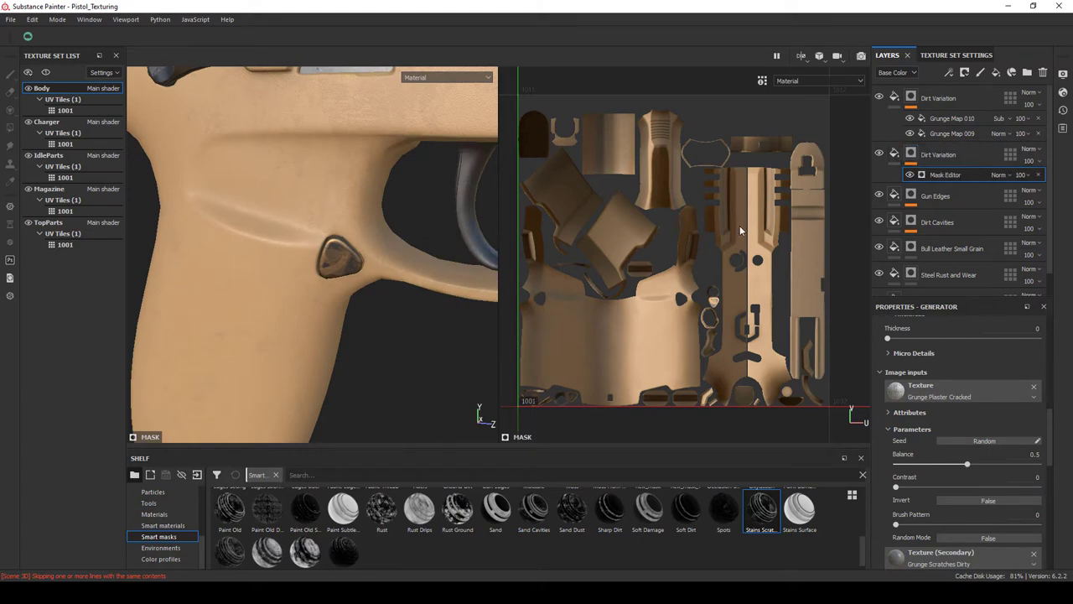
pyautogui.scroll(-3)
pyautogui.moveTo(252, 251); pyautogui.dragTo(302, 285)
pyautogui.scroll(3)
pyautogui.moveTo(302, 285); pyautogui.dragTo(297, 300)
pyautogui.scroll(-3)
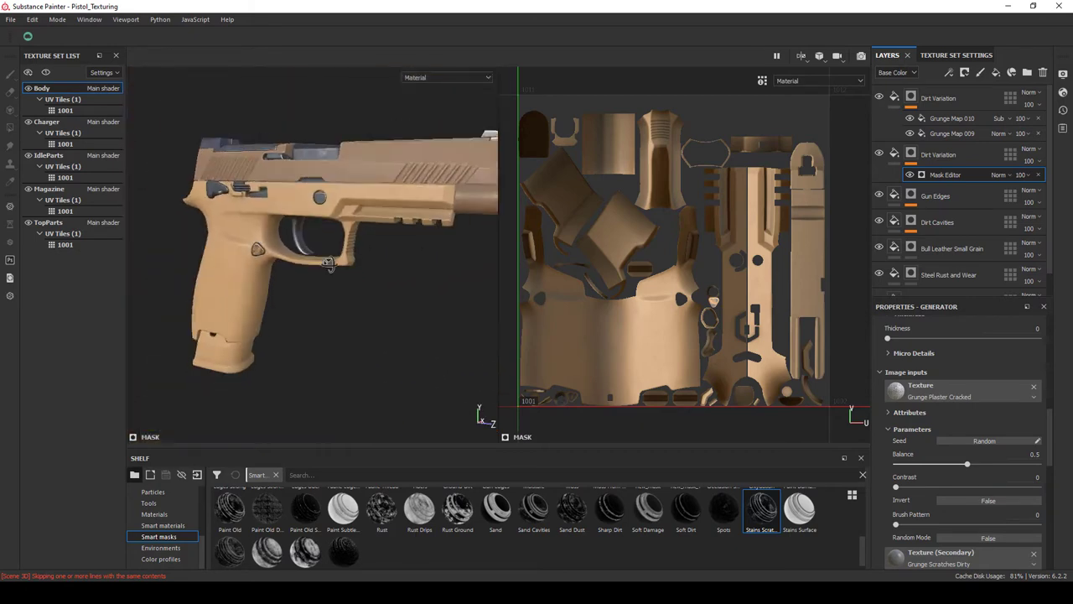
pyautogui.scroll(3)
pyautogui.scroll(3)
pyautogui.scroll(3)
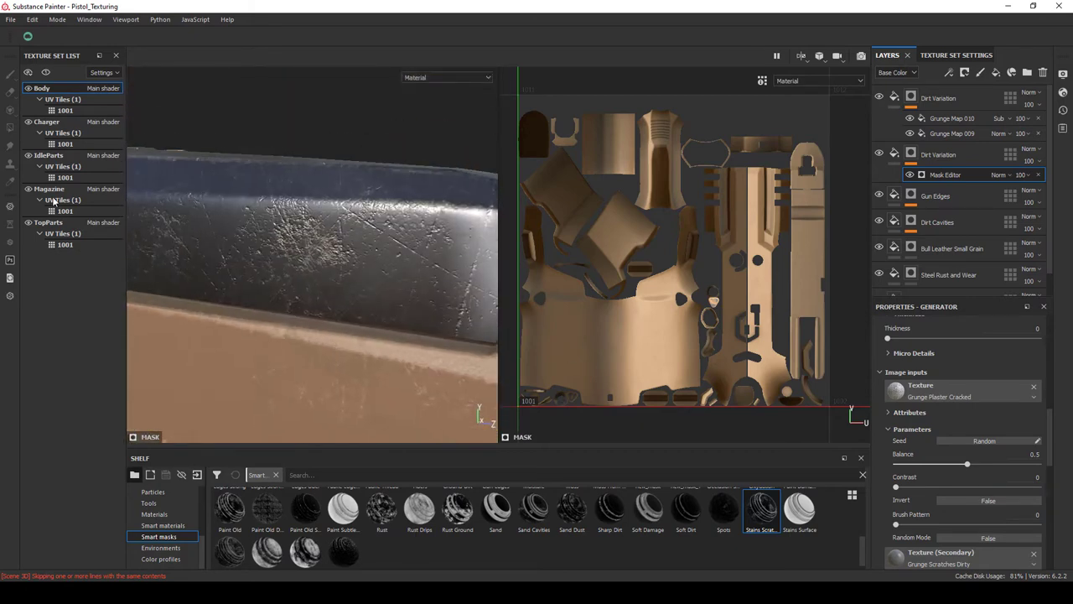
# On IdleParts, lower the Pewter layer's height range and position, and show the Height channel.
pyautogui.click(50, 222)
pyautogui.click(48, 156)
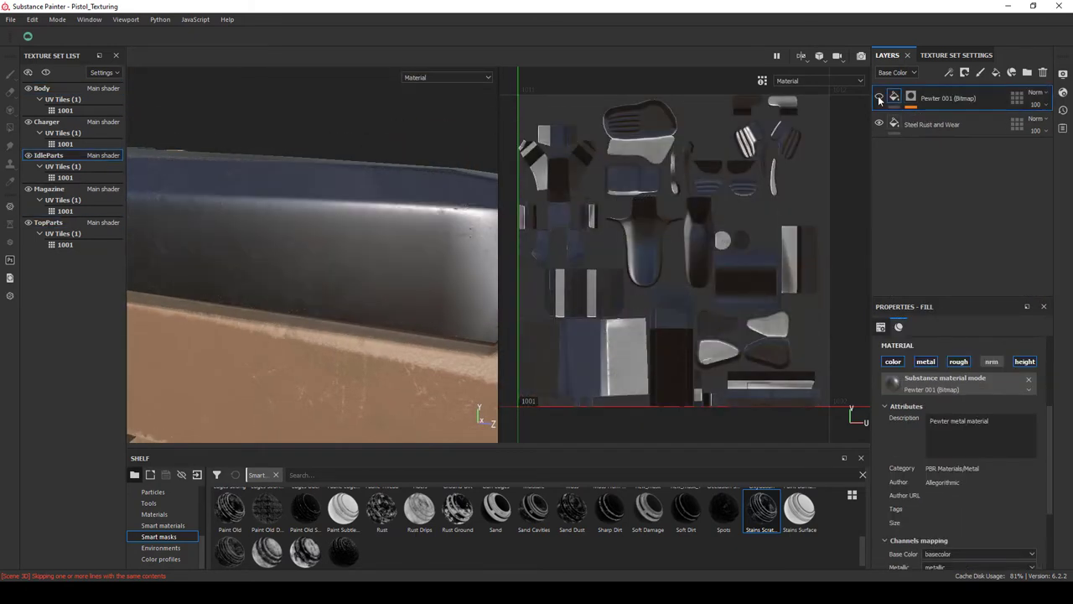
pyautogui.click(879, 98)
pyautogui.scroll(-3)
pyautogui.scroll(-3)
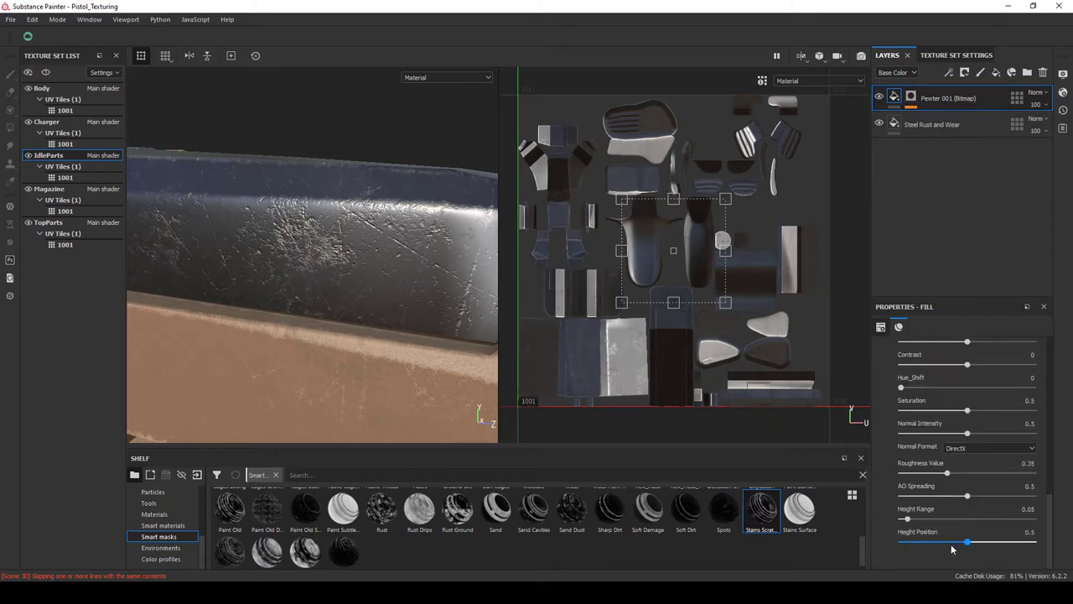
pyautogui.moveTo(951, 544); pyautogui.dragTo(966, 543)
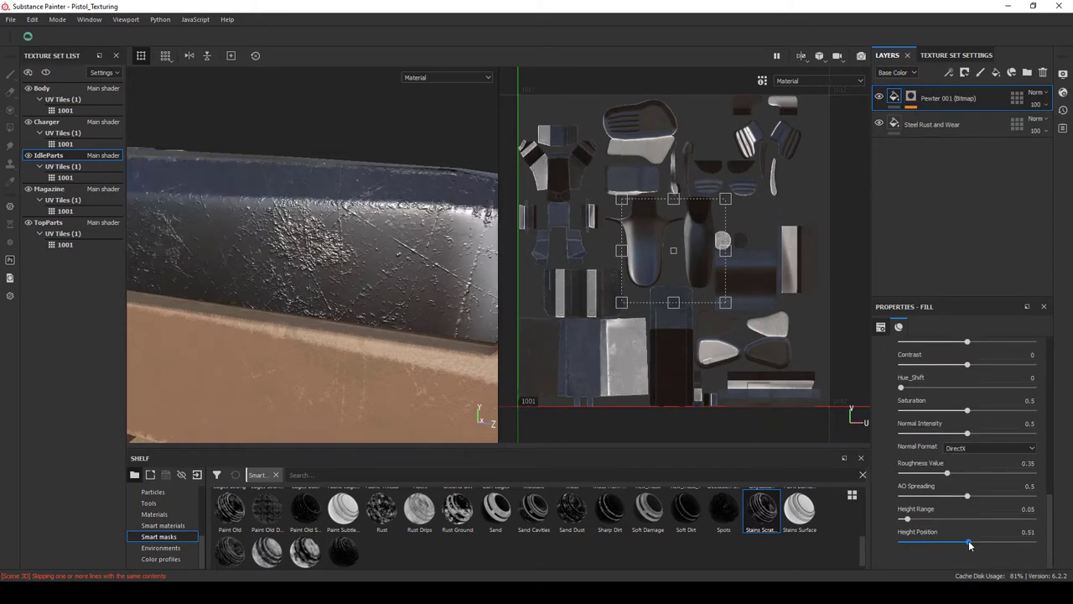
pyautogui.moveTo(907, 519); pyautogui.dragTo(914, 520)
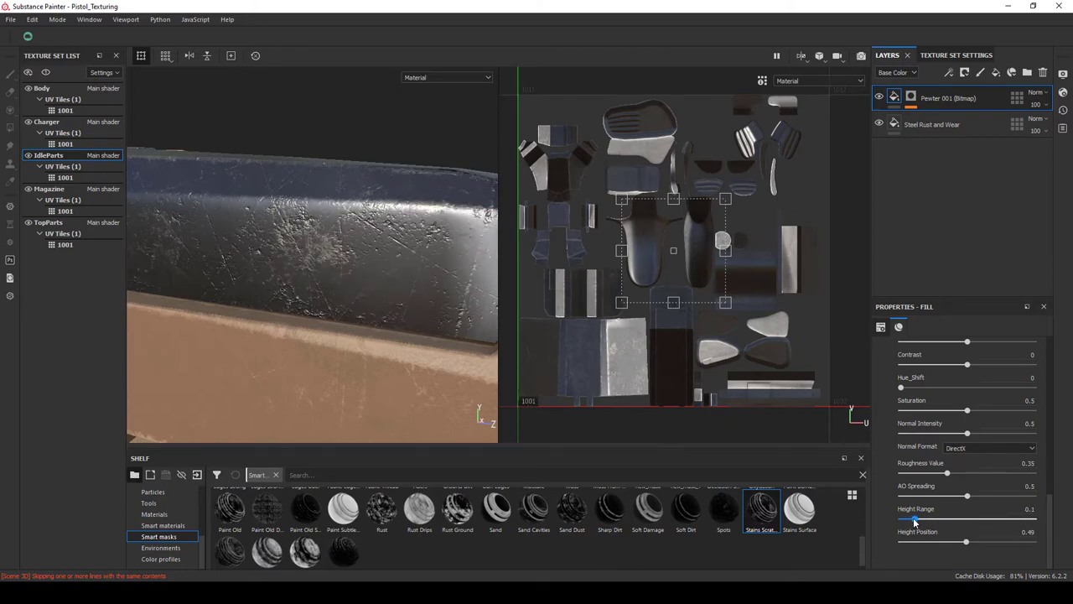
pyautogui.click(913, 73)
pyautogui.click(896, 94)
pyautogui.click(1036, 105)
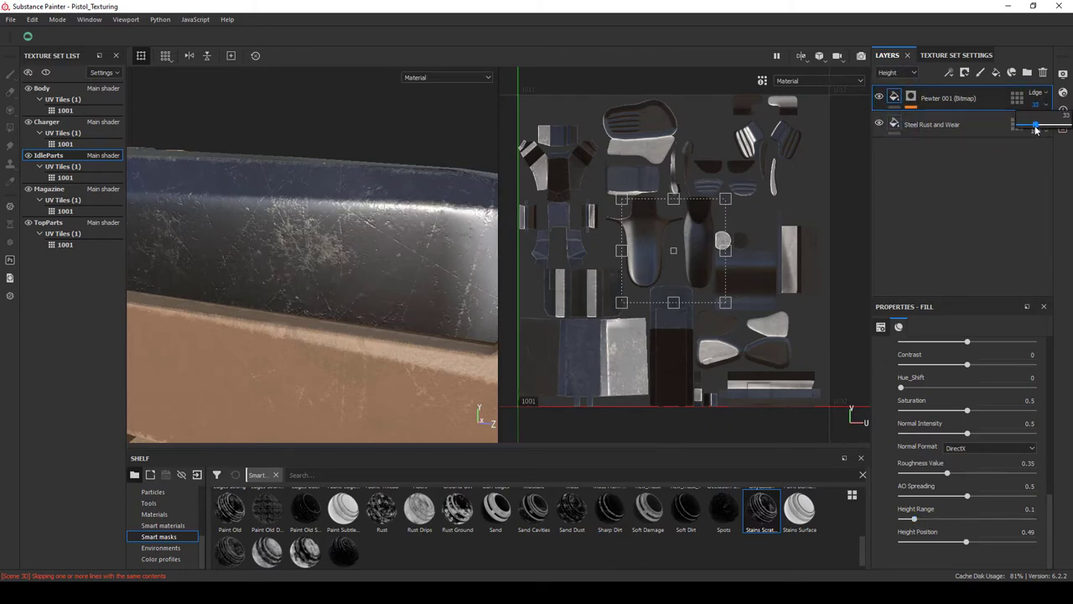
pyautogui.moveTo(335, 251); pyautogui.dragTo(475, 422)
# On TopParts, reduce the Pewter layer's height strength to 25 and inspect the grip.
pyautogui.rightClick(343, 270)
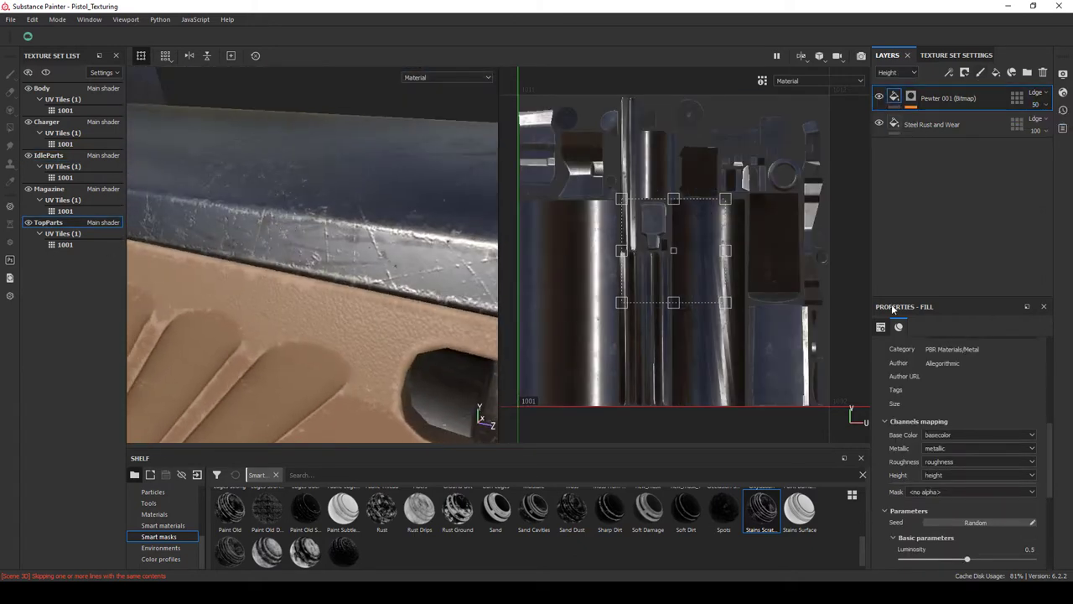
pyautogui.scroll(-3)
pyautogui.moveTo(966, 542); pyautogui.dragTo(963, 541)
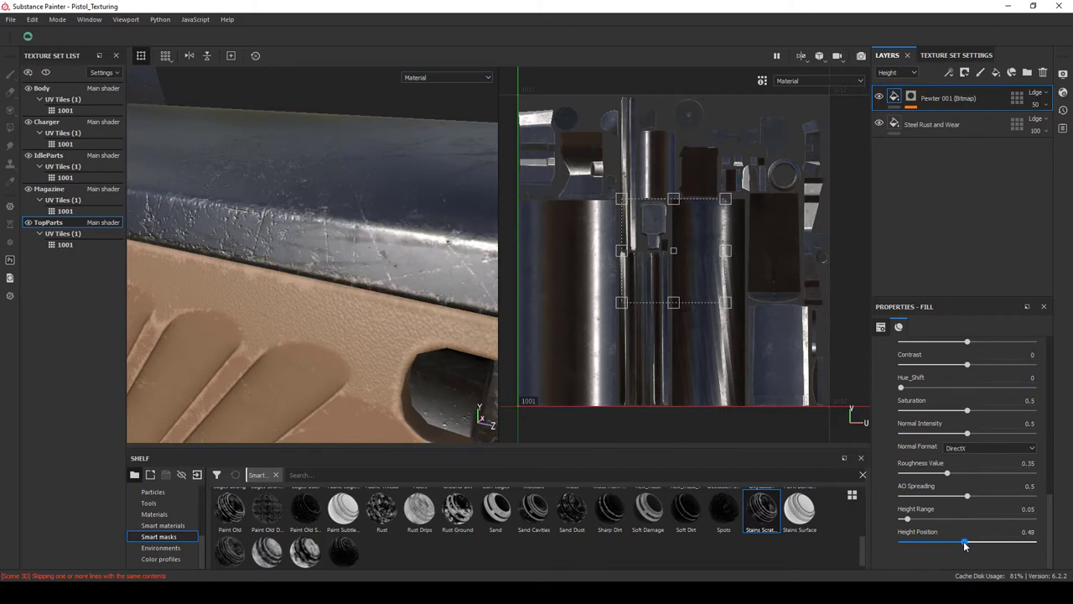
pyautogui.moveTo(335, 251); pyautogui.dragTo(252, 234)
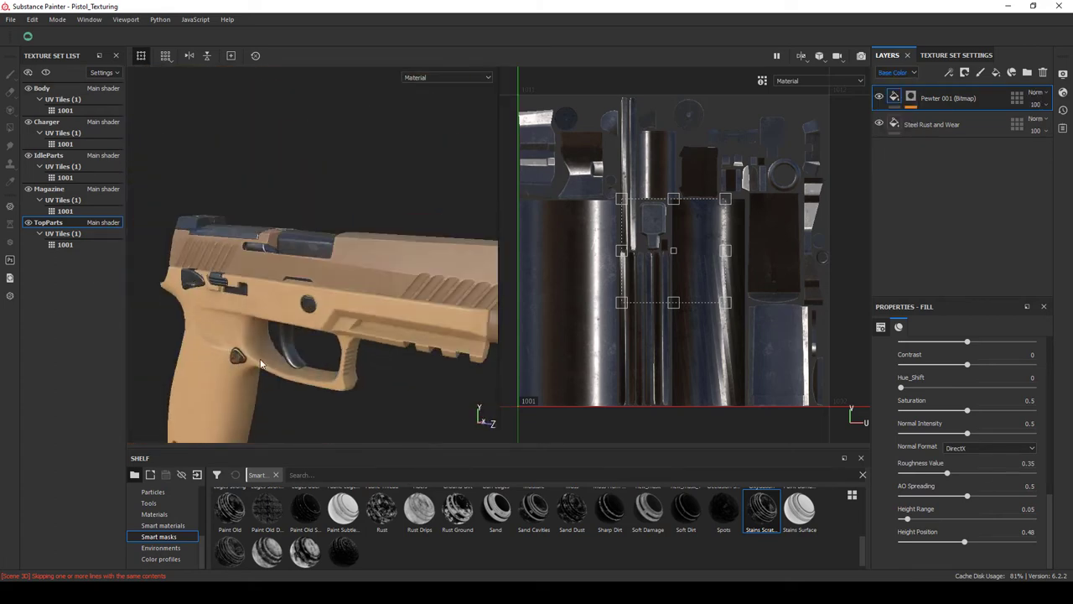
pyautogui.moveTo(311, 299); pyautogui.dragTo(218, 310)
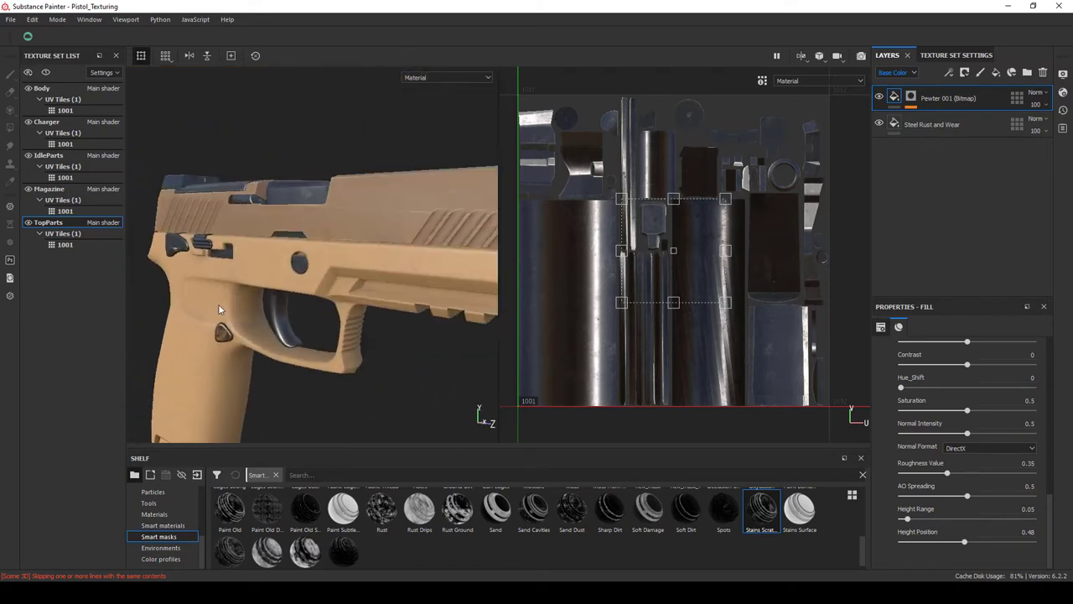
pyautogui.moveTo(218, 311); pyautogui.dragTo(256, 335)
pyautogui.rightClick(256, 335)
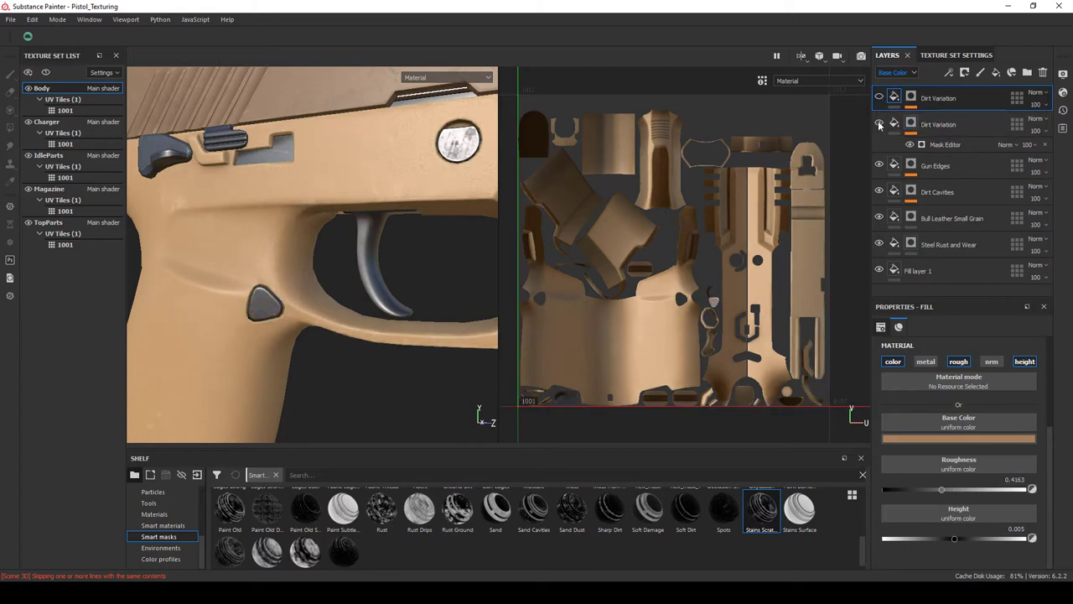
# Add a Paint effect to each Body Dirt Variation mask, using Polygon Fill and the Brush.
pyautogui.click(912, 98)
pyautogui.rightClick(934, 124)
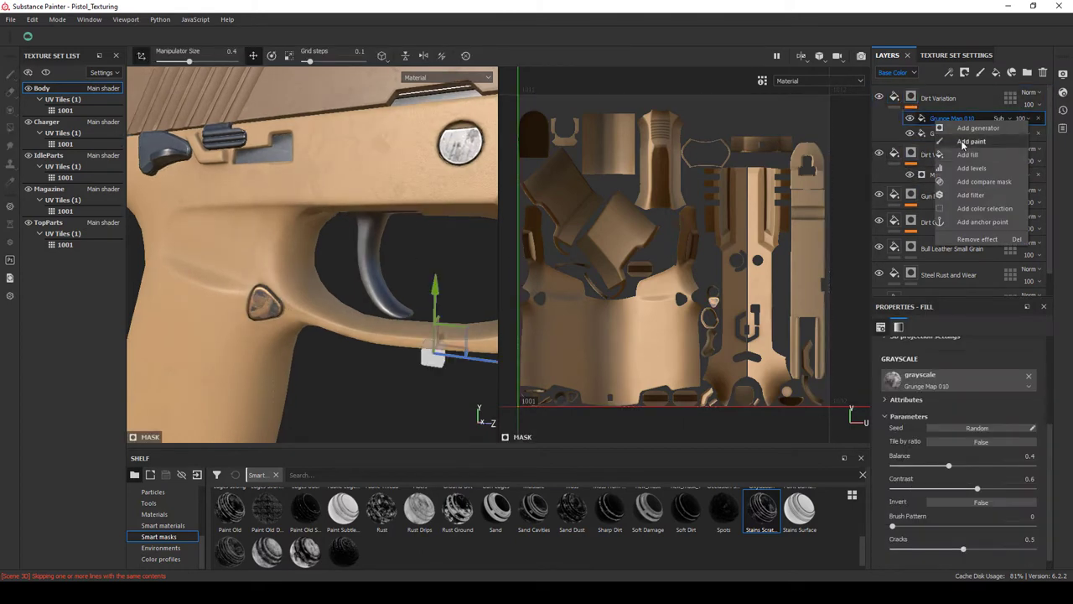
pyautogui.click(956, 133)
pyautogui.press('4')
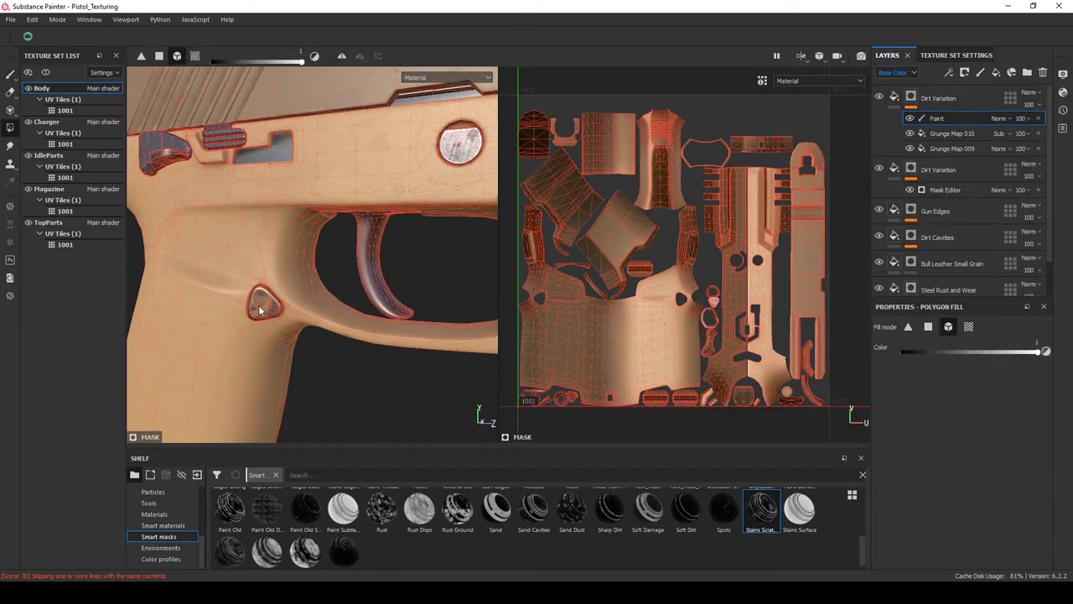
pyautogui.rightClick(937, 195)
pyautogui.click(959, 203)
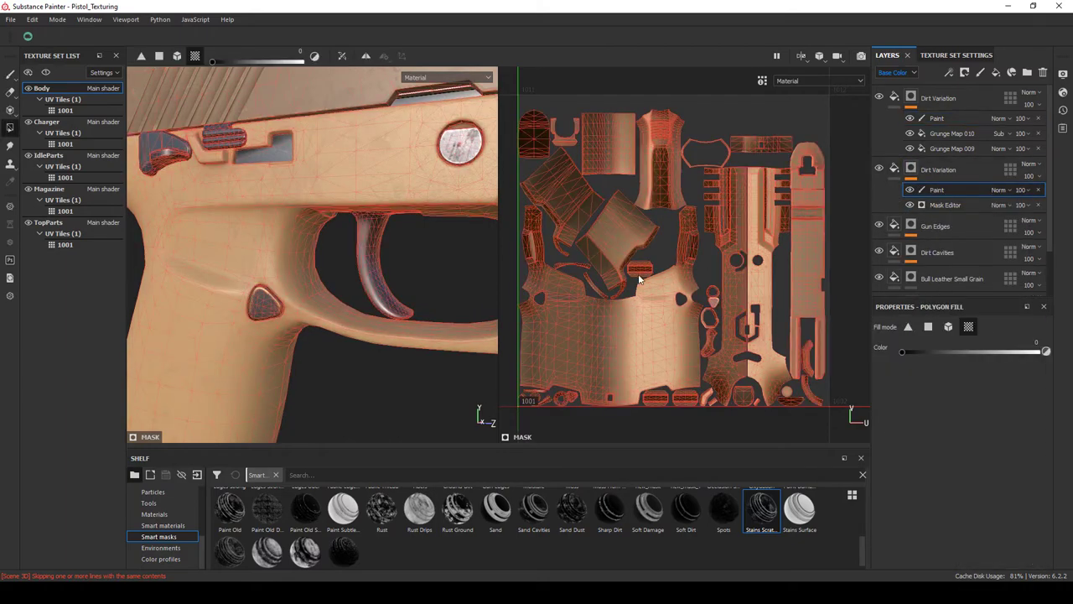
pyautogui.moveTo(261, 311); pyautogui.dragTo(846, 158)
pyautogui.click(10, 74)
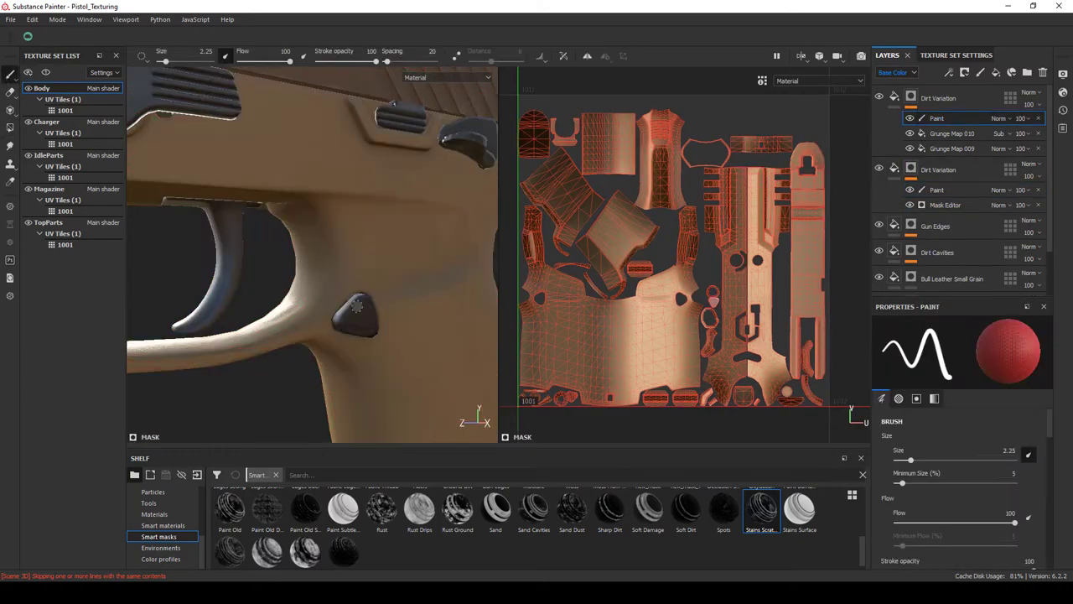
pyautogui.moveTo(319, 251); pyautogui.dragTo(456, 300)
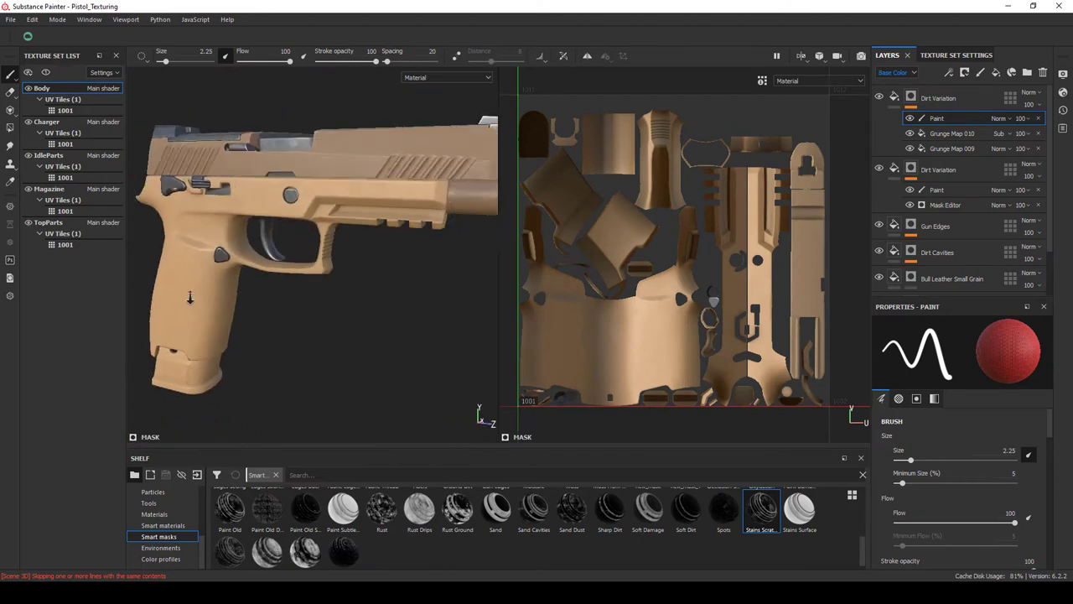
pyautogui.click(49, 188)
# Add a Magazine fill layer using BAKE_Magazine_ao as its base colour.
pyautogui.click(996, 72)
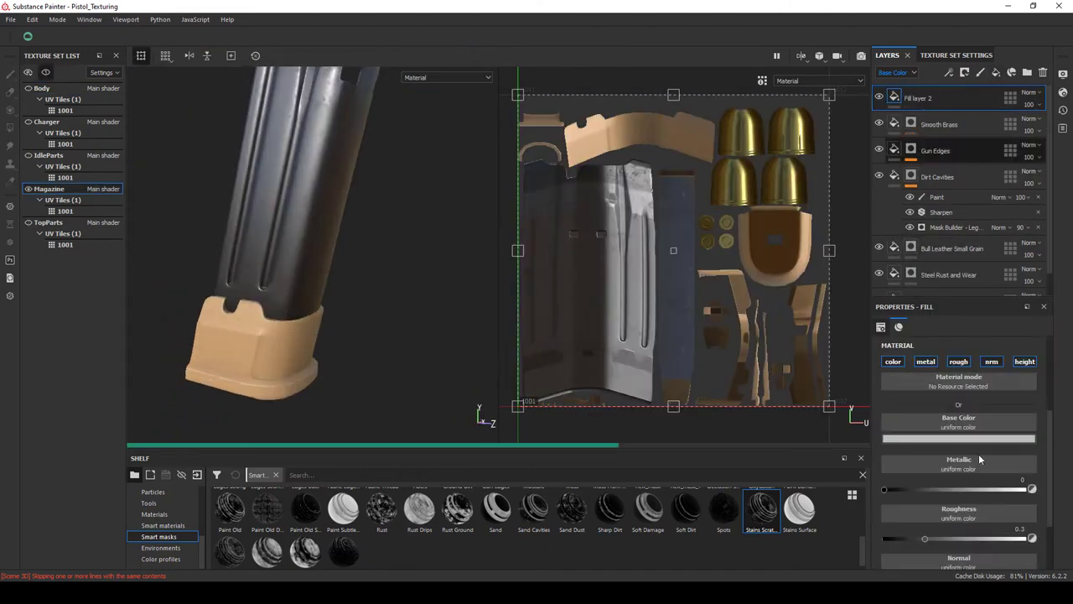
pyautogui.scroll(3)
pyautogui.click(153, 503)
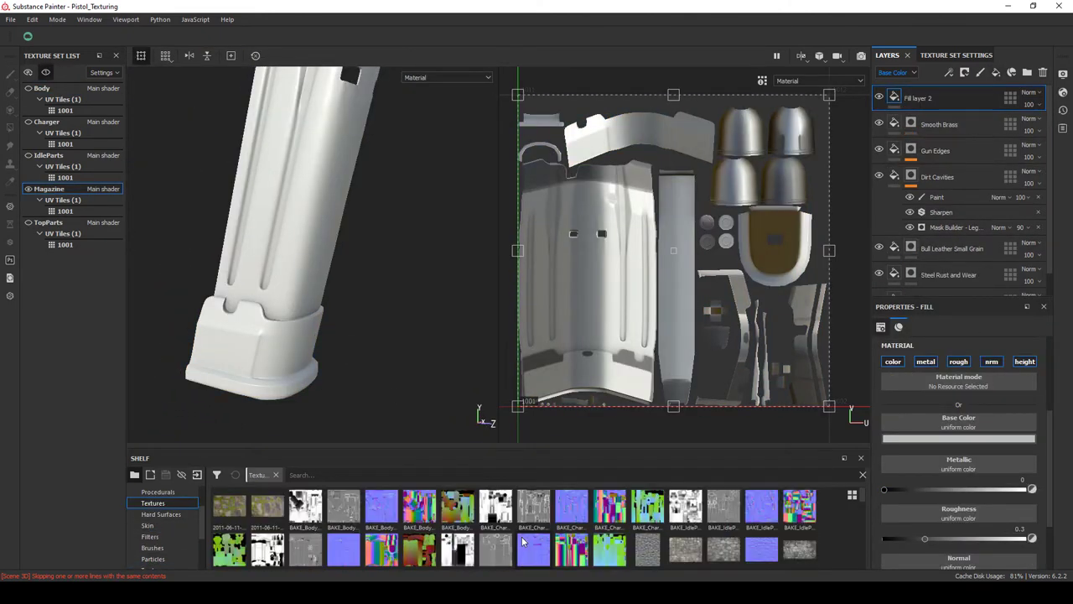
pyautogui.scroll(-3)
pyautogui.moveTo(918, 446); pyautogui.dragTo(954, 423)
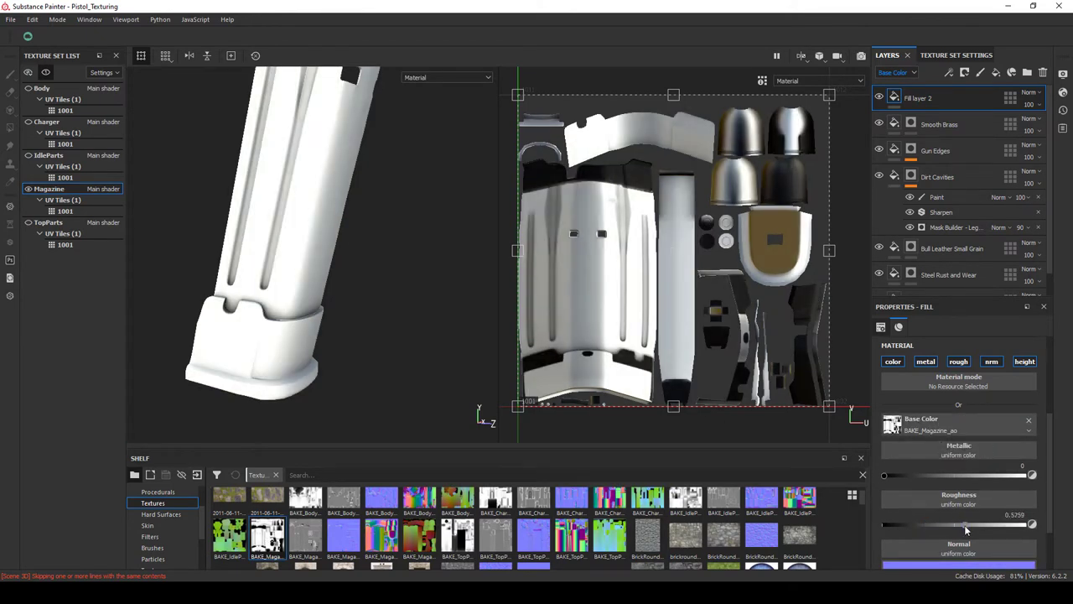
# Enable the fill's roughness channel at about 0.31, keeping its colour channel on.
pyautogui.scroll(3)
pyautogui.scroll(3)
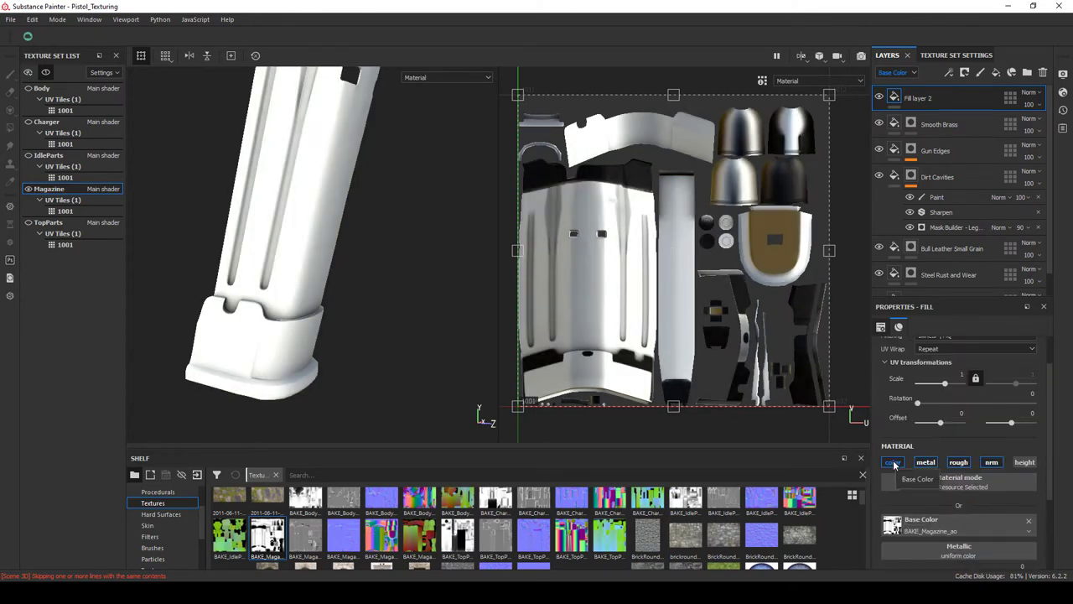
pyautogui.click(894, 462)
pyautogui.click(958, 462)
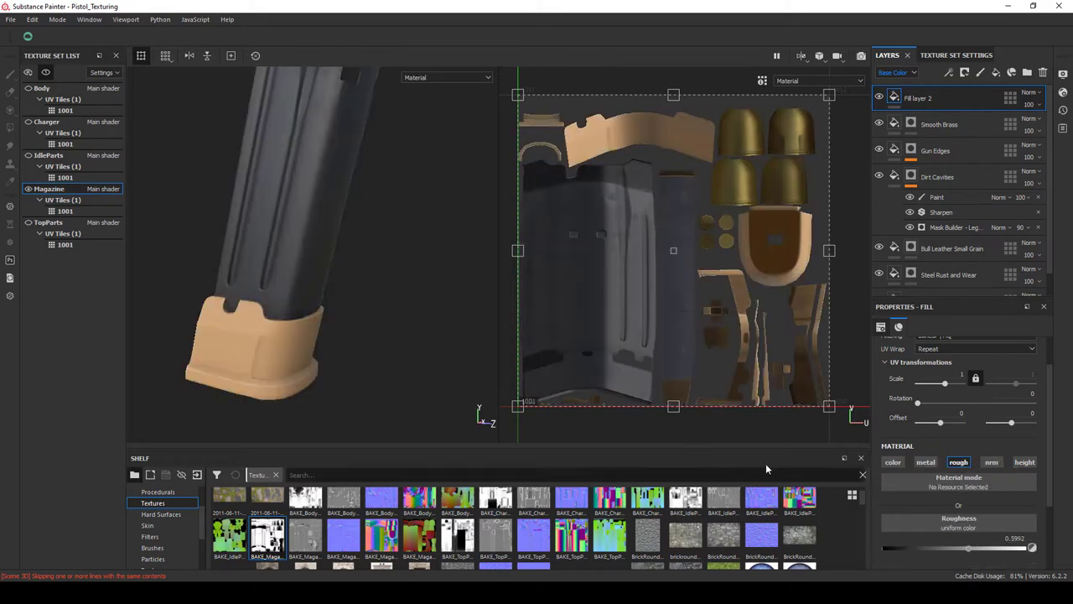
pyautogui.scroll(3)
pyautogui.scroll(-3)
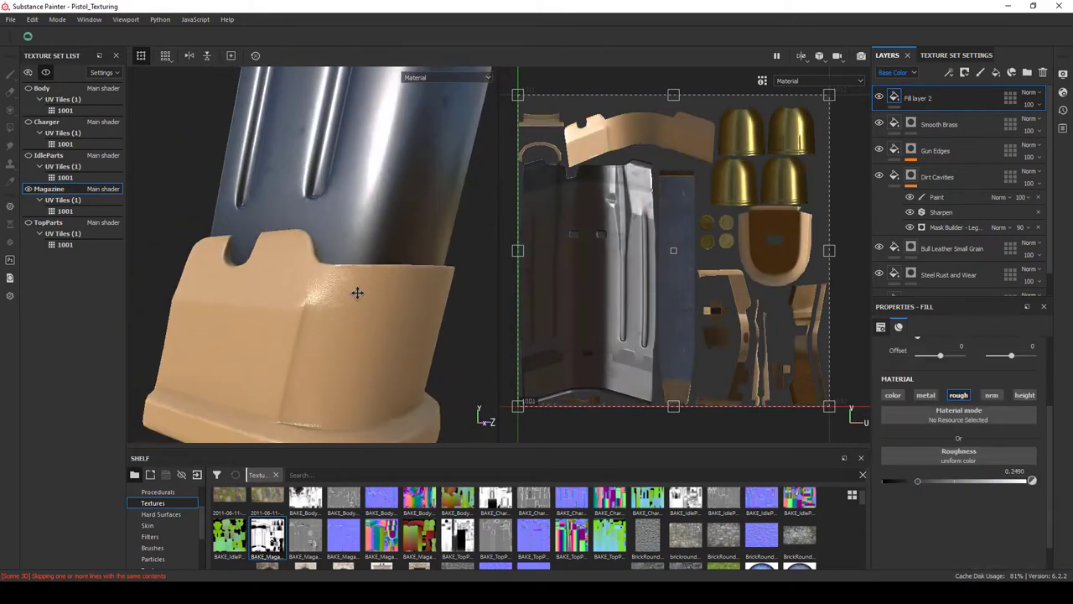
pyautogui.moveTo(944, 480); pyautogui.dragTo(927, 481)
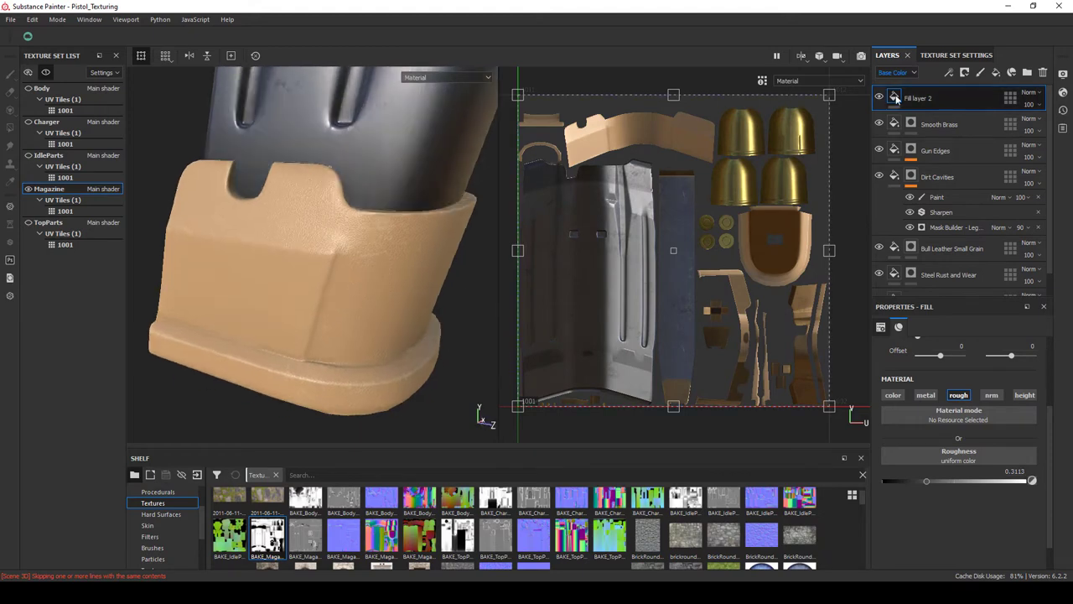
pyautogui.click(893, 395)
pyautogui.moveTo(267, 536); pyautogui.dragTo(920, 475)
pyautogui.moveTo(369, 252); pyautogui.dragTo(301, 336)
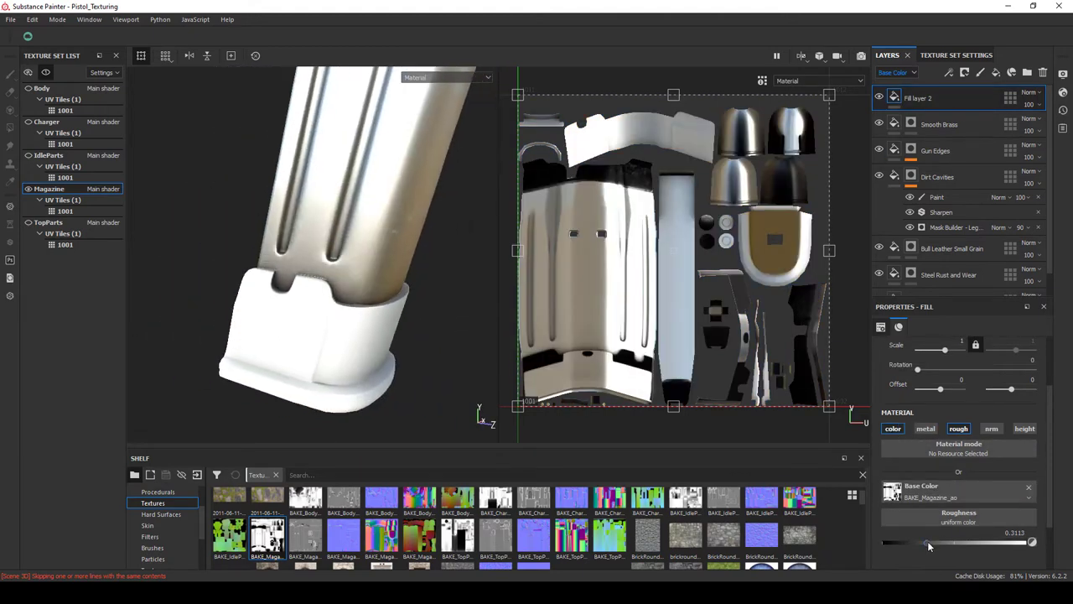
pyautogui.moveTo(376, 307); pyautogui.dragTo(354, 417)
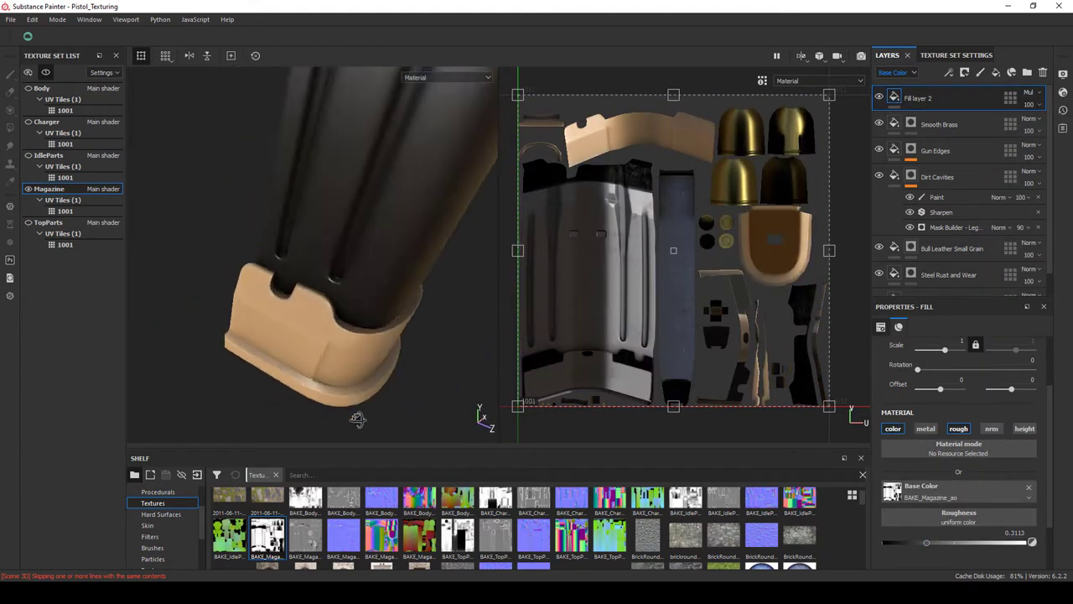
# Give Fill layer 2 a black mask and paint it onto the magazine base.
pyautogui.rightClick(913, 99)
pyautogui.click(956, 116)
pyautogui.press('4')
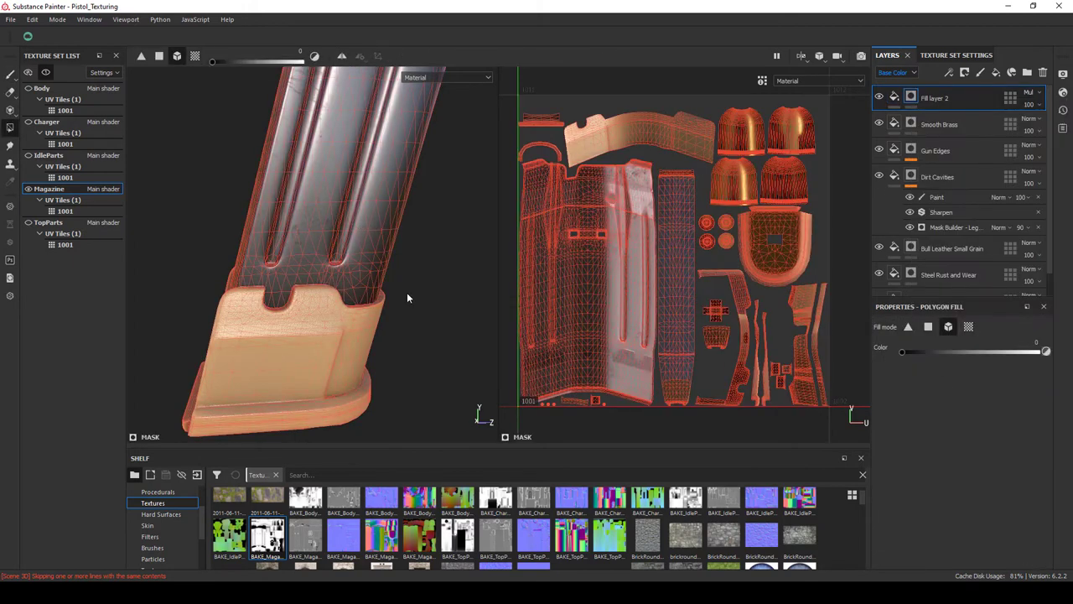
pyautogui.moveTo(358, 242); pyautogui.dragTo(379, 294)
pyautogui.scroll(3)
pyautogui.press('1')
pyautogui.press('4')
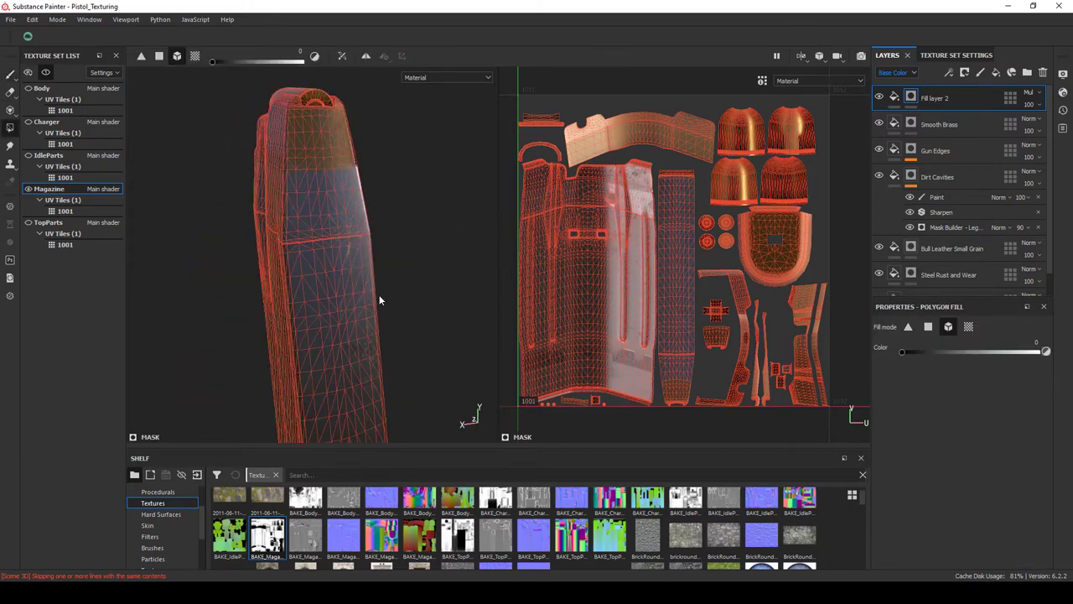
pyautogui.moveTo(379, 252); pyautogui.dragTo(361, 260)
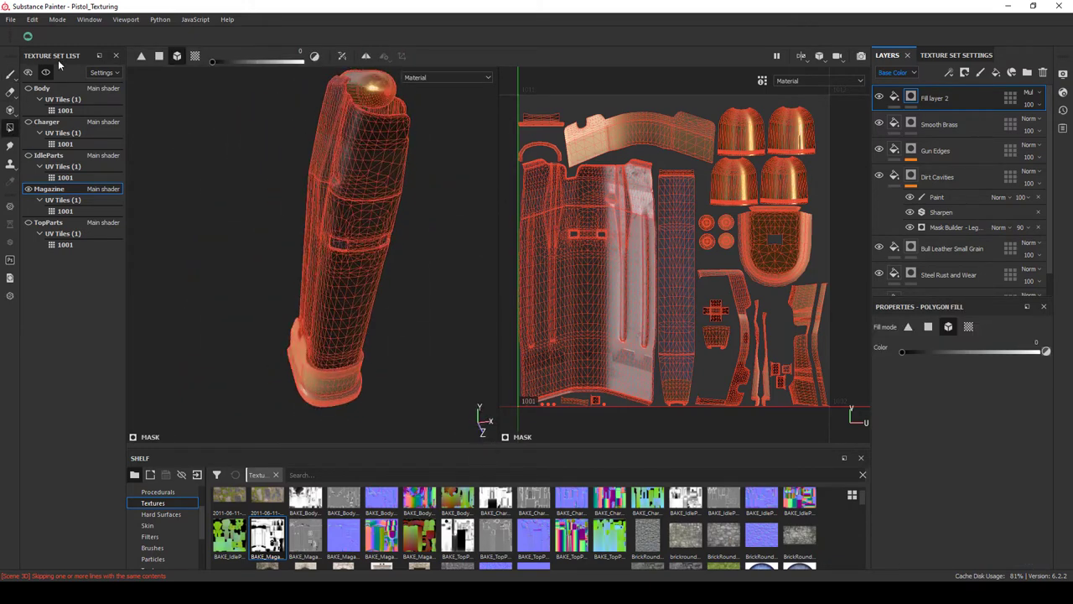
pyautogui.click(10, 75)
pyautogui.moveTo(355, 302); pyautogui.dragTo(427, 366)
pyautogui.scroll(3)
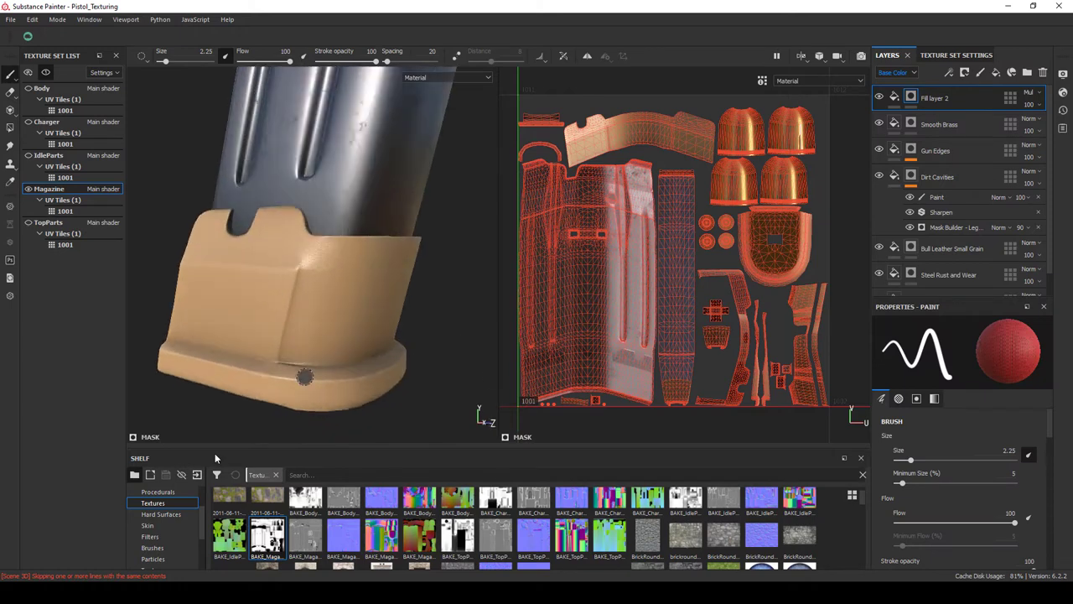
pyautogui.click(161, 526)
# Search the shelf for 'dirt' and check the Magazine's Dirt Variation paint mask.
pyautogui.click(369, 475)
pyautogui.write('d')
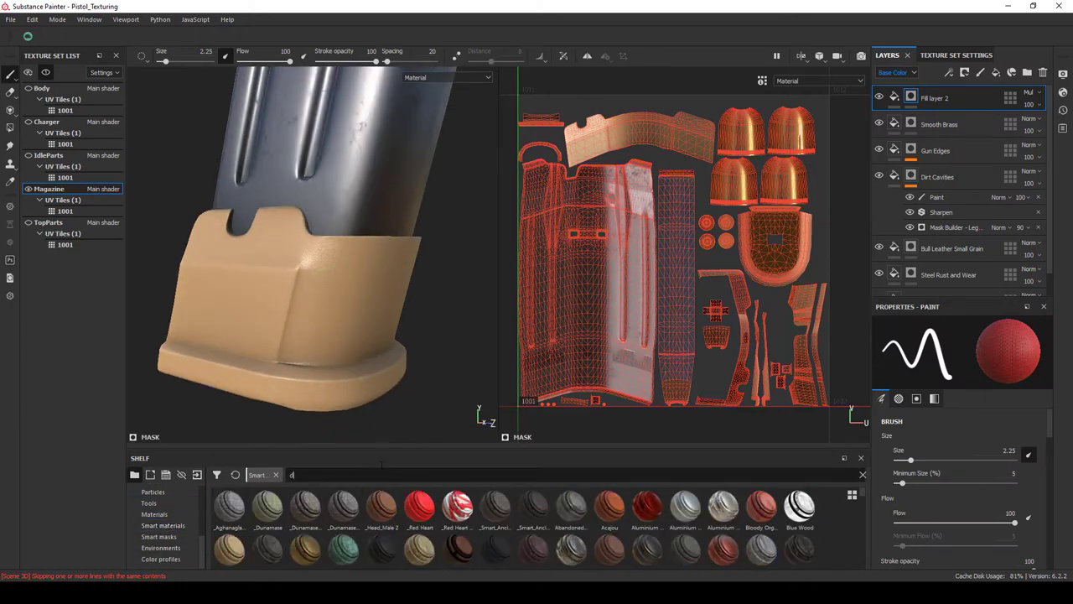
pyautogui.write('irt')
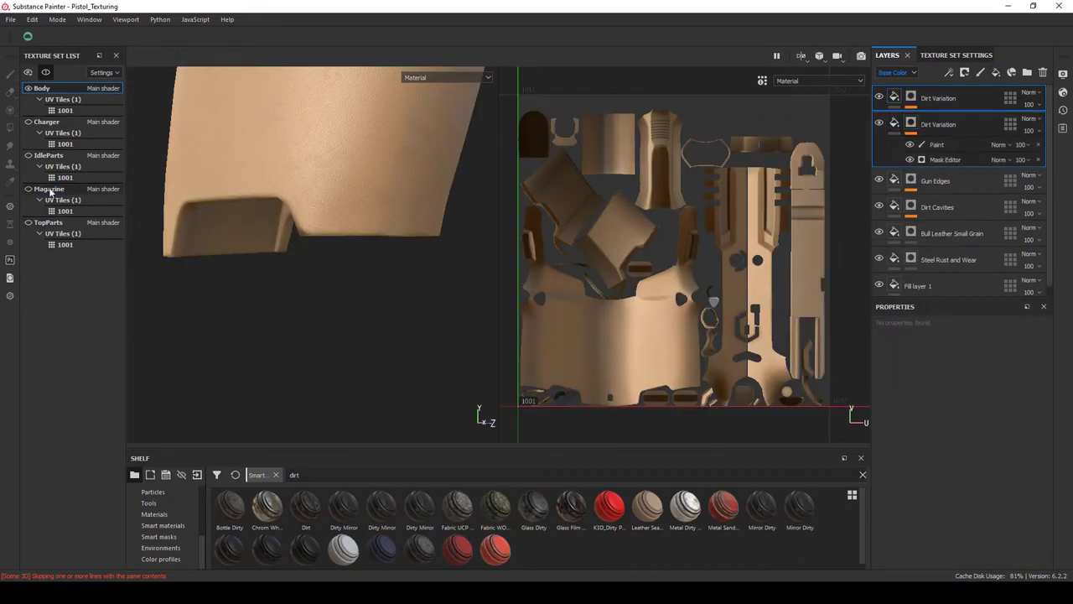
pyautogui.click(50, 190)
pyautogui.moveTo(327, 357); pyautogui.dragTo(209, 251)
pyautogui.click(930, 144)
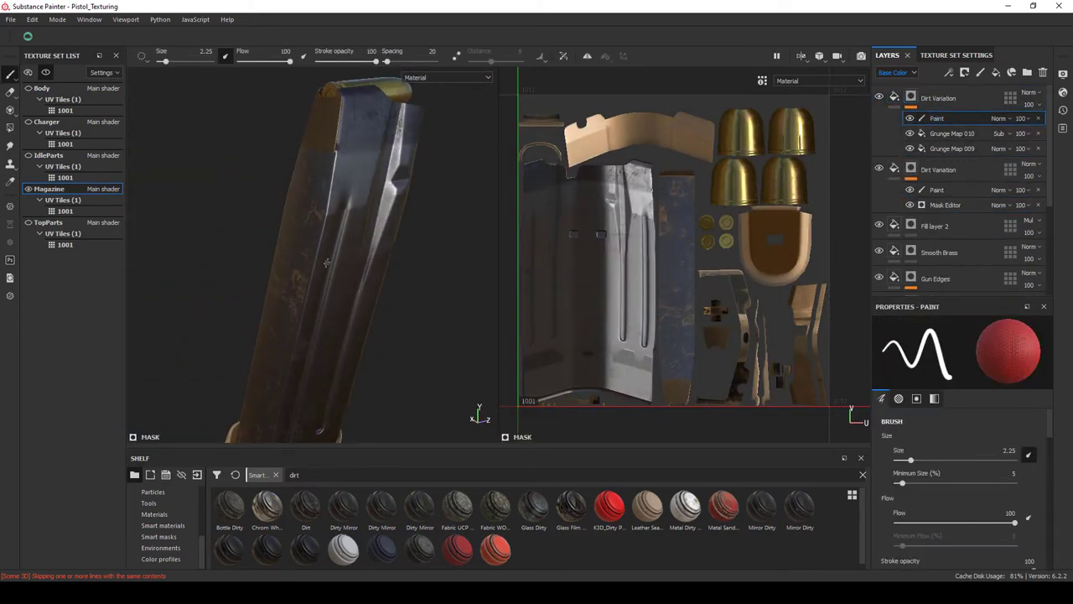
pyautogui.press('4')
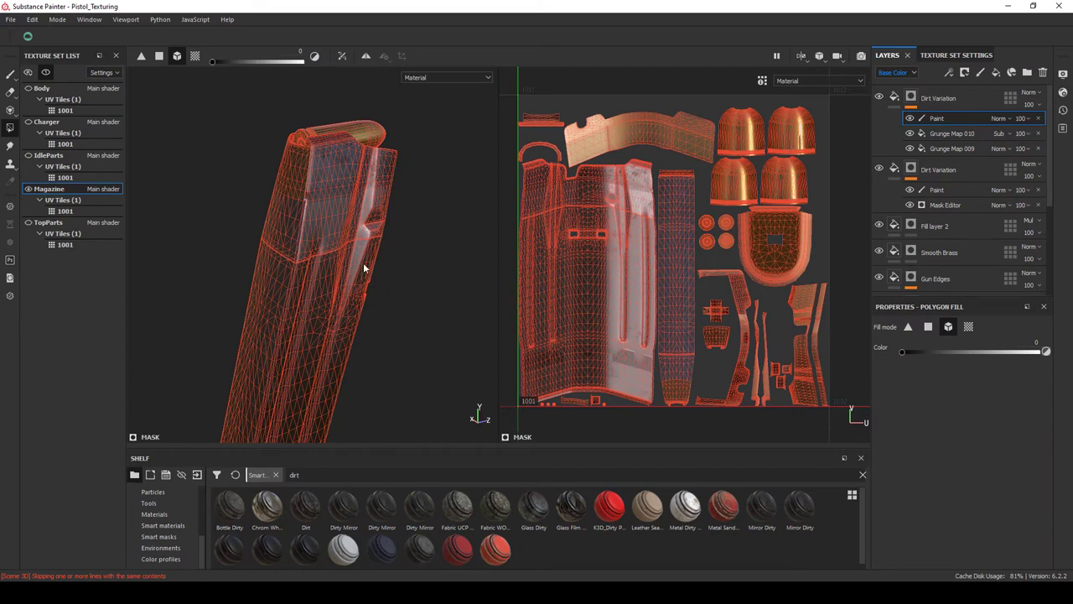
pyautogui.moveTo(364, 268); pyautogui.dragTo(921, 178)
pyautogui.moveTo(353, 229); pyautogui.dragTo(361, 252)
pyautogui.press('1')
pyautogui.click(923, 98)
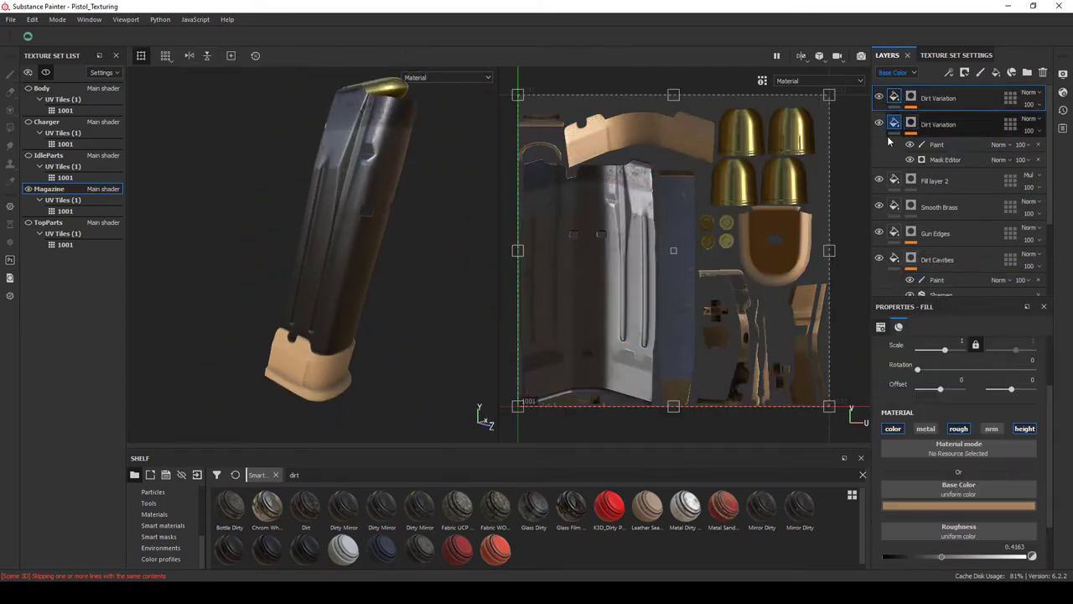
pyautogui.scroll(3)
pyautogui.moveTo(330, 313); pyautogui.dragTo(560, 338)
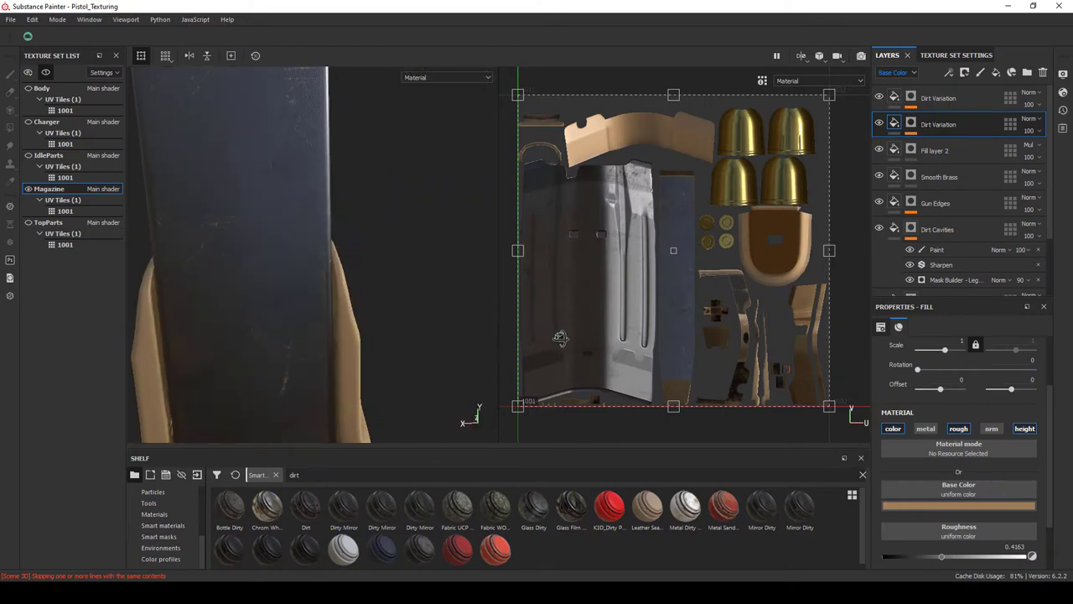
# Hide the Smooth Brass layer and check the Gun Edges paint mask with Polygon Fill and Brush.
pyautogui.click(879, 176)
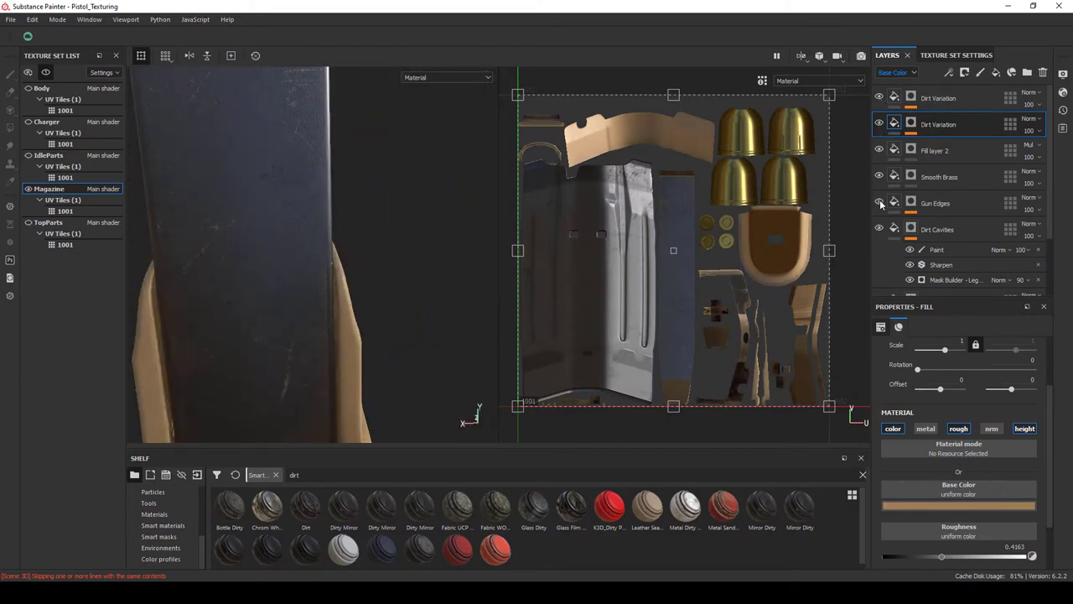
pyautogui.click(935, 203)
pyautogui.press('4')
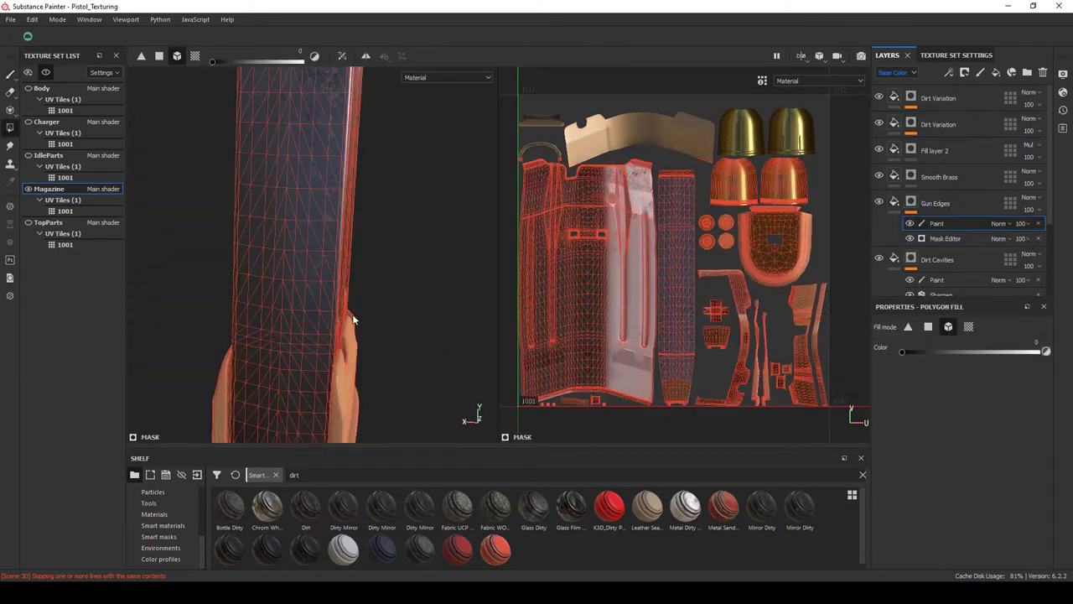
pyautogui.press('1')
pyautogui.moveTo(333, 307); pyautogui.dragTo(440, 308)
pyautogui.press('4')
pyautogui.press('1')
pyautogui.moveTo(359, 311); pyautogui.dragTo(239, 322)
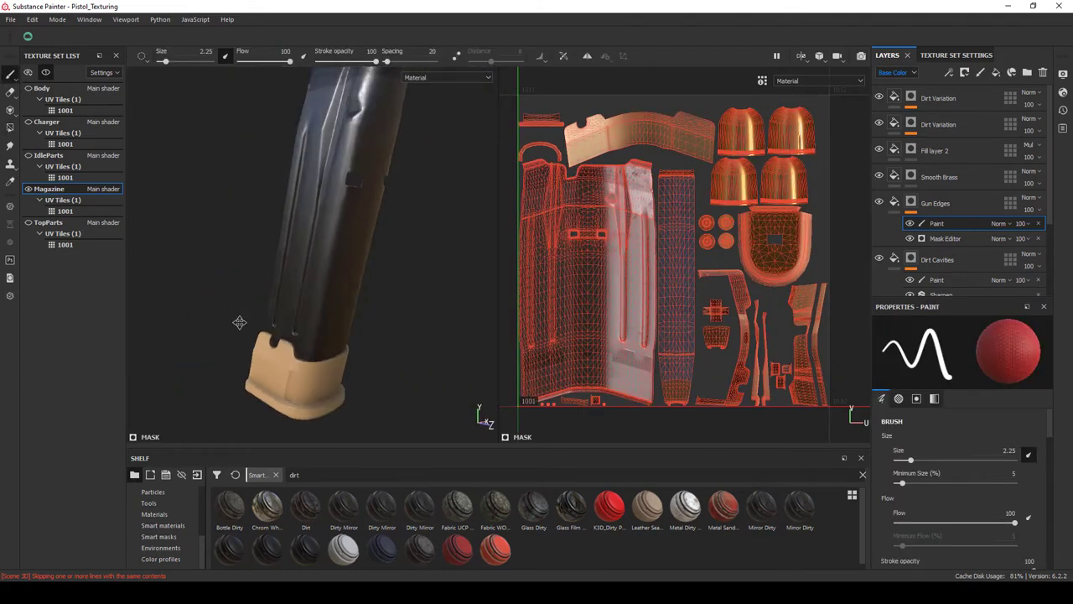
pyautogui.scroll(3)
pyautogui.scroll(-3)
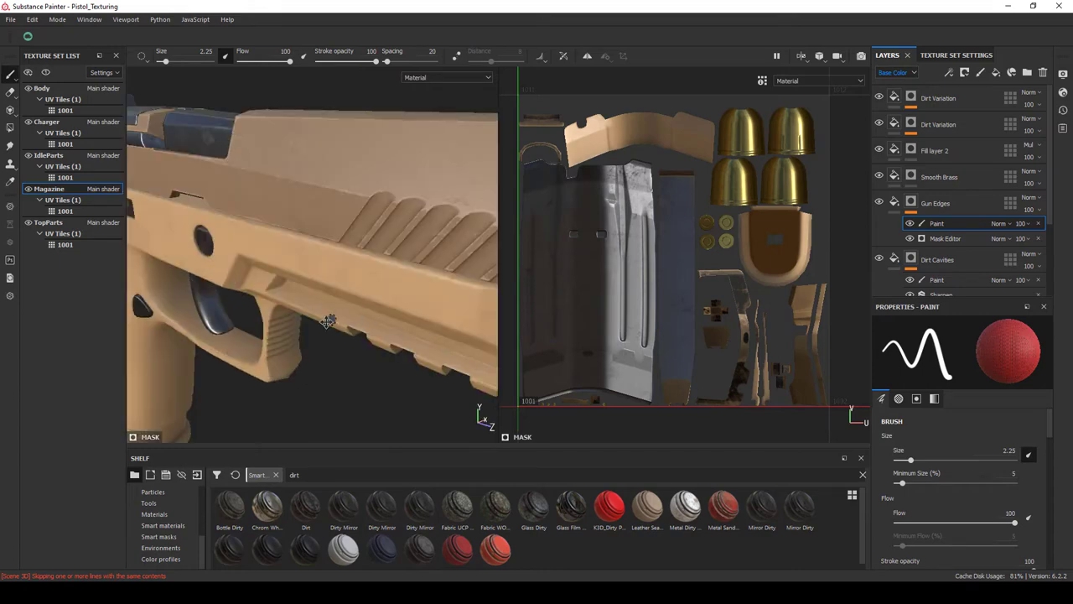
pyautogui.scroll(-3)
pyautogui.scroll(3)
pyautogui.moveTo(424, 307); pyautogui.dragTo(695, 201)
pyautogui.scroll(3)
# Add a Rough Cavities fill layer with roughness about 0.77, dark base colour, Multiply blending.
pyautogui.rightClick(354, 279)
pyautogui.click(996, 75)
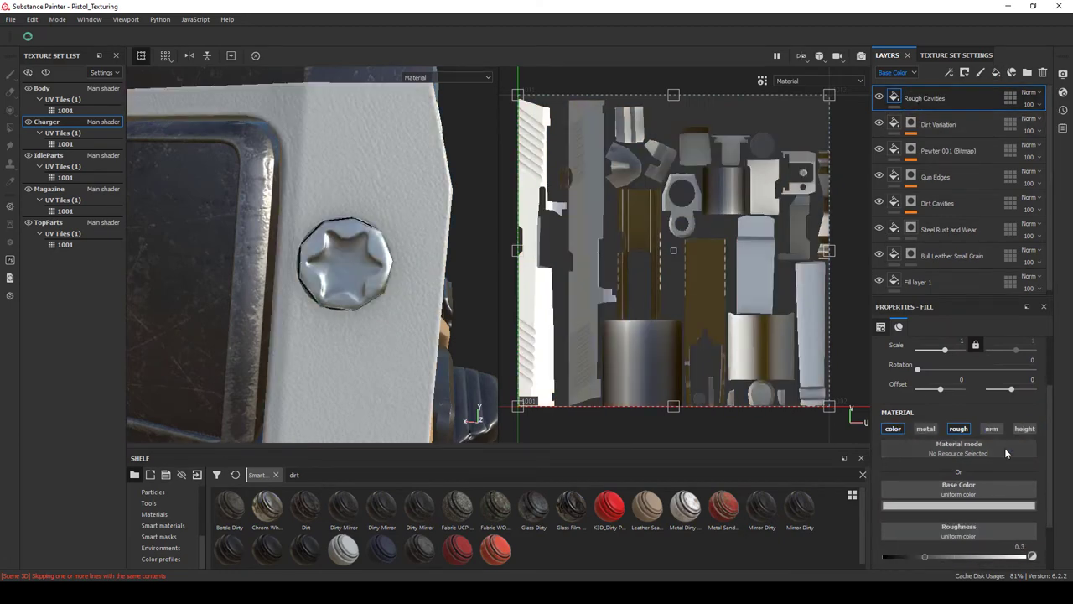
pyautogui.click(992, 556)
pyautogui.scroll(-3)
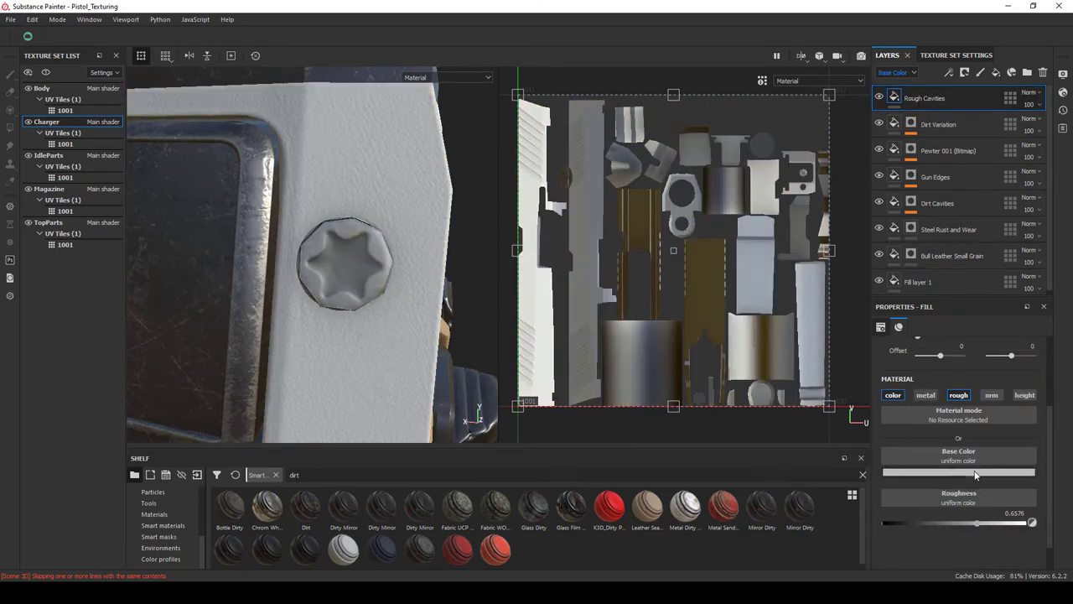
pyautogui.click(959, 472)
pyautogui.click(931, 400)
pyautogui.click(1029, 93)
pyautogui.click(1006, 146)
# Mask Rough Cavities with the Dirt smart mask instead of Dirt Cavities, and inspect the charger.
pyautogui.moveTo(368, 268); pyautogui.dragTo(391, 272)
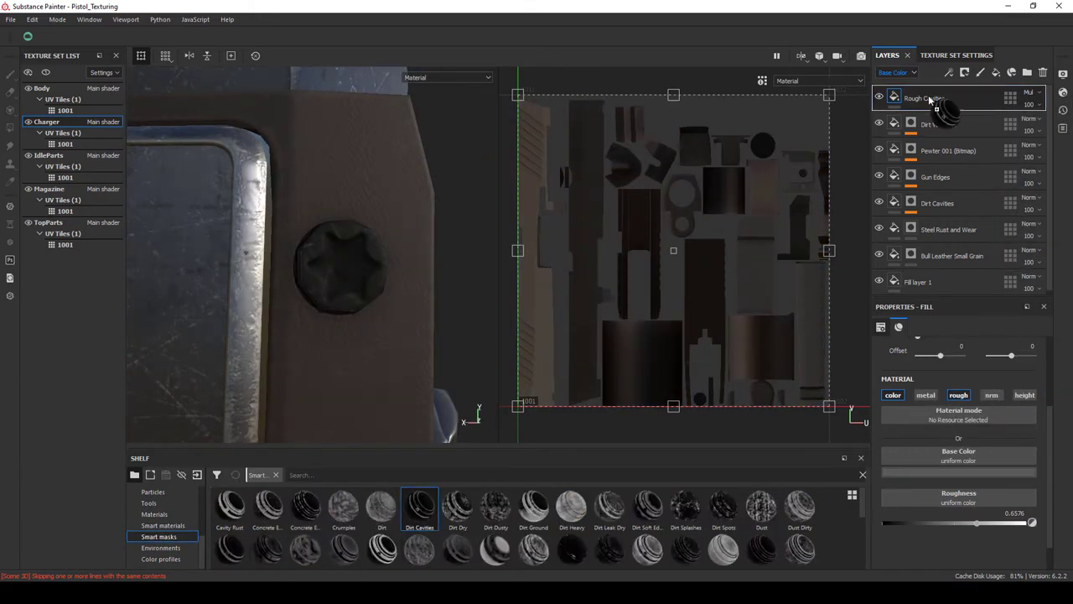
pyautogui.moveTo(929, 99); pyautogui.dragTo(929, 101)
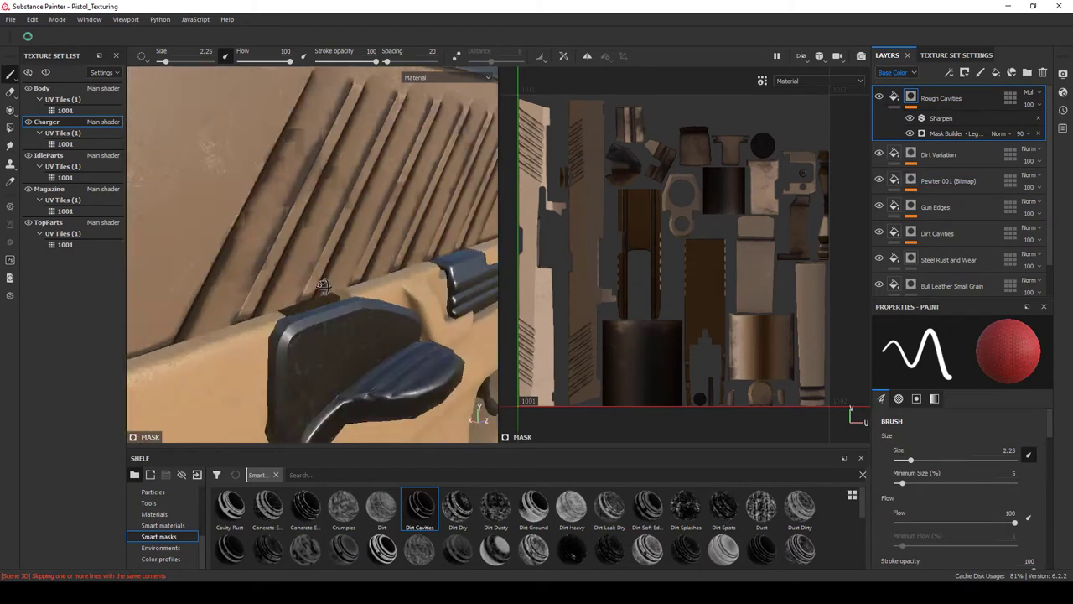
pyautogui.scroll(-3)
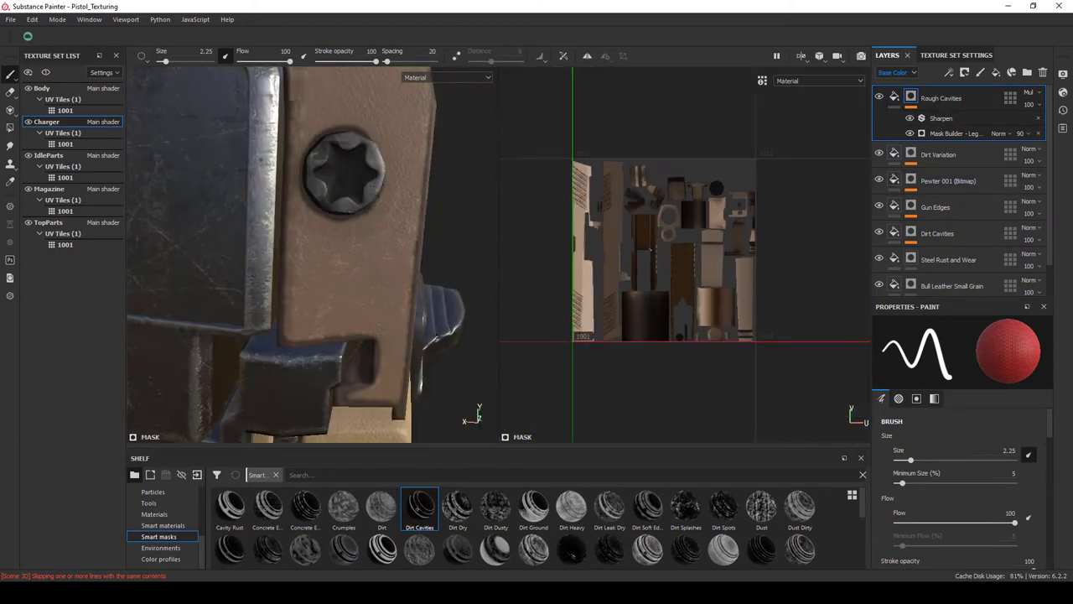
pyautogui.moveTo(377, 252); pyautogui.dragTo(309, 237)
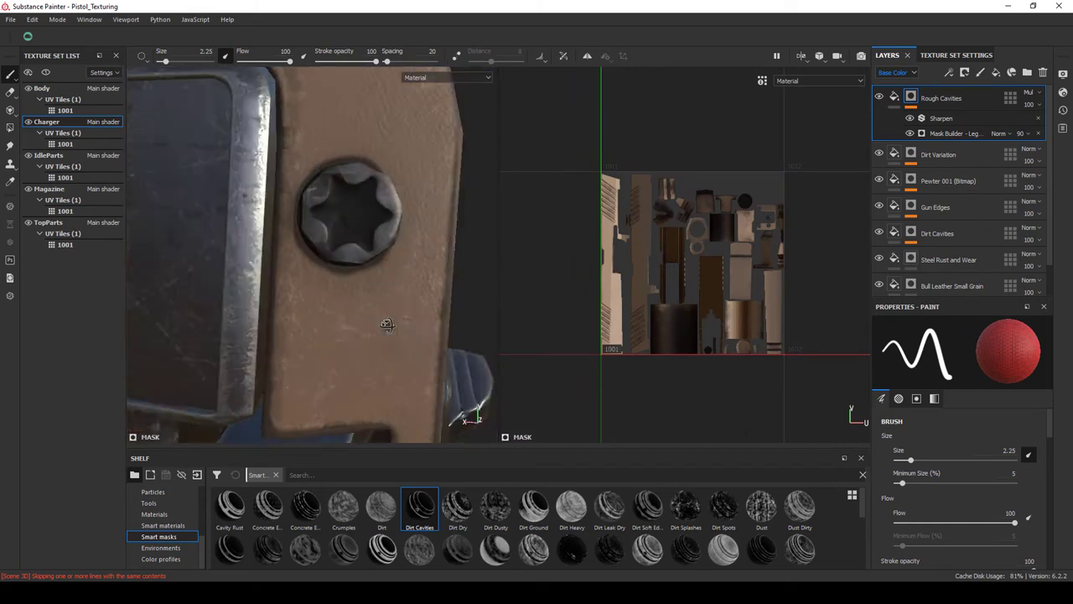
pyautogui.hotkey('ctrl', 'z')
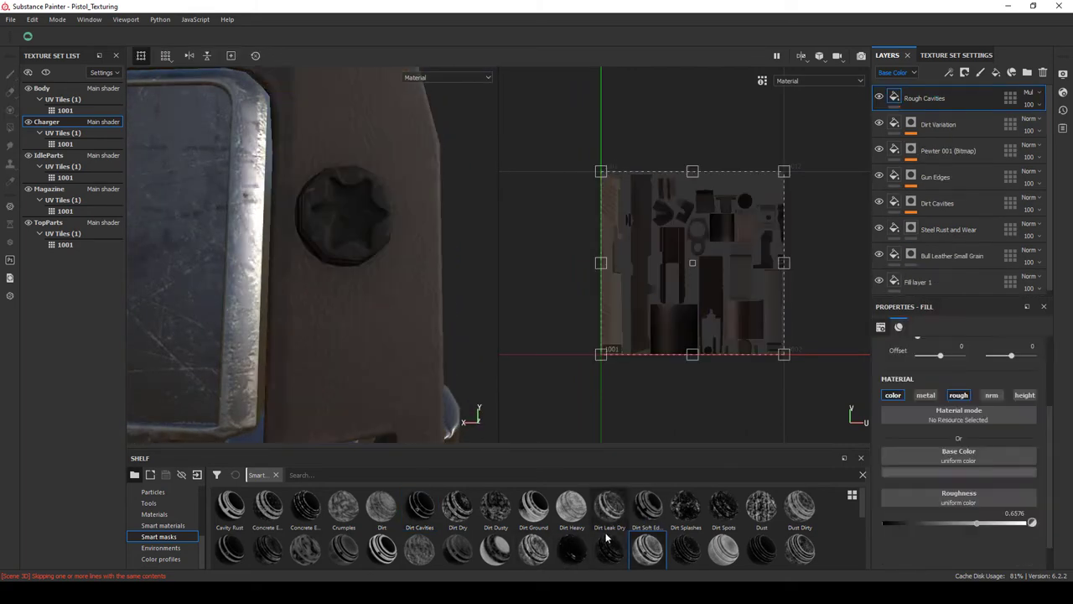
pyautogui.moveTo(258, 563); pyautogui.dragTo(931, 100)
pyautogui.moveTo(324, 240); pyautogui.dragTo(419, 299)
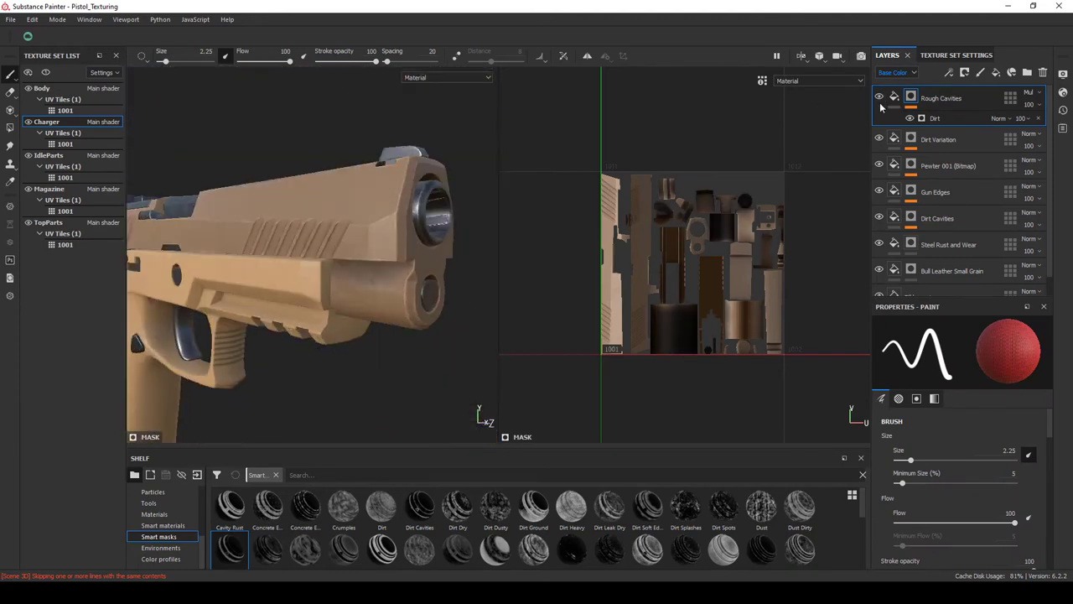
pyautogui.moveTo(352, 251); pyautogui.dragTo(431, 282)
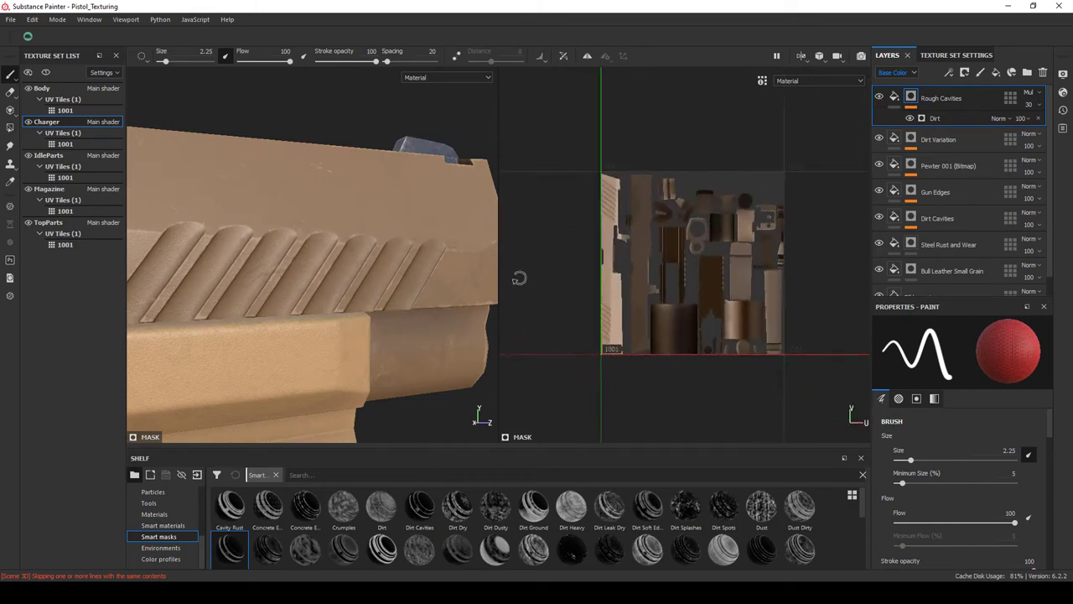
pyautogui.moveTo(512, 278); pyautogui.dragTo(564, 281)
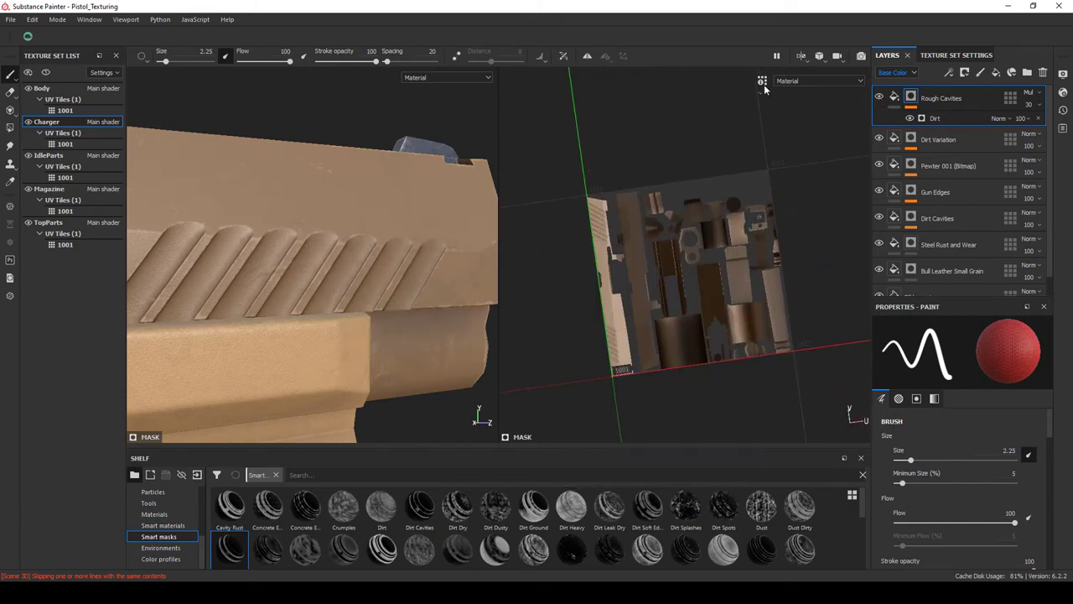
pyautogui.moveTo(361, 311); pyautogui.dragTo(279, 315)
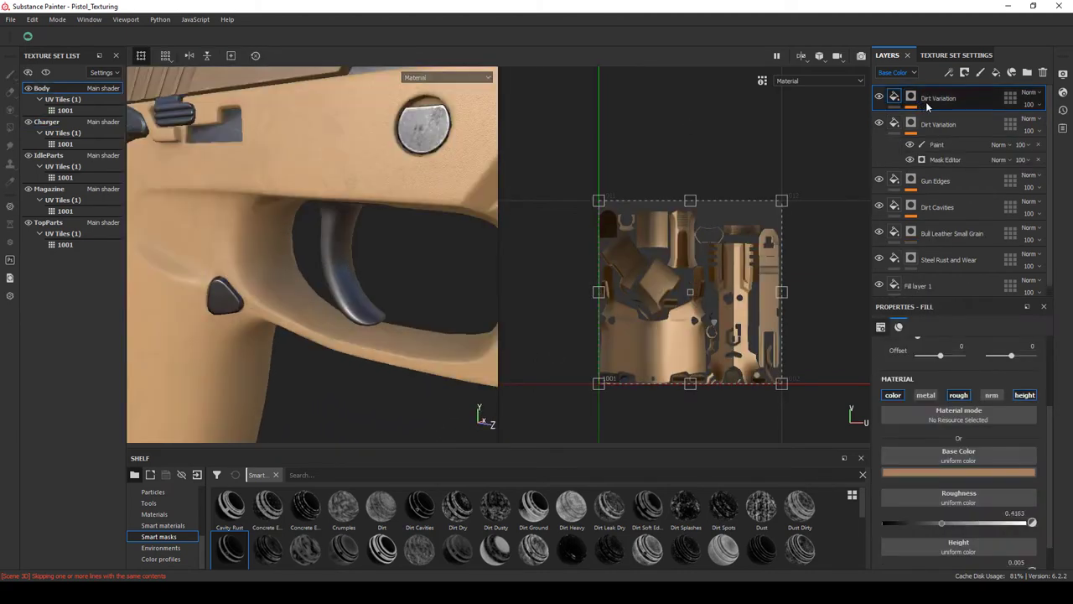
# Orbit and zoom around the Body's grip, trigger and frame to inspect the Rough Cavities shading.
pyautogui.scroll(-3)
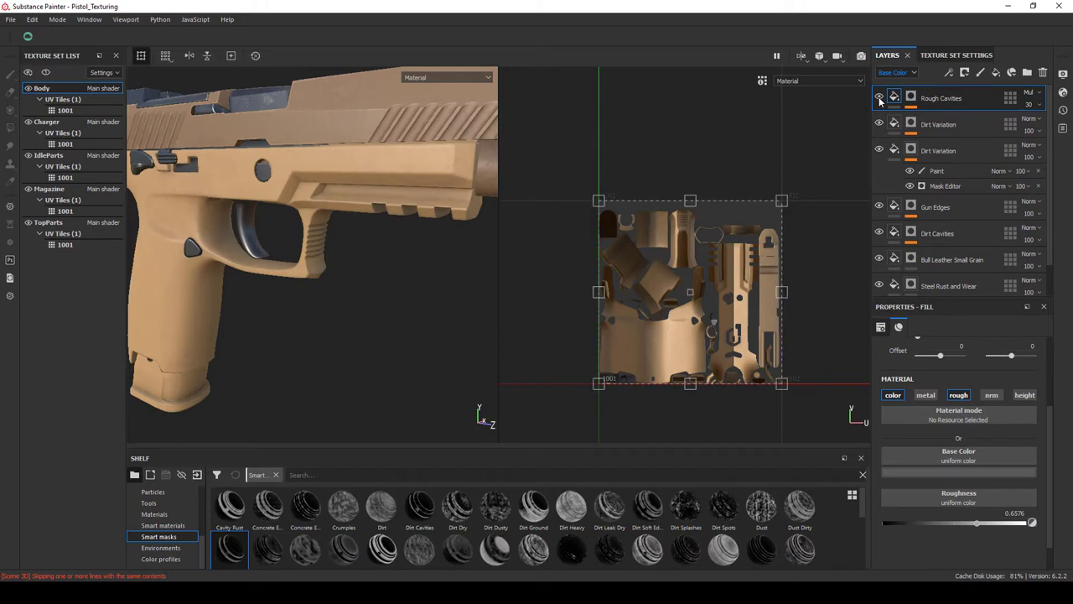
pyautogui.moveTo(360, 188); pyautogui.dragTo(305, 237)
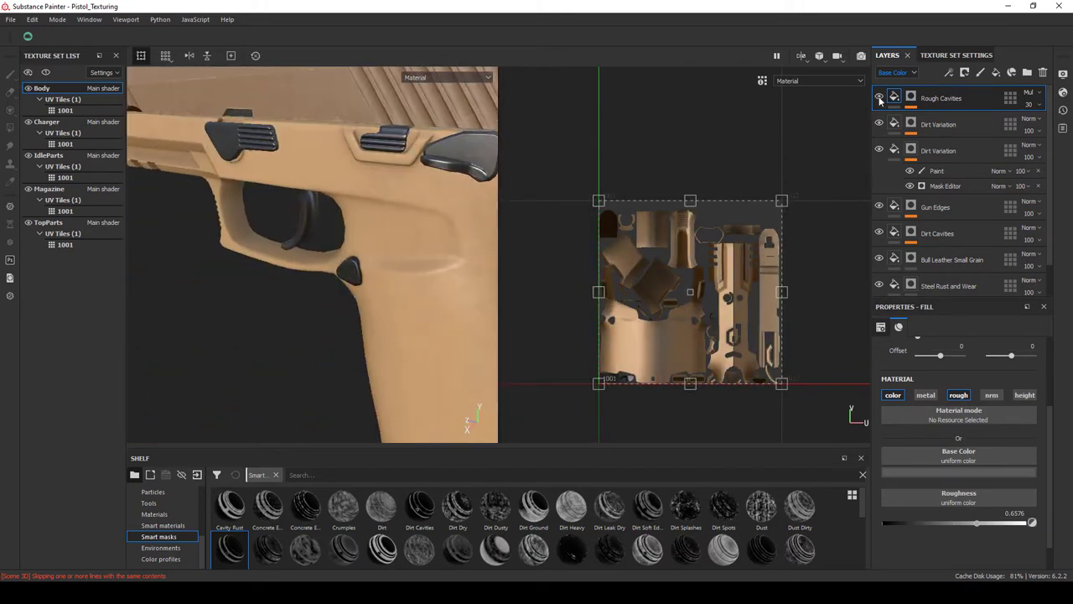
pyautogui.moveTo(310, 182); pyautogui.dragTo(316, 243)
pyautogui.press('f')
pyautogui.moveTo(350, 301); pyautogui.dragTo(359, 297)
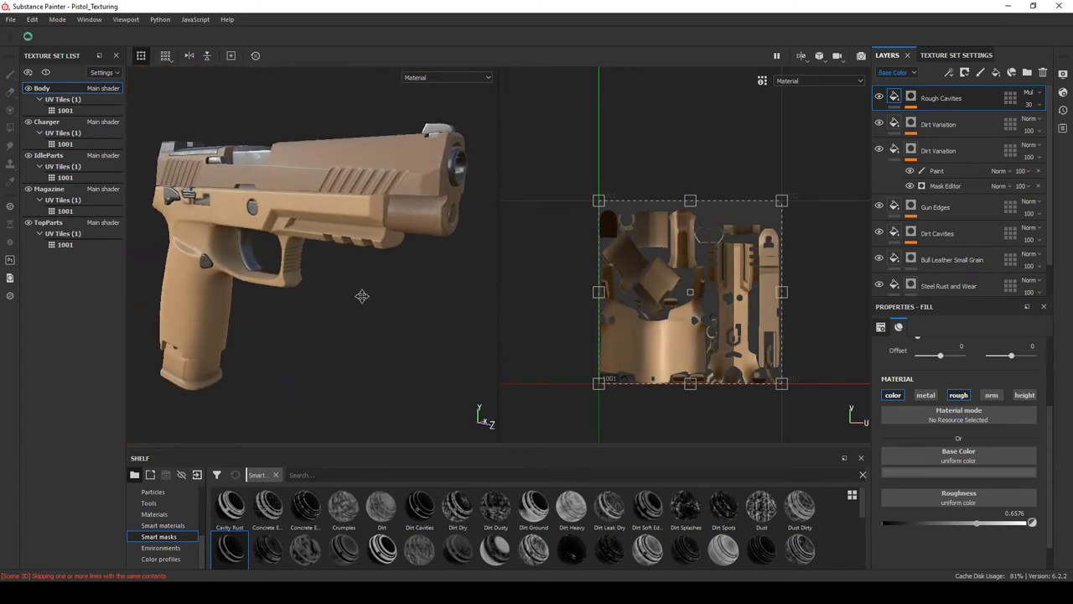
pyautogui.scroll(3)
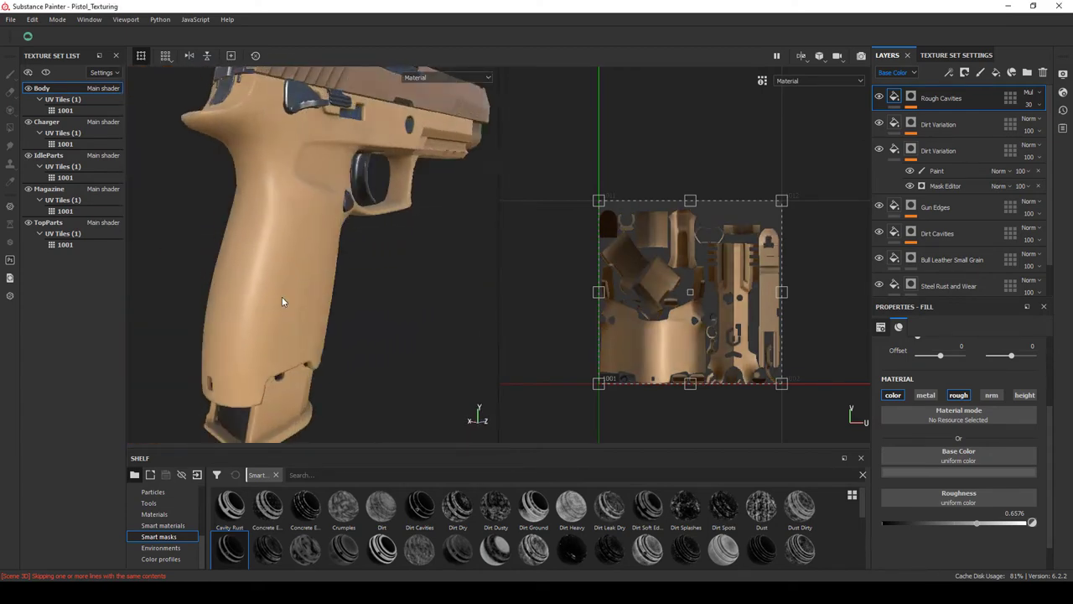
pyautogui.moveTo(282, 300); pyautogui.dragTo(301, 350)
pyautogui.moveTo(302, 350); pyautogui.dragTo(347, 283)
# Switch to the IdleParts texture set.
pyautogui.click(45, 73)
pyautogui.click(48, 222)
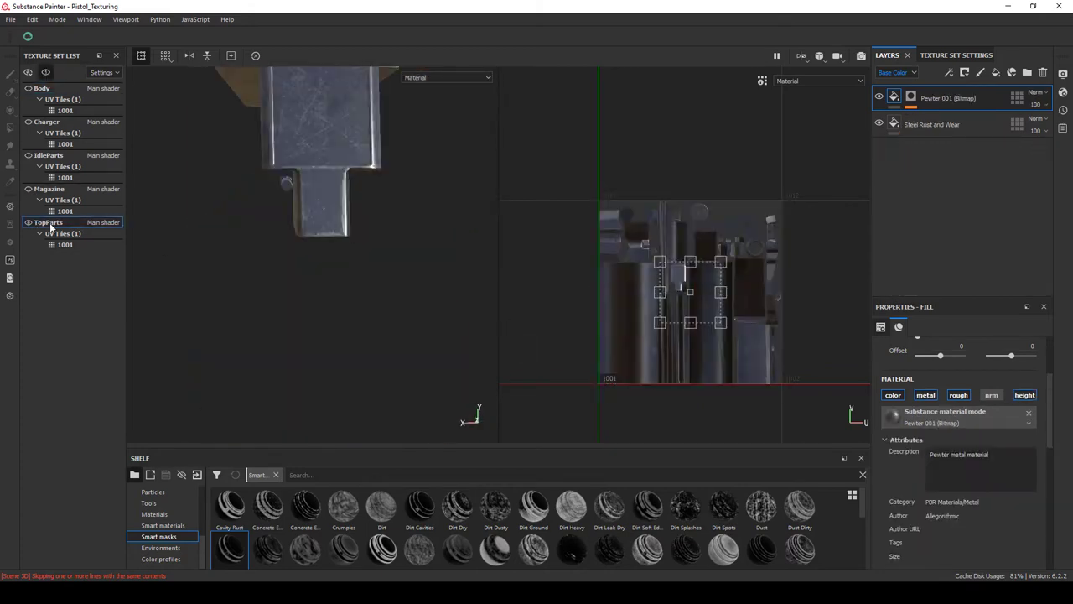
pyautogui.click(49, 189)
pyautogui.click(49, 155)
# Search the shelf for metal and add Metal 003 as a fill layer hidden by a black mask.
pyautogui.click(154, 514)
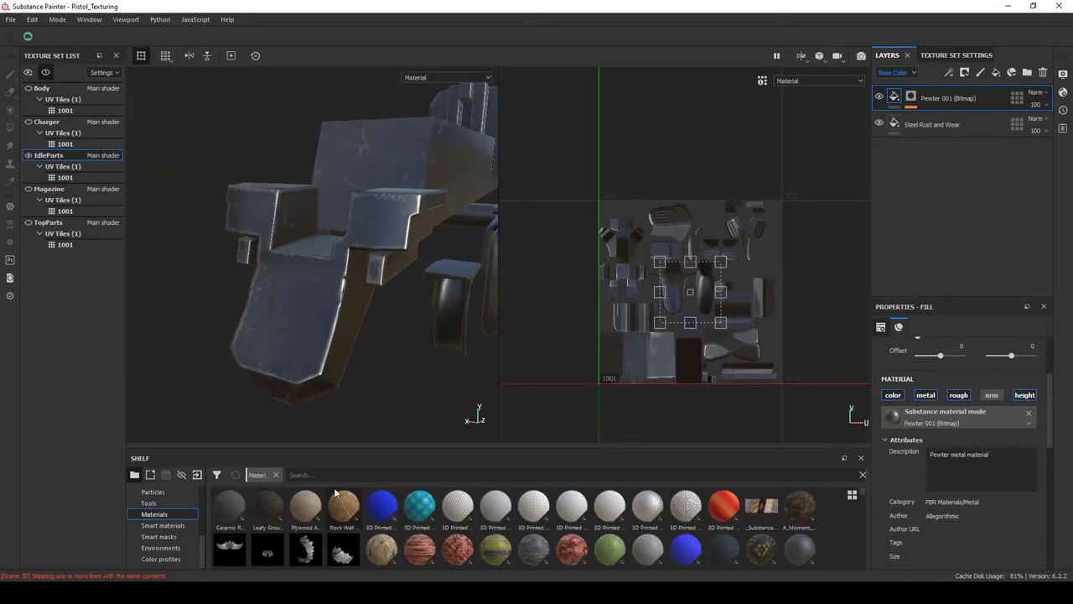
pyautogui.click(318, 475)
pyautogui.write('metal')
pyautogui.scroll(-3)
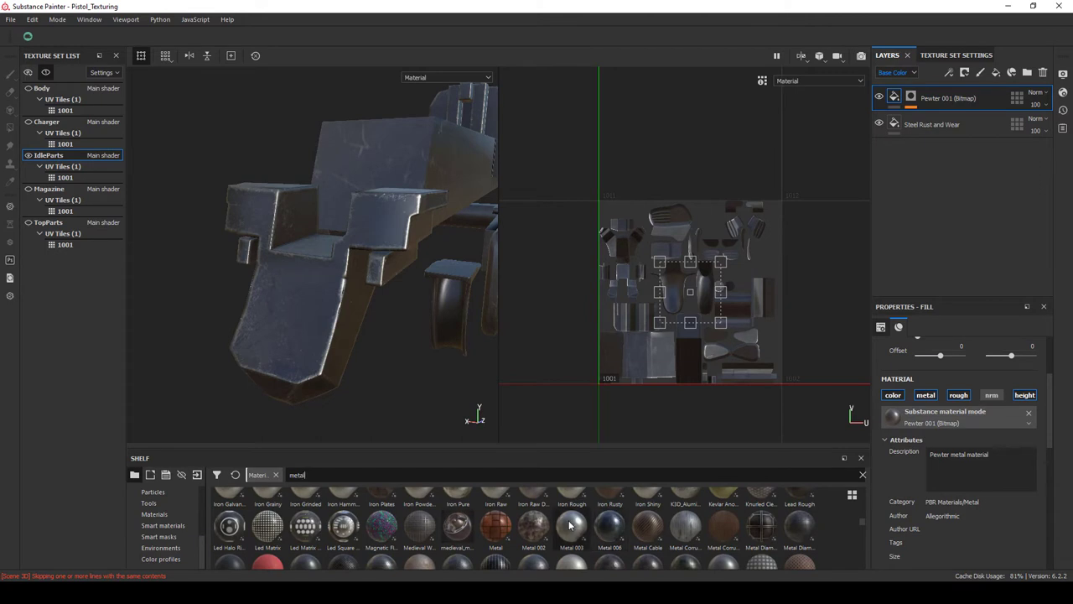
pyautogui.moveTo(570, 524); pyautogui.dragTo(875, 177)
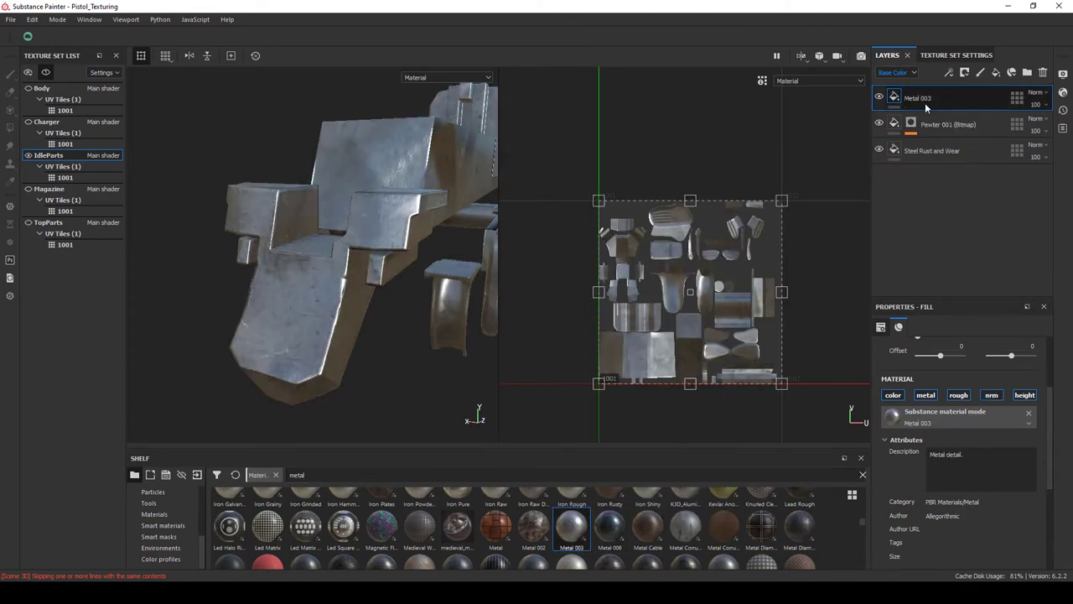
pyautogui.press('4')
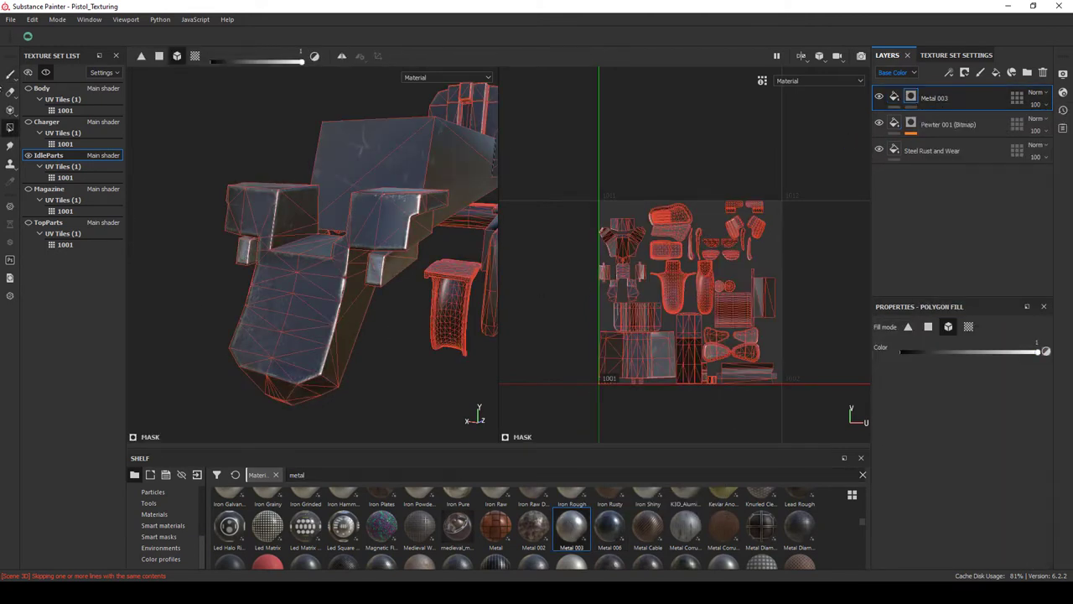
# Switch to the Paint brush and orbit the view around to the pistol grip.
pyautogui.press('1')
pyautogui.moveTo(393, 293); pyautogui.dragTo(352, 293)
pyautogui.scroll(3)
pyautogui.moveTo(463, 305); pyautogui.dragTo(344, 331)
pyautogui.scroll(3)
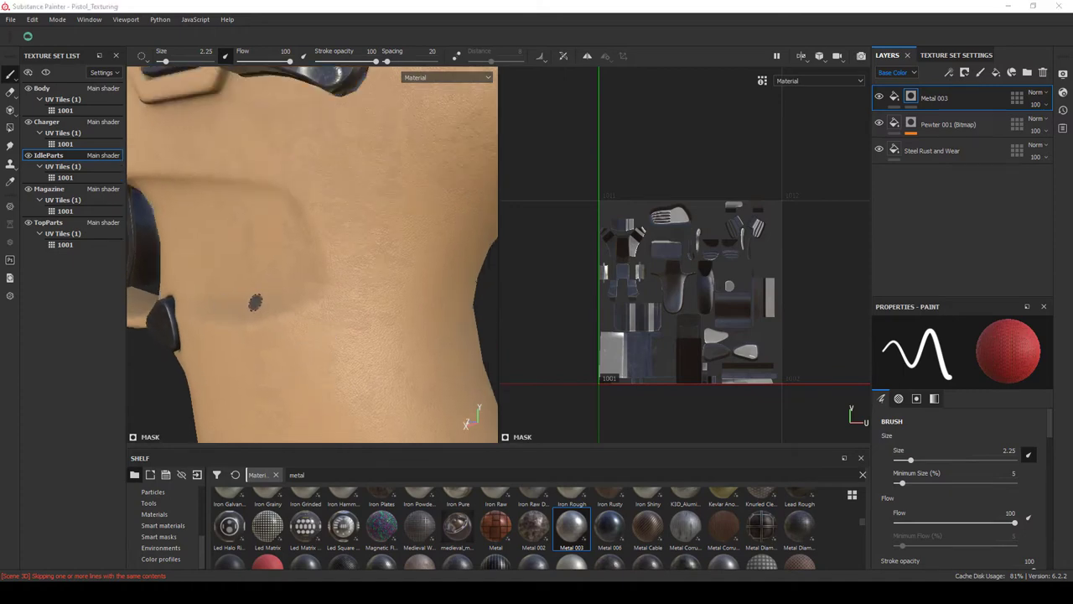
pyautogui.moveTo(255, 302); pyautogui.dragTo(469, 276)
pyautogui.scroll(-3)
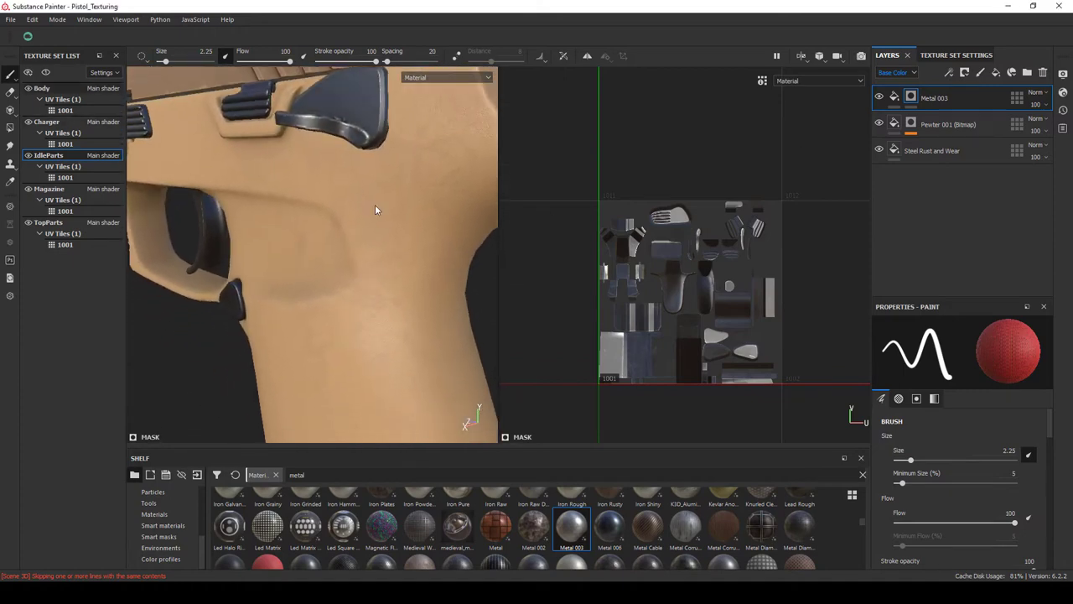
# On the Body texture set, make the Dirt Variation base colour slightly darker and more saturated.
pyautogui.rightClick(375, 210)
pyautogui.click(931, 124)
pyautogui.click(933, 471)
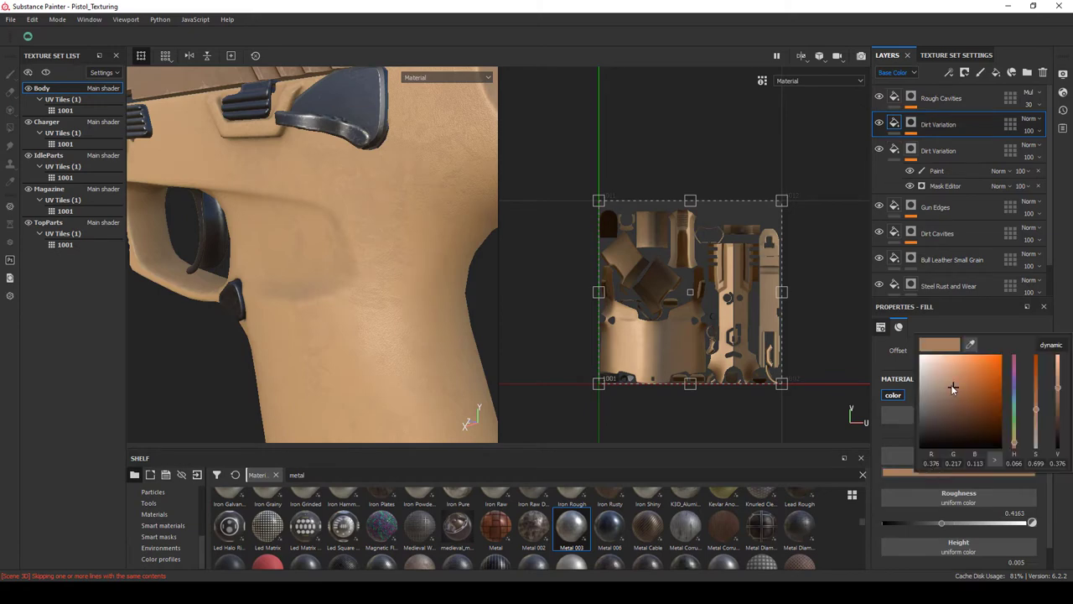
pyautogui.moveTo(944, 399); pyautogui.dragTo(952, 386)
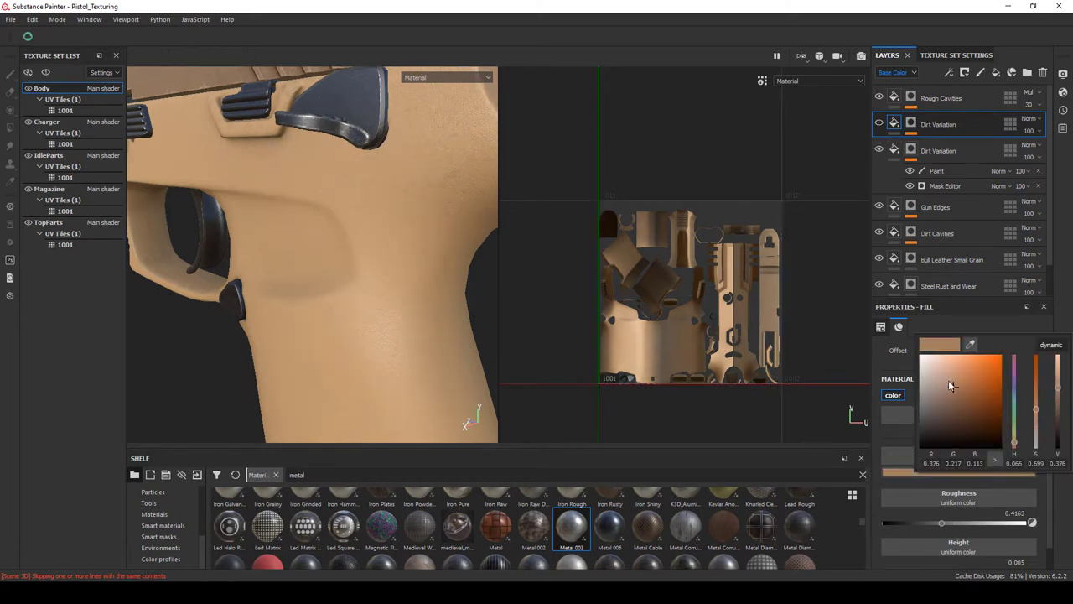
pyautogui.click(875, 435)
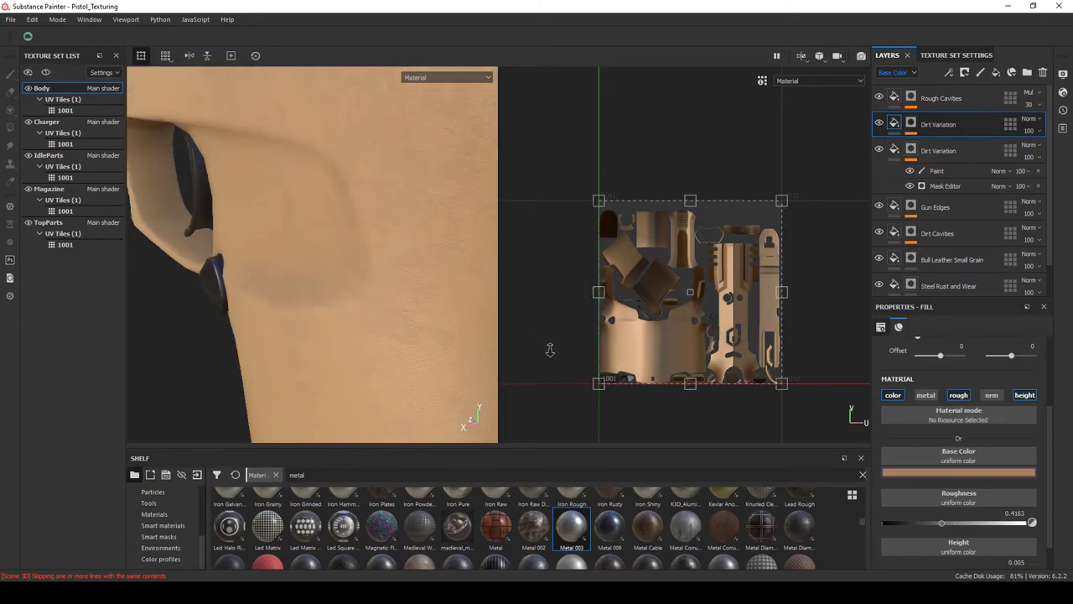
pyautogui.click(939, 472)
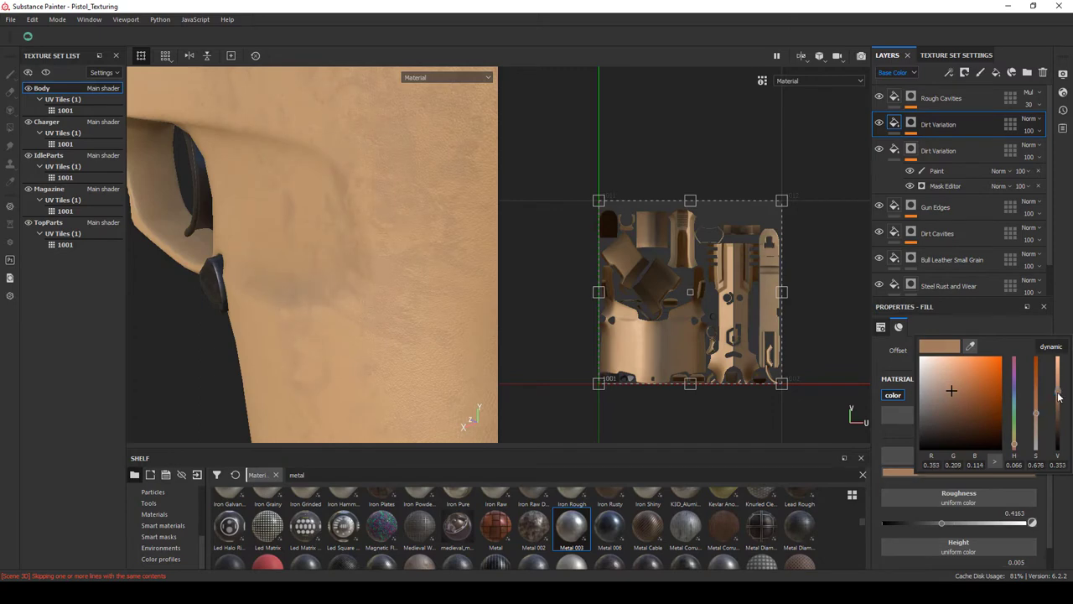
pyautogui.click(556, 355)
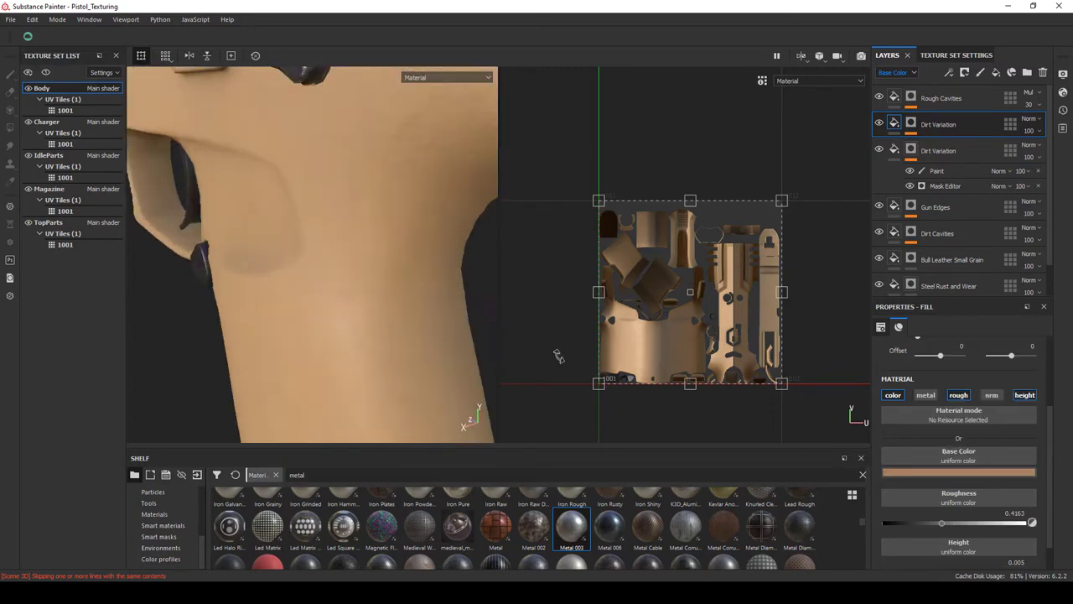
# Orbit and zoom around the pistol to inspect the dirt on the grip, magazine and slide.
pyautogui.moveTo(368, 311); pyautogui.dragTo(353, 335)
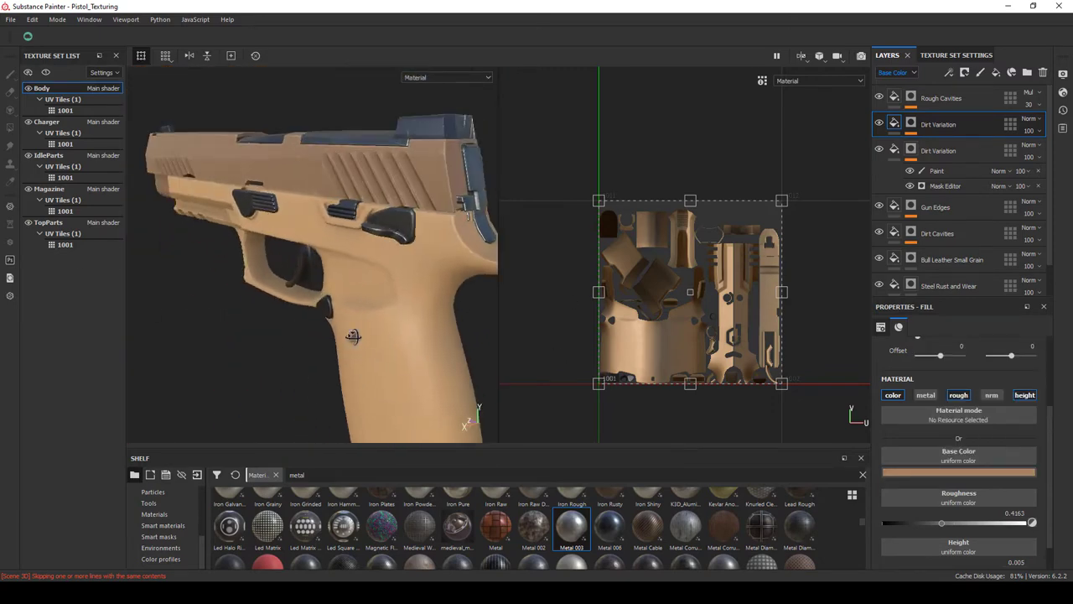
pyautogui.moveTo(352, 335); pyautogui.dragTo(373, 279)
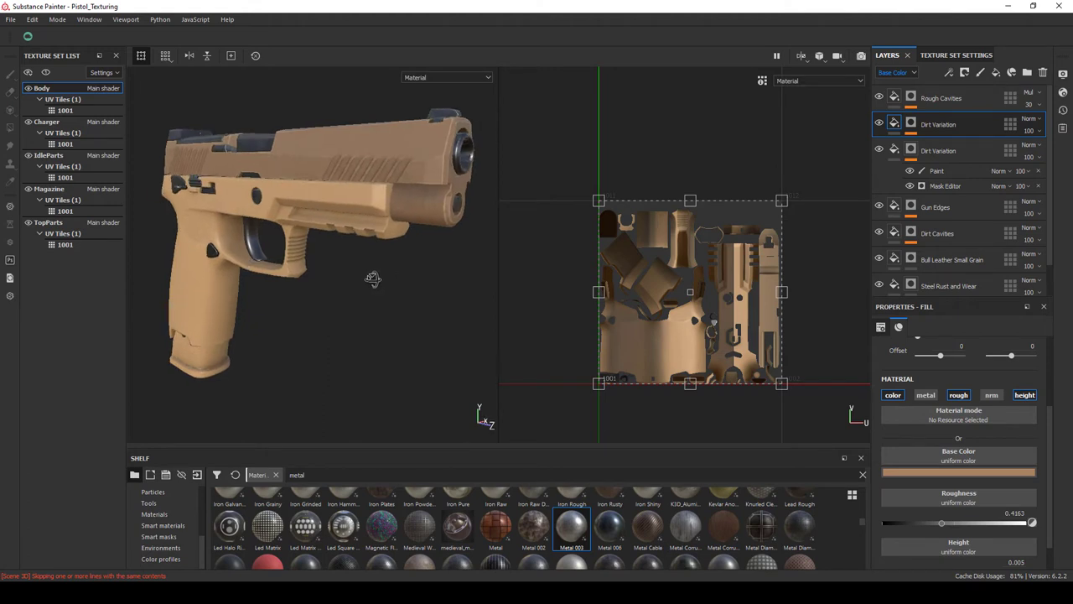
pyautogui.scroll(3)
pyautogui.scroll(3)
pyautogui.scroll(3)
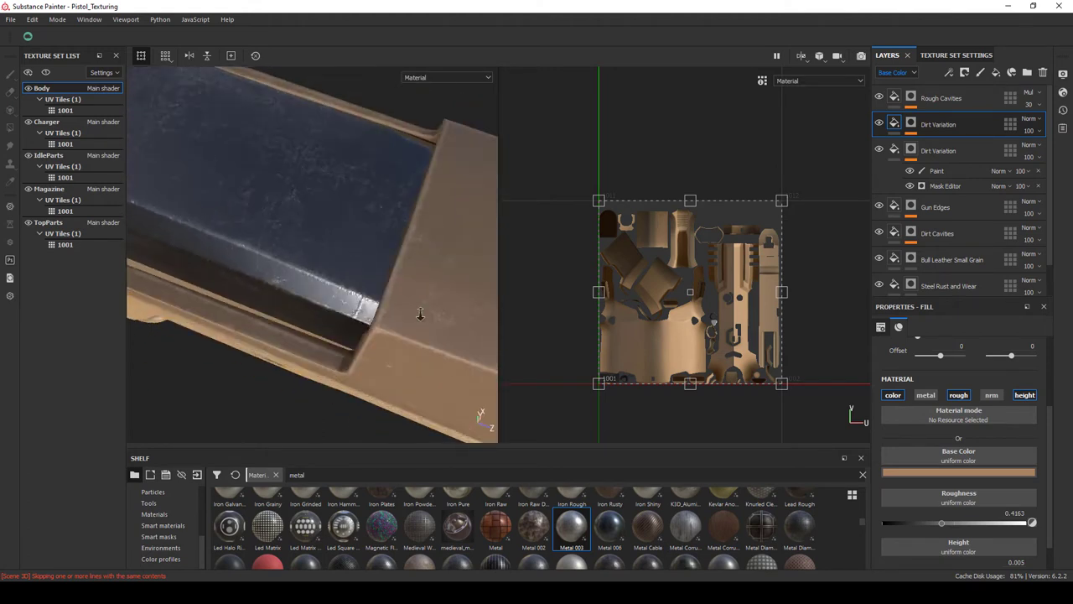
pyautogui.moveTo(420, 311); pyautogui.dragTo(357, 418)
pyautogui.scroll(-3)
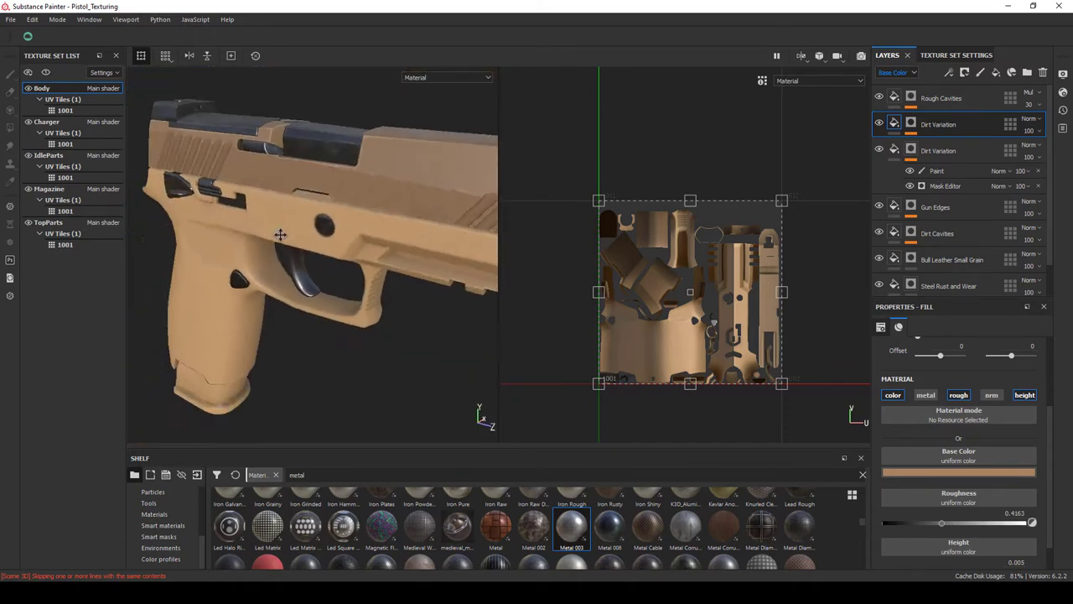
pyautogui.moveTo(283, 412); pyautogui.dragTo(289, 302)
# Create an empty folder, group all existing Body layers as Main Paint, and move the empty folder above it.
pyautogui.moveTo(334, 261); pyautogui.dragTo(382, 296)
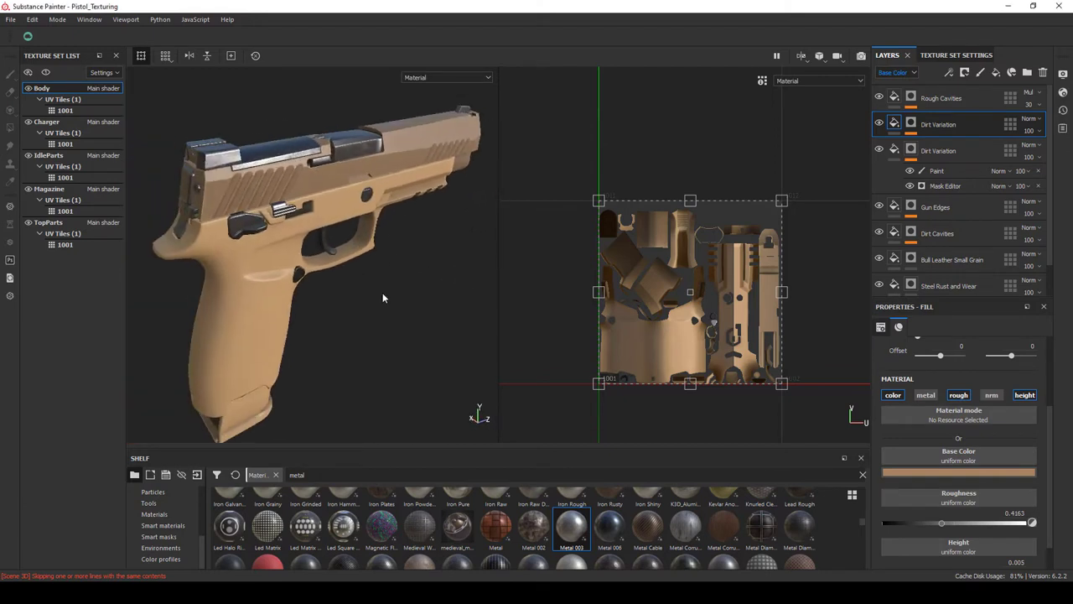
pyautogui.scroll(3)
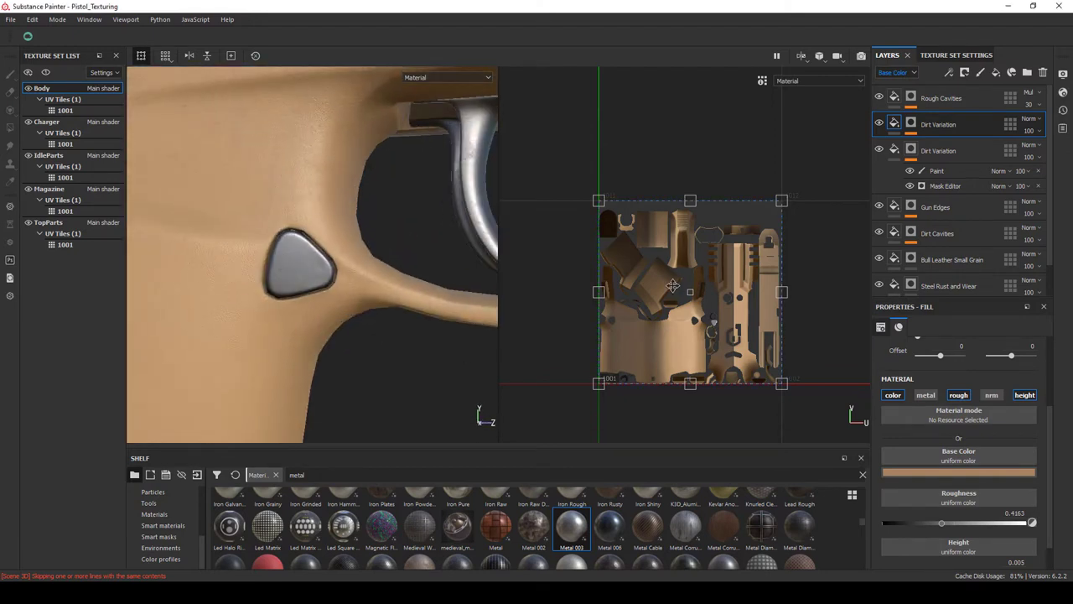
pyautogui.hotkey('ctrl', 'g')
pyautogui.write('Main Paint')
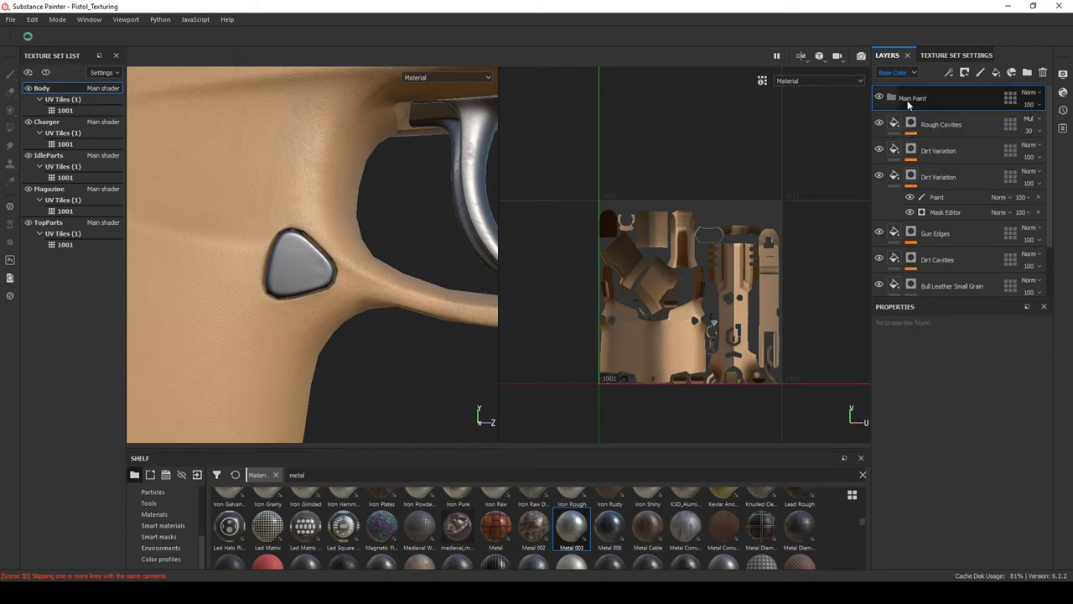
pyautogui.hotkey('ctrl', 'a')
pyautogui.hotkey('ctrl', 'g')
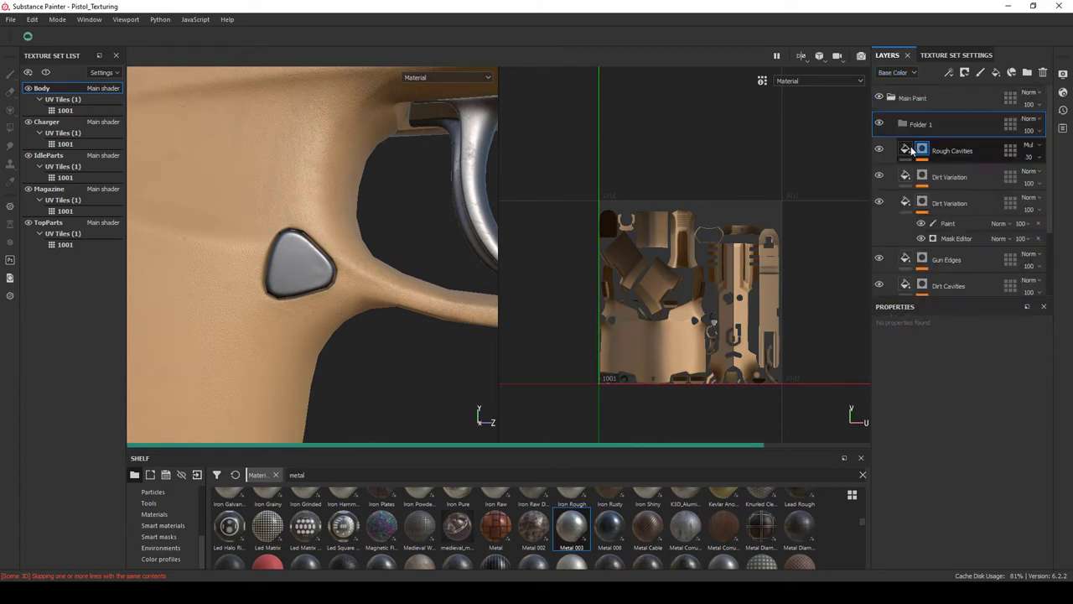
pyautogui.moveTo(912, 149); pyautogui.dragTo(915, 101)
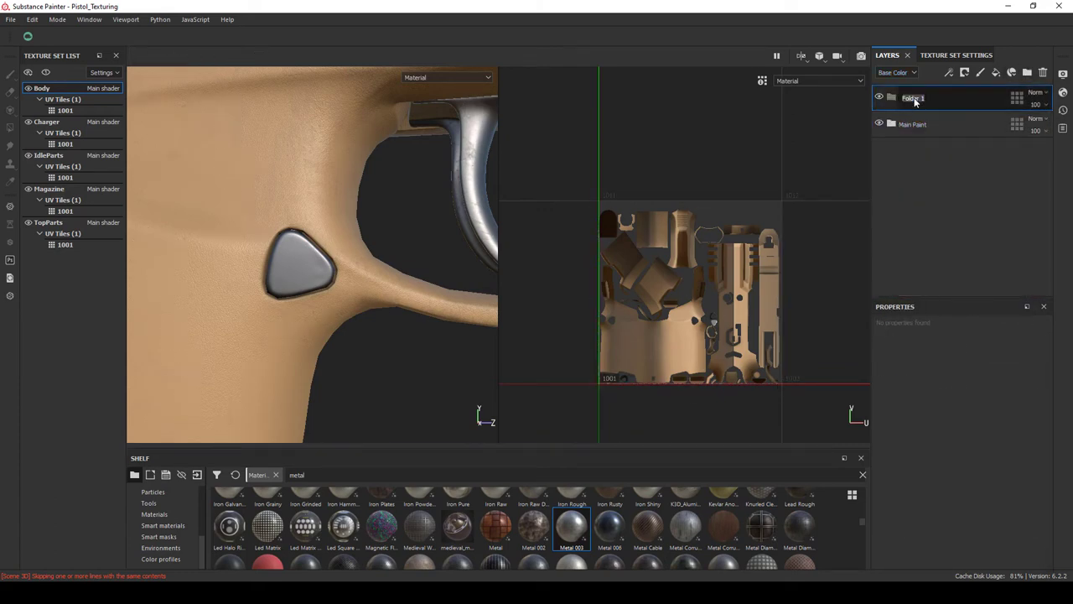
pyautogui.scroll(3)
pyautogui.scroll(3)
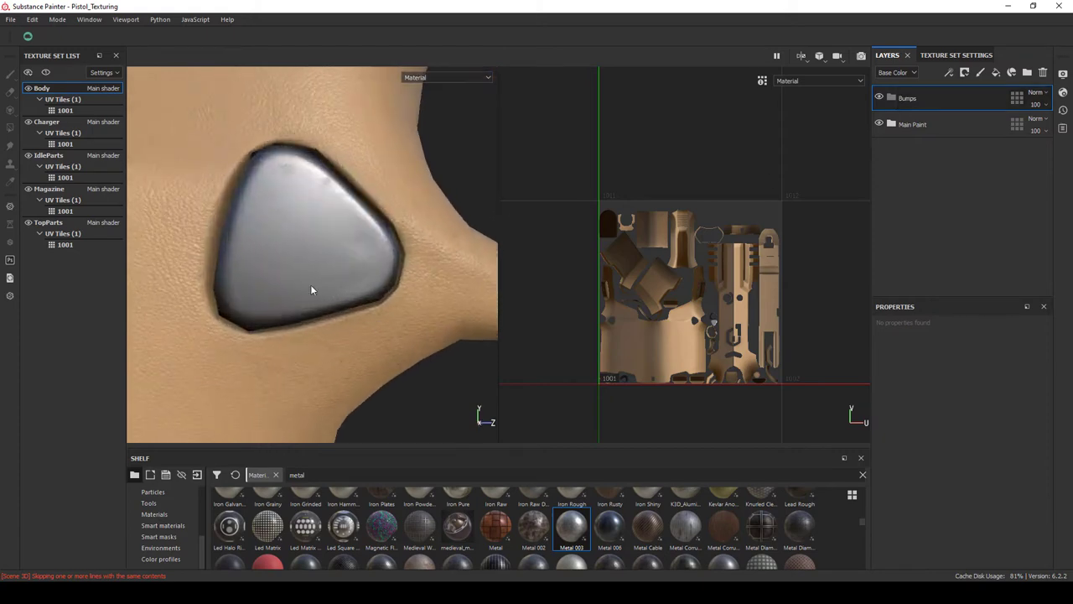
pyautogui.scroll(3)
# Add a new height-only paint layer and shrink the brush to 0.8 for thin grooves.
pyautogui.click(981, 72)
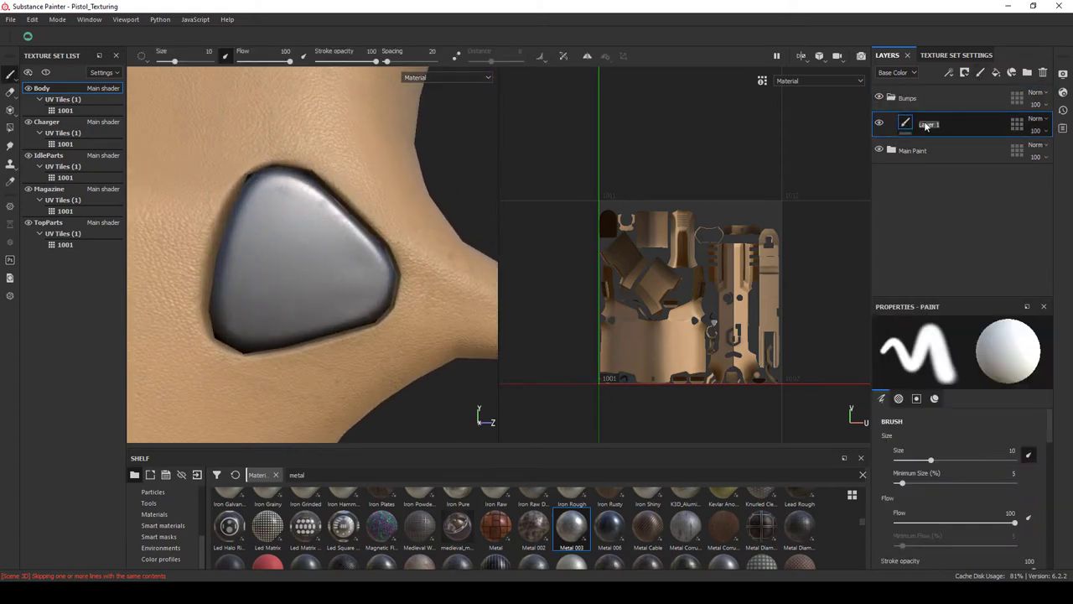
pyautogui.scroll(-3)
pyautogui.scroll(-3)
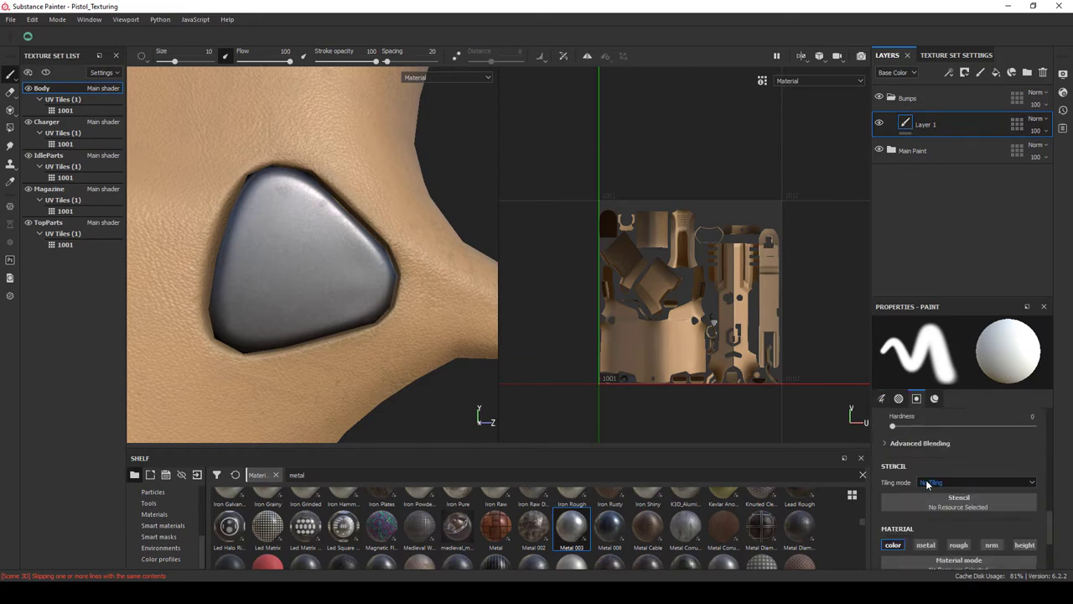
pyautogui.scroll(-3)
pyautogui.scroll(-3)
pyautogui.click(1024, 433)
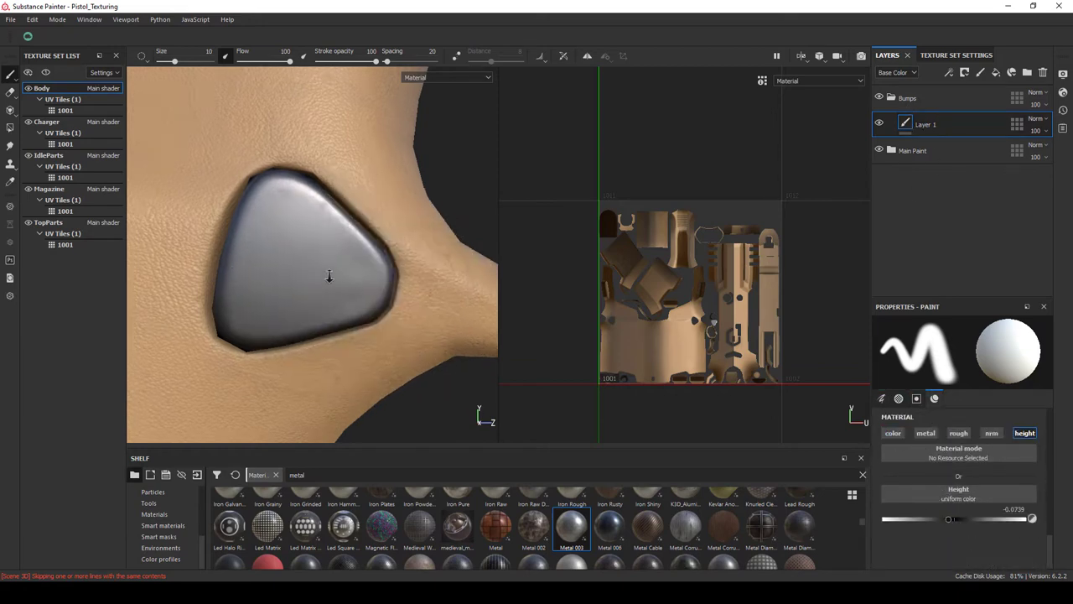
pyautogui.click(322, 277)
pyautogui.moveTo(321, 276); pyautogui.dragTo(324, 277)
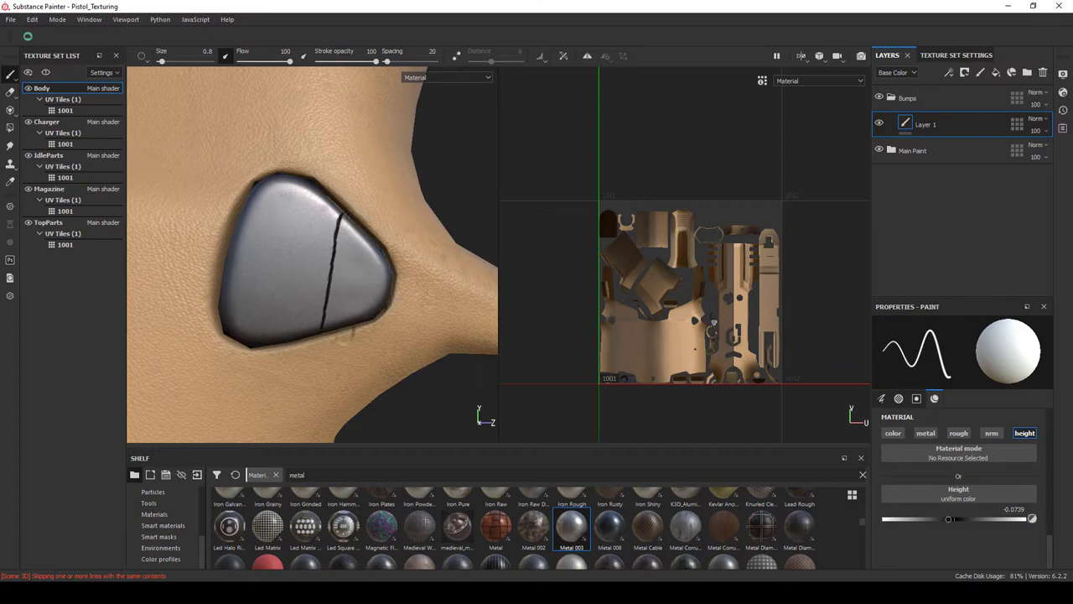
pyautogui.hotkey('ctrl', 'z')
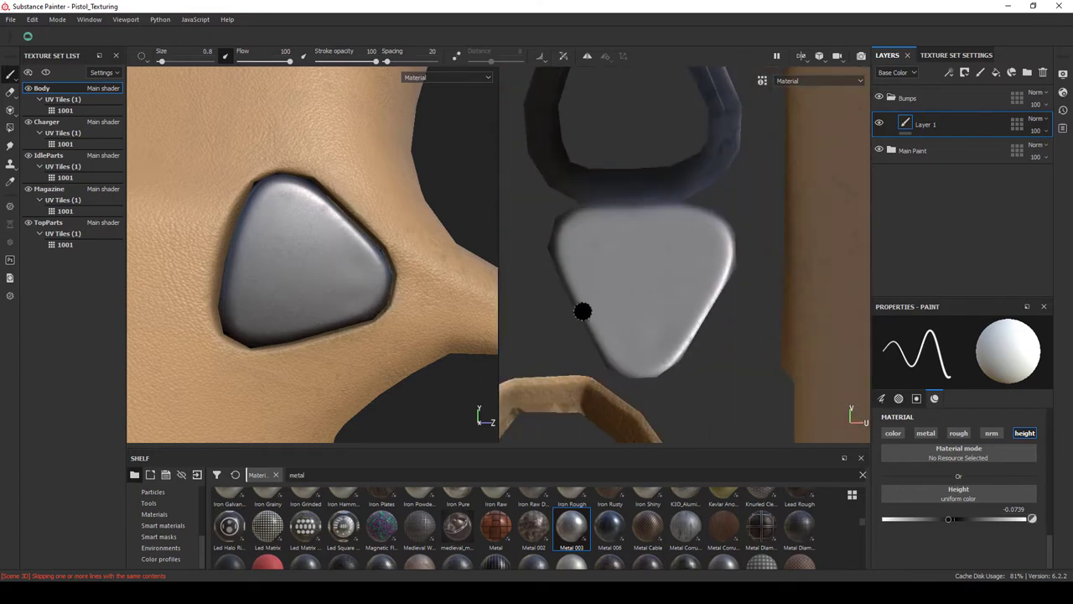
# Paint grooves across the lower plate, undo the jagged crack, and finish with a stepped notch.
pyautogui.click(611, 315)
pyautogui.click(711, 314)
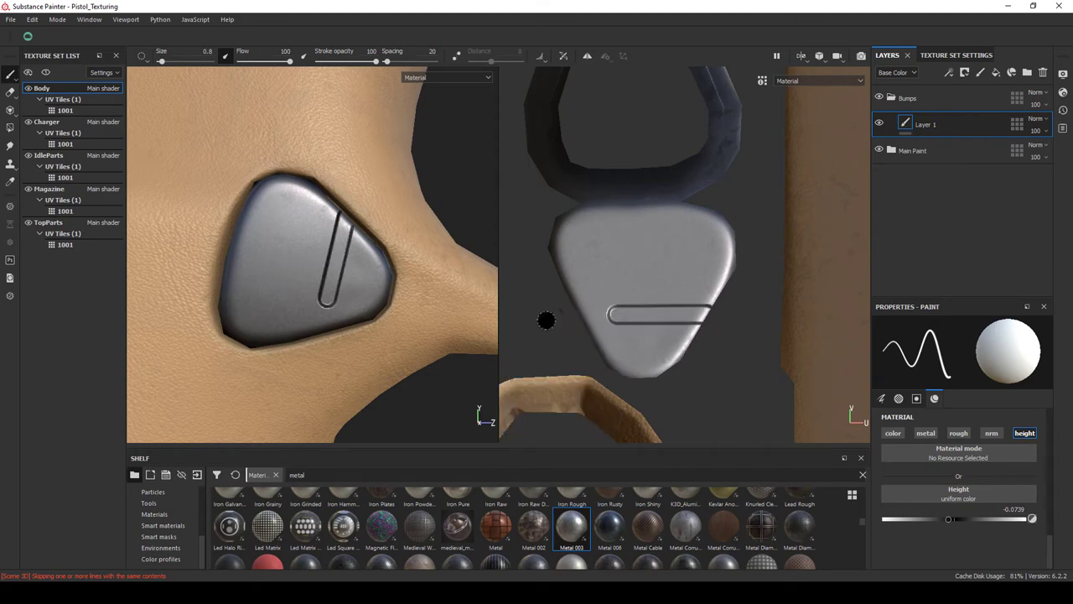
pyautogui.click(695, 328)
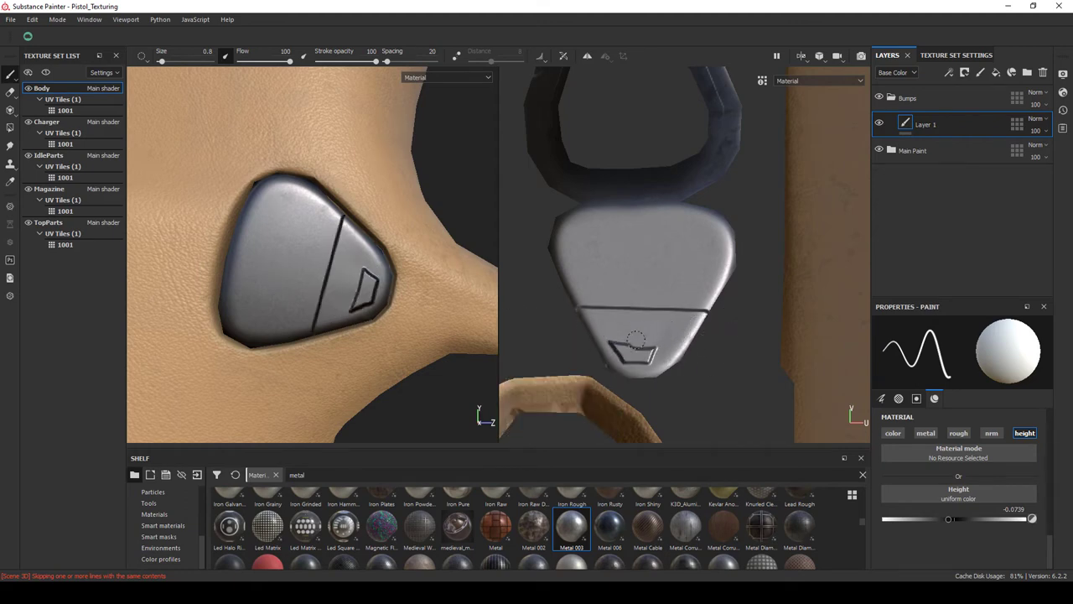
pyautogui.moveTo(600, 307); pyautogui.dragTo(689, 298)
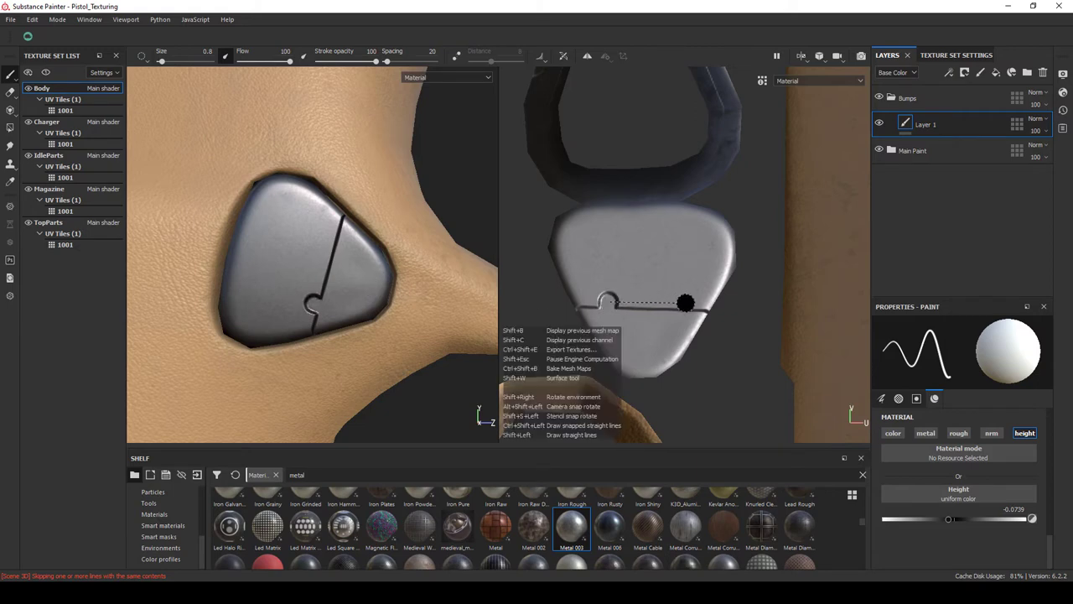
pyautogui.press('shift')
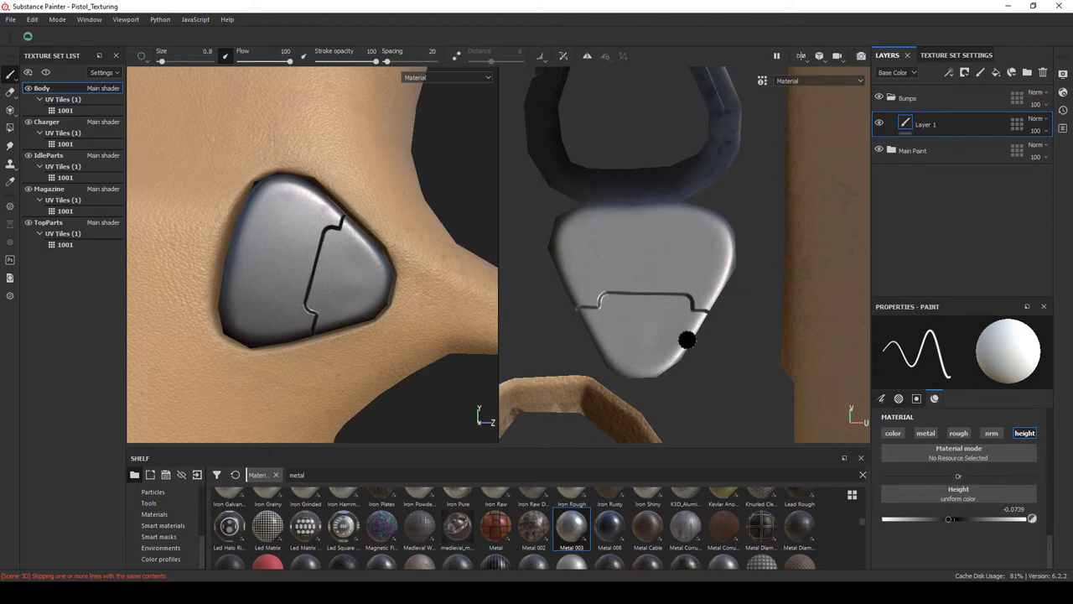
pyautogui.hotkey('ctrl', 'z')
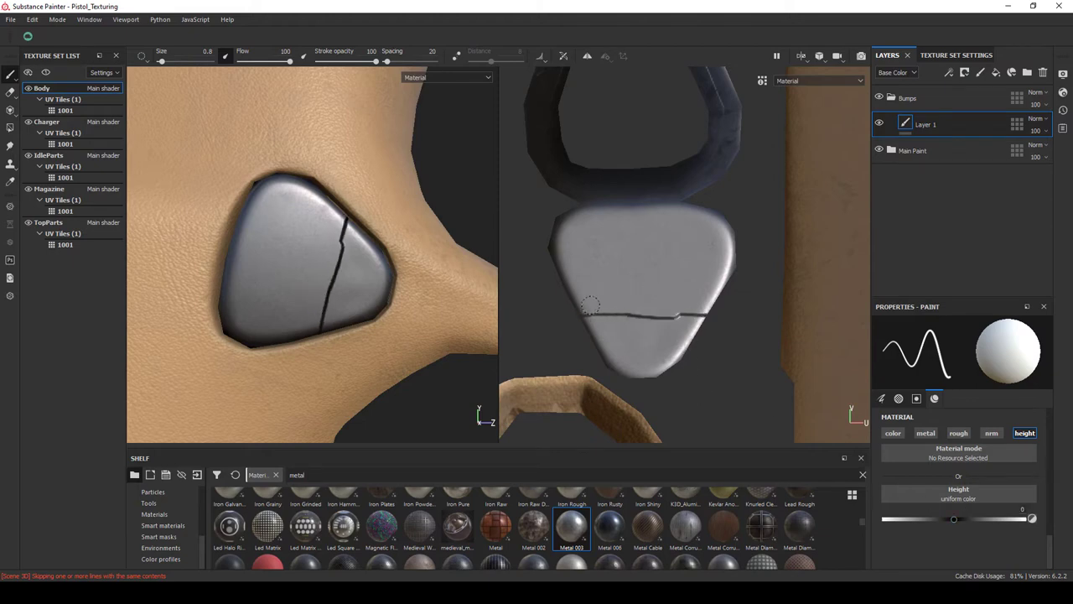
pyautogui.hotkey('ctrl', 'z')
pyautogui.hotkey('ctrl', 'z')
pyautogui.hotkey('ctrl', 'z')
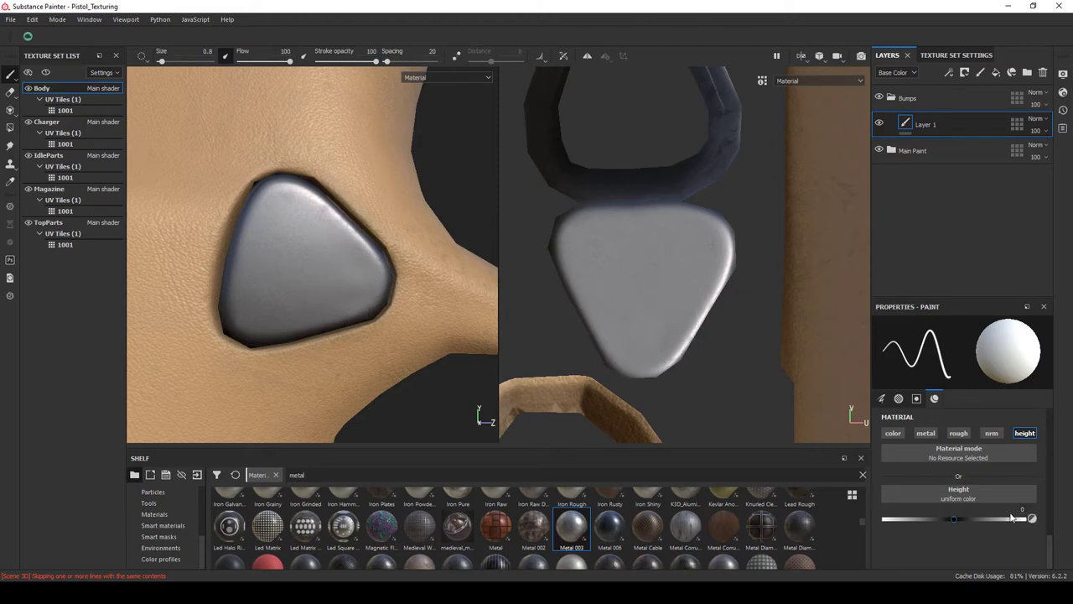
pyautogui.moveTo(586, 315); pyautogui.dragTo(533, 325)
pyautogui.hotkey('ctrl', 'z')
pyautogui.hotkey('ctrl', 'z')
pyautogui.click(726, 321)
pyautogui.moveTo(606, 346); pyautogui.dragTo(668, 363)
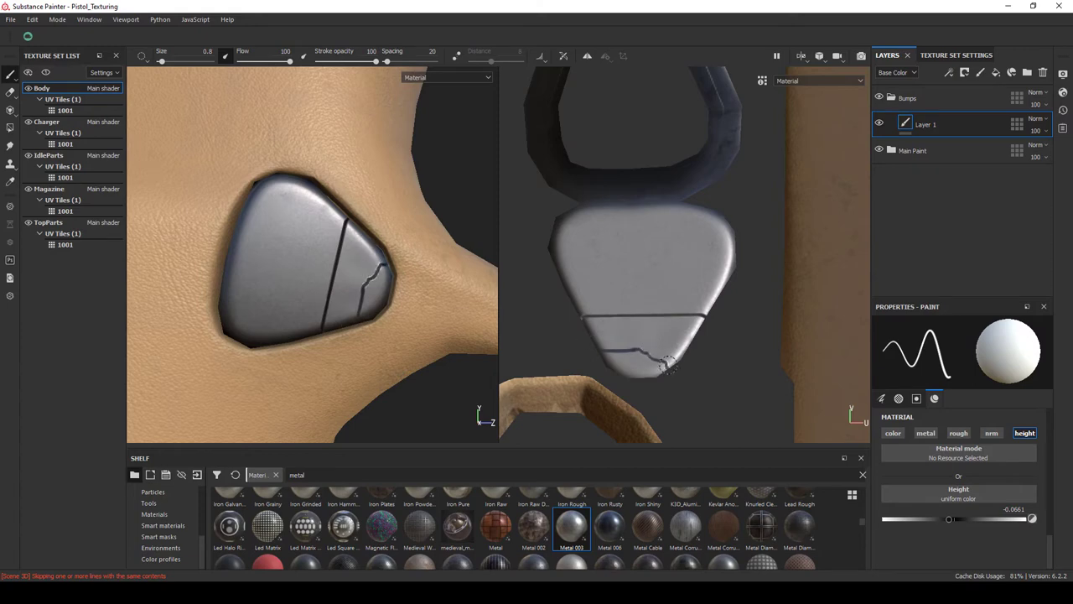
pyautogui.hotkey('ctrl', 'z')
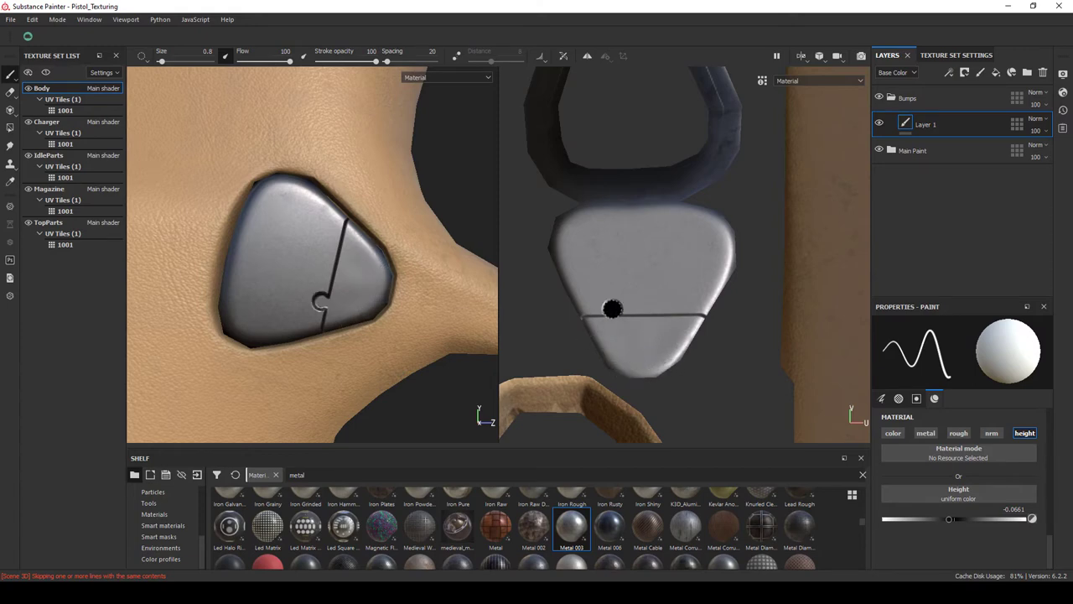
pyautogui.moveTo(612, 309); pyautogui.dragTo(675, 303)
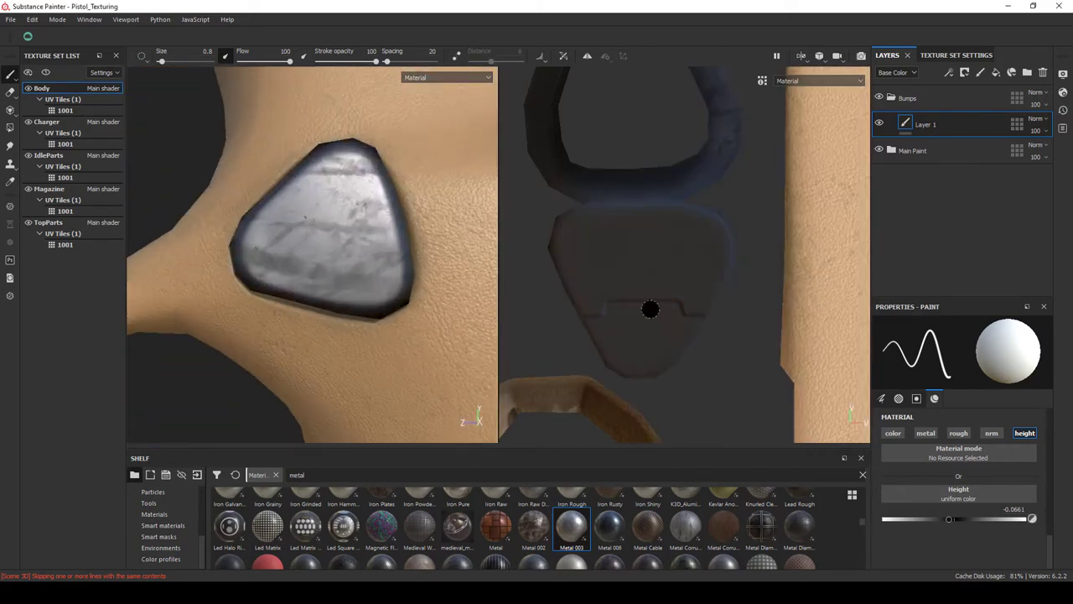
# With a smaller brush, draw straight grooves down the plate, undoing misplaced ones back to two.
pyautogui.scroll(3)
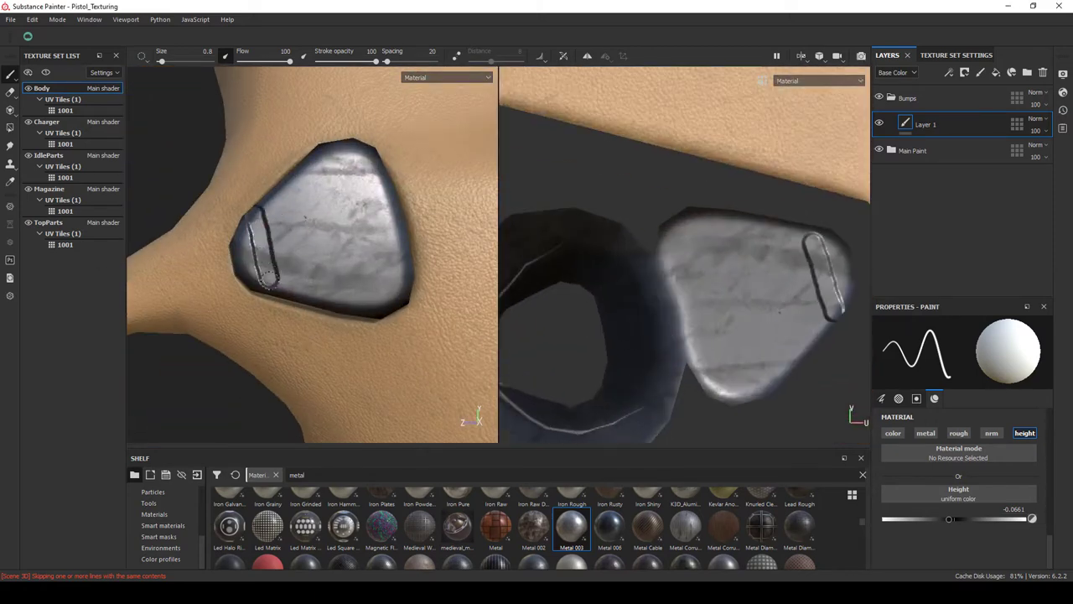
pyautogui.press('[')
pyautogui.press('[')
pyautogui.press('[')
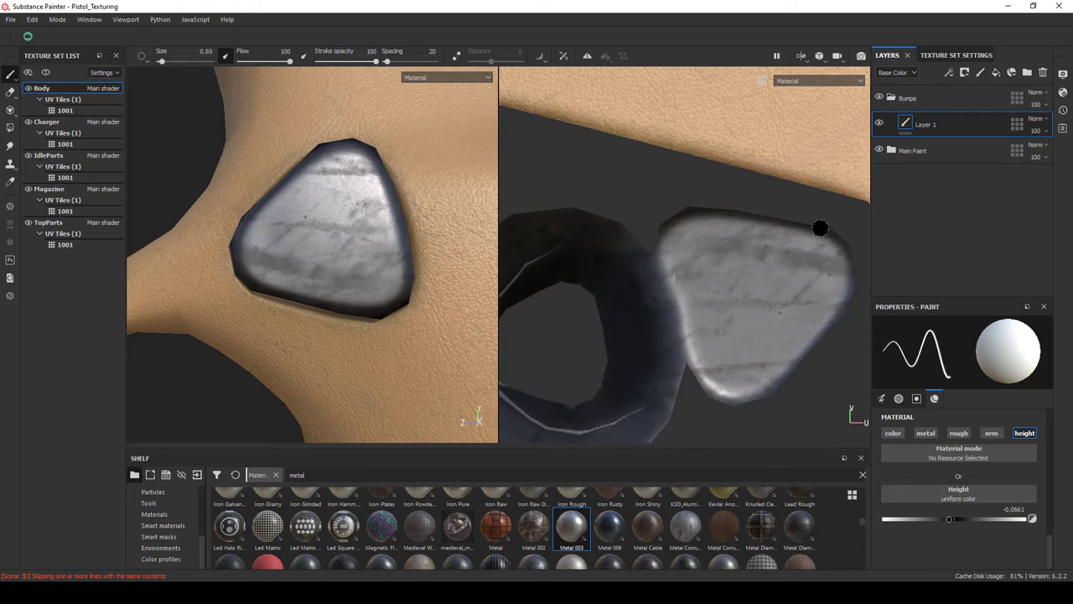
pyautogui.click(816, 203)
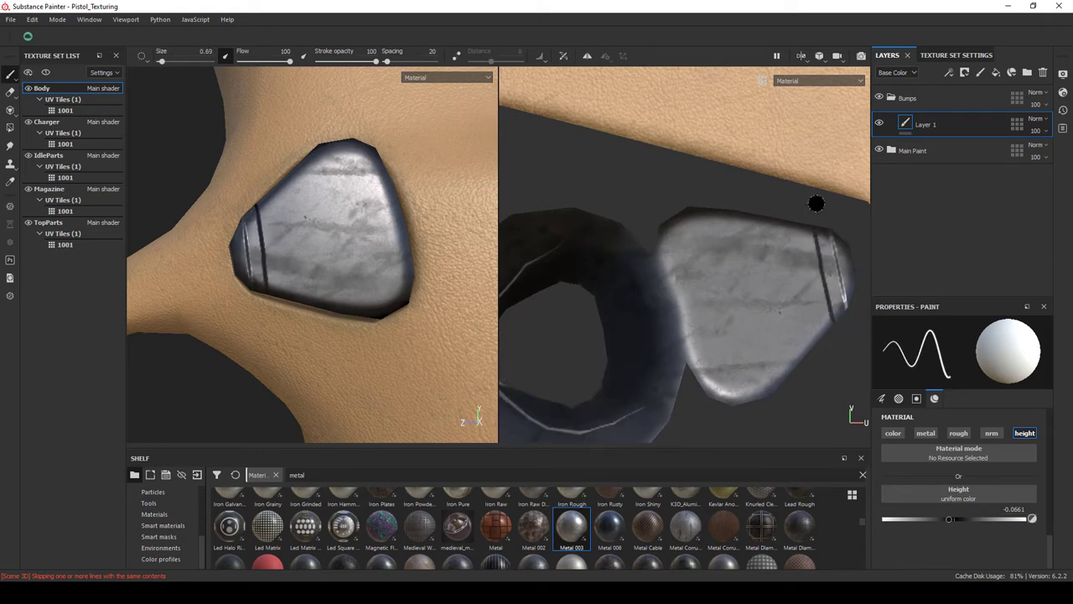
pyautogui.click(825, 366)
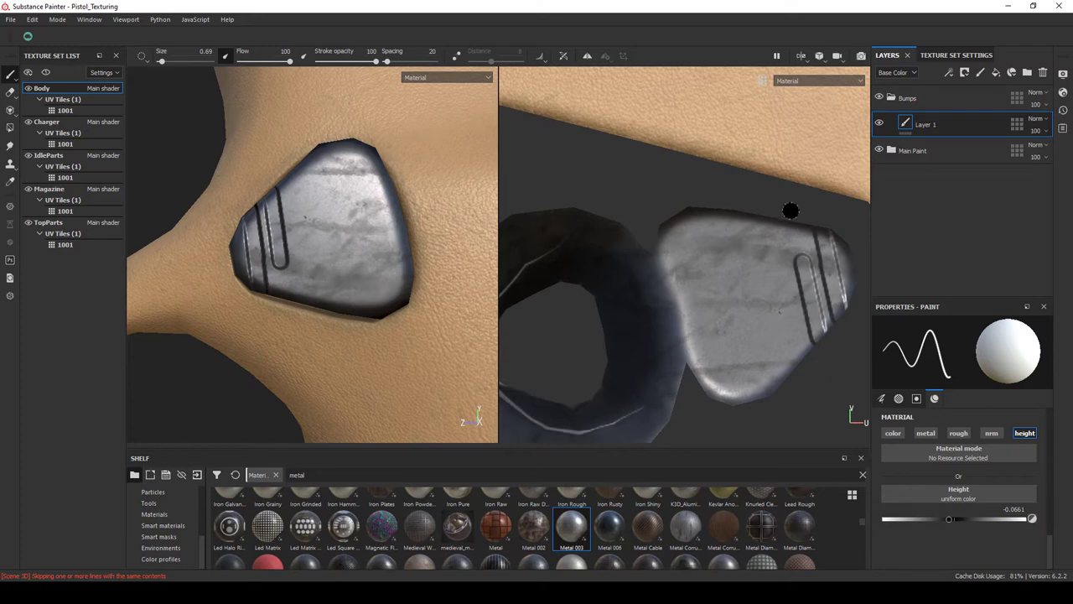
pyautogui.click(805, 378)
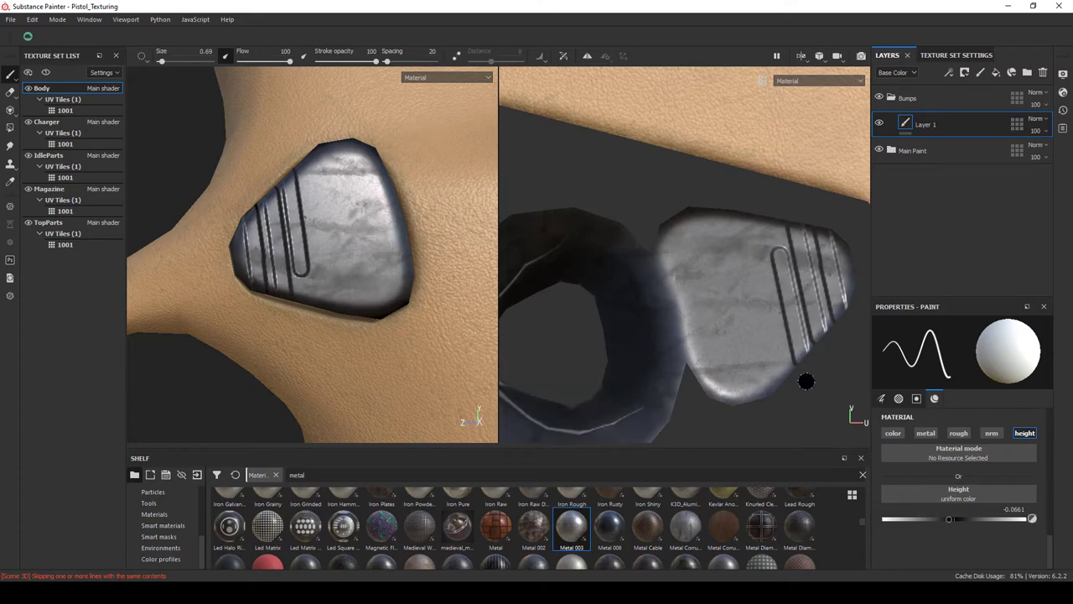
pyautogui.hotkey('ctrl', 'z')
pyautogui.click(757, 199)
pyautogui.hotkey('ctrl', 'z')
pyautogui.click(808, 402)
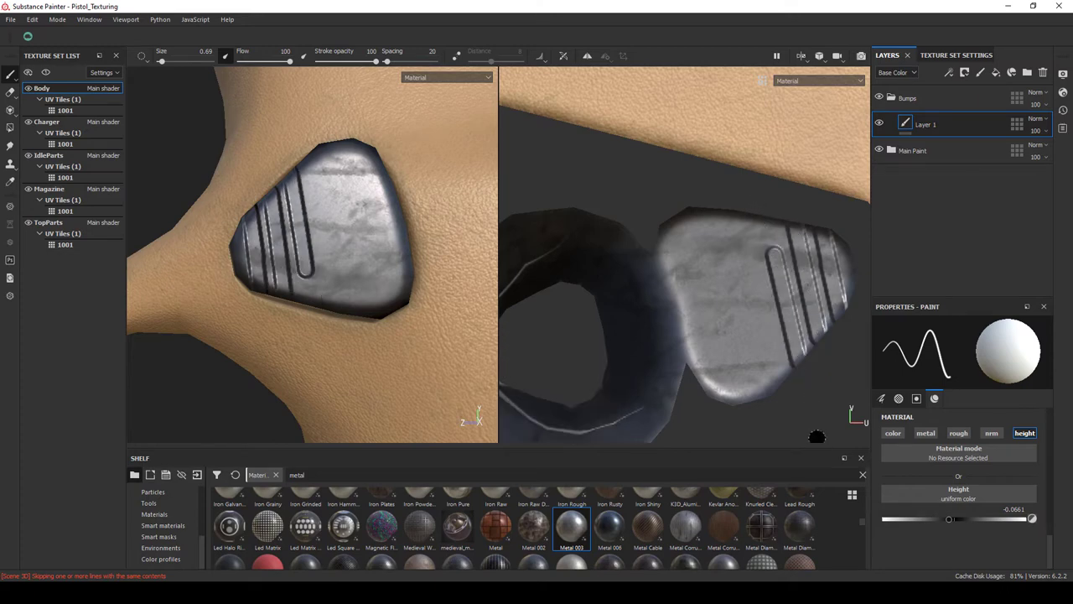
pyautogui.click(787, 403)
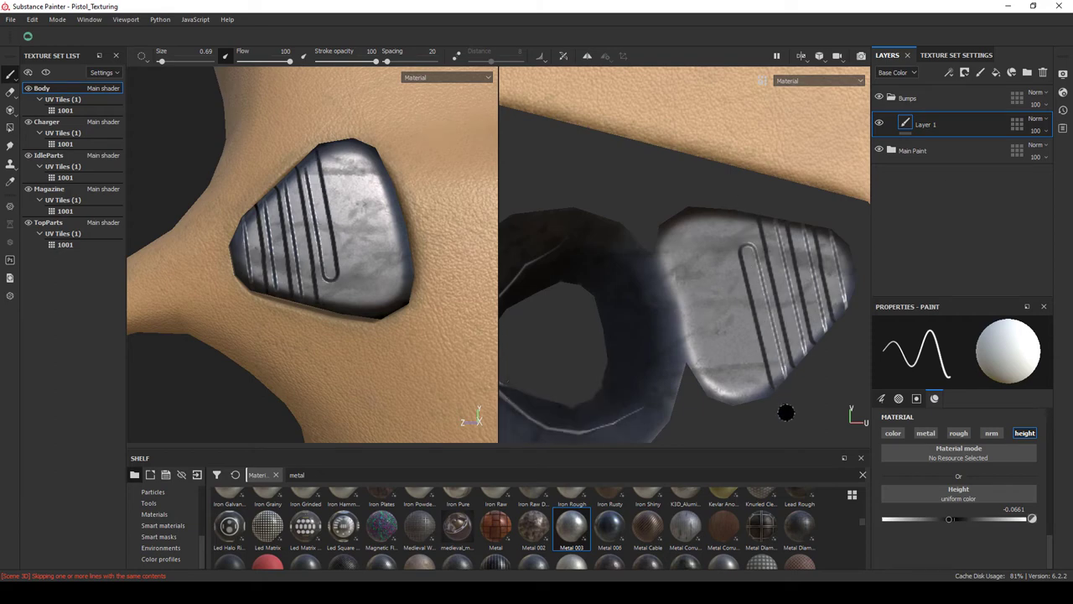
pyautogui.click(710, 196)
pyautogui.click(762, 423)
pyautogui.hotkey('ctrl', 'z')
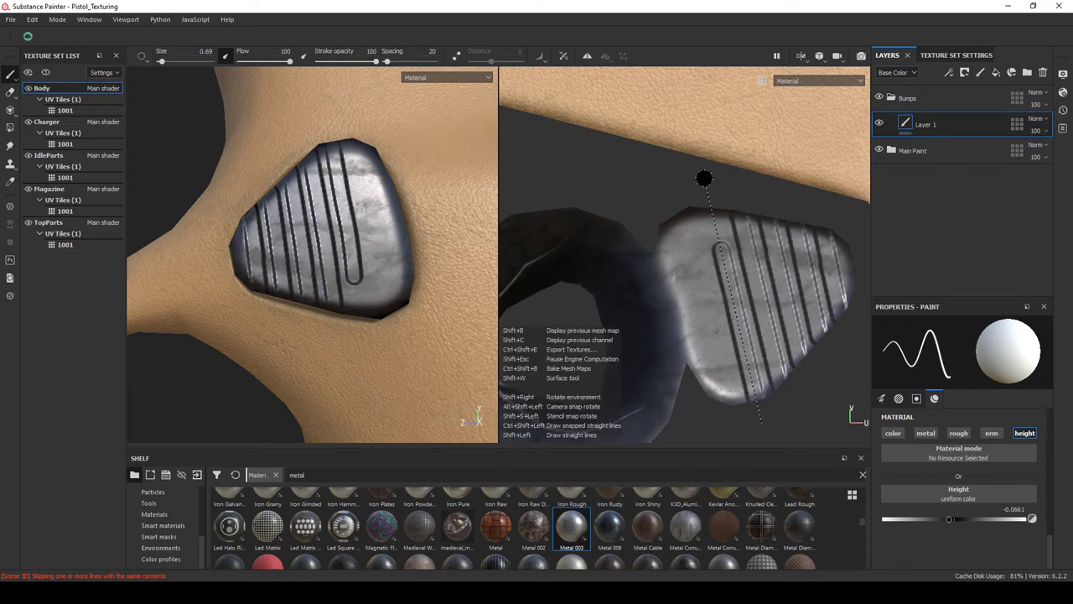
pyautogui.hotkey('ctrl', 'z')
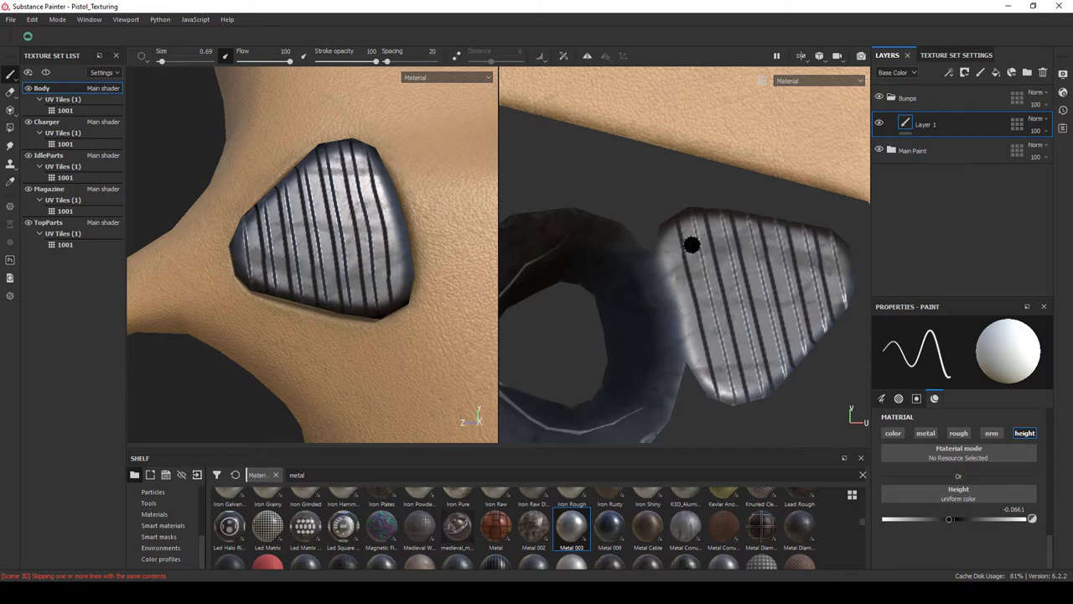
pyautogui.hotkey('ctrl', 'z')
pyautogui.hotkey('ctrl', 'z')
pyautogui.hotkey('ctrl', 'z')
pyautogui.hotkey('ctrl', 'z')
pyautogui.hotkey('ctrl', 'z')
pyautogui.hotkey('ctrl', 'y')
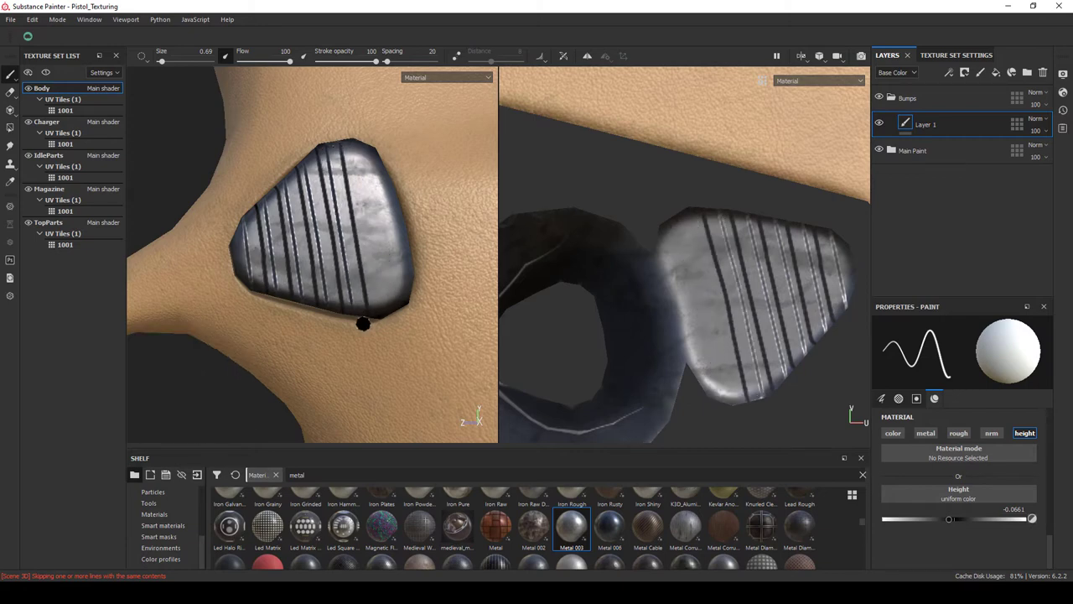
pyautogui.hotkey('ctrl', 'z')
pyautogui.hotkey('ctrl', 'z')
pyautogui.hotkey('ctrl', 'z')
pyautogui.hotkey('ctrl', 'z')
pyautogui.hotkey('ctrl', 'z')
pyautogui.hotkey('ctrl', 'y')
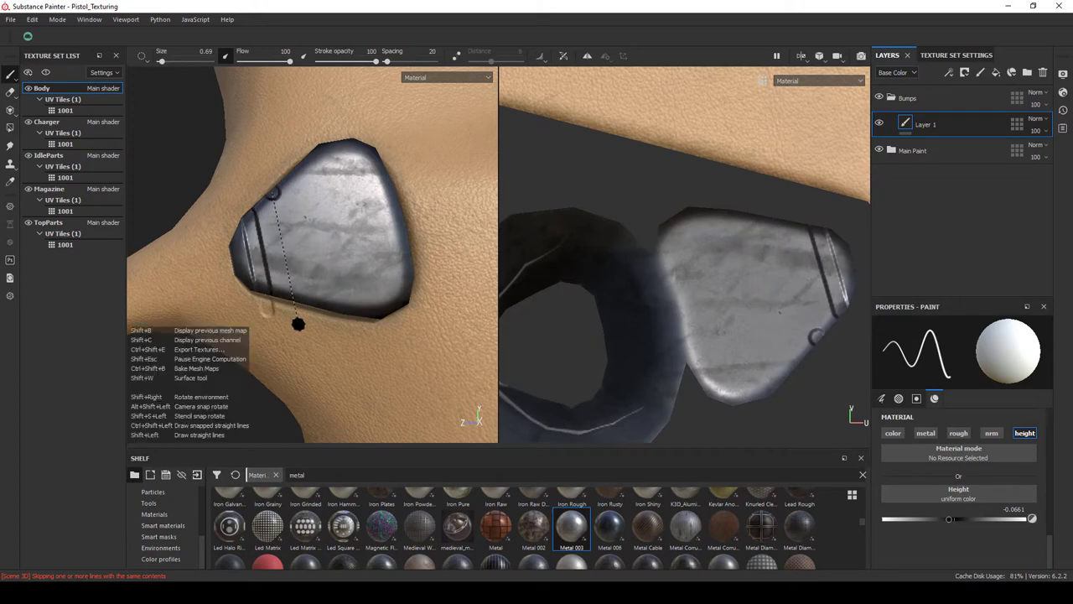
# Add more evenly spaced parallel grooves across the plate, then set the height to 0.
pyautogui.click(298, 324)
pyautogui.click(328, 333)
pyautogui.click(355, 311)
pyautogui.click(338, 131)
pyautogui.click(372, 307)
pyautogui.click(364, 134)
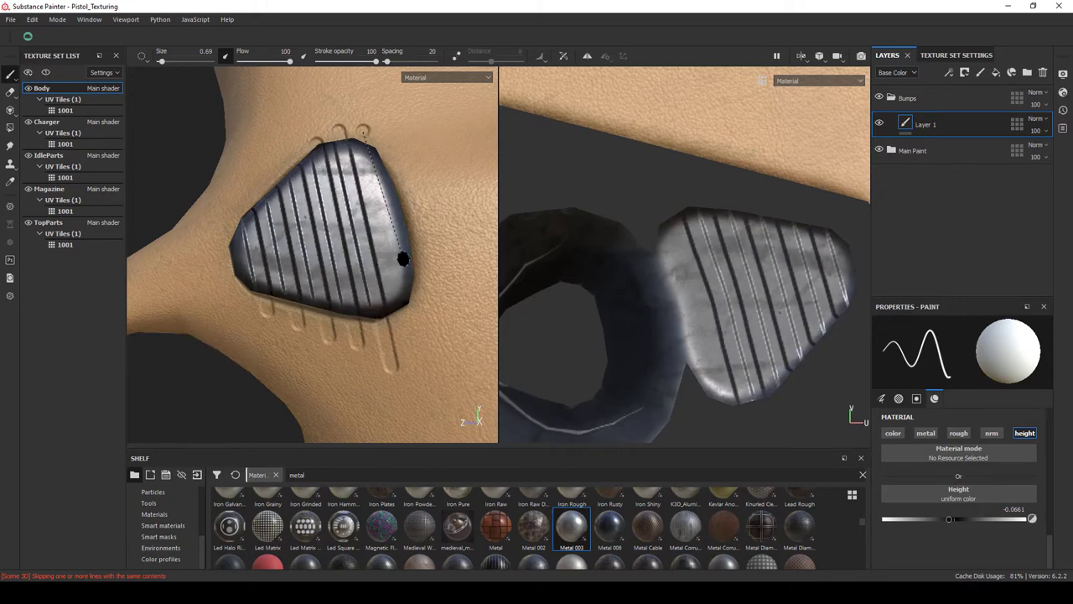
pyautogui.click(416, 327)
pyautogui.hotkey('ctrl', 'z')
pyautogui.hotkey('ctrl', 'z')
pyautogui.click(342, 132)
pyautogui.click(392, 372)
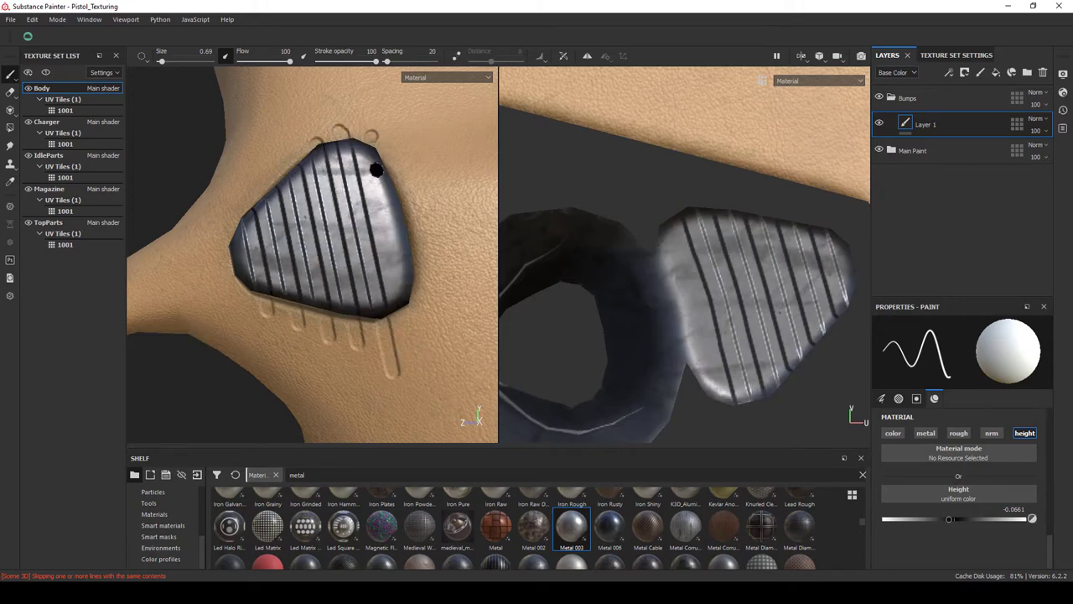
pyautogui.click(376, 170)
pyautogui.click(414, 342)
pyautogui.write('0')
pyautogui.press('Return')
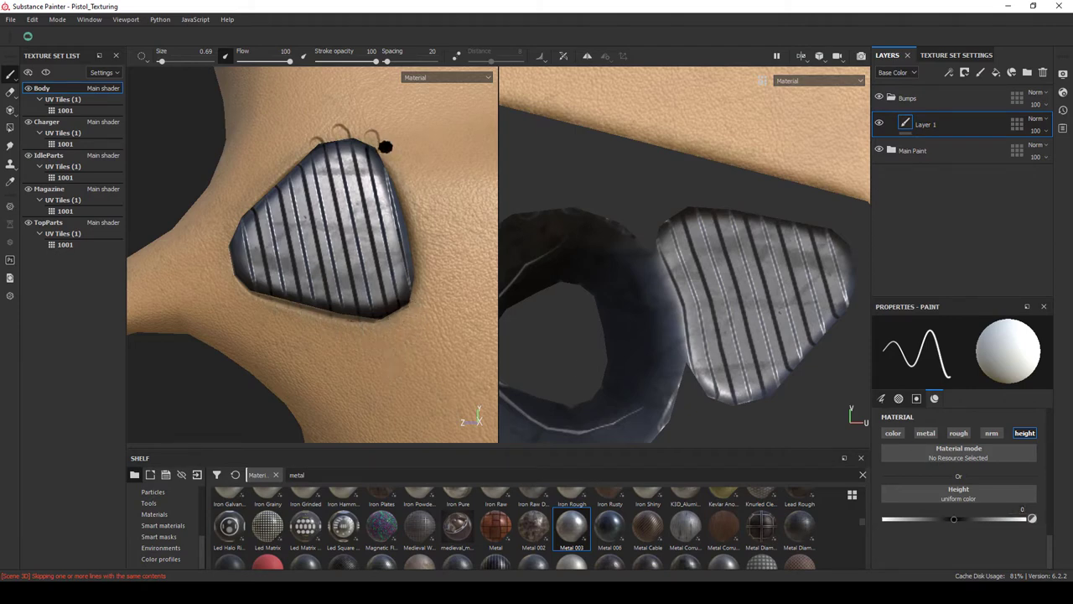
# Enlarge the brush to about 1.81 and orbit to view the grooved plate face-on.
pyautogui.moveTo(394, 320); pyautogui.dragTo(365, 281)
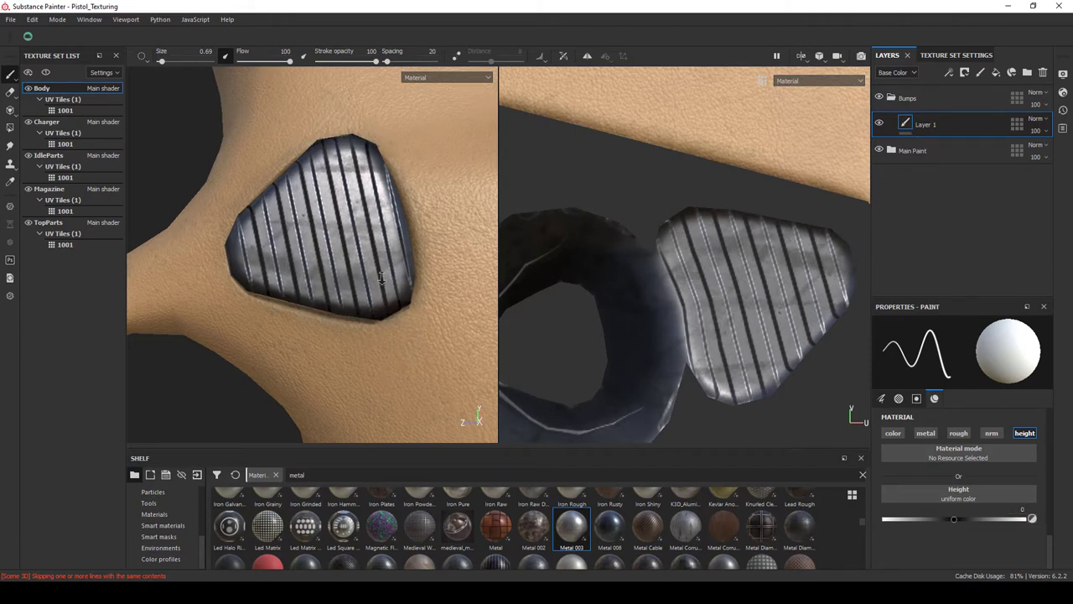
pyautogui.moveTo(365, 282); pyautogui.dragTo(378, 283)
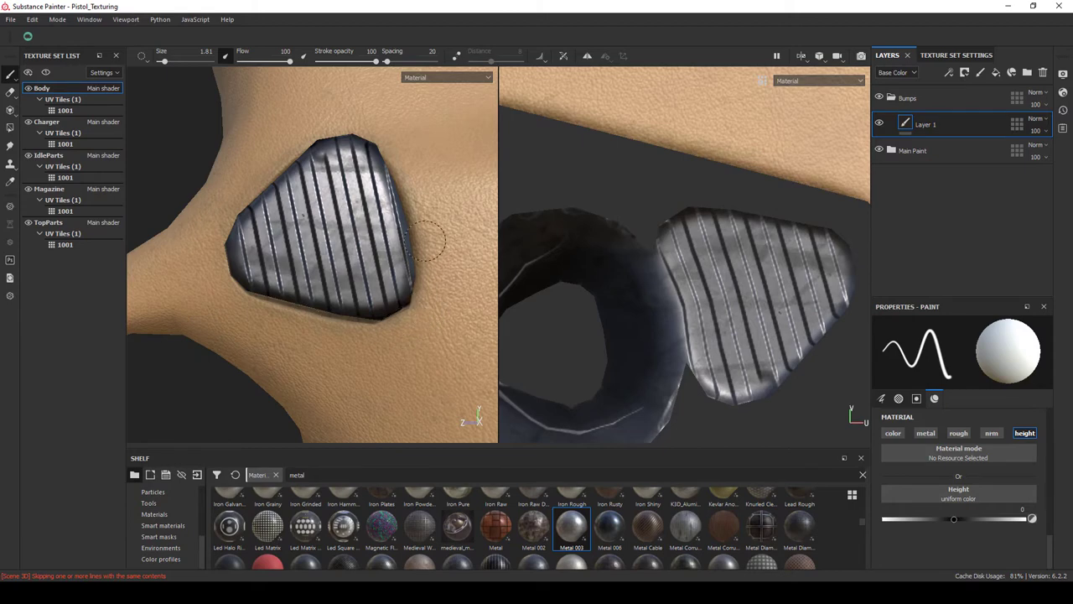
pyautogui.scroll(3)
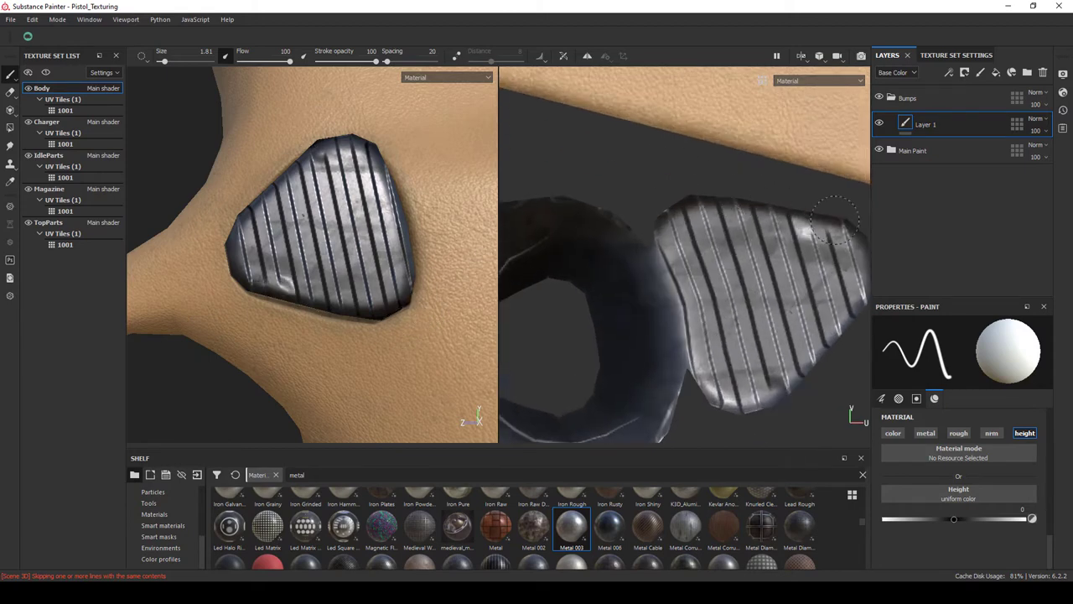
pyautogui.moveTo(346, 299); pyautogui.dragTo(300, 162)
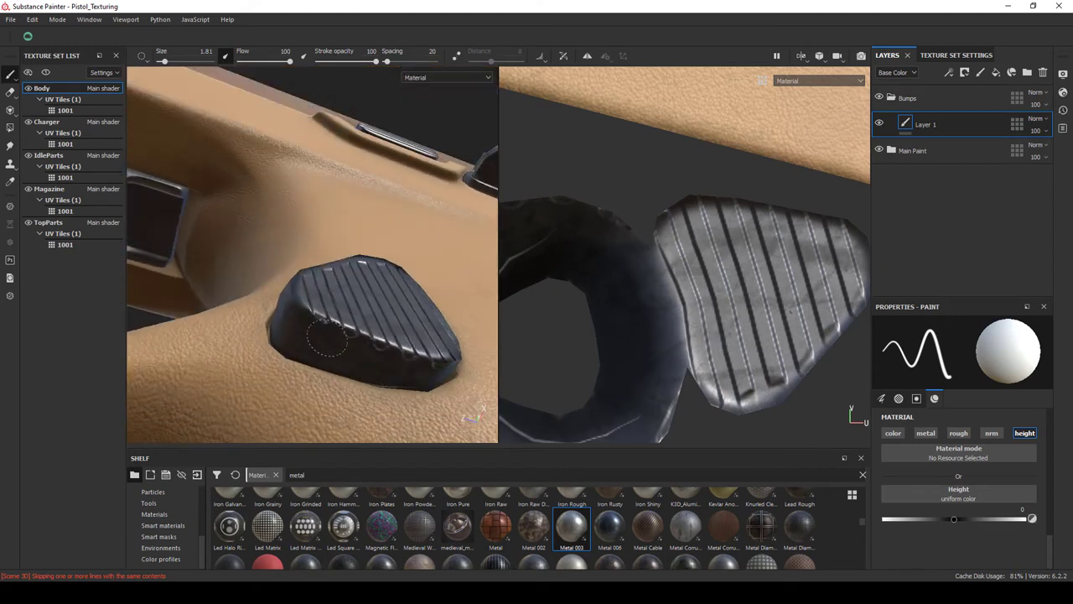
pyautogui.moveTo(300, 321); pyautogui.dragTo(379, 148)
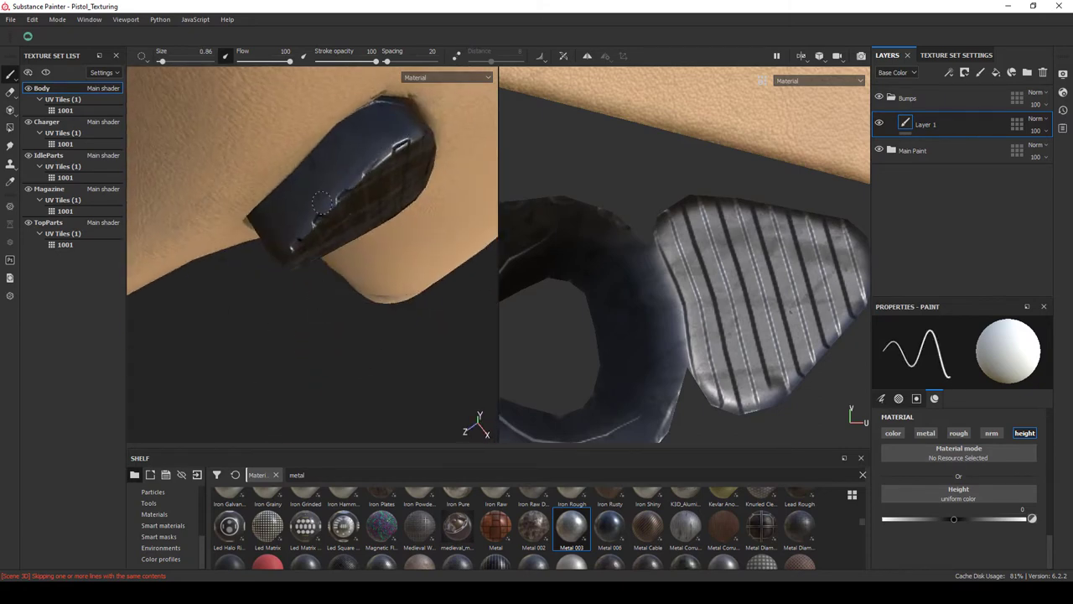
pyautogui.moveTo(322, 201); pyautogui.dragTo(287, 166)
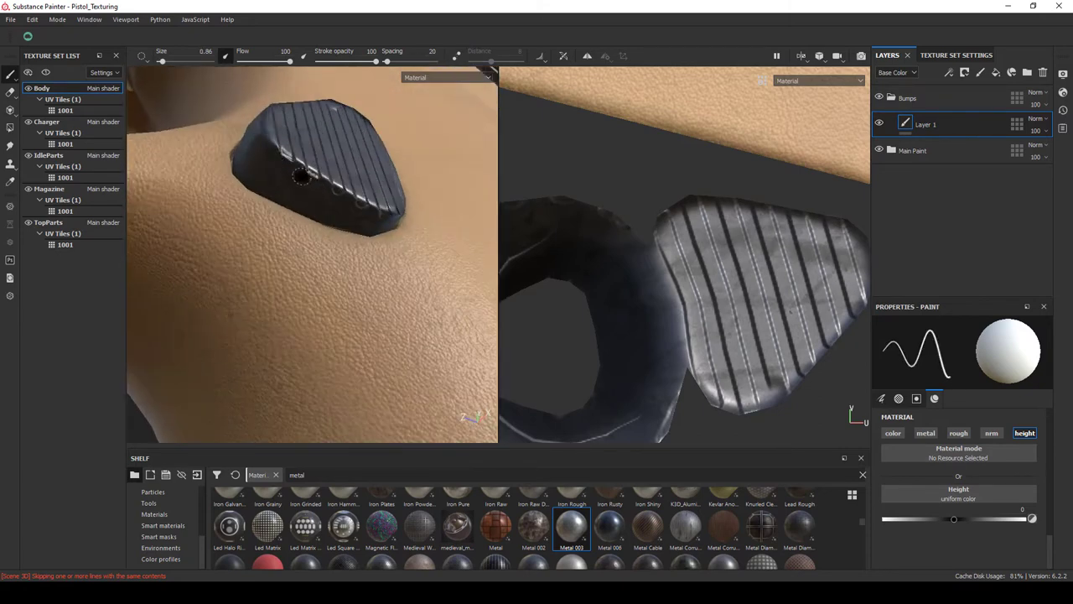
# Pull back to see the plate in the grip and show the 2D UV layout beside it.
pyautogui.moveTo(343, 202); pyautogui.dragTo(975, 520)
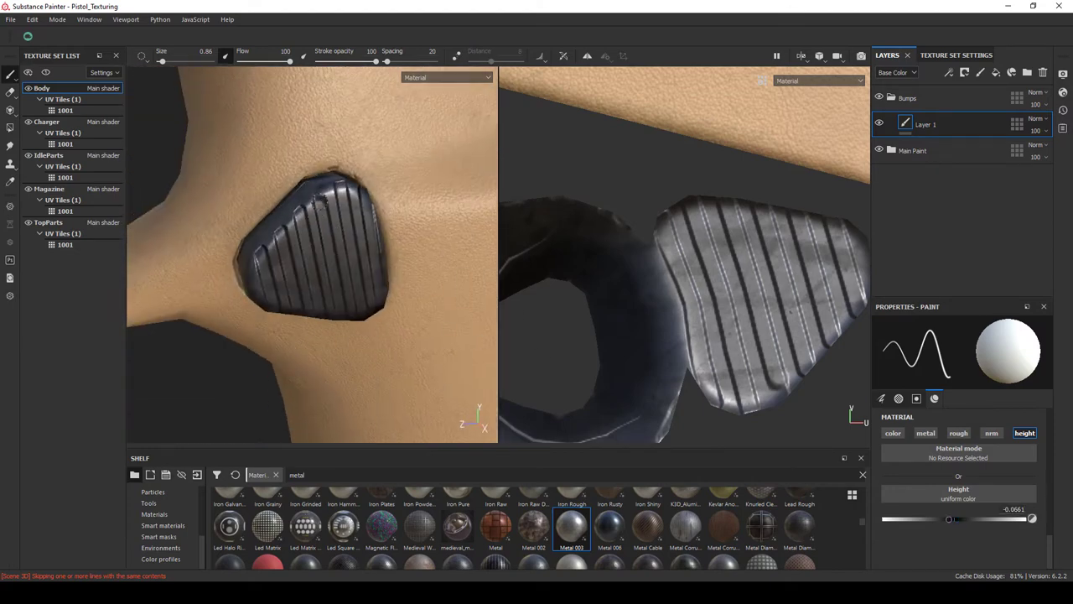
pyautogui.moveTo(318, 199); pyautogui.dragTo(348, 186)
pyautogui.scroll(-3)
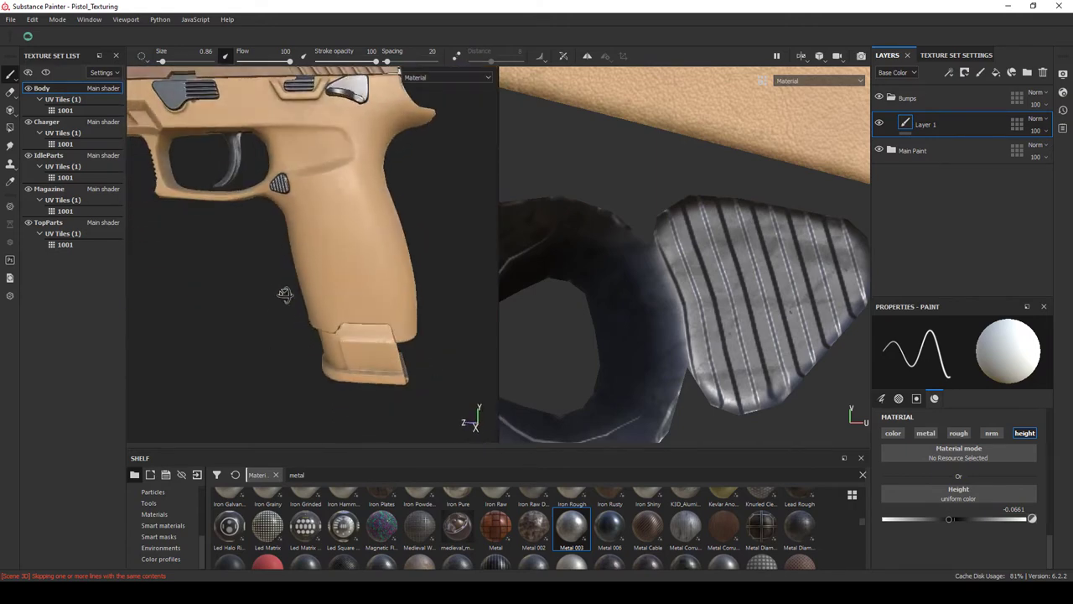
pyautogui.scroll(3)
pyautogui.press('F1')
pyautogui.scroll(-3)
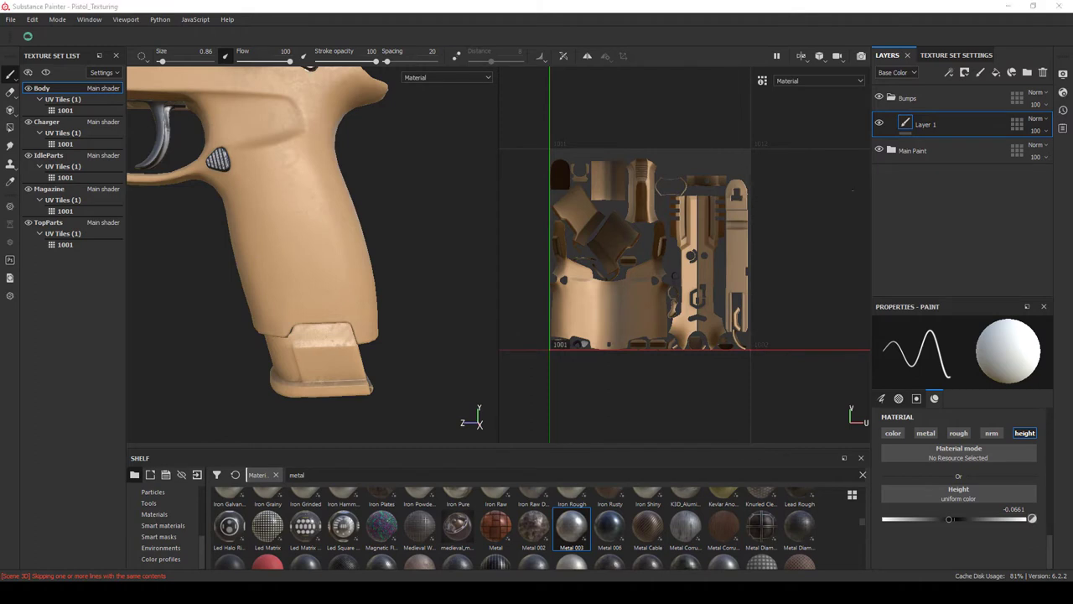
# Add a new fill layer above Layer 1 and name it Bump Panels.
pyautogui.click(996, 73)
pyautogui.doubleClick(927, 124)
pyautogui.write('Bump Pan')
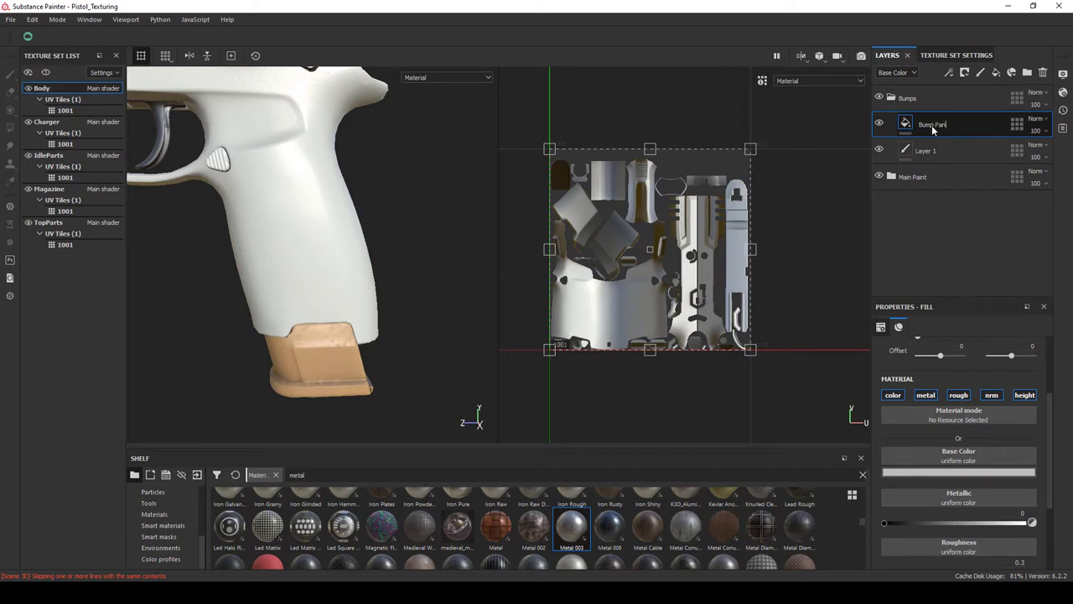
pyautogui.write('els')
pyautogui.press('Return')
# Leave only the height channel enabled on Bump Panels and give it a black mask.
pyautogui.click(893, 395)
pyautogui.click(925, 395)
pyautogui.click(958, 394)
pyautogui.click(991, 395)
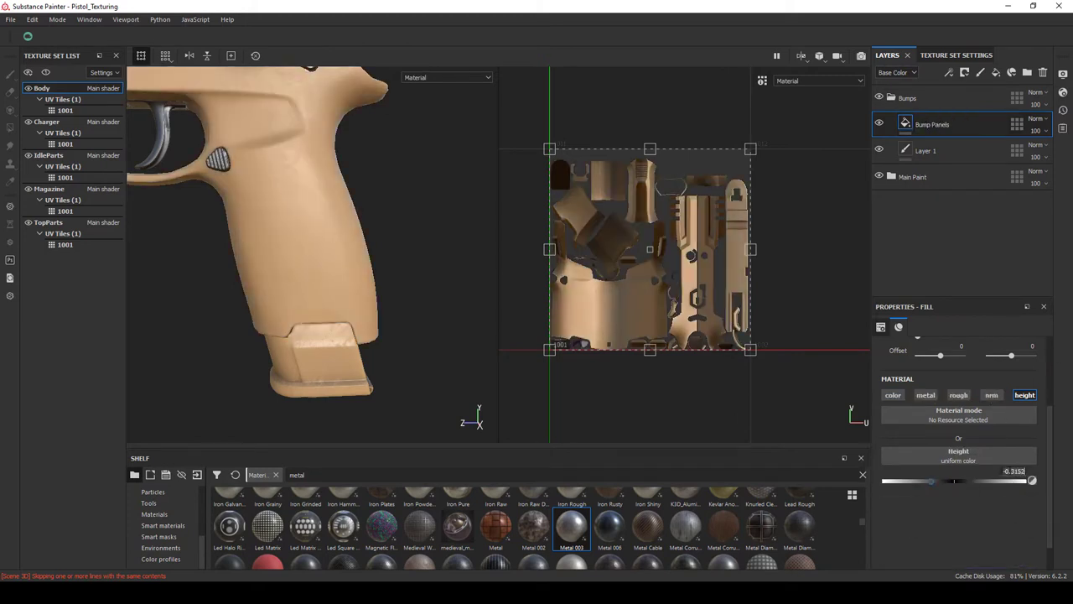
pyautogui.scroll(3)
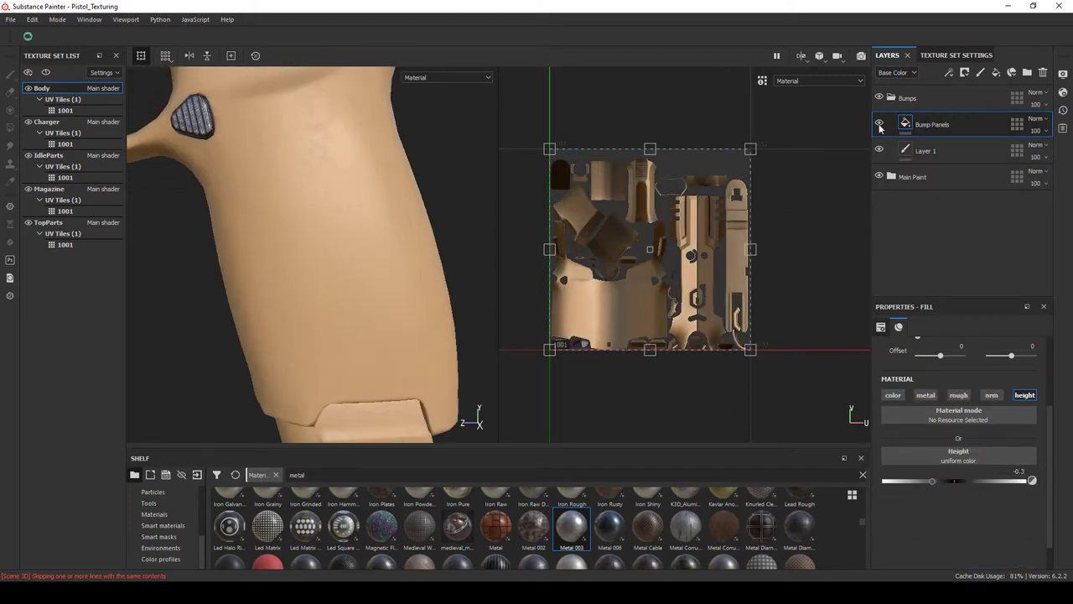
pyautogui.rightClick(922, 124)
pyautogui.click(964, 159)
# Paint an arrow-shaped groove and a round bump onto the grip in the Bump Panels mask.
pyautogui.press('1')
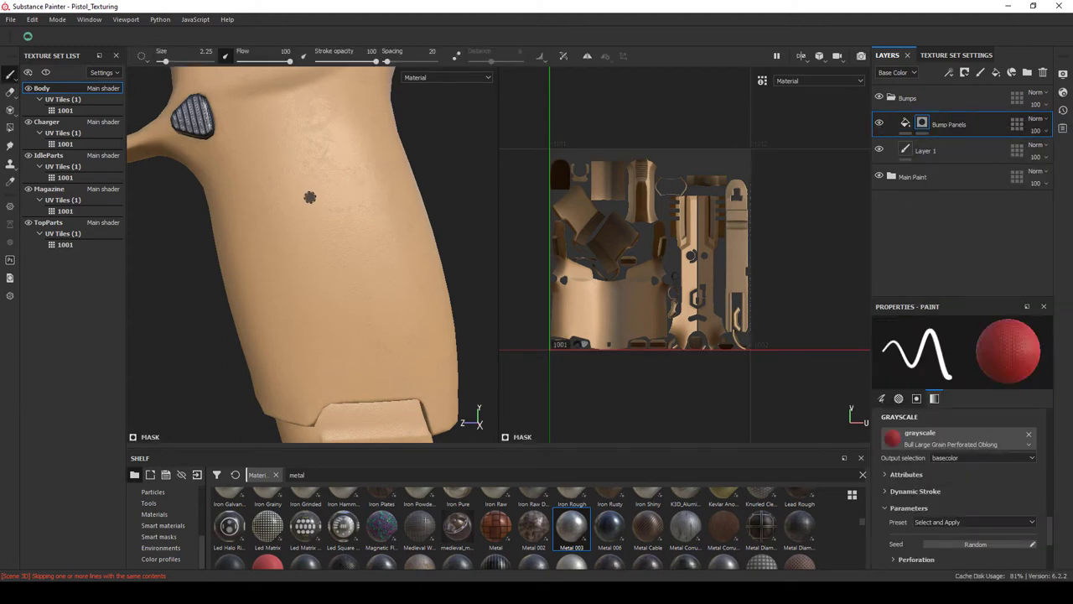
pyautogui.click(906, 123)
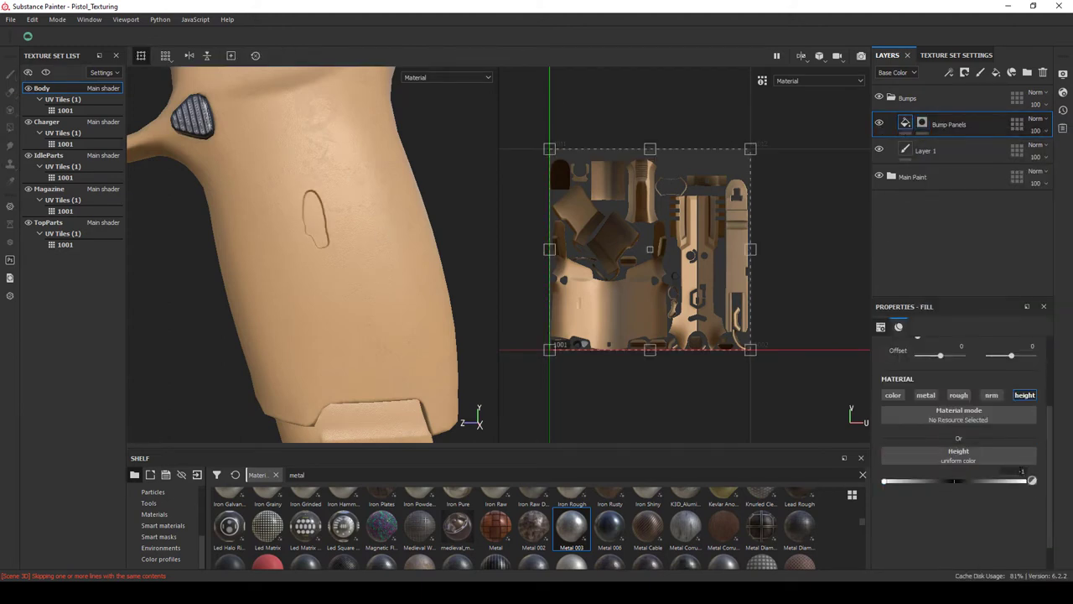
pyautogui.press('1')
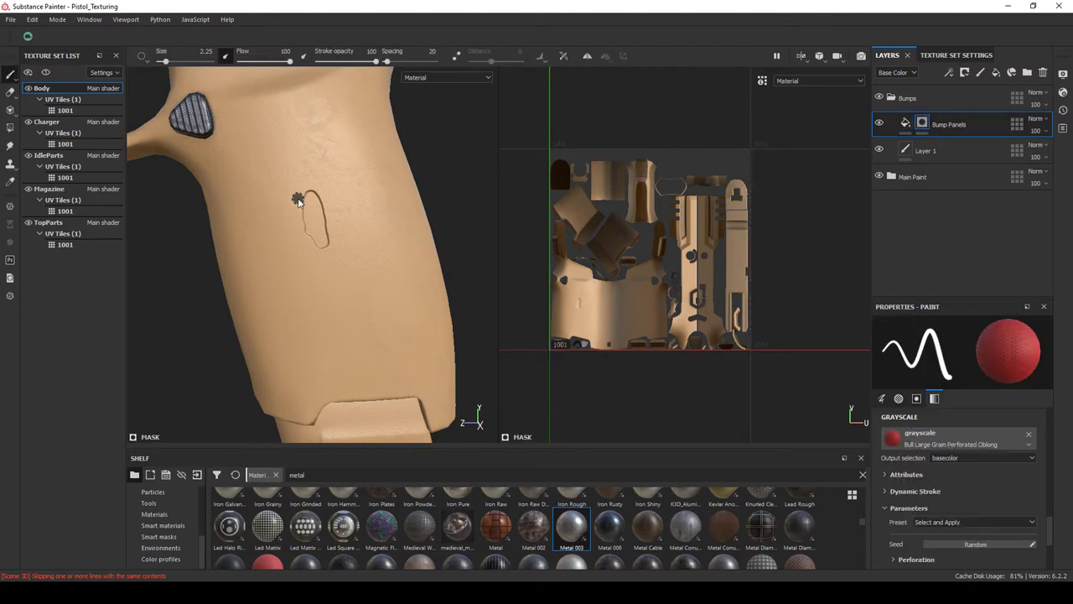
pyautogui.moveTo(335, 206); pyautogui.dragTo(300, 223)
pyautogui.moveTo(310, 187); pyautogui.dragTo(306, 191)
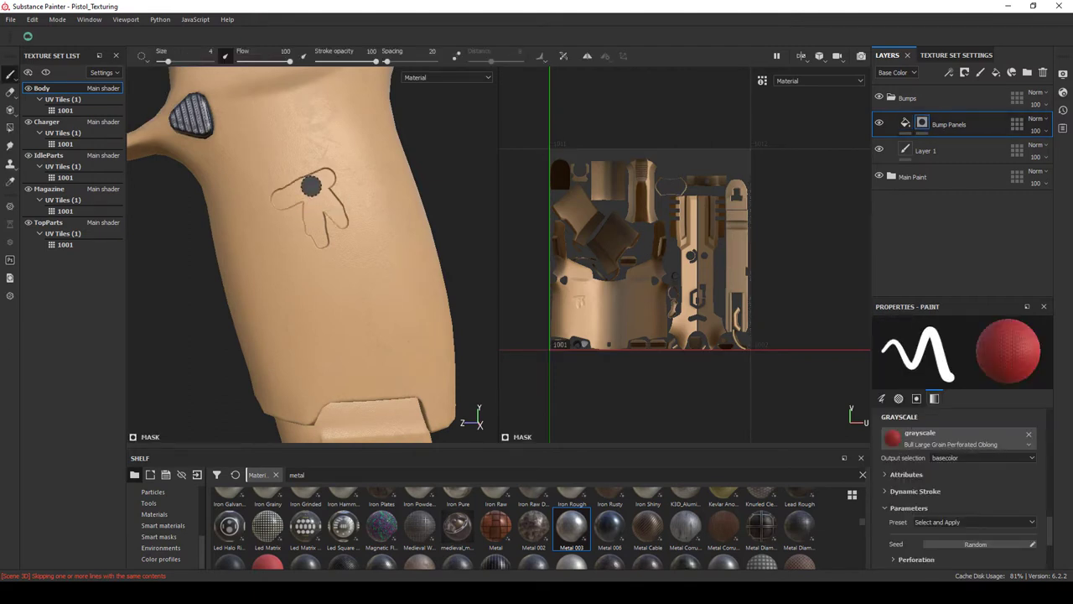
pyautogui.moveTo(310, 190); pyautogui.dragTo(300, 215)
pyautogui.moveTo(352, 155); pyautogui.dragTo(364, 158)
pyautogui.click(365, 152)
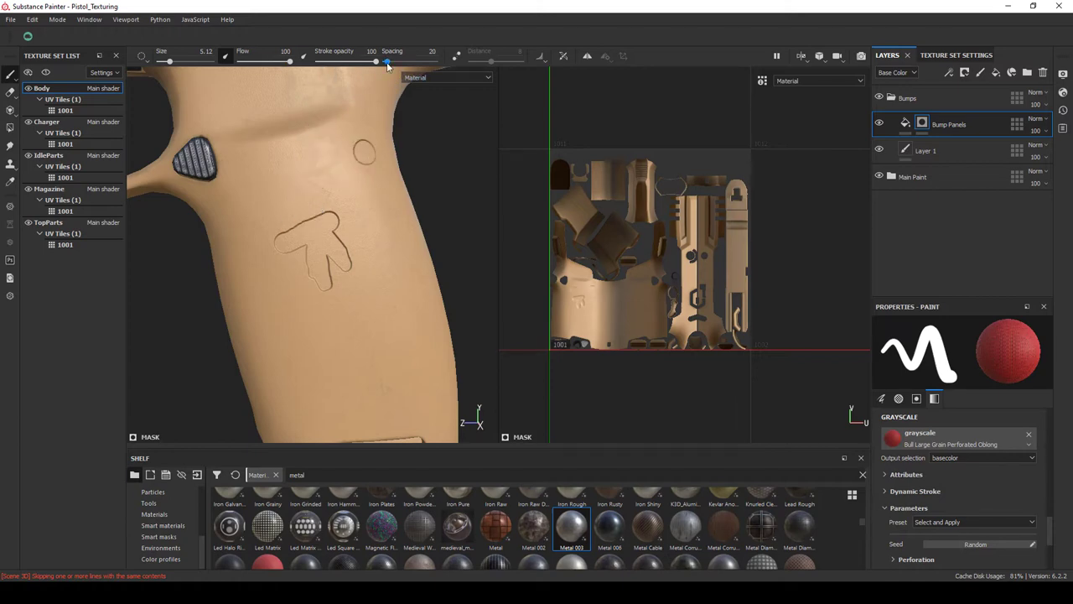
pyautogui.click(321, 178)
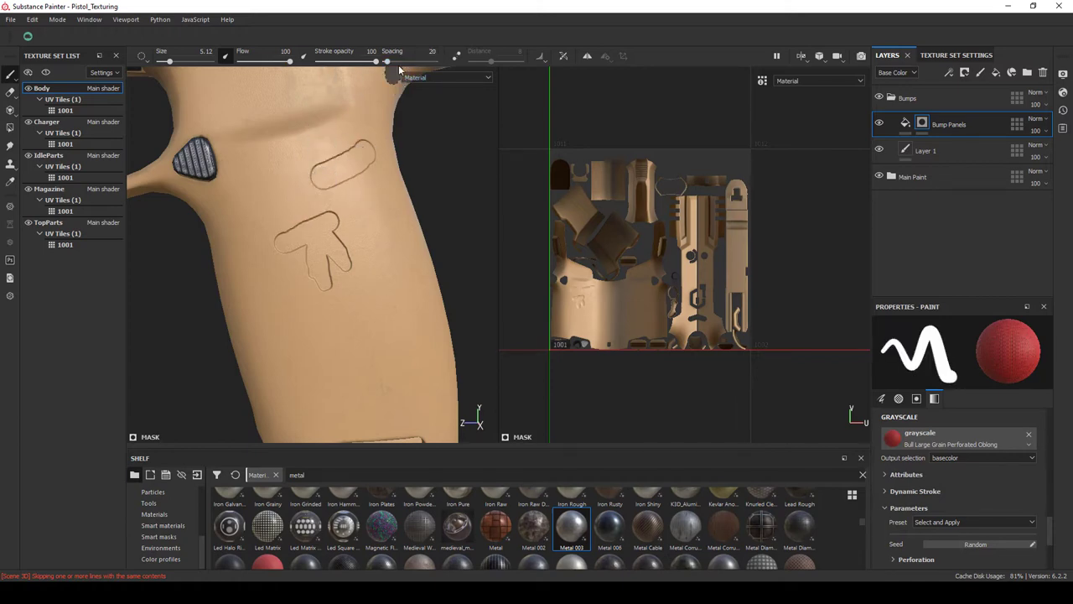
# Set brush spacing to 10, stretch the bump into an oblong slot, and set flow to 91.
pyautogui.moveTo(387, 61); pyautogui.dragTo(382, 61)
pyautogui.moveTo(369, 160); pyautogui.dragTo(278, 204)
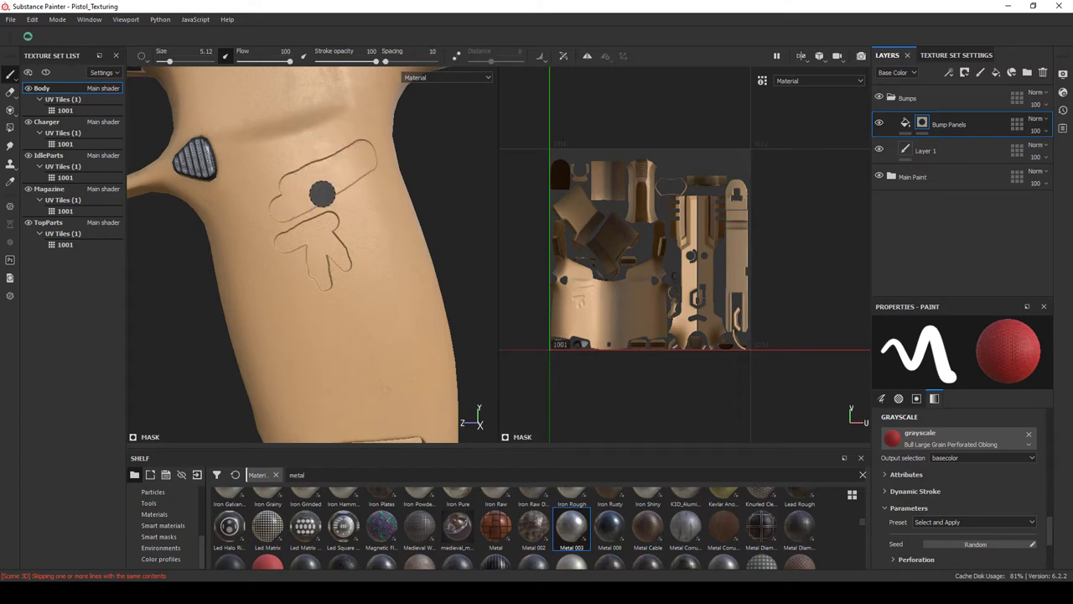
pyautogui.scroll(3)
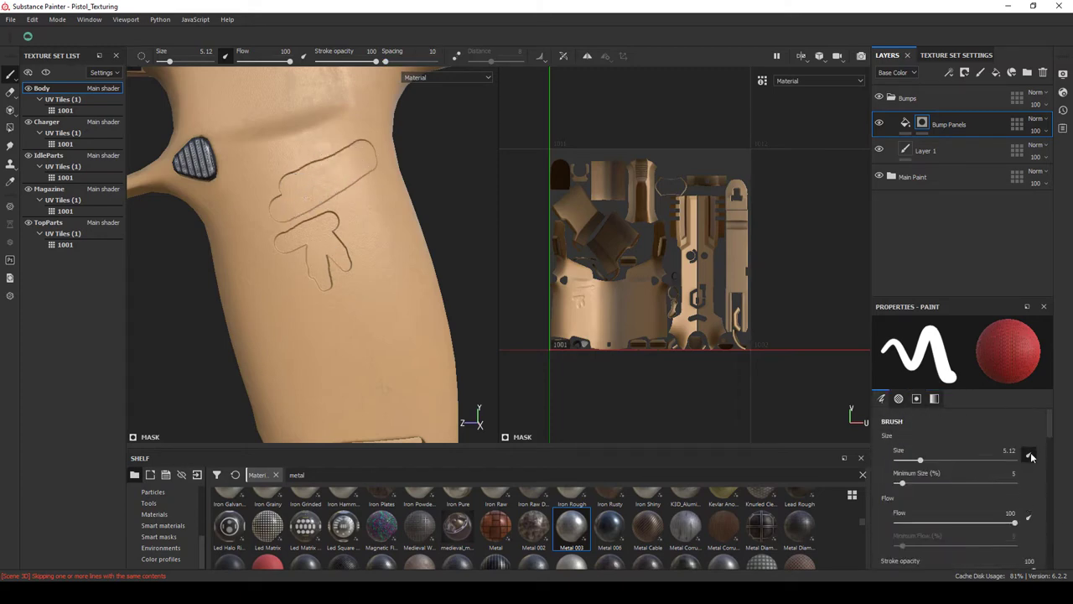
pyautogui.scroll(-3)
pyautogui.scroll(-3)
pyautogui.scroll(-3)
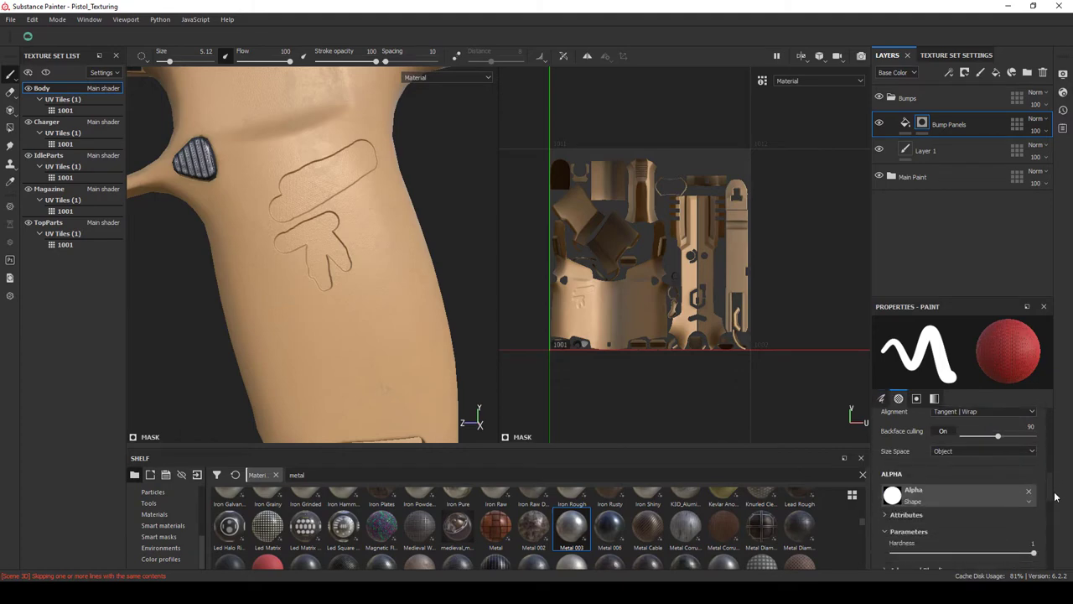
pyautogui.scroll(3)
pyautogui.scroll(3)
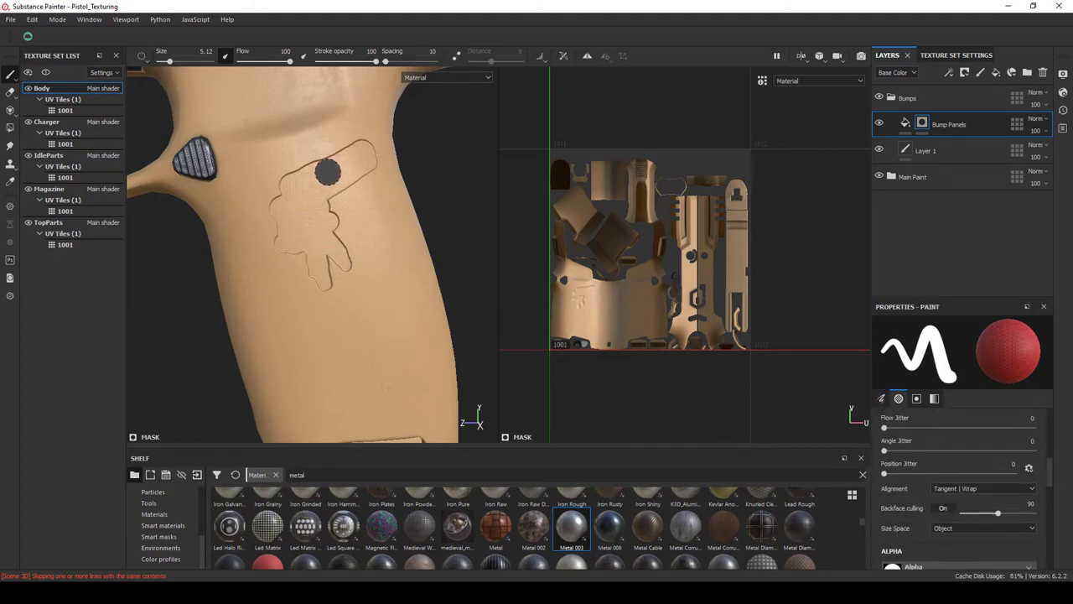
pyautogui.moveTo(326, 143); pyautogui.dragTo(318, 148)
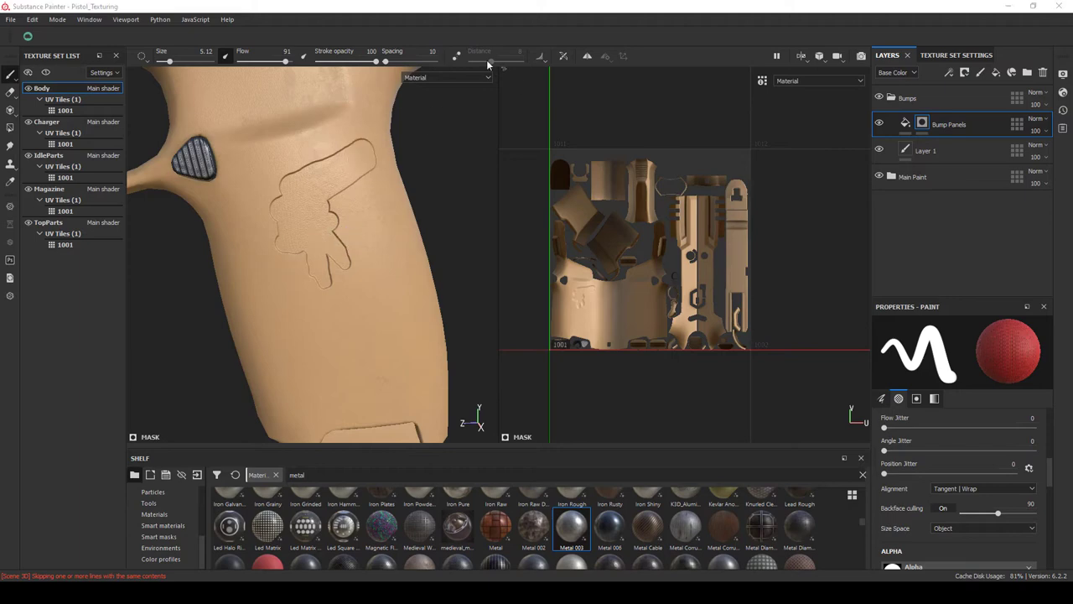
# Paint the grip panel outline groove with Lazy Mouse smoothing, undoing the bad last stroke.
pyautogui.click(456, 55)
pyautogui.moveTo(335, 179); pyautogui.dragTo(312, 183)
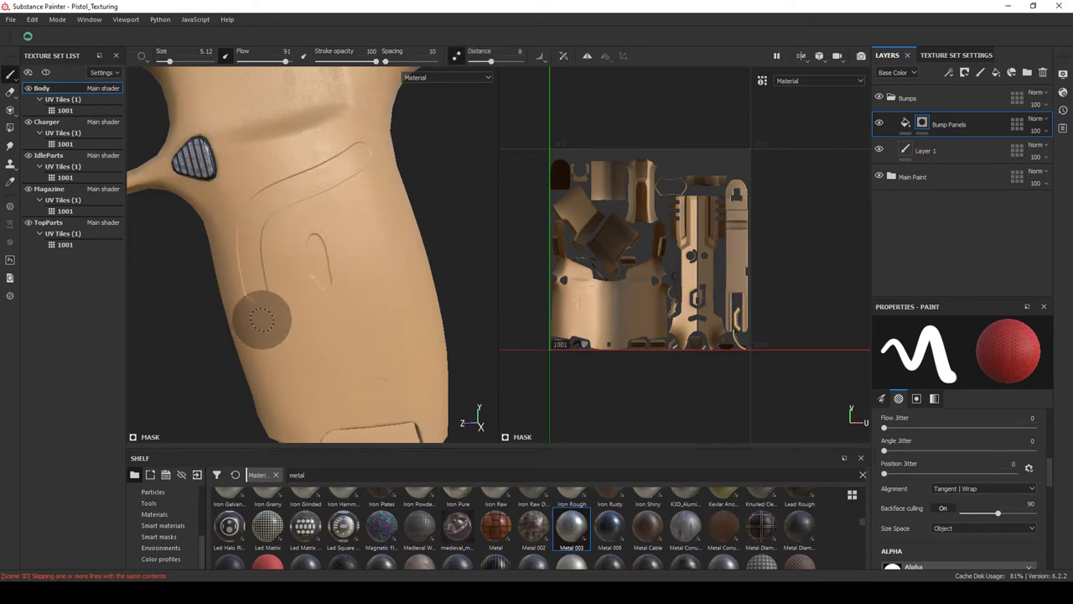
pyautogui.moveTo(287, 412); pyautogui.dragTo(252, 251)
pyautogui.click(456, 56)
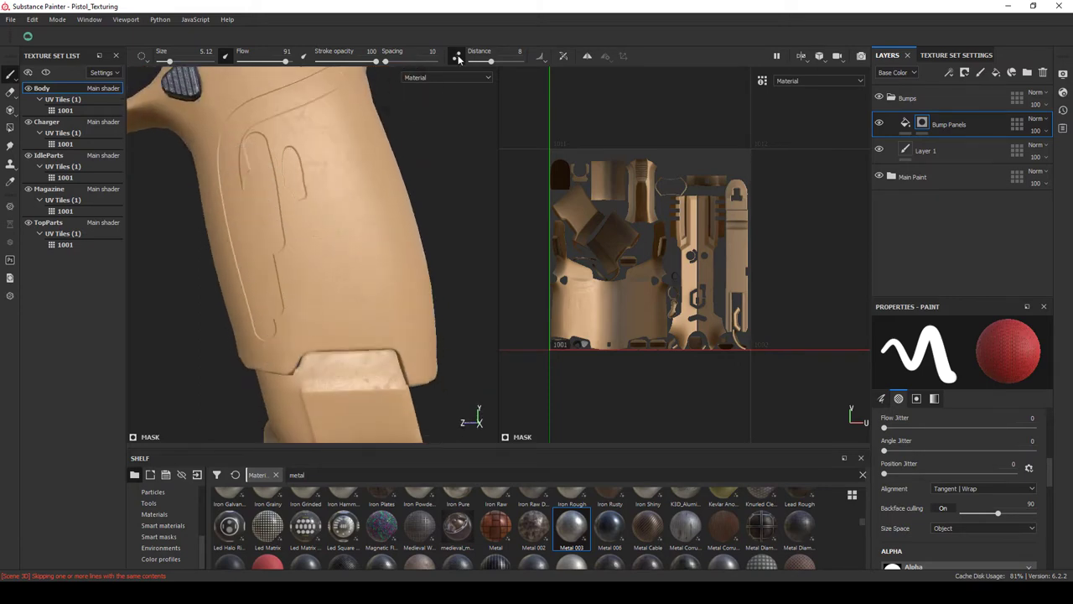
pyautogui.moveTo(318, 109); pyautogui.dragTo(277, 318)
pyautogui.click(456, 56)
pyautogui.moveTo(299, 118); pyautogui.dragTo(358, 342)
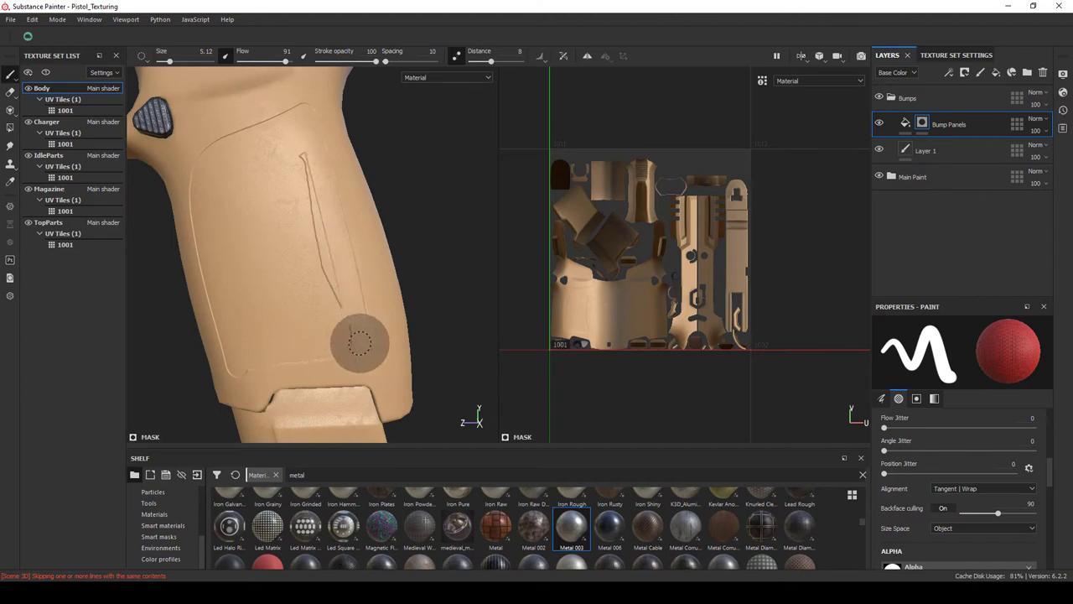
pyautogui.click(456, 56)
pyautogui.hotkey('ctrl', 'z')
# Orbit and zoom the view down to the magazine and grip base.
pyautogui.moveTo(336, 276); pyautogui.dragTo(310, 283)
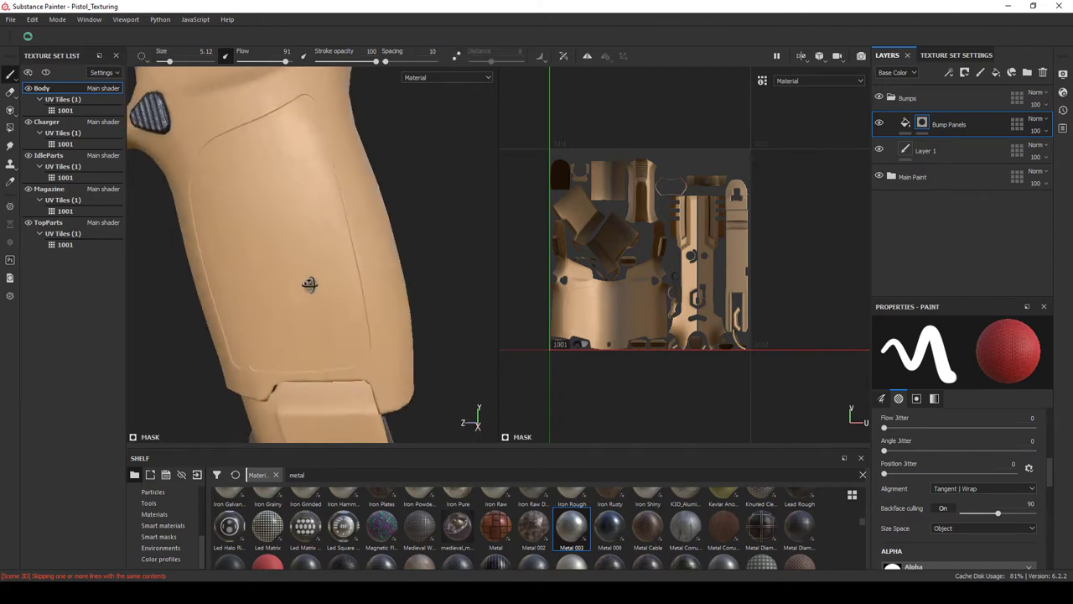
pyautogui.scroll(-3)
pyautogui.scroll(3)
pyautogui.scroll(3)
pyautogui.scroll(3)
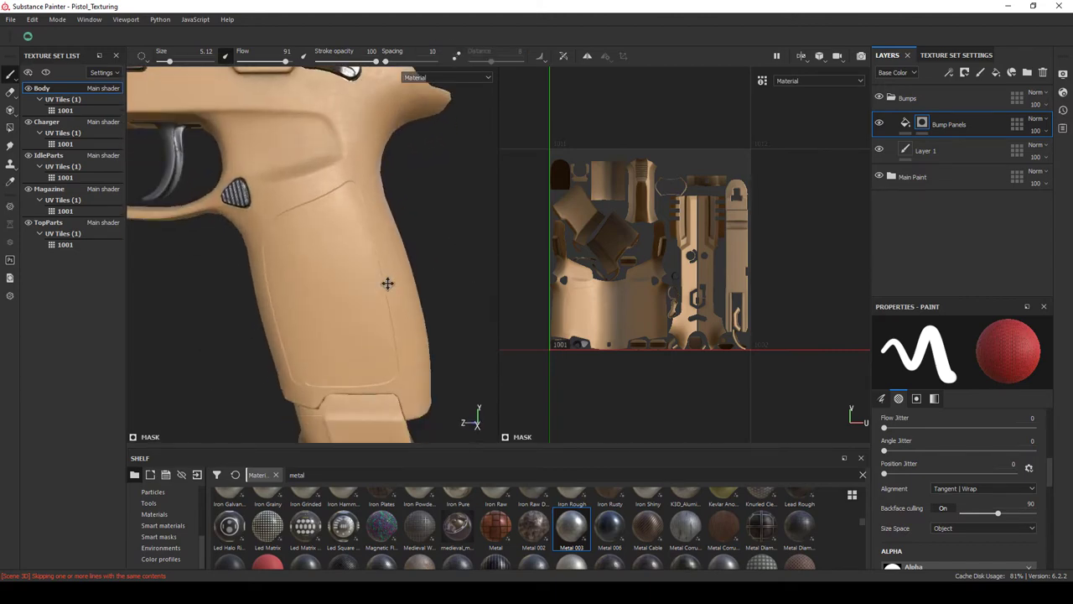
pyautogui.scroll(-3)
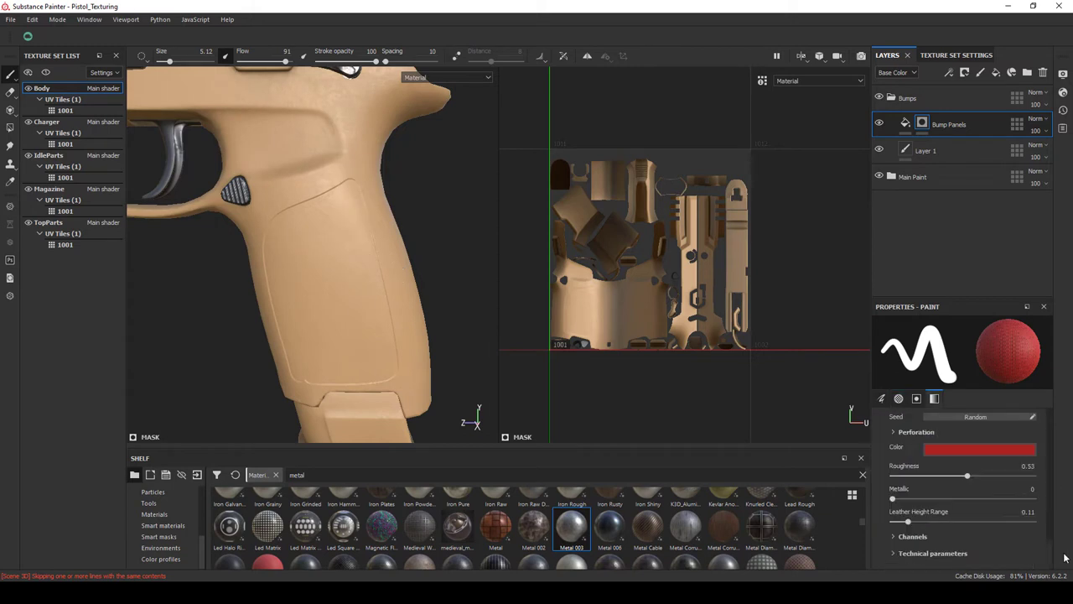
pyautogui.scroll(3)
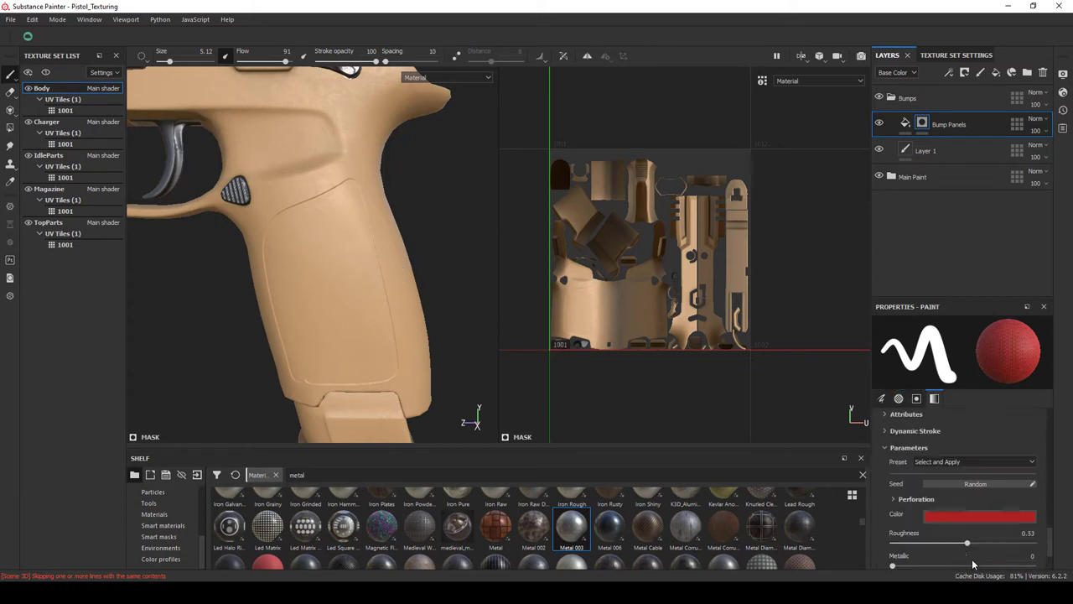
pyautogui.scroll(3)
pyautogui.scroll(3)
pyautogui.scroll(3)
pyautogui.scroll(3)
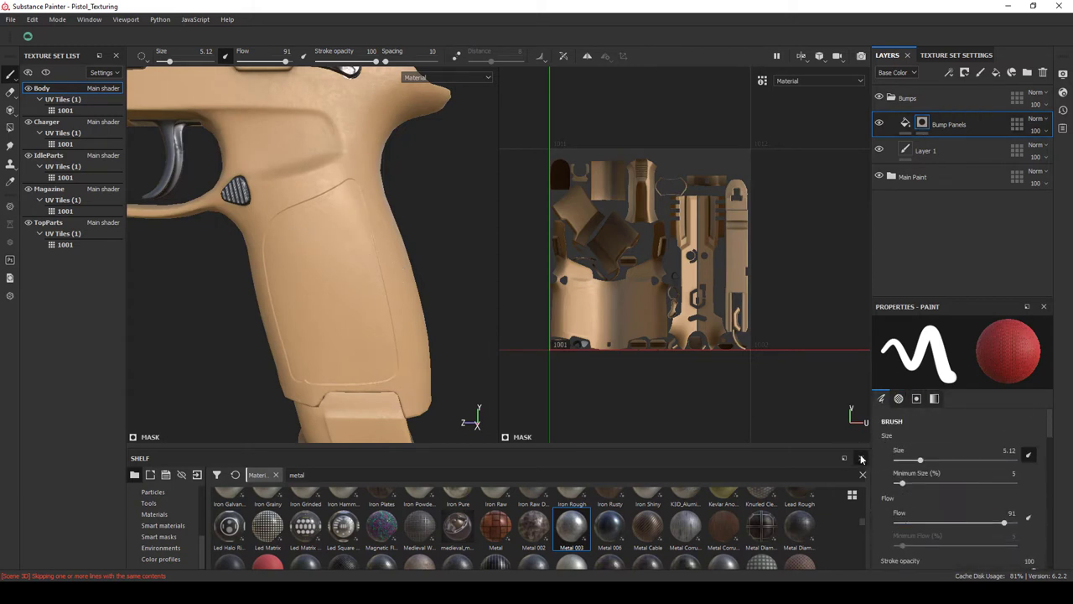
pyautogui.moveTo(315, 229); pyautogui.dragTo(470, 293)
pyautogui.scroll(3)
pyautogui.scroll(3)
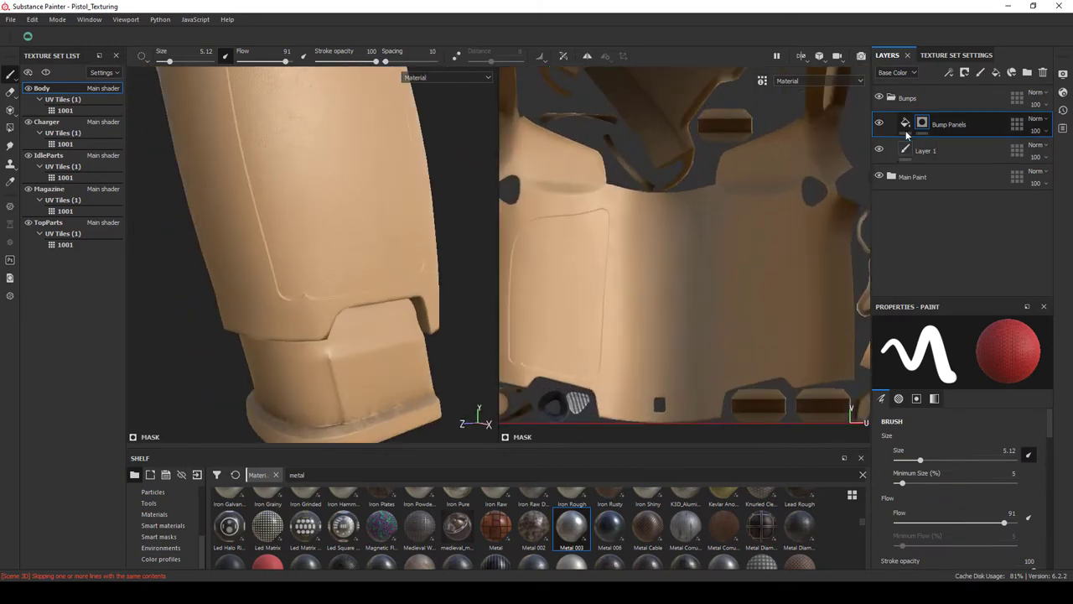
pyautogui.rightClick(906, 124)
pyautogui.click(955, 423)
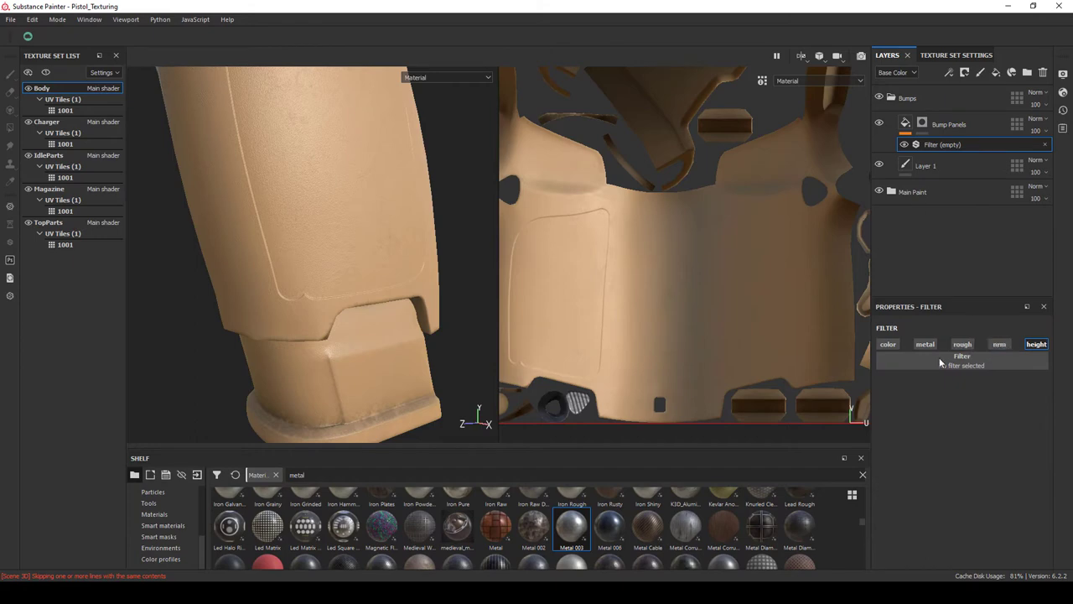
pyautogui.click(940, 360)
pyautogui.click(956, 490)
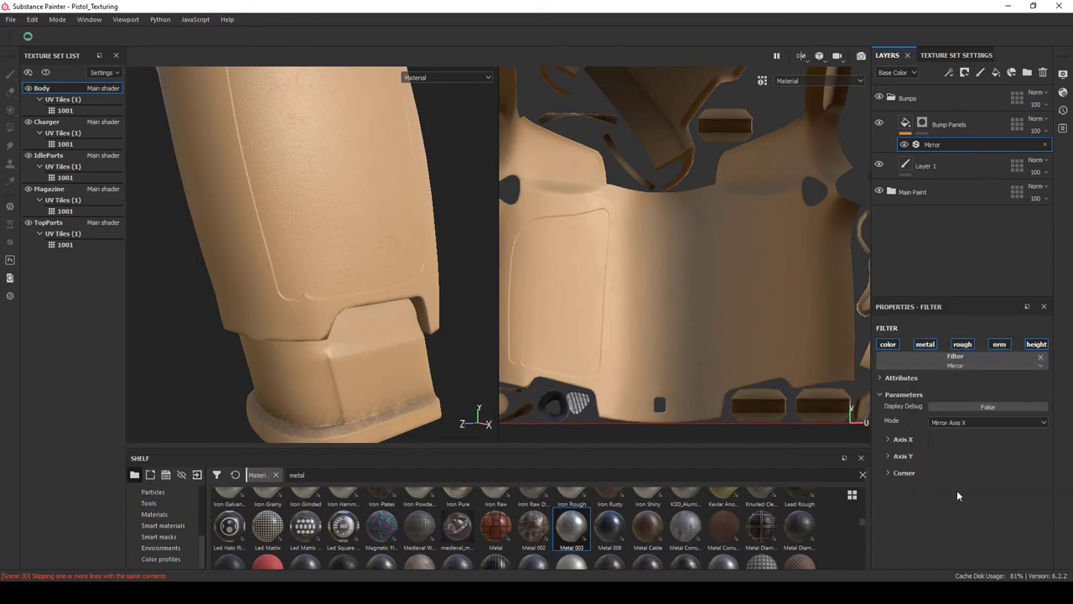
pyautogui.click(888, 439)
pyautogui.click(950, 461)
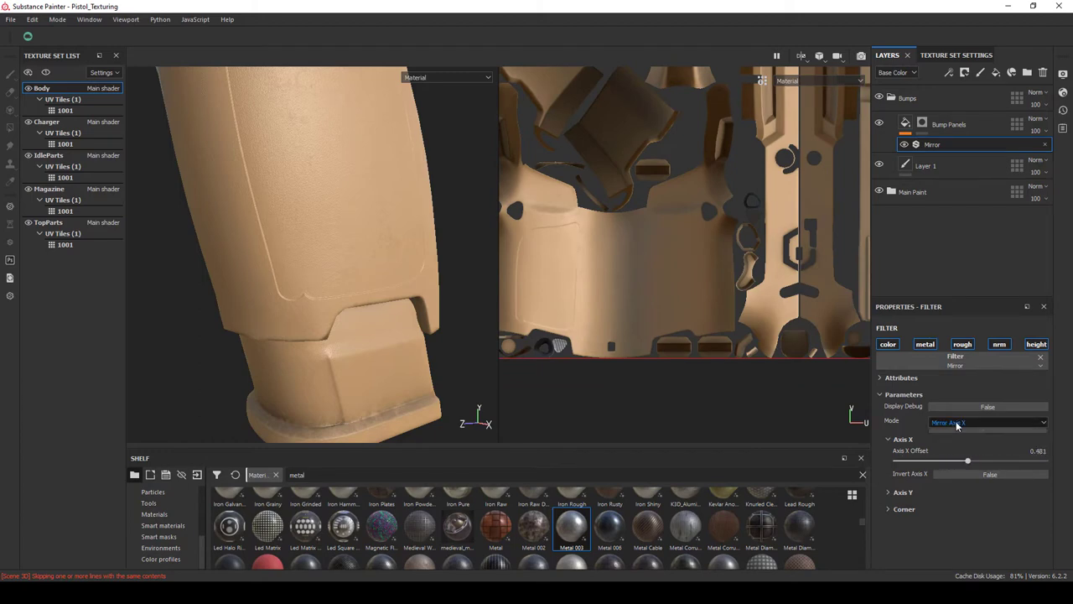
pyautogui.click(952, 425)
pyautogui.click(957, 437)
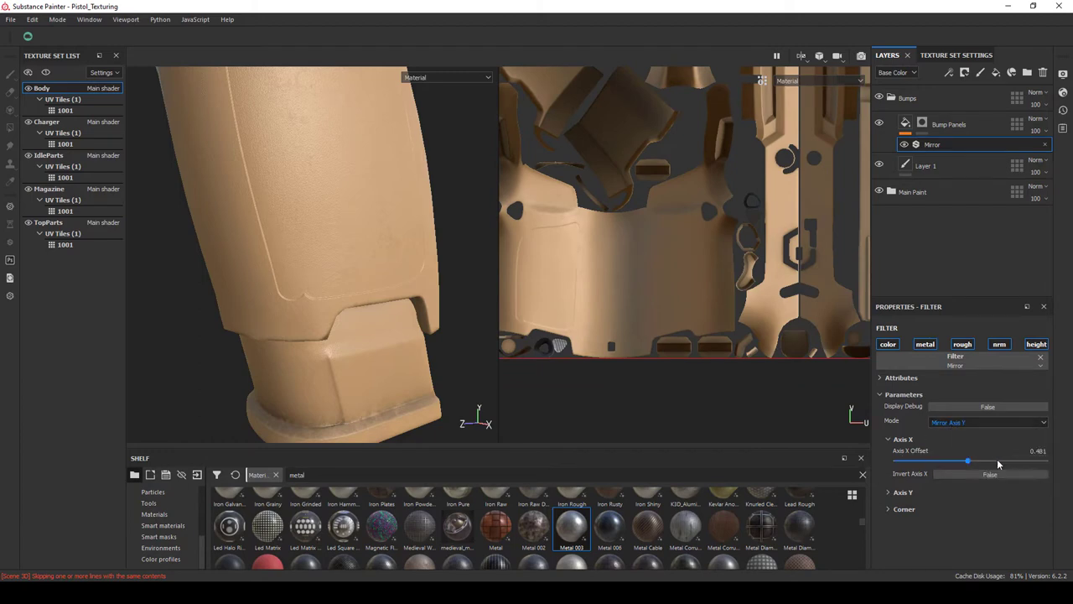
pyautogui.moveTo(970, 463); pyautogui.dragTo(954, 464)
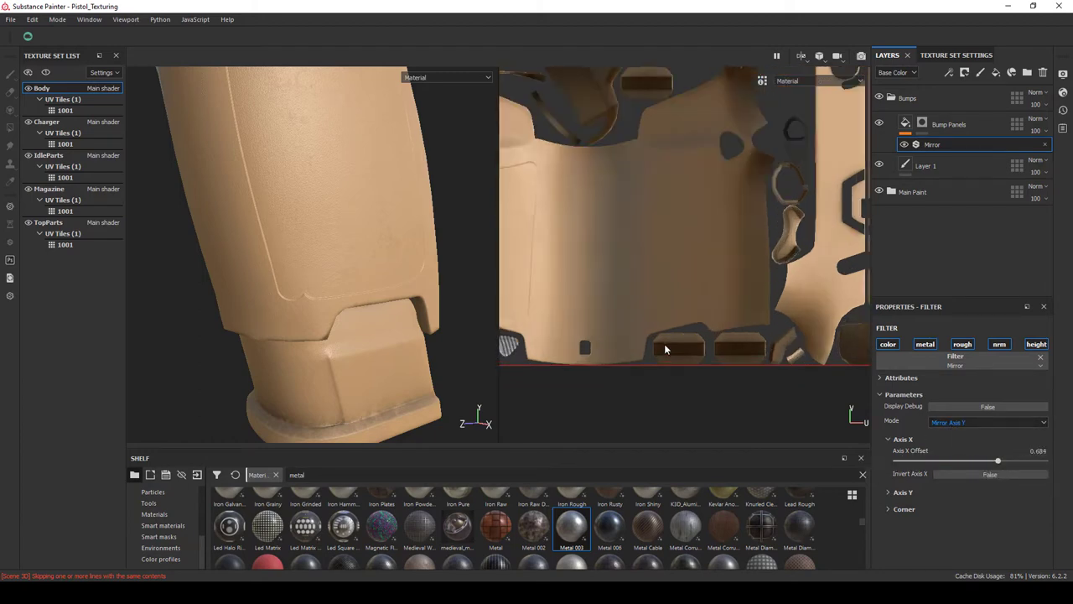
pyautogui.scroll(-3)
pyautogui.click(962, 409)
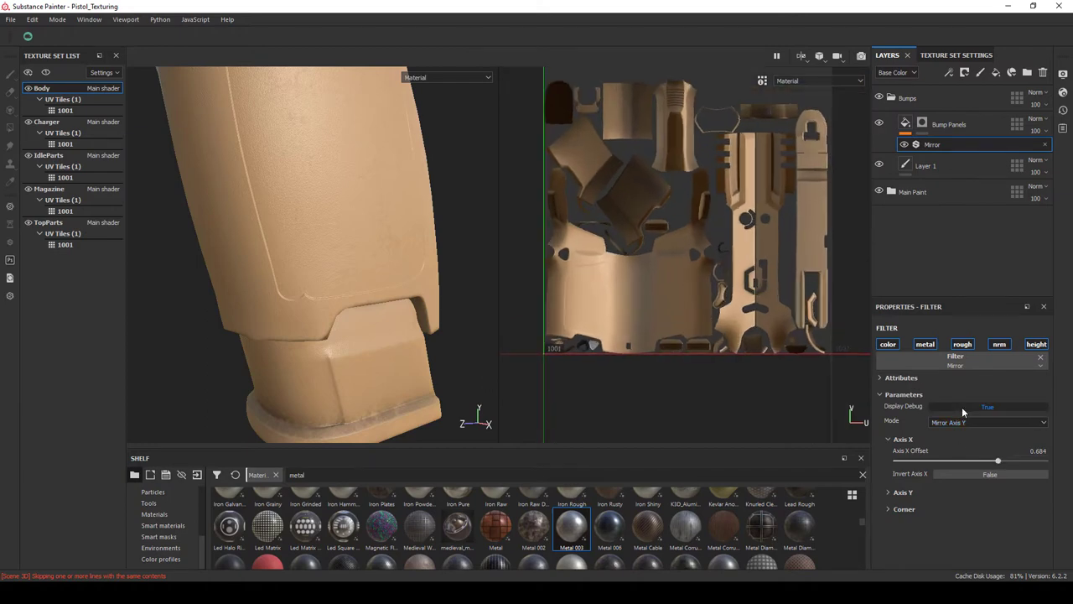
pyautogui.scroll(3)
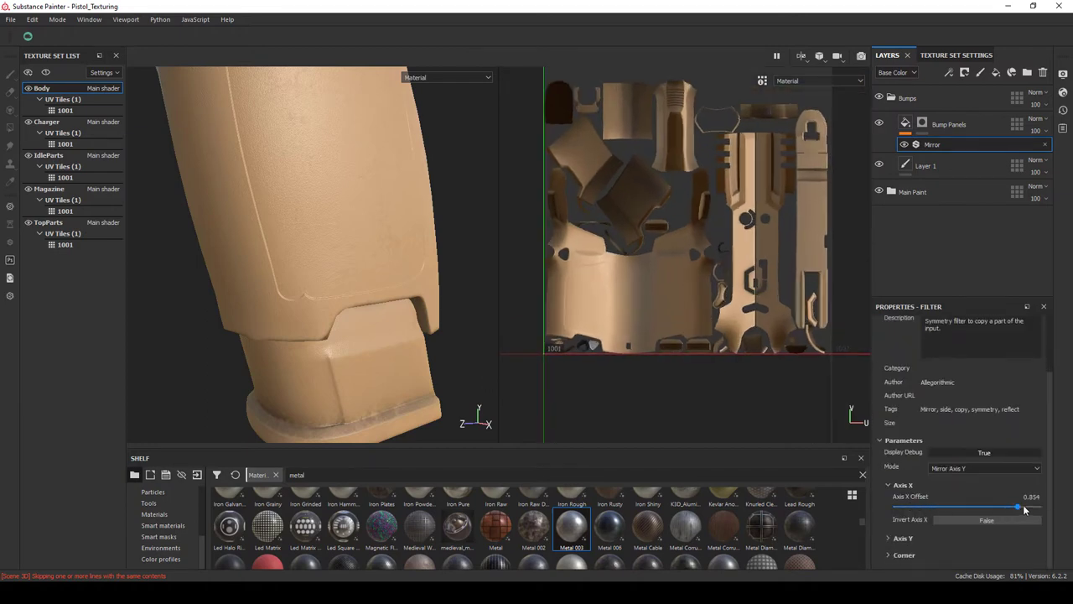
pyautogui.scroll(3)
pyautogui.moveTo(895, 506); pyautogui.dragTo(1000, 507)
pyautogui.scroll(3)
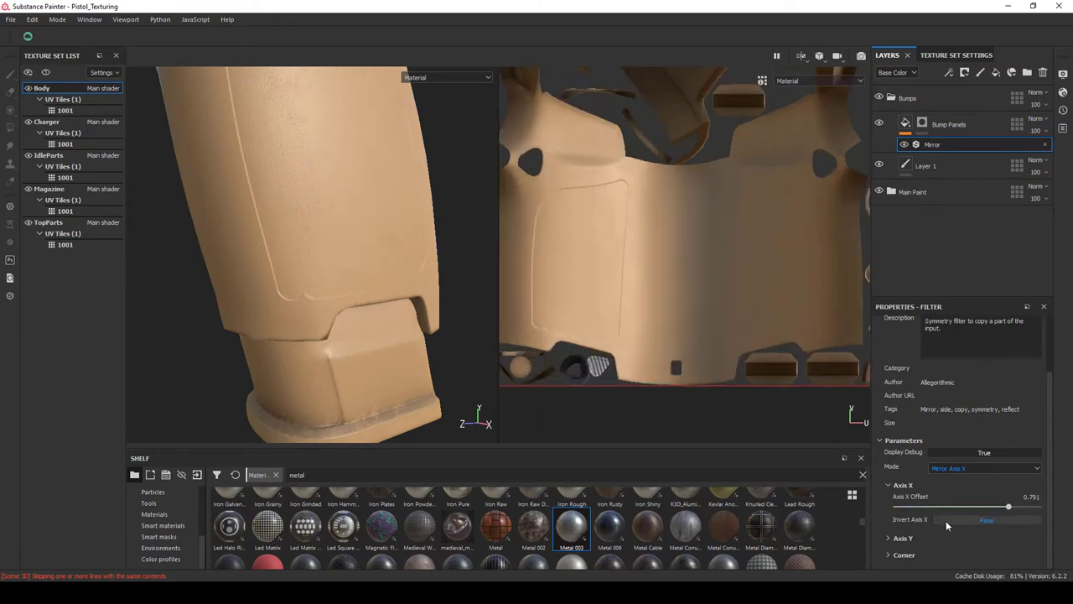
pyautogui.click(968, 451)
pyautogui.moveTo(1008, 507); pyautogui.dragTo(984, 511)
pyautogui.click(972, 520)
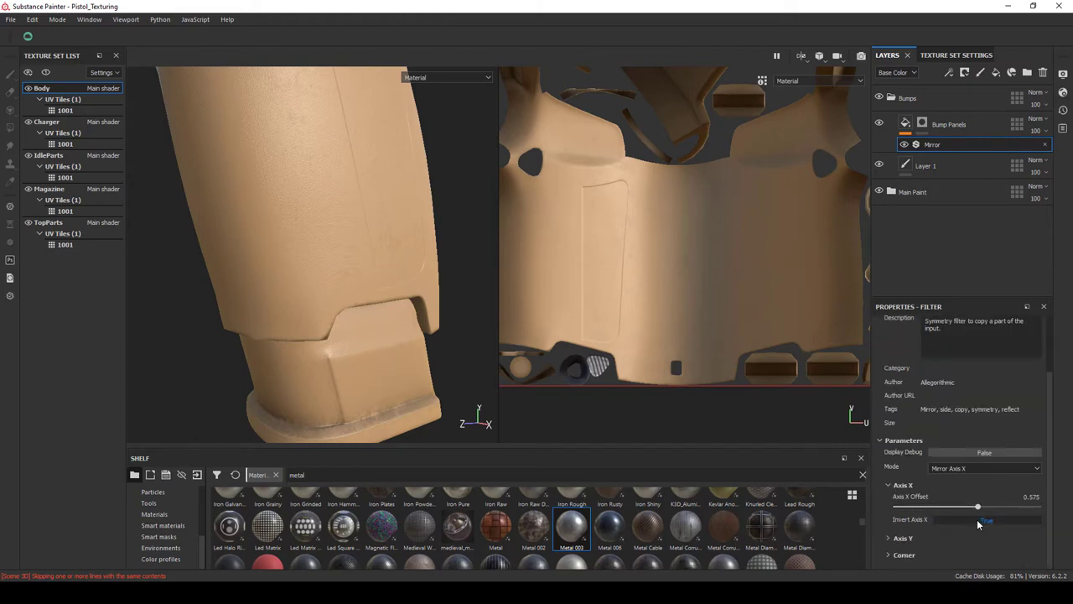
pyautogui.scroll(-3)
pyautogui.press('Delete')
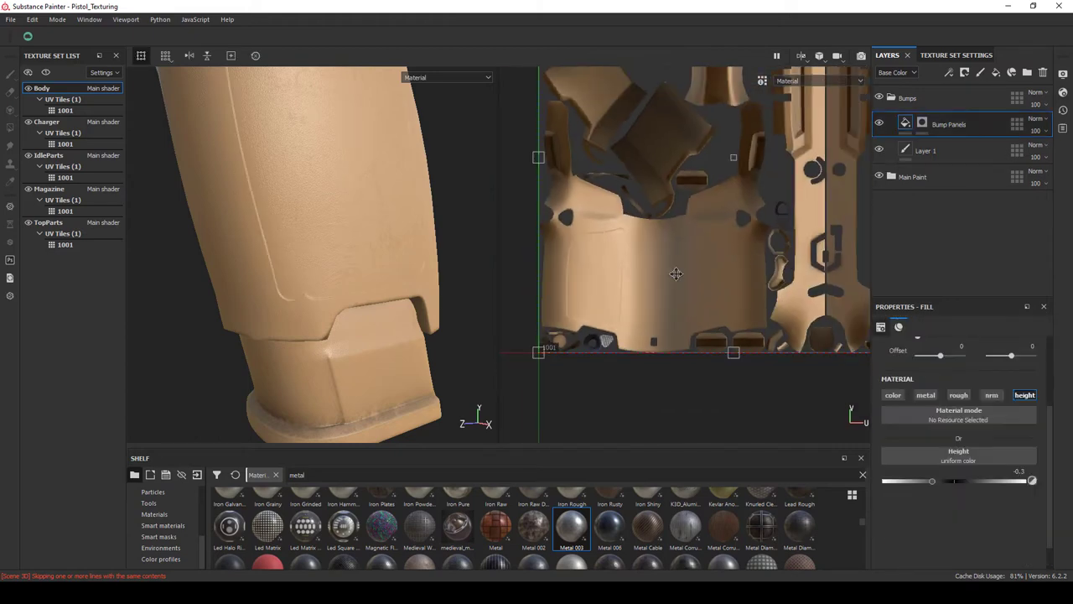
# Return to the Bump Panels mask, shrink the brush to 3.03, and paint the groove's lower-left corner.
pyautogui.scroll(3)
pyautogui.press('1')
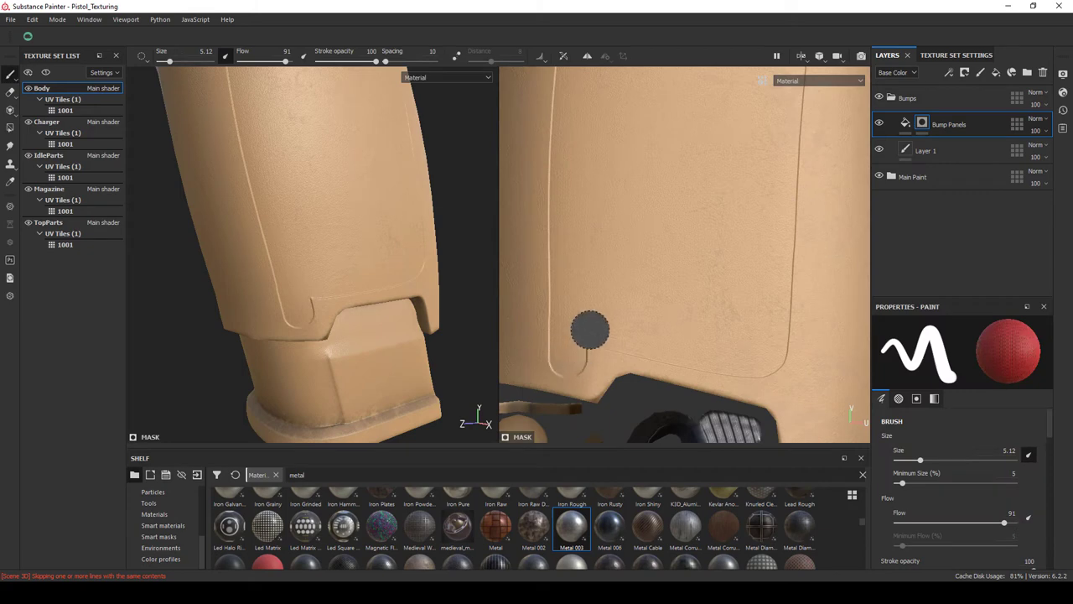
pyautogui.press('[')
pyautogui.press('[')
pyautogui.moveTo(560, 369); pyautogui.dragTo(587, 361)
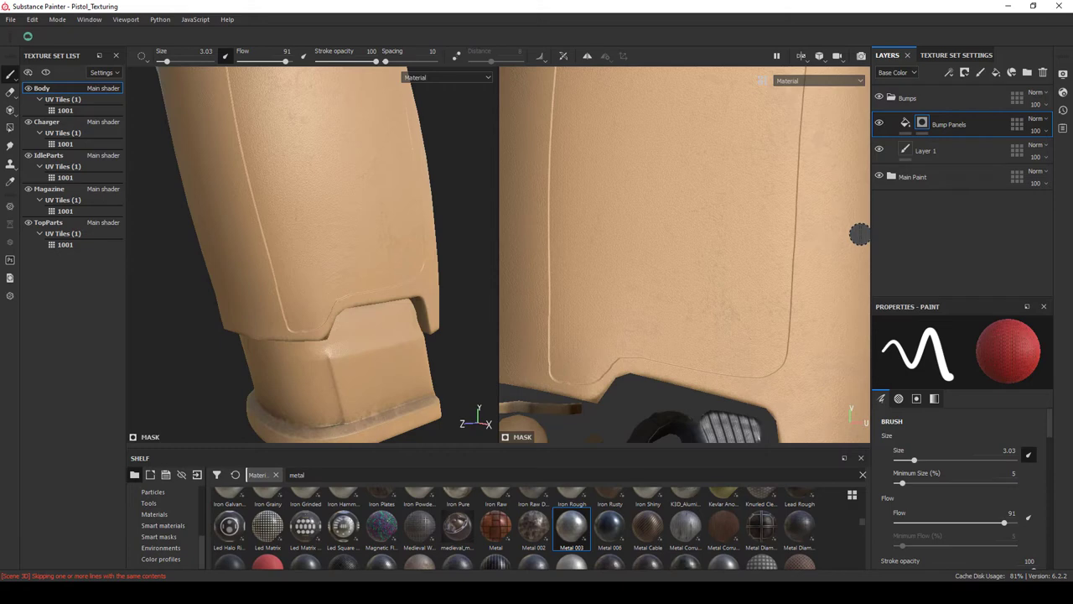
# Add a Paint effect to the Bump Panels mask.
pyautogui.scroll(-3)
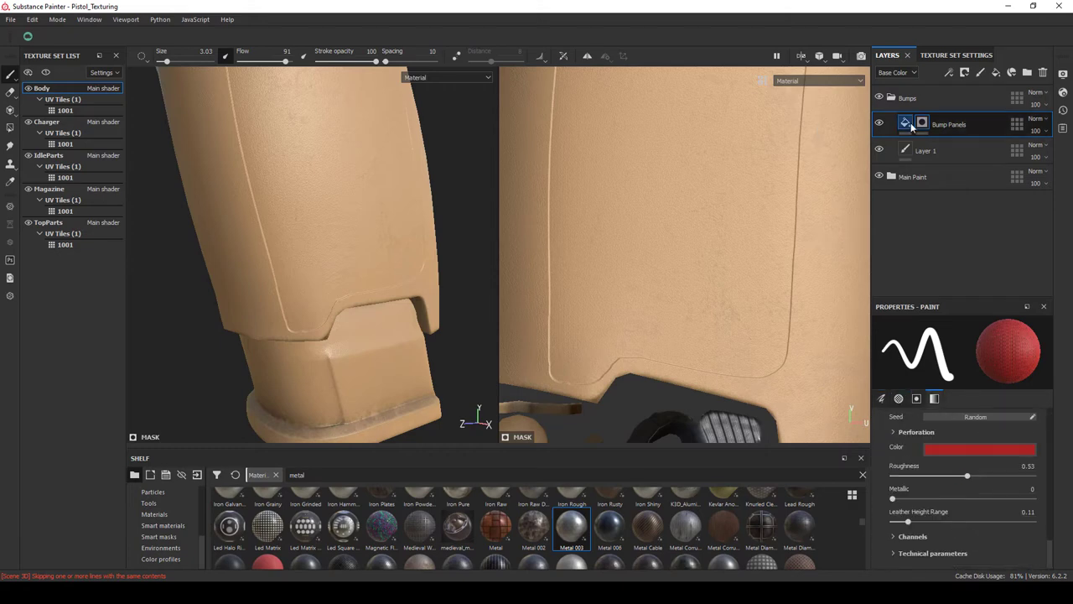
pyautogui.rightClick(922, 123)
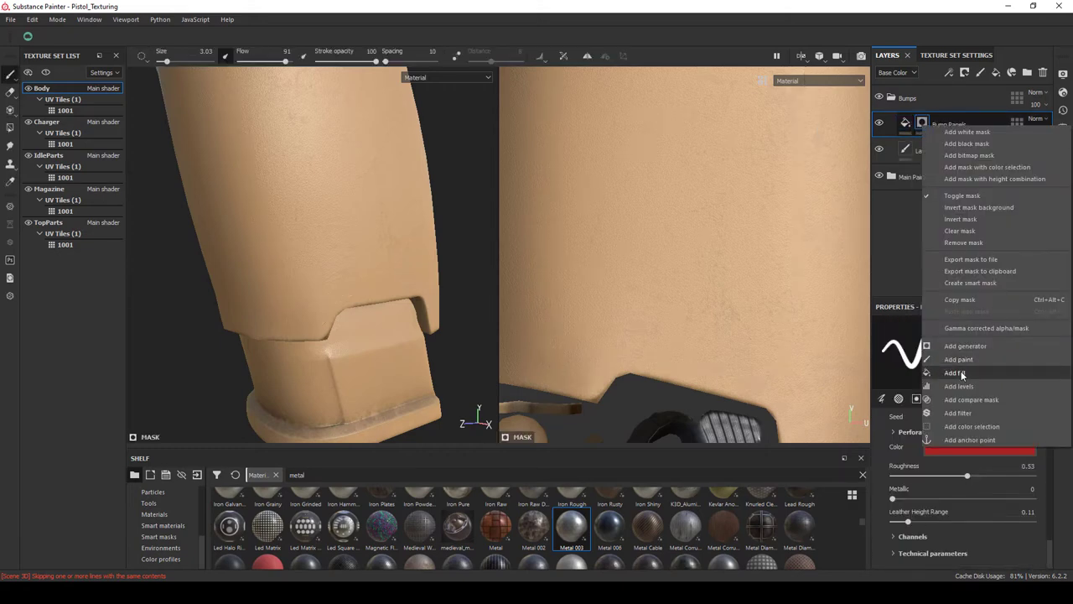
pyautogui.click(958, 359)
pyautogui.scroll(3)
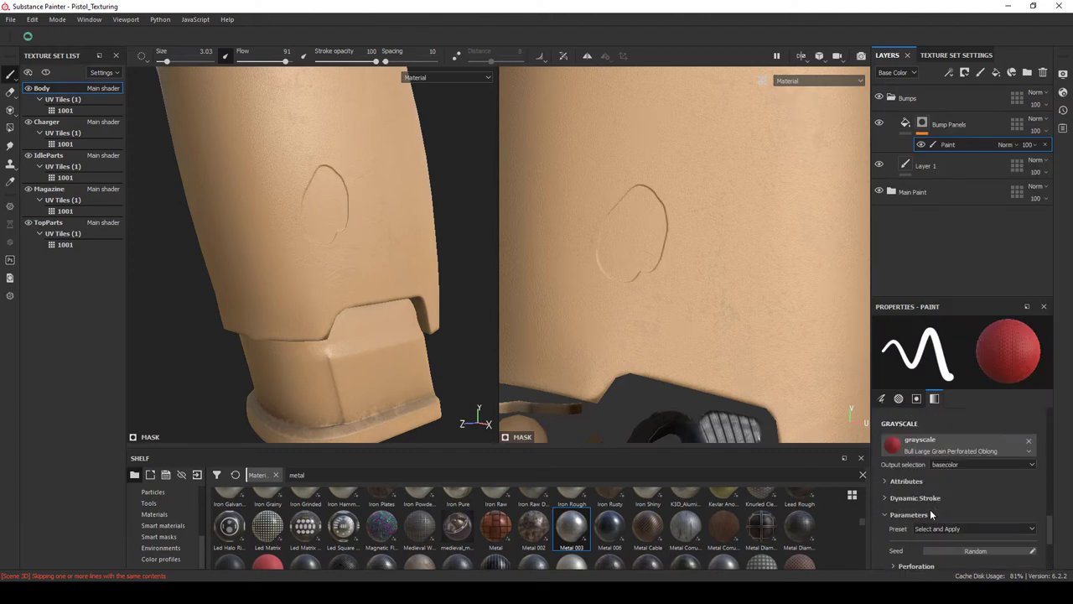
pyautogui.scroll(3)
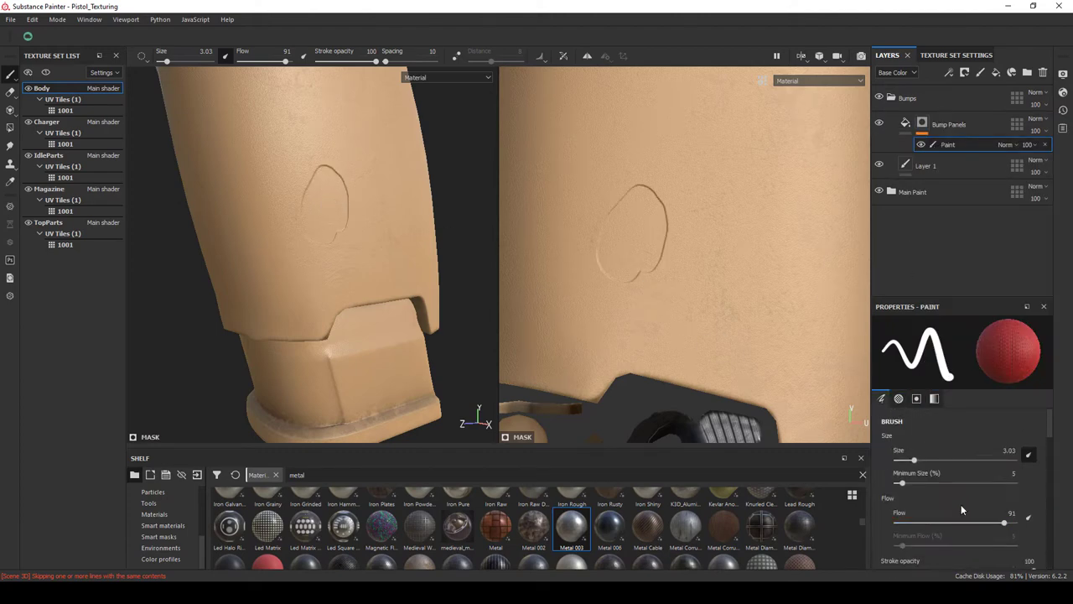
pyautogui.scroll(-3)
pyautogui.scroll(-3)
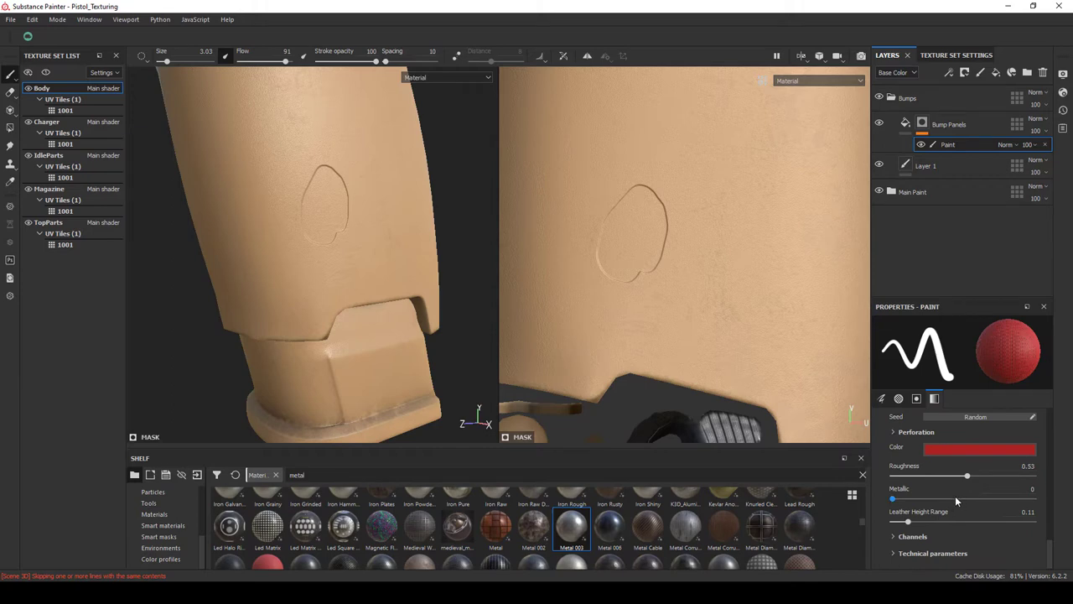
# Paint a white loop stroke, trim it with black, then paint a white slot groove.
pyautogui.click(979, 449)
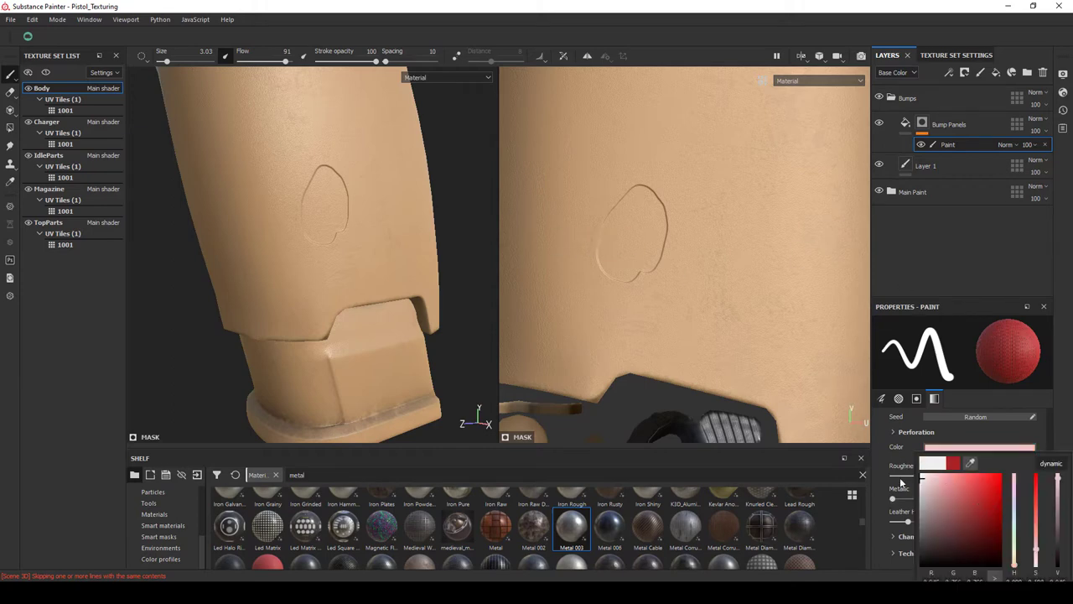
pyautogui.click(956, 458)
pyautogui.moveTo(747, 274); pyautogui.dragTo(702, 304)
pyautogui.click(979, 448)
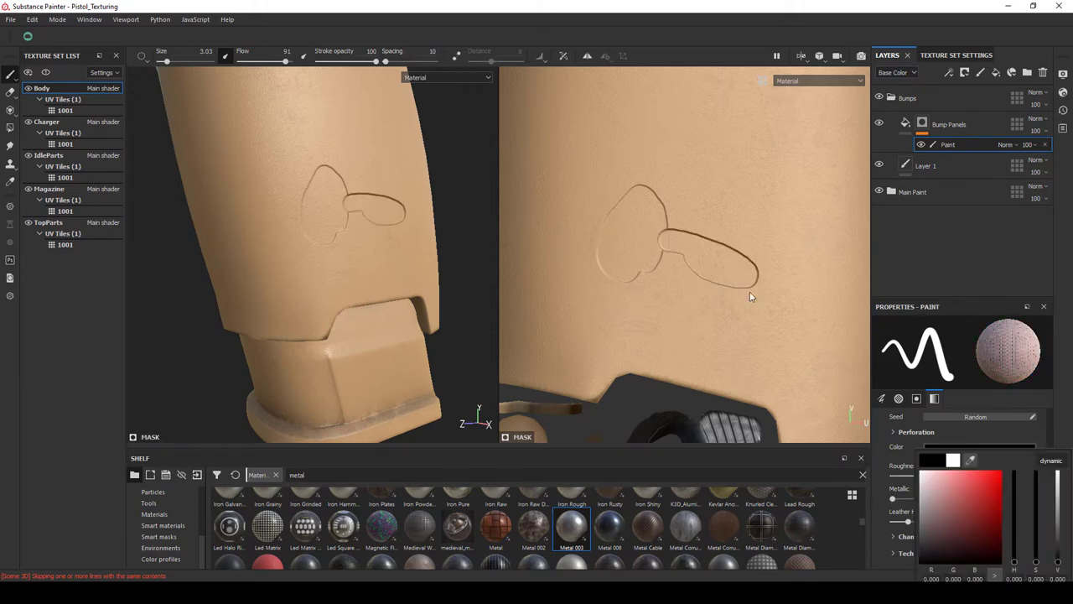
pyautogui.click(956, 574)
pyautogui.moveTo(714, 257); pyautogui.dragTo(726, 256)
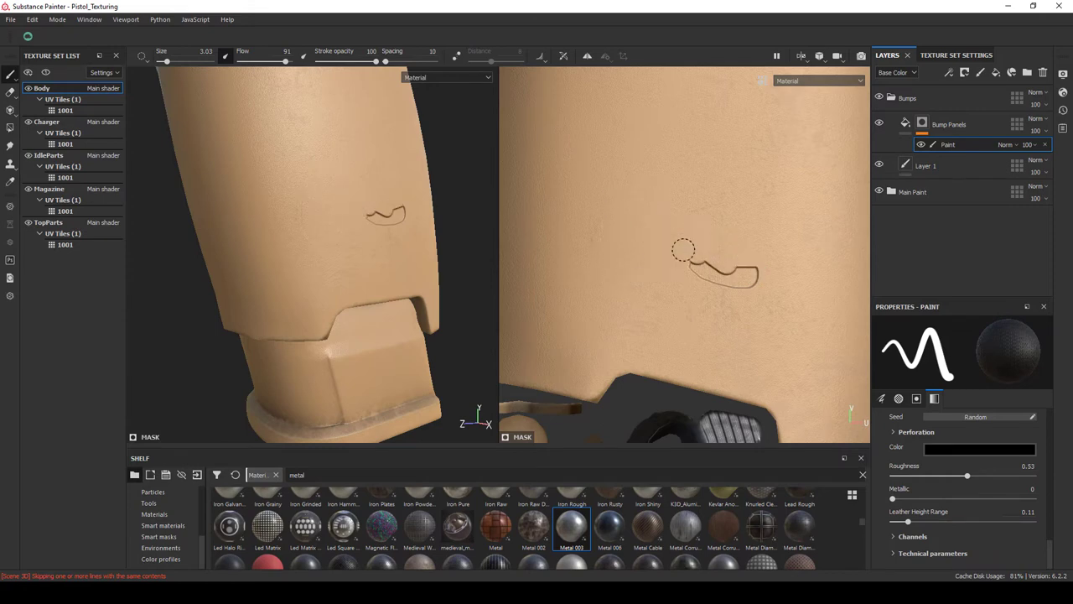
pyautogui.click(980, 449)
pyautogui.click(910, 394)
pyautogui.moveTo(643, 181); pyautogui.dragTo(646, 244)
# Paint a long curved groove down the grip side and along its bottom edge, undoing a stray stroke.
pyautogui.moveTo(301, 252); pyautogui.dragTo(344, 132)
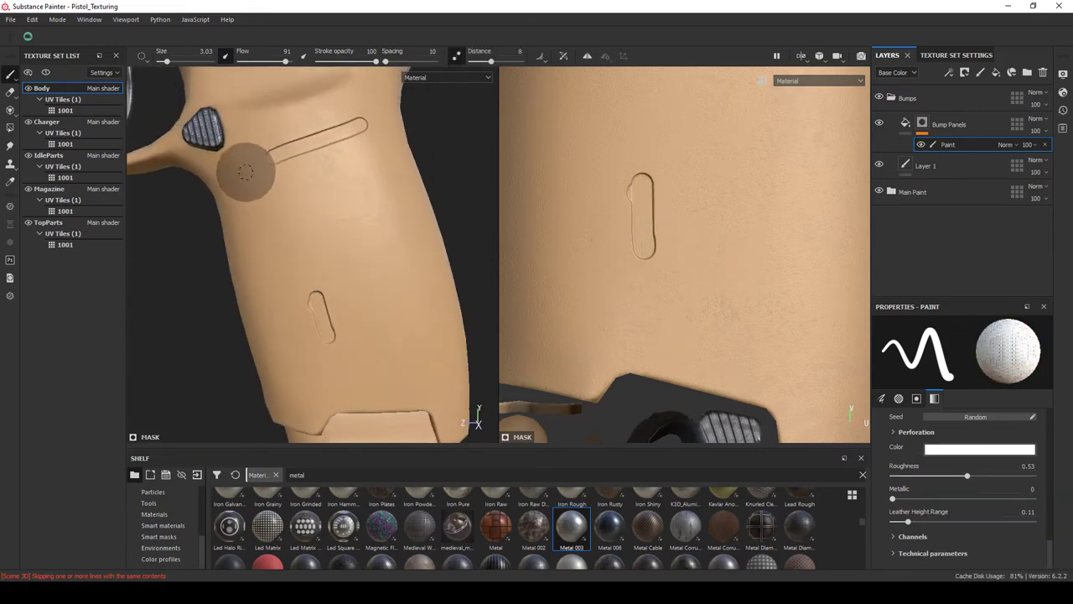
pyautogui.moveTo(246, 172); pyautogui.dragTo(301, 413)
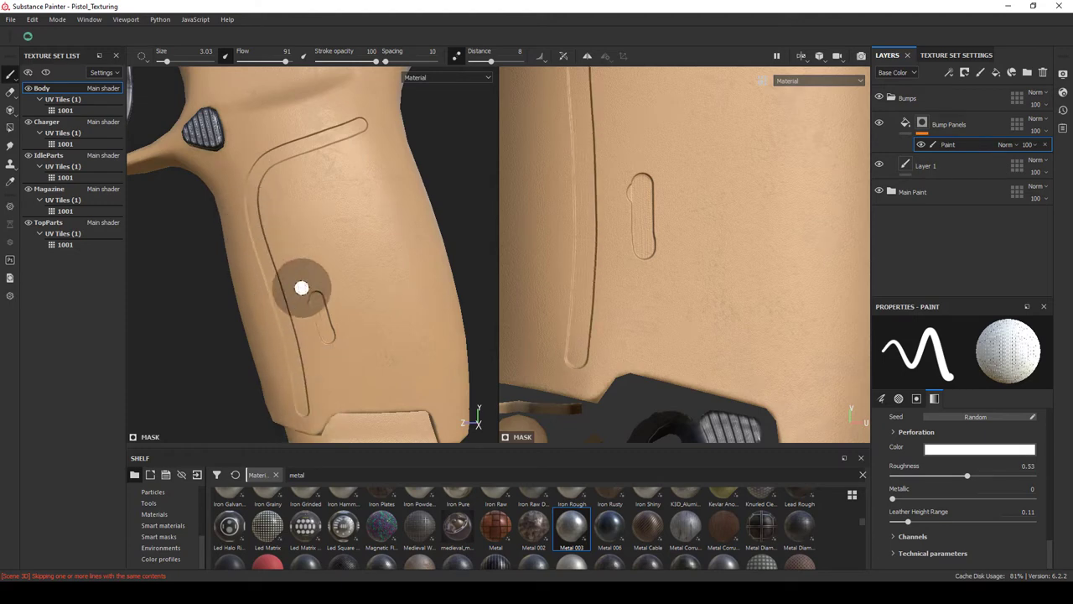
pyautogui.moveTo(251, 192); pyautogui.dragTo(302, 423)
pyautogui.moveTo(290, 276); pyautogui.dragTo(285, 351)
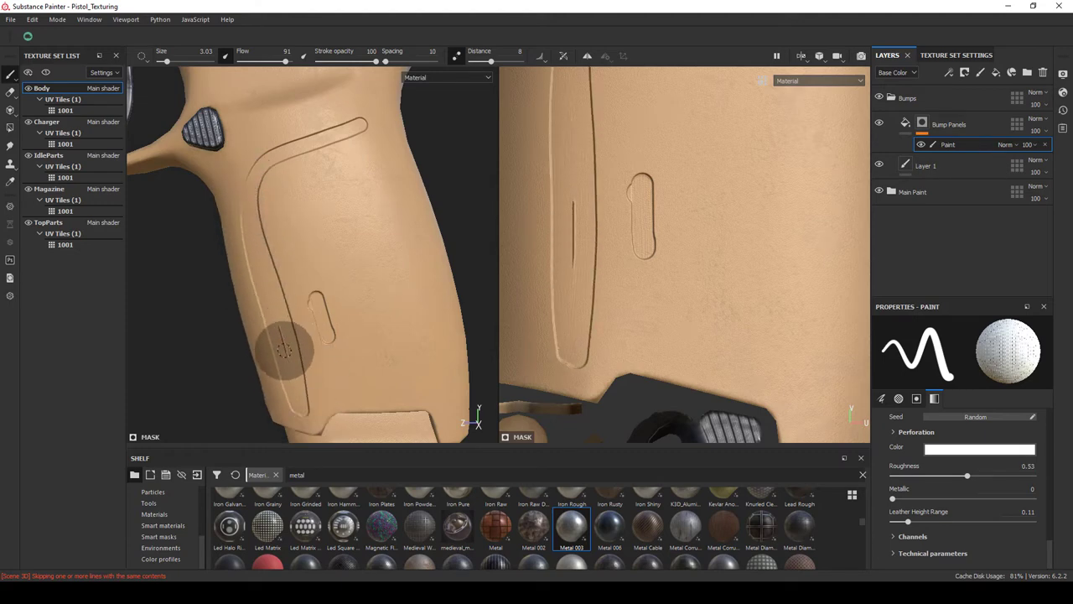
pyautogui.hotkey('ctrl', 'z')
pyautogui.moveTo(309, 390); pyautogui.dragTo(442, 392)
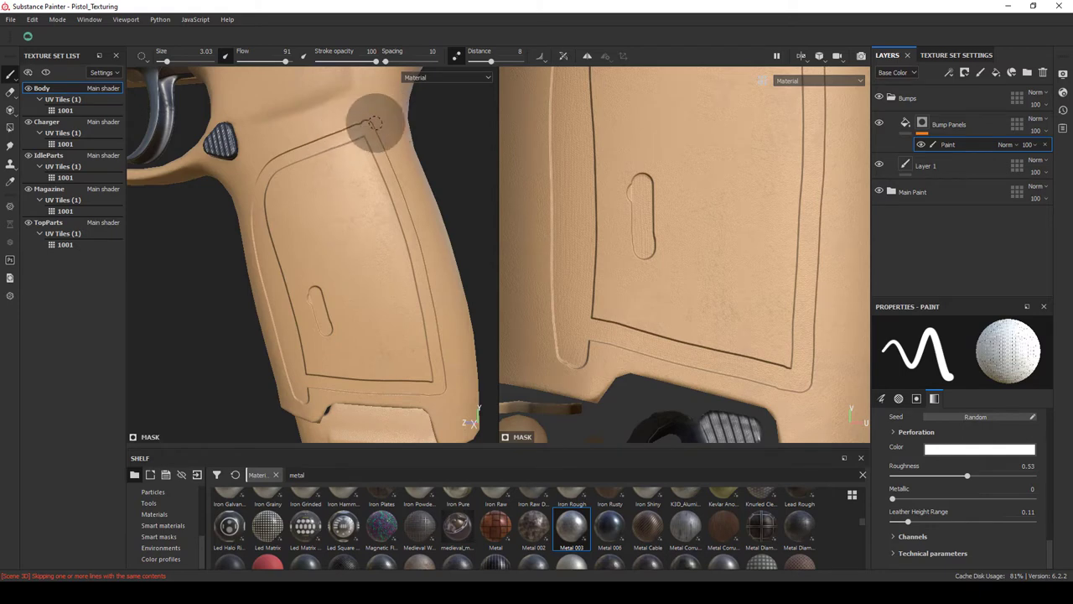
# Fill the inner panel area at brush size 10, then paint black along the panel's top edge at 3.53.
pyautogui.moveTo(312, 187); pyautogui.dragTo(328, 175)
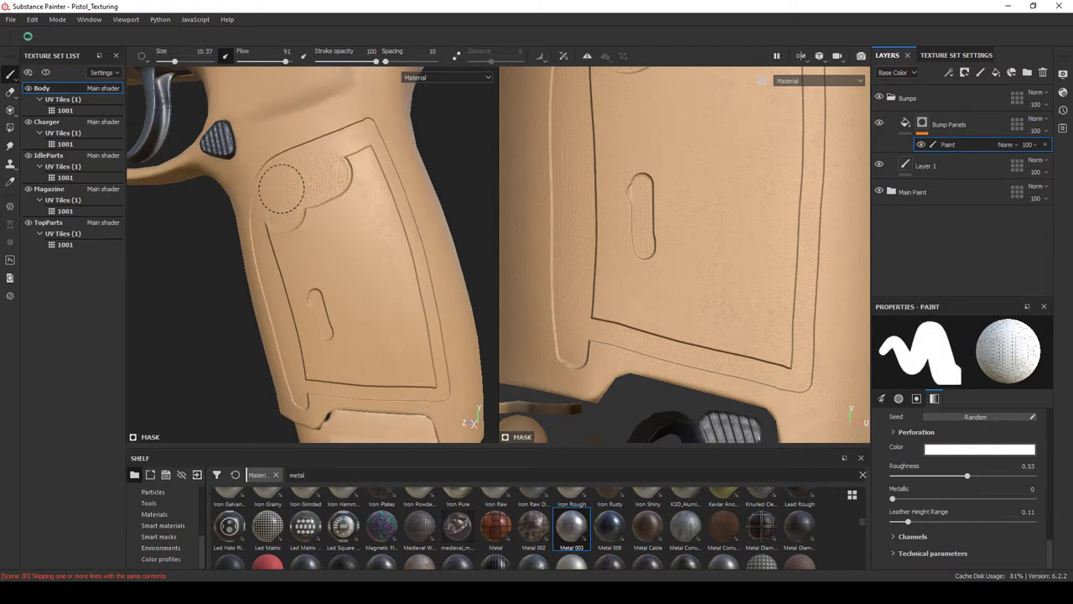
pyautogui.moveTo(415, 374); pyautogui.dragTo(347, 341)
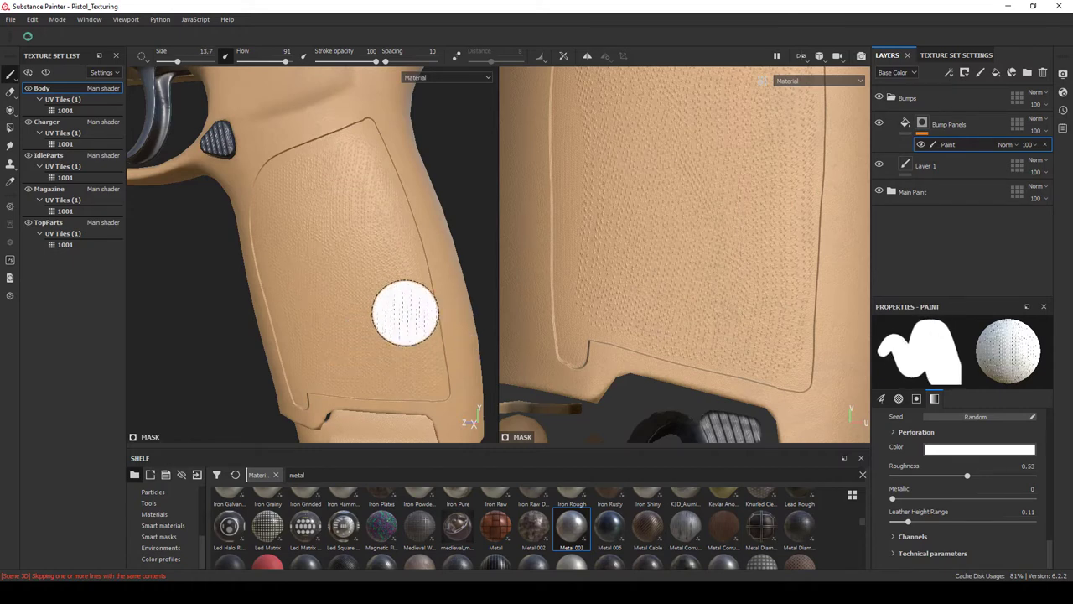
pyautogui.moveTo(405, 313); pyautogui.dragTo(376, 188)
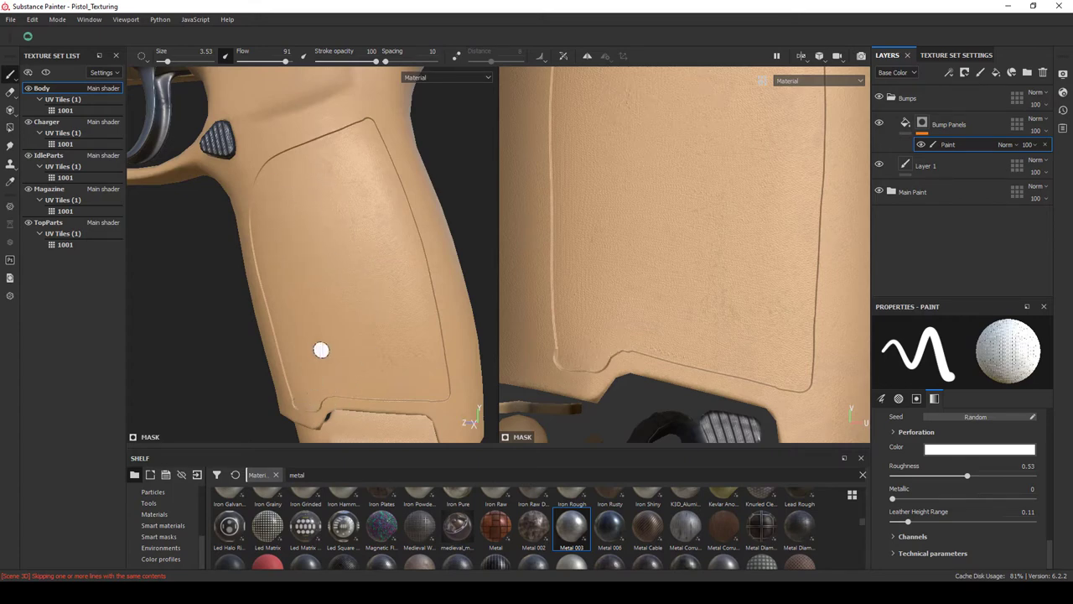
pyautogui.click(980, 448)
pyautogui.click(926, 577)
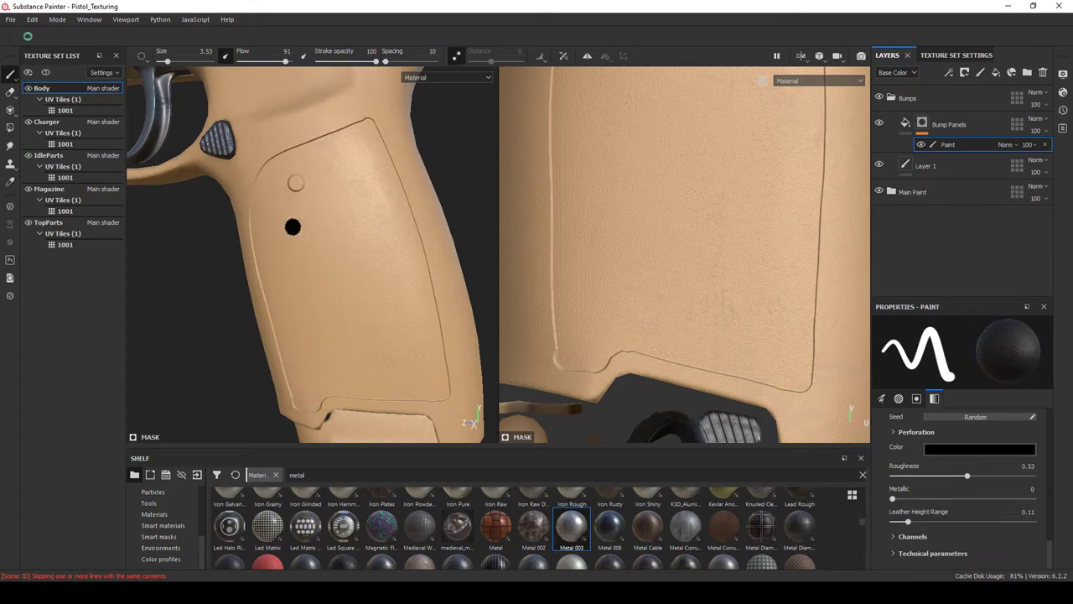
pyautogui.moveTo(359, 120); pyautogui.dragTo(286, 144)
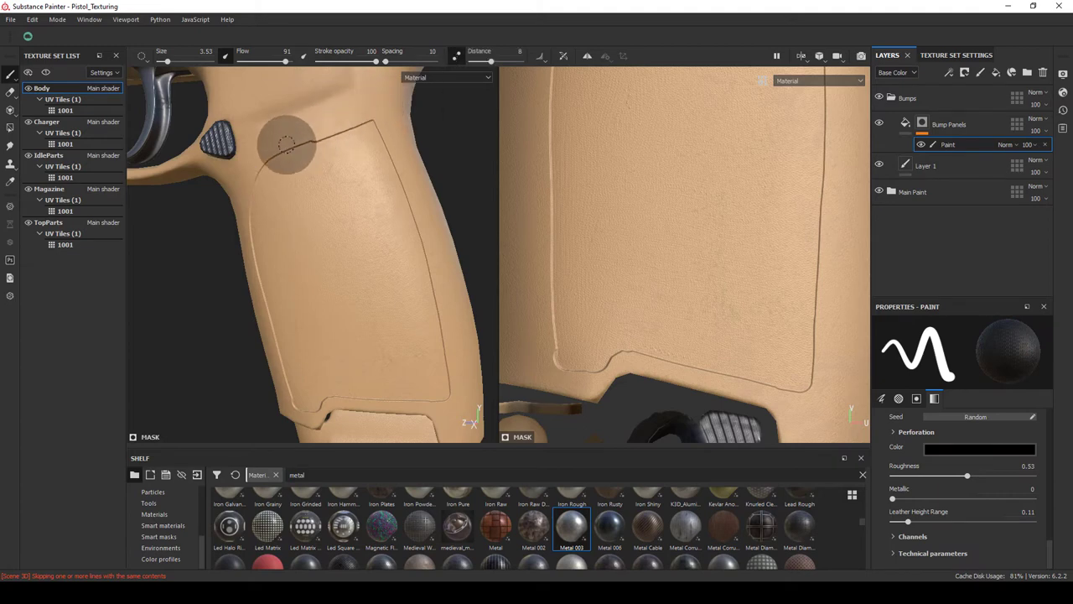
# Swap colours with X while orbiting to inspect the panel's top edge and grip side.
pyautogui.moveTo(270, 204); pyautogui.dragTo(306, 187)
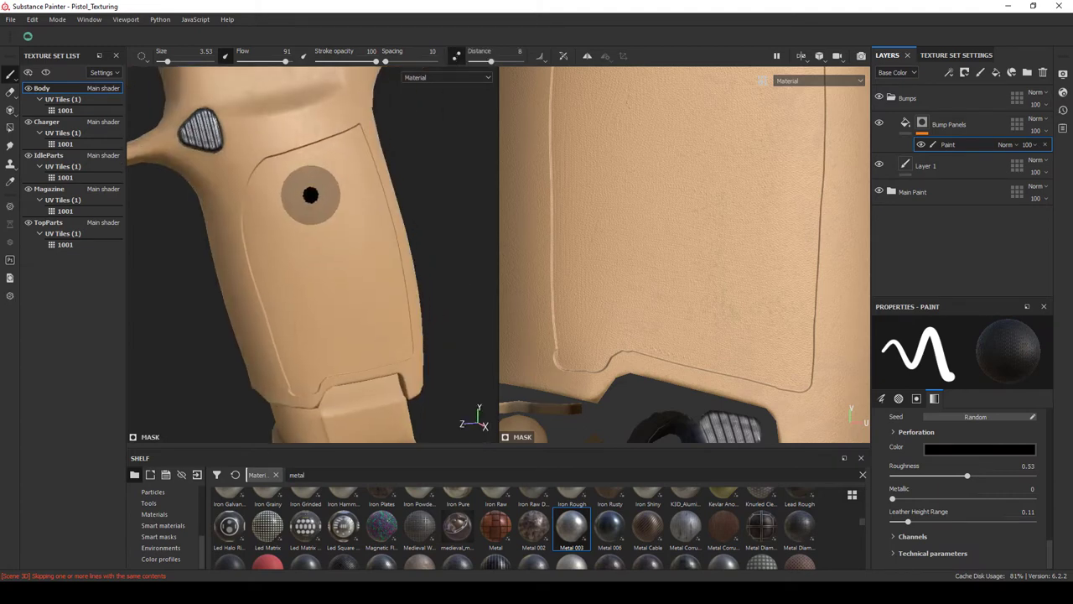
pyautogui.press('x')
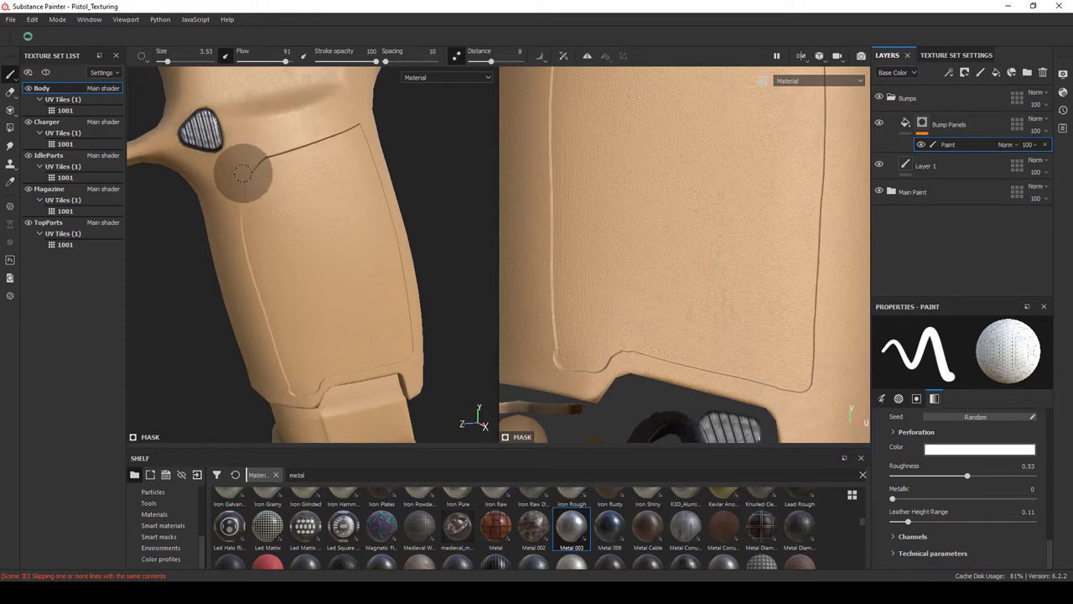
pyautogui.moveTo(318, 304); pyautogui.dragTo(241, 303)
pyautogui.press('x')
pyautogui.moveTo(311, 252); pyautogui.dragTo(240, 215)
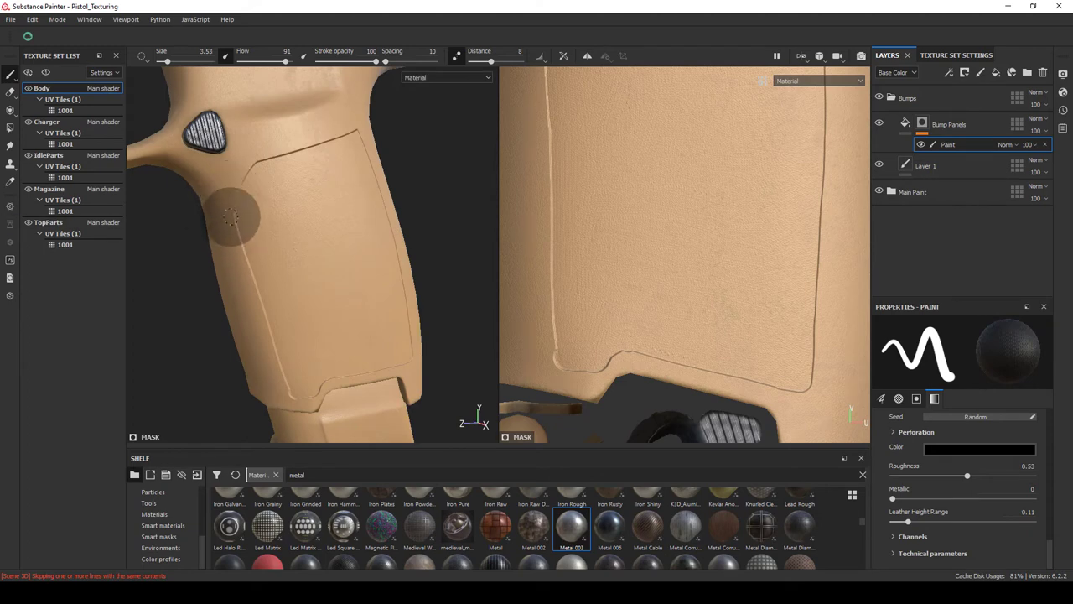
pyautogui.moveTo(243, 281); pyautogui.dragTo(223, 178)
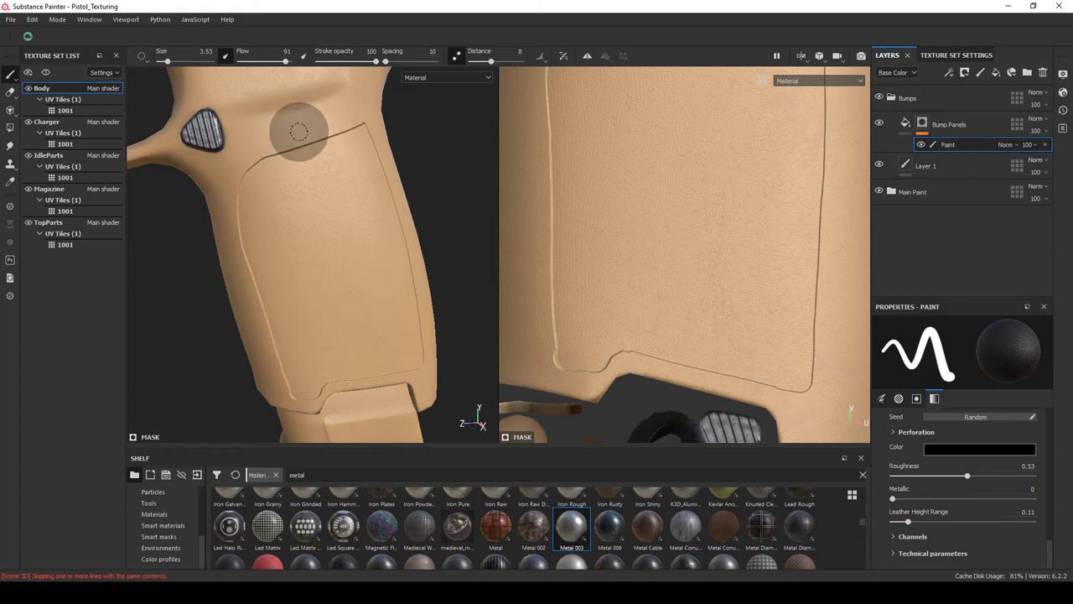
pyautogui.moveTo(285, 143); pyautogui.dragTo(331, 375)
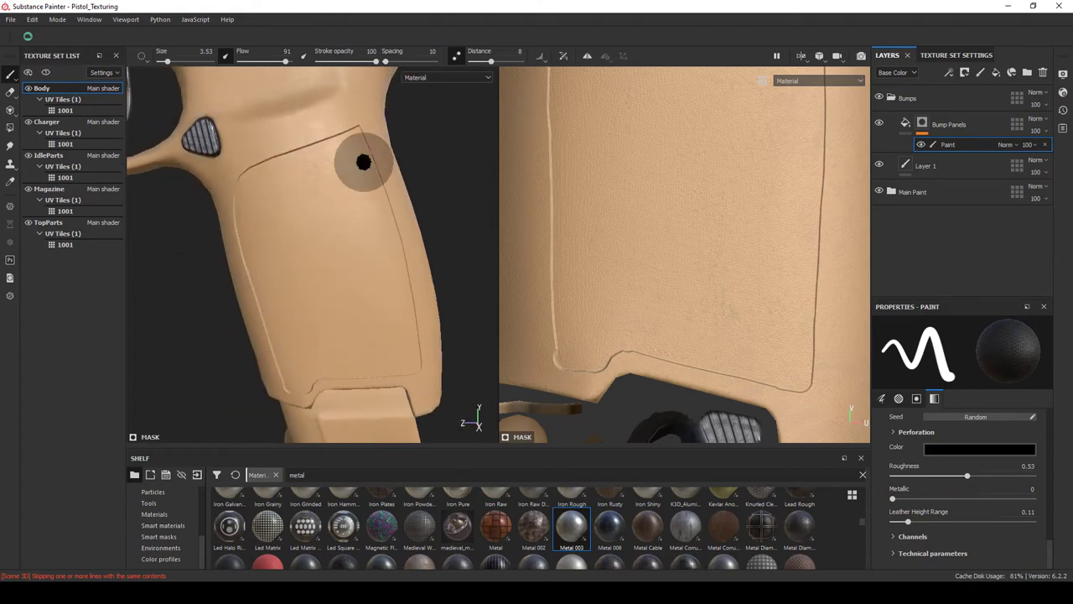
pyautogui.scroll(3)
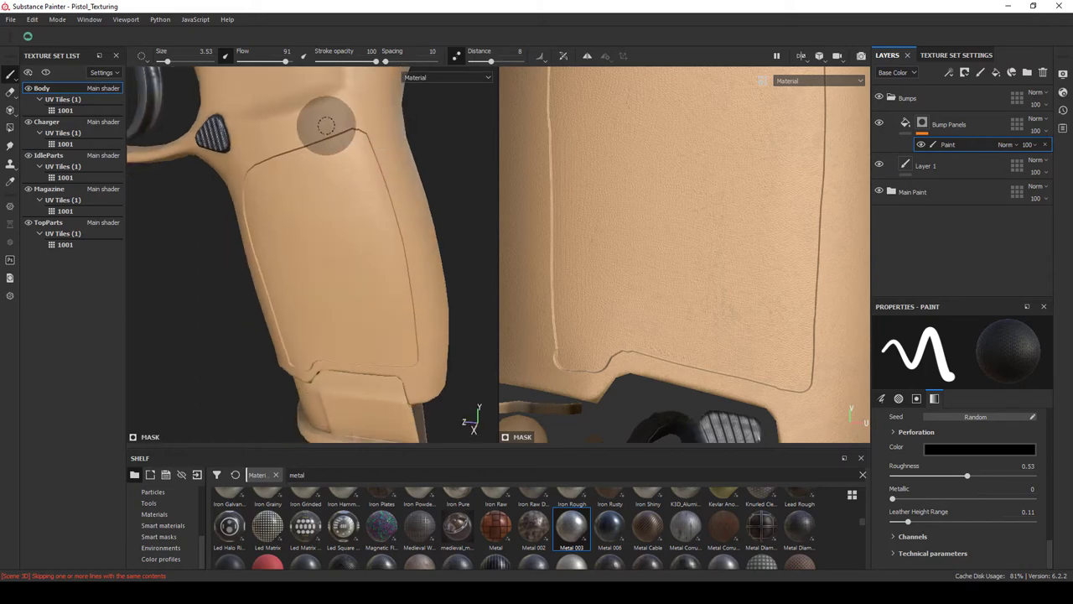
pyautogui.scroll(3)
# Set the paint colour to white, test a dab below the seam corner, and undo it.
pyautogui.click(979, 448)
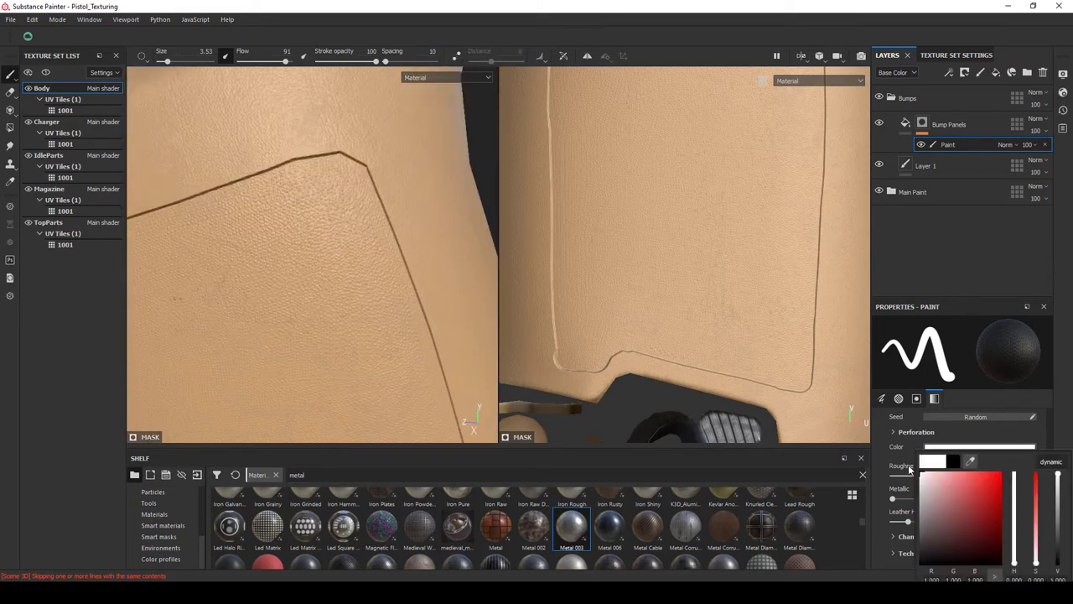
pyautogui.click(922, 449)
pyautogui.click(356, 243)
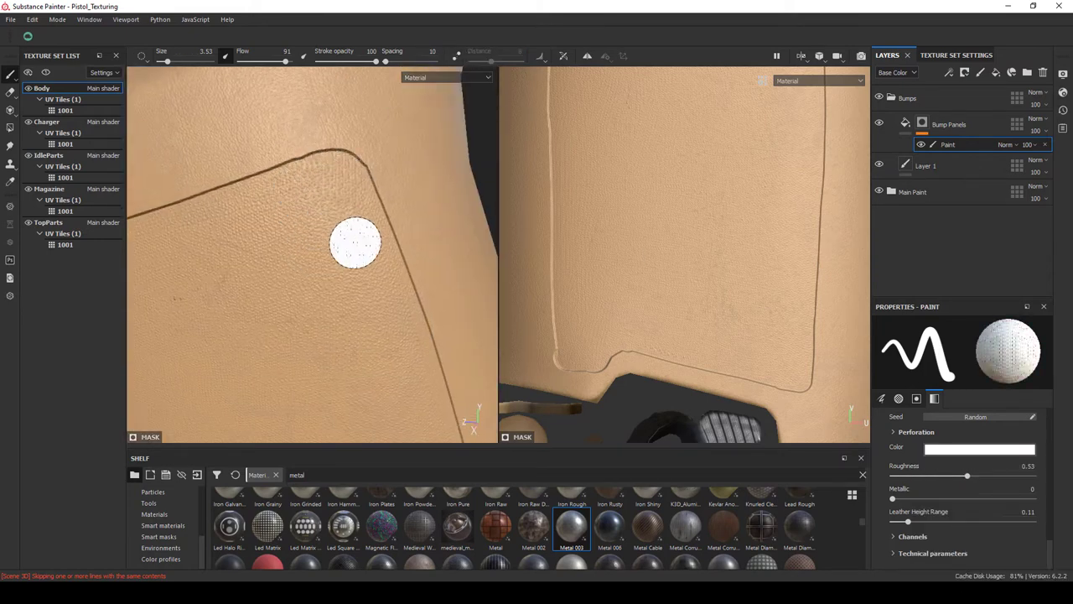
pyautogui.scroll(3)
pyautogui.scroll(-3)
pyautogui.scroll(3)
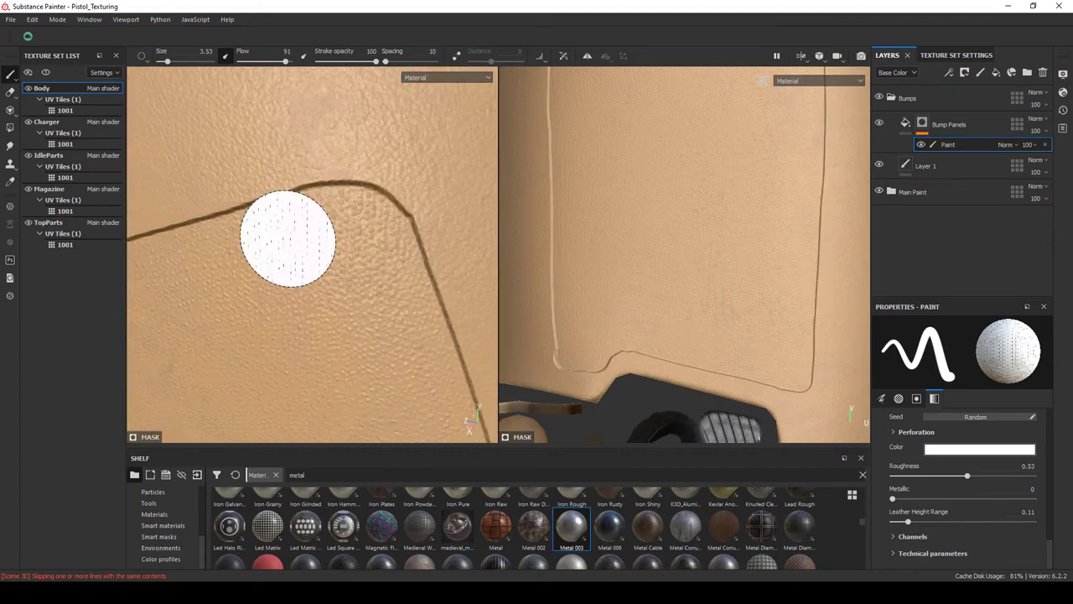
pyautogui.hotkey('ctrl', 'z')
pyautogui.scroll(-3)
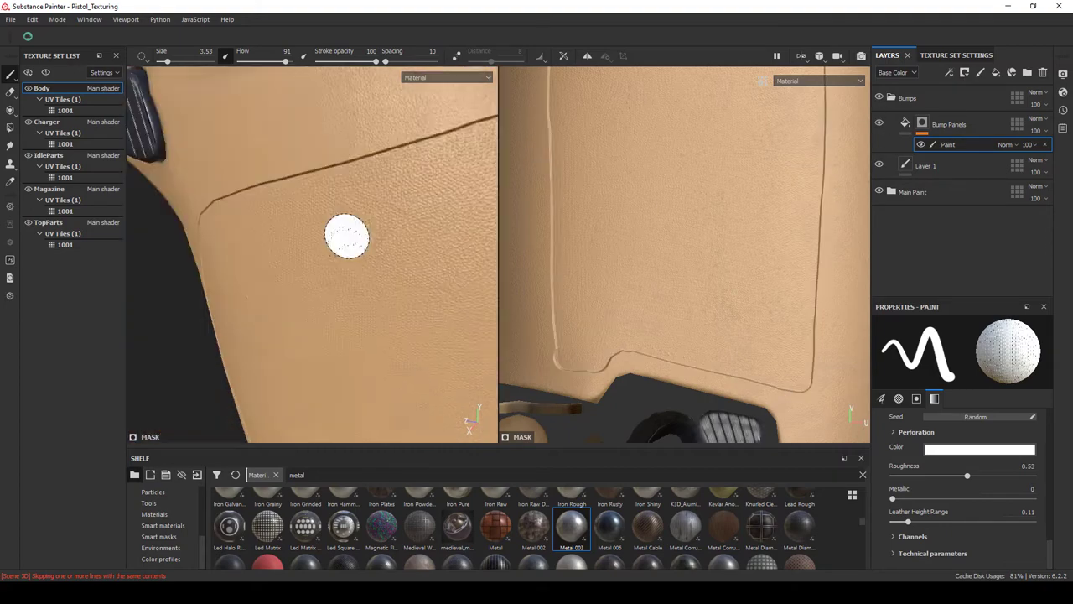
pyautogui.scroll(3)
pyautogui.scroll(-3)
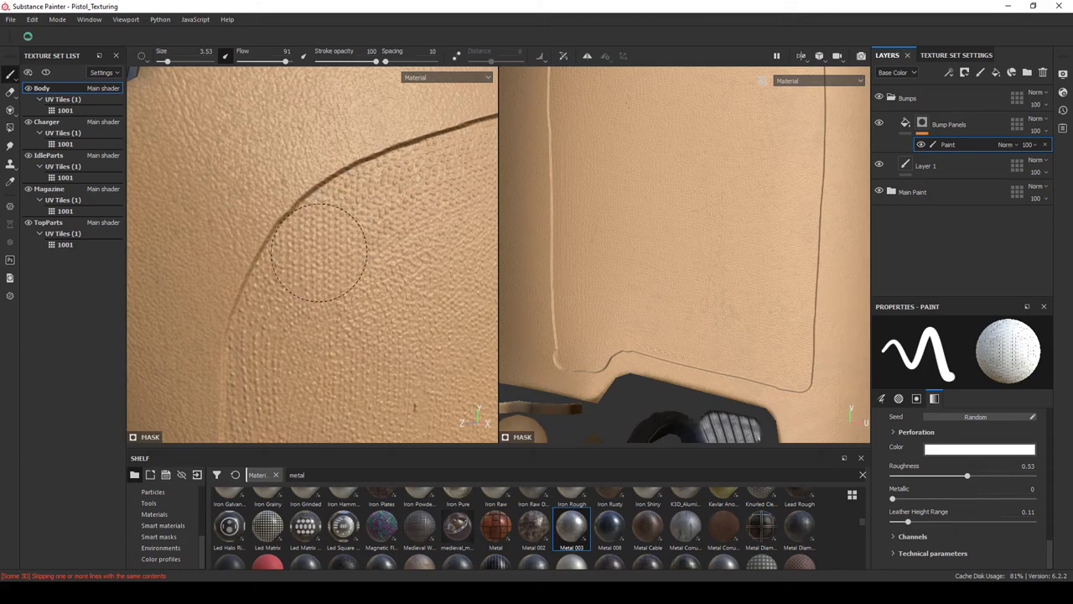
pyautogui.scroll(3)
pyautogui.scroll(-3)
# Paint a thin white line along the panel seam.
pyautogui.press('x')
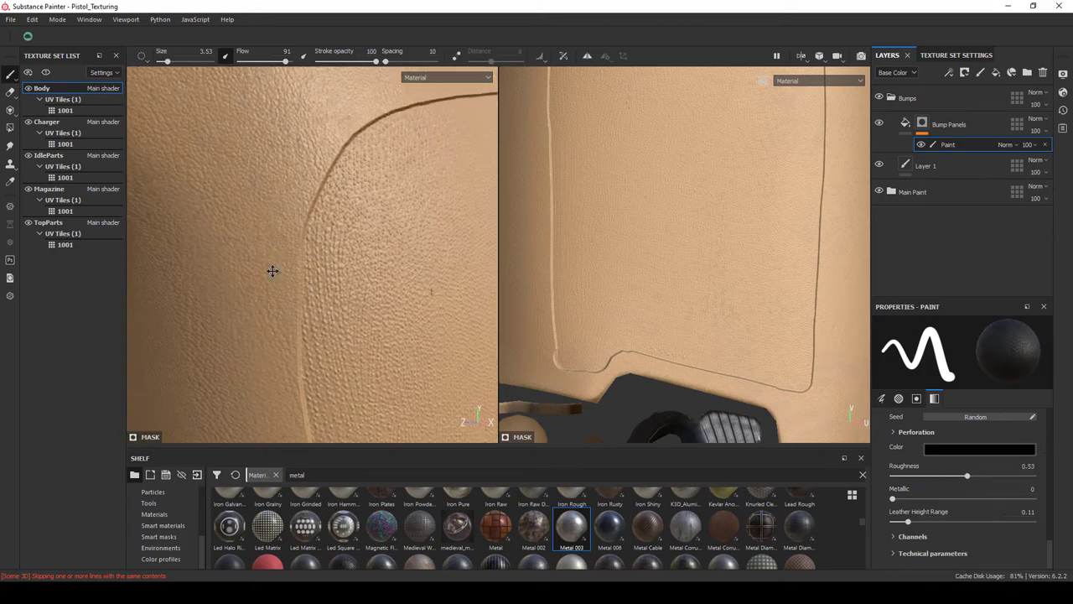
pyautogui.scroll(3)
pyautogui.scroll(-3)
pyautogui.scroll(3)
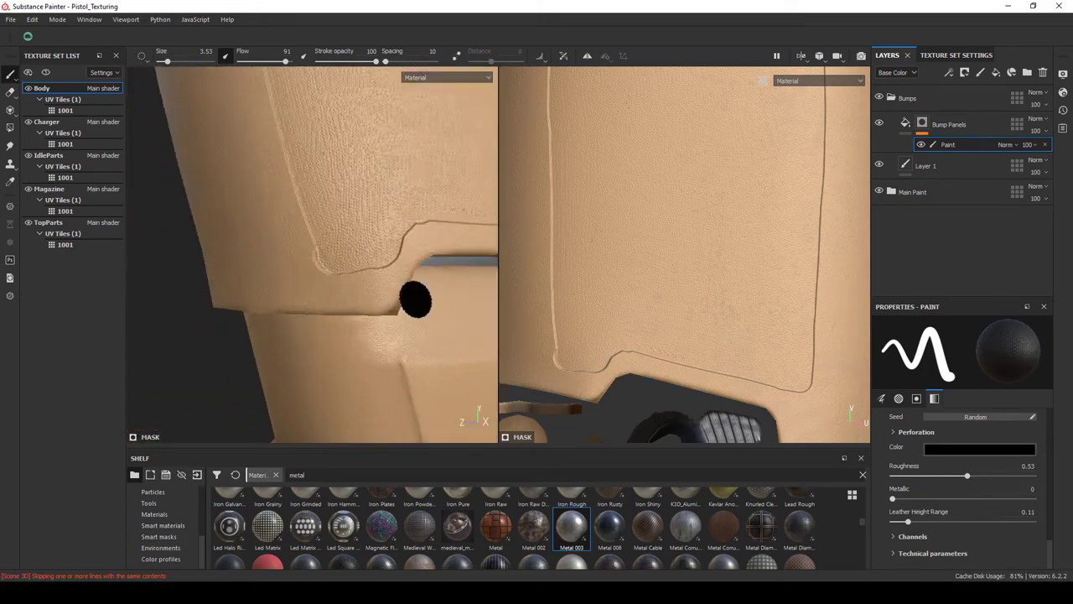
pyautogui.scroll(3)
pyautogui.press('x')
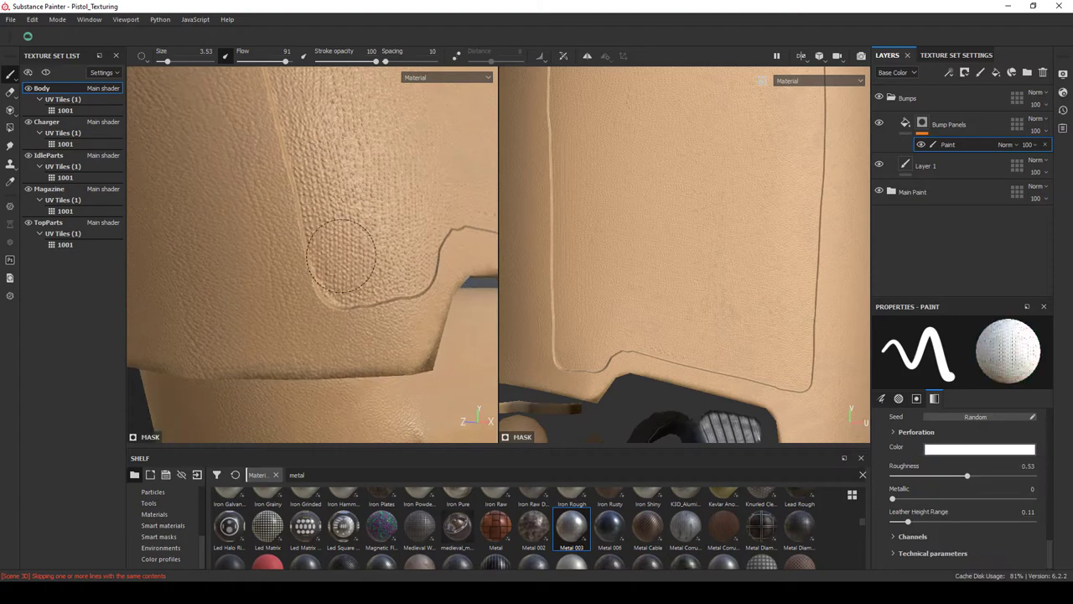
pyautogui.scroll(3)
pyautogui.moveTo(242, 315); pyautogui.dragTo(354, 216)
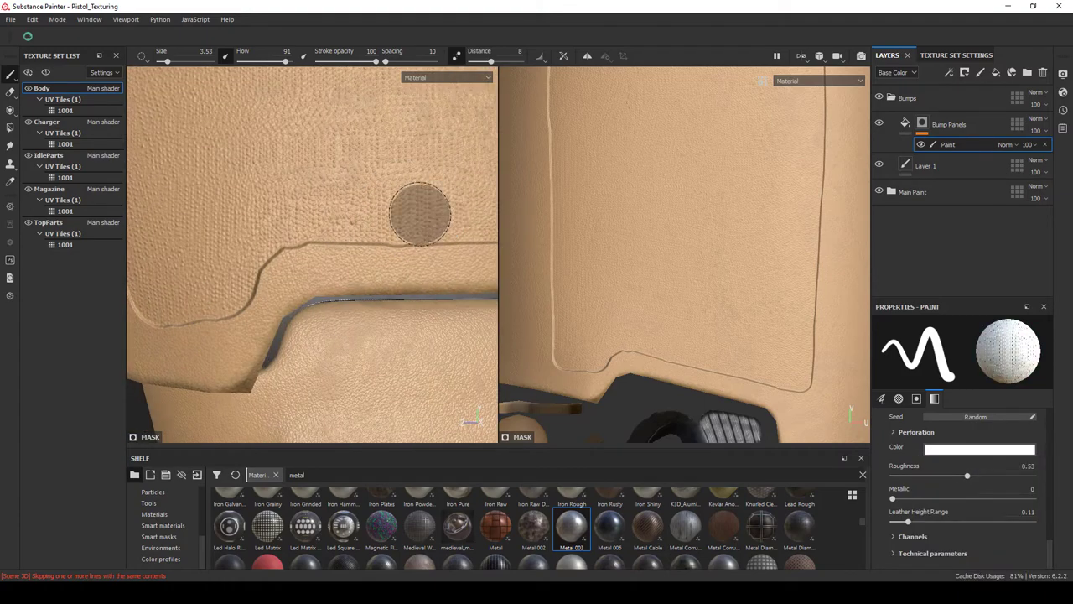
pyautogui.moveTo(439, 203); pyautogui.dragTo(299, 287)
# Swap to black, inspect the panel seam corners from several angles, and save the project.
pyautogui.press('x')
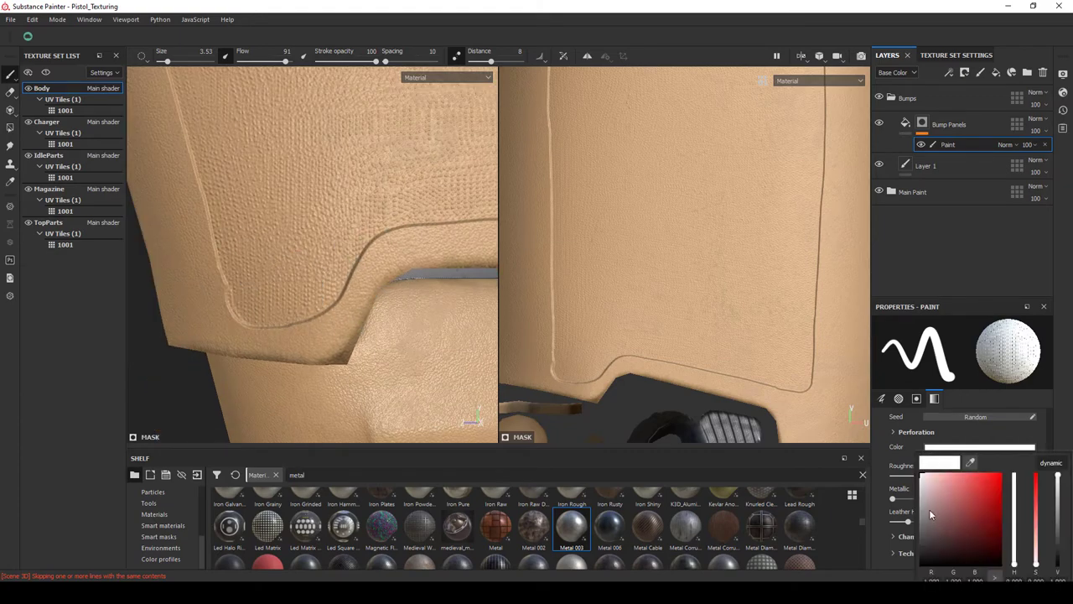
pyautogui.moveTo(220, 304); pyautogui.dragTo(216, 311)
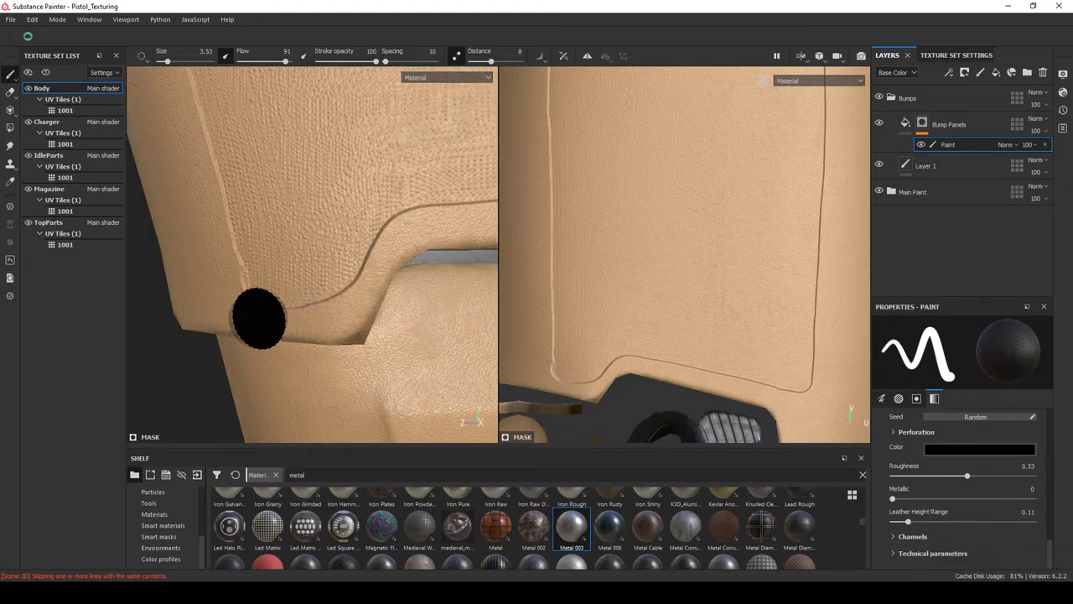
pyautogui.moveTo(359, 311); pyautogui.dragTo(311, 299)
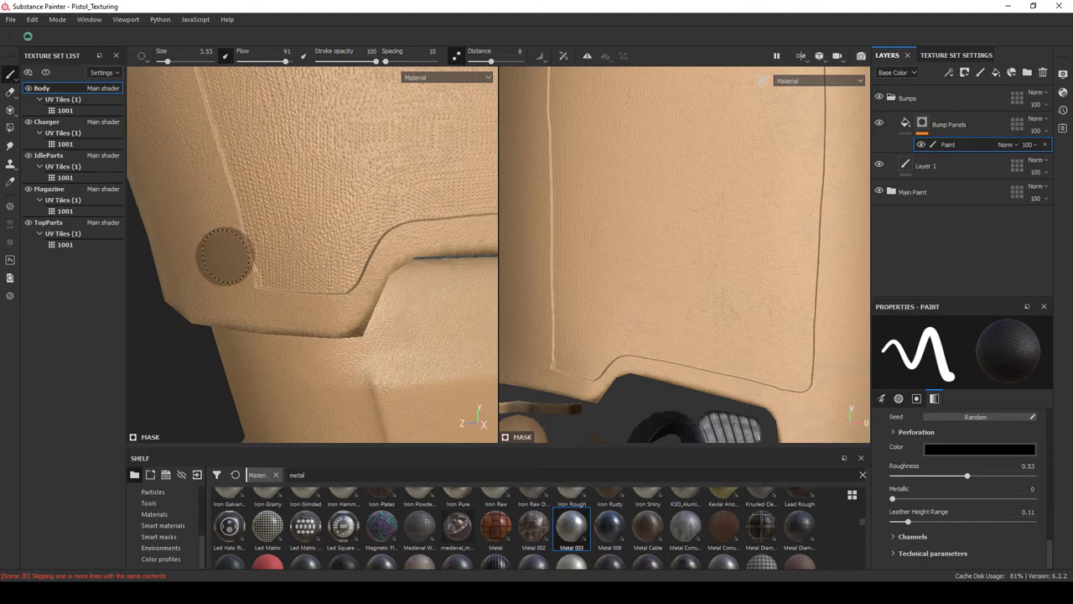
pyautogui.moveTo(255, 332); pyautogui.dragTo(296, 319)
pyautogui.moveTo(296, 320); pyautogui.dragTo(434, 240)
pyautogui.moveTo(182, 359); pyautogui.dragTo(259, 339)
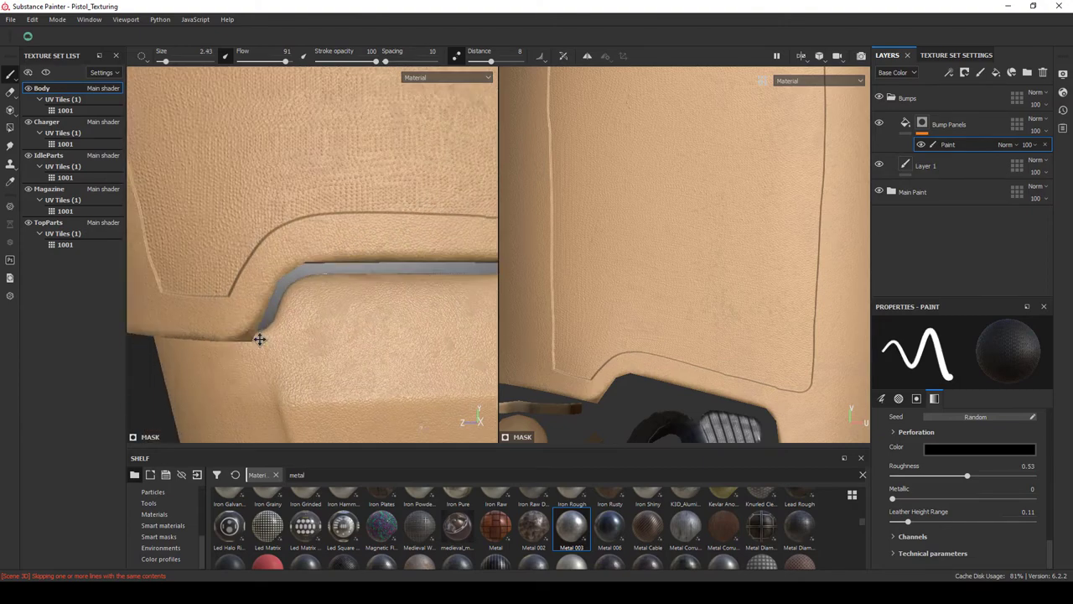
pyautogui.moveTo(259, 338); pyautogui.dragTo(259, 252)
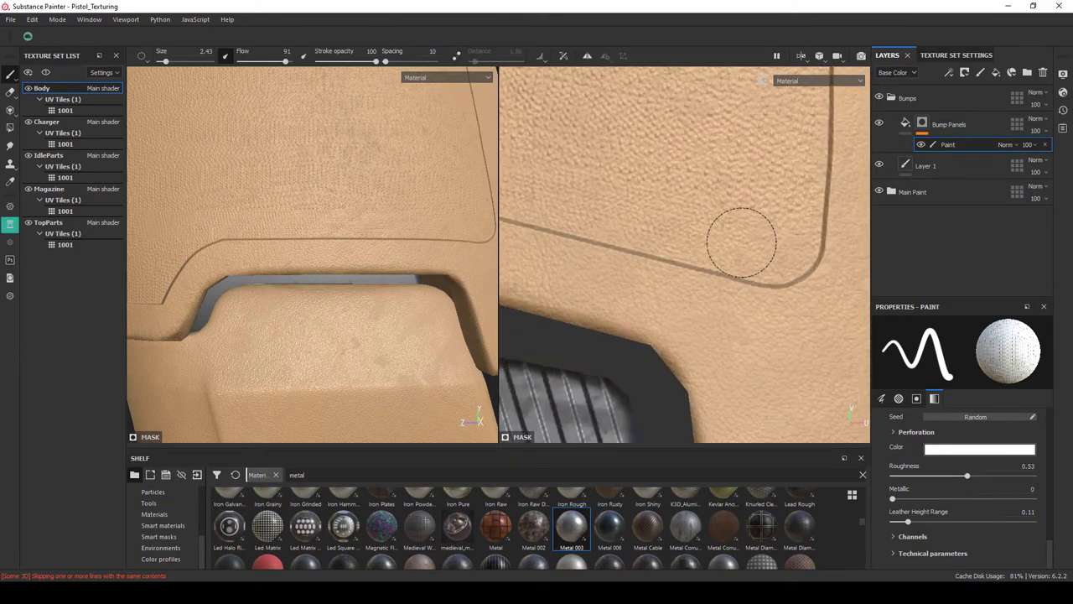
pyautogui.moveTo(742, 243); pyautogui.dragTo(826, 369)
pyautogui.hotkey('ctrl', 's')
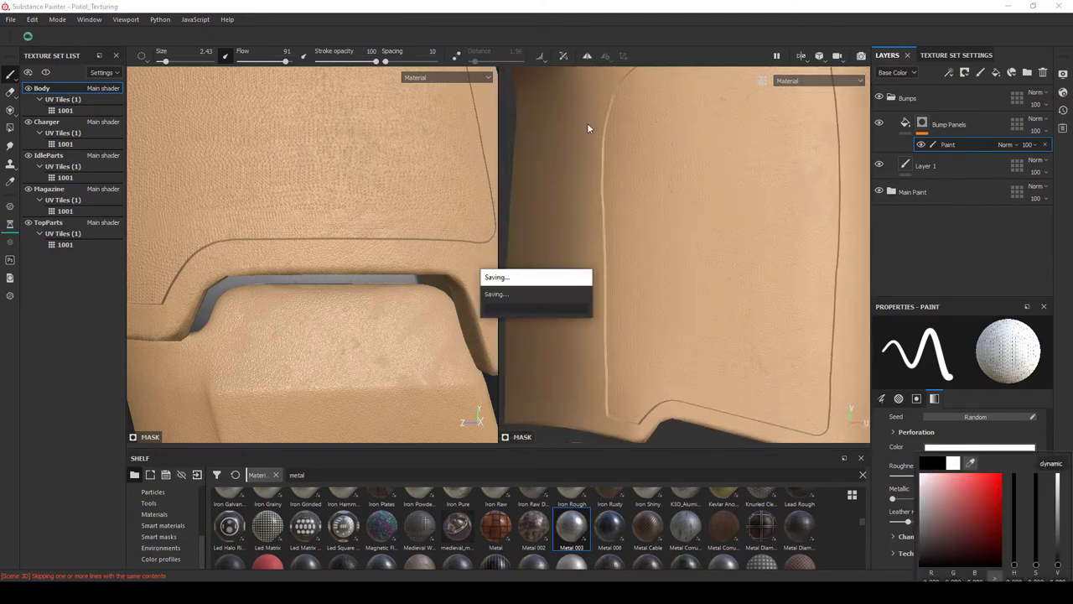
# Set the lazy-mouse distance to 15.
pyautogui.moveTo(537, 360); pyautogui.dragTo(293, 355)
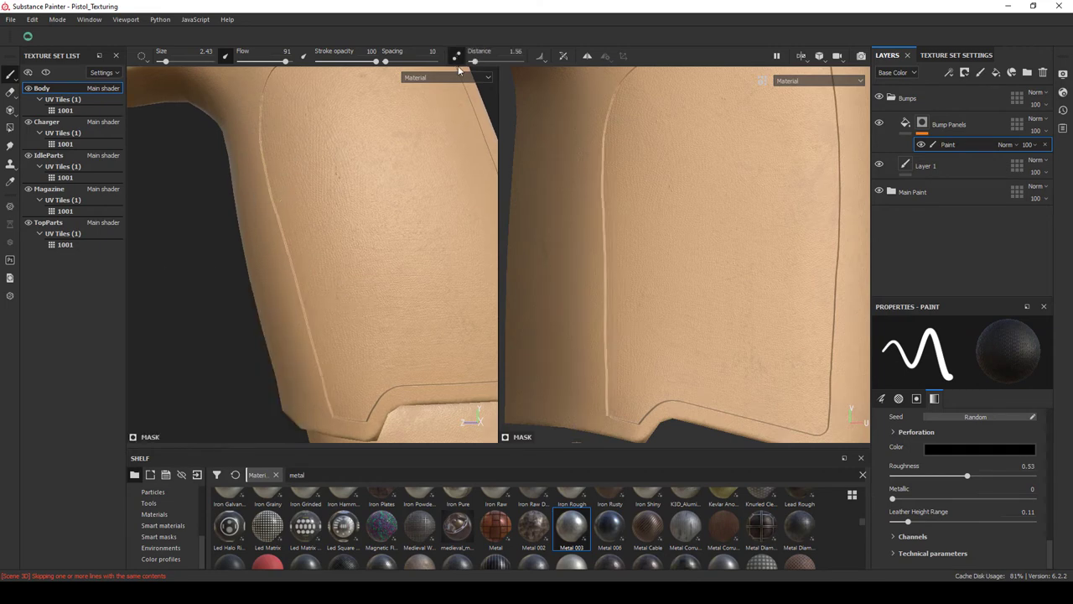
pyautogui.write('15')
pyautogui.press('Return')
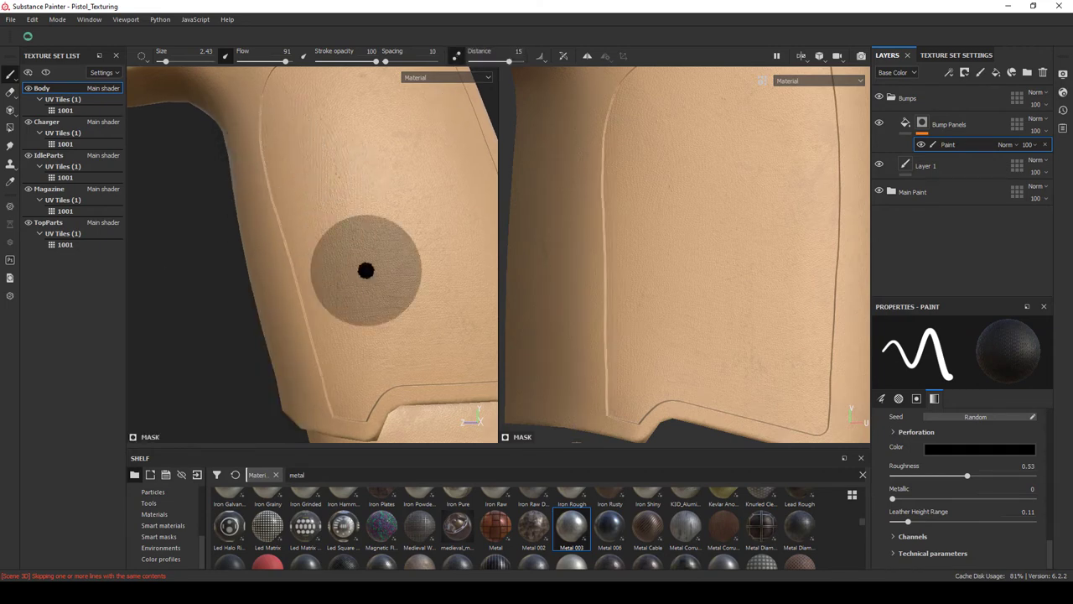
pyautogui.press('x')
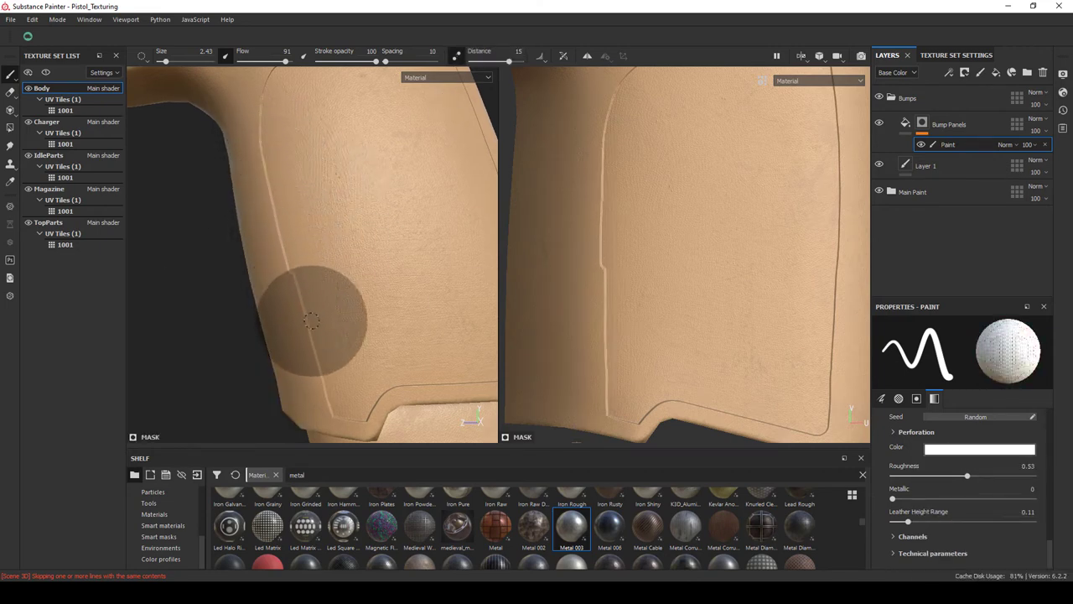
# Lower the lazy-mouse distance to 10, stamp a black test dot on the grip, and undo it.
pyautogui.moveTo(324, 408); pyautogui.dragTo(347, 276)
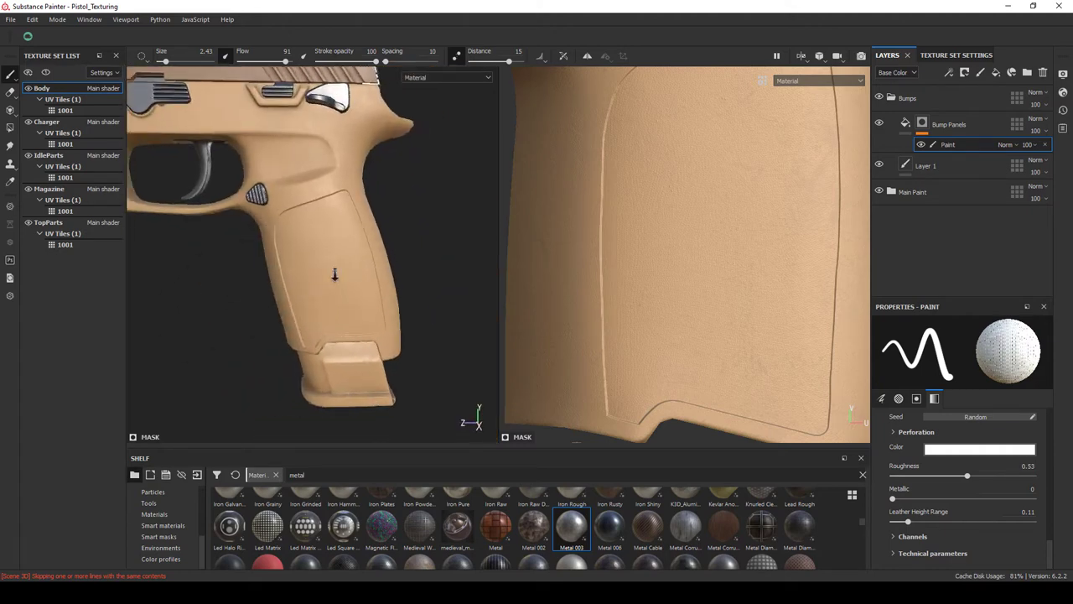
pyautogui.scroll(3)
pyautogui.click(980, 449)
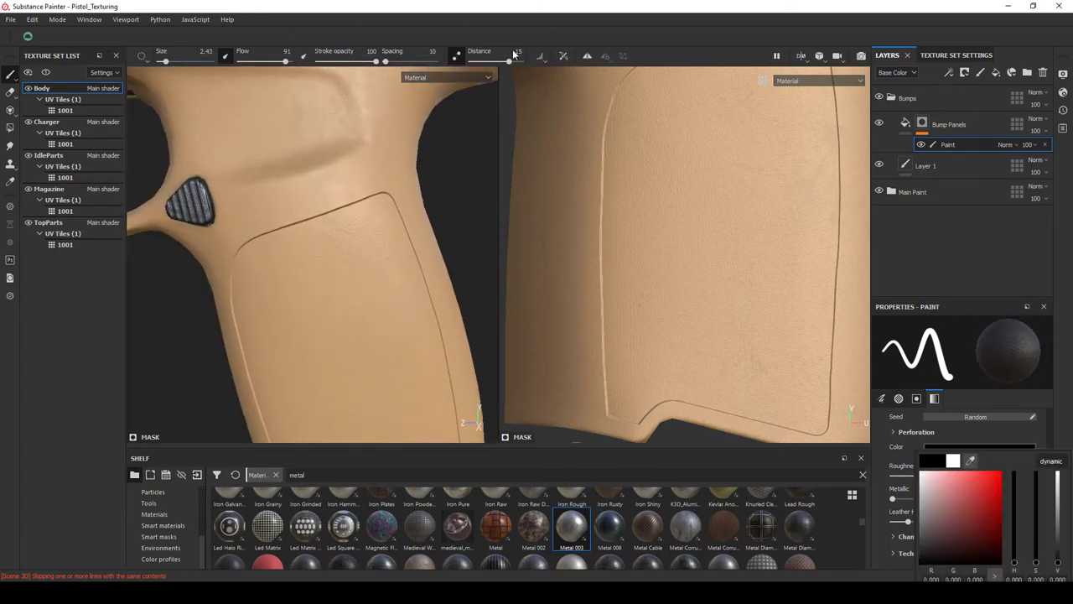
pyautogui.click(897, 579)
pyautogui.click(390, 267)
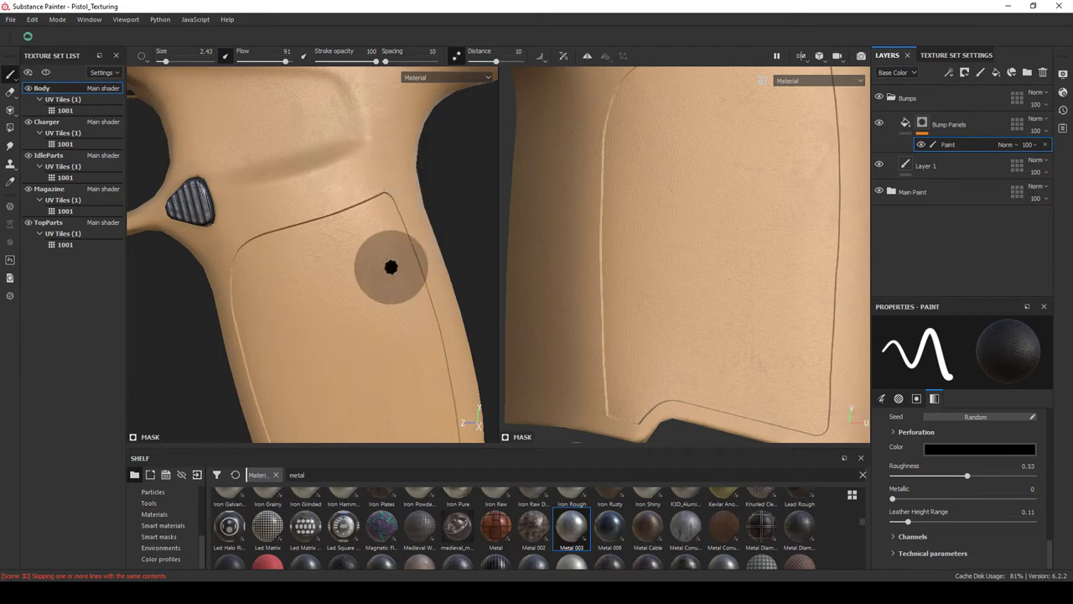
pyautogui.moveTo(390, 267); pyautogui.dragTo(307, 251)
pyautogui.scroll(3)
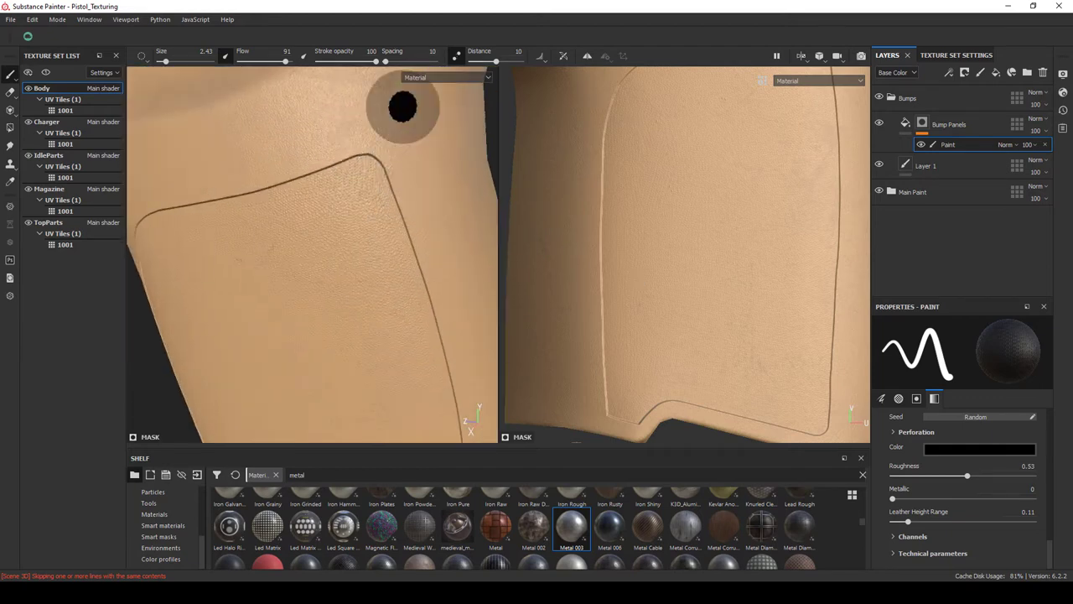
pyautogui.moveTo(390, 117); pyautogui.dragTo(559, 292)
pyautogui.hotkey('ctrl', 'z')
pyautogui.hotkey('ctrl', 'z')
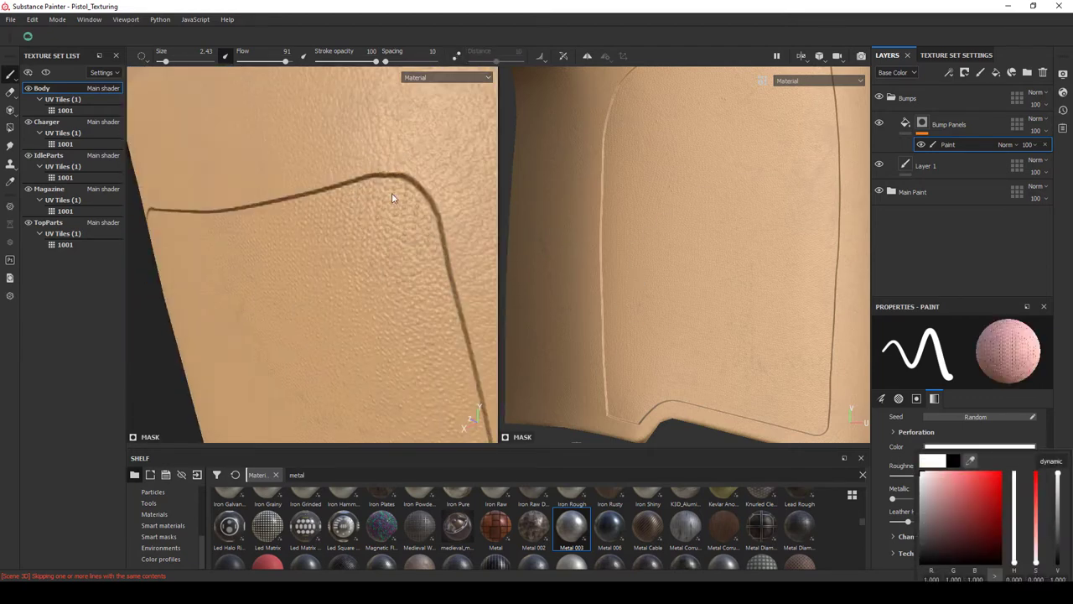
# Switch the paint colour to white in the colour chooser.
pyautogui.moveTo(408, 257); pyautogui.dragTo(288, 235)
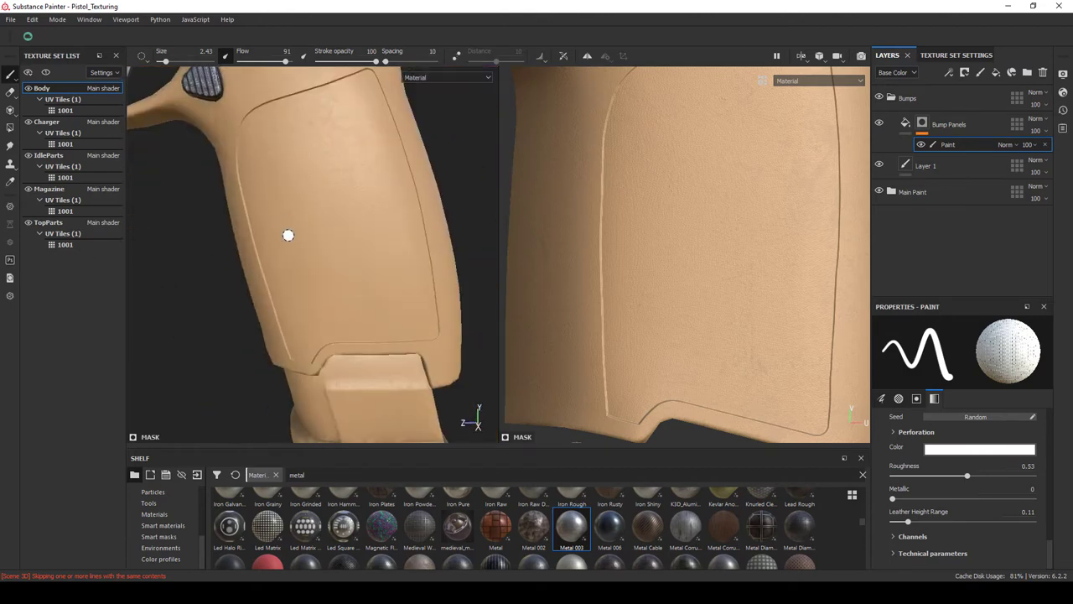
pyautogui.moveTo(335, 350); pyautogui.dragTo(426, 360)
pyautogui.click(988, 449)
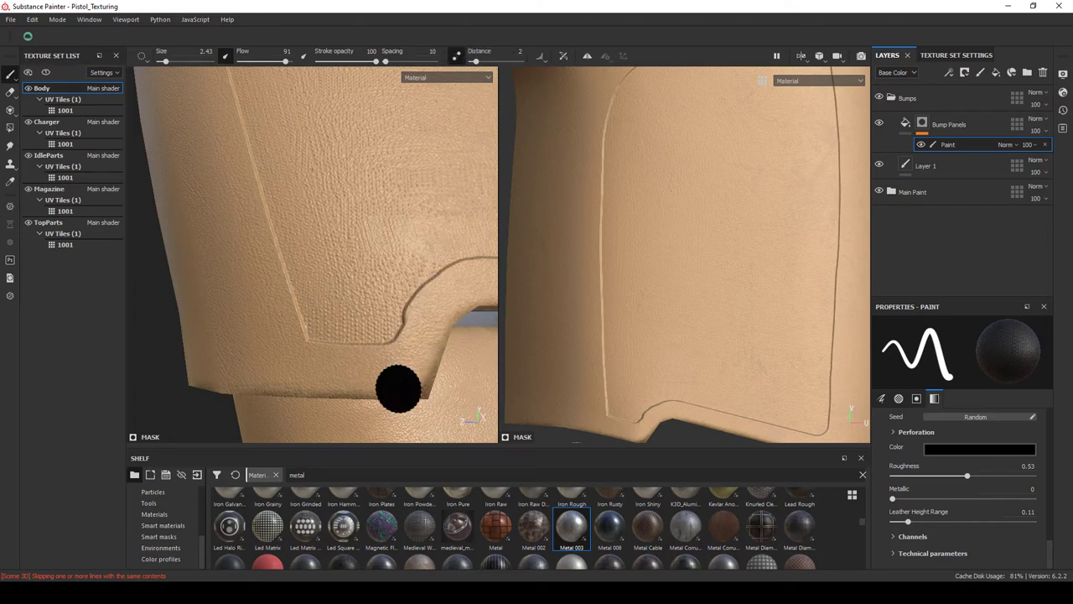
pyautogui.moveTo(451, 289); pyautogui.dragTo(278, 331)
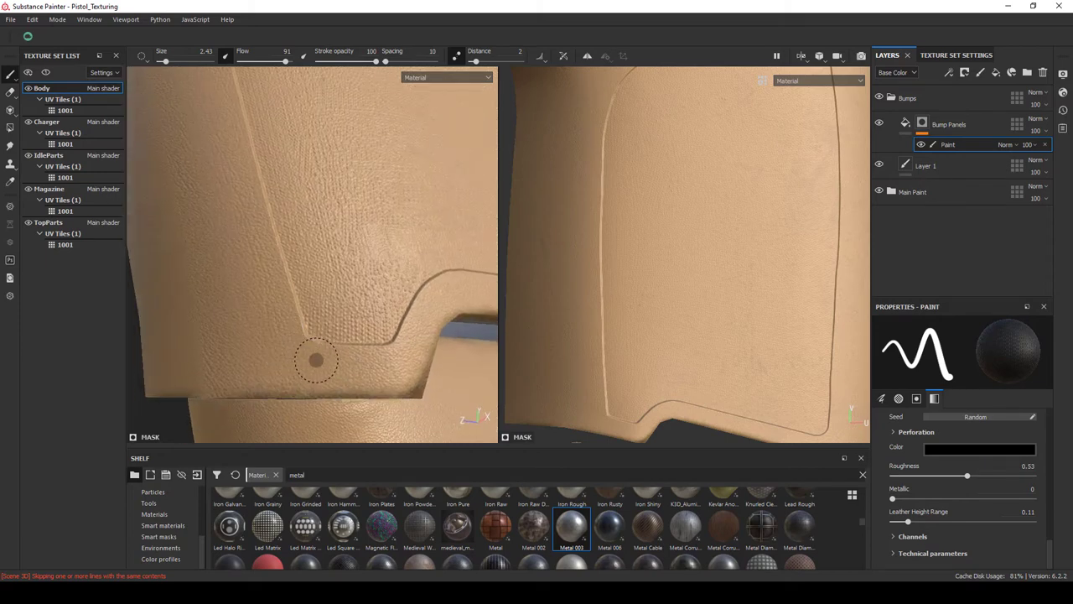
pyautogui.scroll(3)
pyautogui.click(979, 449)
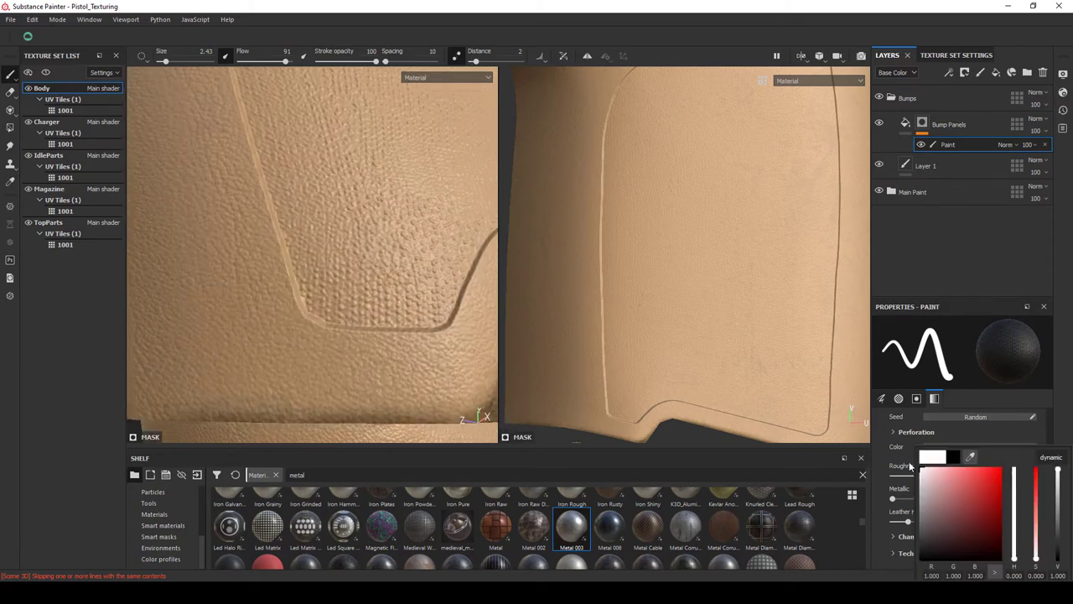
pyautogui.click(916, 450)
# Switch the paint colour back to black with lazy-mouse smoothing enabled at distance 10.
pyautogui.scroll(-3)
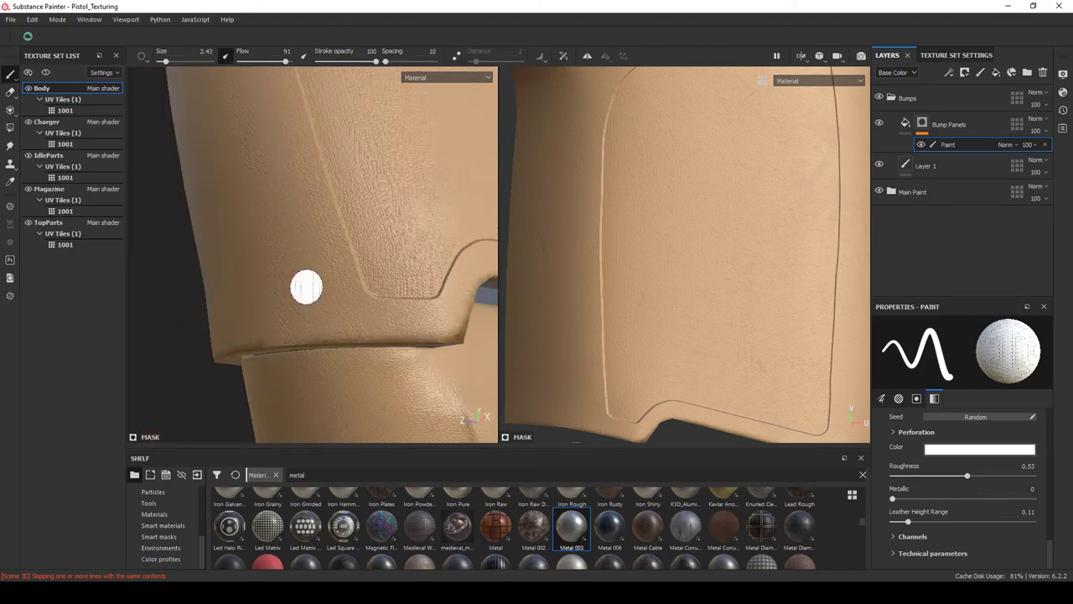
pyautogui.scroll(-3)
pyautogui.scroll(-3)
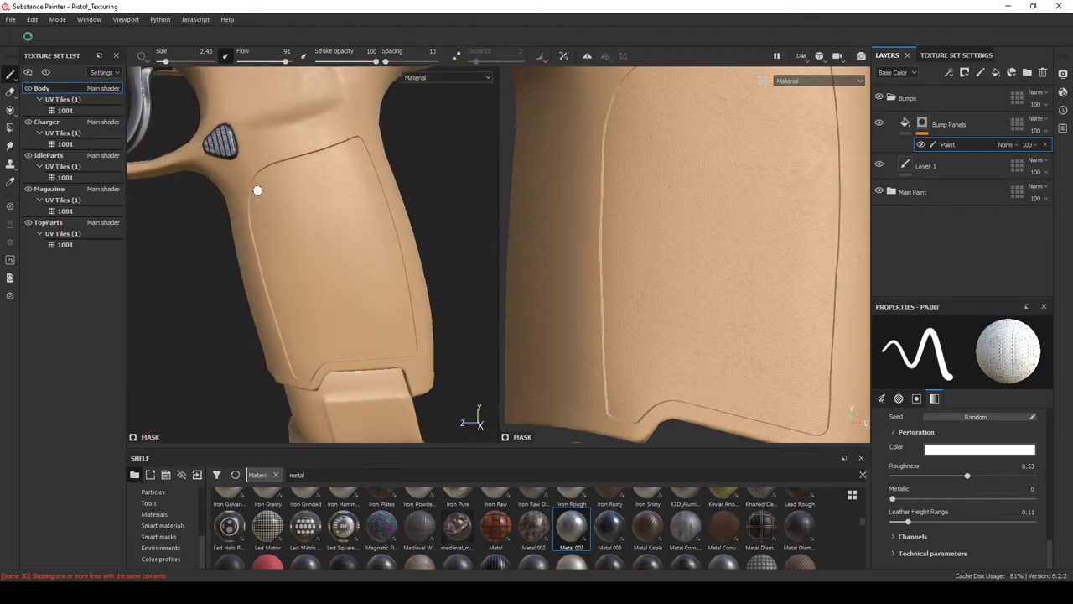
pyautogui.scroll(3)
pyautogui.scroll(3)
pyautogui.click(979, 450)
pyautogui.click(916, 451)
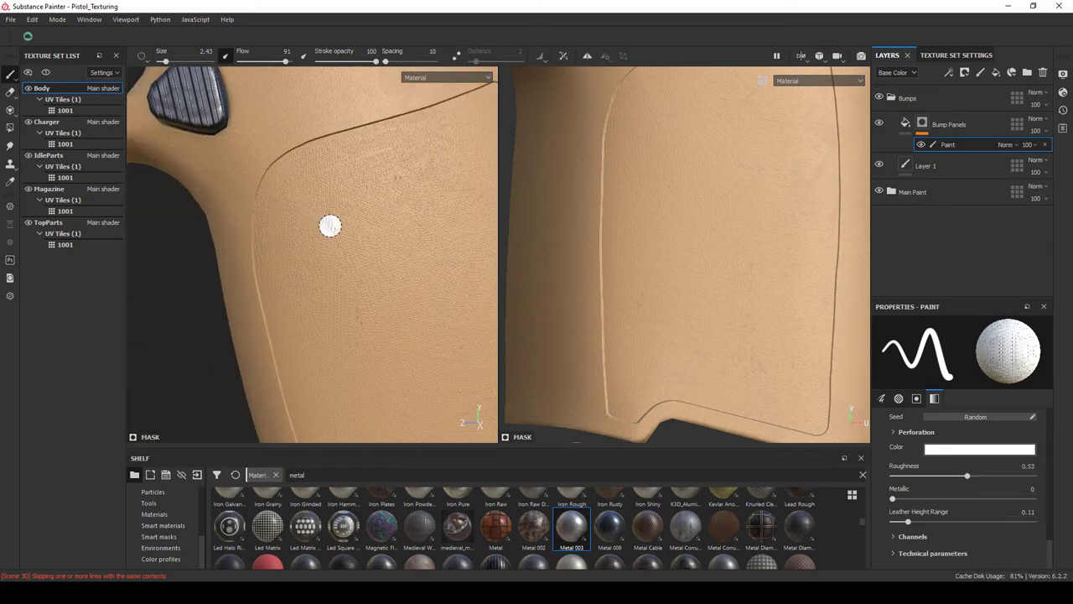
pyautogui.click(979, 450)
pyautogui.click(456, 55)
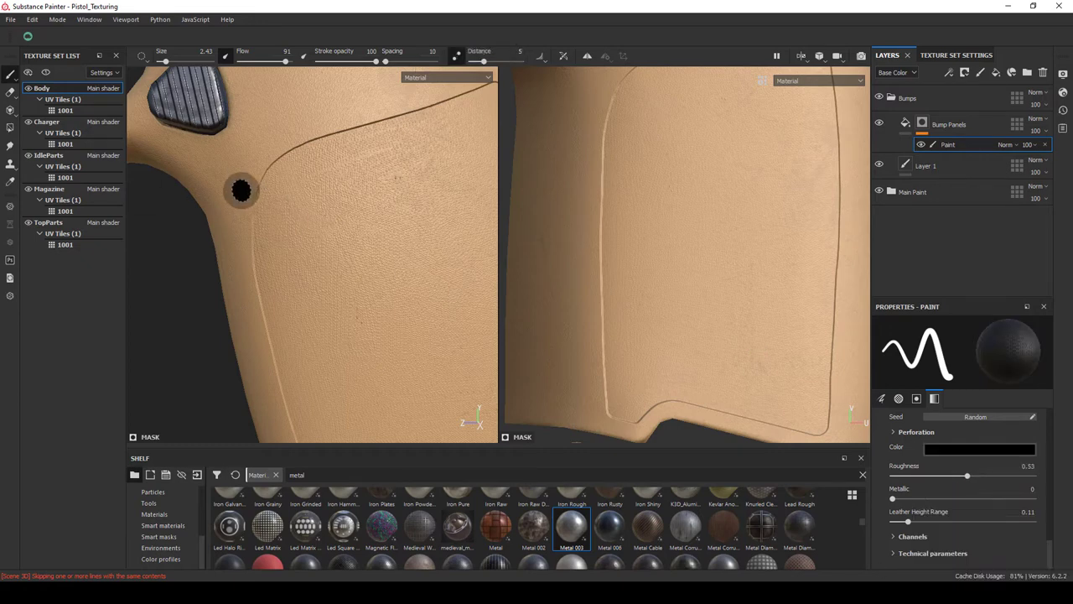
pyautogui.moveTo(338, 120); pyautogui.dragTo(361, 139)
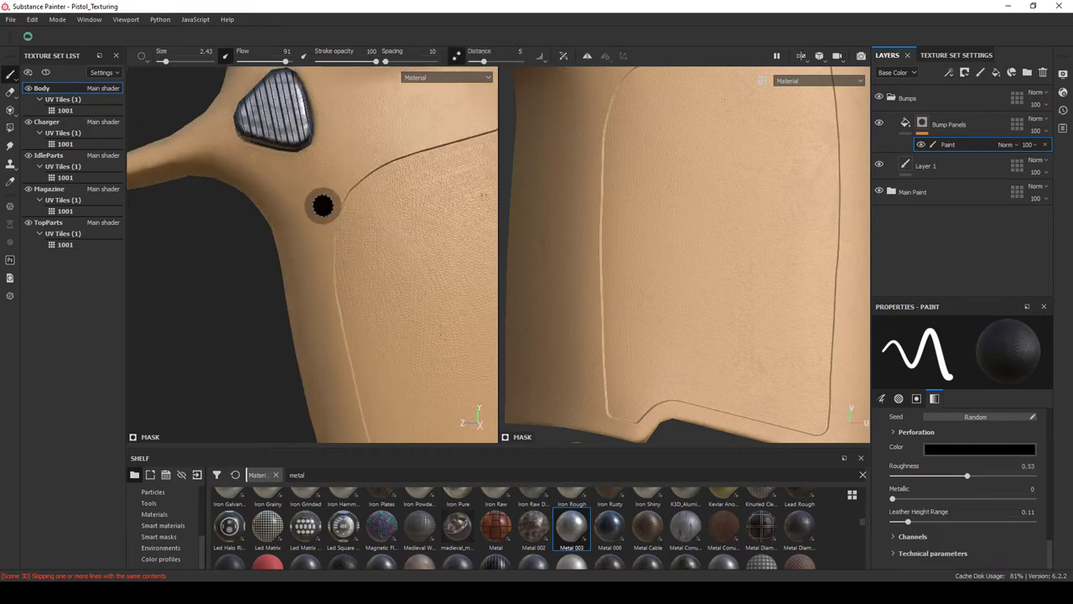
pyautogui.scroll(3)
pyautogui.scroll(-3)
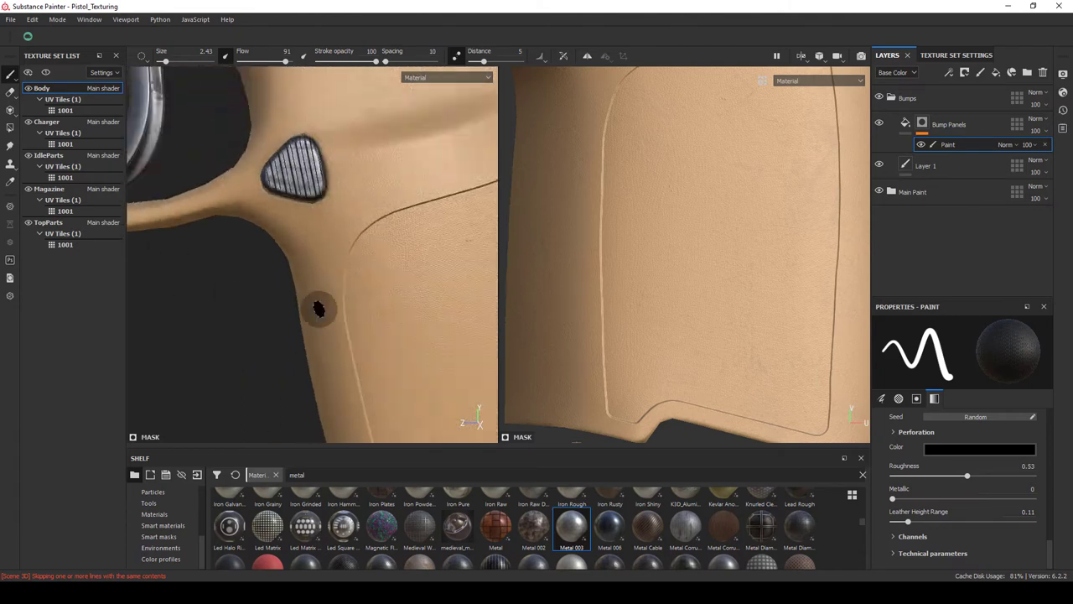
pyautogui.moveTo(335, 312); pyautogui.dragTo(288, 242)
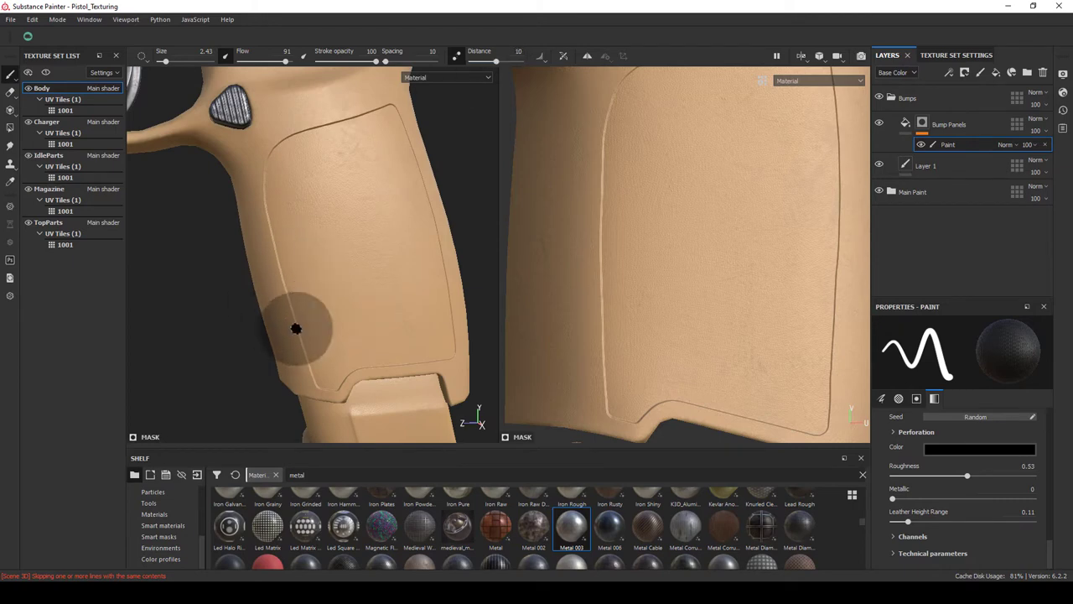
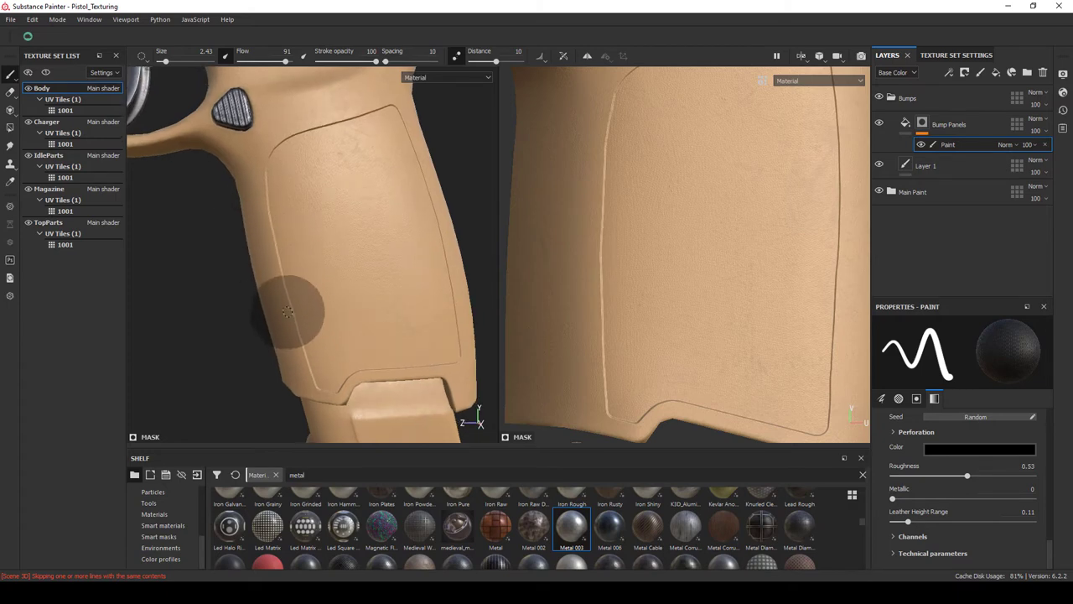
# Set Lazy Mouse distance to 2 and paint a black stroke down the grip panel's left seam.
pyautogui.scroll(3)
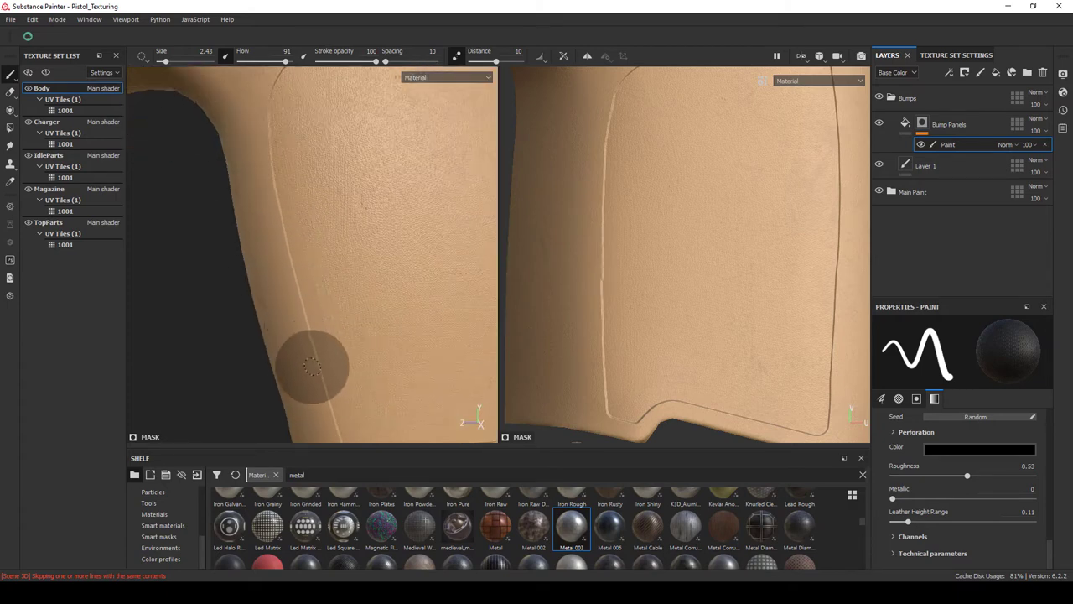
pyautogui.scroll(-3)
pyautogui.moveTo(246, 233); pyautogui.dragTo(469, 412)
pyautogui.scroll(3)
pyautogui.moveTo(579, 290); pyautogui.dragTo(663, 254)
pyautogui.scroll(3)
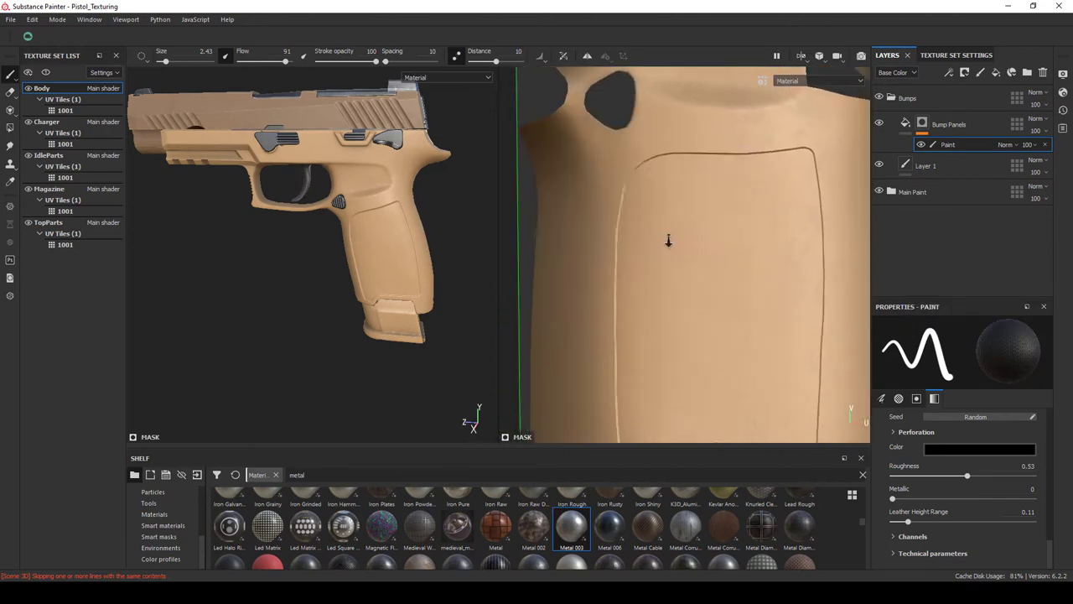
pyautogui.scroll(3)
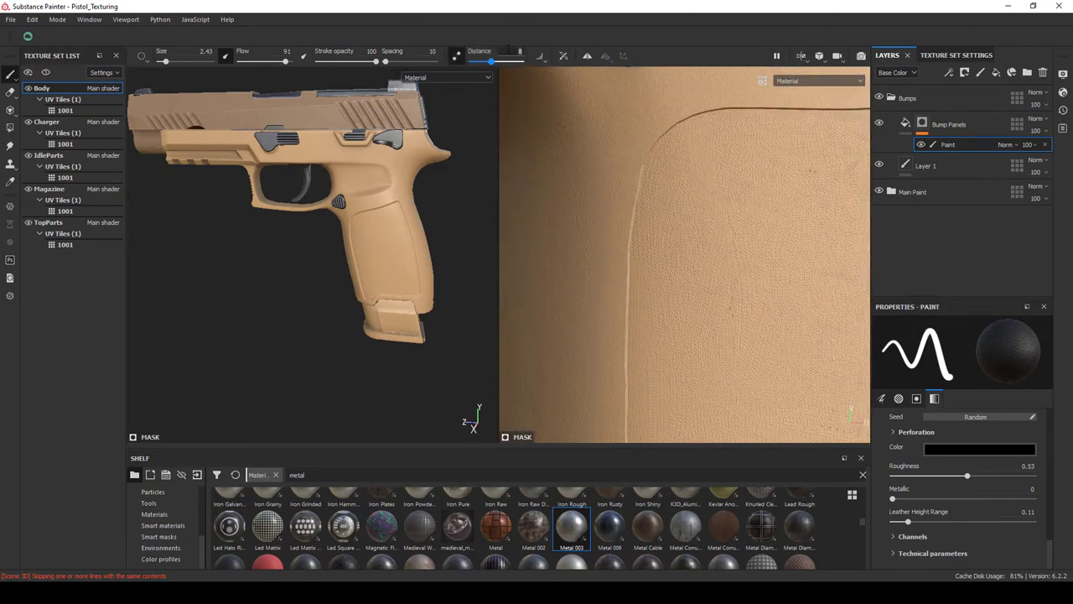
pyautogui.moveTo(492, 61); pyautogui.dragTo(476, 61)
pyautogui.moveTo(627, 168); pyautogui.dragTo(629, 384)
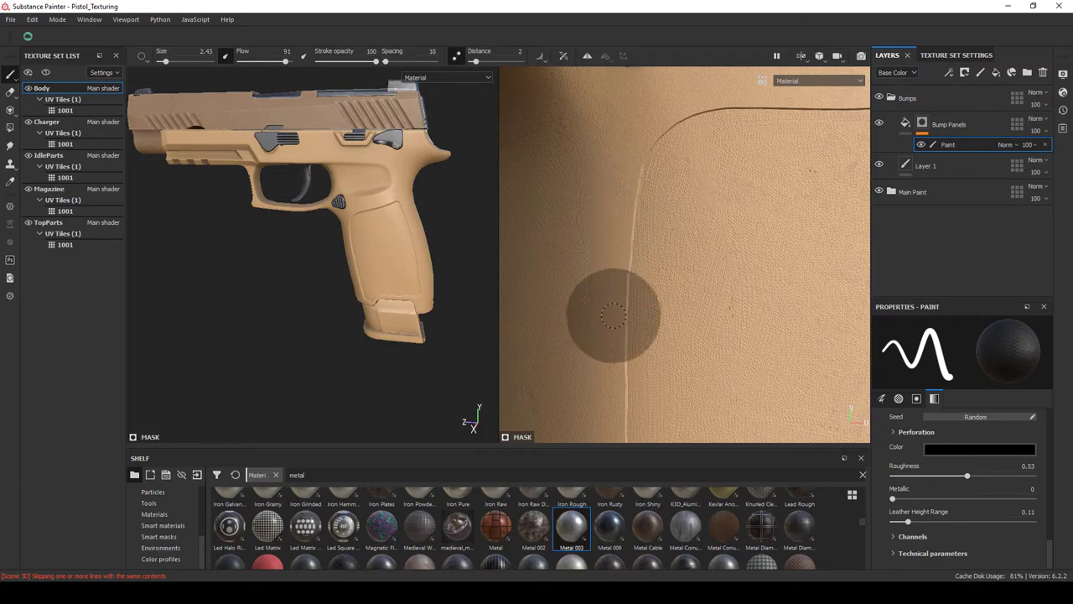
pyautogui.moveTo(637, 269); pyautogui.dragTo(609, 185)
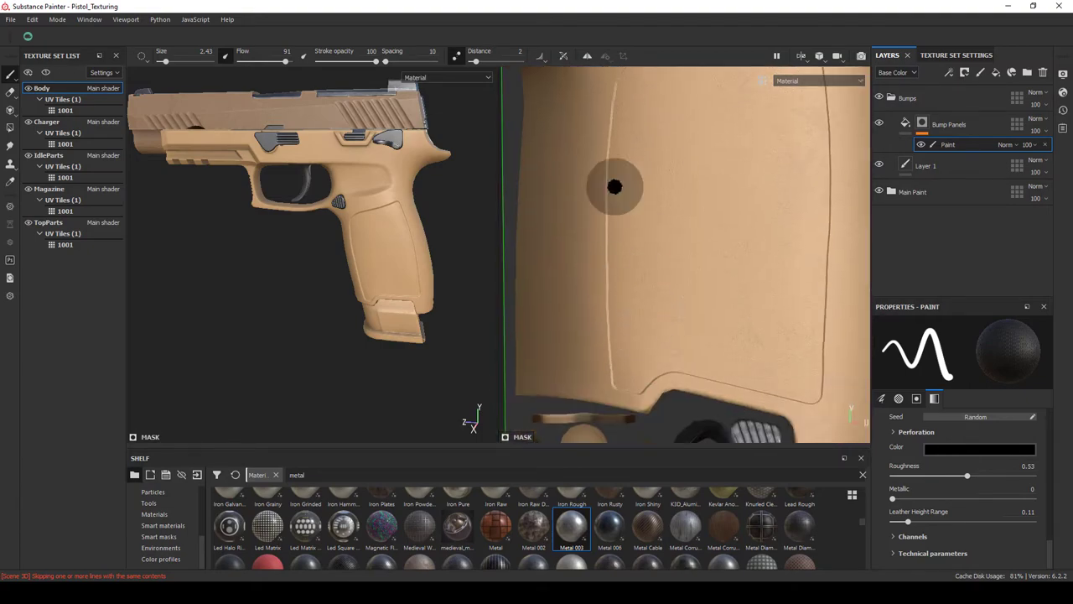
# Switch the mask paint colour to white and move on to the Bump Panels fill layer.
pyautogui.click(945, 450)
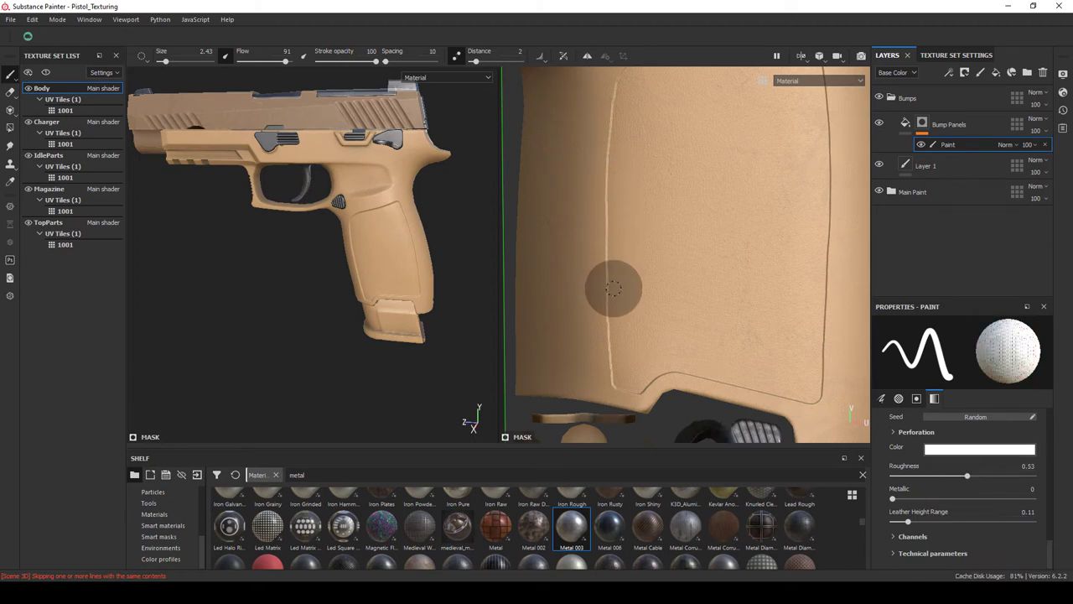
pyautogui.scroll(3)
pyautogui.scroll(3)
pyautogui.moveTo(429, 370); pyautogui.dragTo(470, 353)
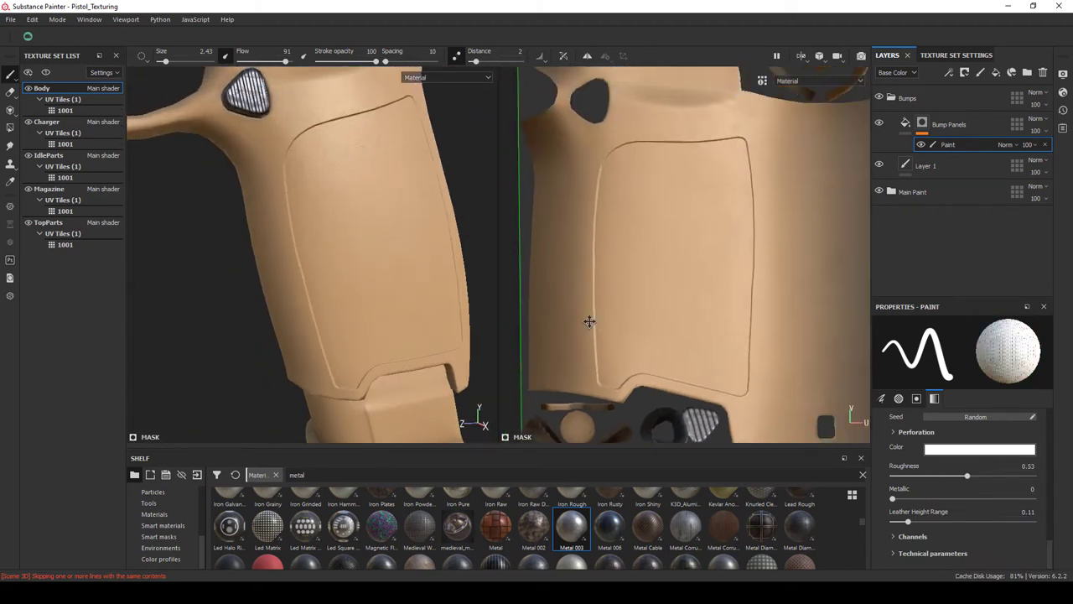
pyautogui.scroll(-3)
pyautogui.scroll(-3)
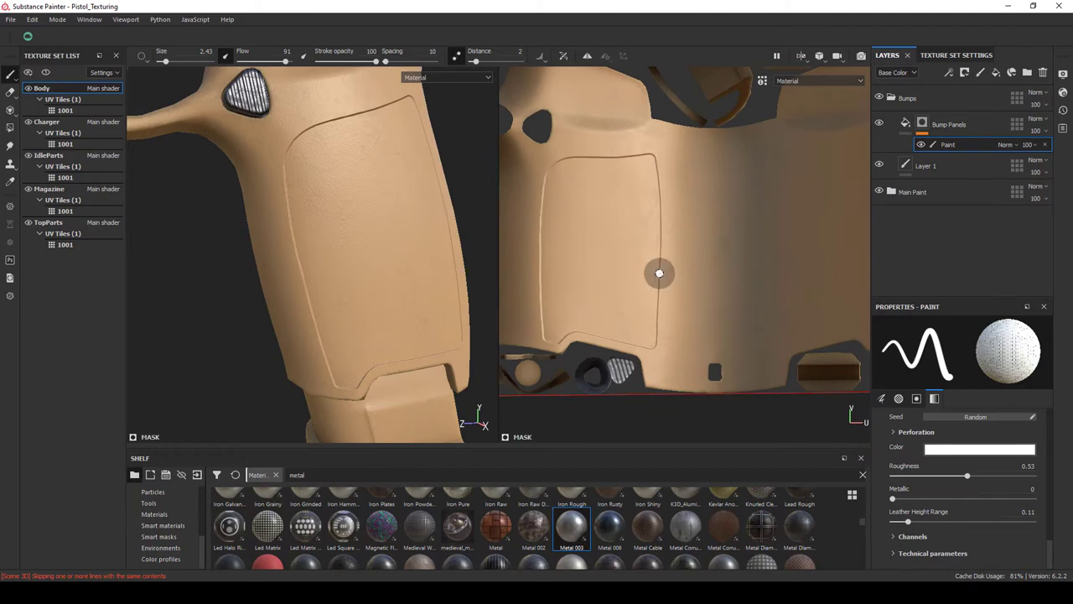
pyautogui.press('Delete')
# Enable Bump Panels' color channel, add a Paint effect to its mask, Lazy Mouse 5.56.
pyautogui.click(894, 396)
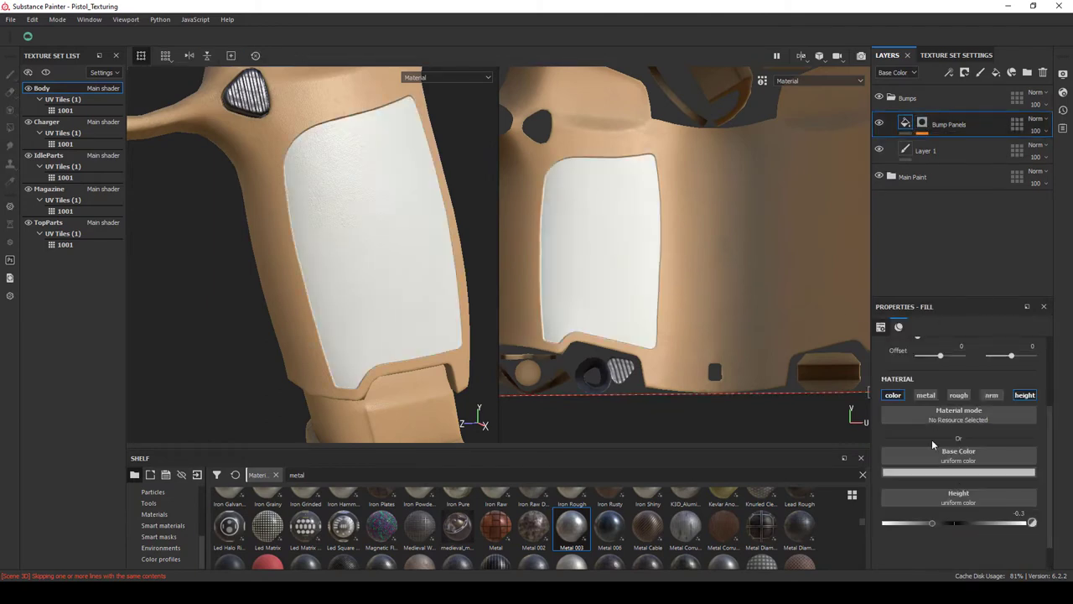
pyautogui.moveTo(470, 353); pyautogui.dragTo(444, 330)
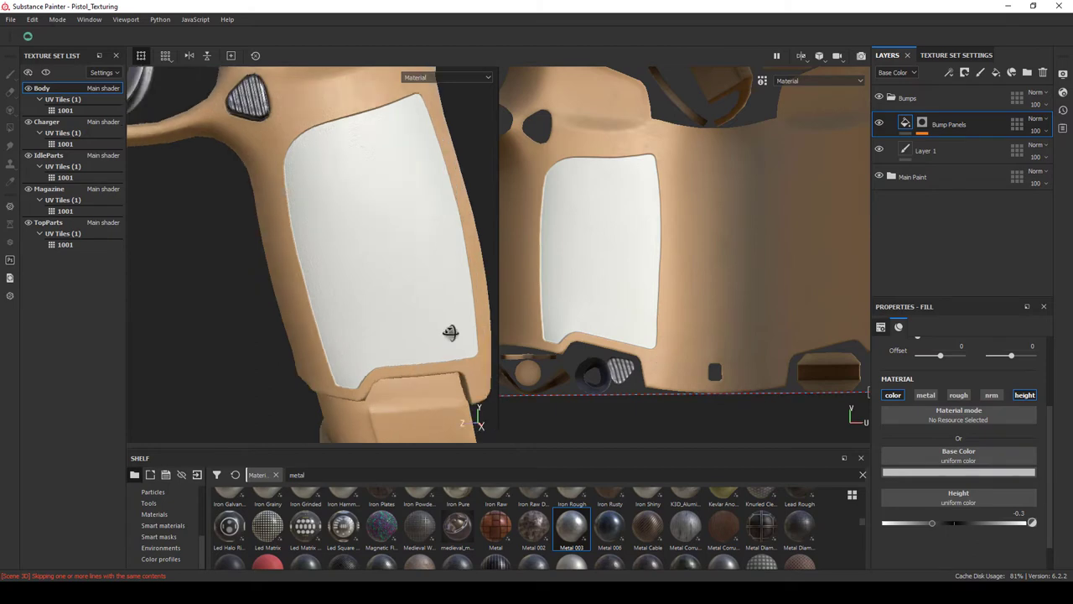
pyautogui.scroll(-3)
pyautogui.scroll(3)
pyautogui.press('1')
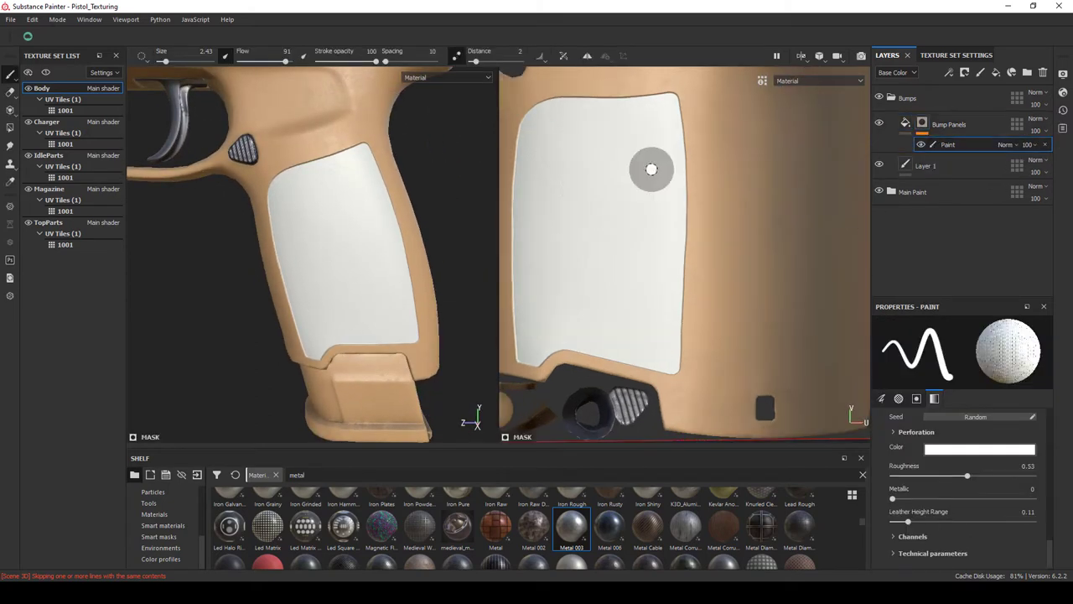
pyautogui.moveTo(482, 64); pyautogui.dragTo(485, 63)
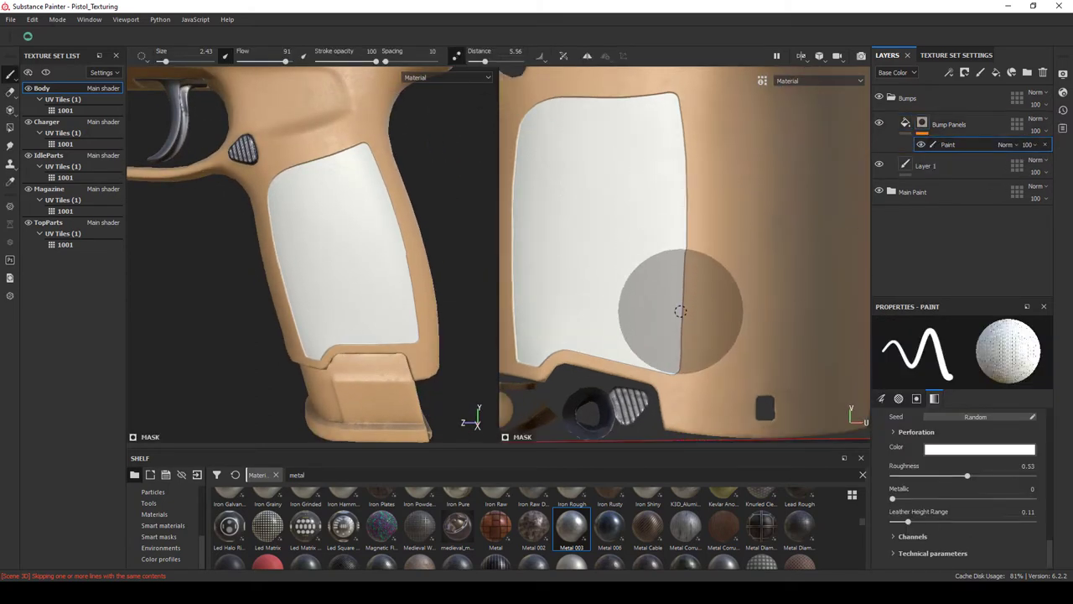
# Lower Lazy Mouse distance to 2.22 and repaint the grip panel's left edge in the mask.
pyautogui.moveTo(436, 319); pyautogui.dragTo(460, 305)
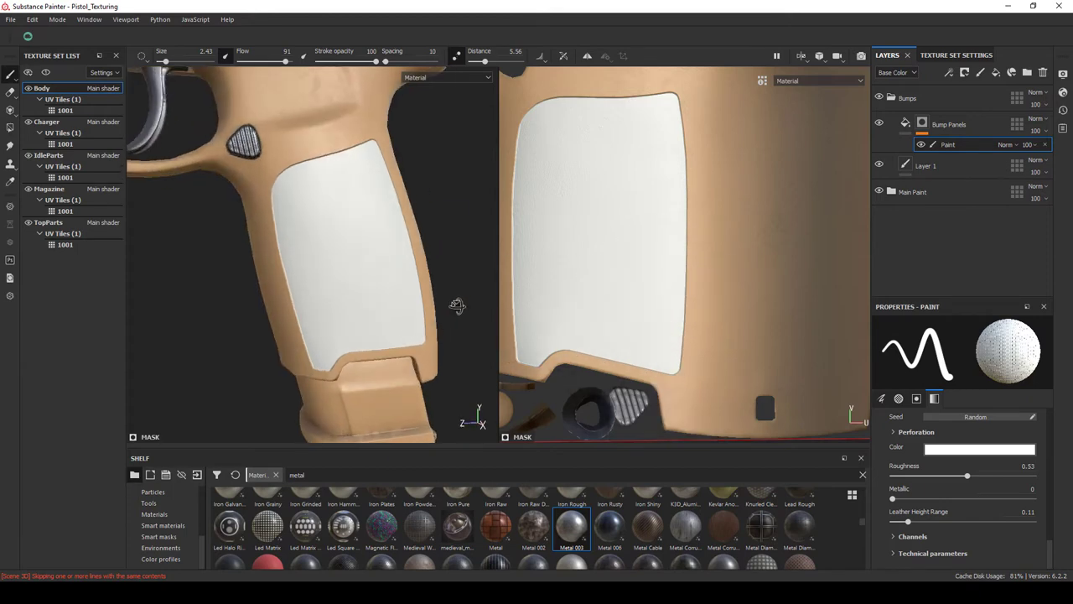
pyautogui.scroll(3)
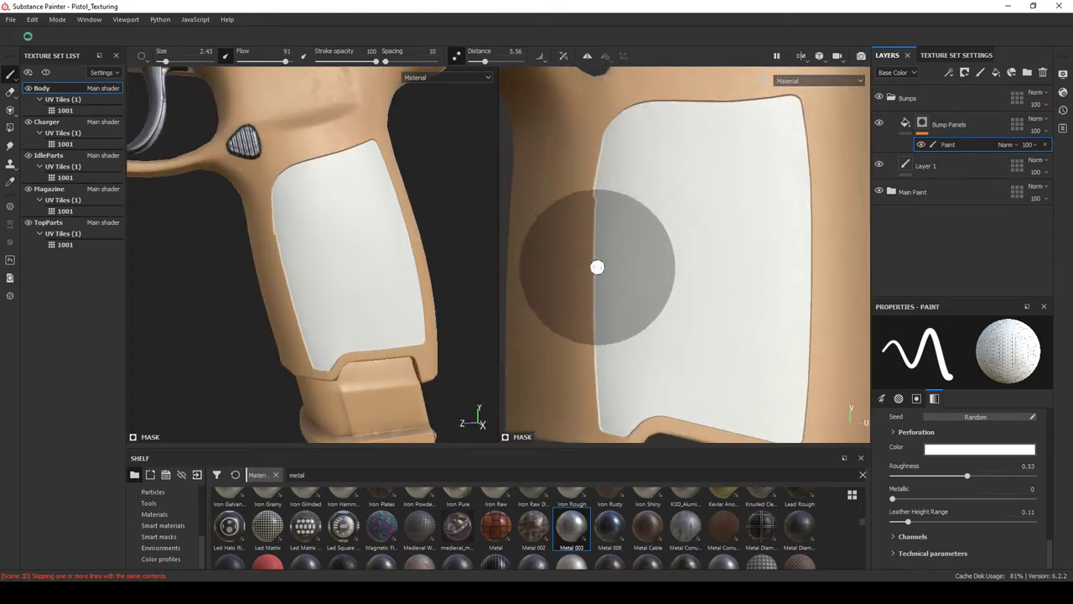
pyautogui.moveTo(596, 266); pyautogui.dragTo(614, 130)
pyautogui.moveTo(598, 173); pyautogui.dragTo(603, 232)
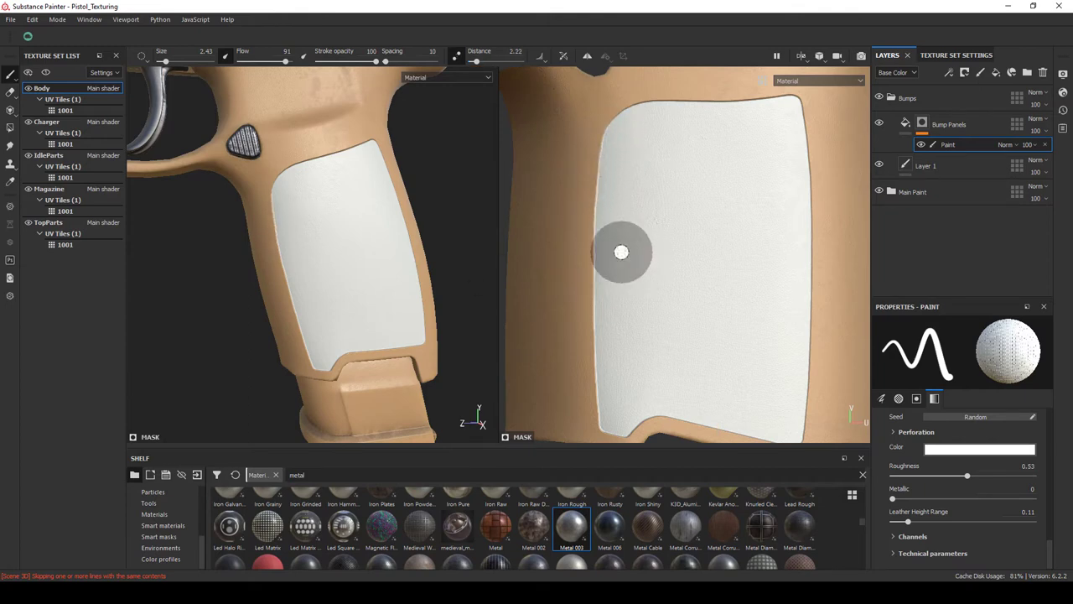
pyautogui.moveTo(378, 293); pyautogui.dragTo(427, 323)
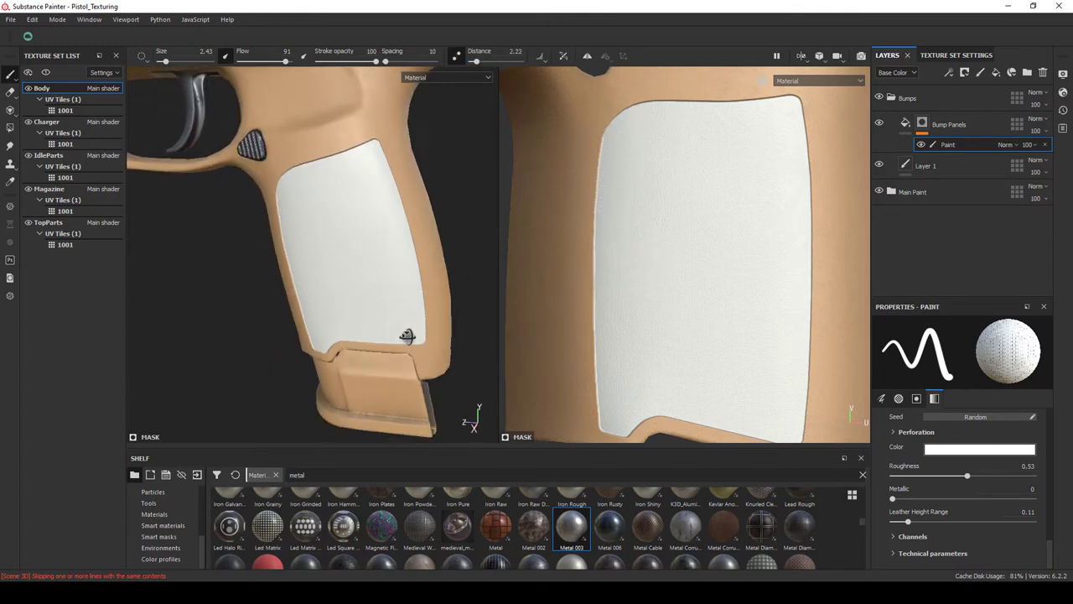
pyautogui.moveTo(603, 371); pyautogui.dragTo(625, 239)
pyautogui.moveTo(624, 239); pyautogui.dragTo(637, 402)
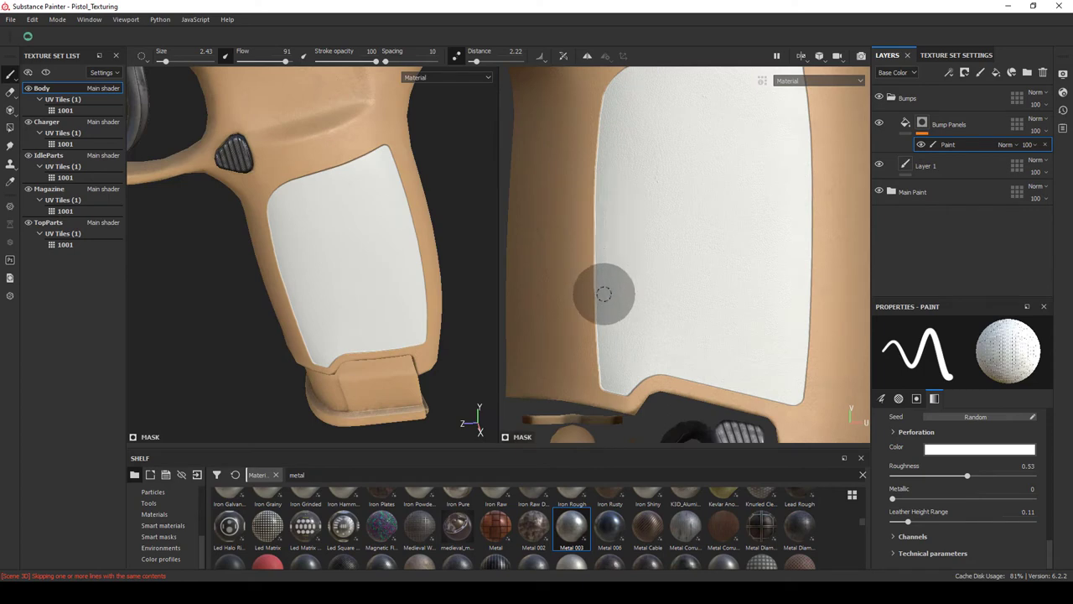
pyautogui.moveTo(369, 285); pyautogui.dragTo(626, 288)
pyautogui.scroll(-3)
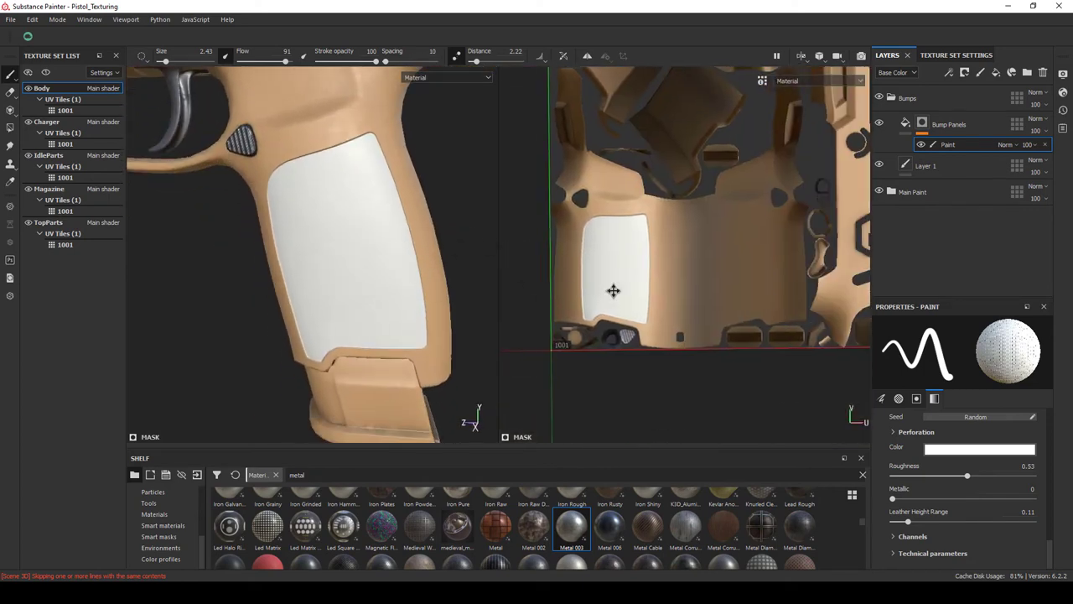
pyautogui.scroll(-3)
pyautogui.scroll(3)
pyautogui.scroll(3)
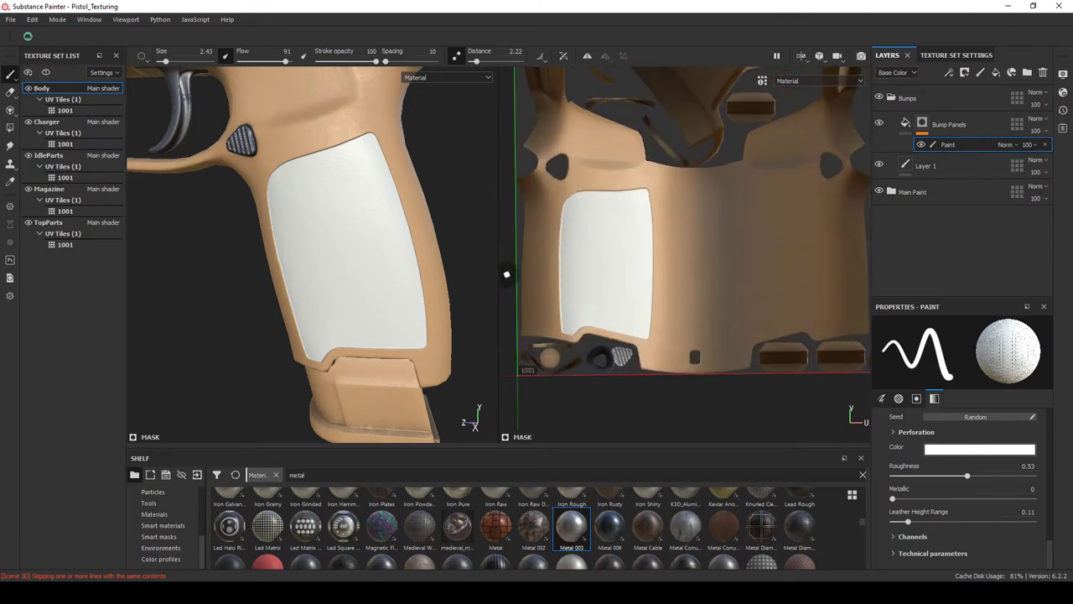
pyautogui.scroll(3)
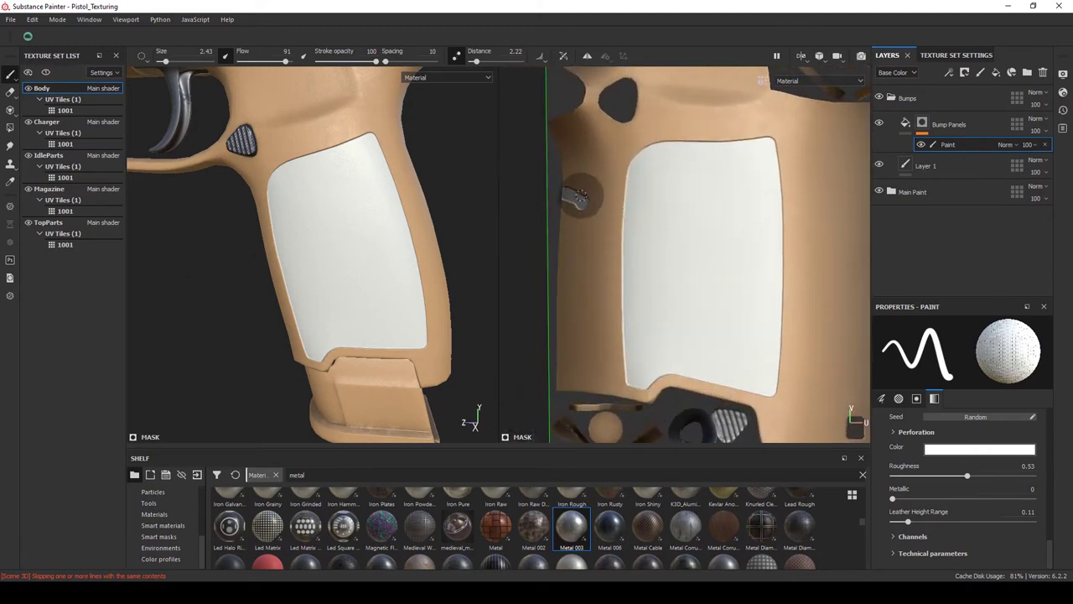
# Switch to black, enable Lazy Mouse at 3.5, and paint a seam strip down the grip.
pyautogui.moveTo(503, 226); pyautogui.dragTo(477, 67)
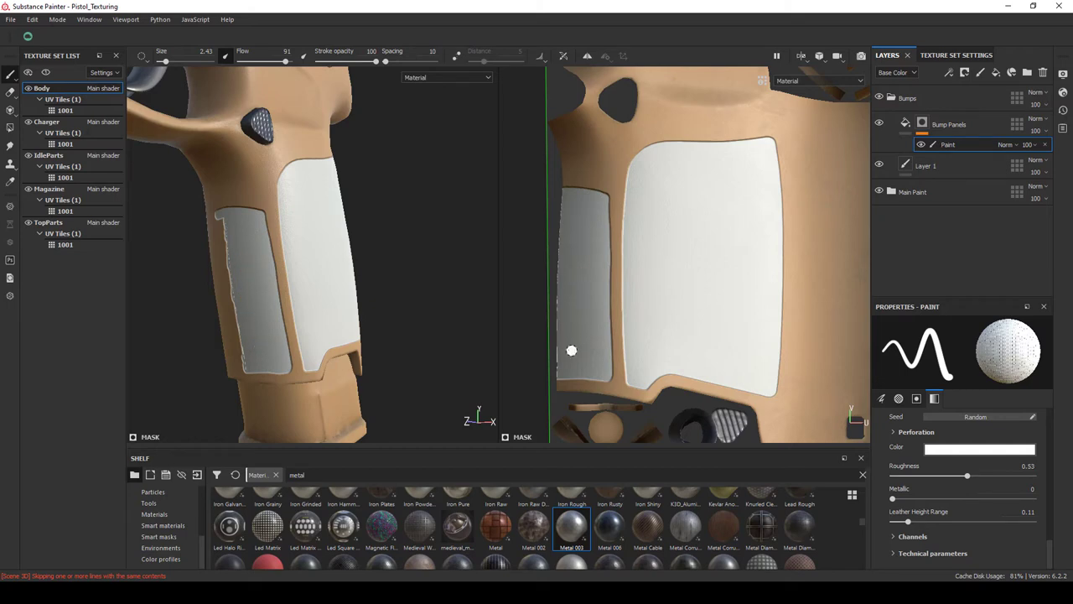
pyautogui.press('x')
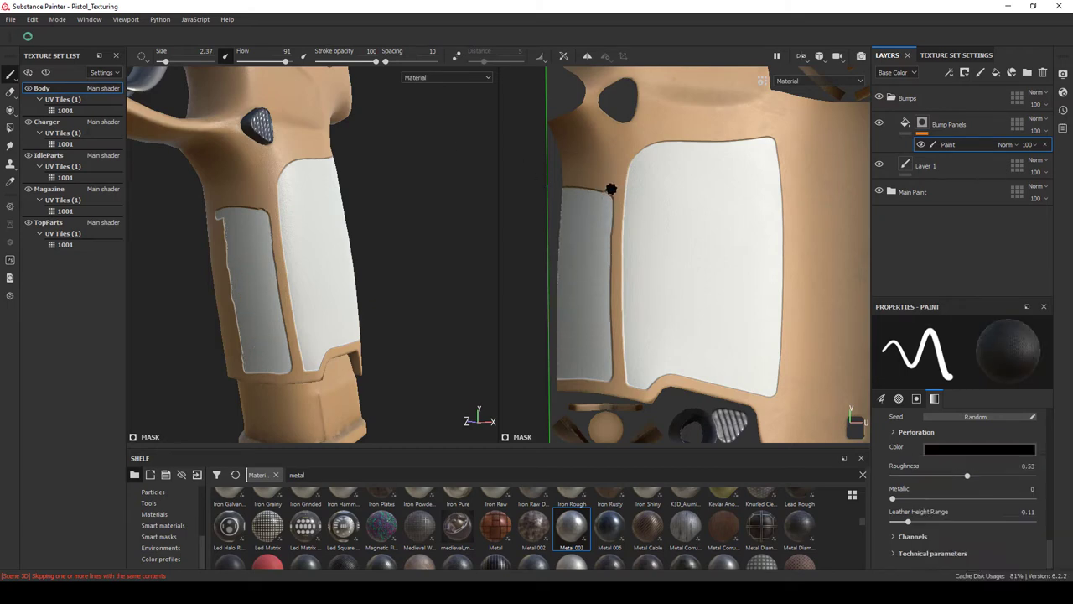
pyautogui.click(456, 57)
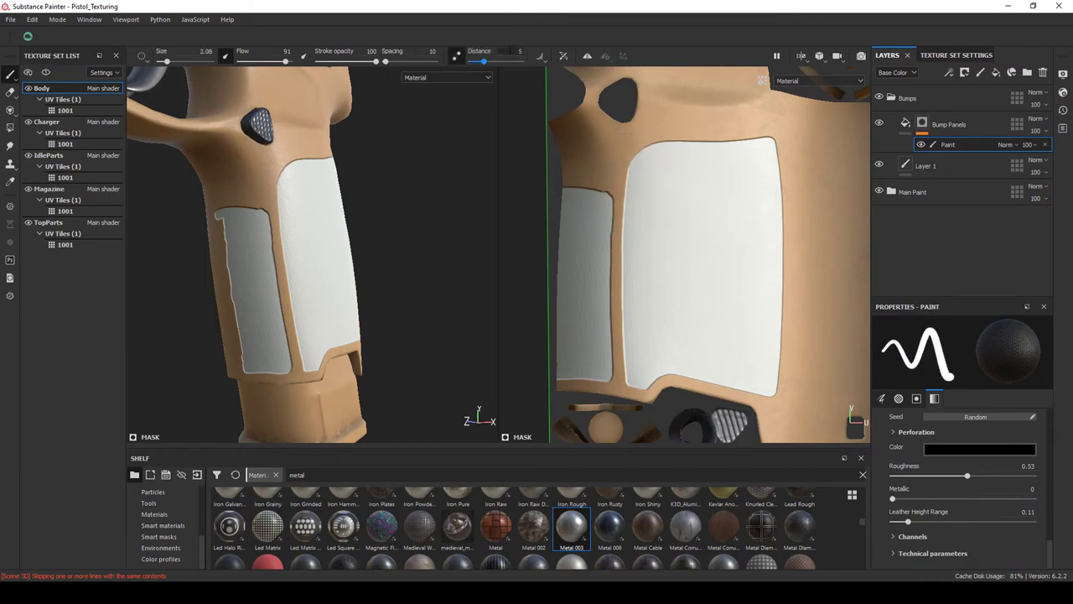
pyautogui.moveTo(508, 60); pyautogui.dragTo(513, 60)
pyautogui.moveTo(612, 210); pyautogui.dragTo(616, 359)
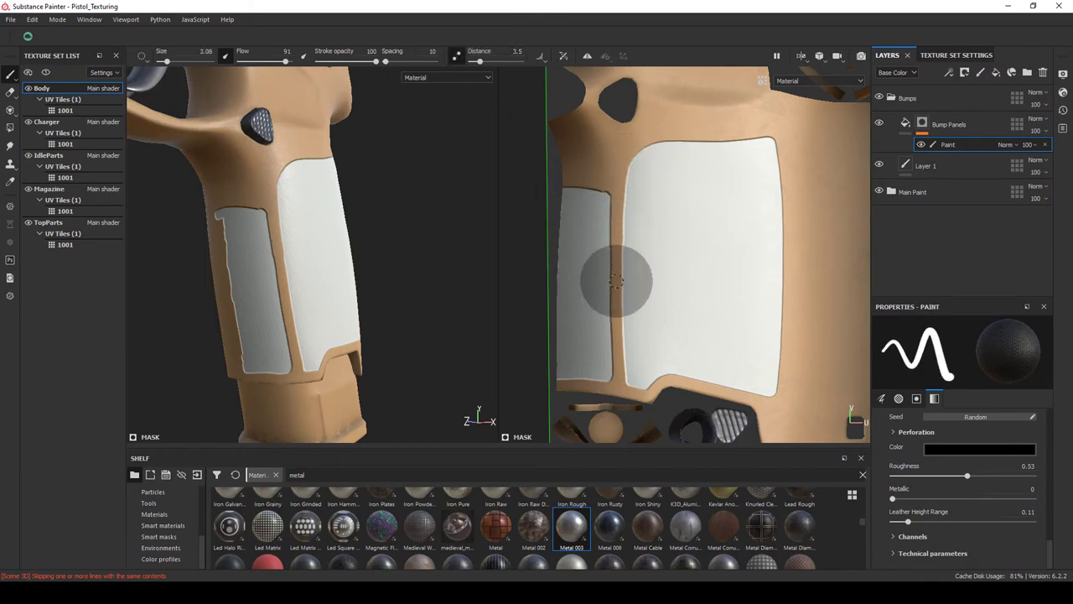
pyautogui.moveTo(360, 378); pyautogui.dragTo(303, 381)
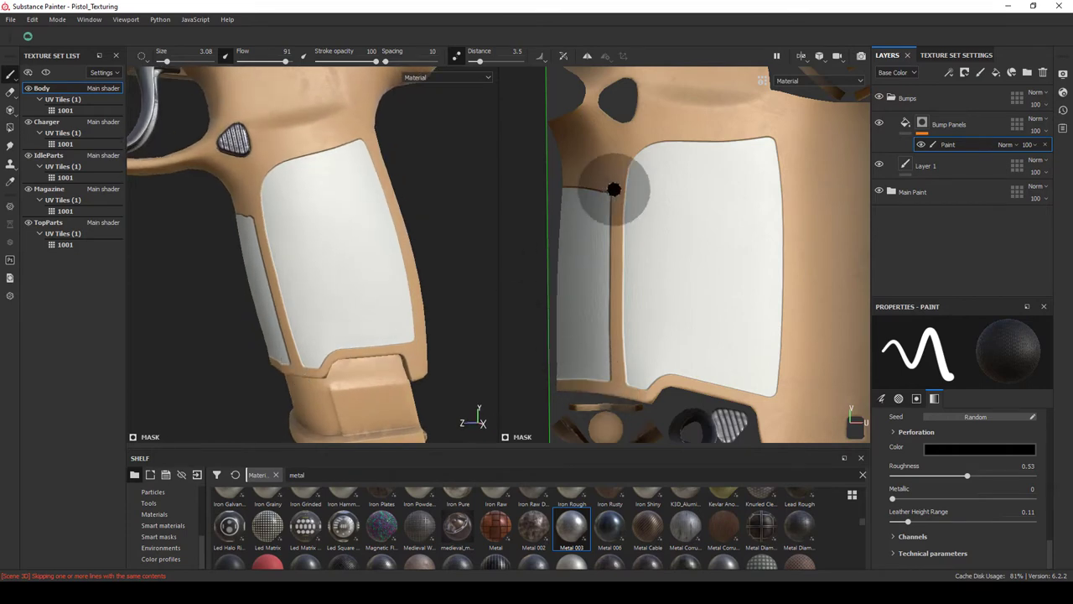
# Toggle the mask paint colour to white and then back to black.
pyautogui.moveTo(469, 201); pyautogui.dragTo(419, 209)
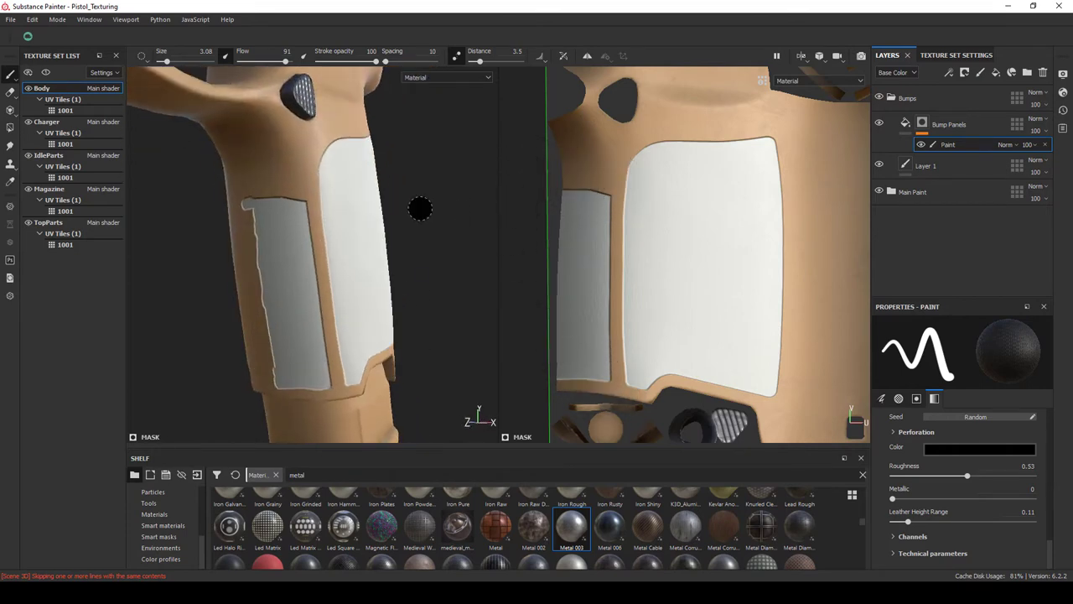
pyautogui.click(986, 451)
pyautogui.click(986, 458)
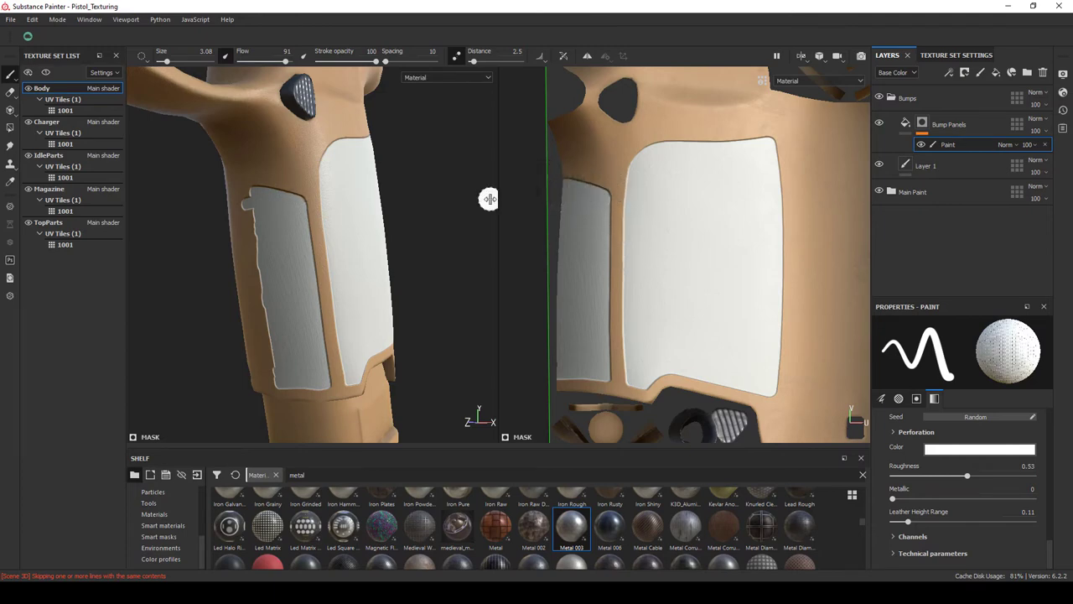
pyautogui.scroll(3)
pyautogui.moveTo(575, 347); pyautogui.dragTo(611, 275)
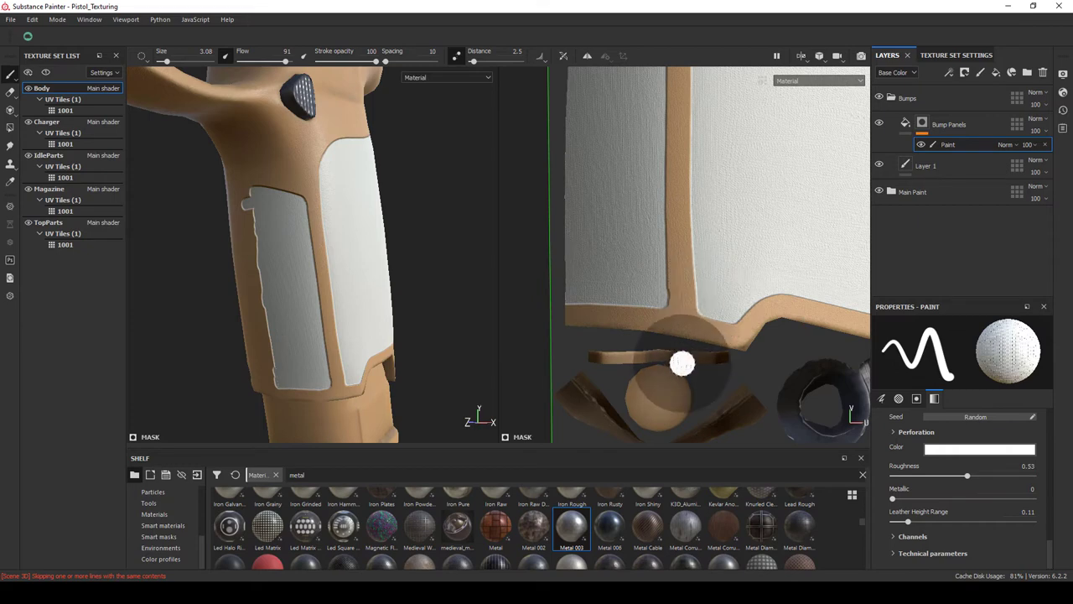
pyautogui.click(980, 448)
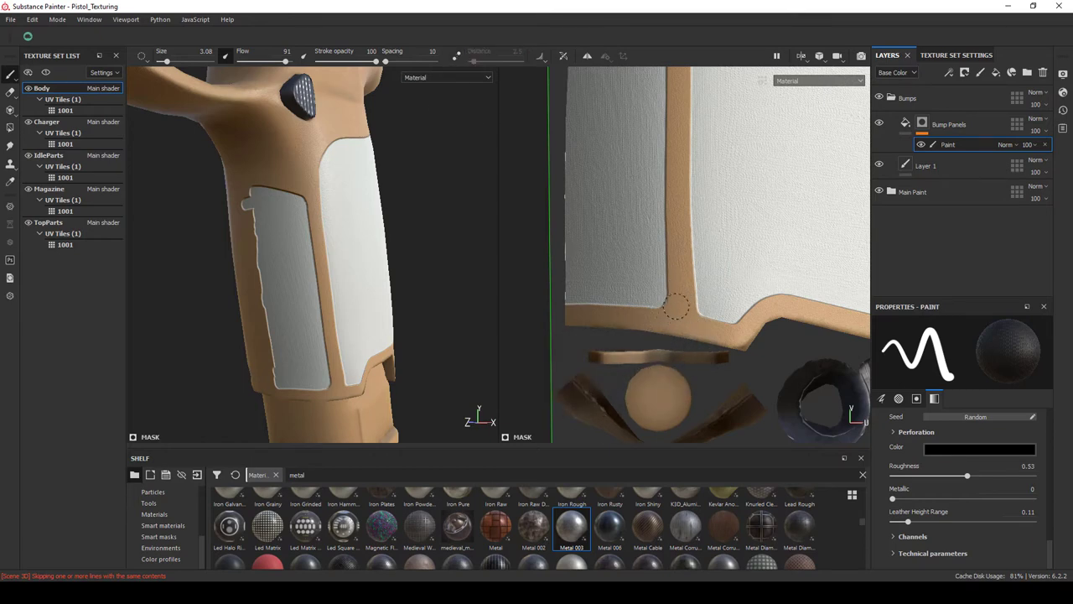
# Toggle the Paint layer's brush colour between white and black.
pyautogui.scroll(3)
pyautogui.click(980, 448)
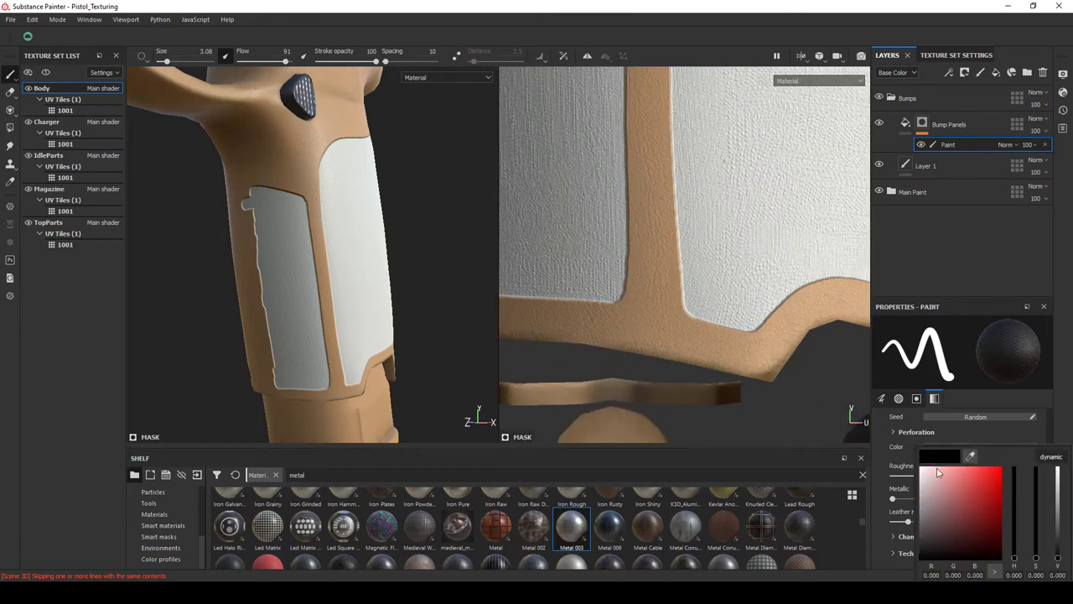
pyautogui.click(890, 446)
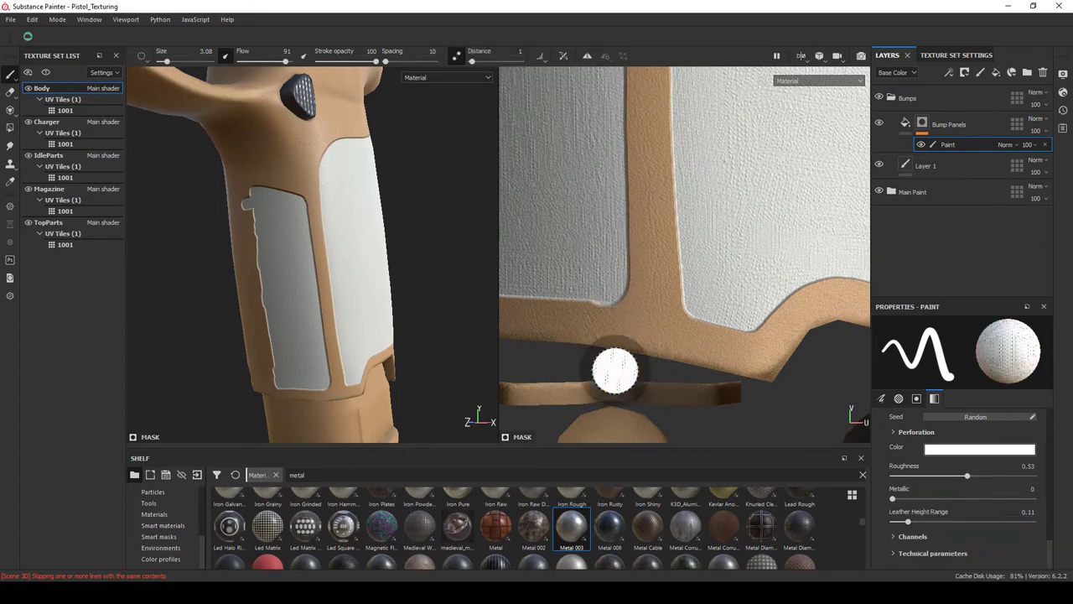
pyautogui.click(979, 449)
pyautogui.click(923, 578)
pyautogui.click(891, 446)
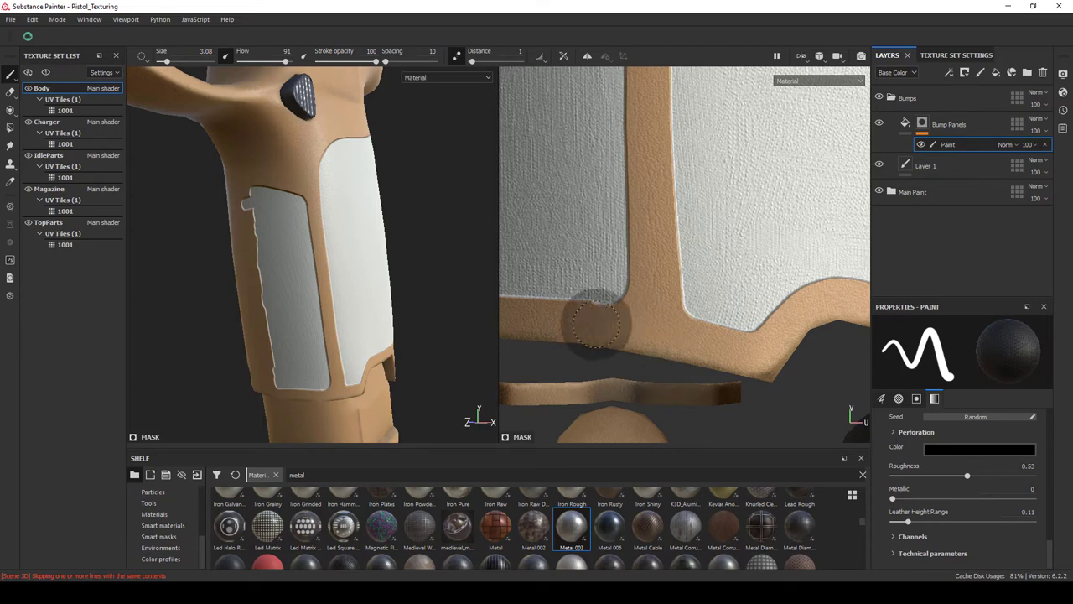
# Paint white along the panel's top edge to round off its corner.
pyautogui.scroll(-3)
pyautogui.scroll(-3)
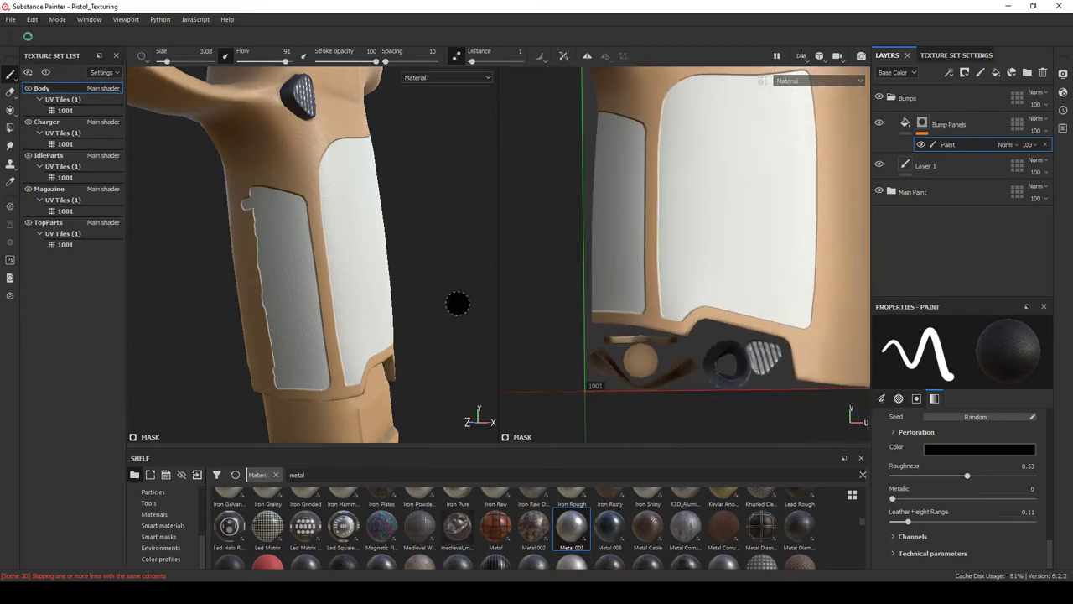
pyautogui.scroll(3)
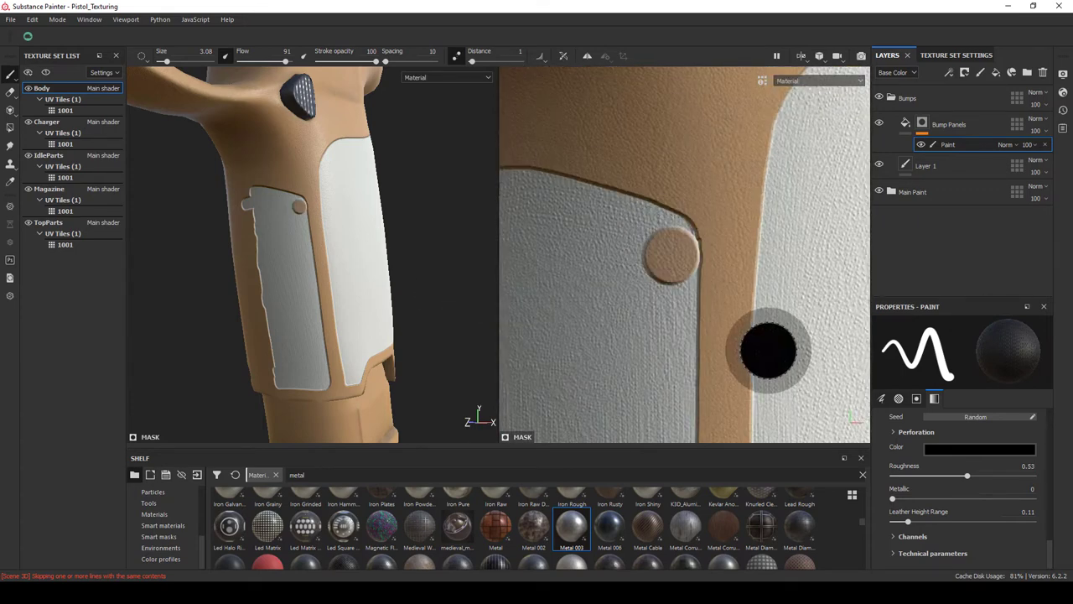
pyautogui.click(980, 448)
pyautogui.click(628, 244)
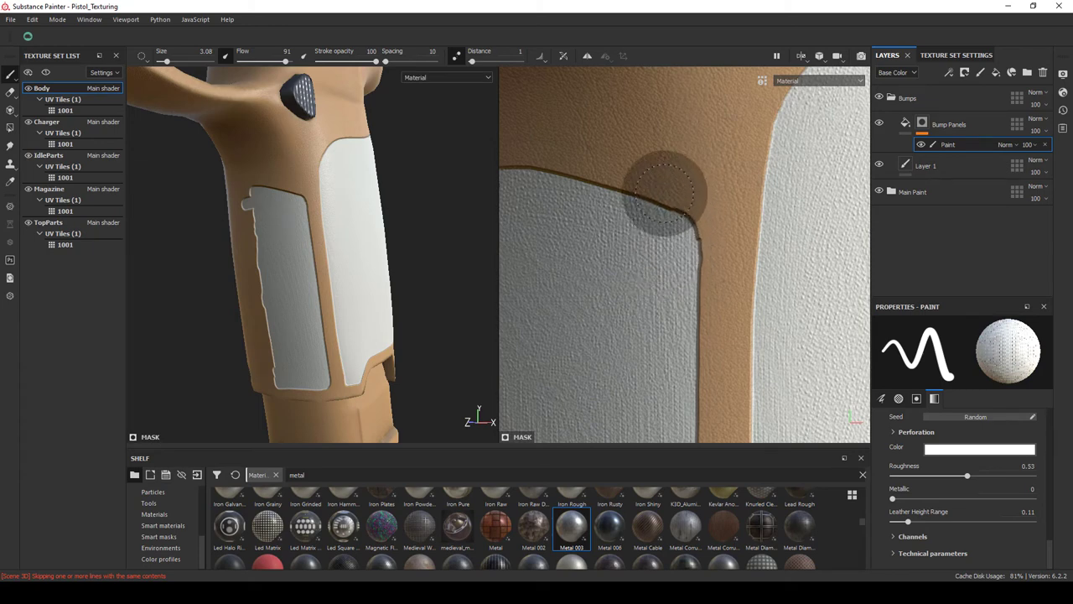
pyautogui.moveTo(666, 193); pyautogui.dragTo(536, 177)
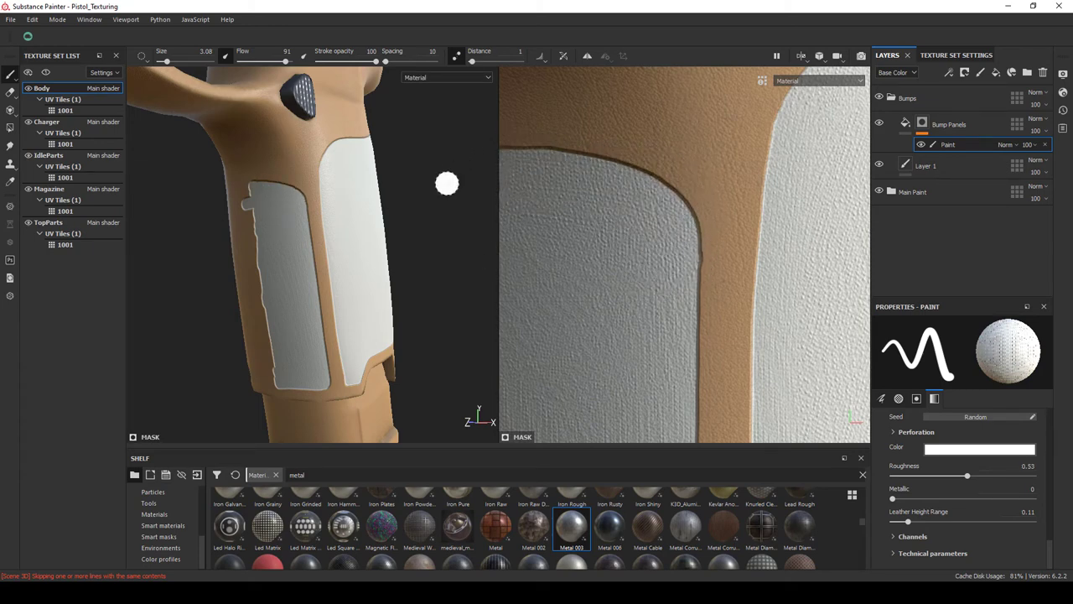
# Set the paint colour back to black and bring the grip side into view.
pyautogui.scroll(3)
pyautogui.click(980, 449)
pyautogui.click(897, 579)
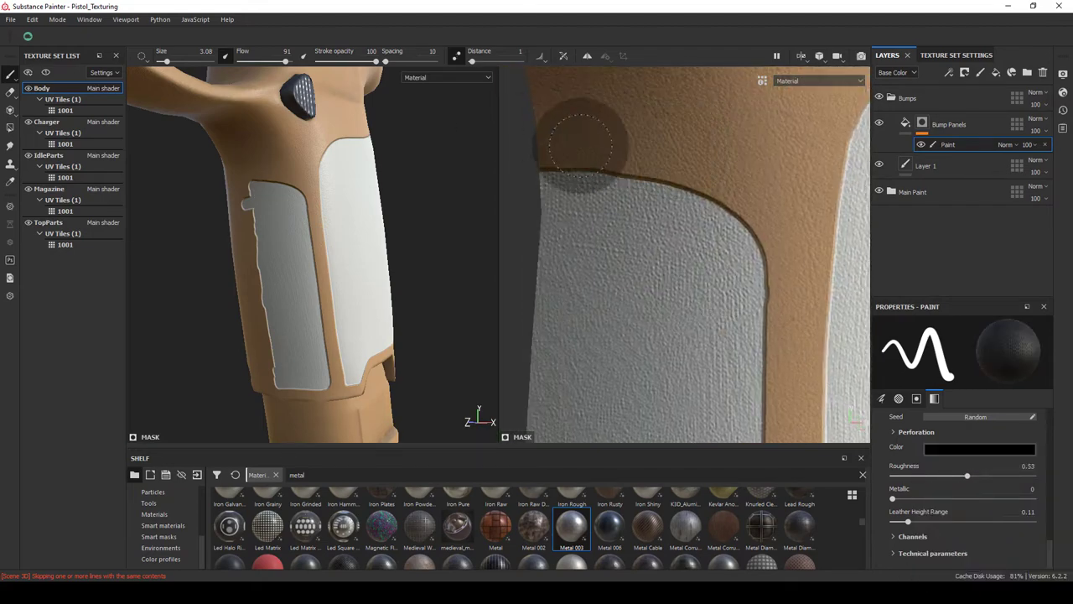
pyautogui.scroll(-3)
pyautogui.scroll(-3)
pyautogui.moveTo(392, 198); pyautogui.dragTo(331, 271)
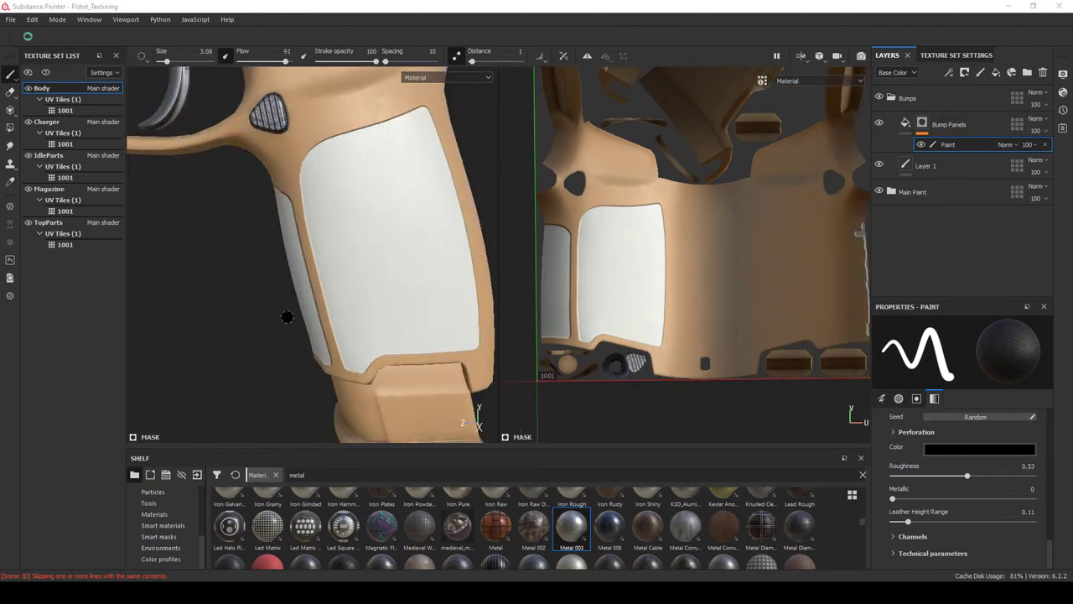
# Paint a white raised groove down the side of the grip.
pyautogui.moveTo(426, 281); pyautogui.dragTo(444, 281)
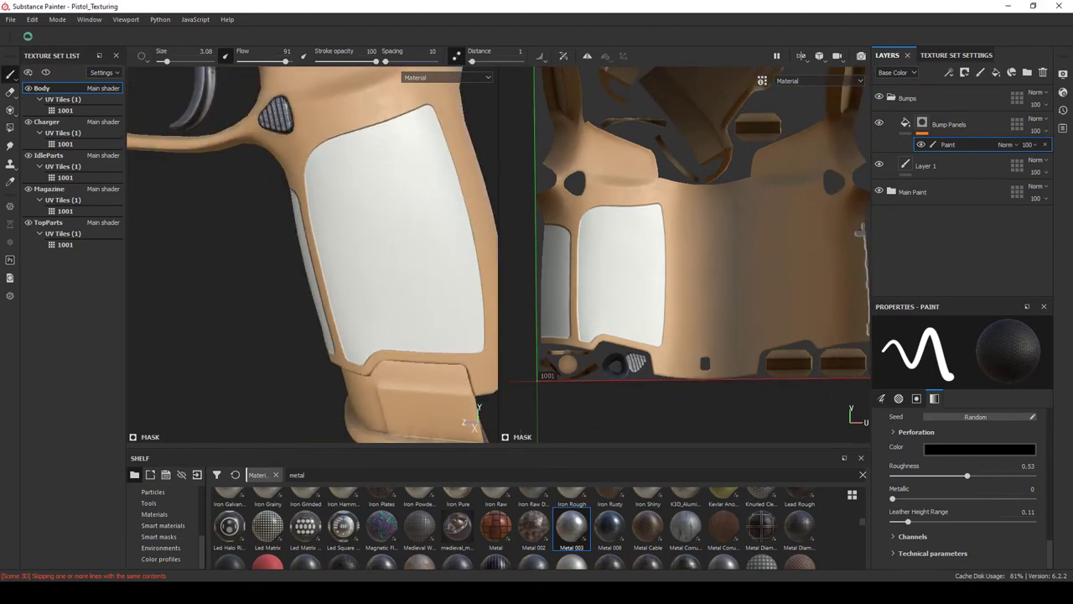
pyautogui.moveTo(405, 325); pyautogui.dragTo(252, 352)
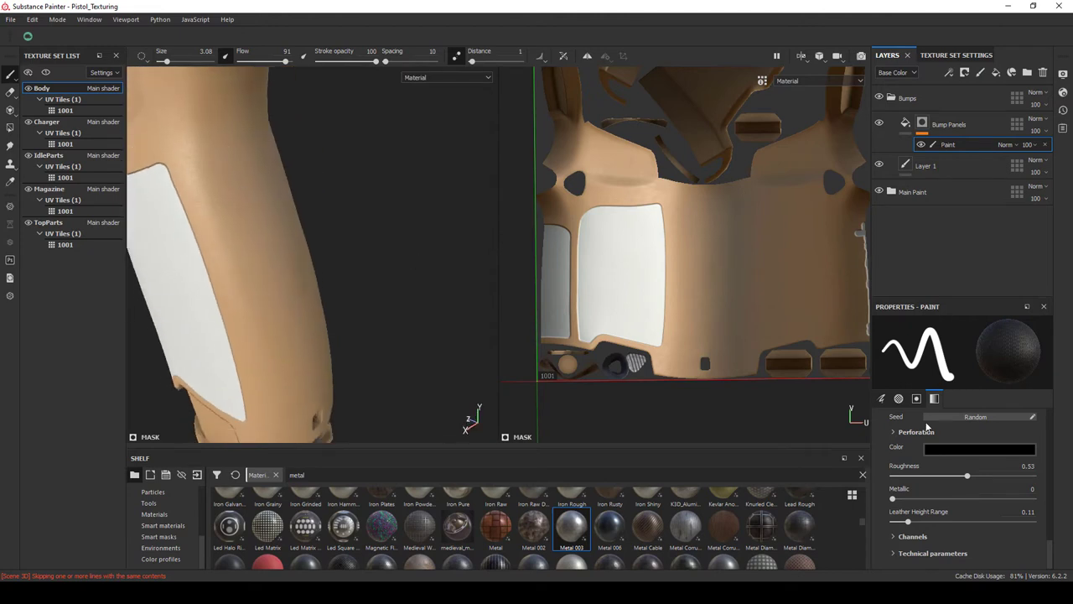
pyautogui.click(979, 449)
pyautogui.click(319, 189)
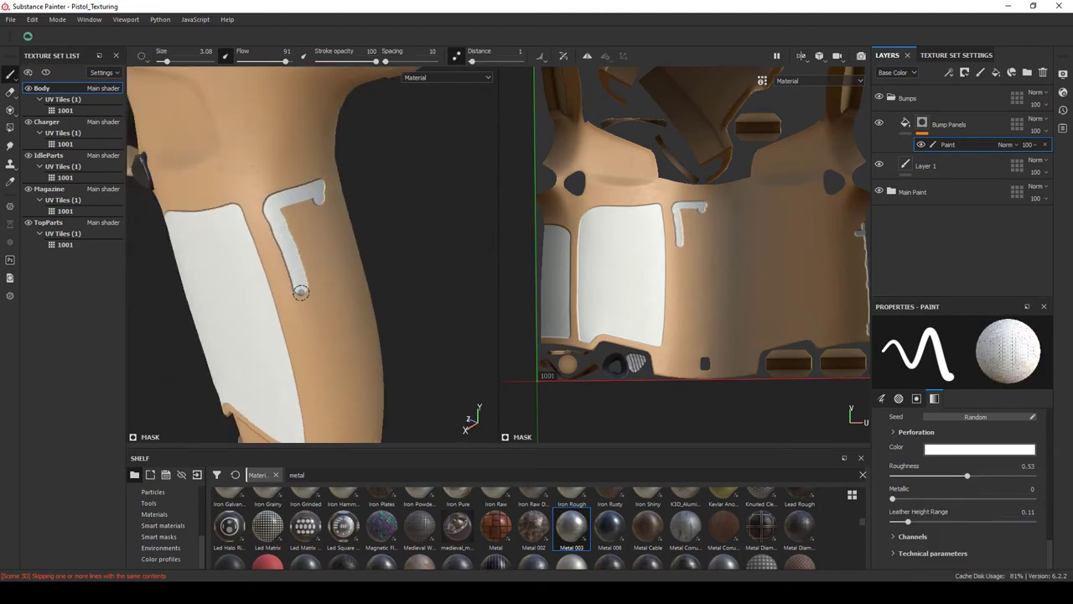
pyautogui.moveTo(300, 292); pyautogui.dragTo(311, 401)
pyautogui.moveTo(311, 400); pyautogui.dragTo(293, 252)
pyautogui.moveTo(299, 292); pyautogui.dragTo(372, 288)
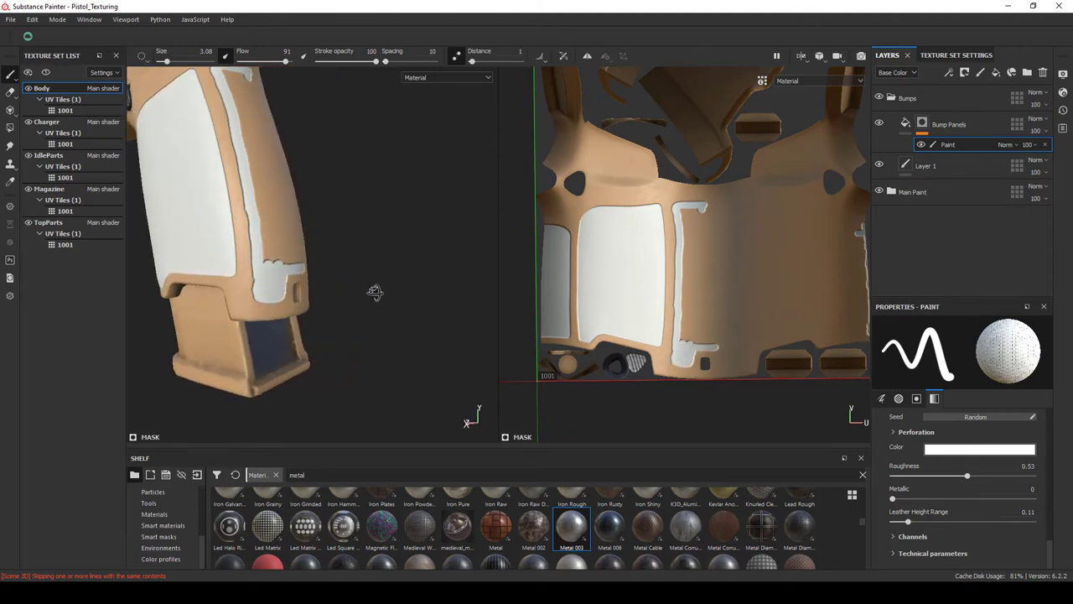
# Set Lazy Mouse distance to 5 and repaint the white strip beside the grip panel.
pyautogui.press('x')
pyautogui.moveTo(239, 307); pyautogui.dragTo(275, 257)
pyautogui.moveTo(276, 257); pyautogui.dragTo(412, 374)
pyautogui.scroll(3)
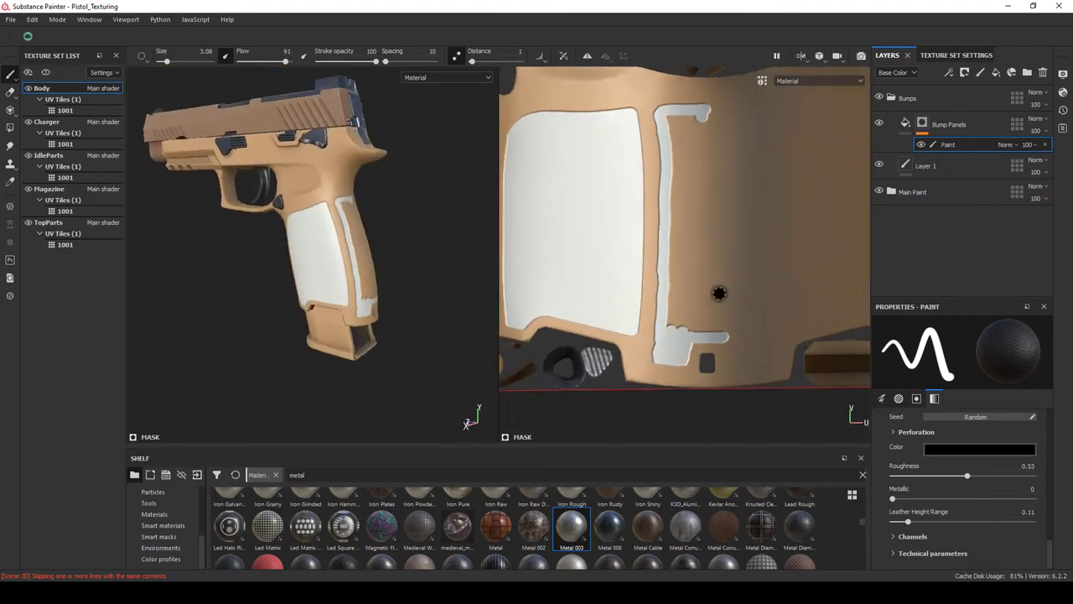
pyautogui.write('x')
pyautogui.write('5')
pyautogui.press('Return')
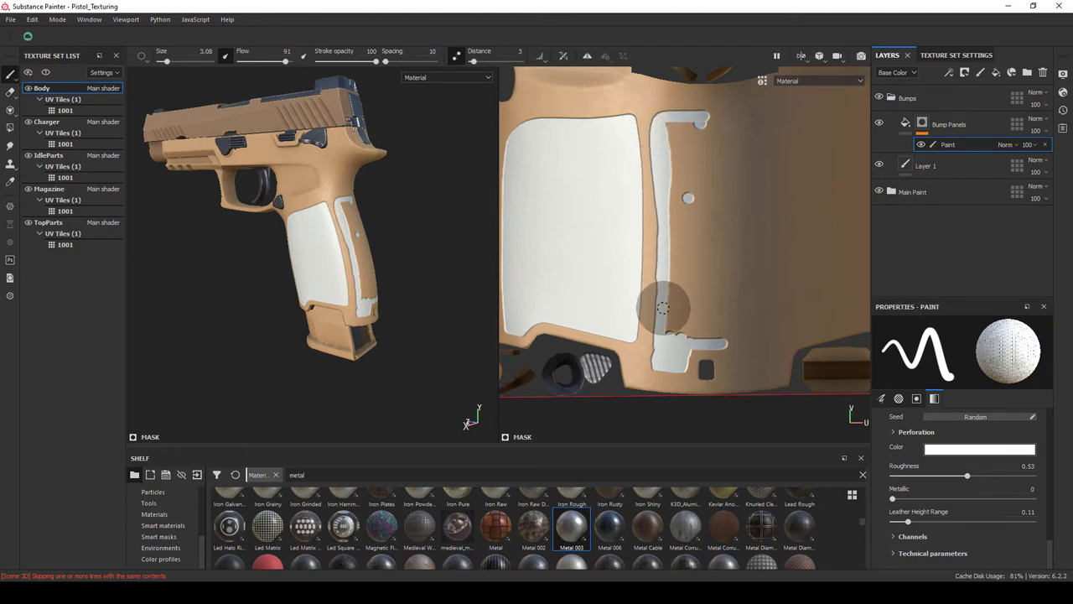
pyautogui.moveTo(653, 158); pyautogui.dragTo(660, 369)
pyautogui.moveTo(659, 168); pyautogui.dragTo(660, 363)
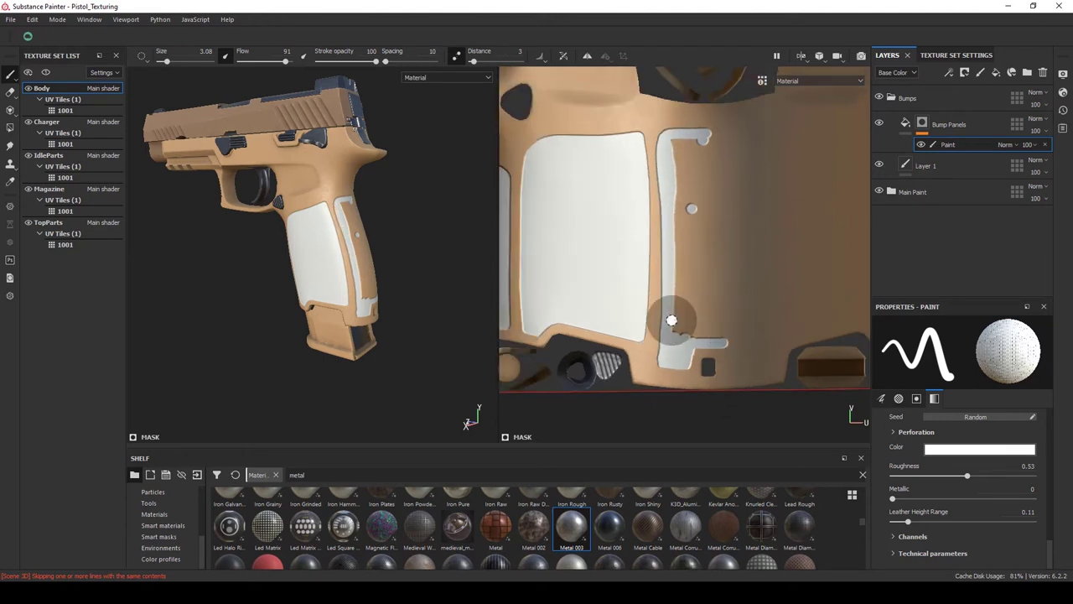
# Darken part of the strip in black, then fill the notch at its corner white.
pyautogui.moveTo(660, 363); pyautogui.dragTo(683, 361)
pyautogui.click(979, 448)
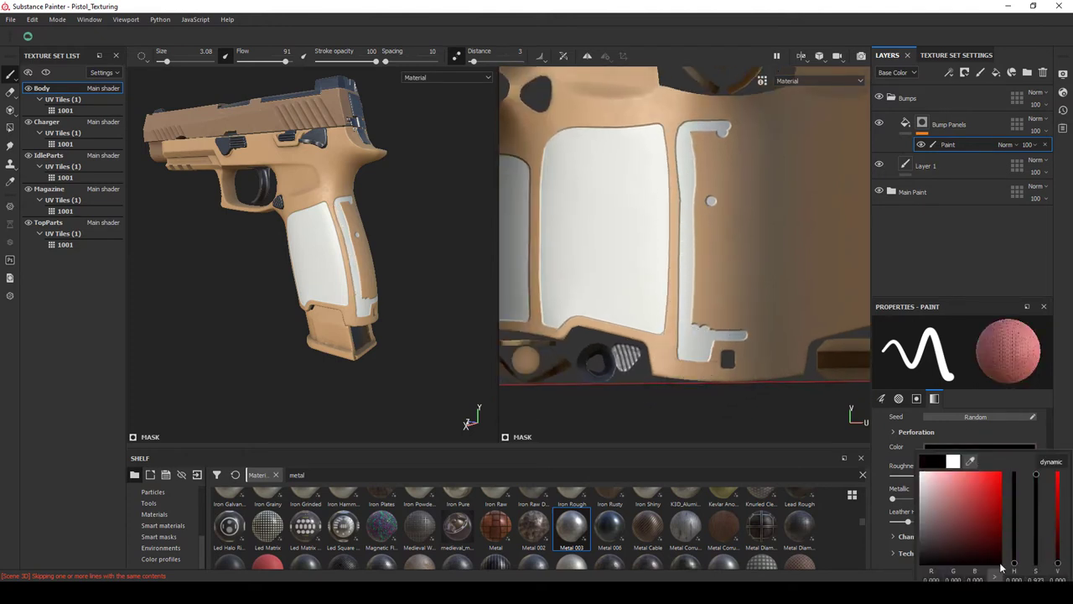
pyautogui.click(931, 560)
pyautogui.moveTo(672, 135); pyautogui.dragTo(689, 361)
pyautogui.press('x')
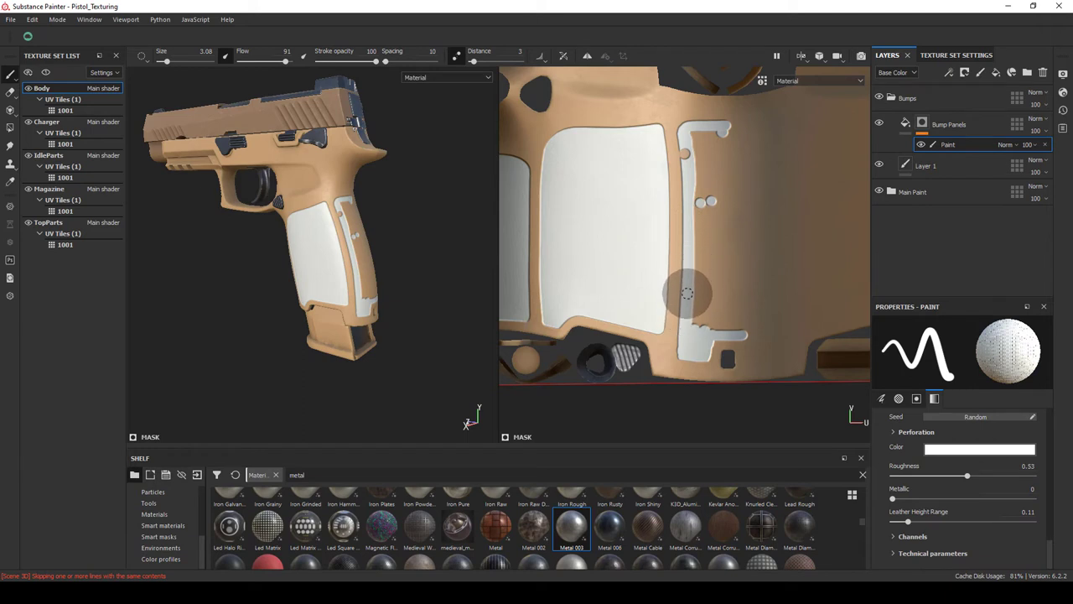
pyautogui.scroll(3)
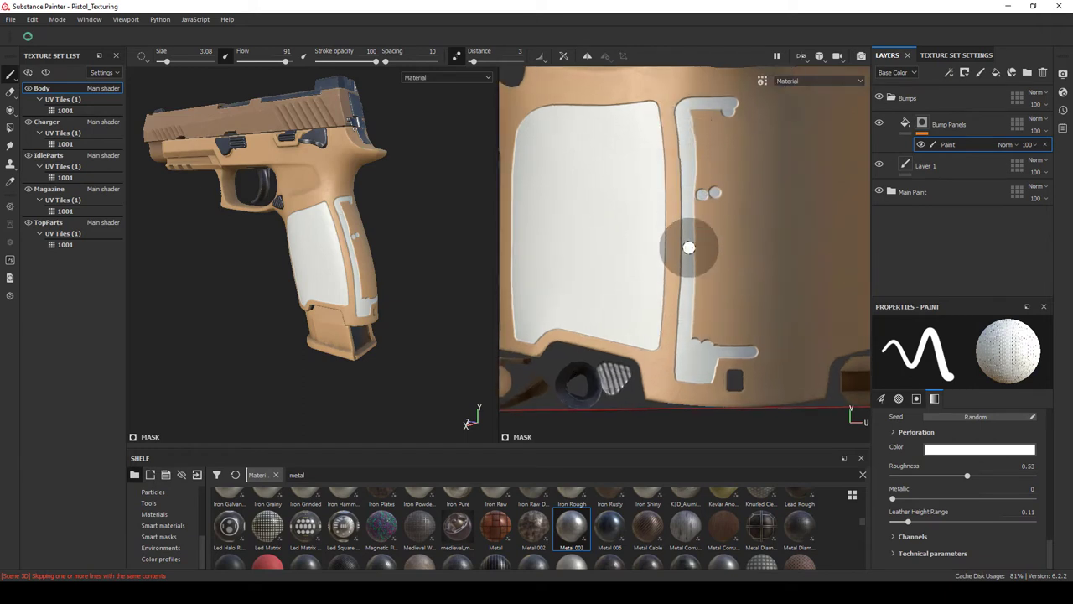
pyautogui.scroll(3)
pyautogui.moveTo(650, 178); pyautogui.dragTo(654, 213)
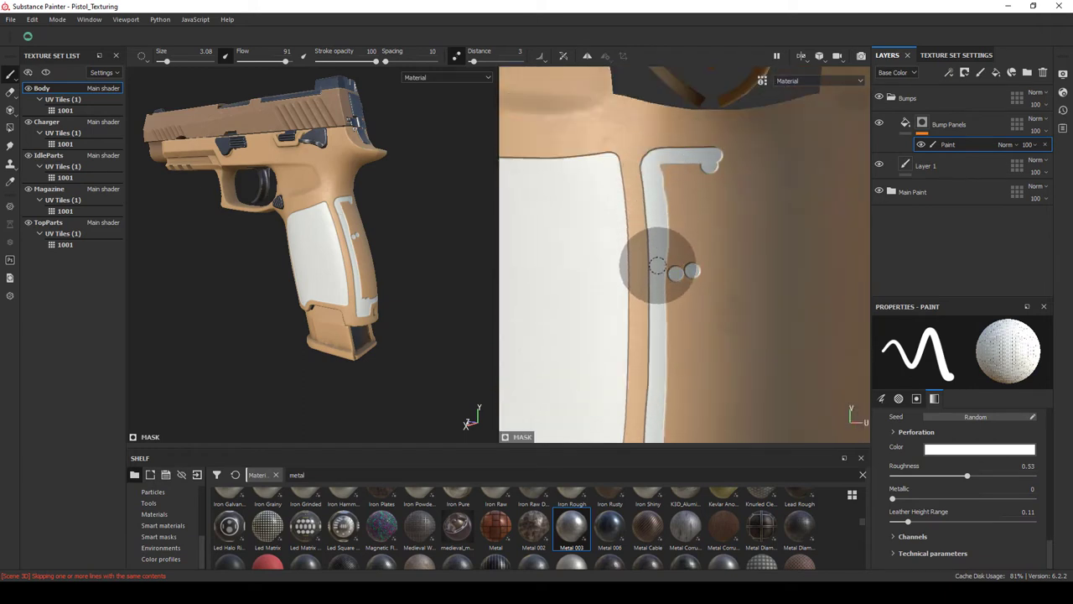
# With Lazy Mouse enabled, paint a straight white stroke along the panel edge.
pyautogui.moveTo(677, 355); pyautogui.dragTo(673, 297)
pyautogui.moveTo(662, 353); pyautogui.dragTo(702, 291)
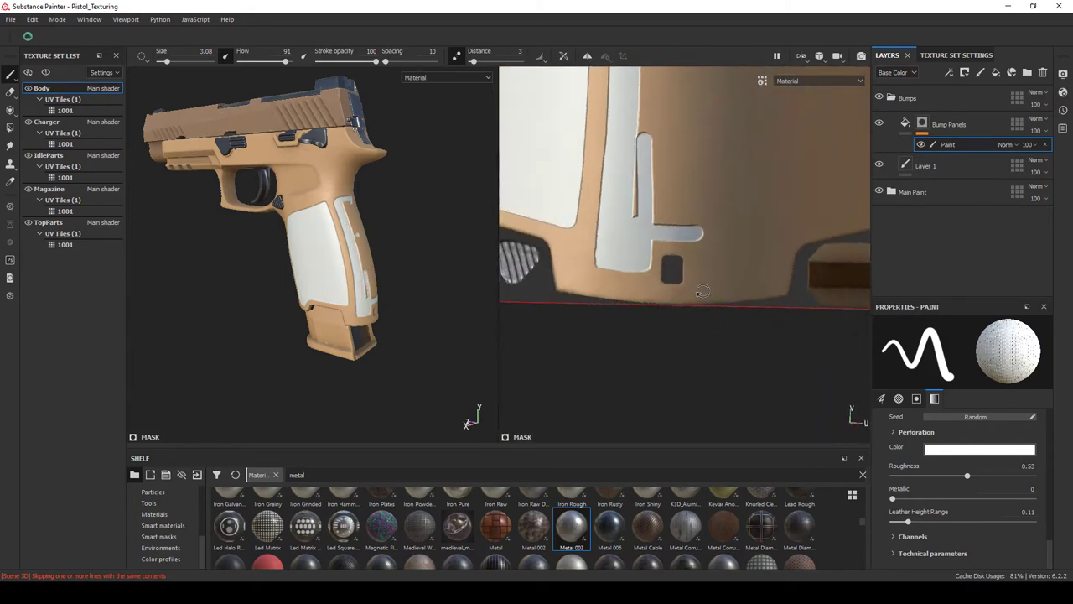
pyautogui.scroll(3)
pyautogui.scroll(3)
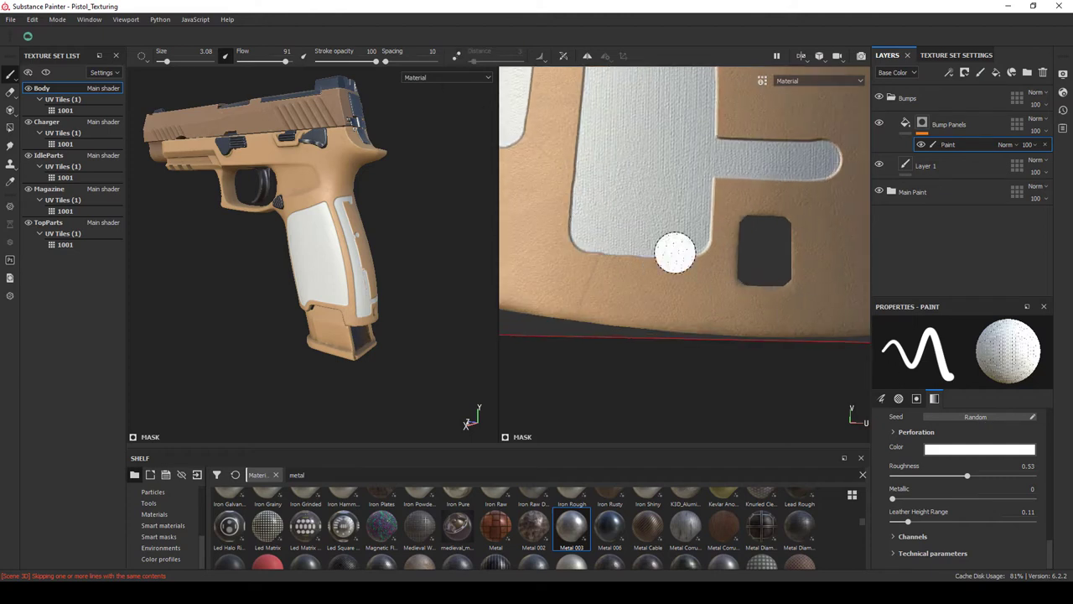
pyautogui.scroll(3)
pyautogui.moveTo(729, 155); pyautogui.dragTo(666, 211)
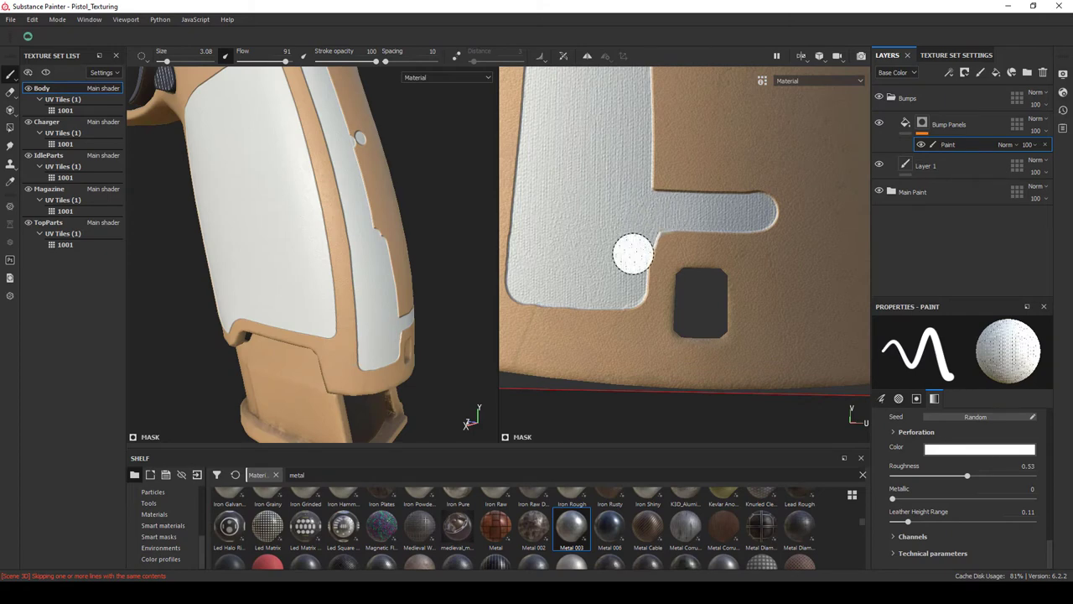
pyautogui.click(457, 57)
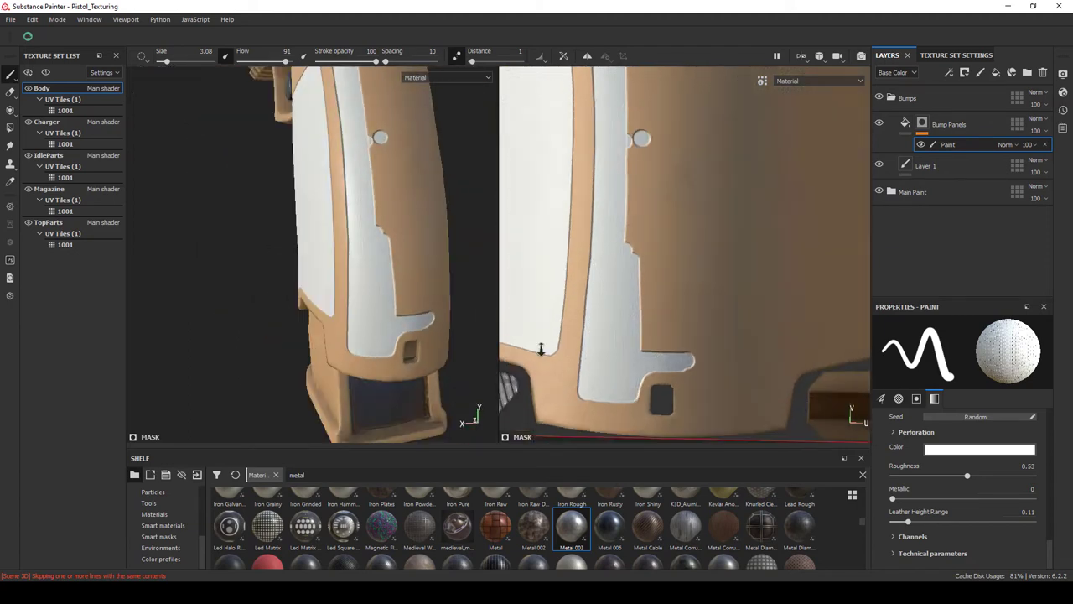
pyautogui.moveTo(620, 182); pyautogui.dragTo(644, 356)
pyautogui.click(661, 417)
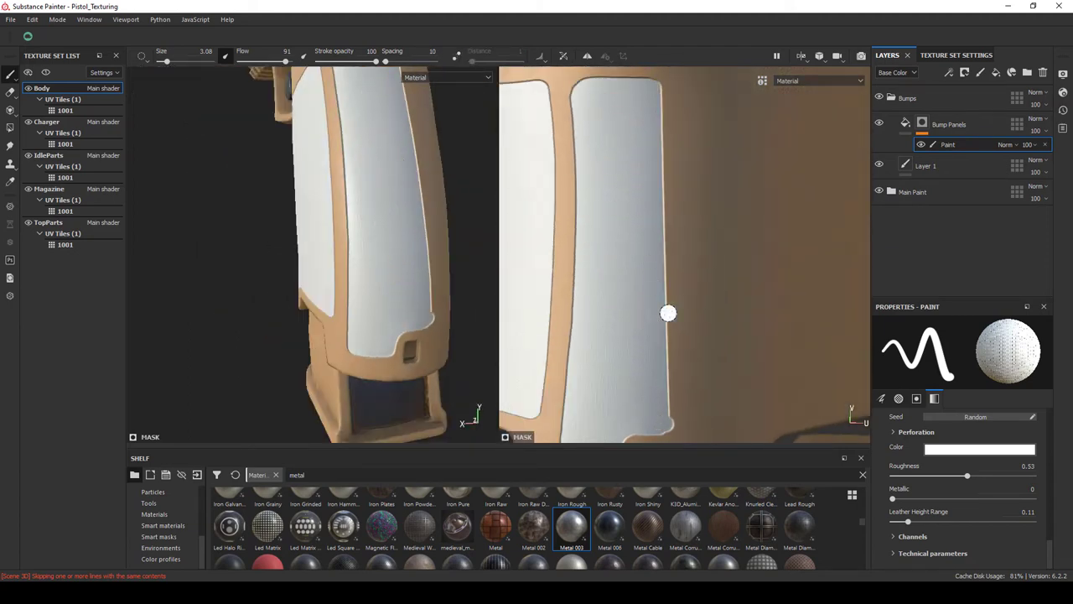
# Review the pistol from a three-quarter view and switch the paint colour to black.
pyautogui.moveTo(485, 263); pyautogui.dragTo(448, 403)
pyautogui.scroll(3)
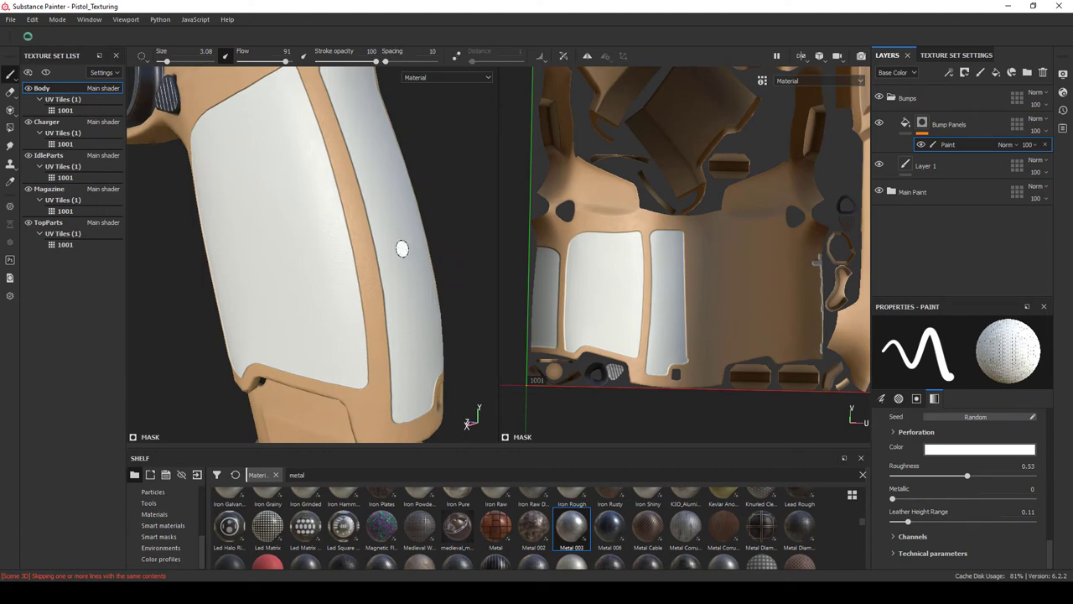
pyautogui.moveTo(452, 189); pyautogui.dragTo(425, 115)
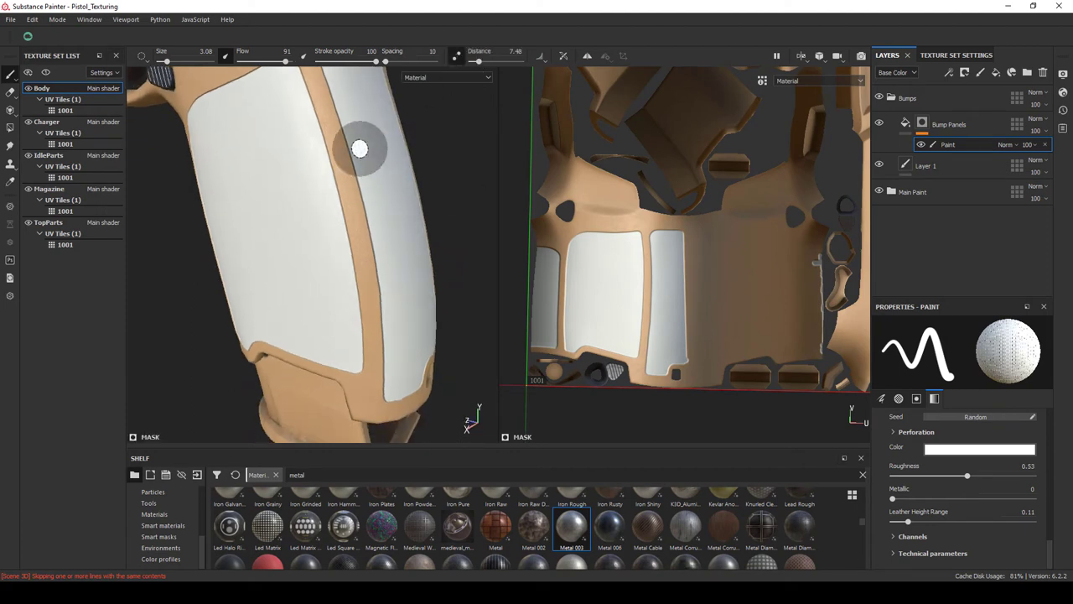
pyautogui.scroll(3)
pyautogui.scroll(3)
pyautogui.scroll(3)
pyautogui.scroll(3)
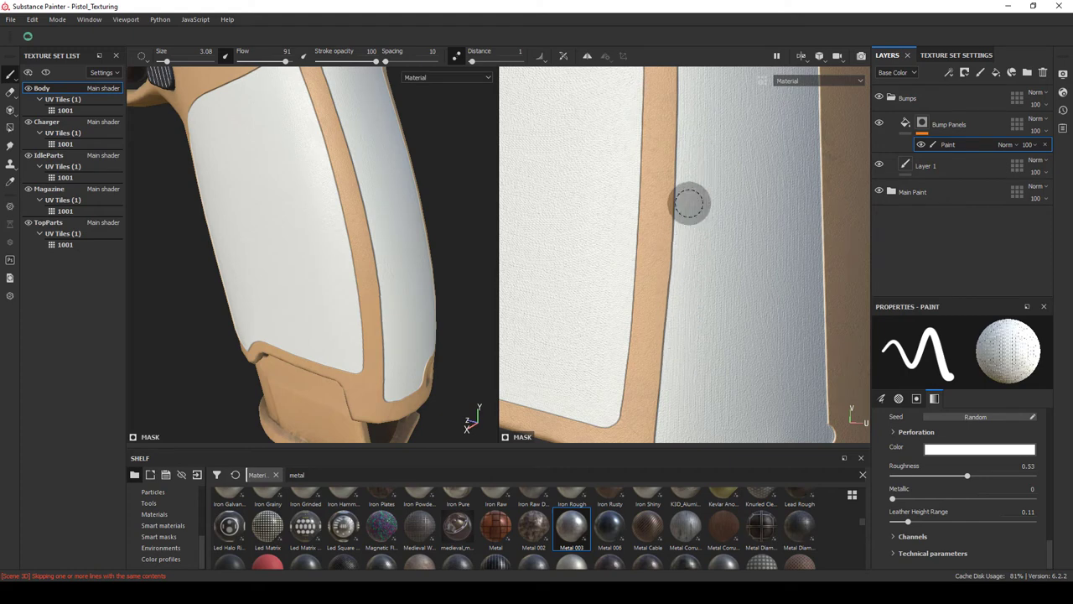
pyautogui.click(953, 450)
pyautogui.click(922, 579)
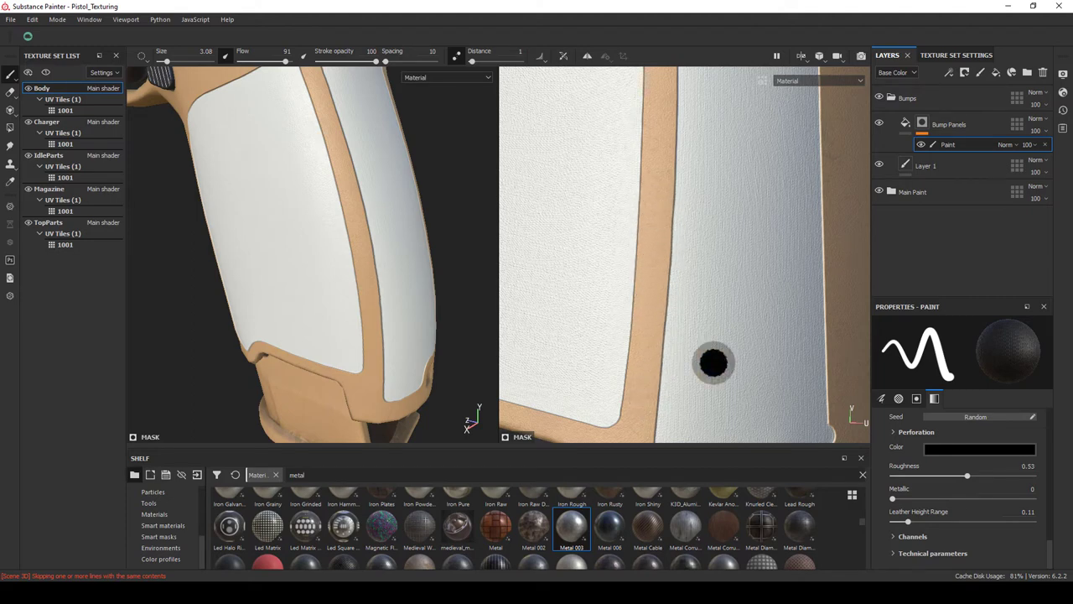
pyautogui.scroll(-3)
# Add a Mirror filter to the mask and set its X axis offset to 0.297.
pyautogui.scroll(-3)
pyautogui.rightClick(943, 143)
pyautogui.click(928, 445)
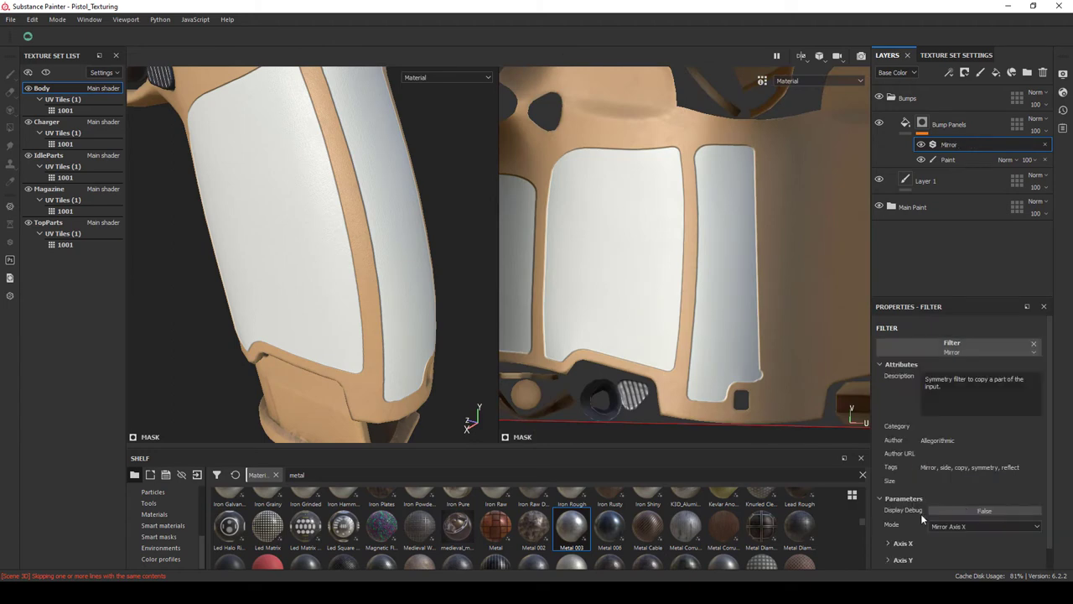
pyautogui.scroll(-3)
pyautogui.click(904, 521)
pyautogui.moveTo(964, 543); pyautogui.dragTo(938, 545)
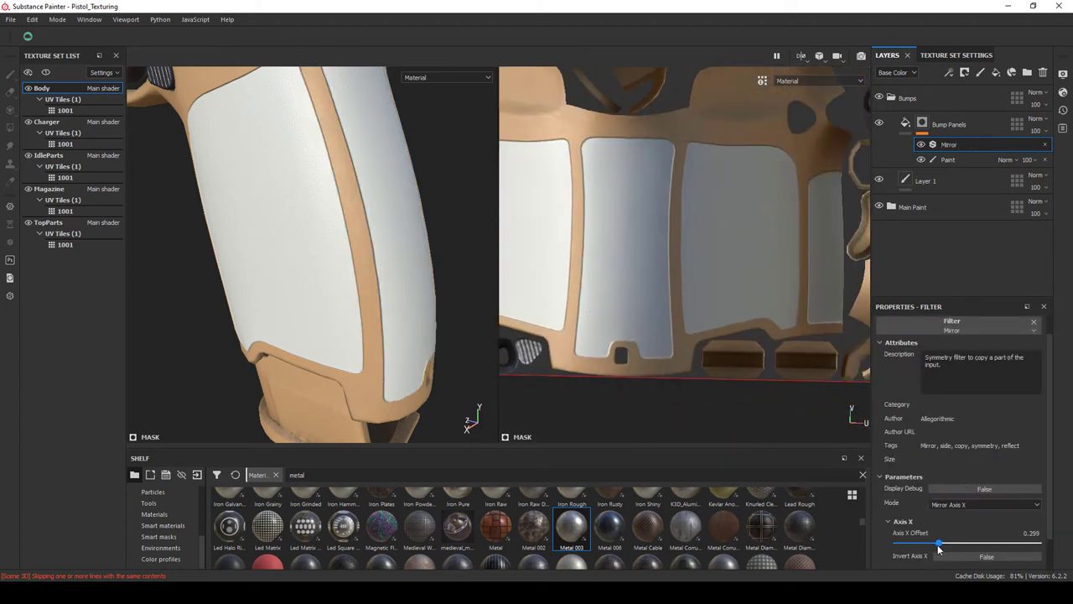
pyautogui.scroll(-3)
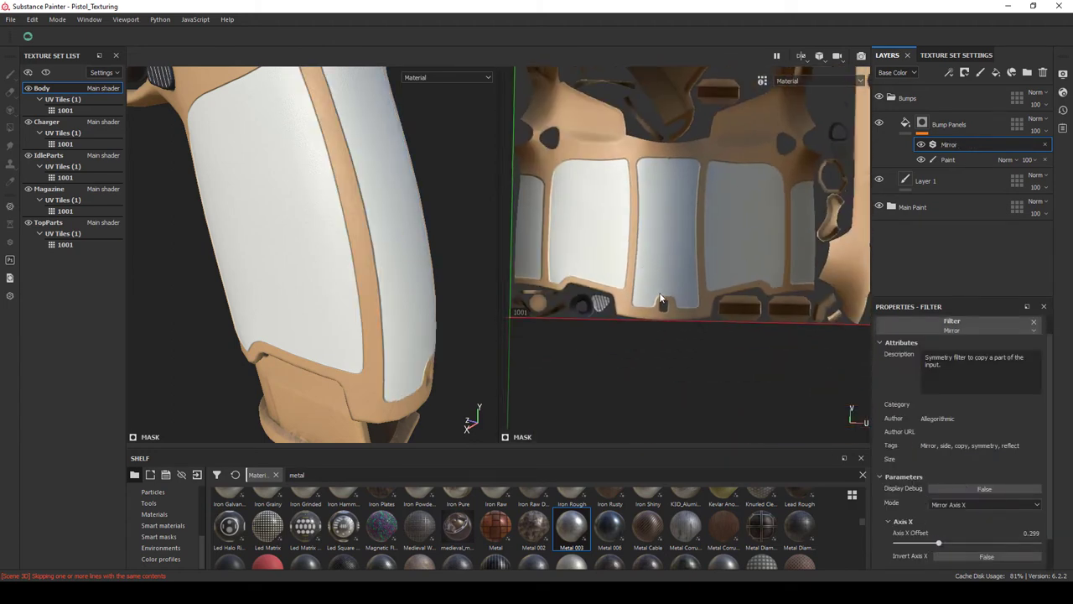
pyautogui.scroll(3)
pyautogui.press('Return')
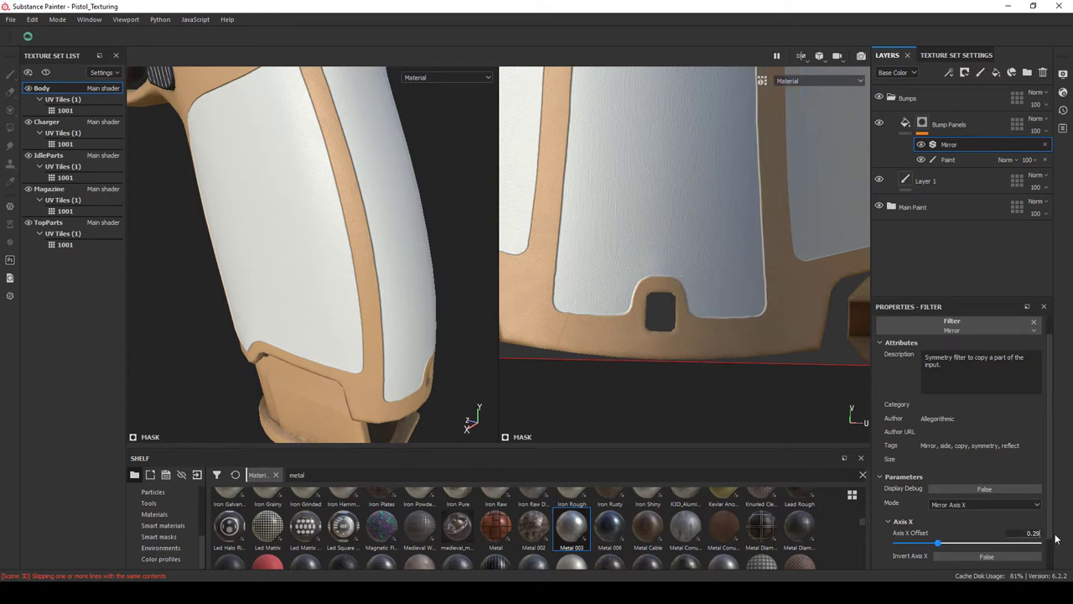
pyautogui.write('7')
pyautogui.press('Return')
# On the Paint layer, stamp a white dot onto the grip panel's lower edge.
pyautogui.scroll(-3)
pyautogui.moveTo(315, 304); pyautogui.dragTo(297, 269)
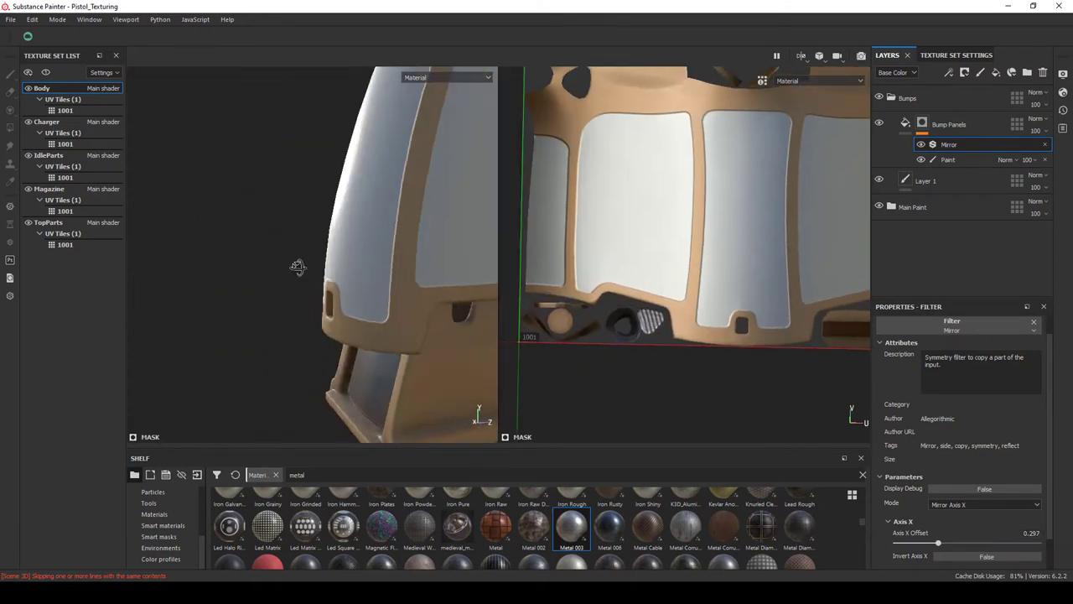
pyautogui.scroll(3)
pyautogui.click(947, 159)
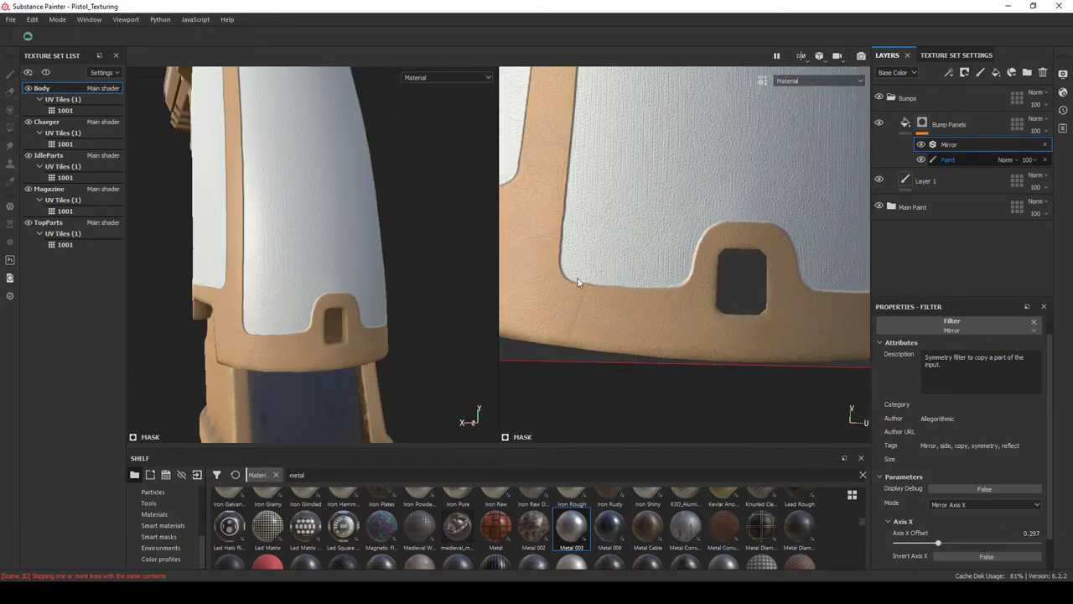
pyautogui.scroll(3)
pyautogui.click(980, 446)
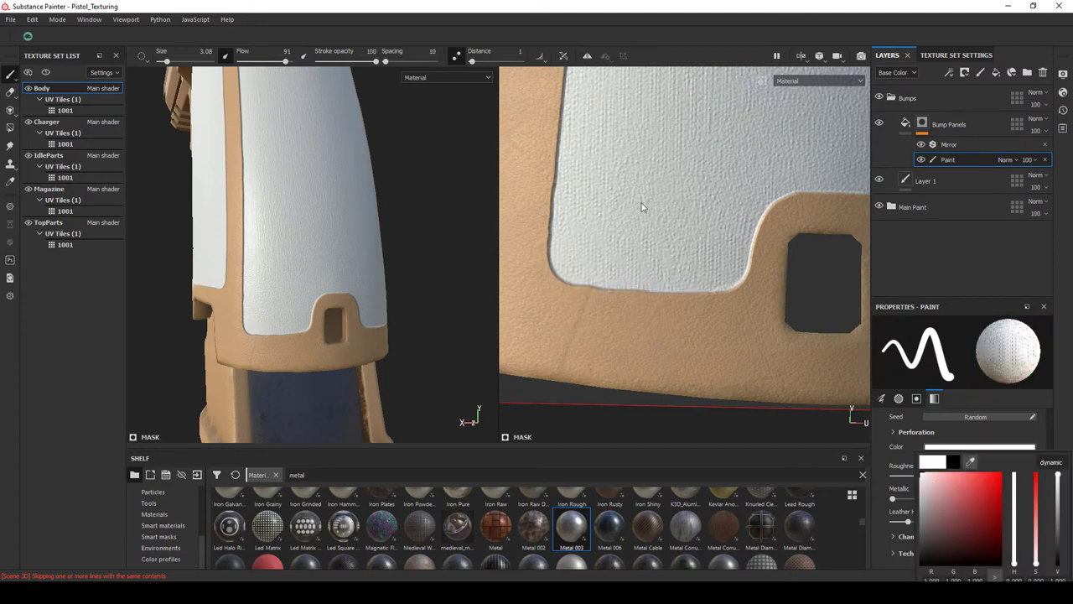
pyautogui.click(725, 273)
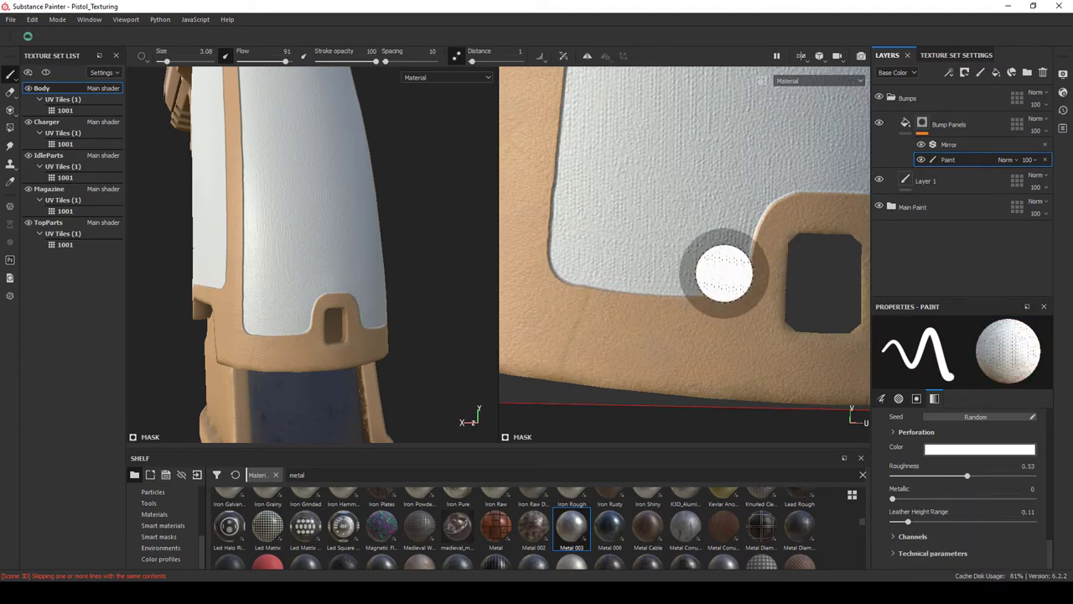
pyautogui.scroll(-3)
pyautogui.scroll(-3)
# Inspect the back of the grip and switch the paint colour to black.
pyautogui.moveTo(155, 276); pyautogui.dragTo(352, 293)
pyautogui.moveTo(589, 294); pyautogui.dragTo(841, 347)
pyautogui.scroll(3)
pyautogui.scroll(-3)
pyautogui.scroll(-3)
pyautogui.scroll(3)
pyautogui.click(980, 449)
pyautogui.scroll(3)
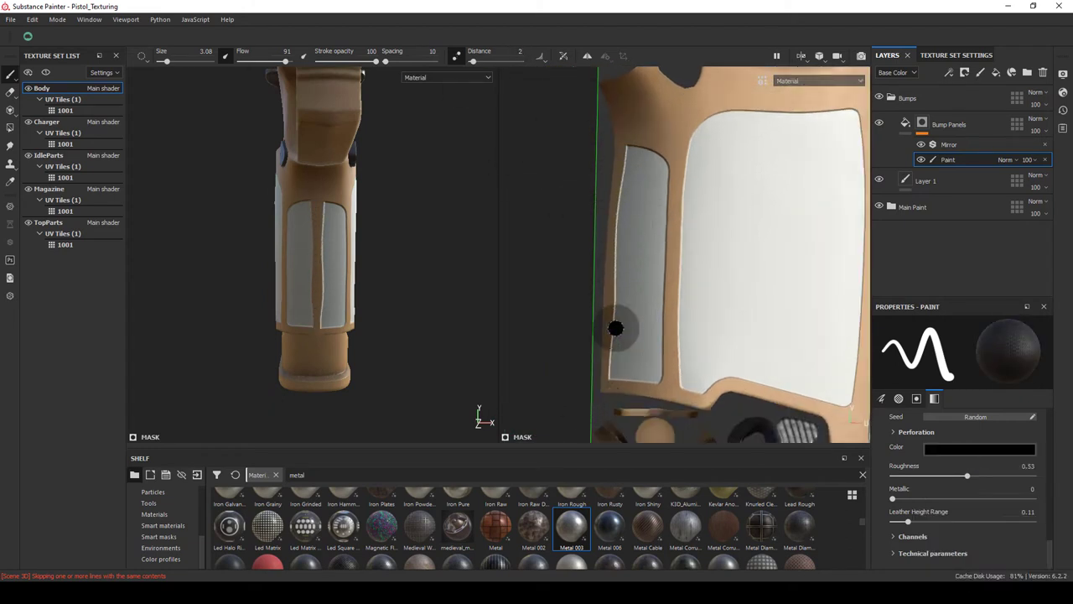
pyautogui.scroll(-3)
pyautogui.scroll(3)
pyautogui.moveTo(608, 256); pyautogui.dragTo(625, 268)
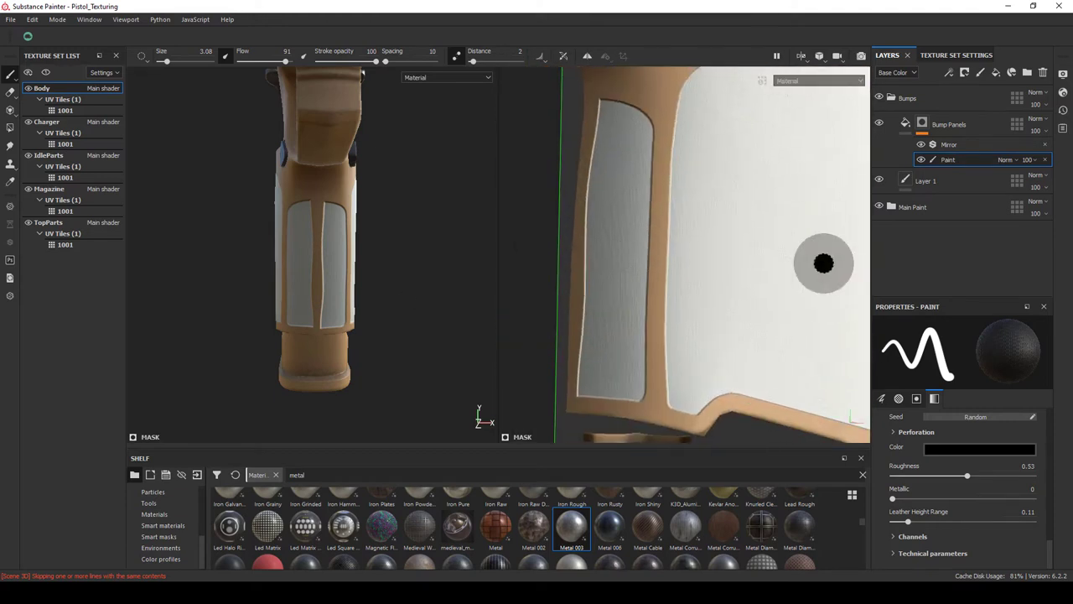
# Add a paint layer above the Mirror effect and brush white over the crack along the panel's left edge.
pyautogui.rightClick(947, 165)
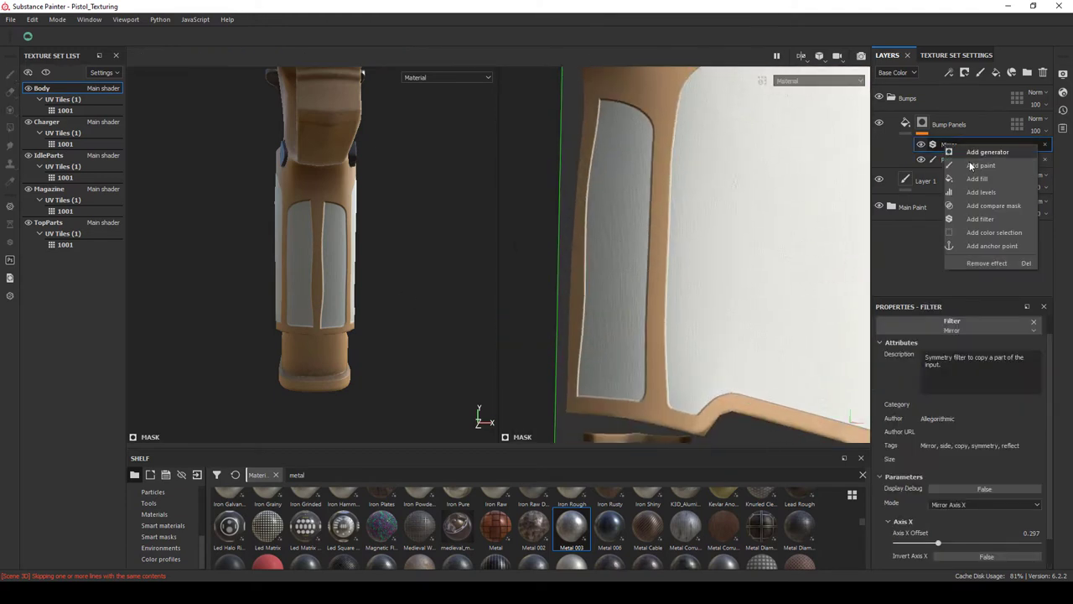
pyautogui.click(973, 171)
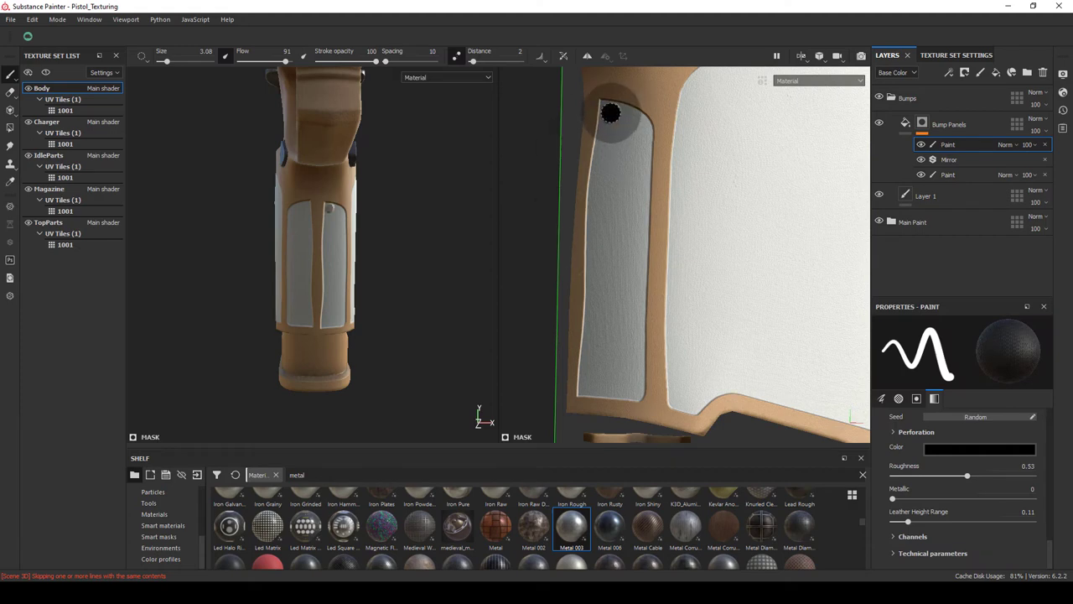
pyautogui.press('x')
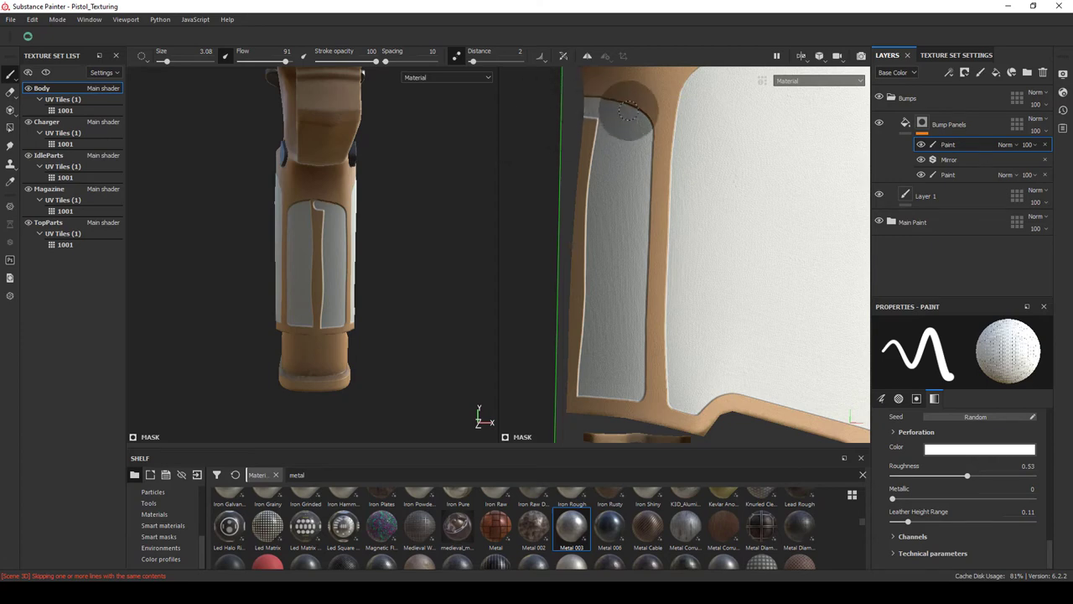
pyautogui.moveTo(583, 174); pyautogui.dragTo(575, 313)
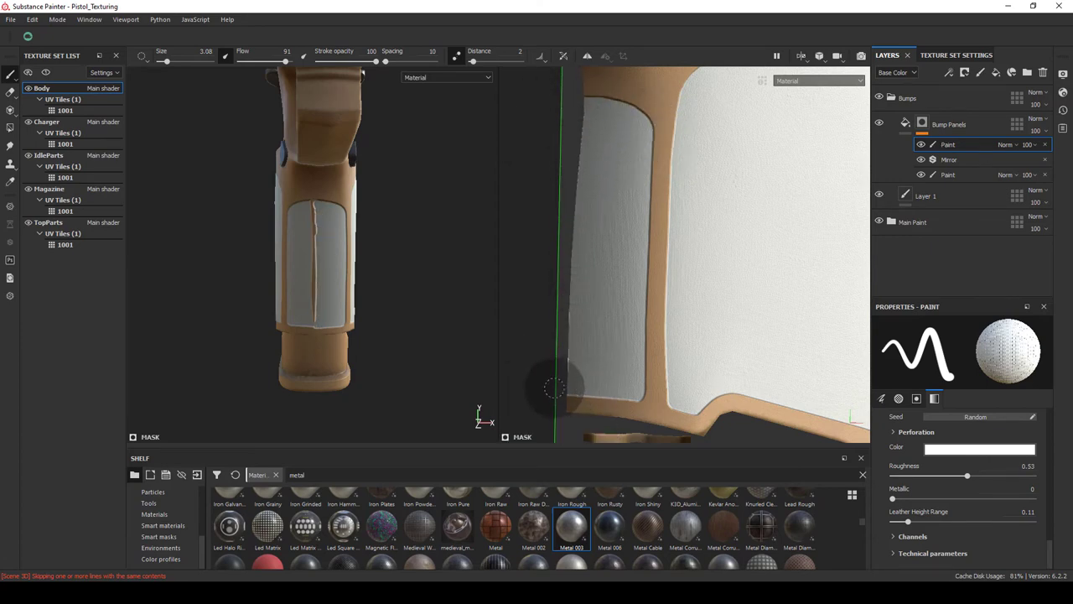
# Tilt the view onto the panel, switch the paint colour back and forth between black and white, and undo a stray stroke.
pyautogui.scroll(3)
pyautogui.press('x')
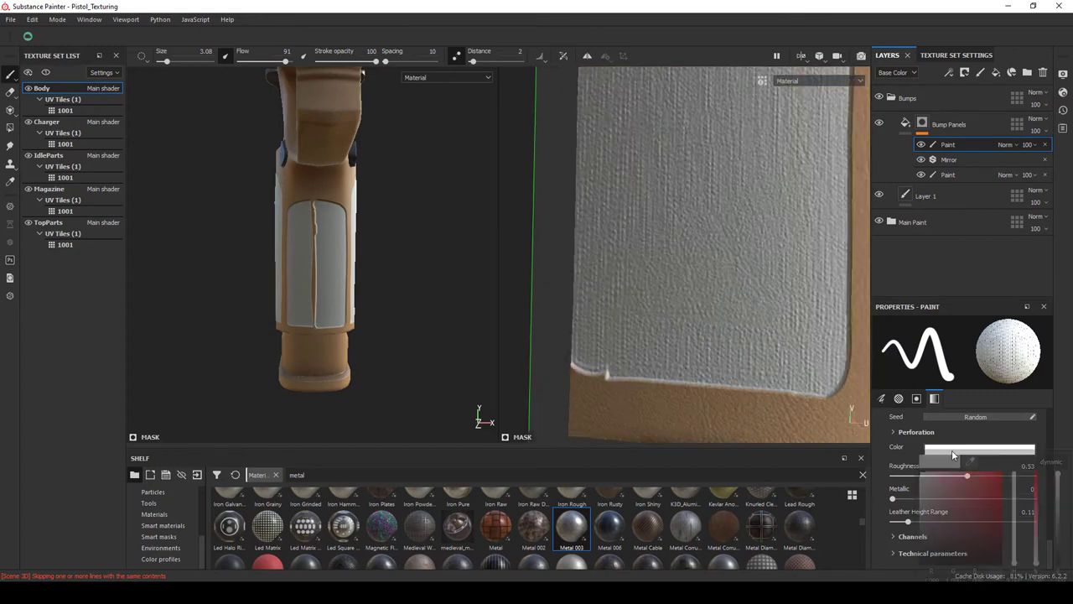
pyautogui.press('x')
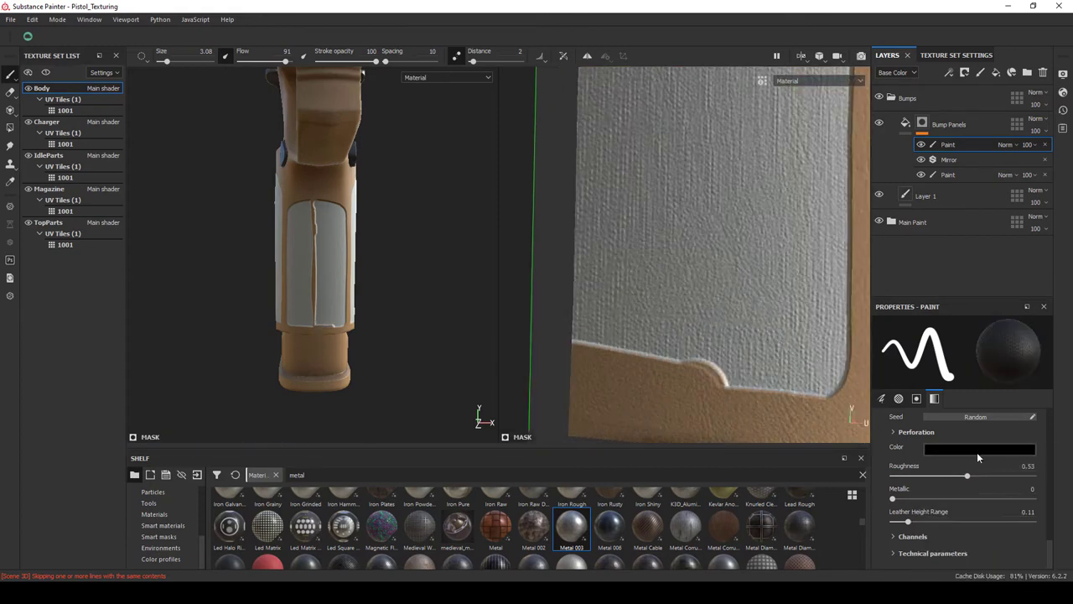
pyautogui.moveTo(738, 352); pyautogui.dragTo(642, 143)
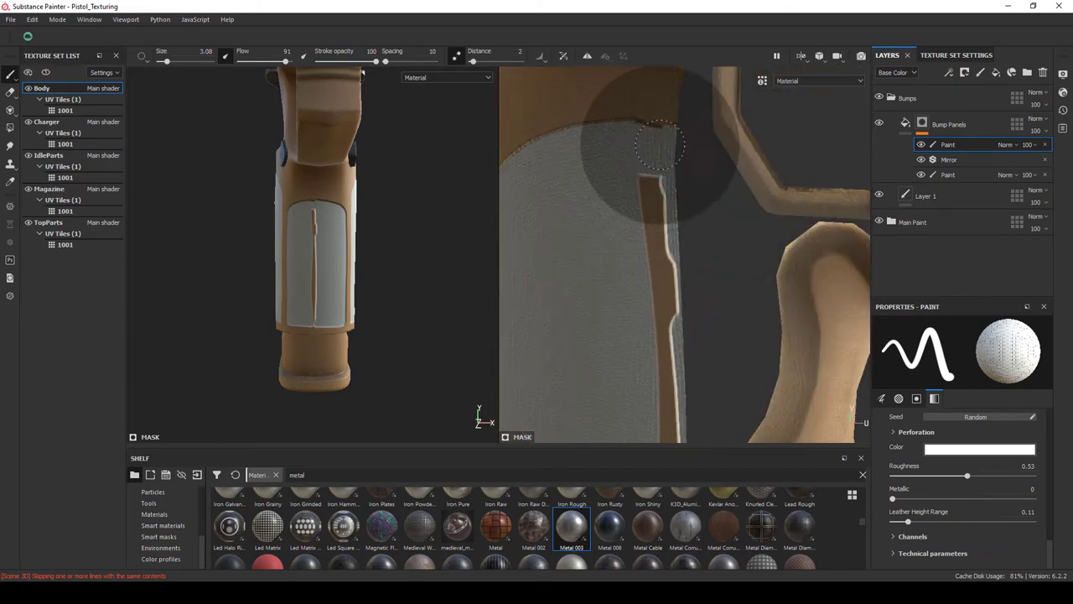
pyautogui.moveTo(721, 143); pyautogui.dragTo(752, 144)
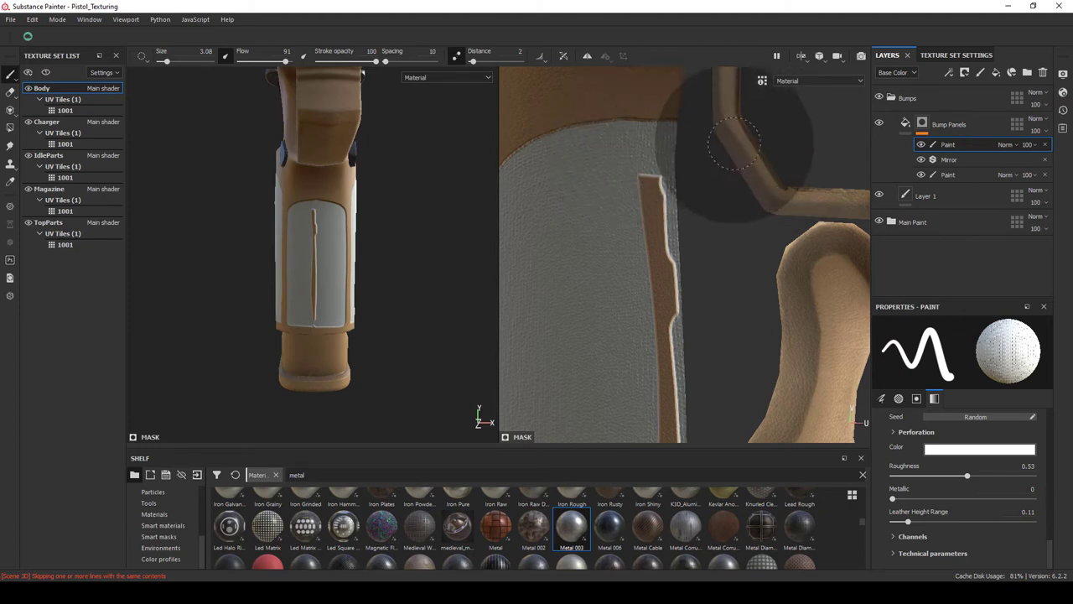
pyautogui.click(939, 448)
pyautogui.click(921, 564)
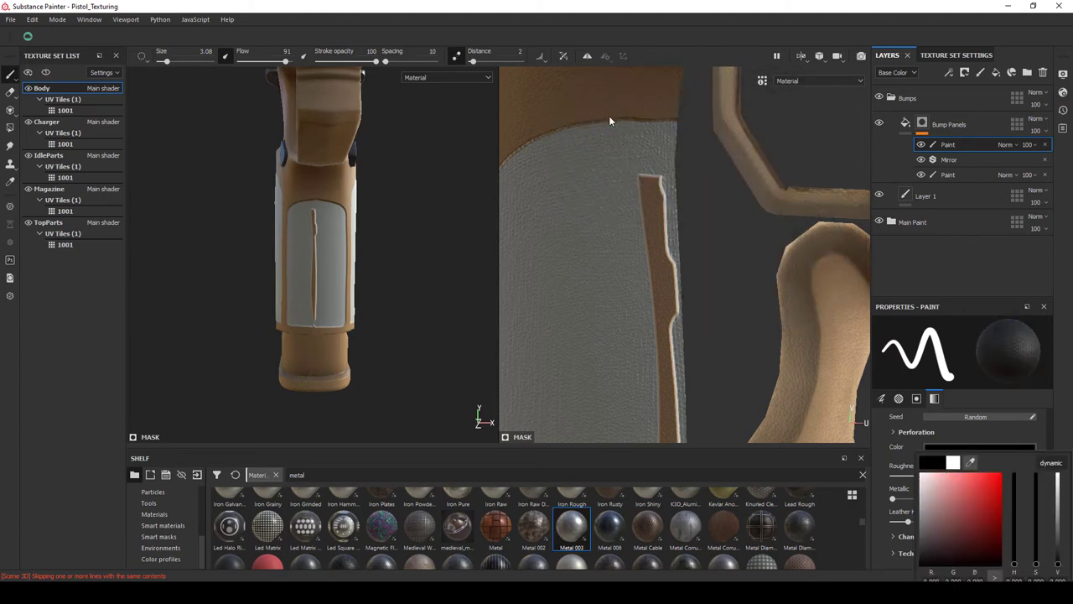
pyautogui.moveTo(609, 122); pyautogui.dragTo(612, 145)
pyautogui.hotkey('ctrl', 'z')
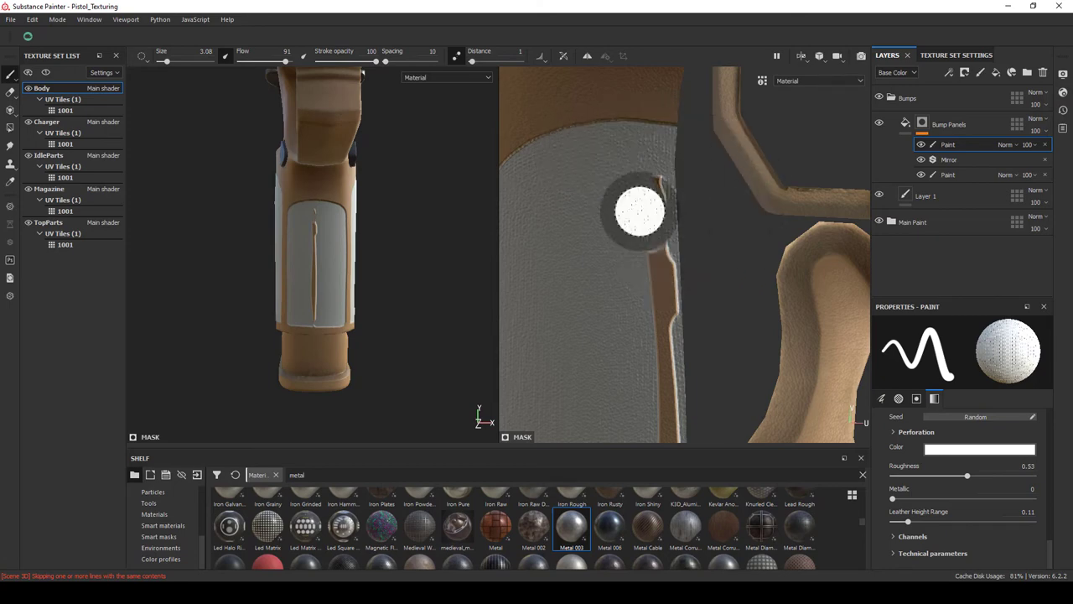
pyautogui.moveTo(639, 210); pyautogui.dragTo(695, 288)
# Zoom and pan across the UV islands, then orbit out to the whole gun and back onto the grip.
pyautogui.moveTo(599, 220); pyautogui.dragTo(554, 287)
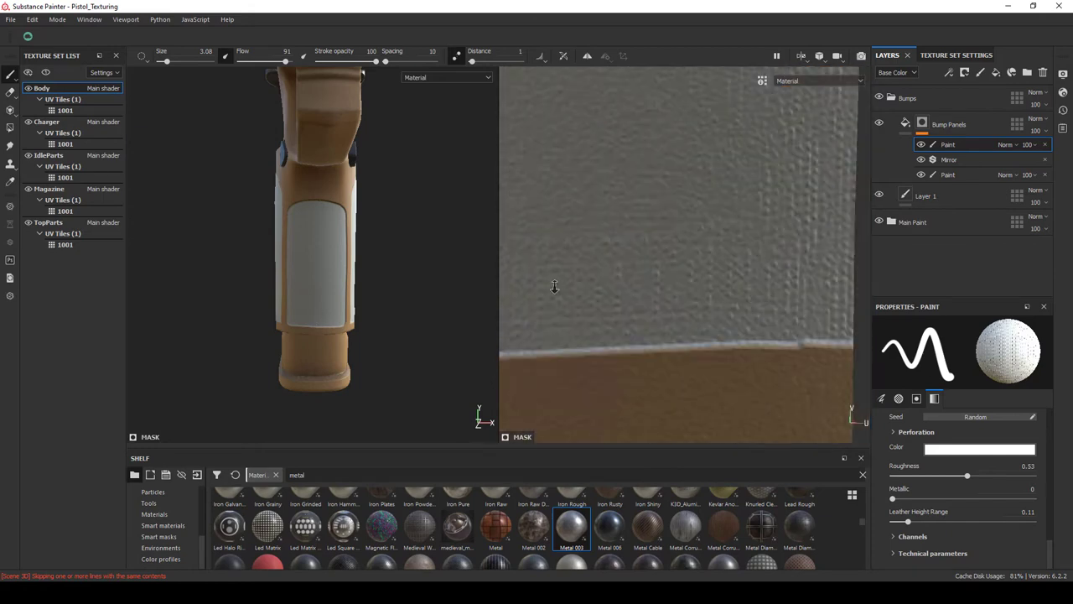
pyautogui.scroll(-3)
pyautogui.moveTo(634, 395); pyautogui.dragTo(755, 263)
pyautogui.scroll(-3)
pyautogui.scroll(-3)
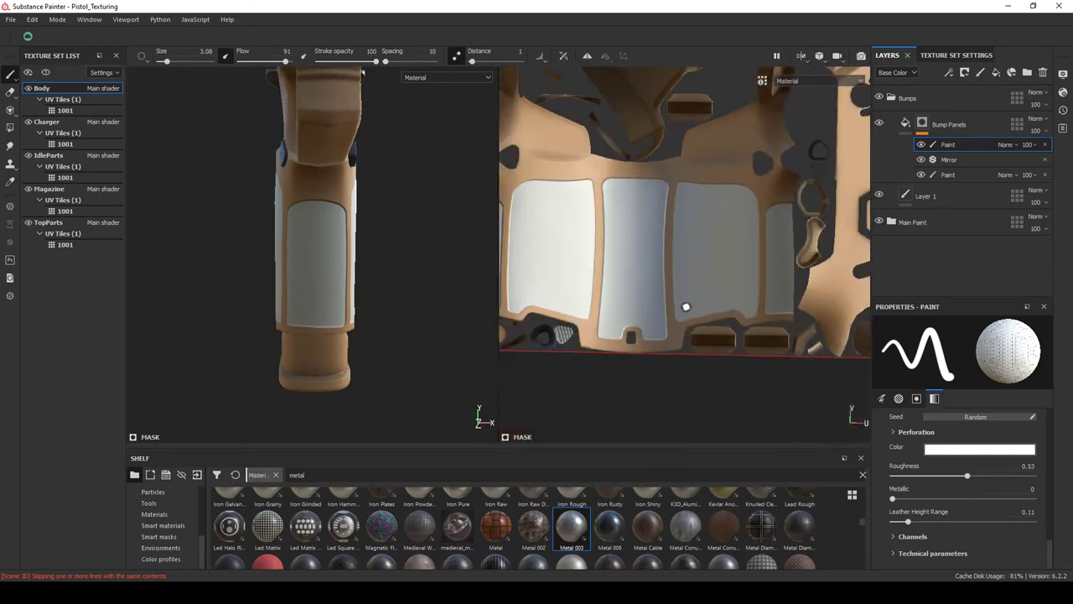
pyautogui.moveTo(277, 310); pyautogui.dragTo(210, 311)
pyautogui.scroll(-3)
pyautogui.scroll(3)
pyautogui.moveTo(335, 306); pyautogui.dragTo(395, 311)
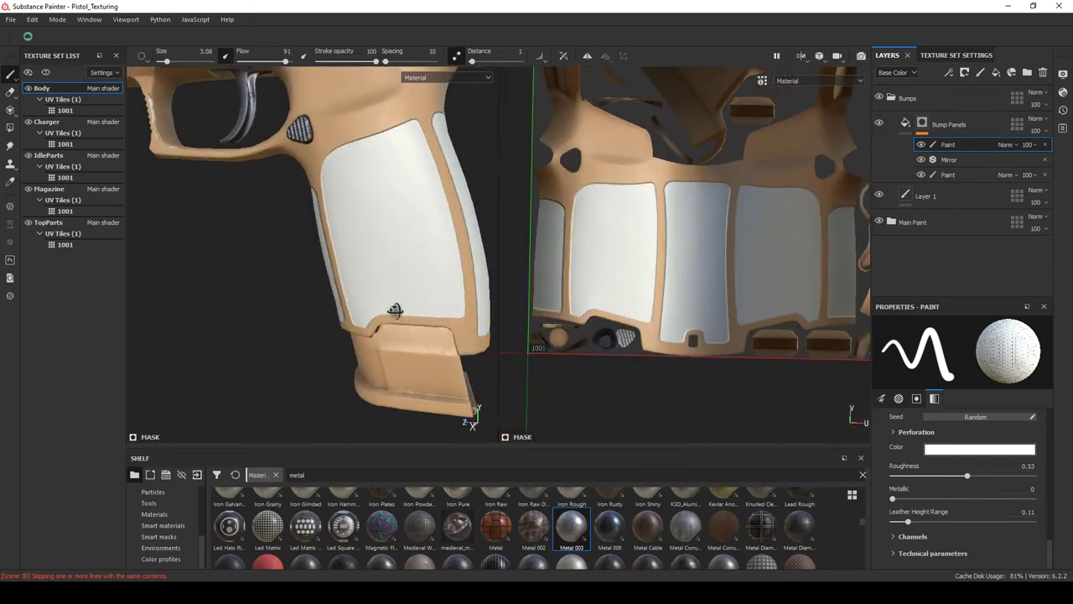
pyautogui.scroll(3)
pyautogui.scroll(3)
pyautogui.scroll(-3)
pyautogui.scroll(-3)
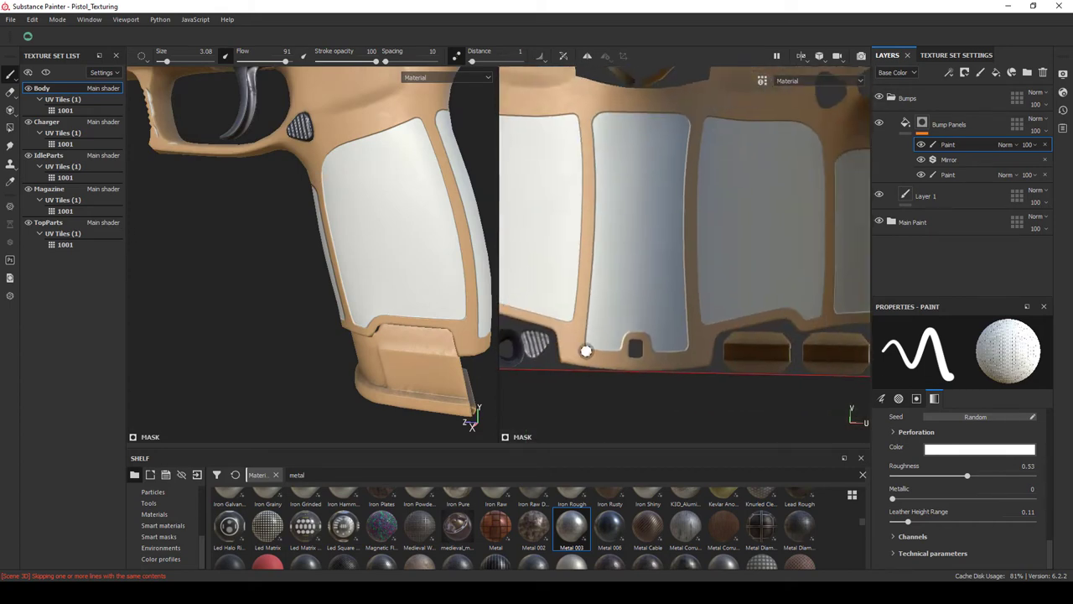
pyautogui.moveTo(586, 351); pyautogui.dragTo(535, 347)
# Check the Mirror filter's settings and orbit around to the rear of the grip panel.
pyautogui.click(949, 159)
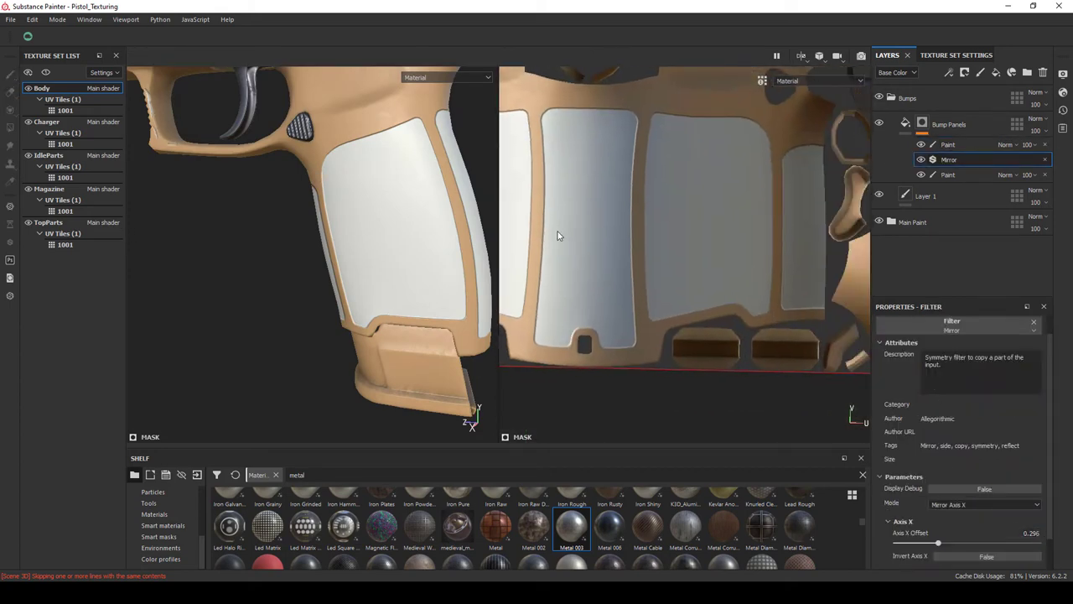
pyautogui.moveTo(377, 252); pyautogui.dragTo(252, 247)
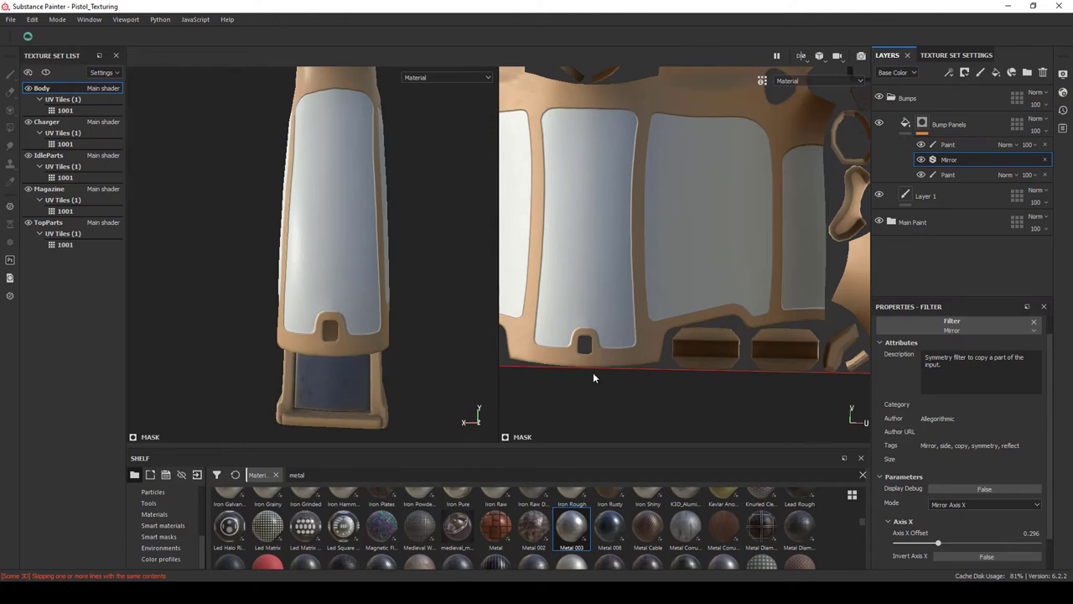
pyautogui.scroll(3)
pyautogui.scroll(3)
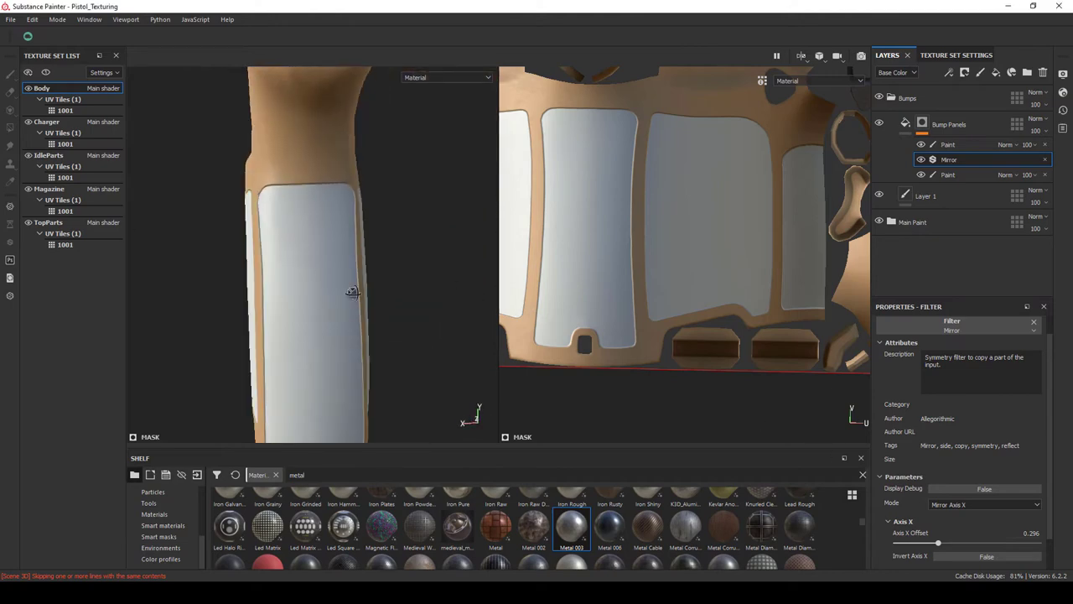
pyautogui.scroll(3)
pyautogui.moveTo(366, 244); pyautogui.dragTo(377, 239)
pyautogui.press('1')
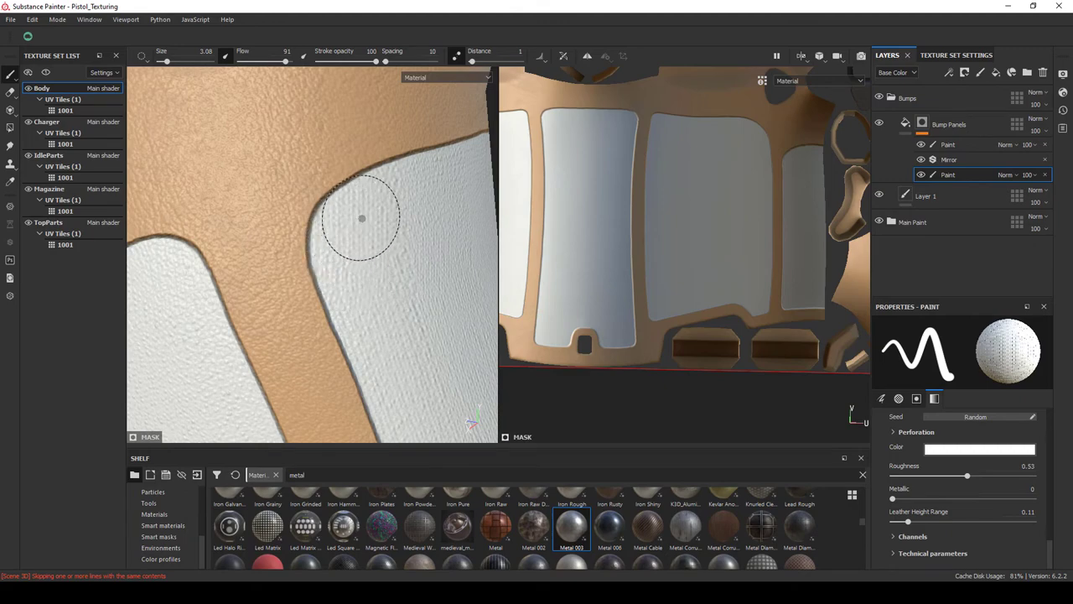
# Orbit and zoom around the pistol to inspect the white grip panel up close.
pyautogui.moveTo(361, 218); pyautogui.dragTo(260, 254)
pyautogui.moveTo(283, 318); pyautogui.dragTo(327, 168)
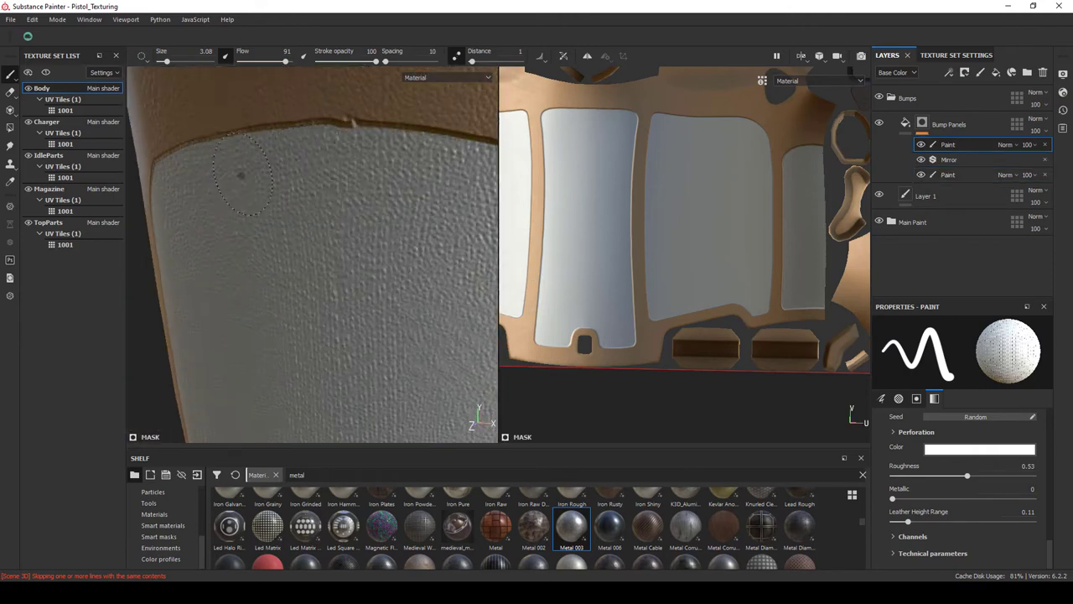
pyautogui.moveTo(364, 201); pyautogui.dragTo(247, 240)
pyautogui.moveTo(246, 240); pyautogui.dragTo(431, 271)
pyautogui.moveTo(431, 271); pyautogui.dragTo(307, 294)
pyautogui.moveTo(488, 286); pyautogui.dragTo(347, 293)
pyautogui.moveTo(347, 293); pyautogui.dragTo(333, 291)
pyautogui.scroll(-3)
pyautogui.moveTo(430, 254); pyautogui.dragTo(287, 268)
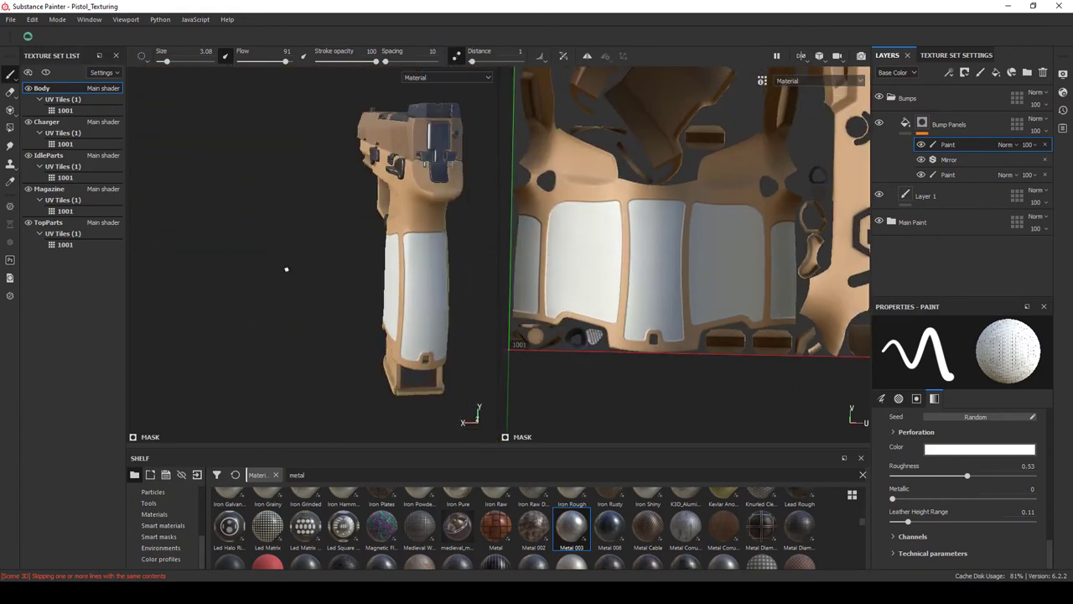
pyautogui.moveTo(288, 268); pyautogui.dragTo(436, 268)
pyautogui.moveTo(436, 269); pyautogui.dragTo(235, 270)
pyautogui.moveTo(235, 271); pyautogui.dragTo(373, 268)
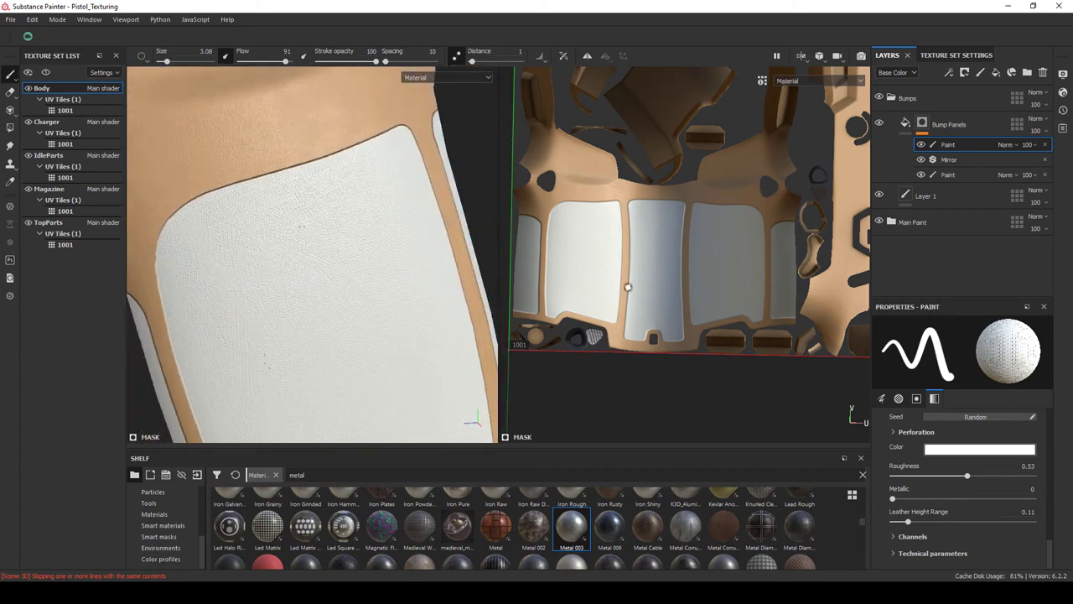
pyautogui.moveTo(469, 327); pyautogui.dragTo(346, 285)
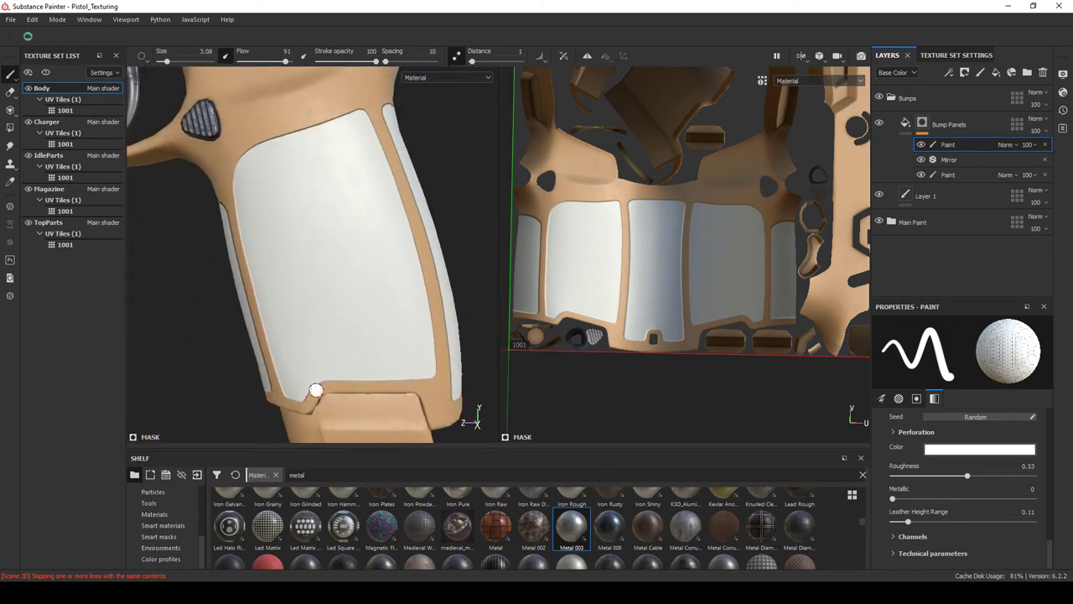
pyautogui.click(152, 525)
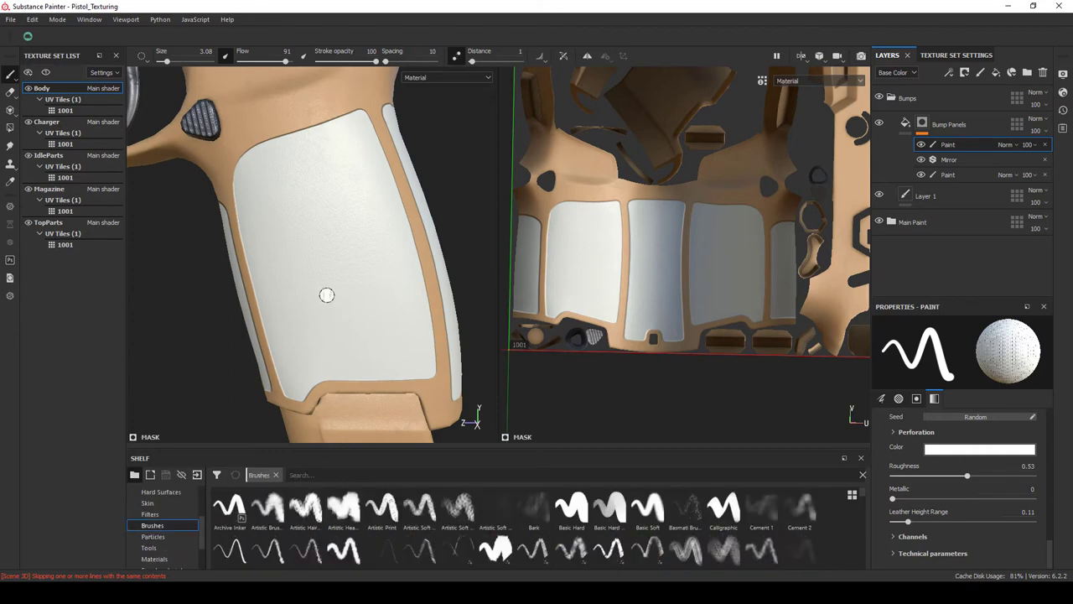
pyautogui.moveTo(415, 236); pyautogui.dragTo(531, 283)
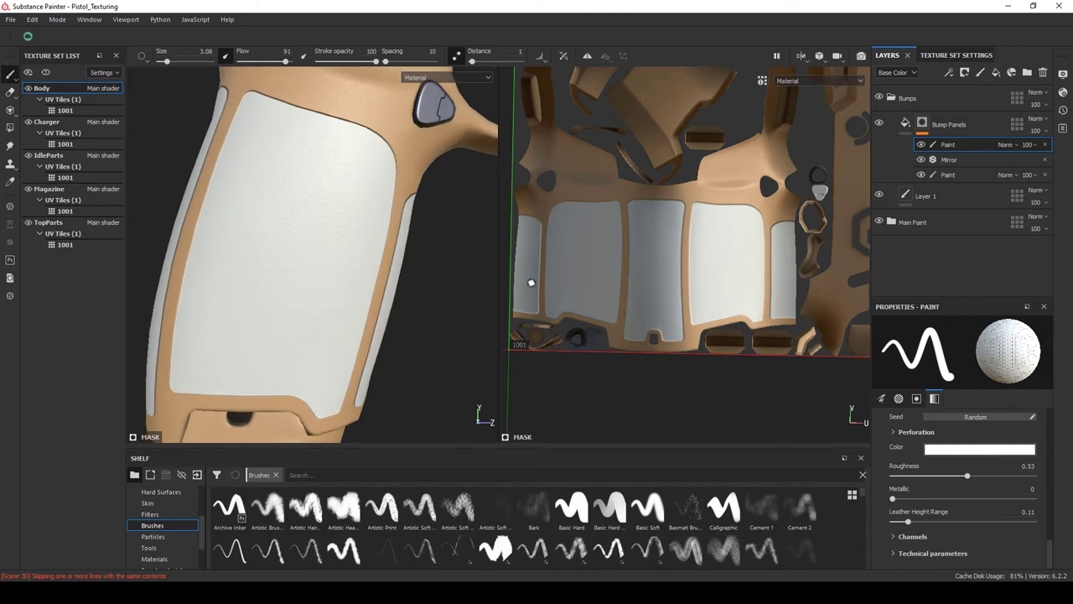
# Set the Bump Panels fill Height to -0.5 and orbit the grip to check the deeper panels.
pyautogui.click(949, 124)
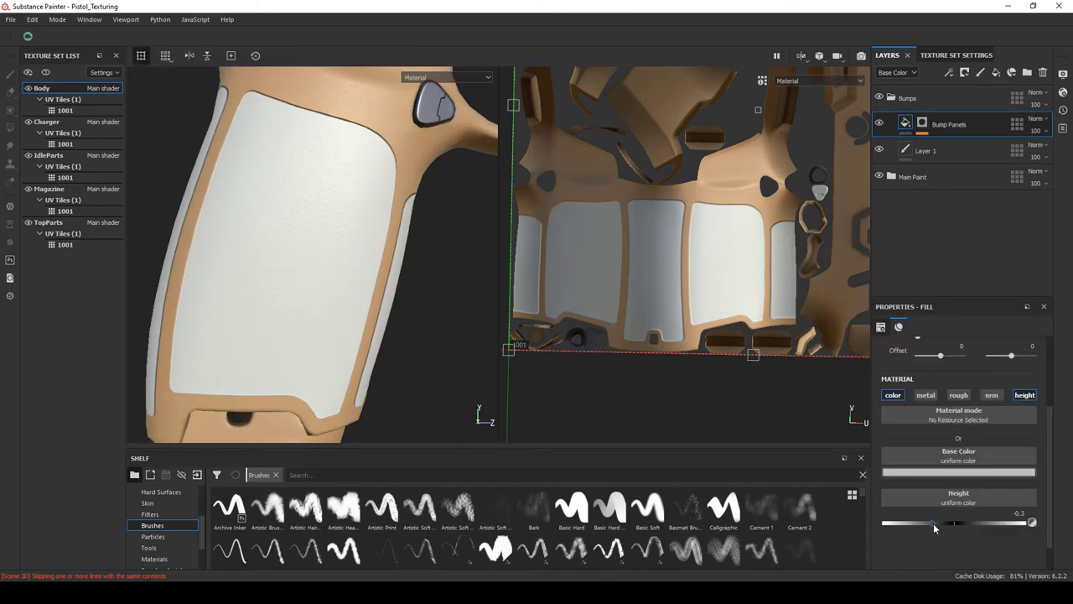
pyautogui.write('5')
pyautogui.press('Return')
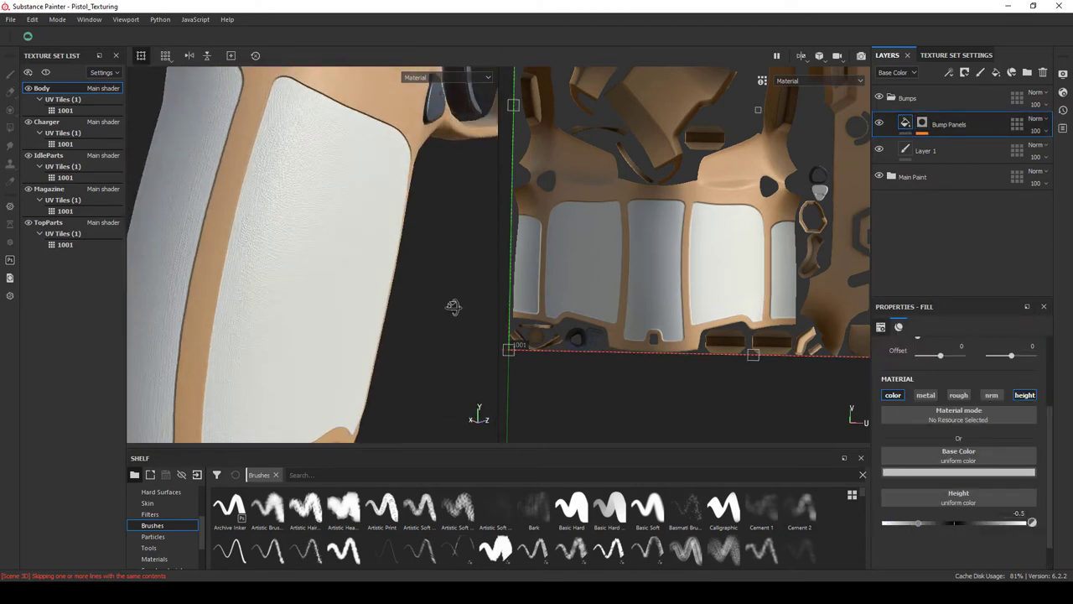
pyautogui.moveTo(447, 304); pyautogui.dragTo(380, 296)
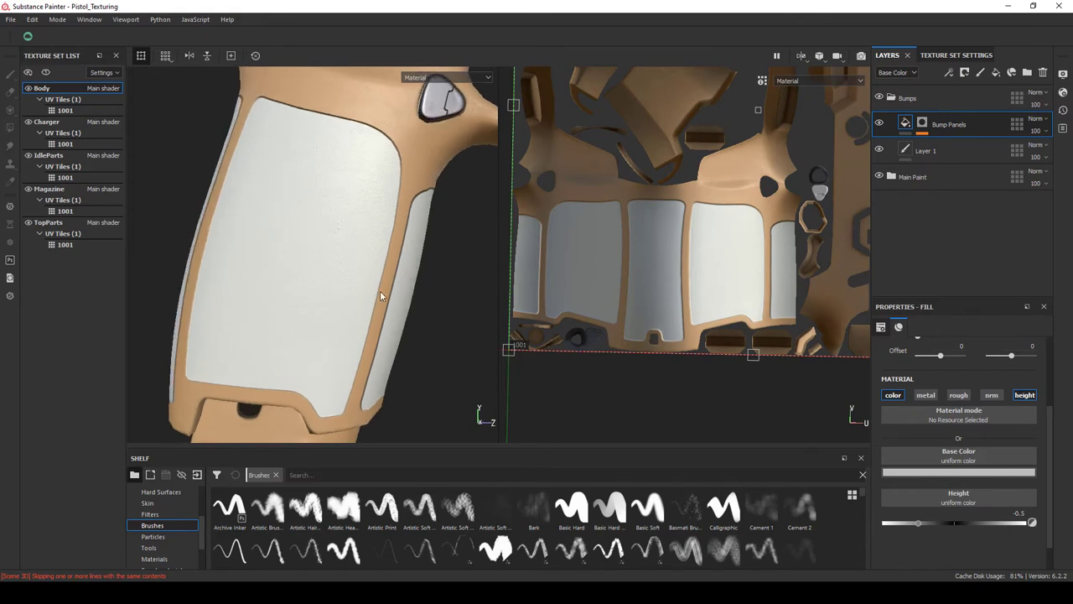
pyautogui.click(922, 123)
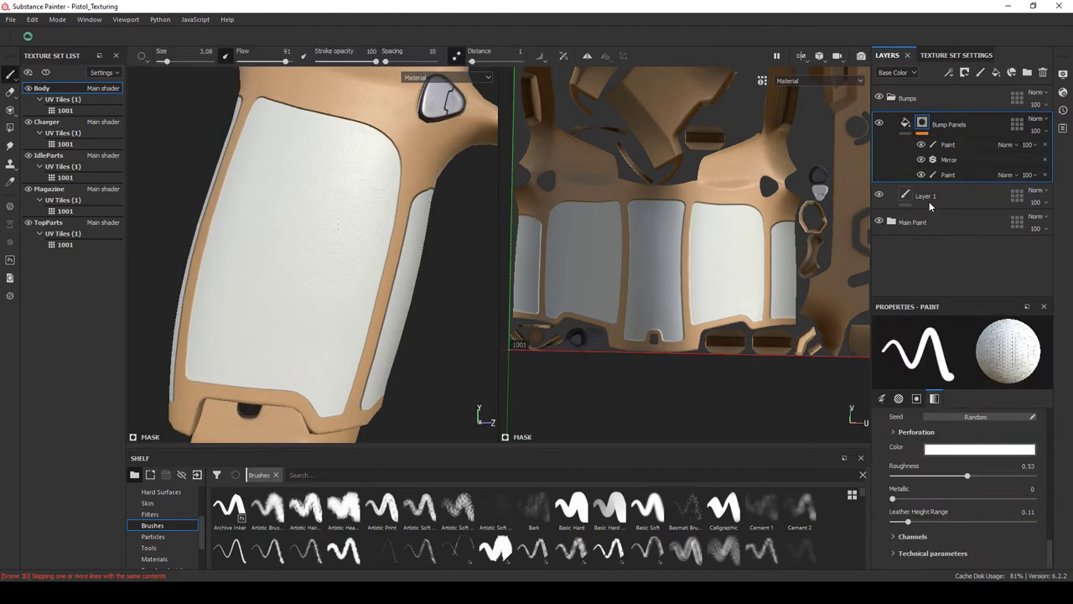
# Add a paint effect named Logo to the Bump Panels mask.
pyautogui.rightClick(952, 145)
pyautogui.click(957, 166)
pyautogui.write('Logo')
pyautogui.press('Return')
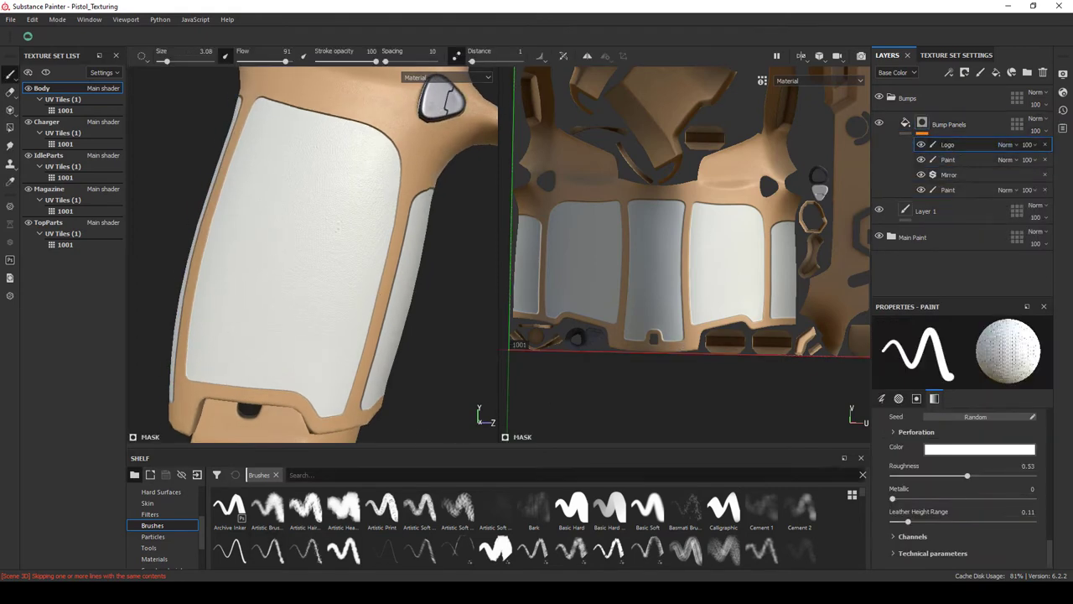
pyautogui.moveTo(336, 252); pyautogui.dragTo(316, 340)
pyautogui.scroll(-3)
pyautogui.scroll(3)
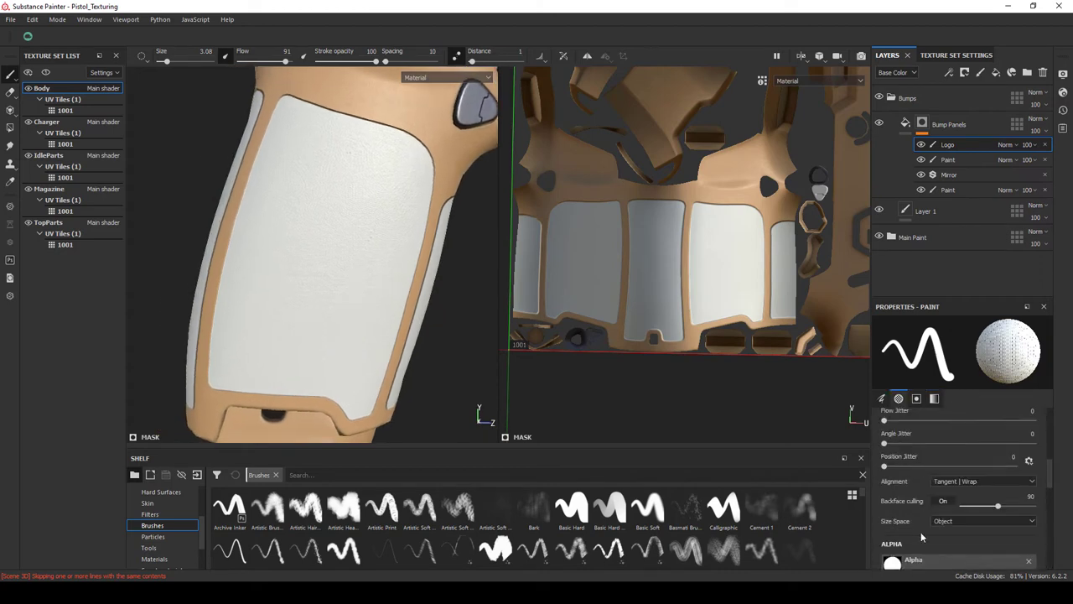
pyautogui.click(1029, 506)
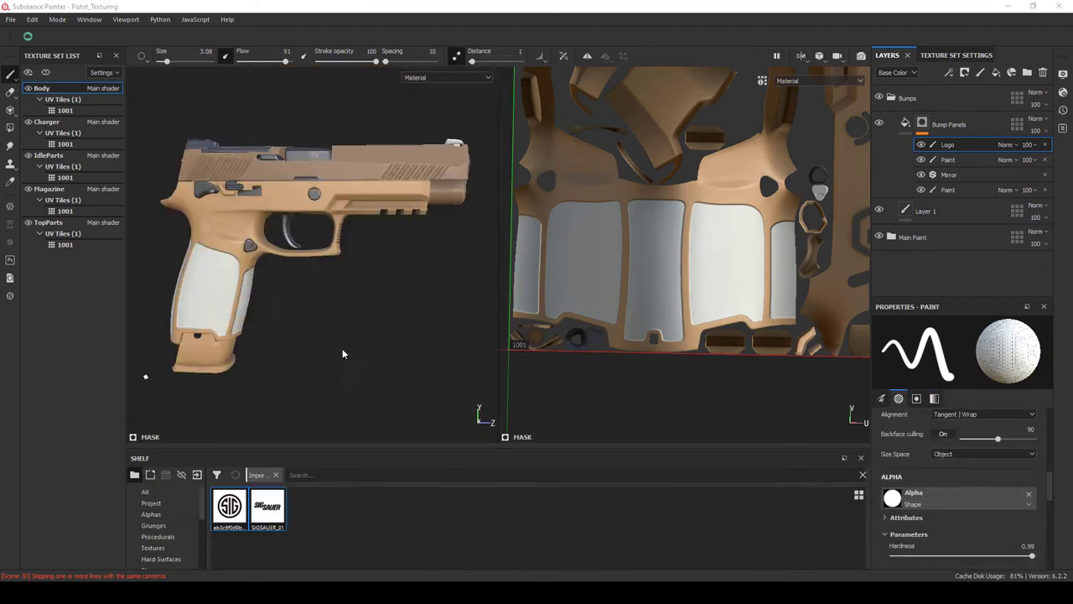
pyautogui.scroll(3)
# Choose the Basic Hard brush and drag in the SIG SAUER logo from the shelf, undoing it when it loads as a stencil.
pyautogui.click(153, 557)
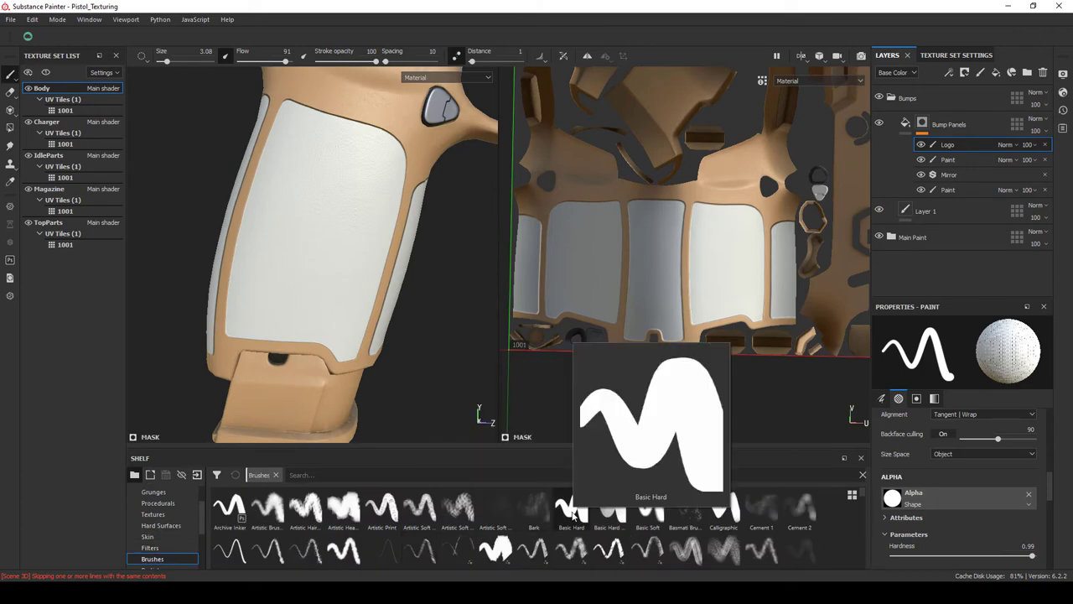
pyautogui.click(572, 506)
pyautogui.click(993, 501)
pyautogui.scroll(-3)
pyautogui.scroll(-3)
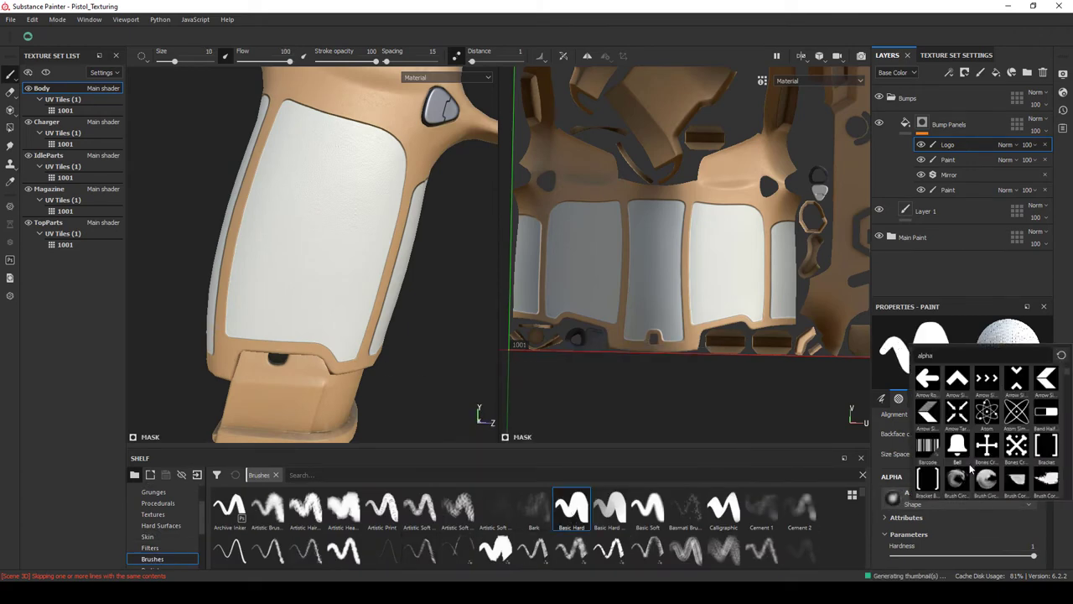
pyautogui.click(152, 514)
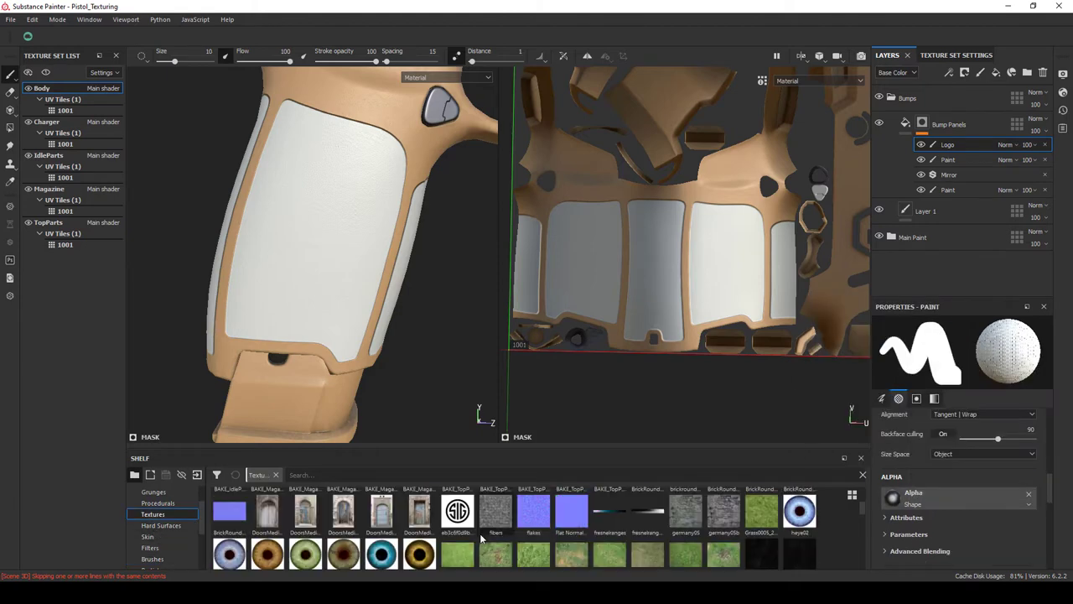
pyautogui.scroll(-3)
pyautogui.moveTo(919, 498); pyautogui.dragTo(950, 519)
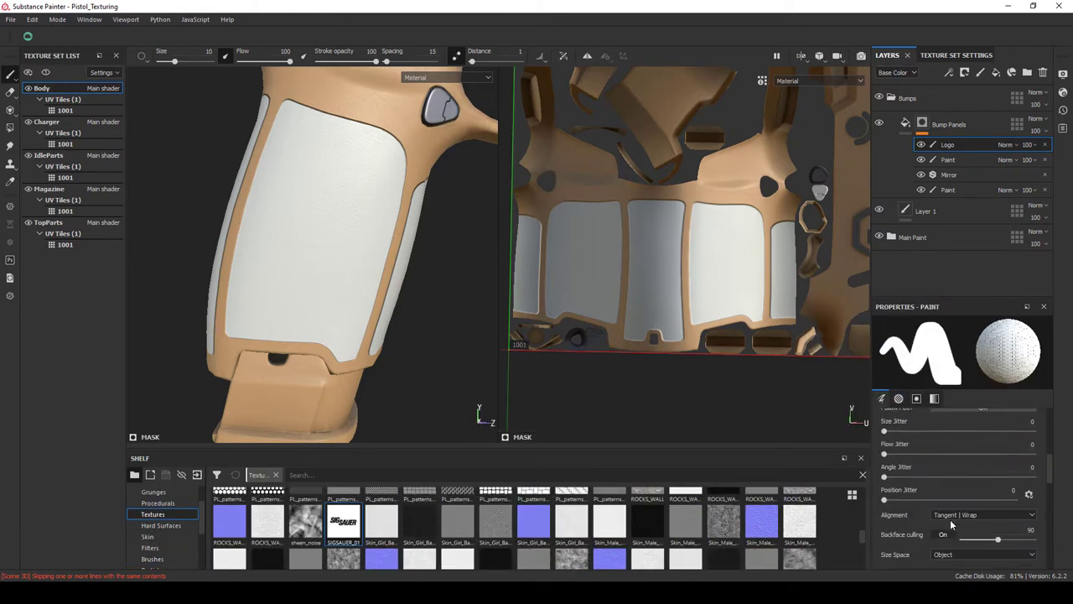
pyautogui.scroll(-3)
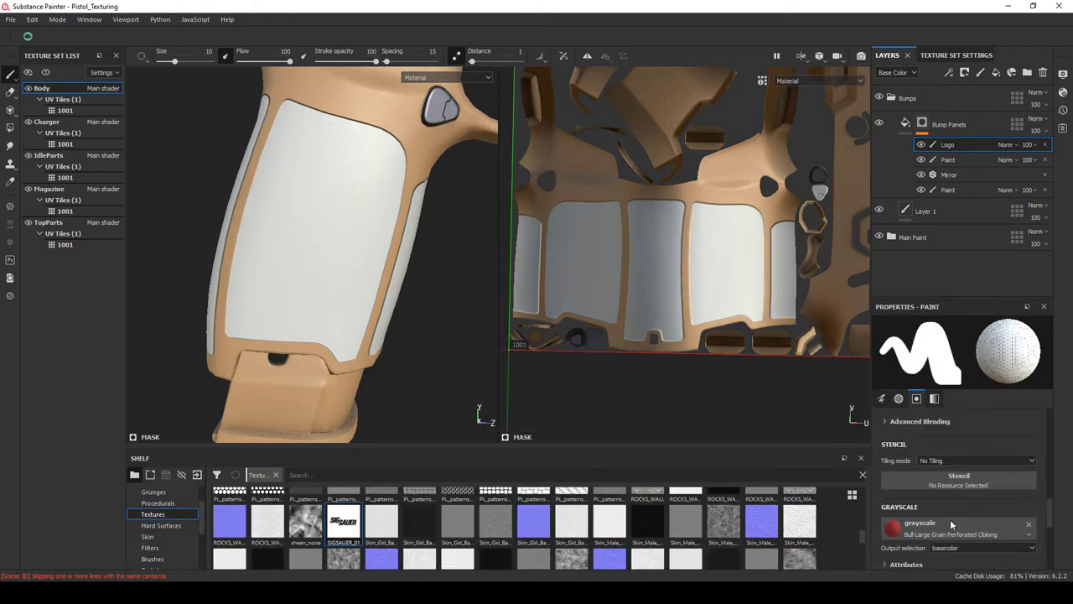
pyautogui.moveTo(344, 520); pyautogui.dragTo(959, 480)
pyautogui.hotkey('ctrl', 'z')
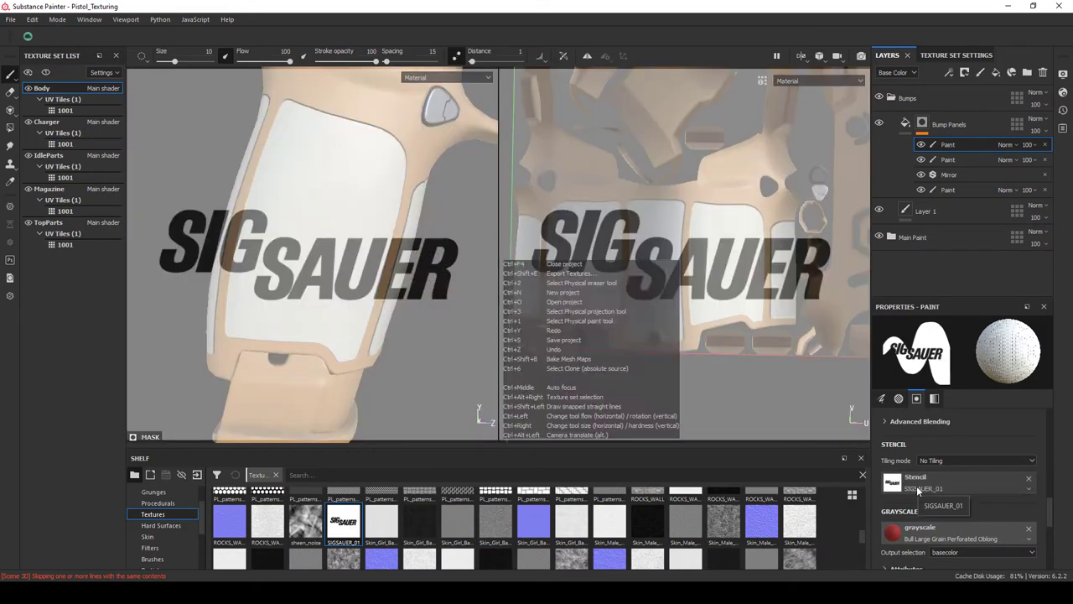
# Review the stroke alignment and size space options and enlarge the brush to about 24.62.
pyautogui.click(1028, 479)
pyautogui.click(32, 20)
pyautogui.write('Logo')
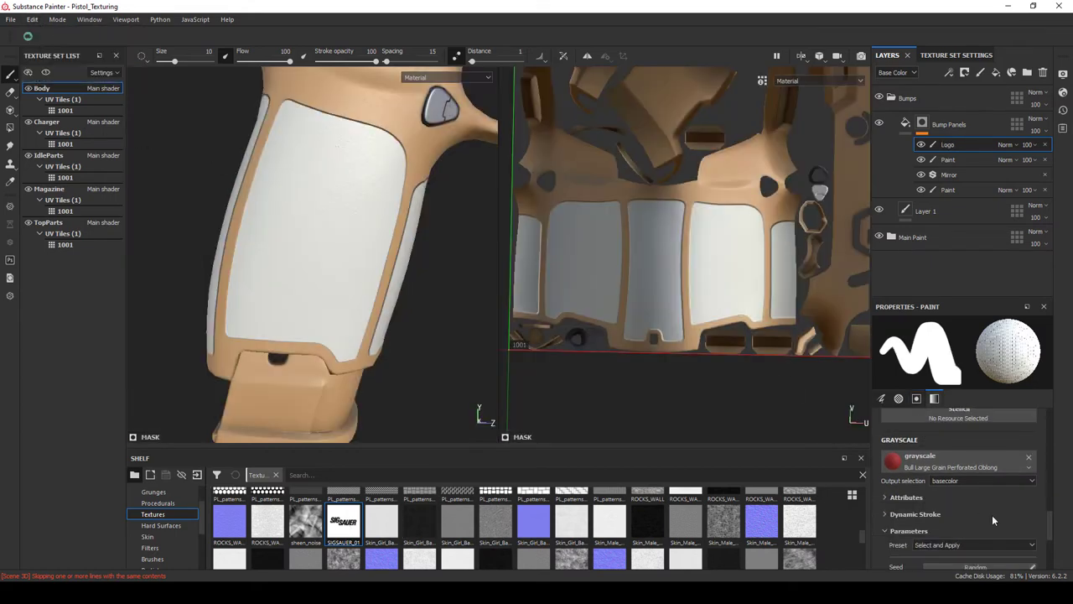
pyautogui.scroll(3)
pyautogui.scroll(3)
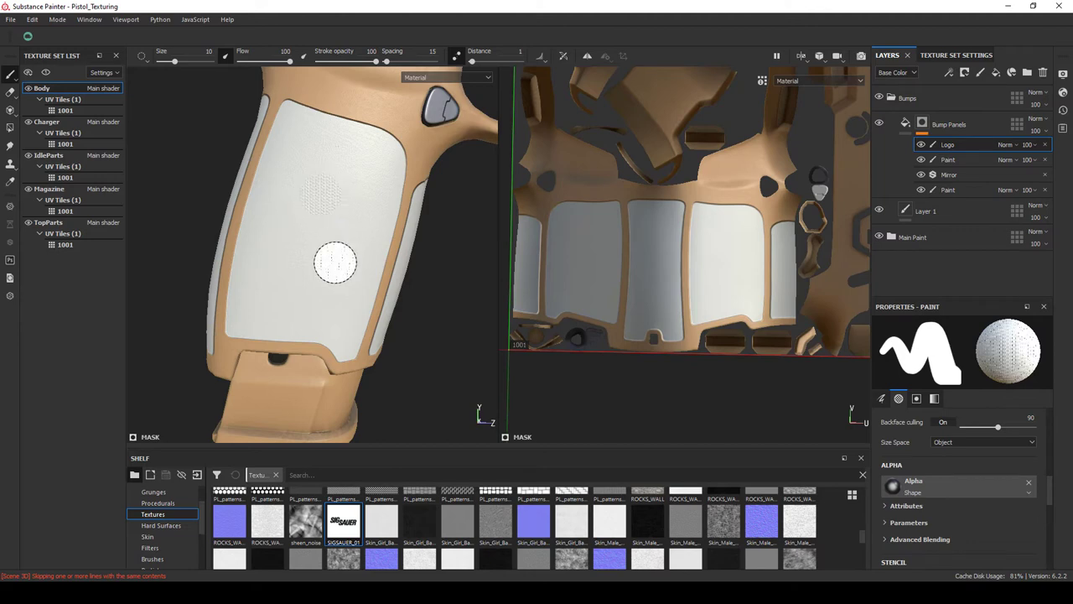
pyautogui.scroll(3)
pyautogui.scroll(3)
pyautogui.scroll(3)
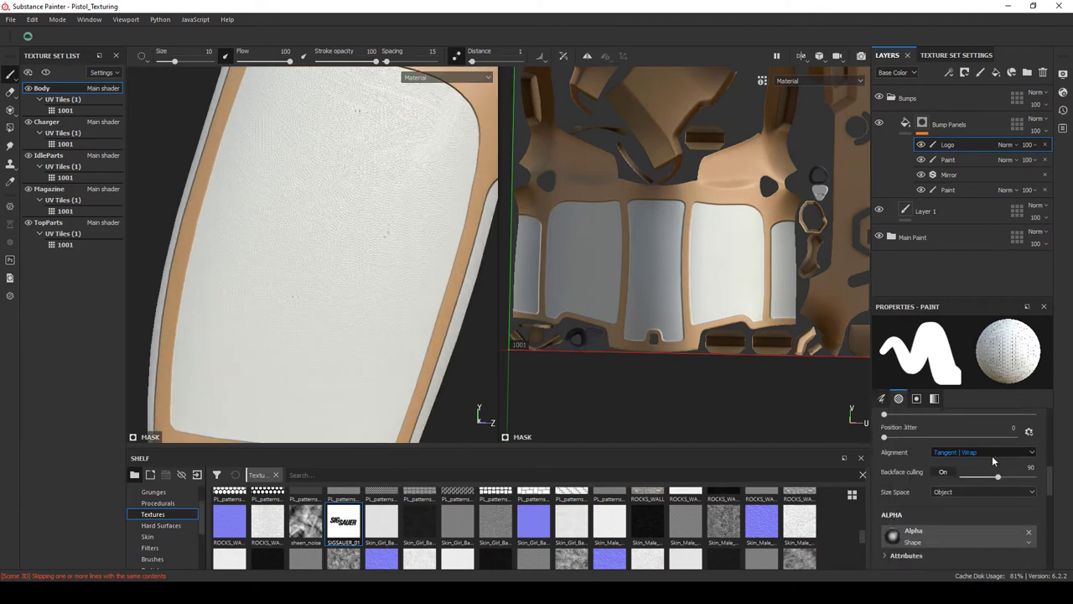
pyautogui.click(992, 455)
pyautogui.click(965, 503)
pyautogui.click(972, 492)
pyautogui.click(945, 495)
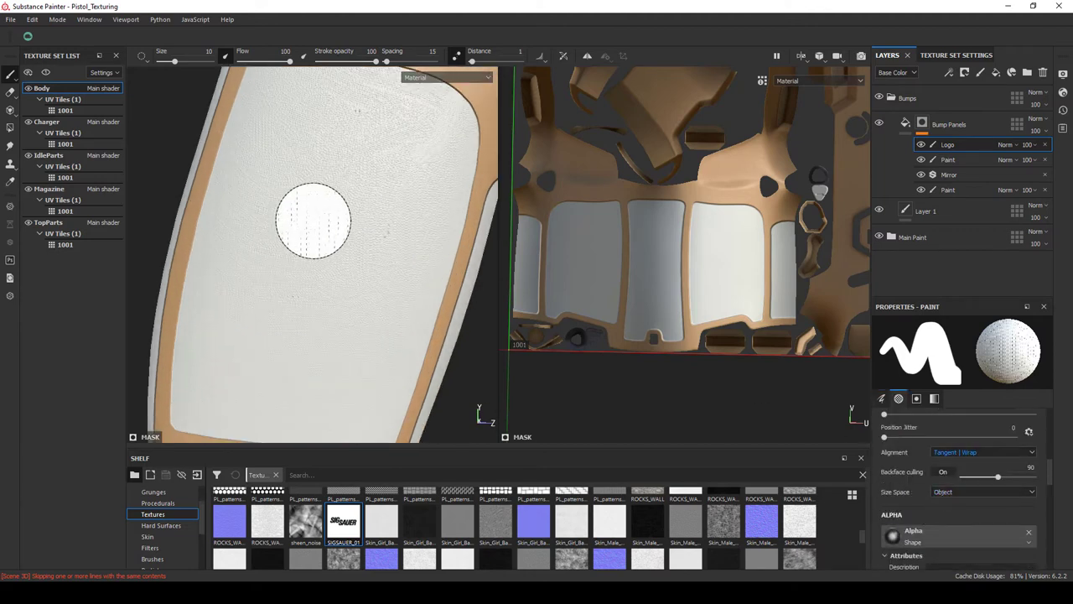
pyautogui.moveTo(312, 220); pyautogui.dragTo(343, 245)
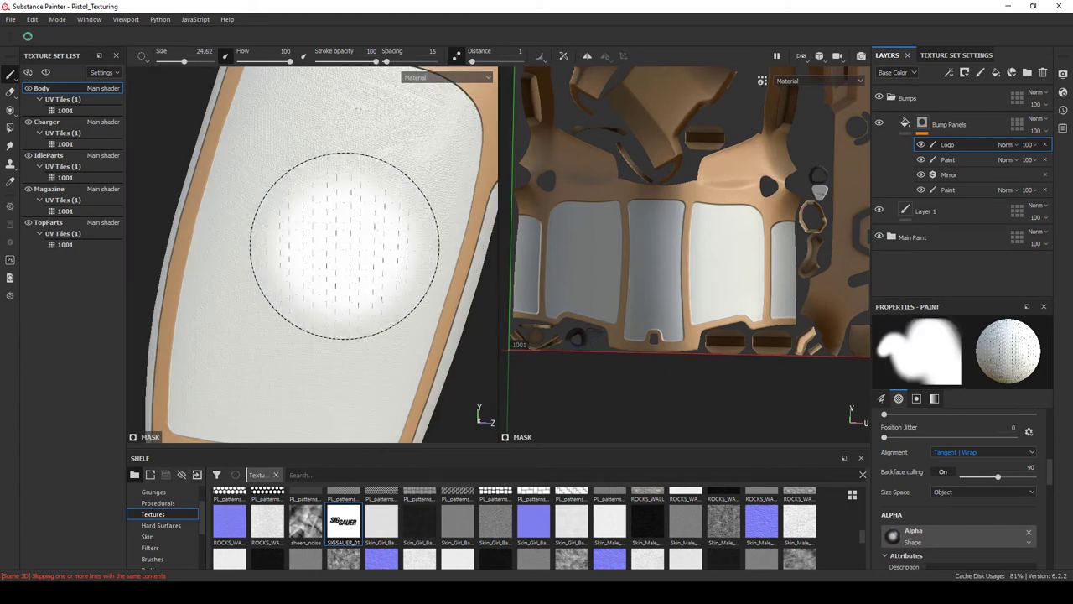
pyautogui.click(893, 535)
pyautogui.scroll(-3)
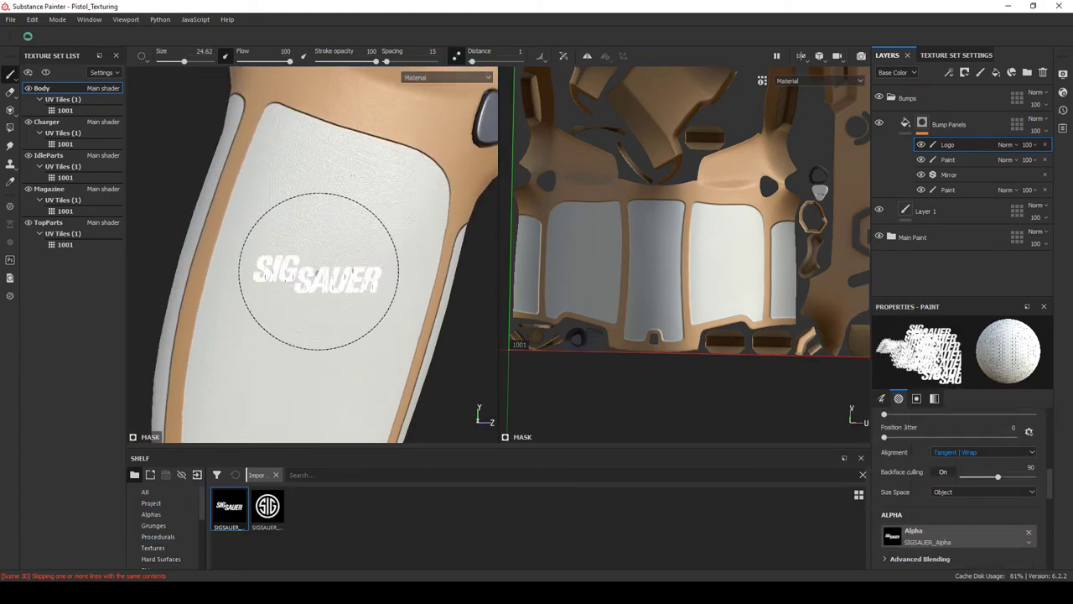
# Resize the brush to about 34.36 and set the paint colour to black.
pyautogui.moveTo(319, 271); pyautogui.dragTo(352, 276)
pyautogui.moveTo(330, 239); pyautogui.dragTo(338, 215)
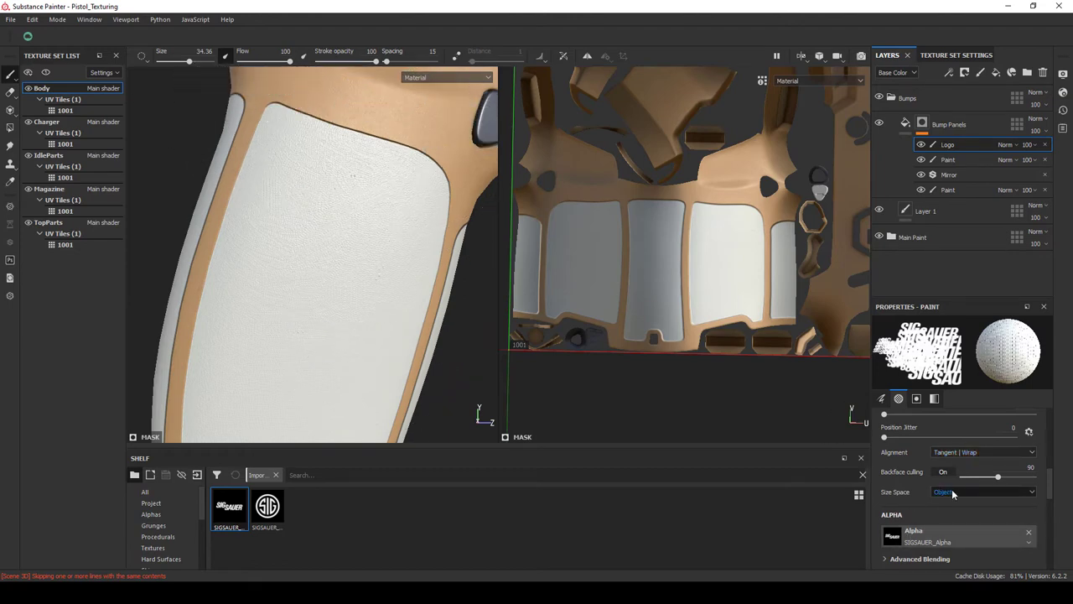
pyautogui.scroll(3)
pyautogui.scroll(3)
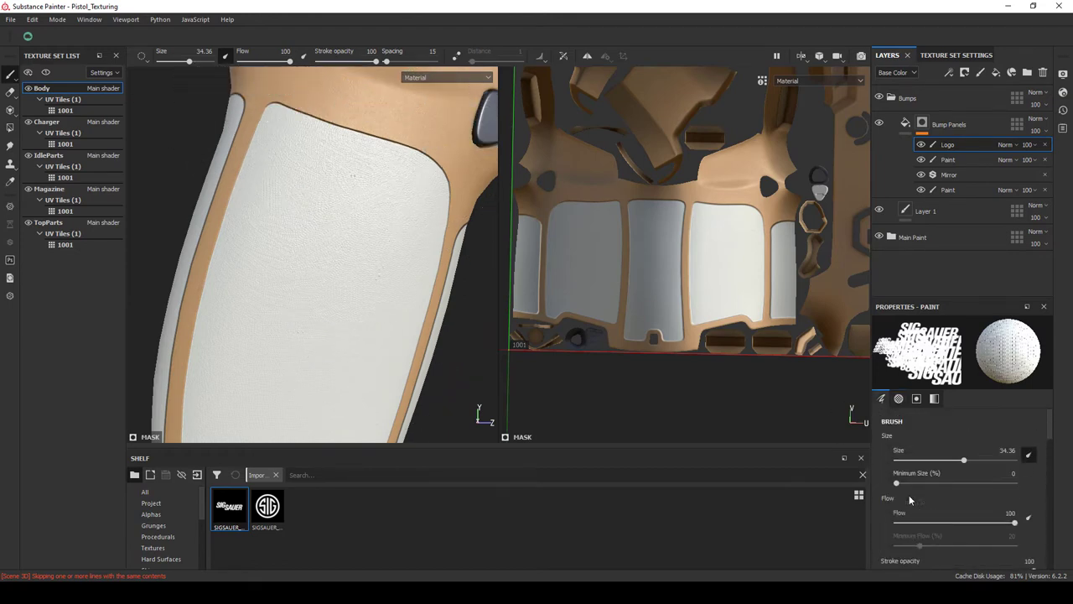
pyautogui.scroll(-3)
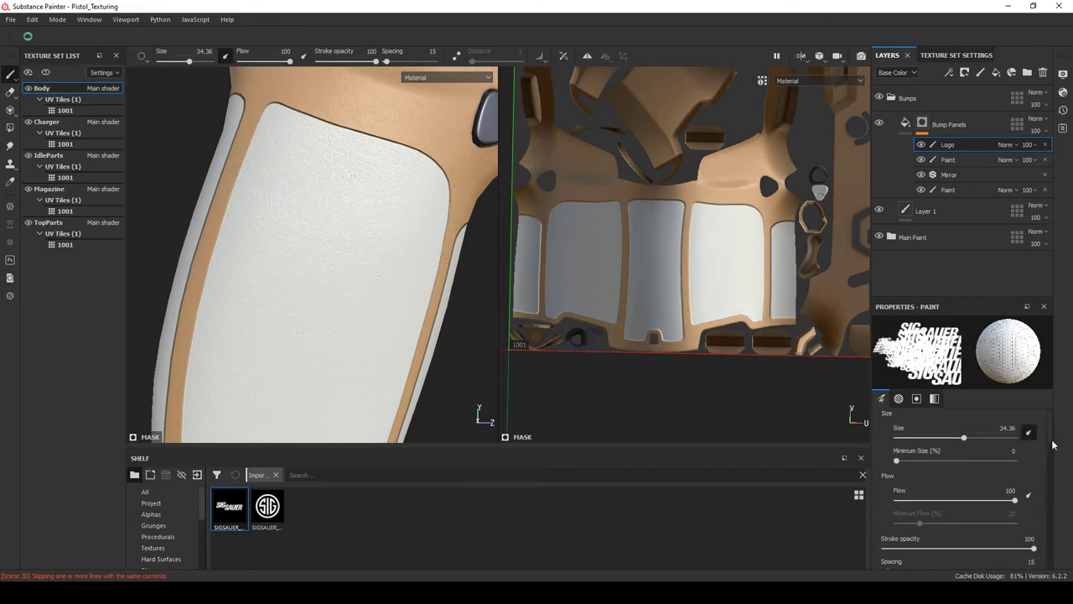
pyautogui.scroll(-3)
pyautogui.moveTo(1052, 514); pyautogui.dragTo(1053, 555)
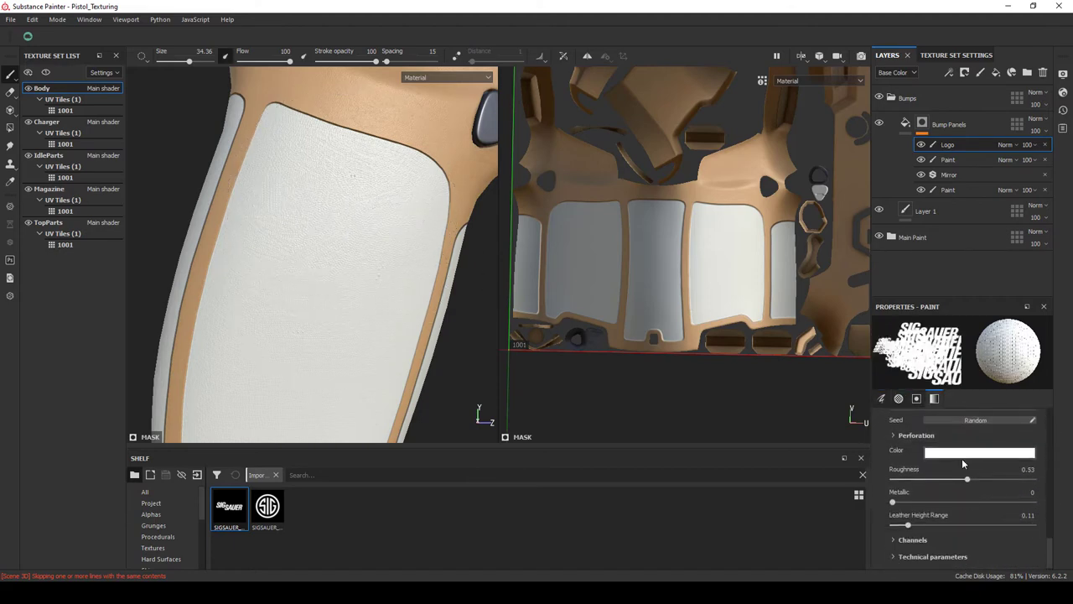
pyautogui.click(962, 453)
pyautogui.click(929, 543)
# Stamp the SIG SAUER logo on the grip panel, undoing and restamping it for better placement.
pyautogui.click(335, 209)
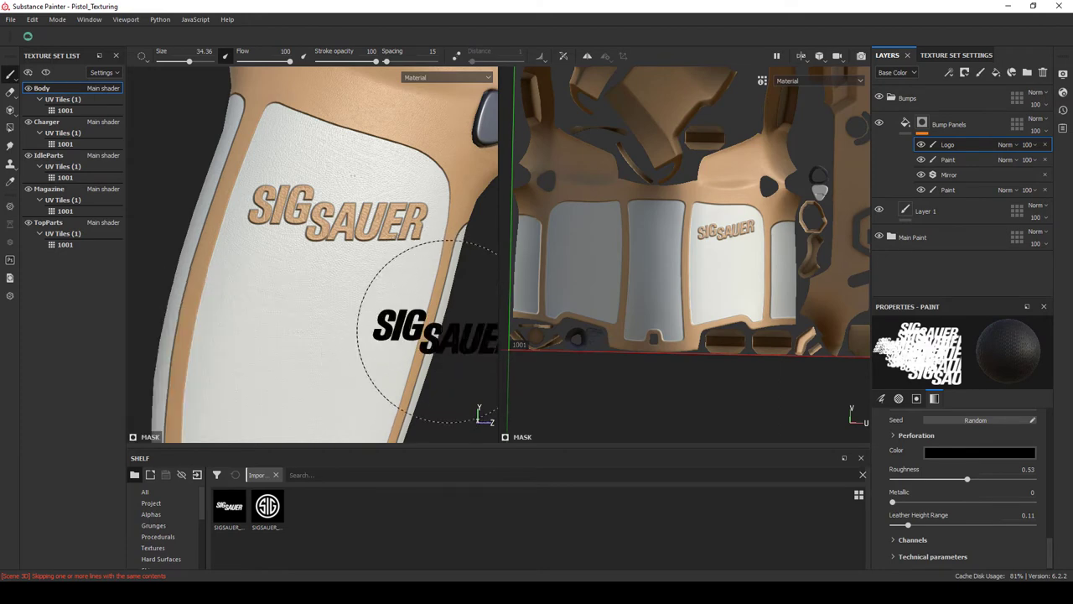
pyautogui.moveTo(423, 327); pyautogui.dragTo(300, 249)
pyautogui.moveTo(300, 249); pyautogui.dragTo(319, 244)
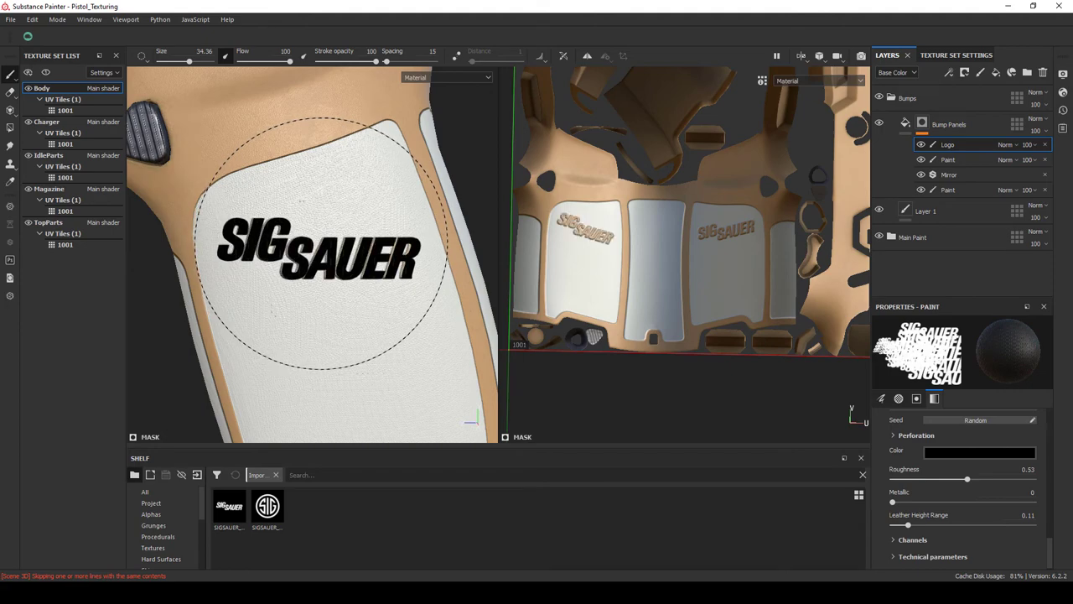
pyautogui.click(321, 243)
pyautogui.scroll(3)
pyautogui.scroll(-3)
pyautogui.scroll(-3)
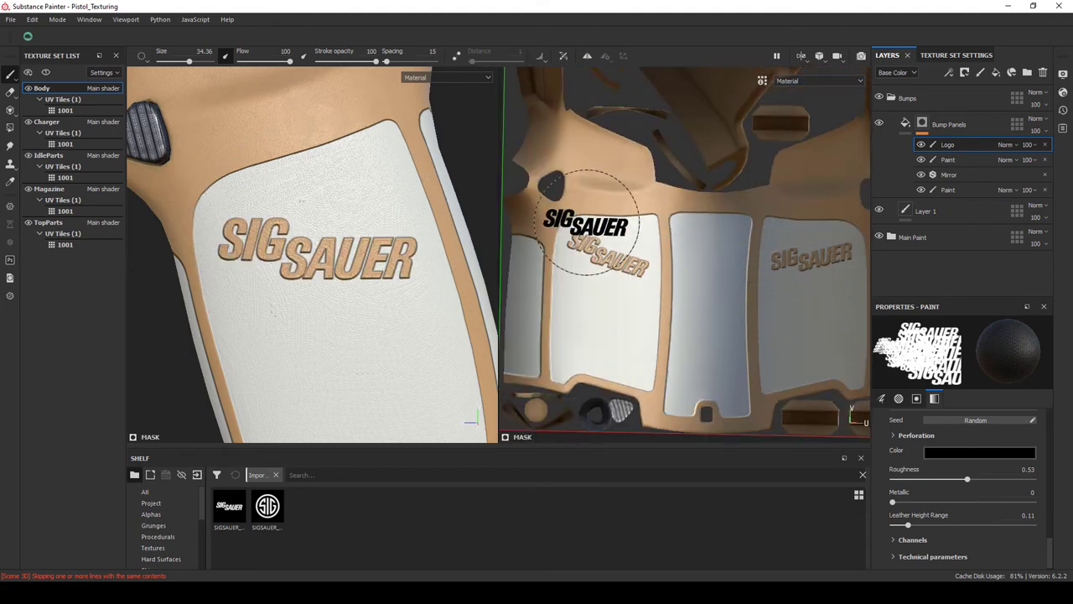
pyautogui.hotkey('ctrl', 'z')
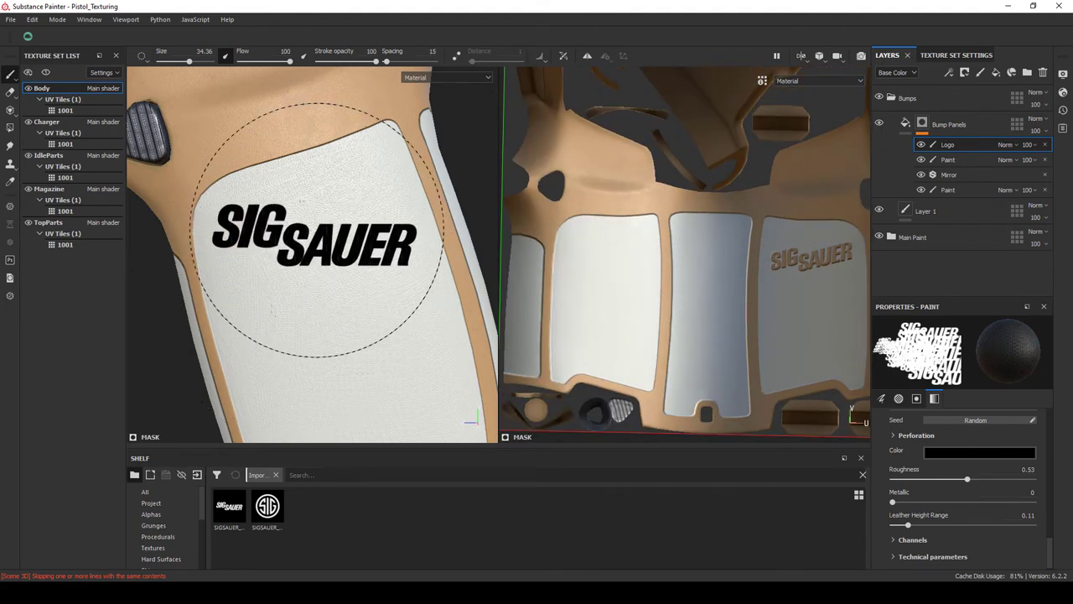
pyautogui.click(317, 230)
# Stamp the logo again while orbiting, then zoom around the pistol to review the grip.
pyautogui.moveTo(316, 230); pyautogui.dragTo(288, 323)
pyautogui.moveTo(288, 324); pyautogui.dragTo(323, 311)
pyautogui.moveTo(324, 311); pyautogui.dragTo(232, 308)
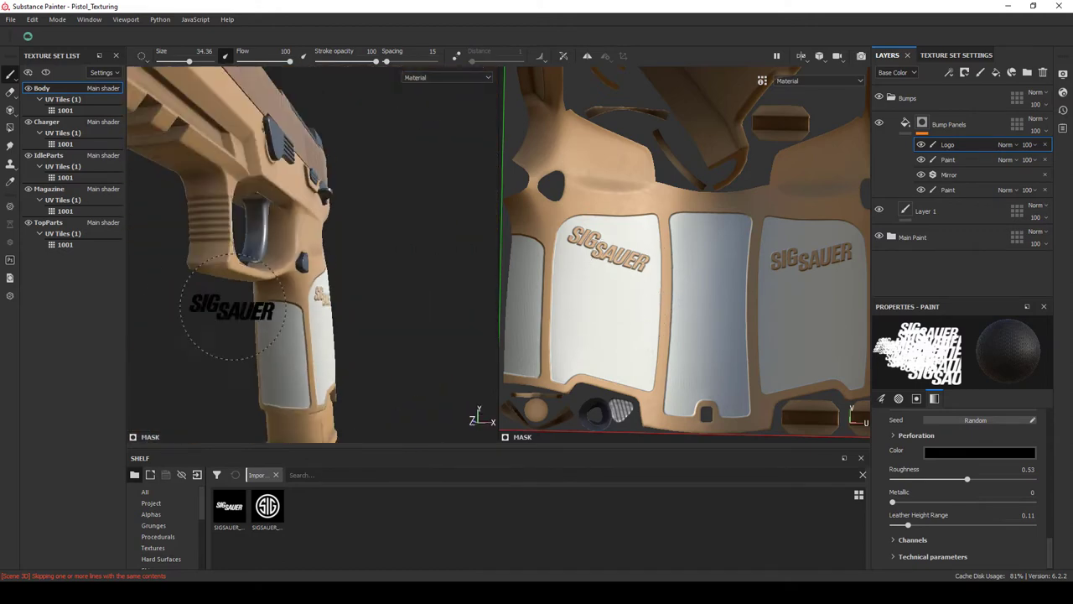
pyautogui.moveTo(232, 308); pyautogui.dragTo(444, 317)
pyautogui.scroll(3)
pyautogui.scroll(3)
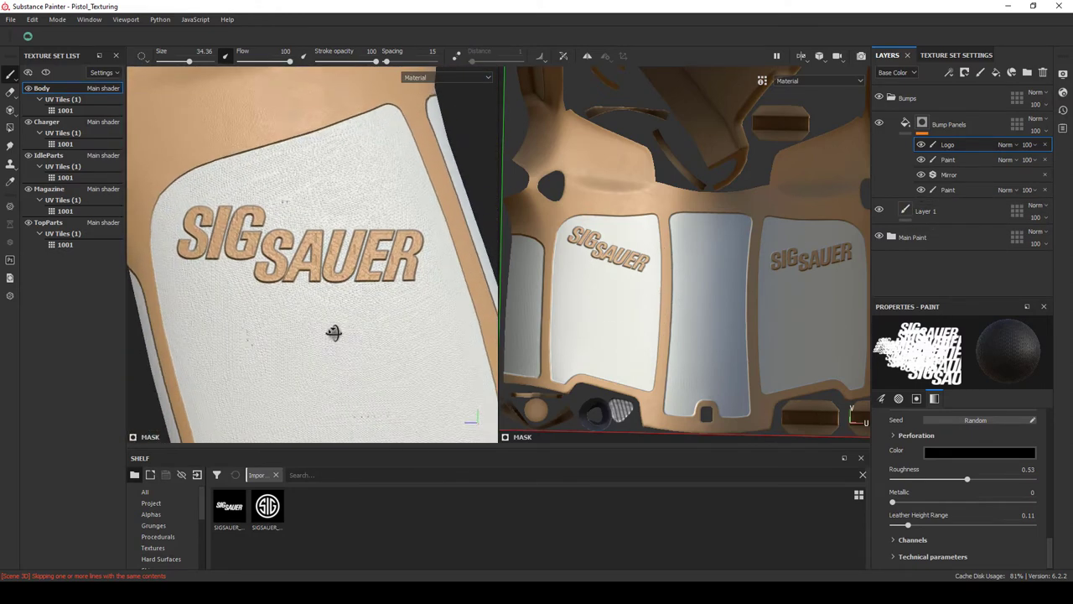
pyautogui.scroll(3)
pyautogui.scroll(-3)
pyautogui.scroll(3)
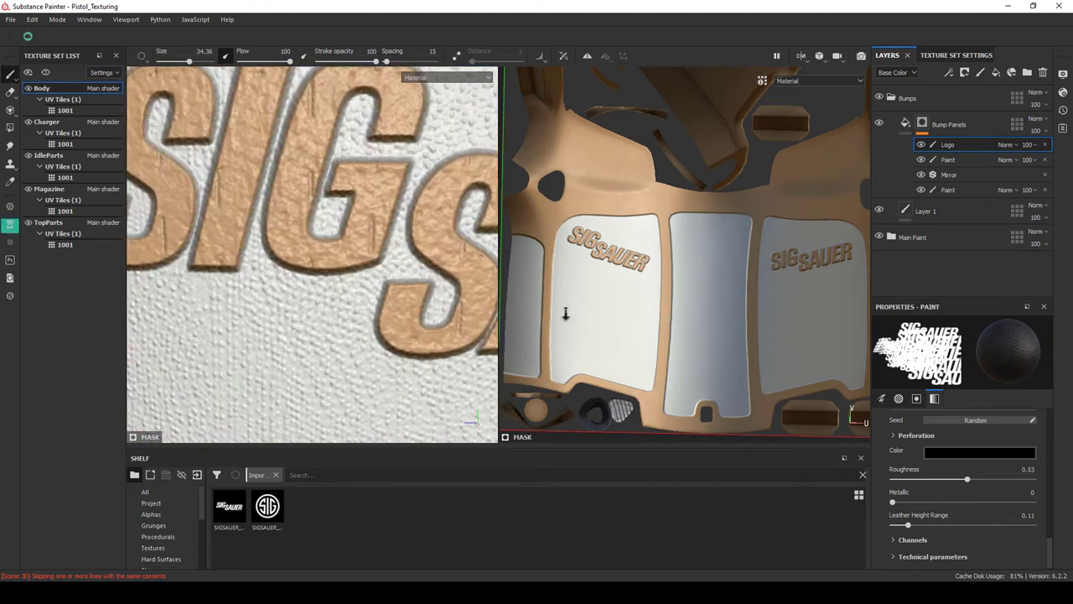
pyautogui.scroll(-3)
pyautogui.scroll(3)
# Toggle Layer 1's visibility to compare, then orbit in on the grip.
pyautogui.click(879, 210)
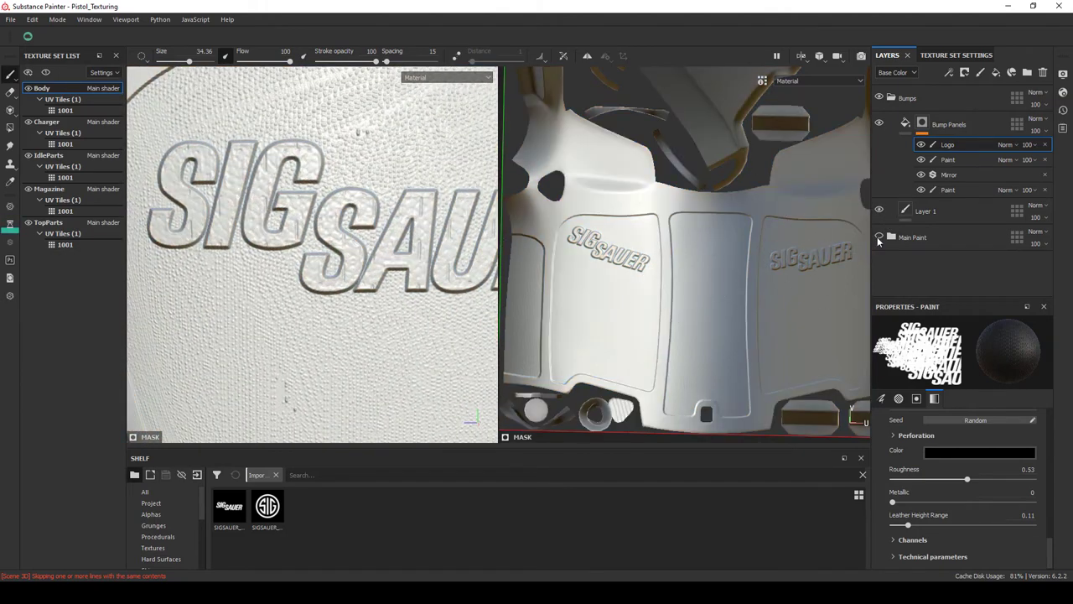
pyautogui.click(878, 211)
pyautogui.click(879, 211)
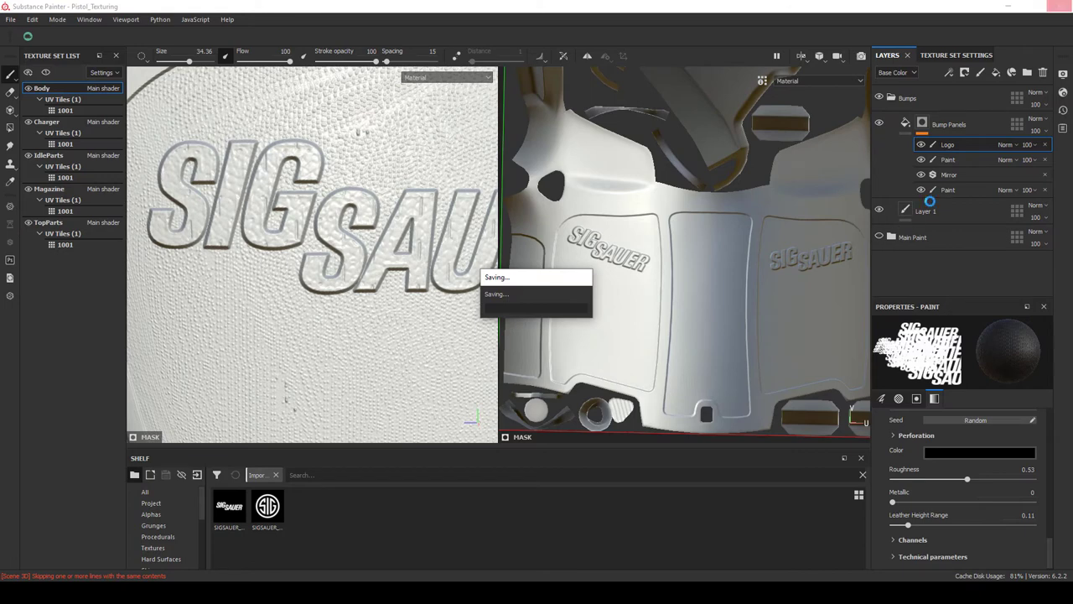
pyautogui.moveTo(280, 311); pyautogui.dragTo(369, 328)
pyautogui.scroll(3)
pyautogui.scroll(3)
# Add a mask to the Main Paint folder and clear it.
pyautogui.rightClick(914, 203)
pyautogui.click(965, 19)
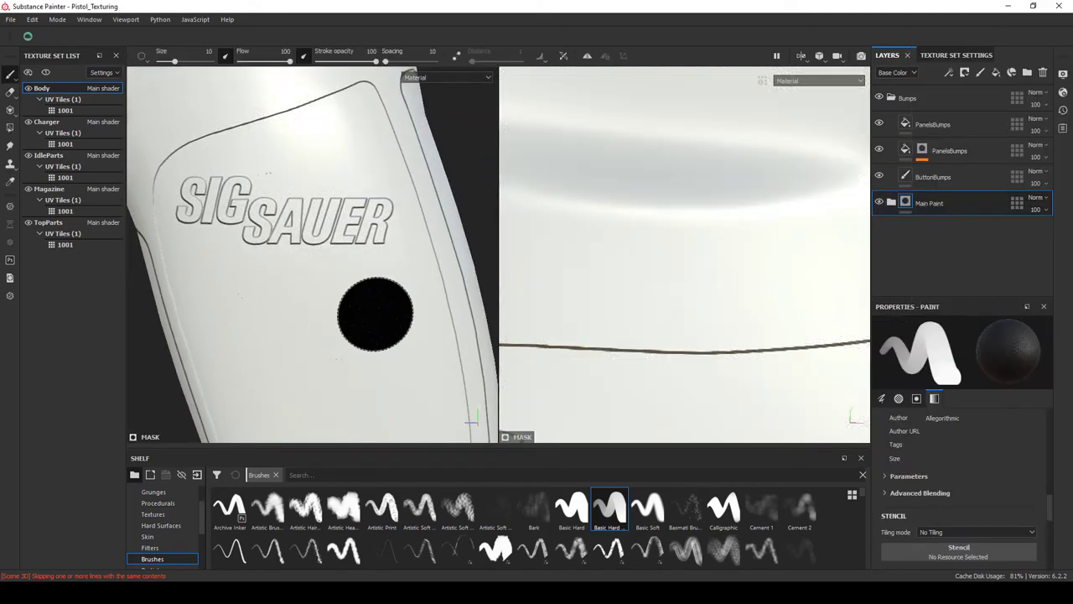
pyautogui.rightClick(922, 151)
pyautogui.rightClick(907, 279)
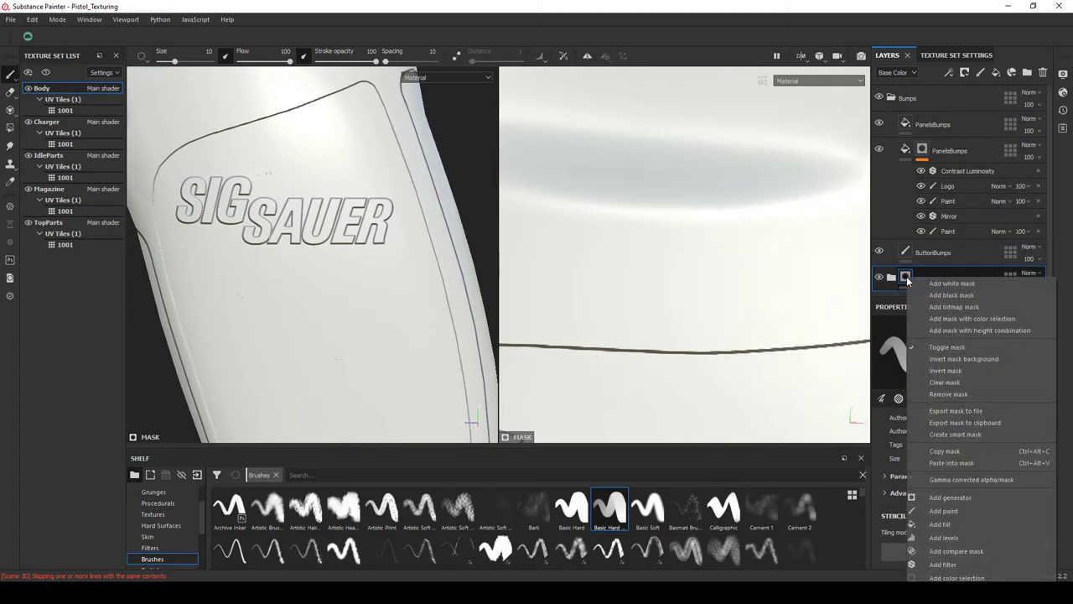
pyautogui.click(943, 382)
pyautogui.click(891, 276)
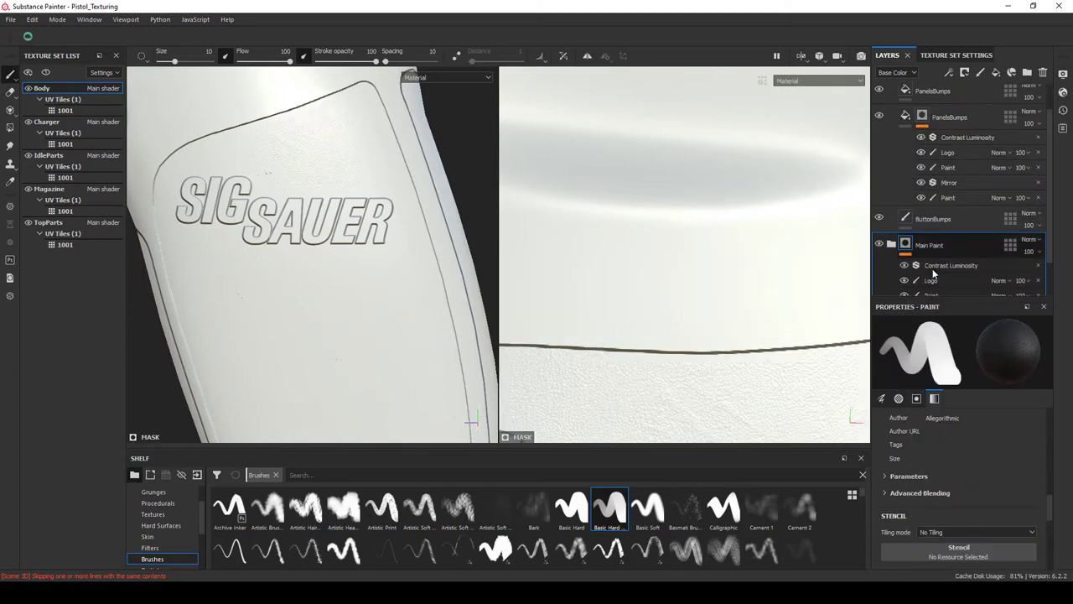
pyautogui.scroll(-3)
pyautogui.rightClick(906, 200)
pyautogui.moveTo(264, 299); pyautogui.dragTo(311, 313)
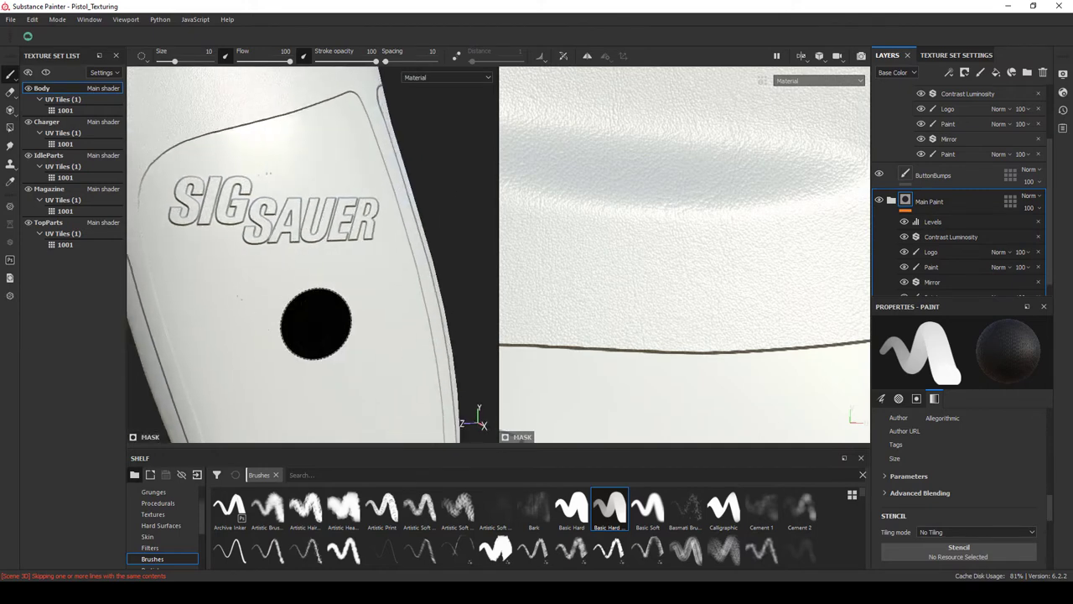
pyautogui.scroll(-3)
pyautogui.click(931, 208)
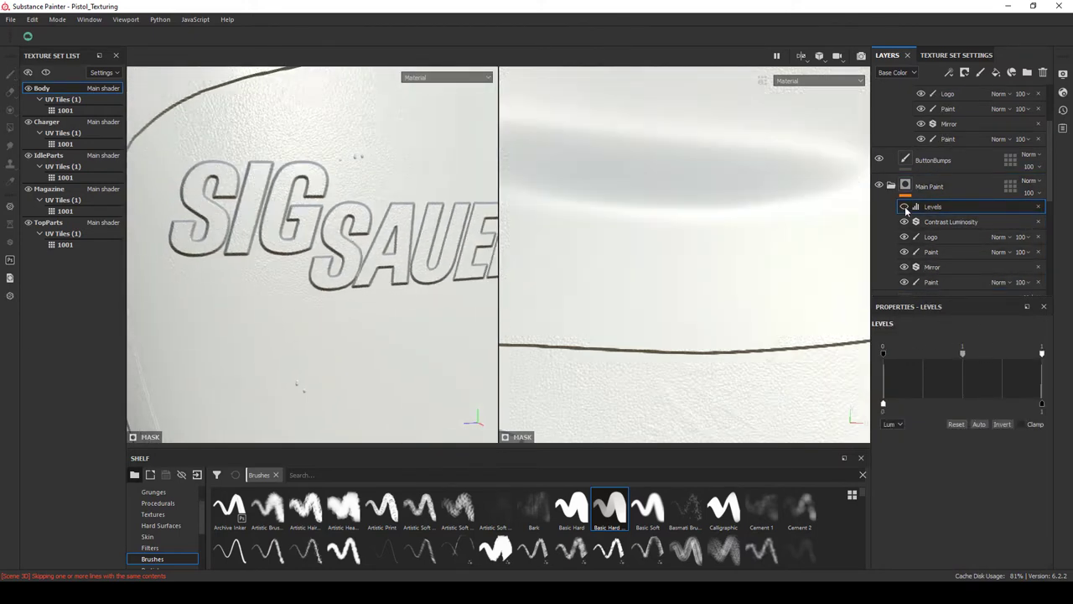
# Disable PanelsBumps' color channel and move it into the Bumps folder.
pyautogui.scroll(-3)
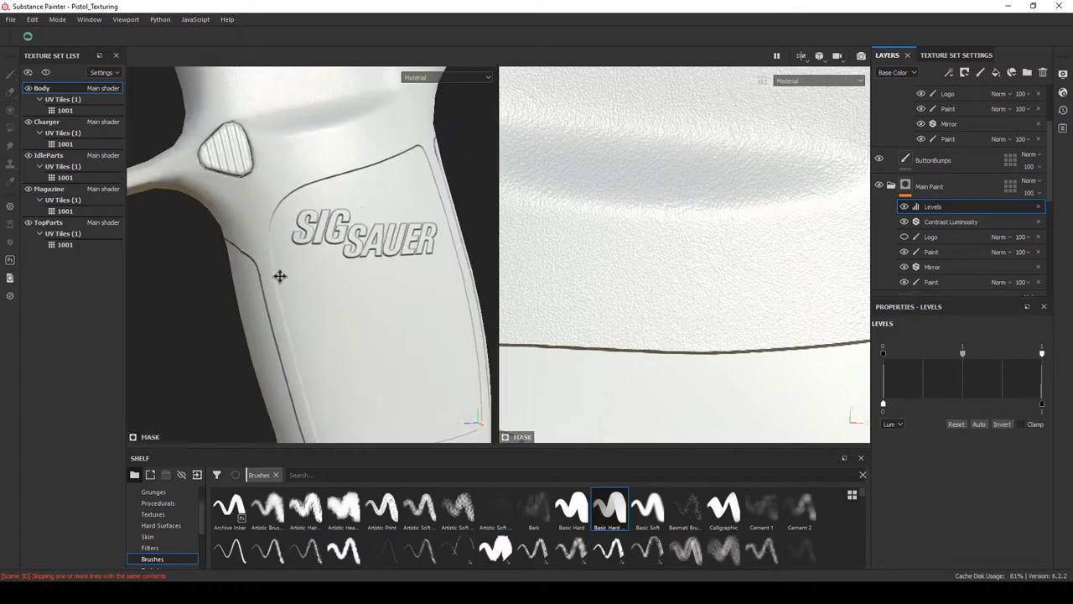
pyautogui.scroll(3)
pyautogui.click(948, 125)
pyautogui.click(903, 400)
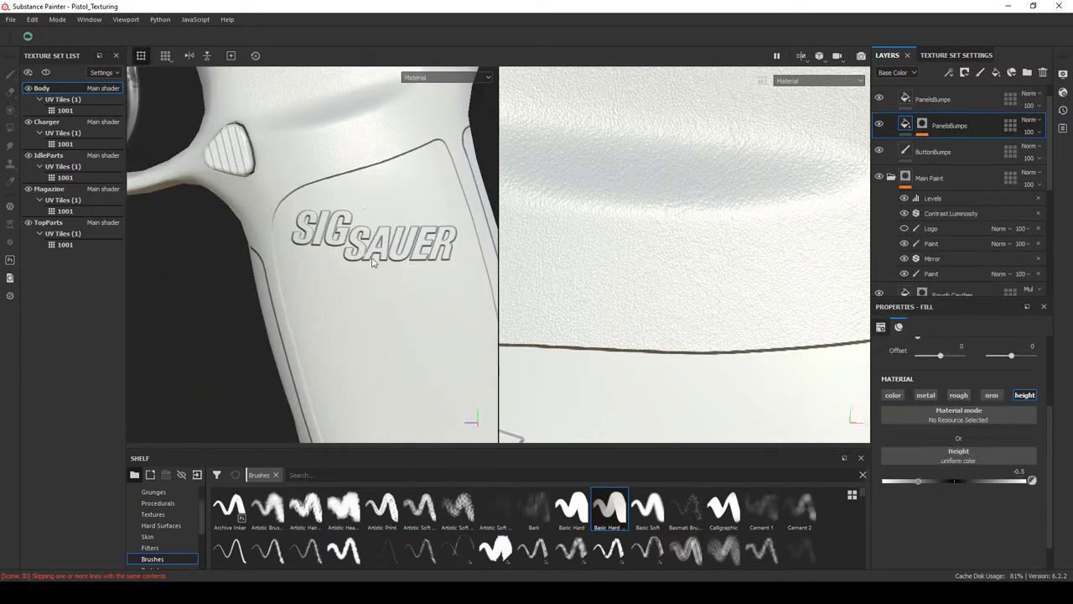
pyautogui.scroll(3)
pyautogui.scroll(-3)
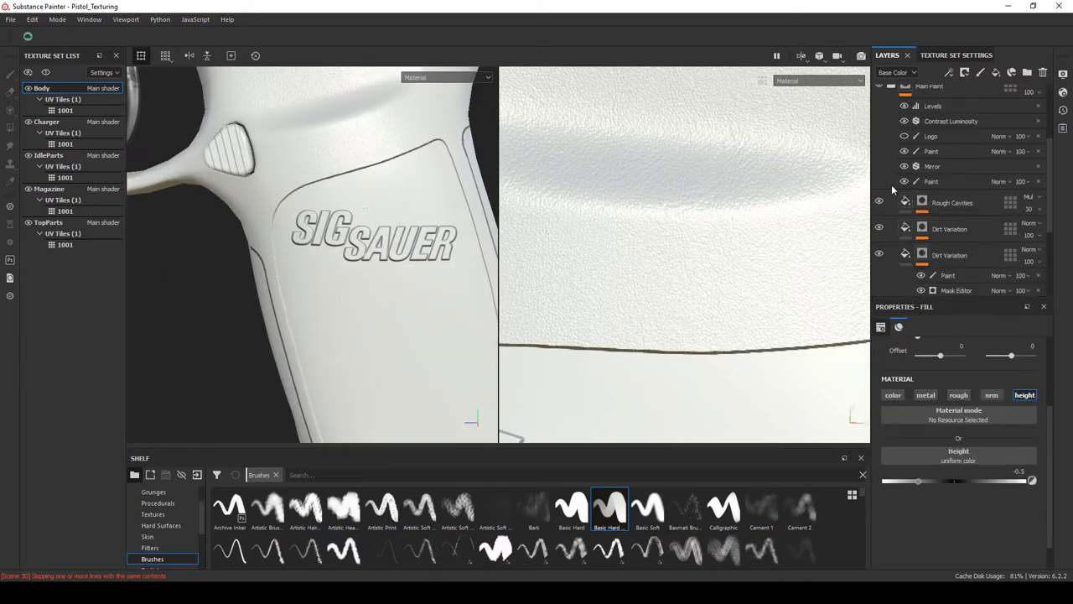
pyautogui.scroll(3)
pyautogui.click(900, 209)
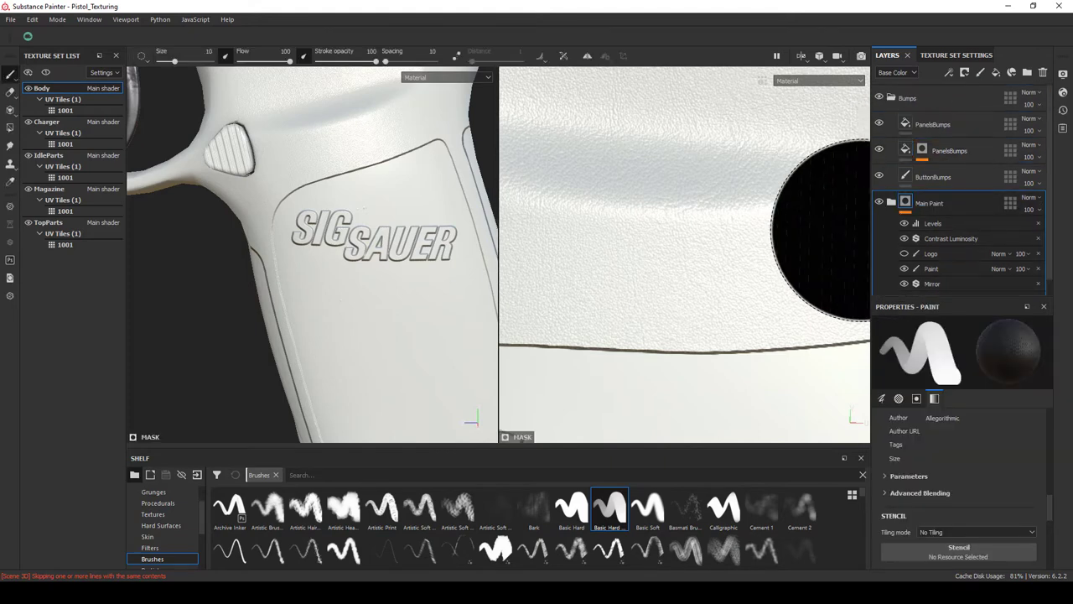
pyautogui.click(932, 285)
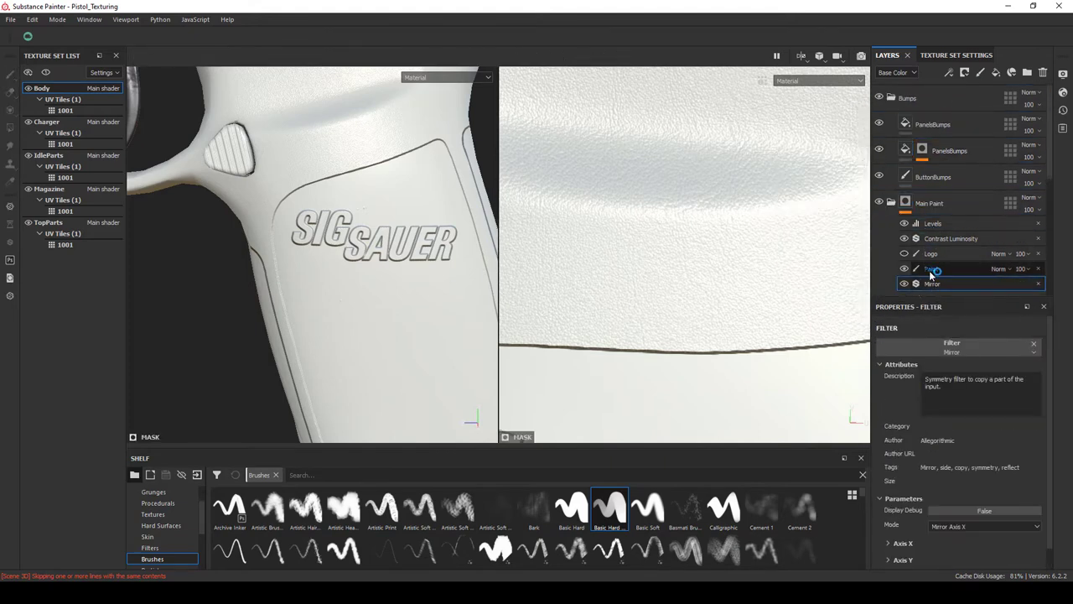
pyautogui.click(932, 268)
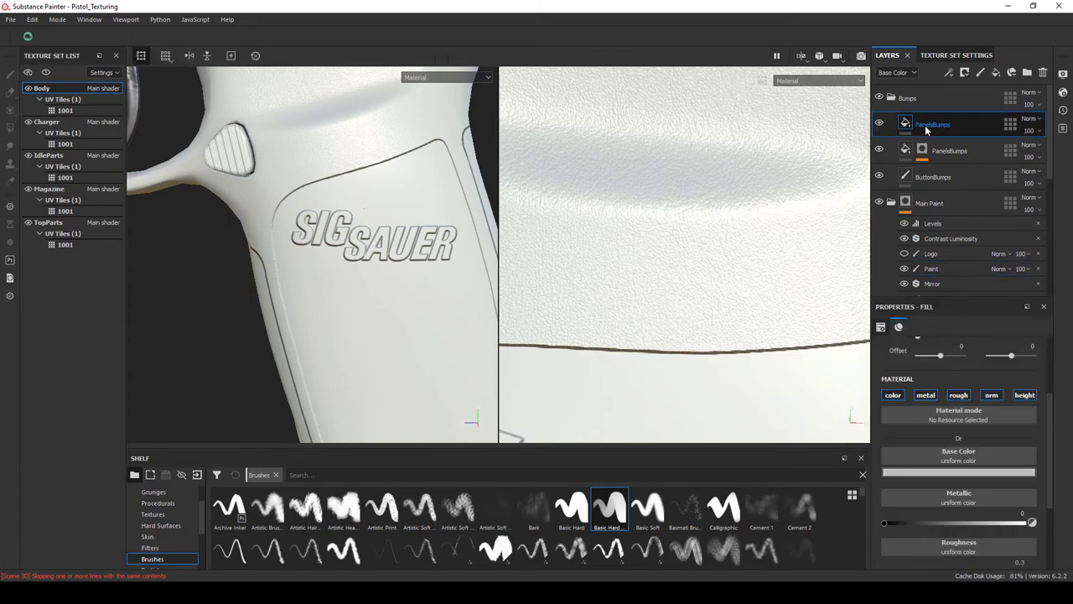
pyautogui.moveTo(925, 127); pyautogui.dragTo(925, 125)
pyautogui.scroll(-3)
pyautogui.scroll(3)
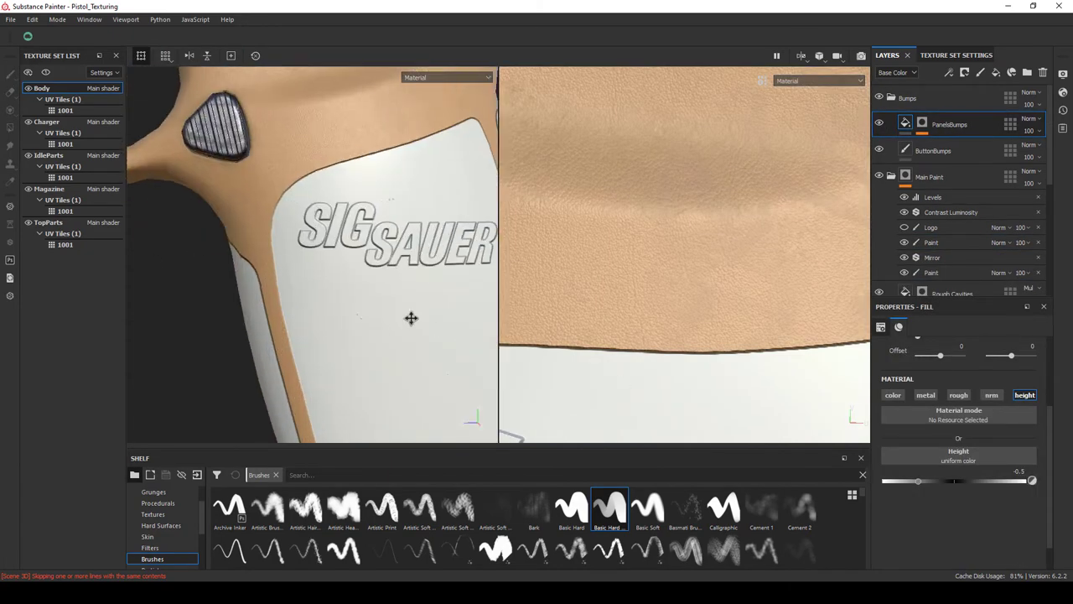
# Hide Main Paint and orbit around the grip to inspect the white SIG SAUER relief.
pyautogui.moveTo(412, 316); pyautogui.dragTo(329, 336)
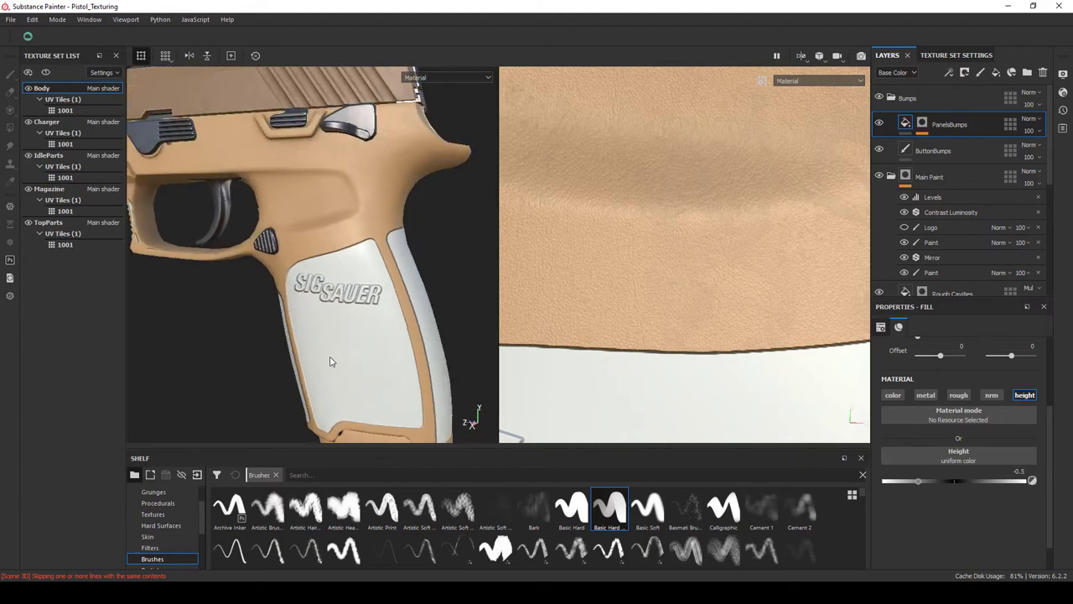
pyautogui.scroll(3)
pyautogui.click(880, 176)
pyautogui.scroll(-3)
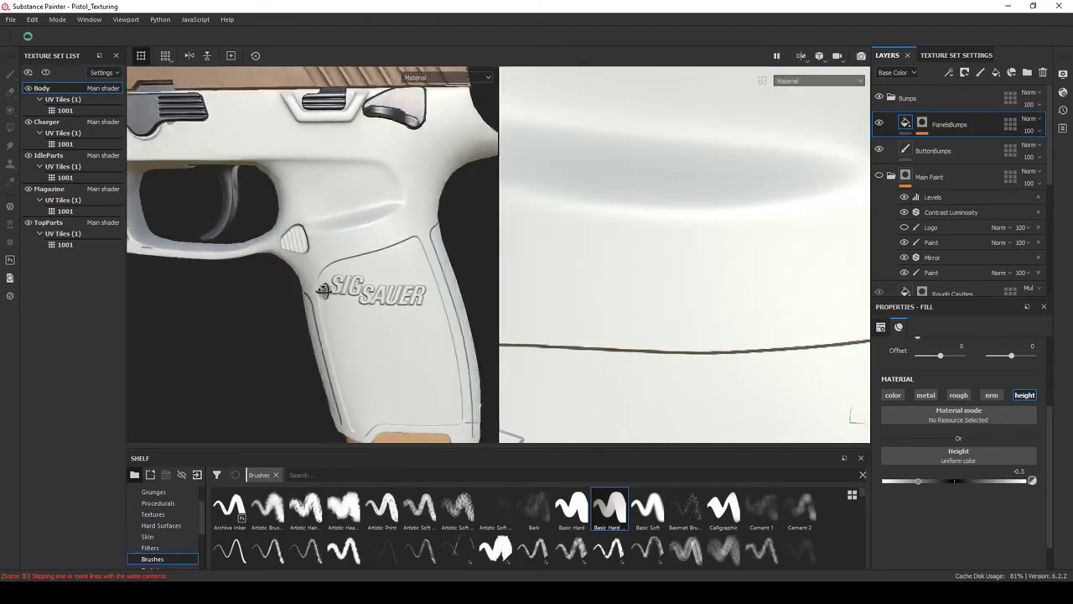
pyautogui.moveTo(149, 195); pyautogui.dragTo(257, 147)
pyautogui.scroll(3)
pyautogui.moveTo(438, 343); pyautogui.dragTo(285, 235)
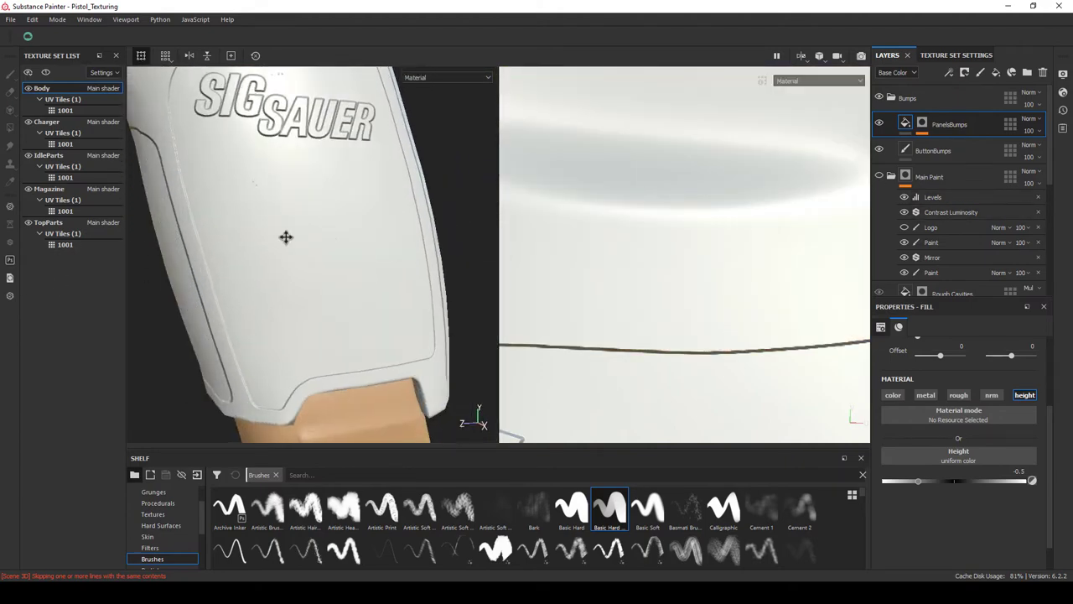
pyautogui.scroll(3)
pyautogui.click(879, 144)
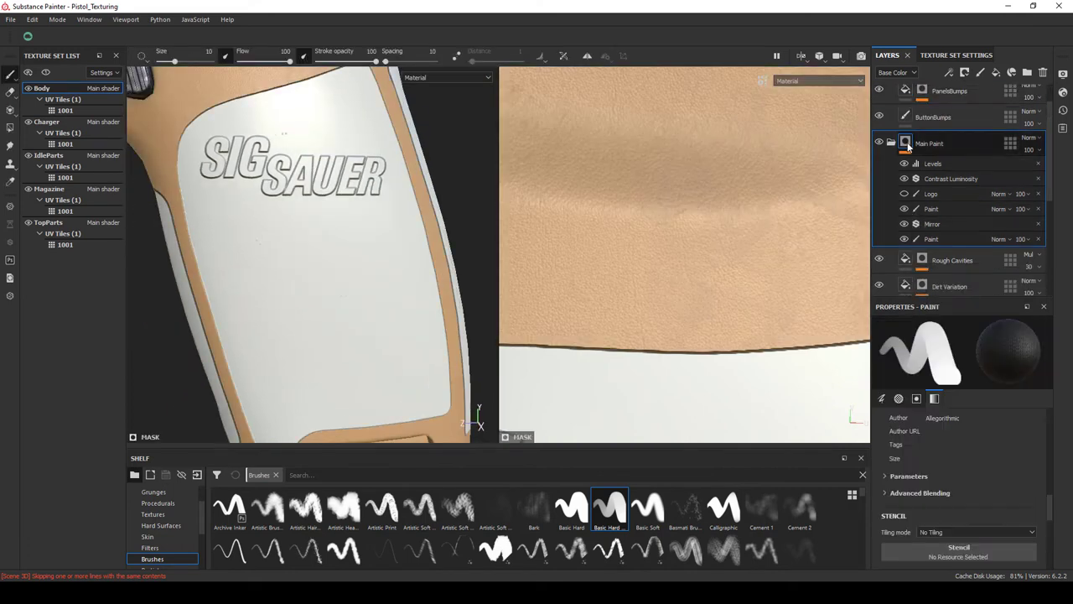
pyautogui.click(878, 144)
pyautogui.moveTo(454, 214); pyautogui.dragTo(246, 239)
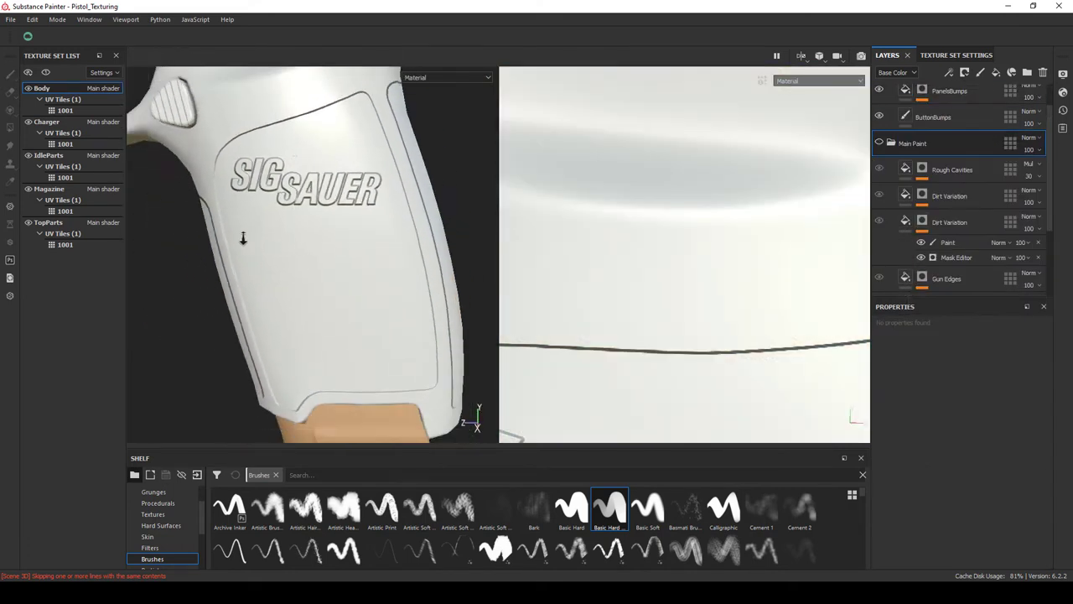
pyautogui.scroll(3)
# Add a fill layer named 'Bumps' with only the height channel active.
pyautogui.click(997, 78)
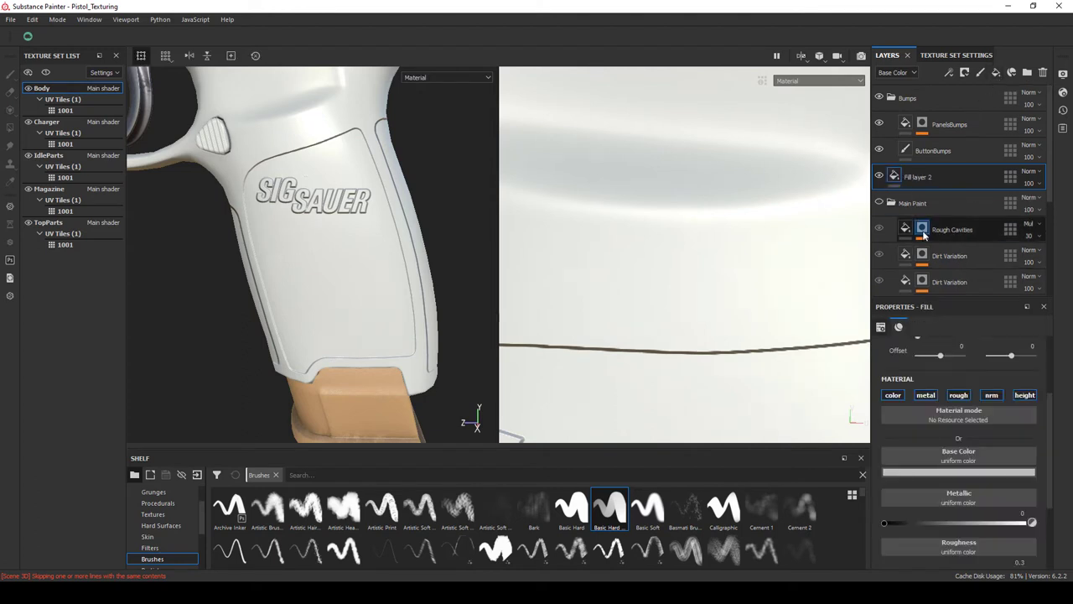
pyautogui.doubleClick(922, 178)
pyautogui.write('Bumps')
pyautogui.press('Return')
pyautogui.click(893, 395)
pyautogui.click(926, 395)
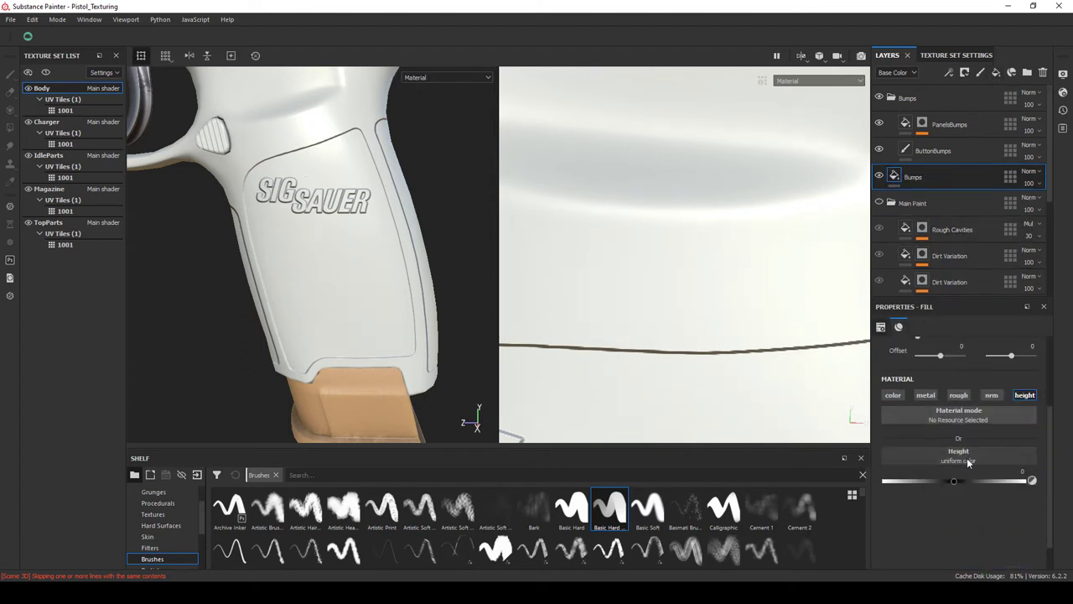
# Drive the Bumps height with the Cells 4 pattern at UV scale 20.
pyautogui.click(985, 462)
pyautogui.scroll(-3)
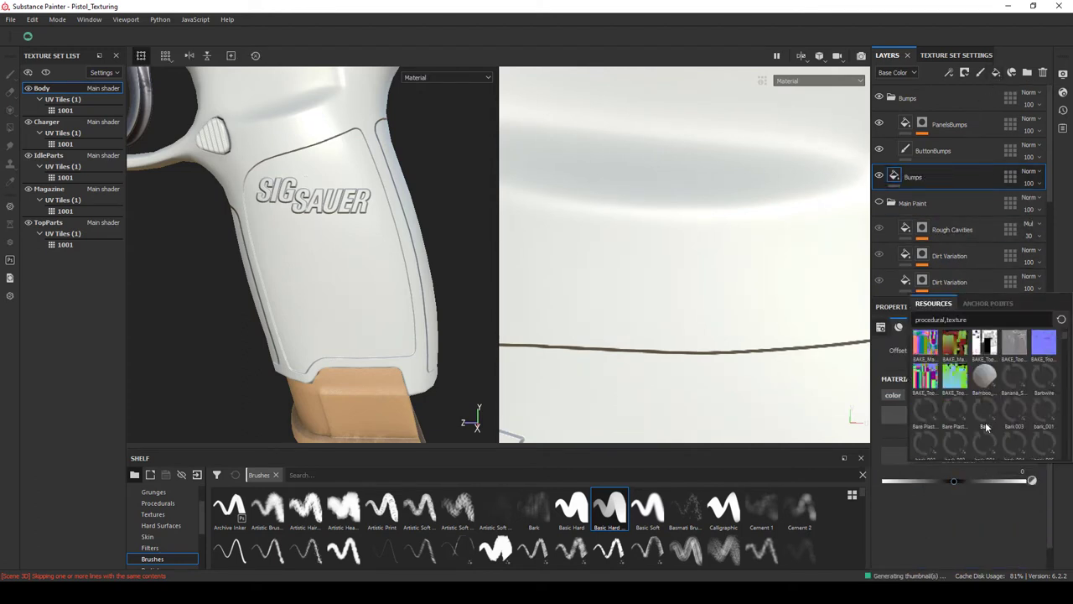
pyautogui.scroll(-3)
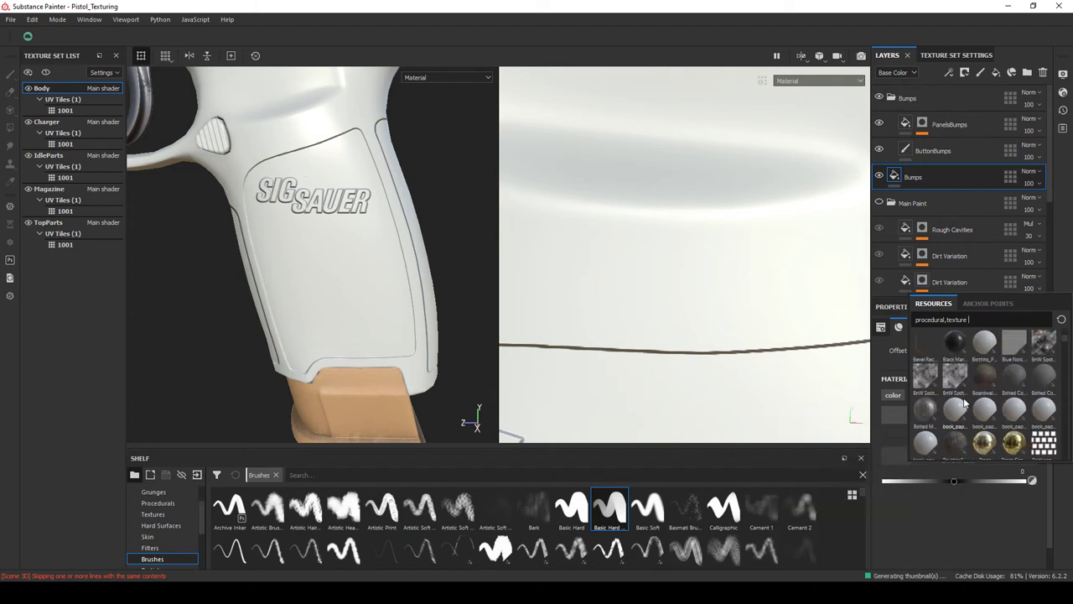
pyautogui.scroll(-3)
pyautogui.scroll(-3)
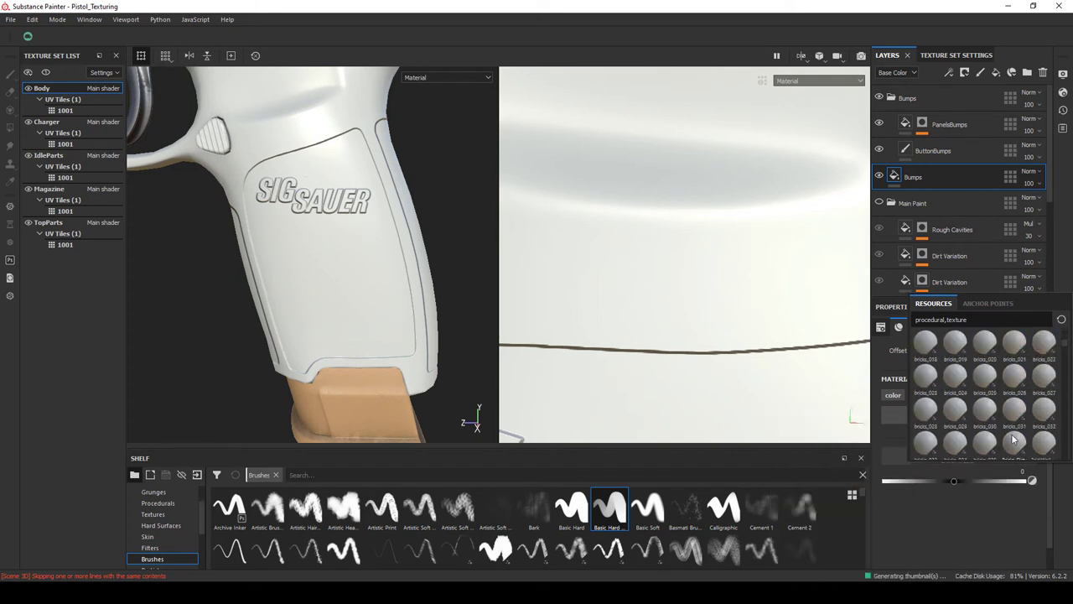
pyautogui.scroll(-3)
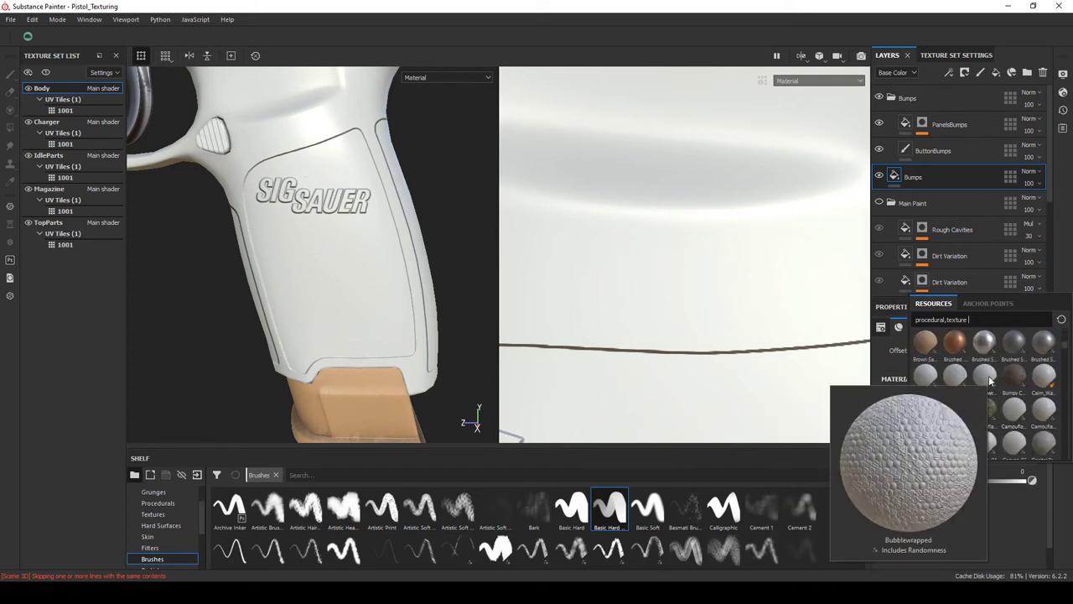
pyautogui.scroll(-3)
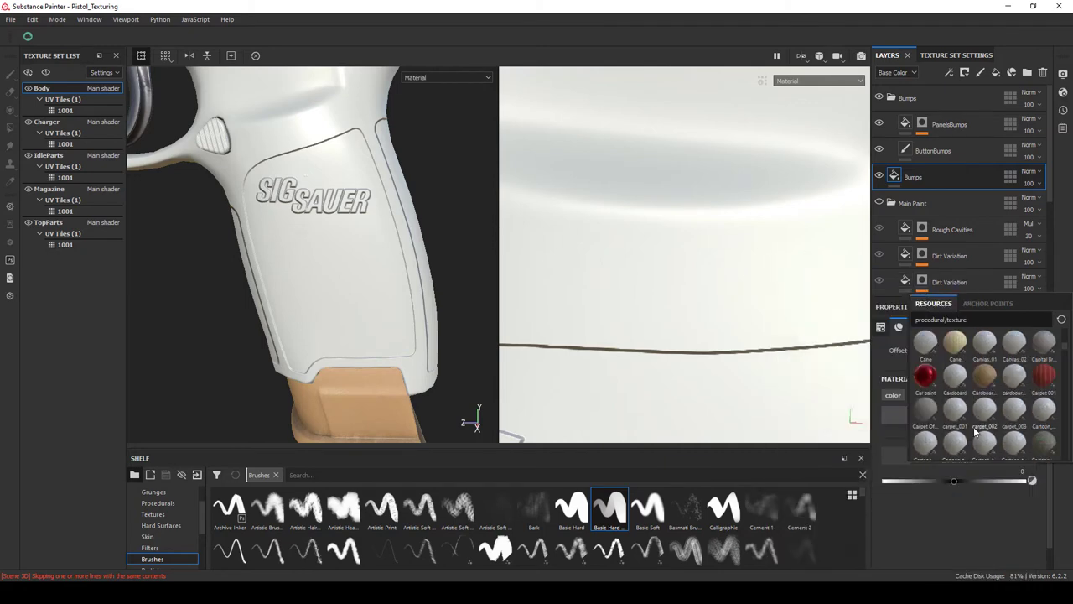
pyautogui.scroll(-3)
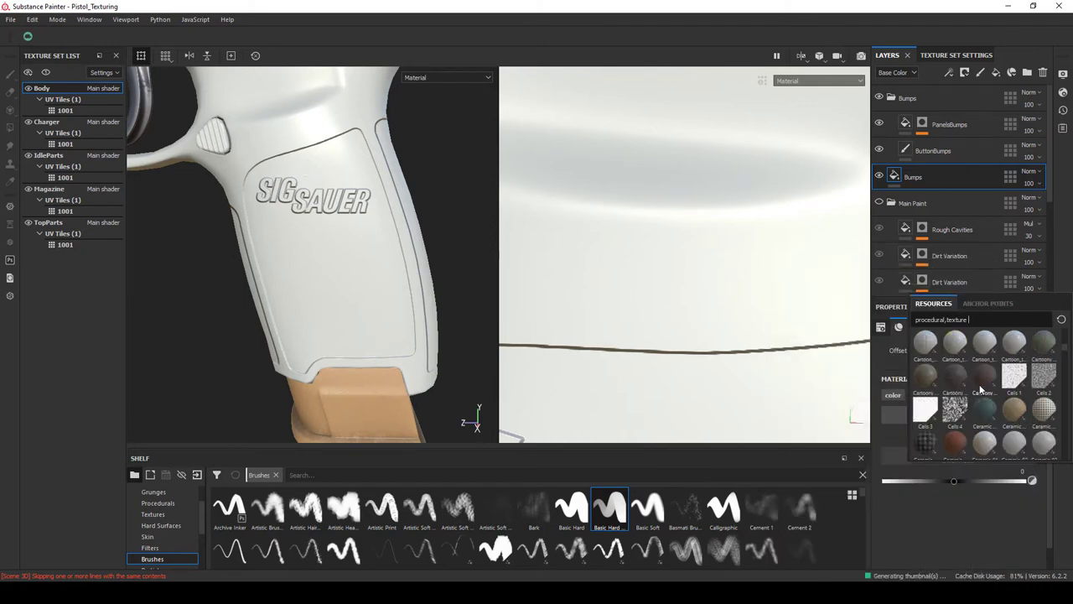
pyautogui.click(954, 409)
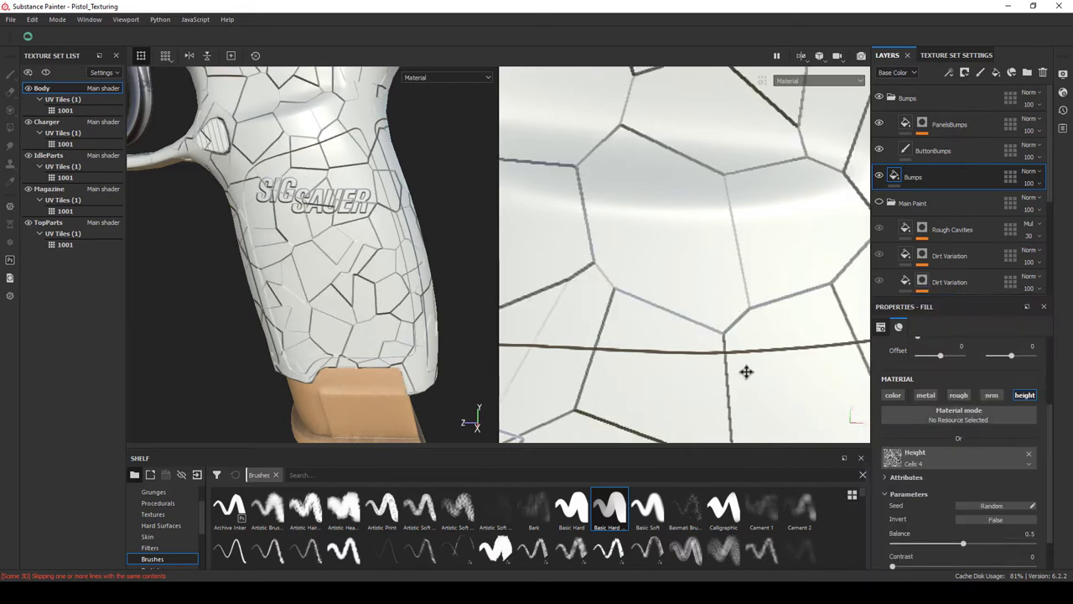
pyautogui.scroll(3)
pyautogui.write('10')
pyautogui.press('Return')
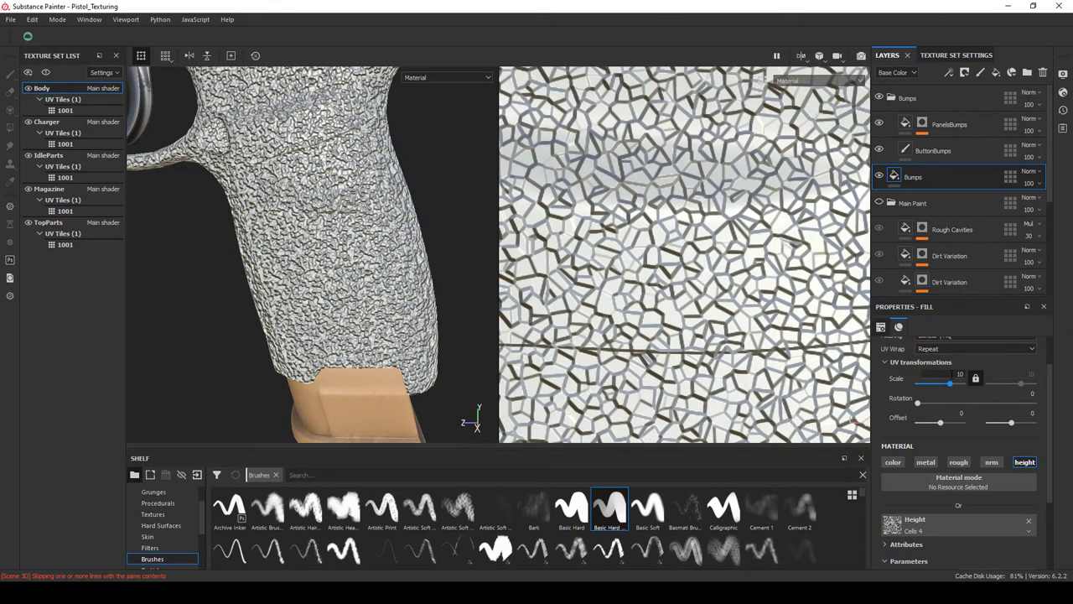
pyautogui.write('20')
pyautogui.press('Return')
pyautogui.click(914, 523)
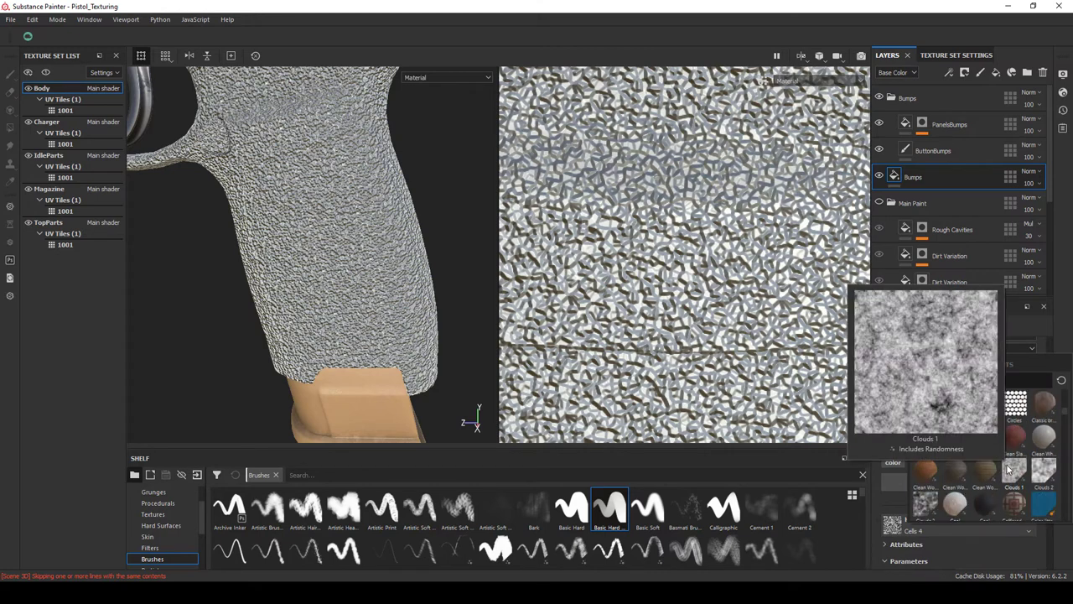
pyautogui.scroll(-3)
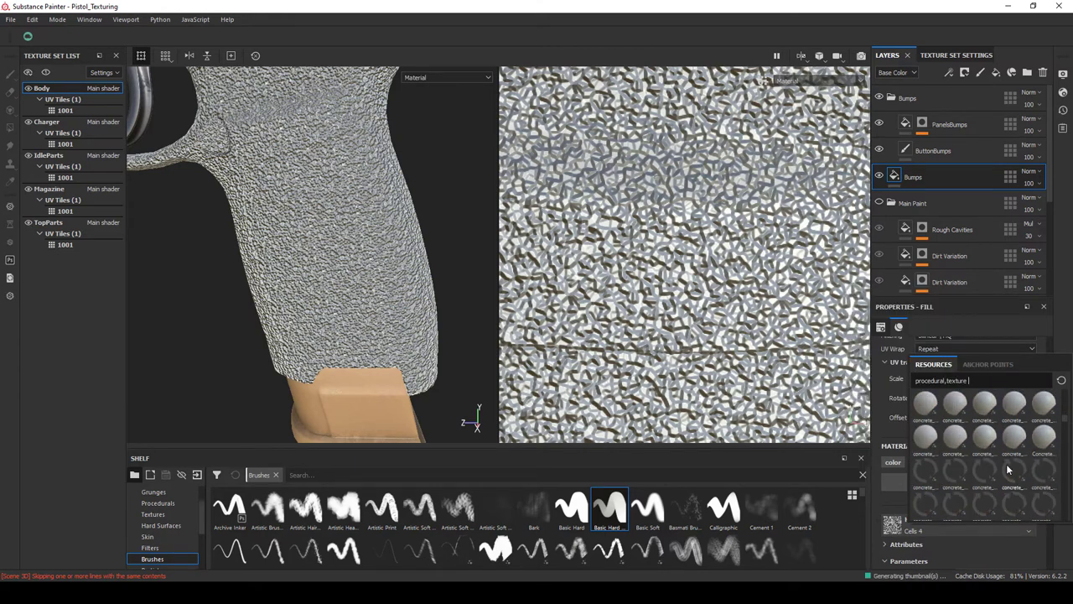
# Use 3D Printed Mesh Voronoi as the height pattern at scale 50.
pyautogui.write('vo')
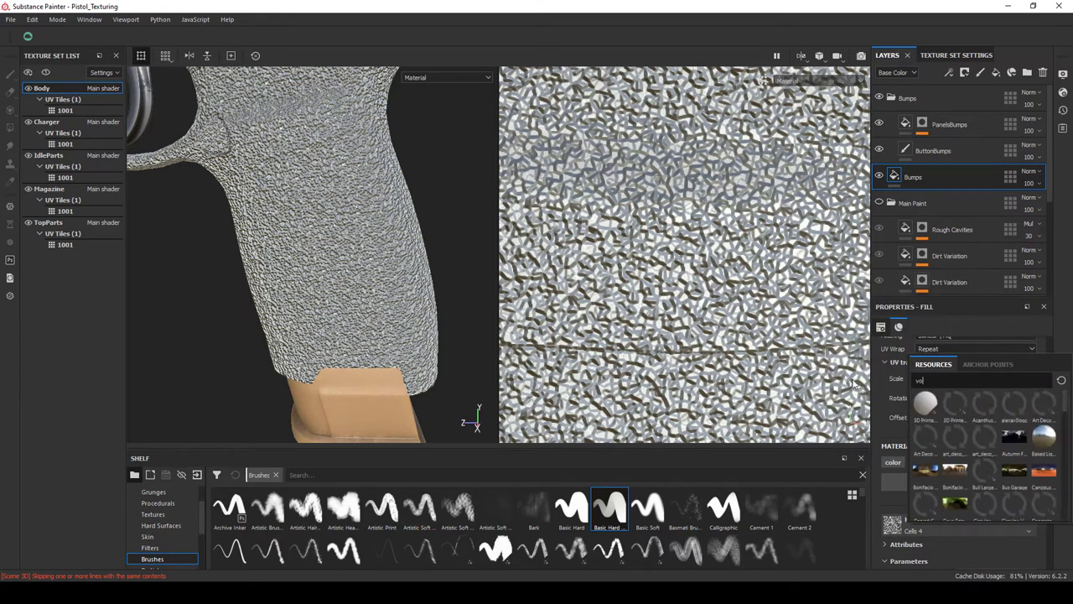
pyautogui.write('ronoi')
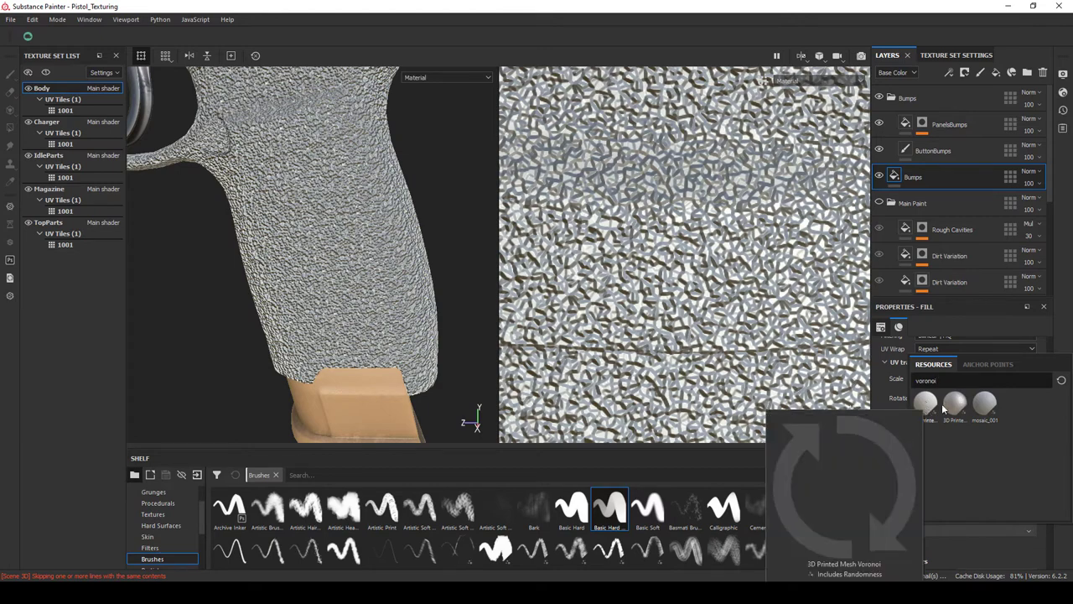
pyautogui.click(925, 404)
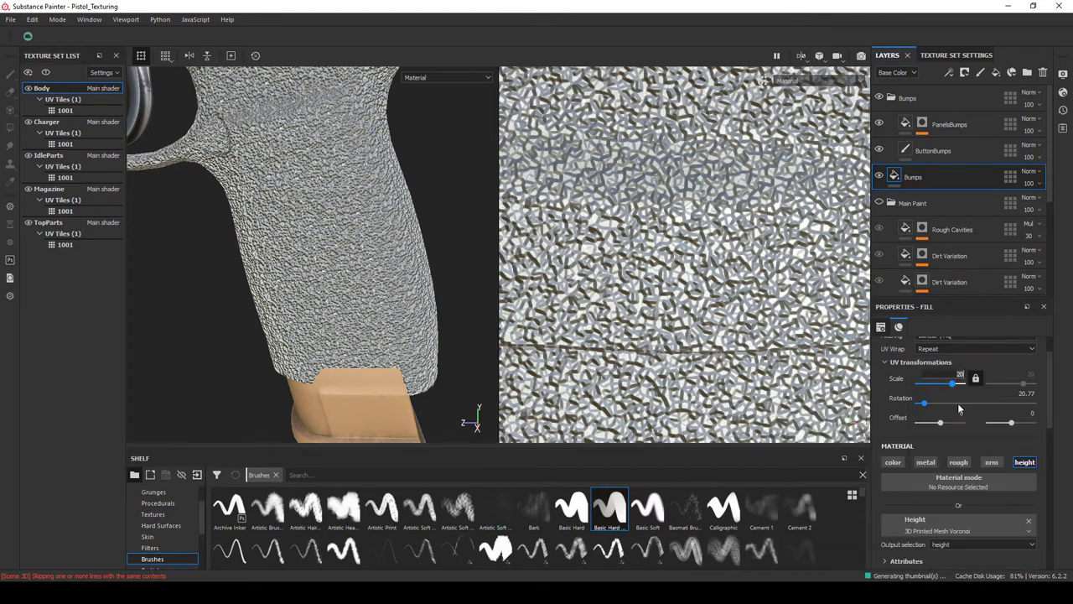
pyautogui.write('1')
pyautogui.write('5')
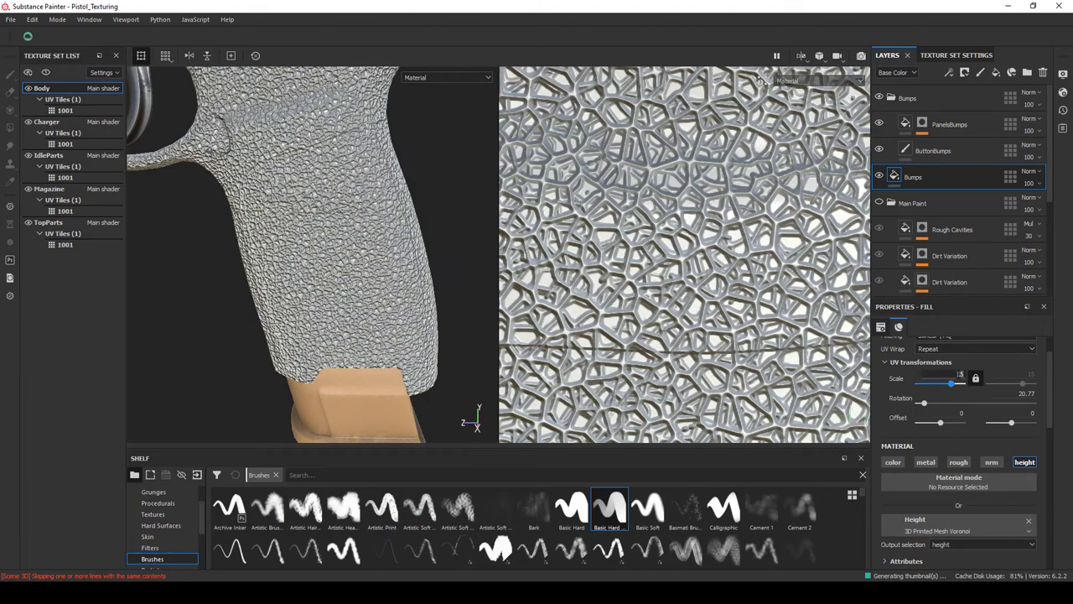
pyautogui.press('BackSpace')
pyautogui.press('BackSpace')
pyautogui.write('50')
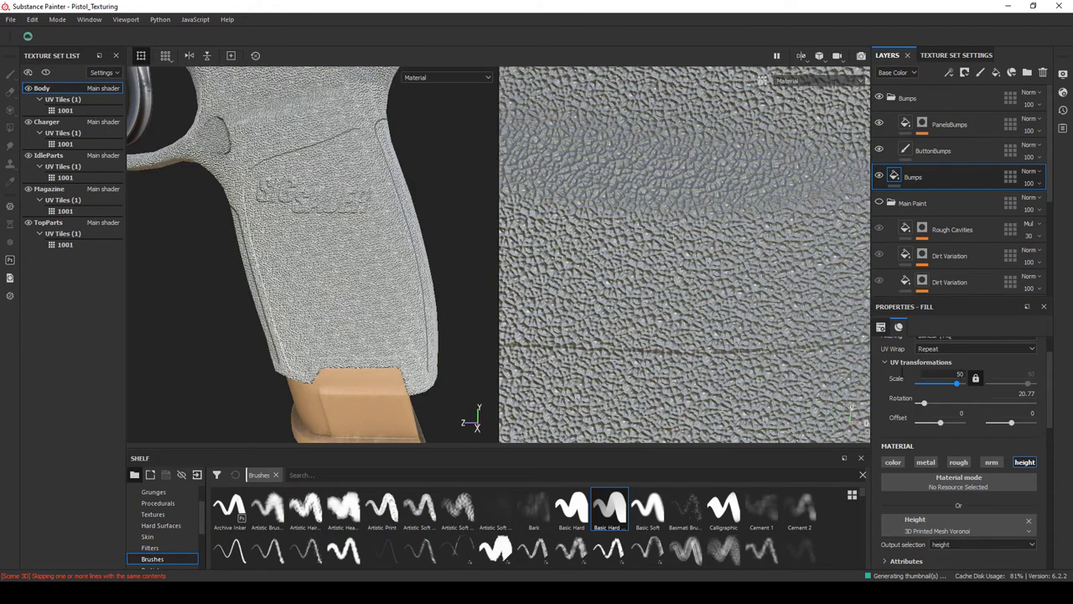
pyautogui.moveTo(318, 251); pyautogui.dragTo(326, 296)
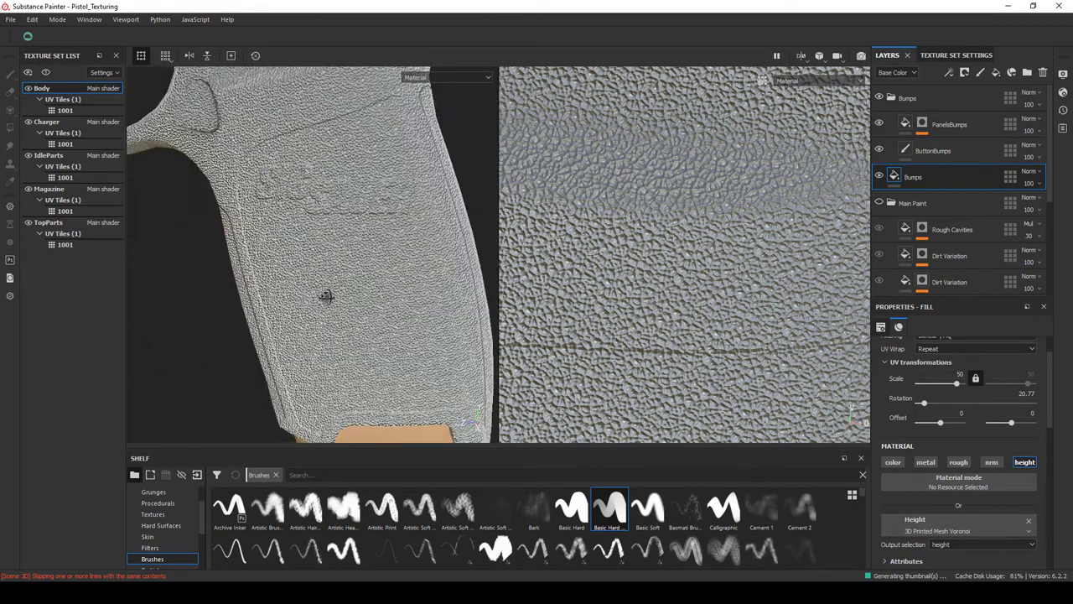
pyautogui.scroll(3)
pyautogui.scroll(-3)
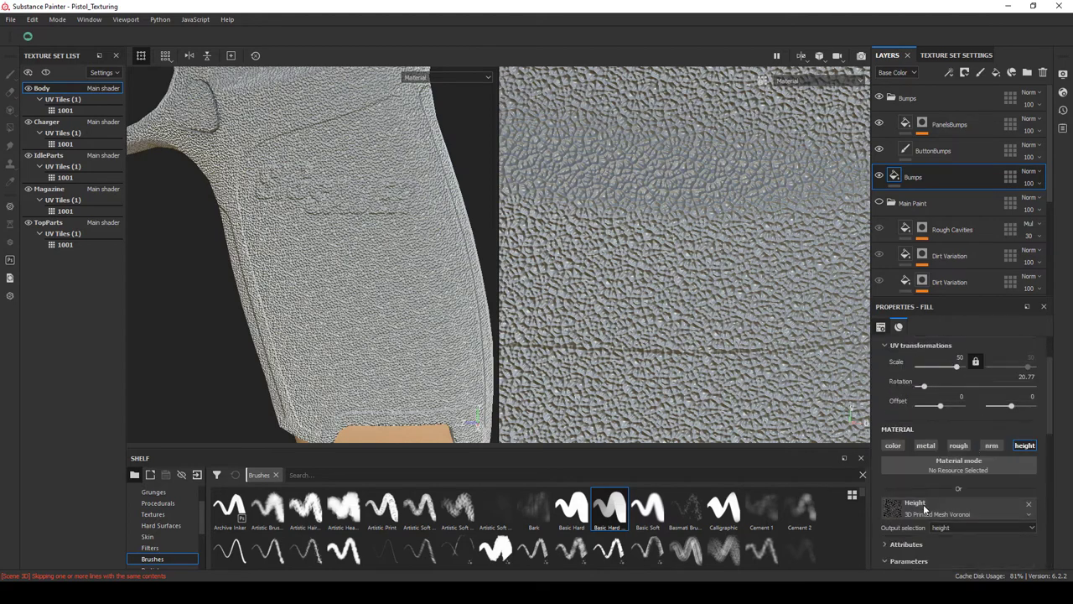
# Swap the height pattern to mosaic_001 and duplicate the Bumps fill layer.
pyautogui.click(923, 504)
pyautogui.click(955, 381)
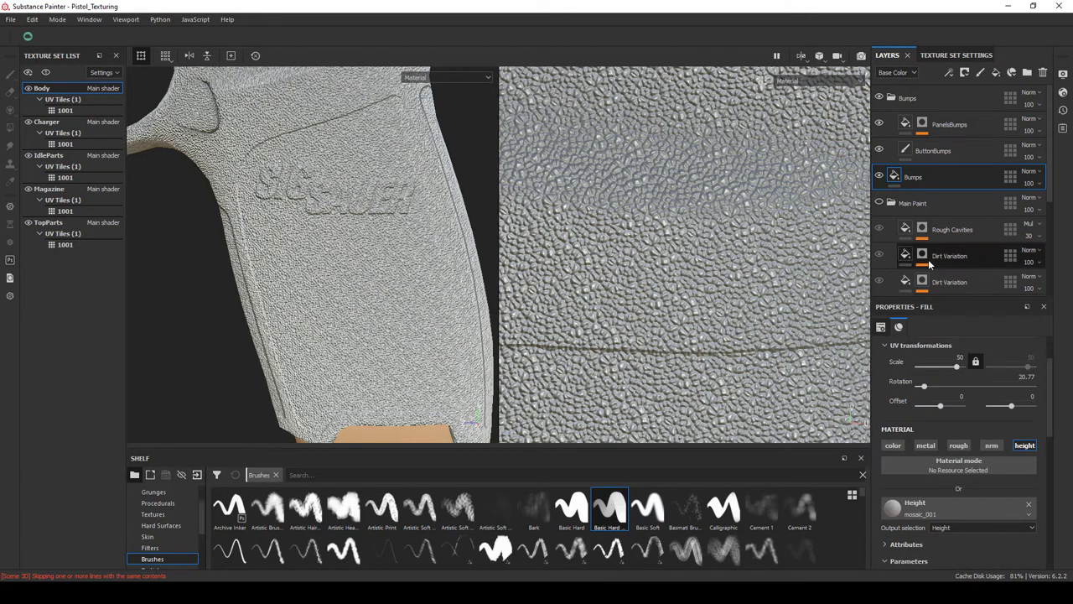
pyautogui.hotkey('ctrl', 'd')
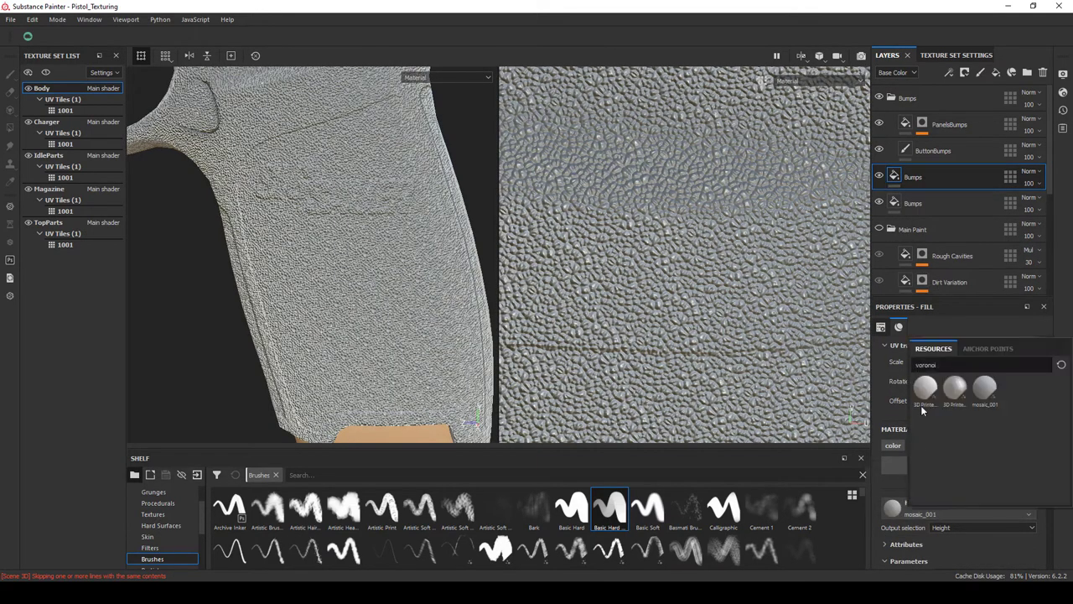
# Give the duplicate 3D Printed Mesh Voronoi height with Height Range 0.36.
pyautogui.moveTo(957, 367); pyautogui.dragTo(937, 369)
pyautogui.scroll(-3)
pyautogui.scroll(-3)
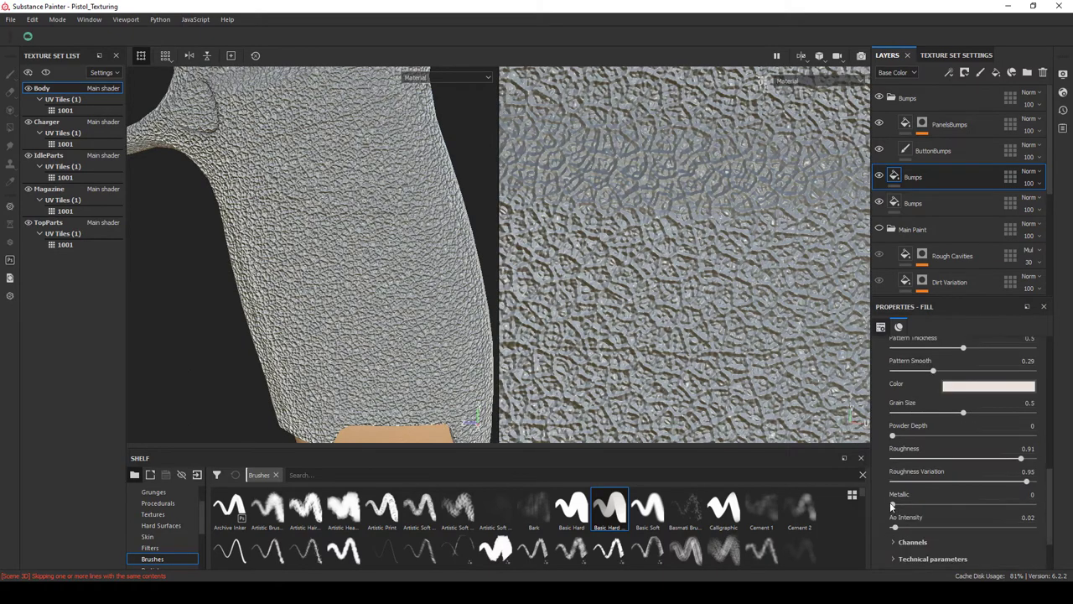
pyautogui.scroll(-3)
pyautogui.scroll(-3)
pyautogui.moveTo(968, 470); pyautogui.dragTo(948, 469)
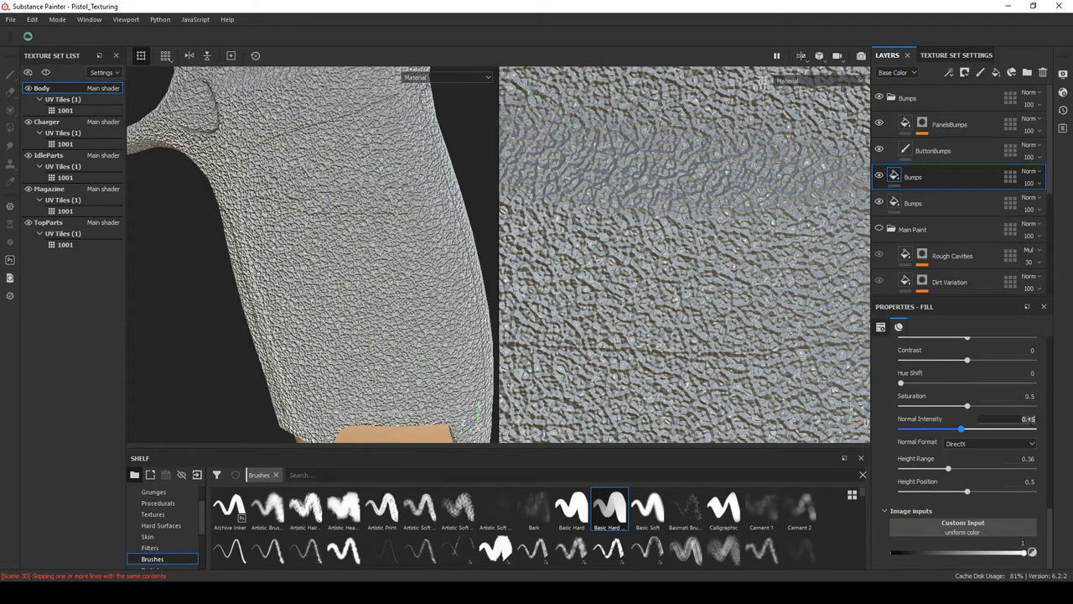
pyautogui.scroll(3)
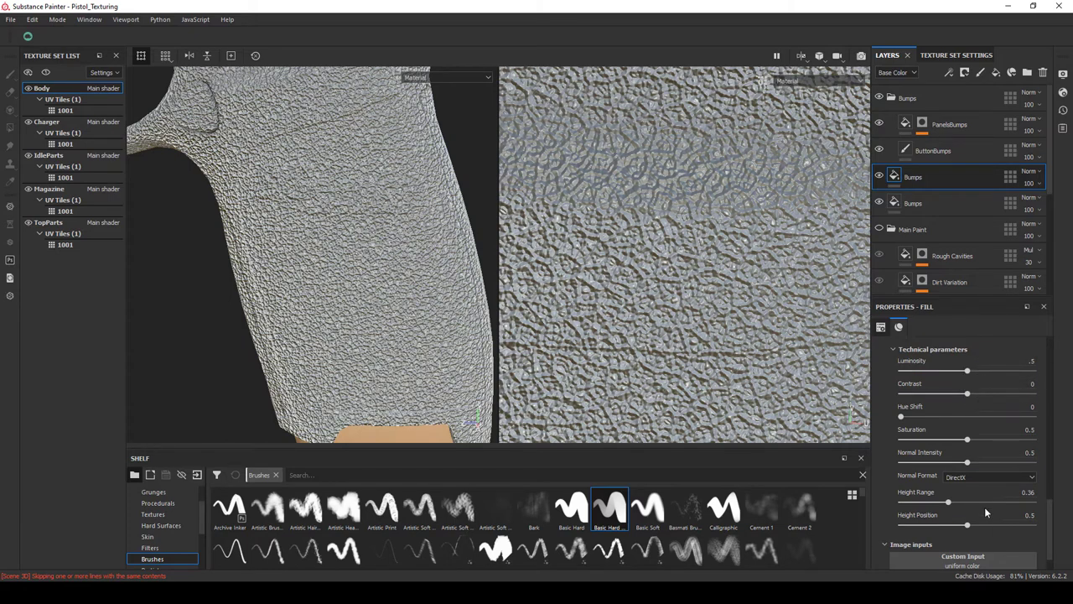
pyautogui.scroll(-3)
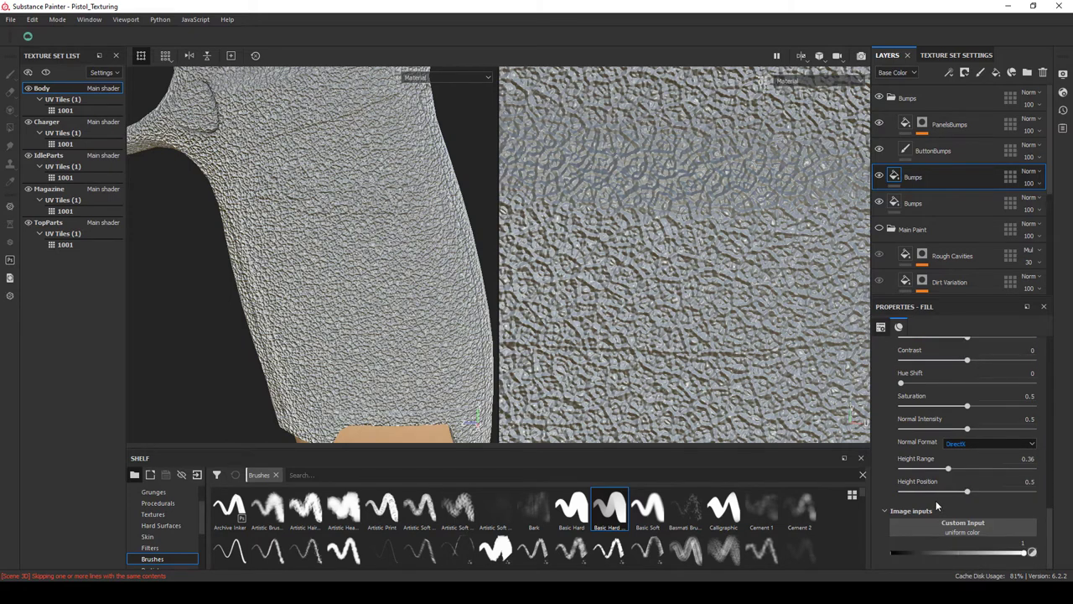
pyautogui.scroll(-3)
pyautogui.scroll(3)
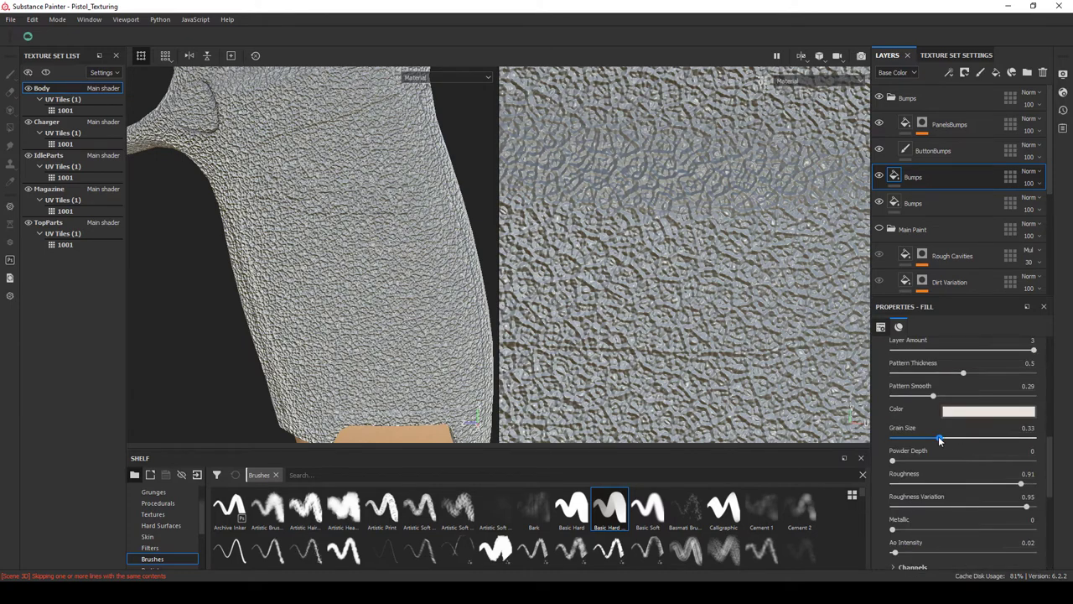
pyautogui.scroll(3)
pyautogui.scroll(3)
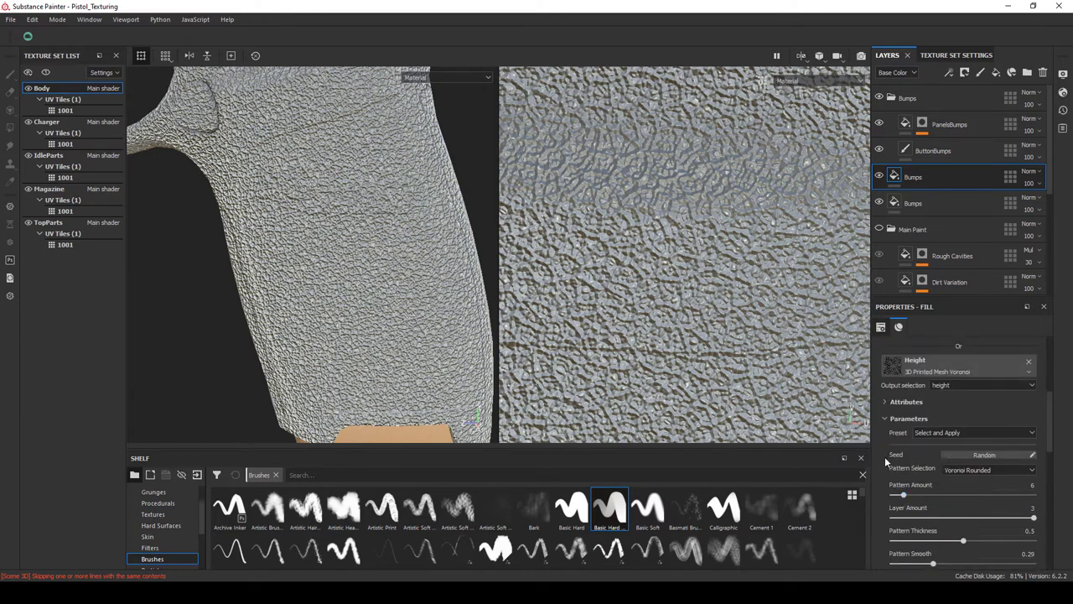
# Set Pattern Selection to Voronoi Rounded after trying Custom Pattern.
pyautogui.click(993, 470)
pyautogui.click(993, 478)
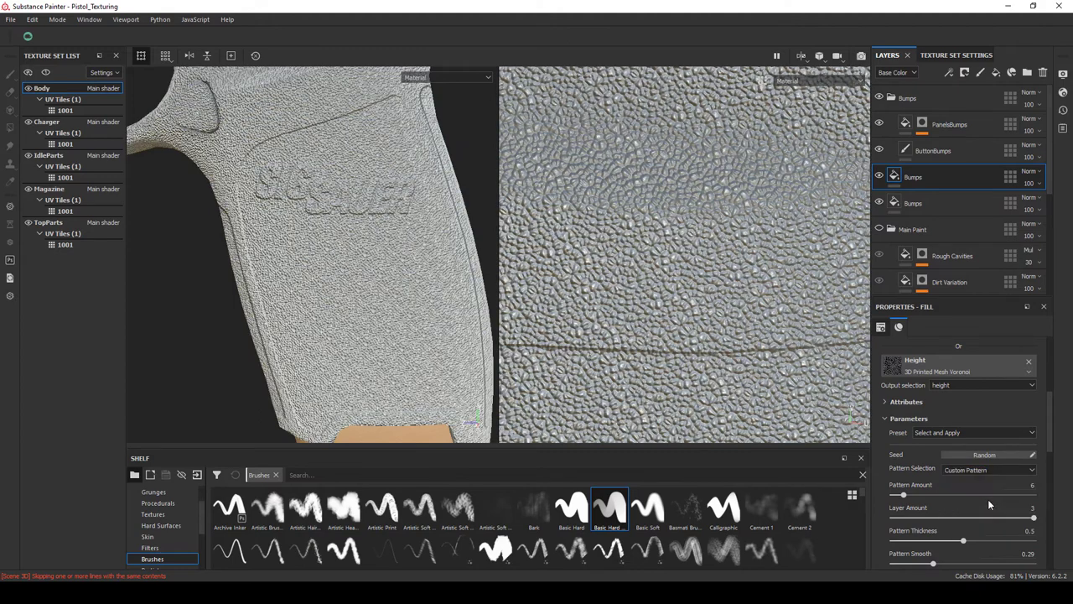
pyautogui.click(990, 472)
pyautogui.click(993, 483)
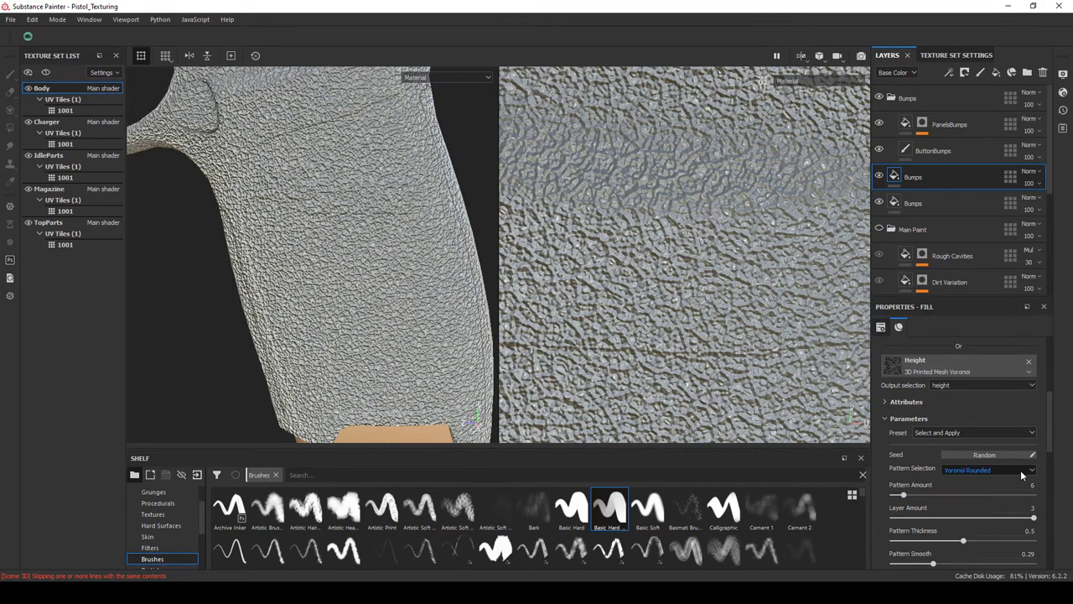
pyautogui.scroll(3)
pyautogui.scroll(3)
pyautogui.scroll(3)
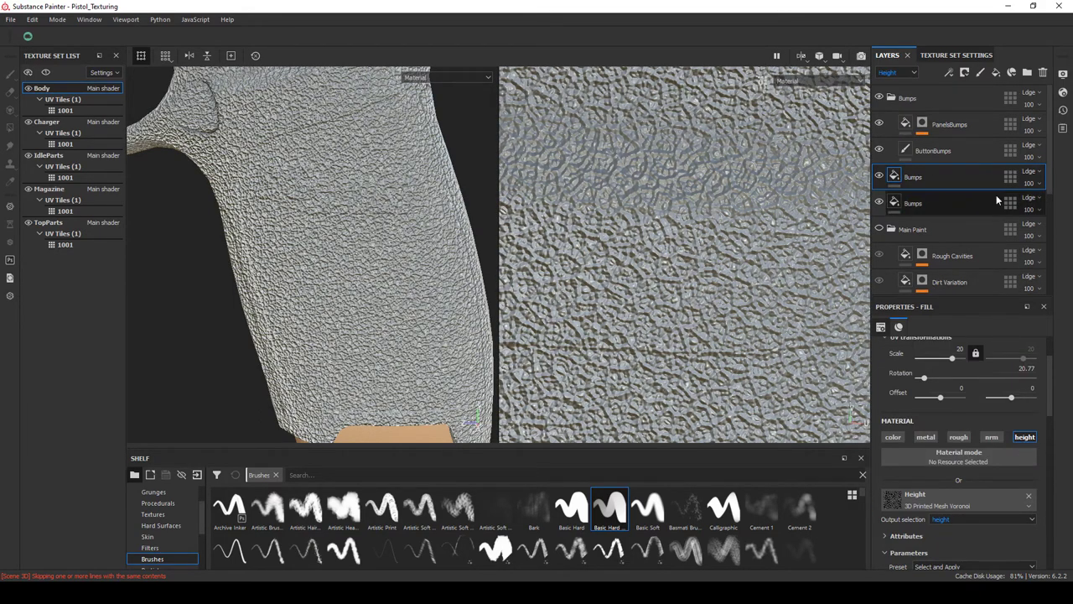
# Set the Bumps opacities to 65 and 95 and switch the upper height to Crystal 1.
pyautogui.moveTo(1029, 182); pyautogui.dragTo(948, 189)
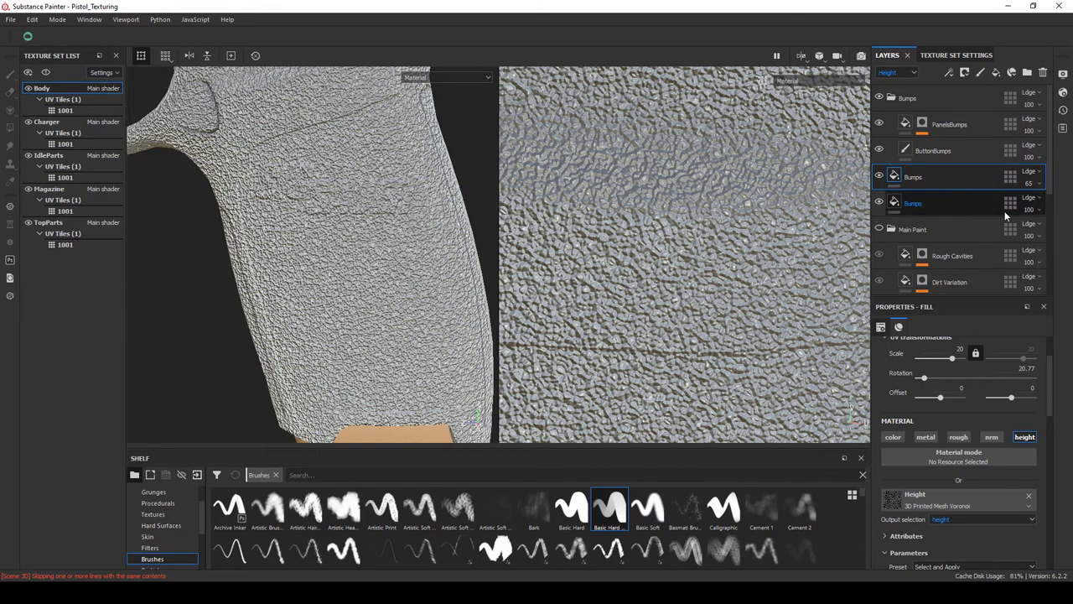
pyautogui.moveTo(1029, 209); pyautogui.dragTo(1067, 241)
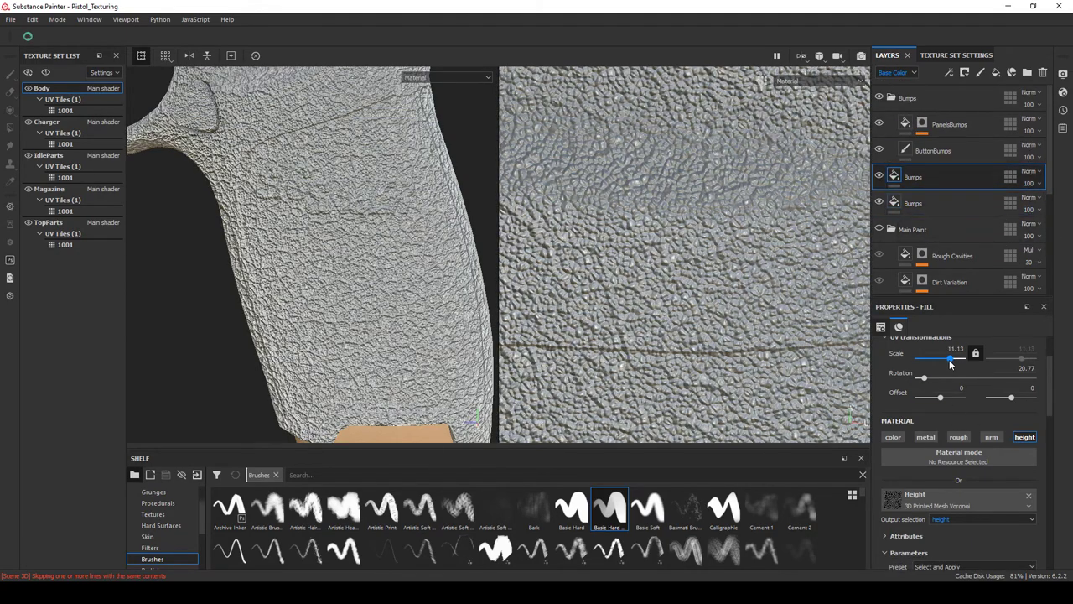
pyautogui.moveTo(950, 362); pyautogui.dragTo(952, 358)
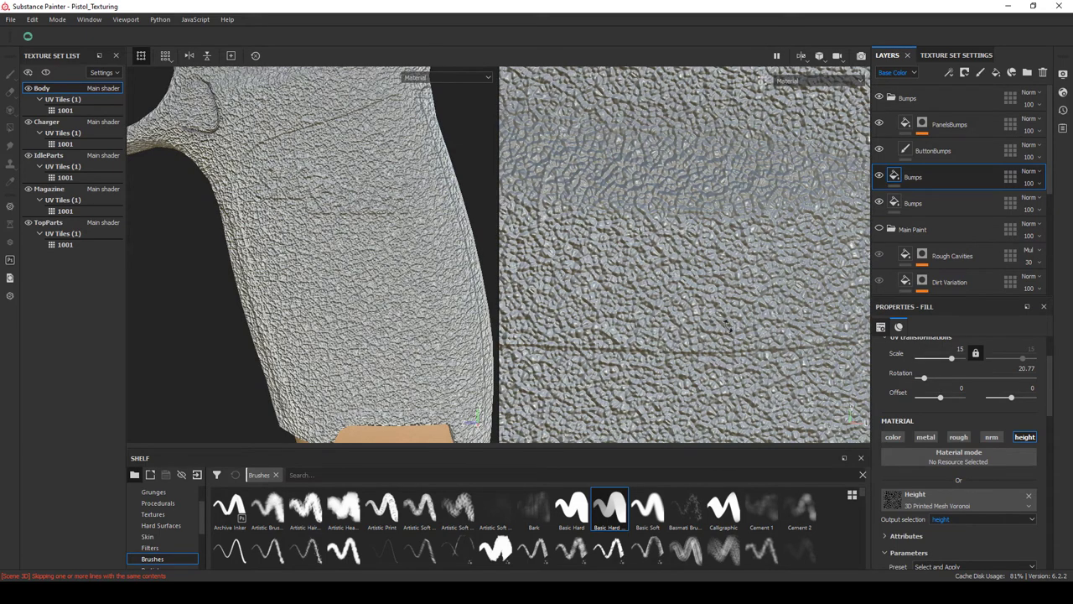
pyautogui.click(959, 456)
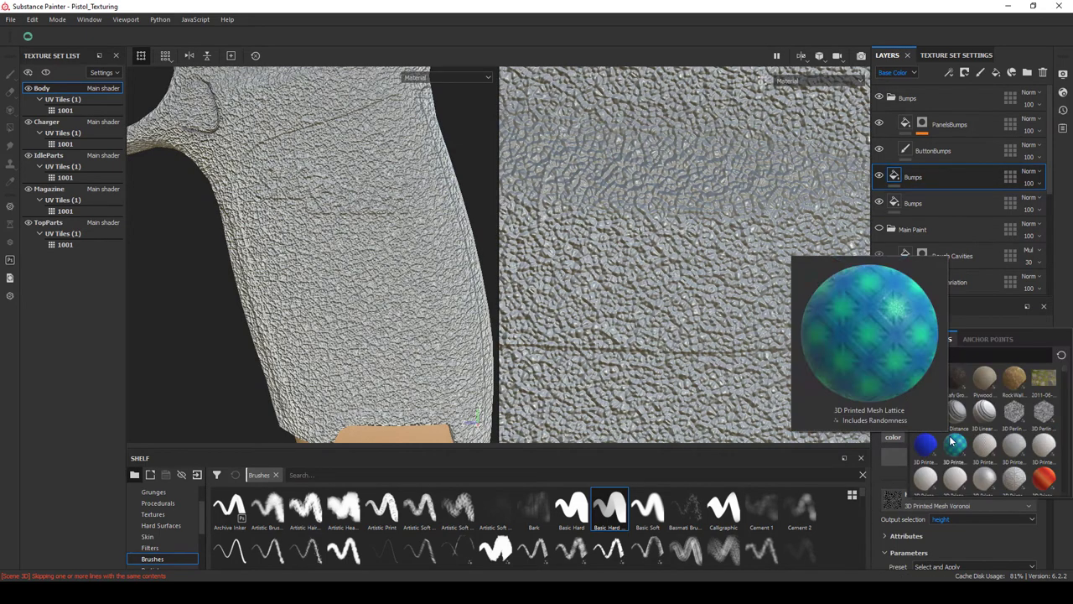
pyautogui.write('no')
pyautogui.click(1062, 354)
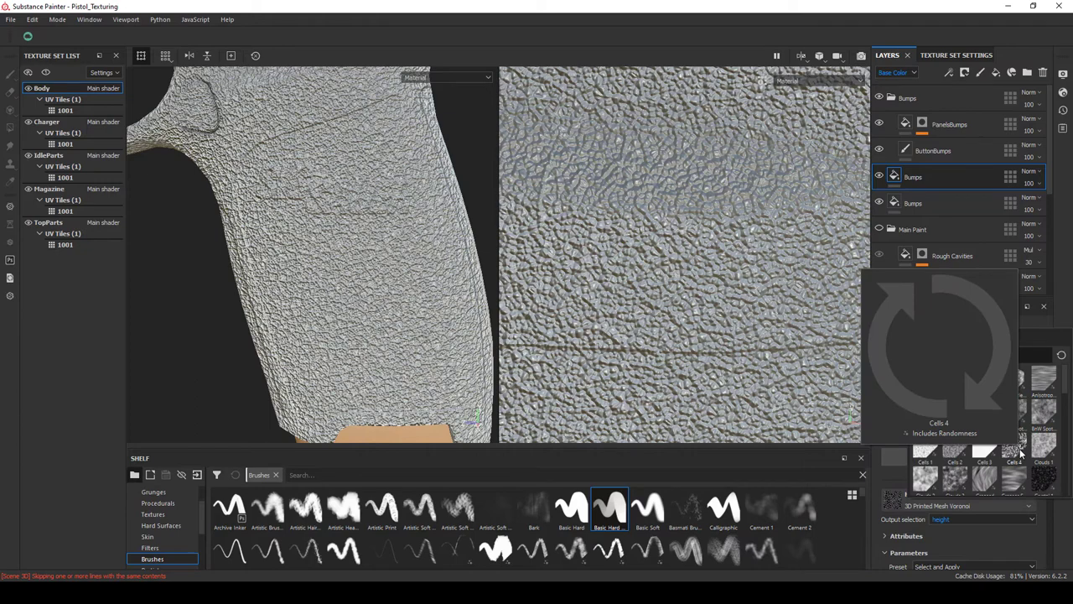
pyautogui.click(1018, 451)
pyautogui.click(964, 499)
pyautogui.click(1045, 385)
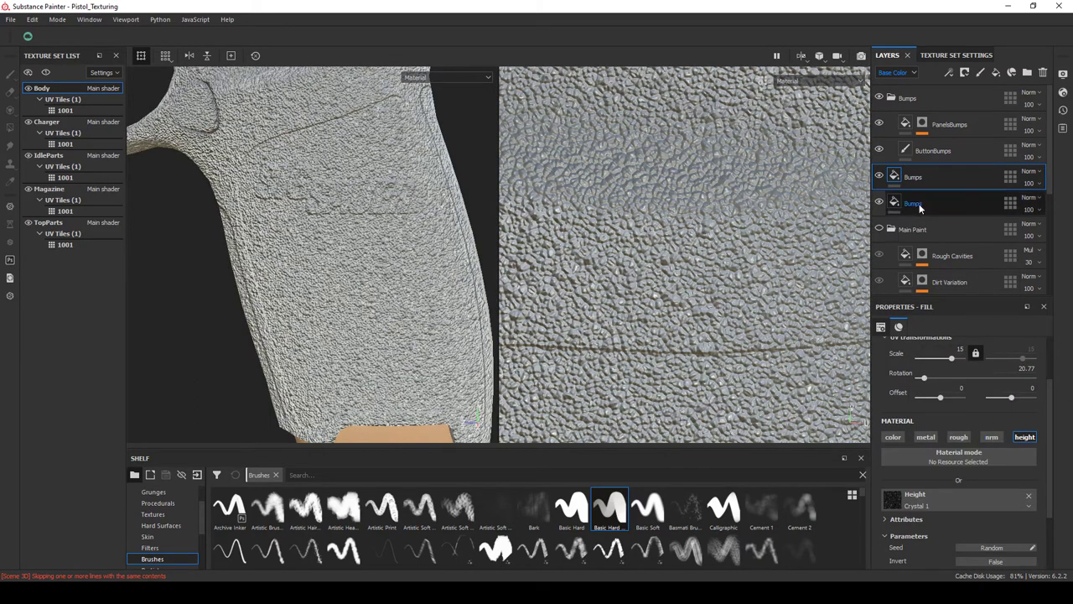
# Tune Crystal 1 to scale about 15 and Balance 0.38, expanding its noise parameters.
pyautogui.click(913, 203)
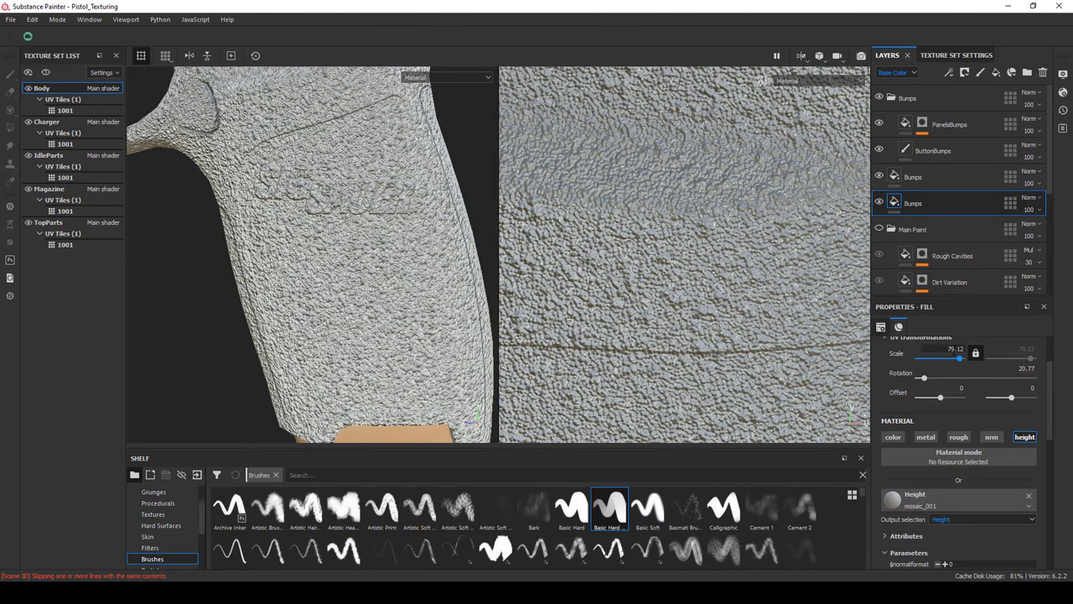
pyautogui.click(913, 177)
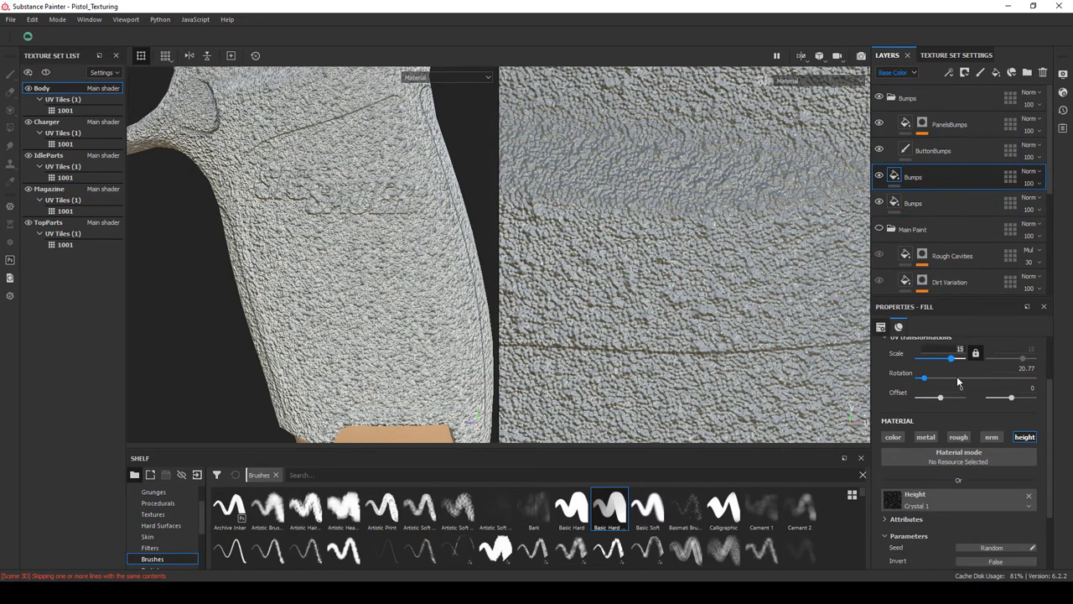
pyautogui.click(913, 203)
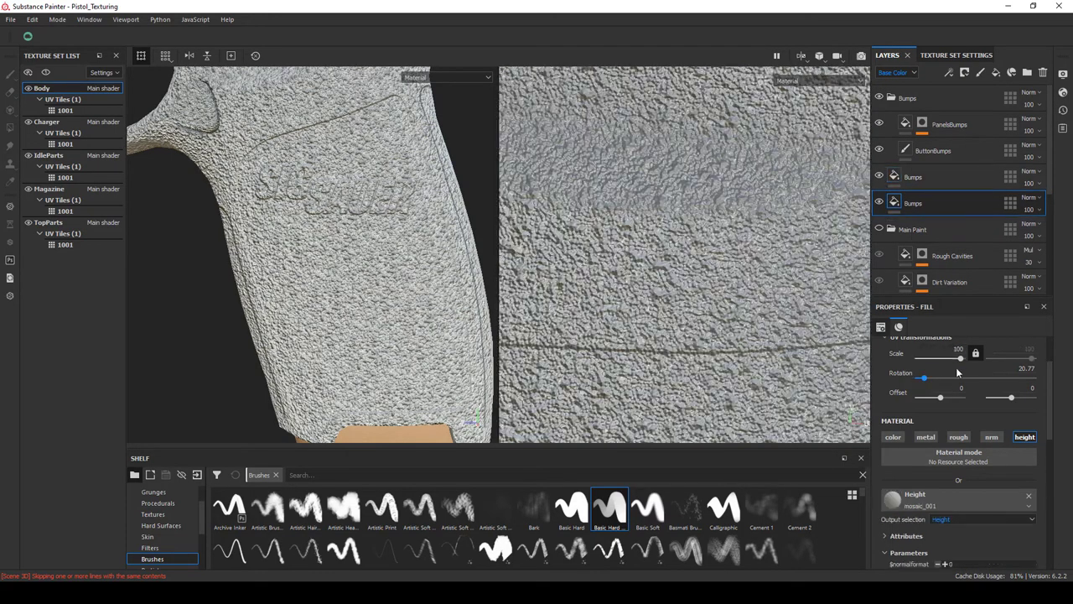
pyautogui.click(920, 177)
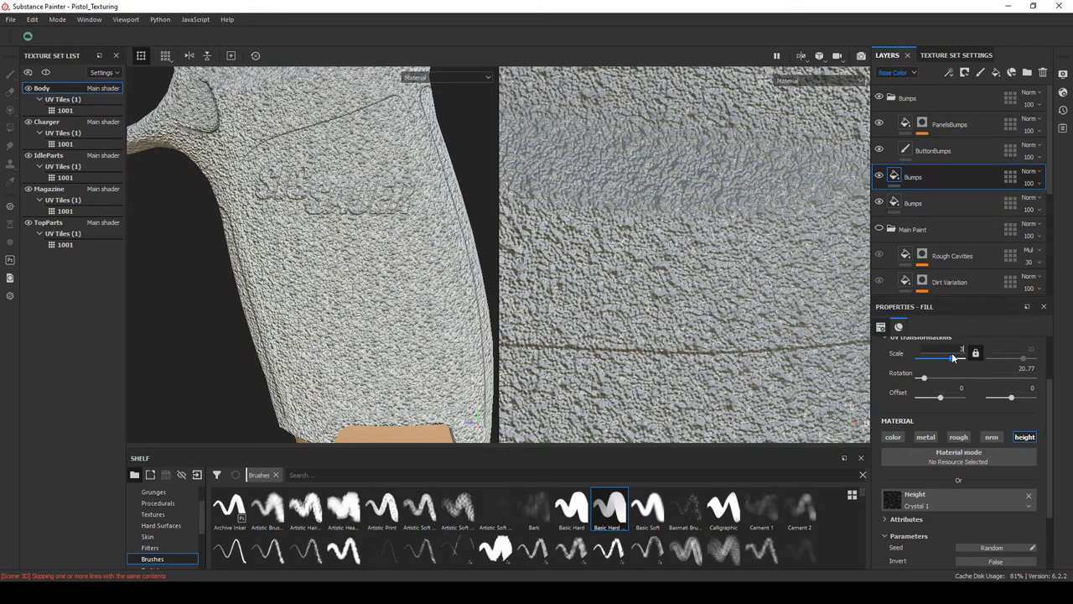
pyautogui.scroll(-3)
pyautogui.moveTo(941, 500); pyautogui.dragTo(960, 500)
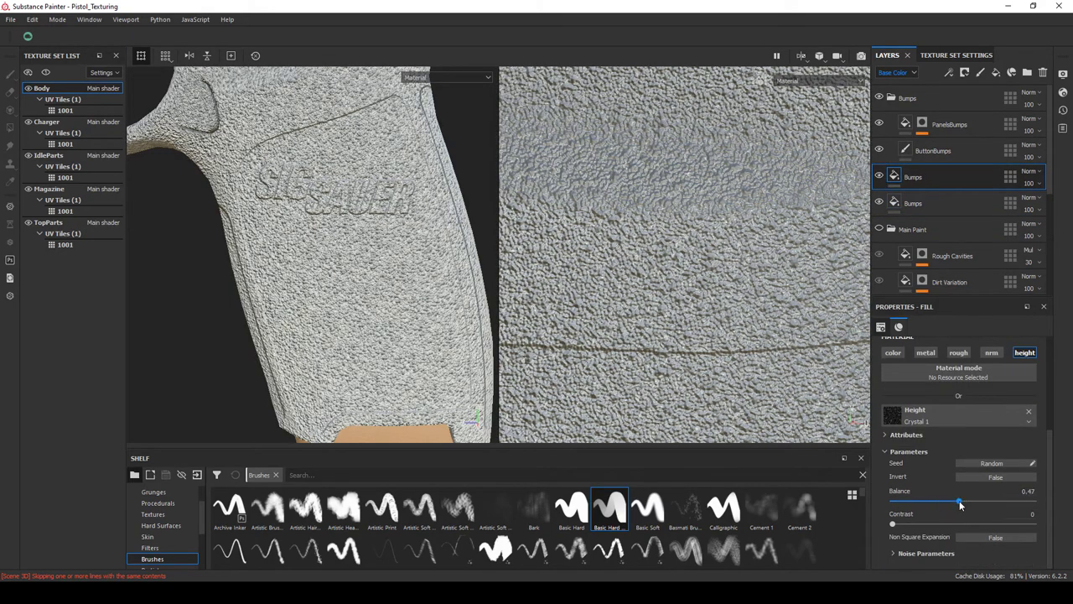
pyautogui.scroll(3)
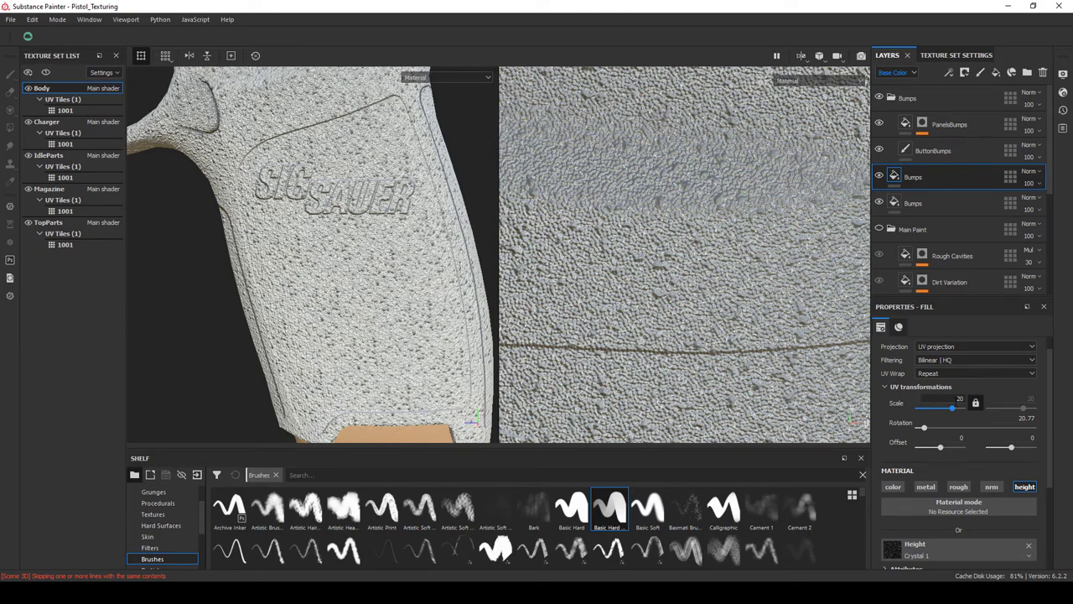
pyautogui.moveTo(953, 407); pyautogui.dragTo(951, 408)
pyautogui.scroll(-3)
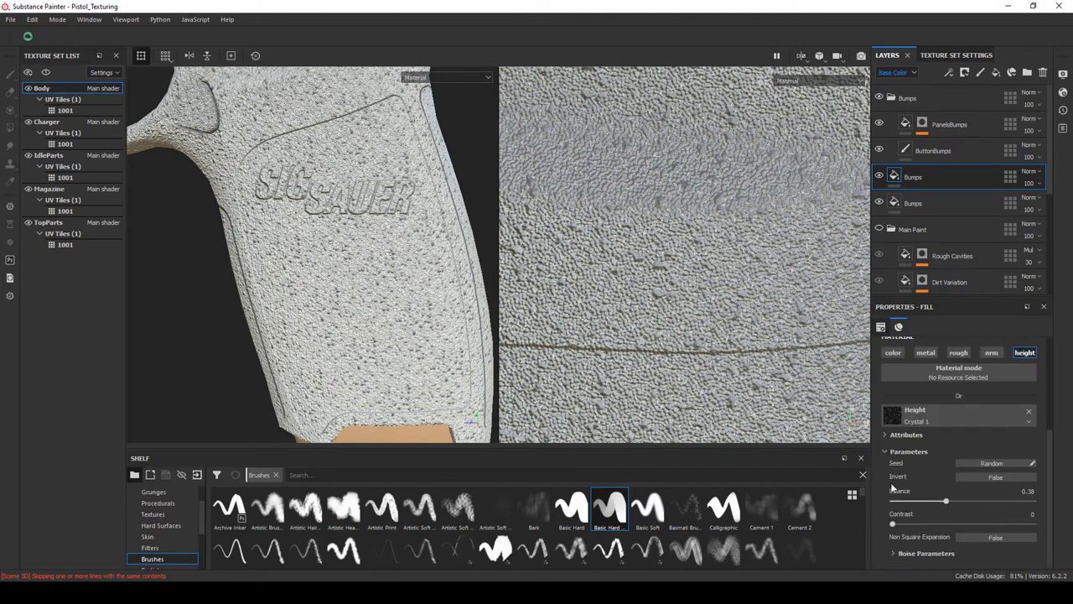
pyautogui.click(890, 554)
pyautogui.moveTo(932, 530); pyautogui.dragTo(945, 547)
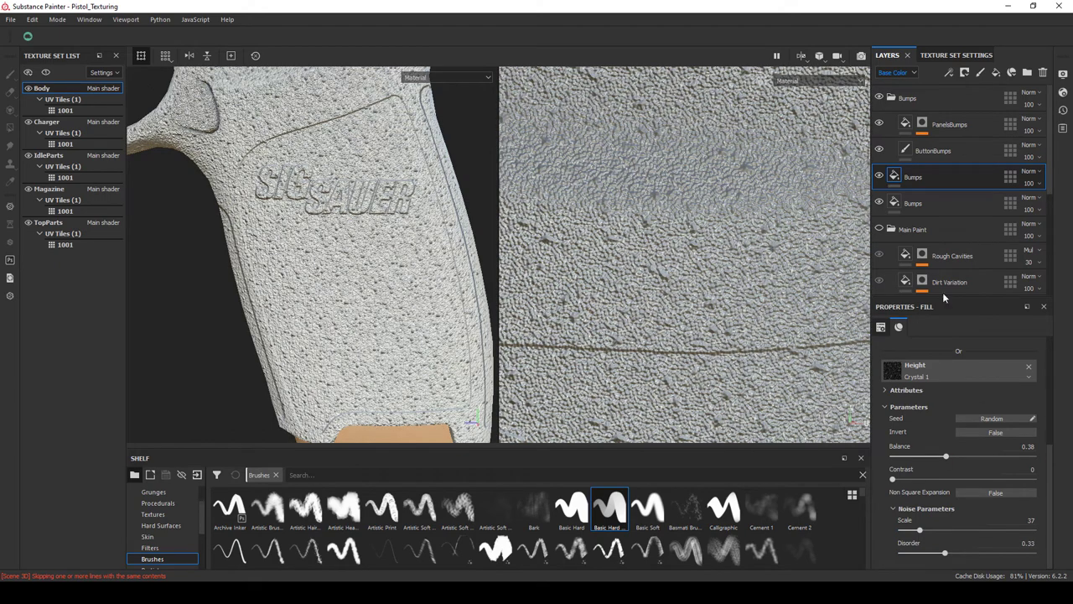
# Add a mask to the lower Bumps layer, checking PanelsBumps' mask stack for reference.
pyautogui.rightClick(914, 206)
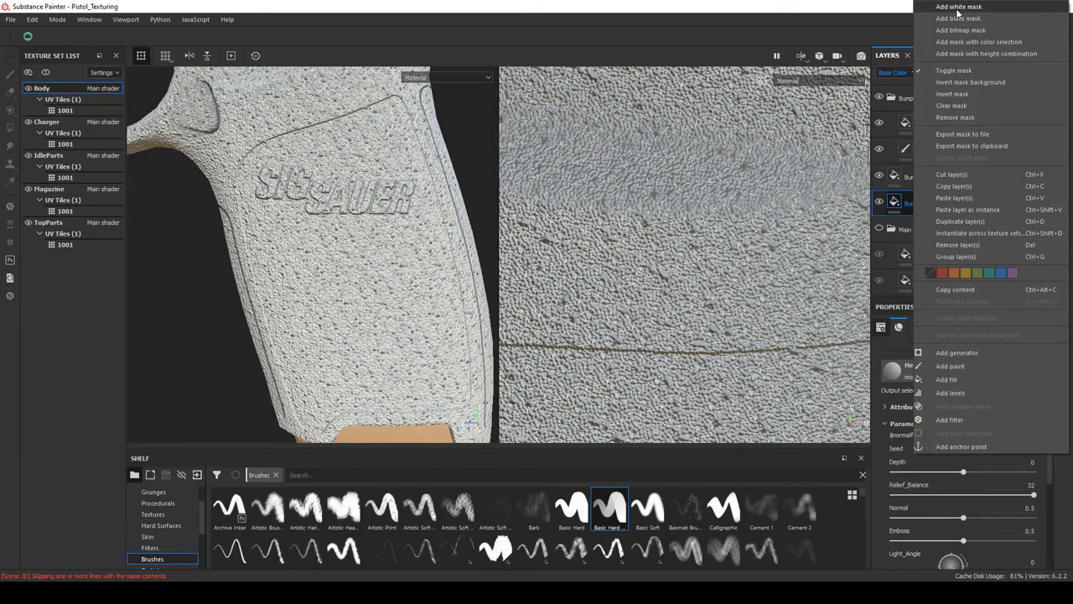
pyautogui.click(958, 8)
pyautogui.rightClick(911, 201)
pyautogui.click(922, 124)
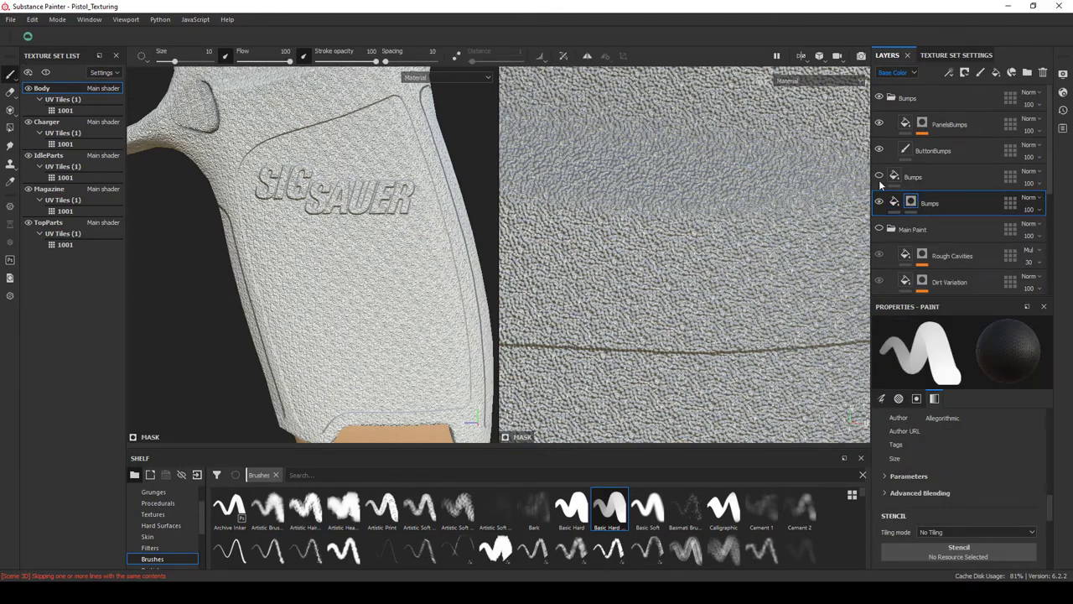
pyautogui.click(922, 124)
pyautogui.click(912, 279)
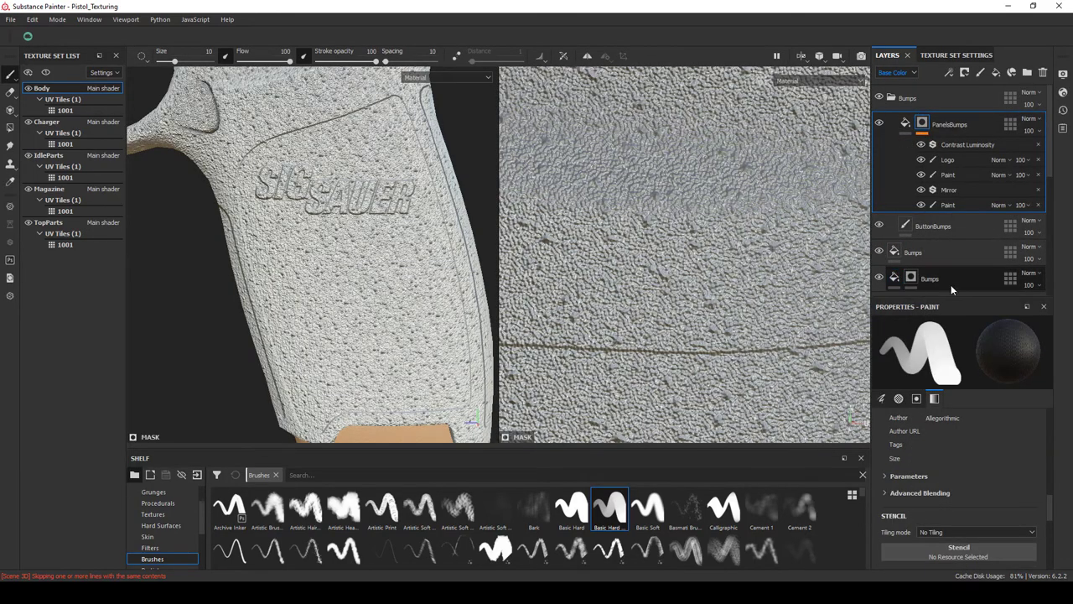
pyautogui.rightClick(911, 279)
pyautogui.click(945, 457)
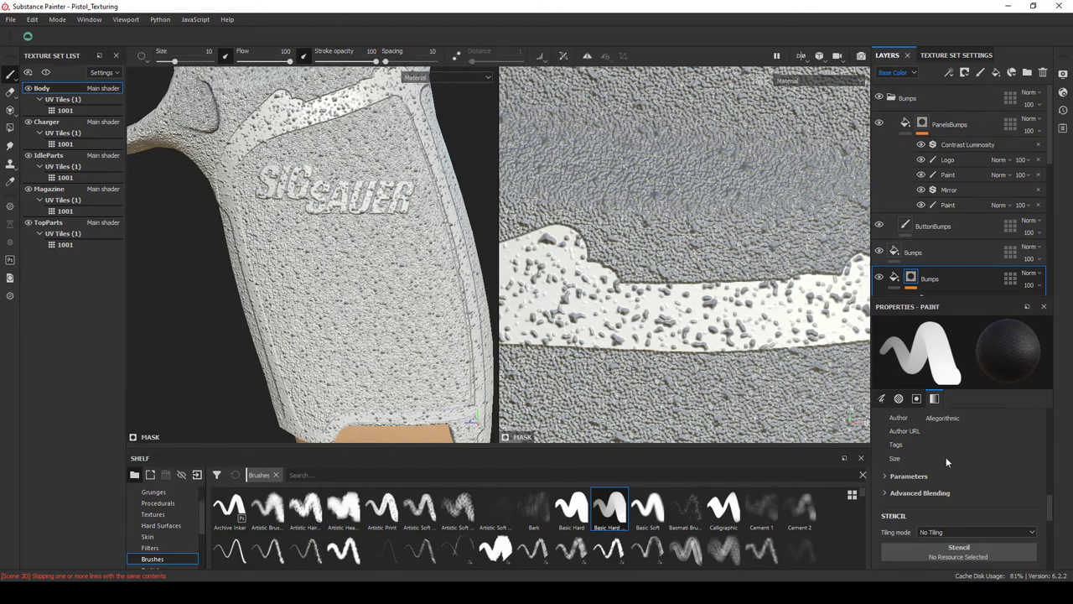
pyautogui.click(893, 279)
pyautogui.click(912, 278)
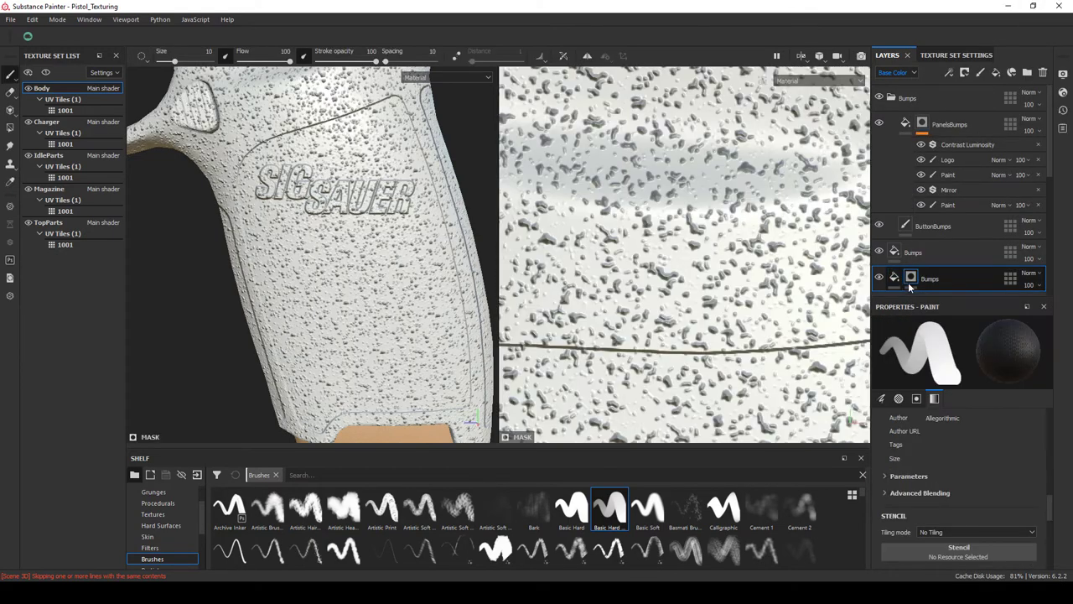
# Copy the grip panel mask onto the Bumps layer and orbit out to view the pistol.
pyautogui.rightClick(910, 287)
pyautogui.click(947, 460)
pyautogui.rightClick(948, 252)
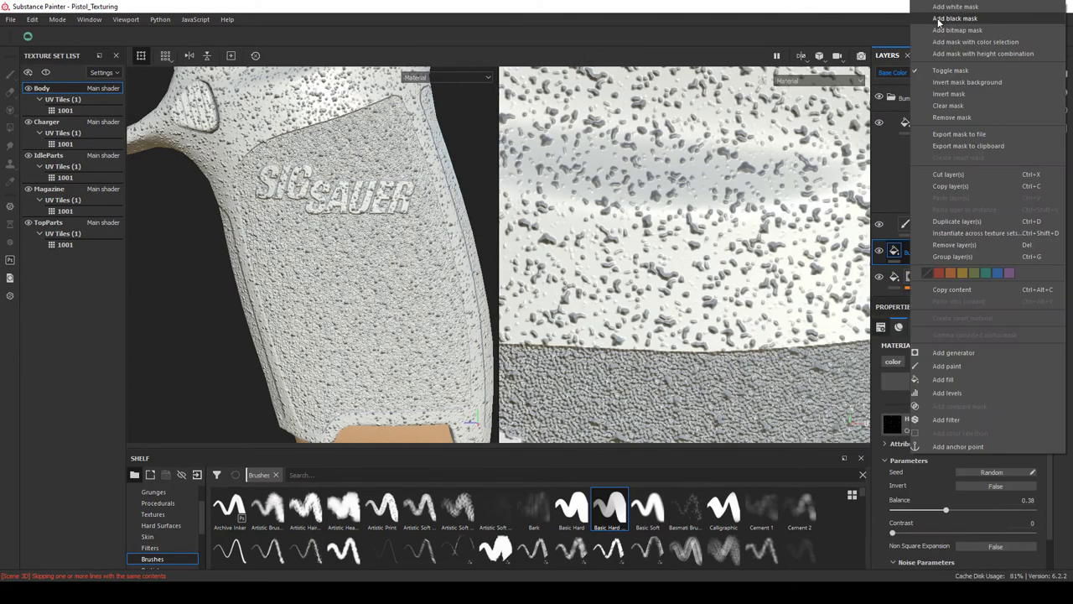
pyautogui.click(938, 20)
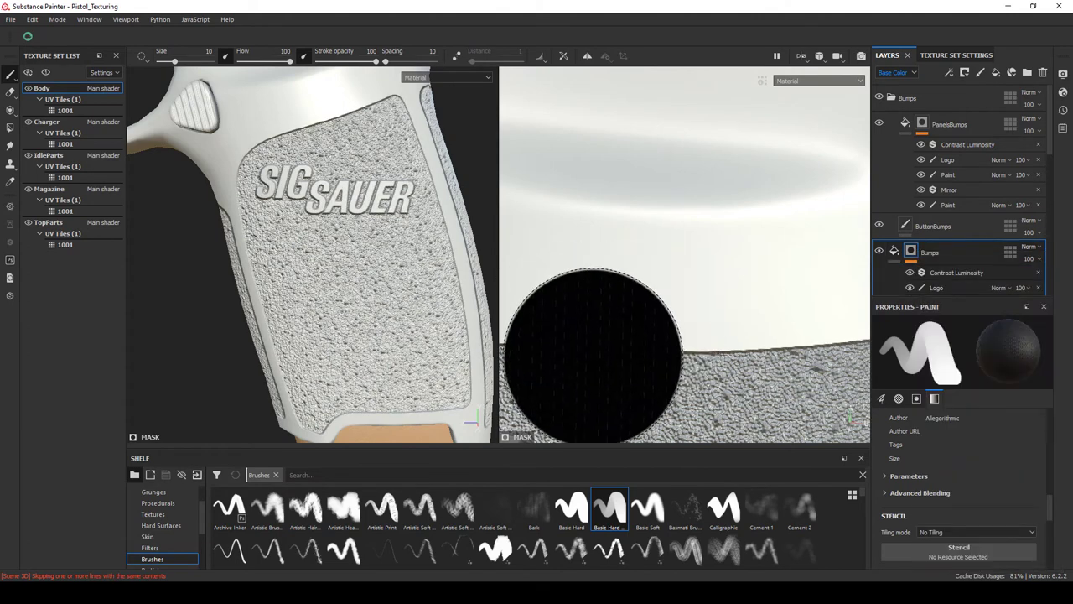
pyautogui.moveTo(426, 292); pyautogui.dragTo(360, 269)
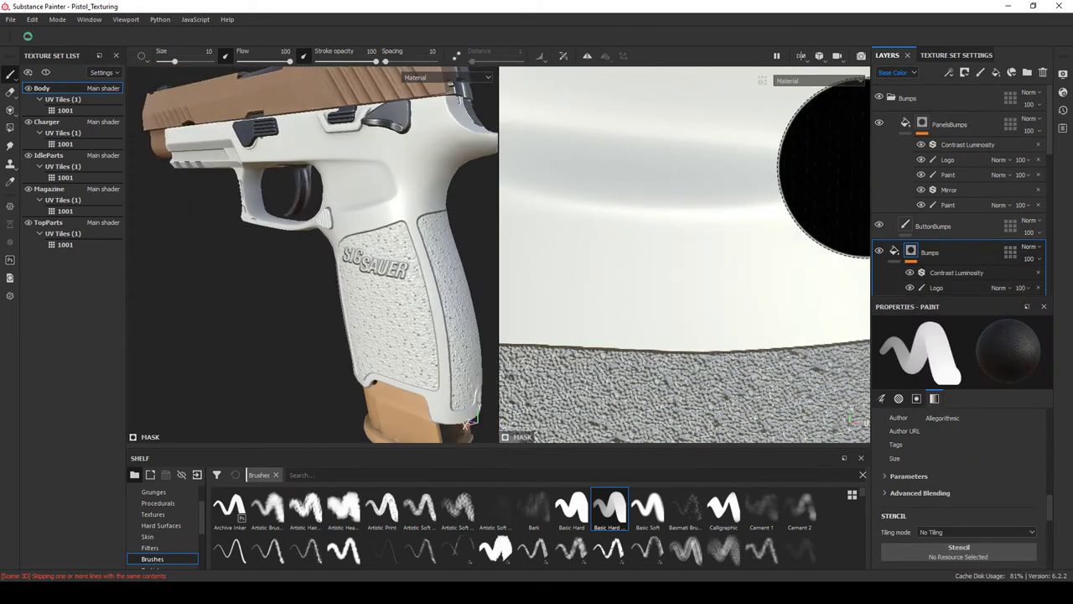
pyautogui.click(893, 250)
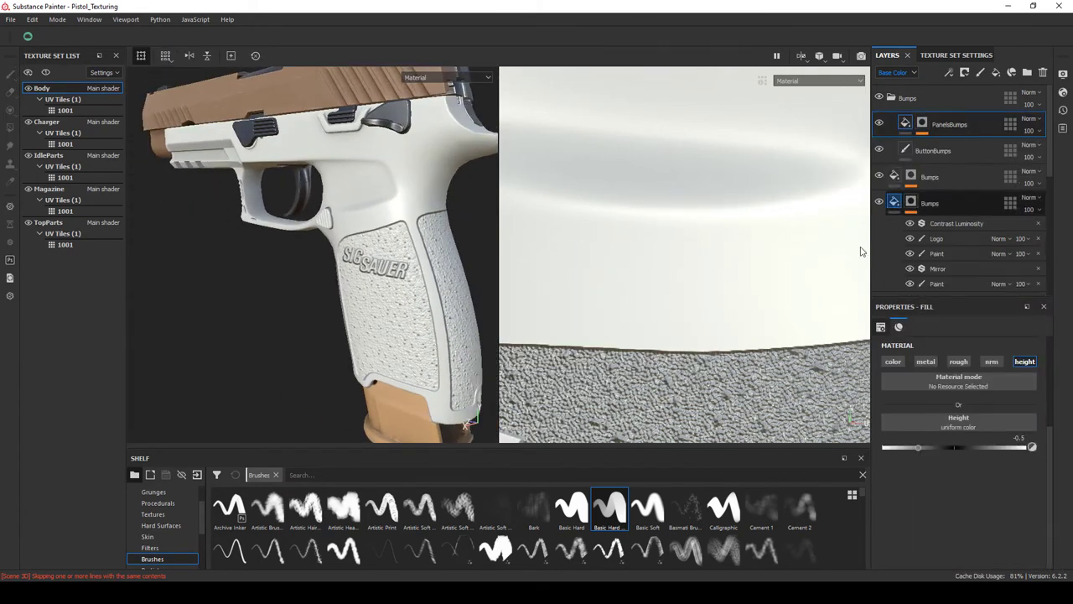
# Try enabling color on the Bumps layer with a tan base color, then undo it.
pyautogui.click(893, 361)
pyautogui.click(934, 439)
pyautogui.moveTo(948, 474); pyautogui.dragTo(953, 482)
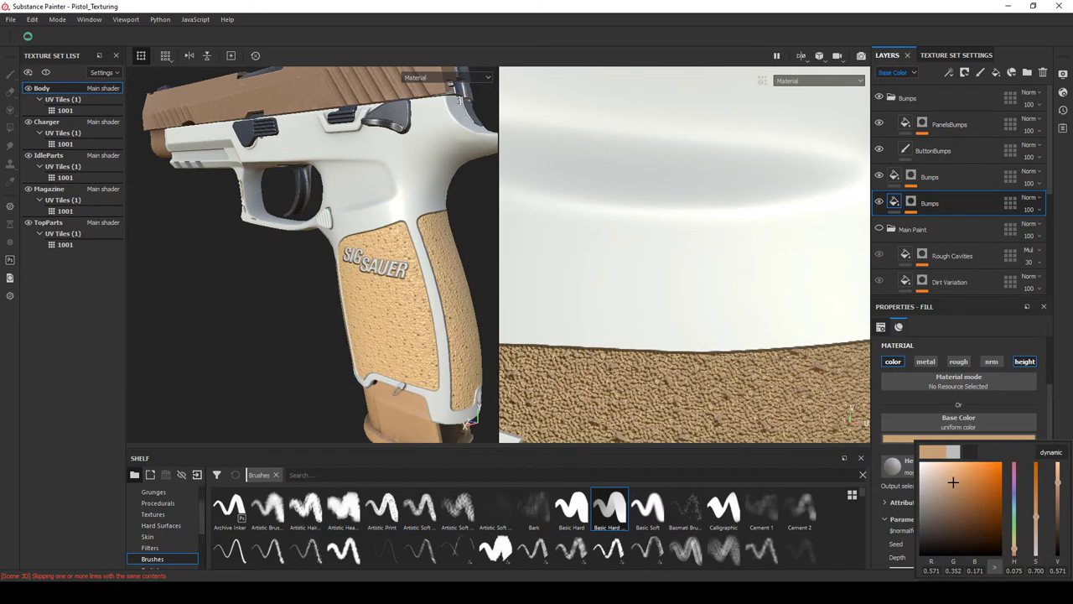
pyautogui.click(899, 180)
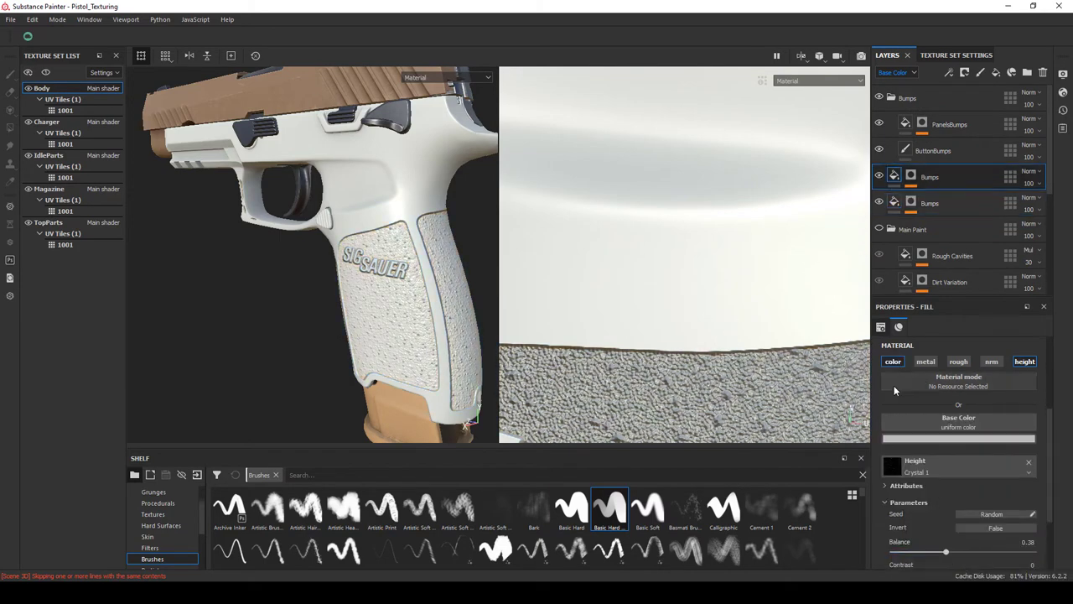
pyautogui.hotkey('ctrl', 'z')
# Add a fill layer above PanelsBumps named Color with a tan Base Color.
pyautogui.click(958, 437)
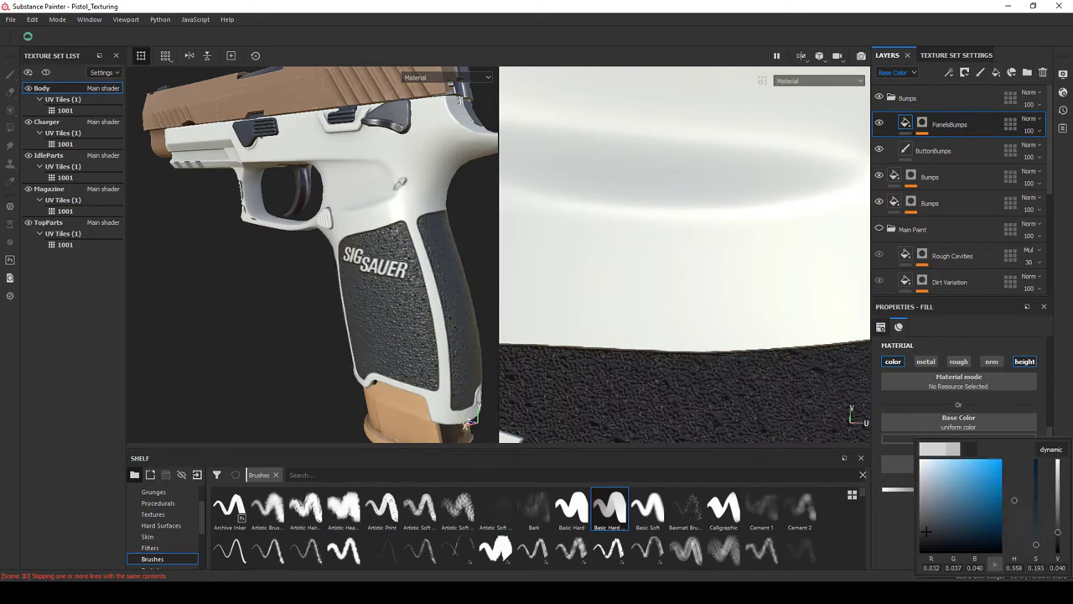
pyautogui.click(953, 478)
pyautogui.click(996, 72)
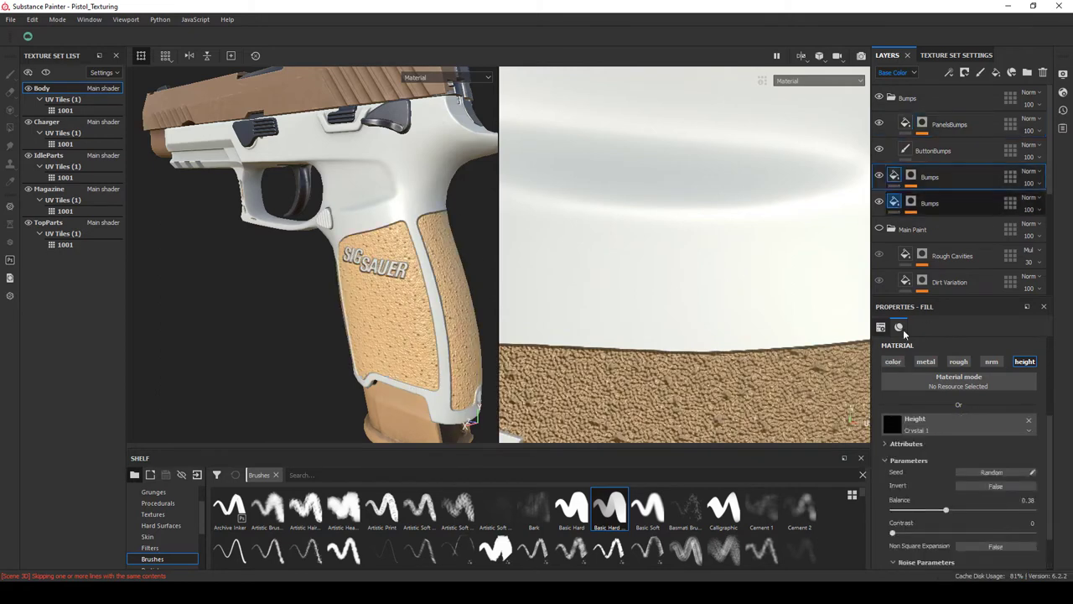
pyautogui.doubleClick(932, 125)
pyautogui.write('cl')
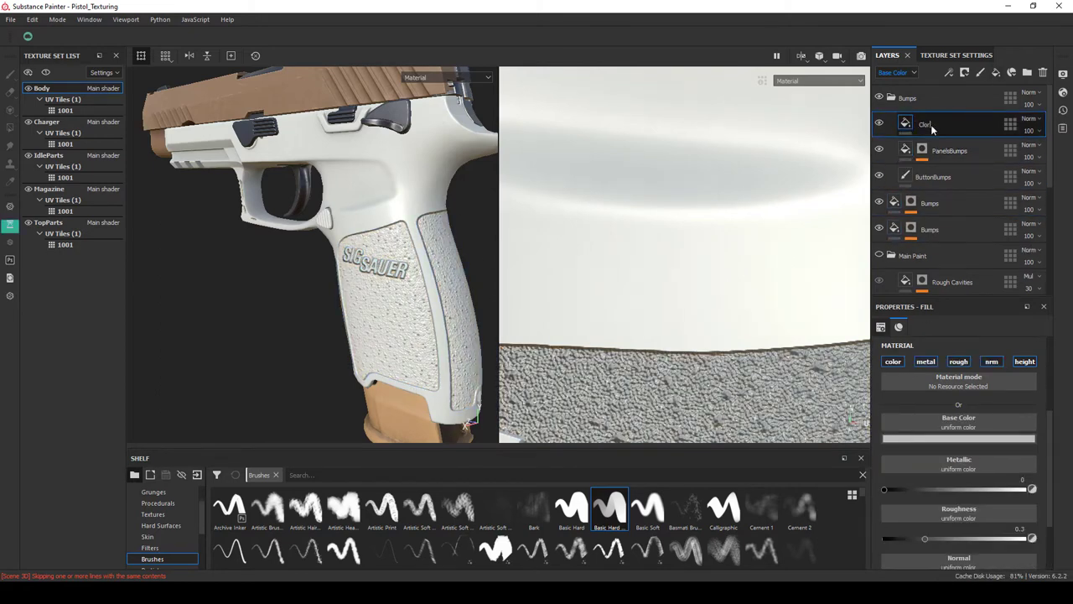
pyautogui.click(958, 437)
pyautogui.click(950, 479)
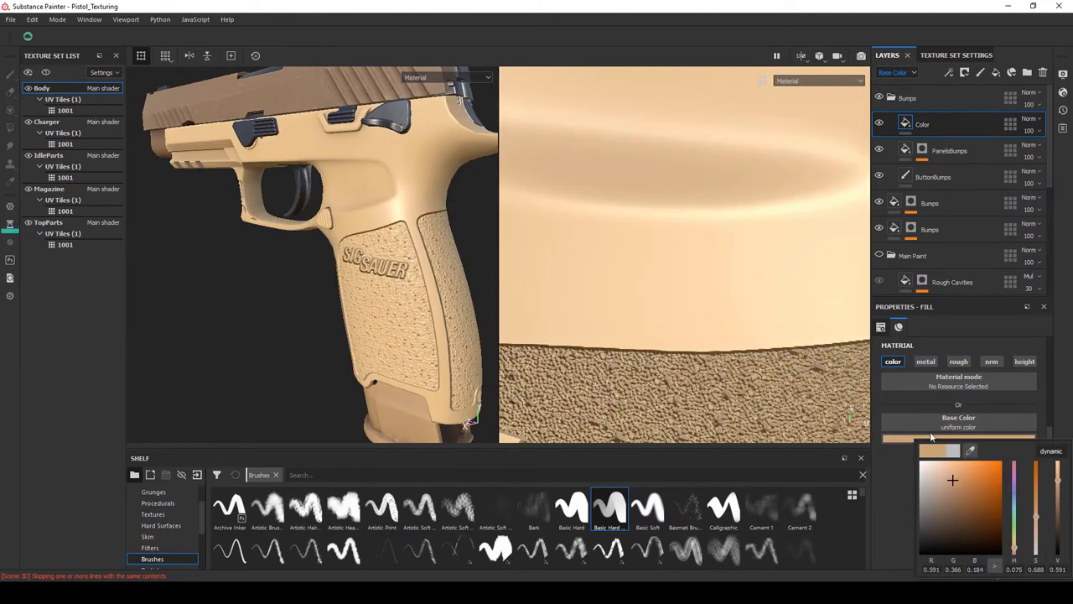
pyautogui.click(401, 416)
pyautogui.scroll(3)
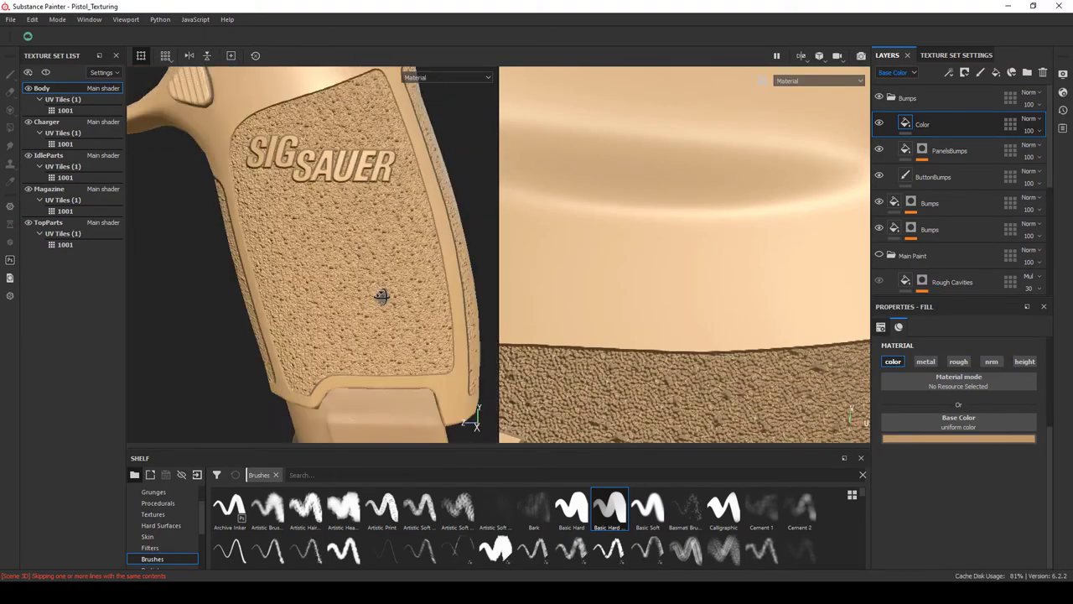
pyautogui.scroll(3)
pyautogui.moveTo(360, 311); pyautogui.dragTo(391, 314)
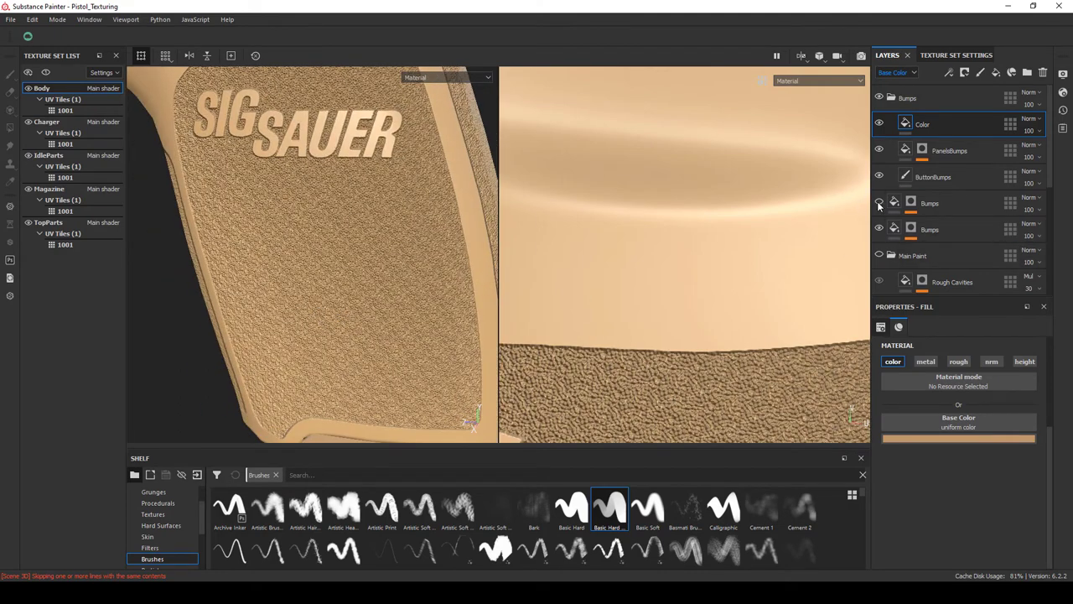
# Show the Height channel in the layer stack and weaken the upper Bumps layer's height.
pyautogui.click(930, 203)
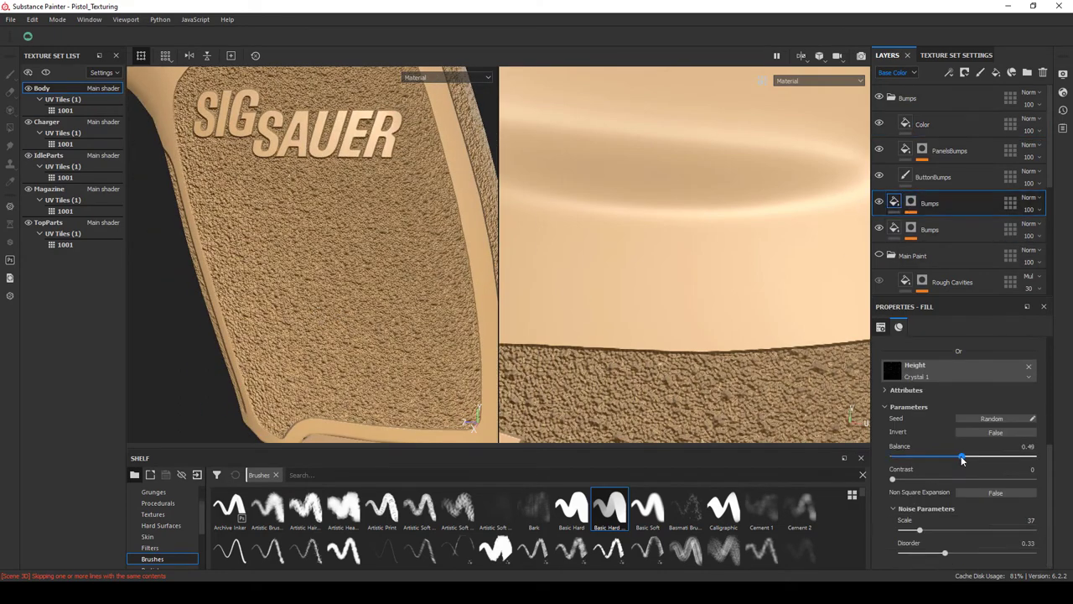
pyautogui.click(895, 72)
pyautogui.click(902, 99)
pyautogui.moveTo(1029, 209); pyautogui.dragTo(1033, 258)
pyautogui.click(969, 229)
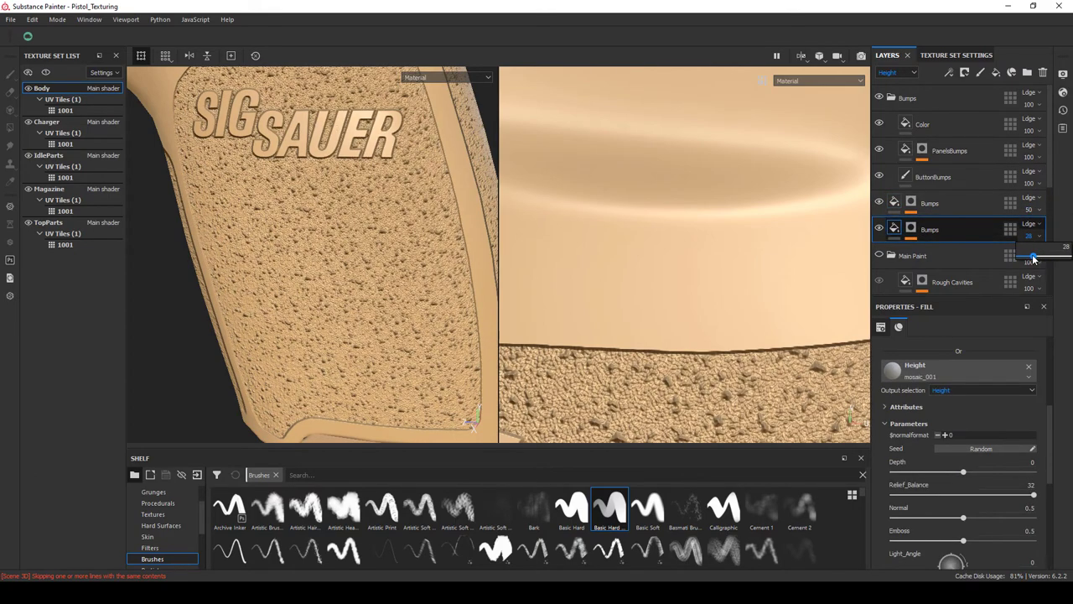
pyautogui.moveTo(290, 264); pyautogui.dragTo(352, 277)
# Set UV Scale 18, lower the Bumps heights to about 25 and 10, and duplicate the layer.
pyautogui.click(930, 203)
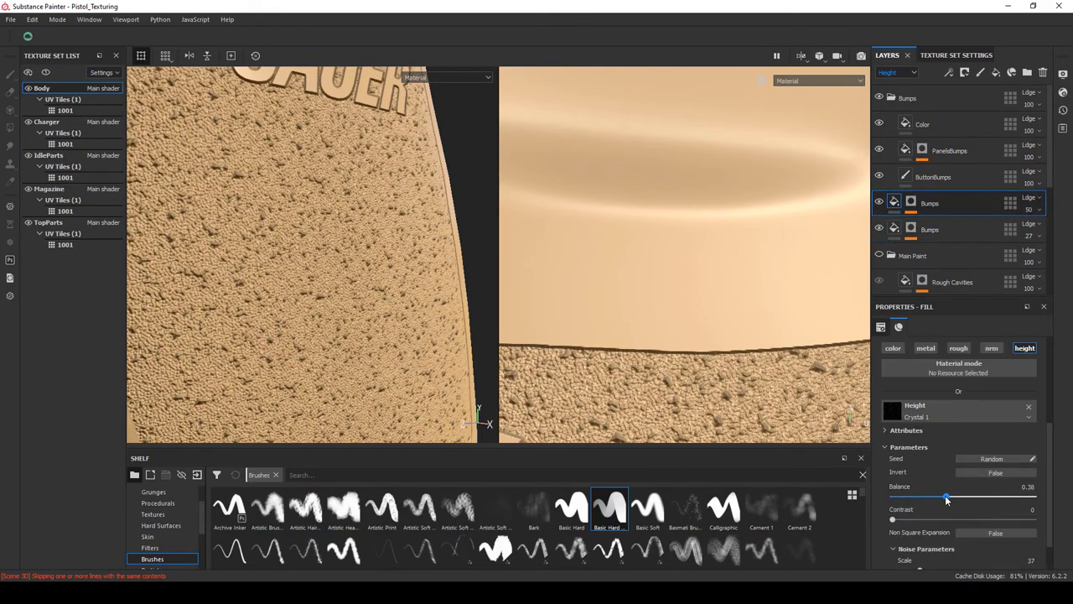
pyautogui.scroll(-3)
pyautogui.scroll(3)
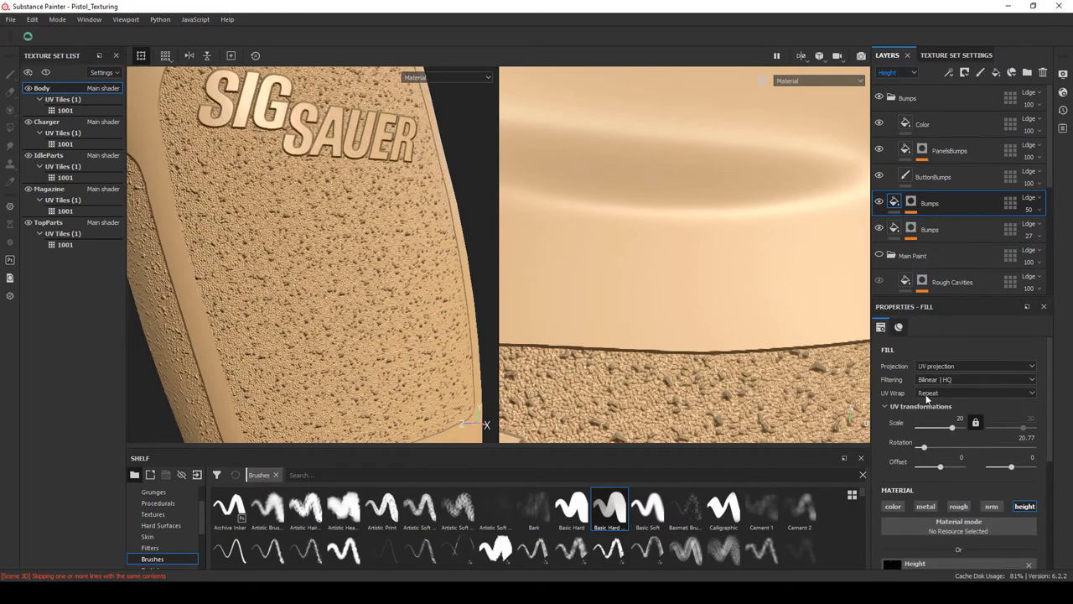
pyautogui.moveTo(931, 428); pyautogui.dragTo(952, 427)
pyautogui.scroll(-3)
pyautogui.scroll(3)
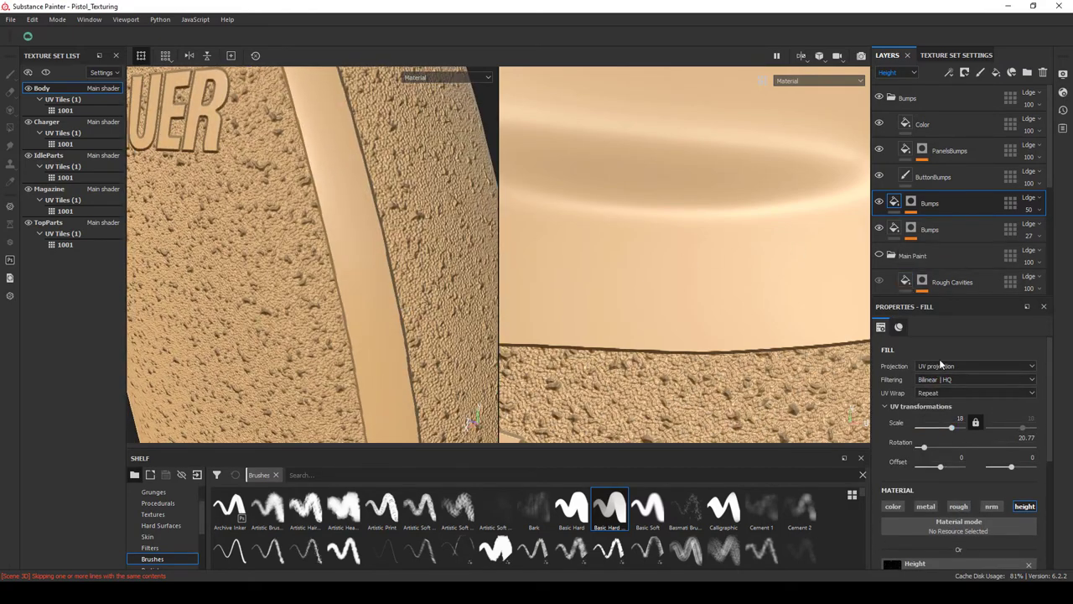
pyautogui.moveTo(1036, 256); pyautogui.dragTo(1023, 253)
pyautogui.moveTo(1032, 209); pyautogui.dragTo(1025, 209)
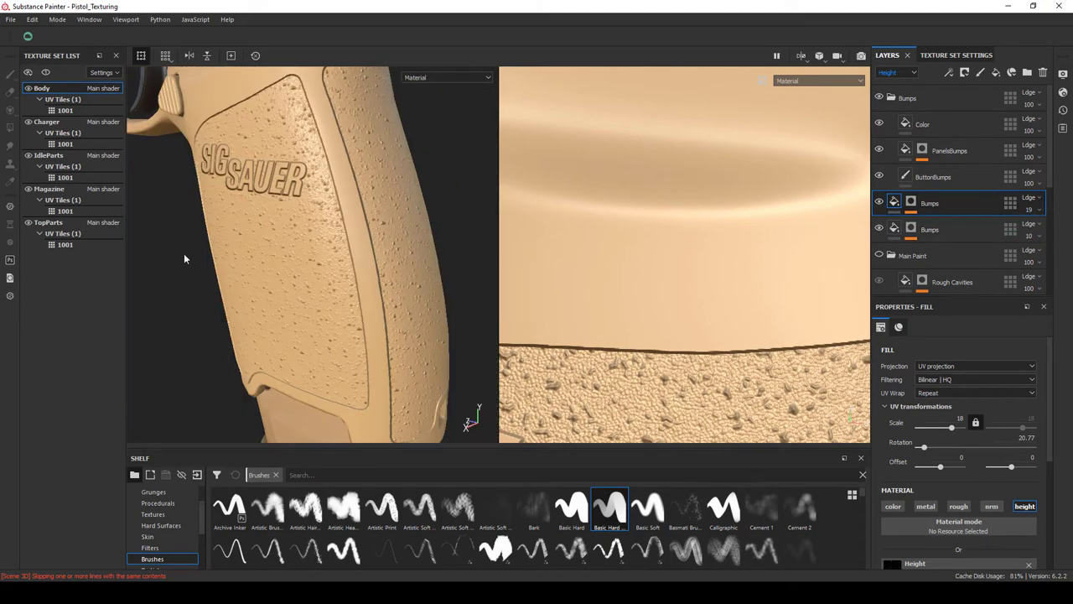
pyautogui.scroll(3)
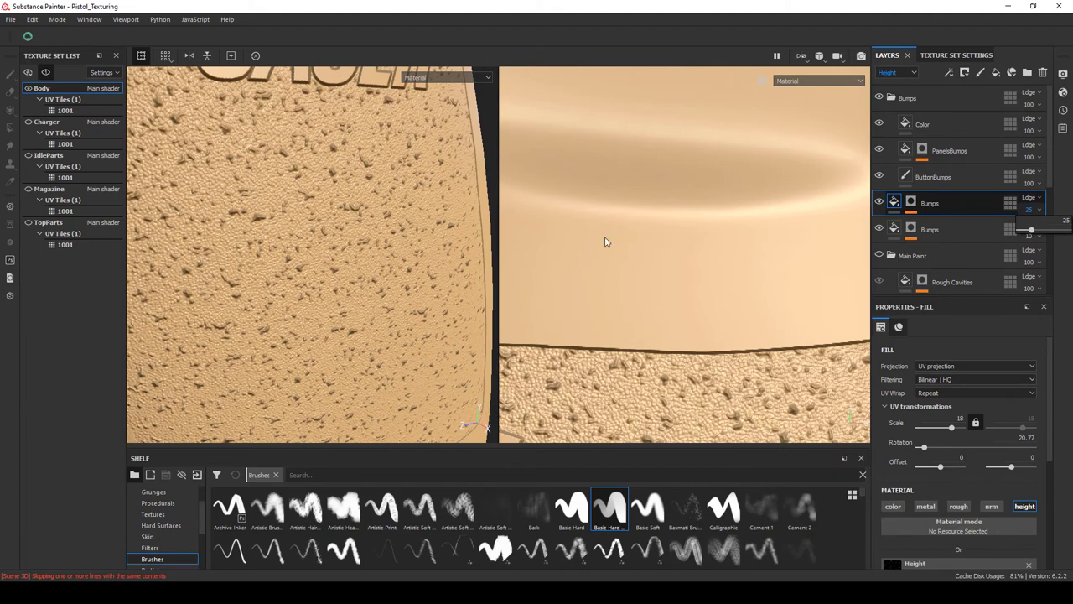
pyautogui.hotkey('ctrl', 'd')
# Swap the first Bumps fill's height source to 3D Worley Noise and adjust its Balance.
pyautogui.click(892, 534)
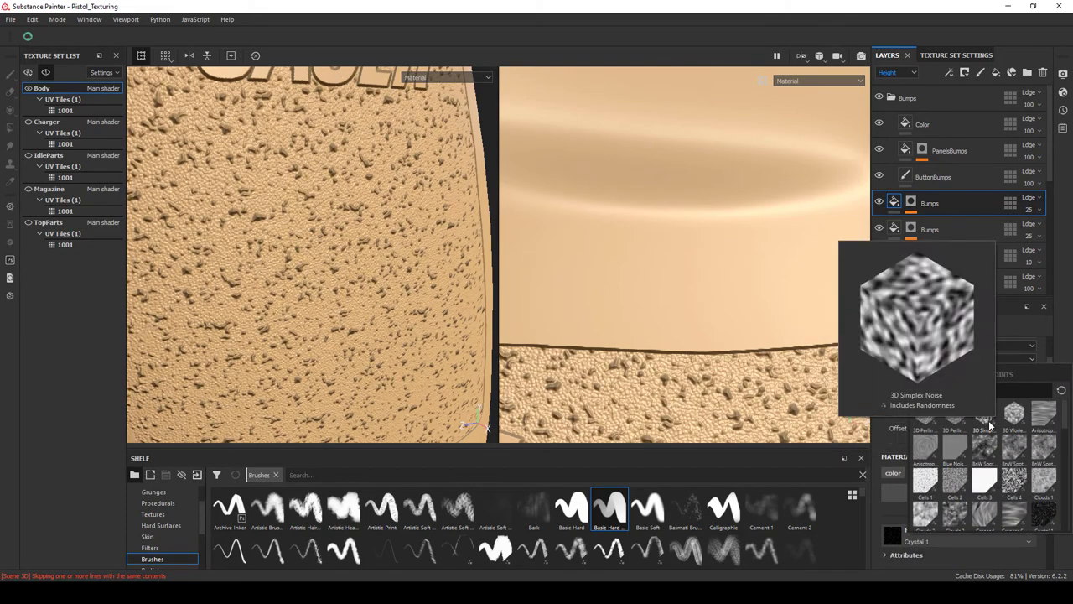
pyautogui.click(965, 441)
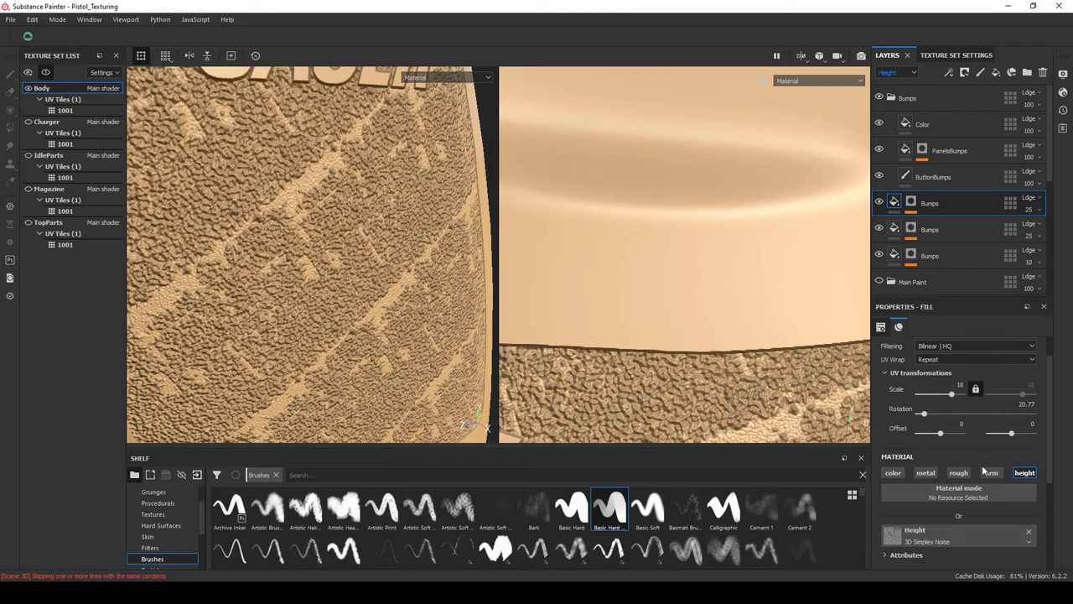
pyautogui.click(964, 535)
pyautogui.click(1013, 411)
pyautogui.scroll(-3)
pyautogui.moveTo(962, 486); pyautogui.dragTo(918, 488)
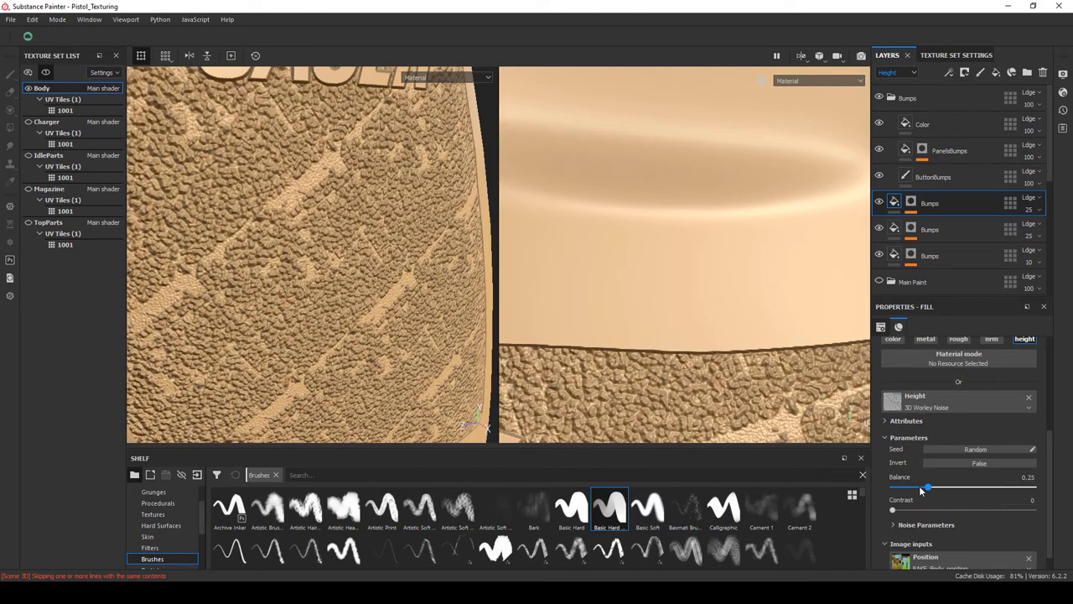
pyautogui.scroll(3)
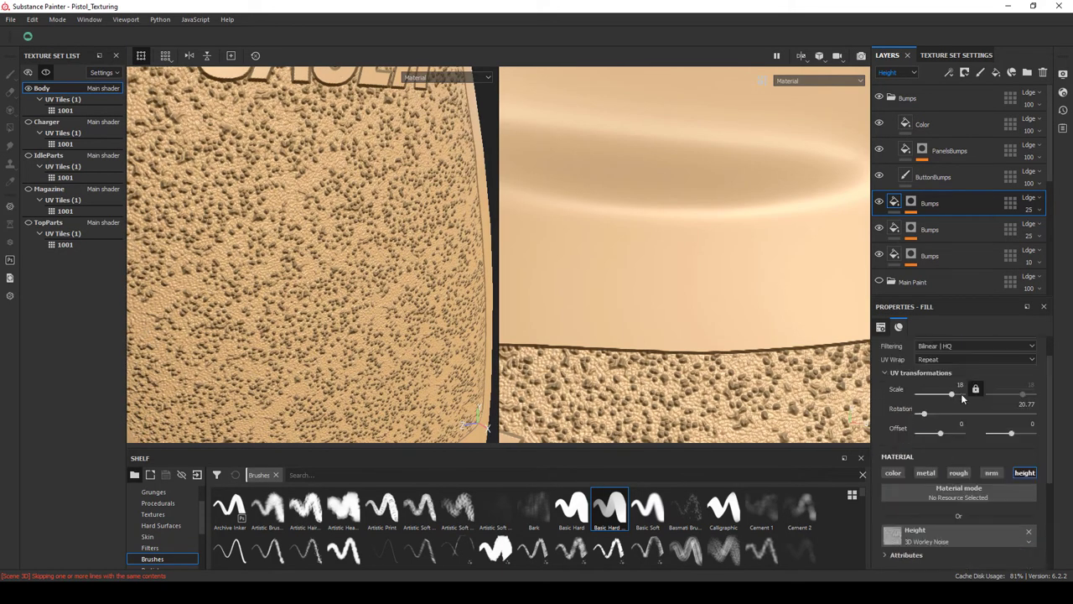
pyautogui.scroll(-3)
# Lower the first Bumps layer's strength to 10 and the third's to 20.
pyautogui.click(1035, 235)
pyautogui.moveTo(1034, 236); pyautogui.dragTo(1024, 234)
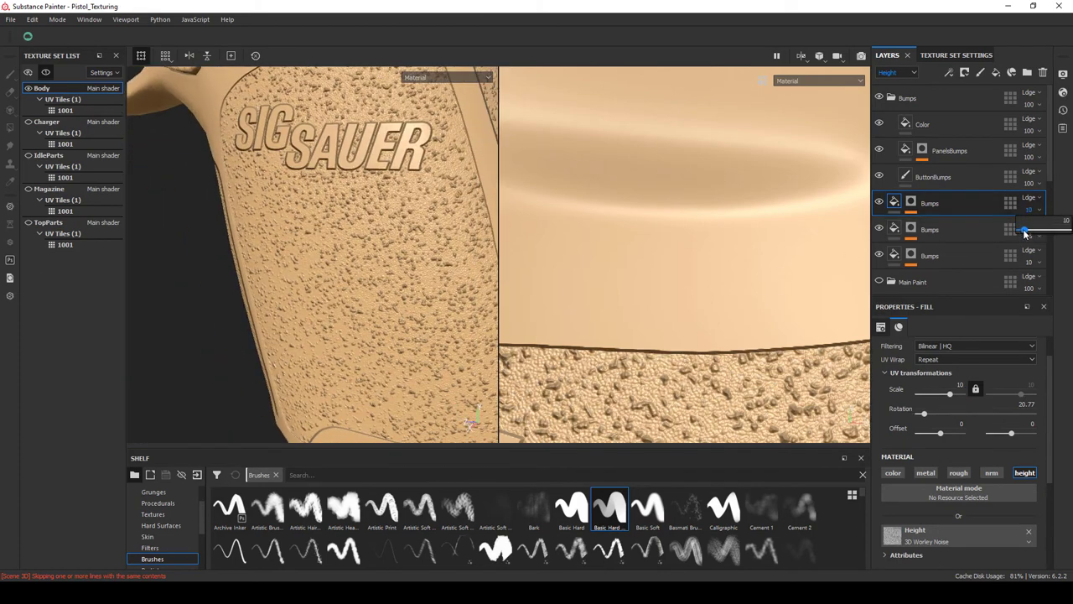
pyautogui.click(1030, 235)
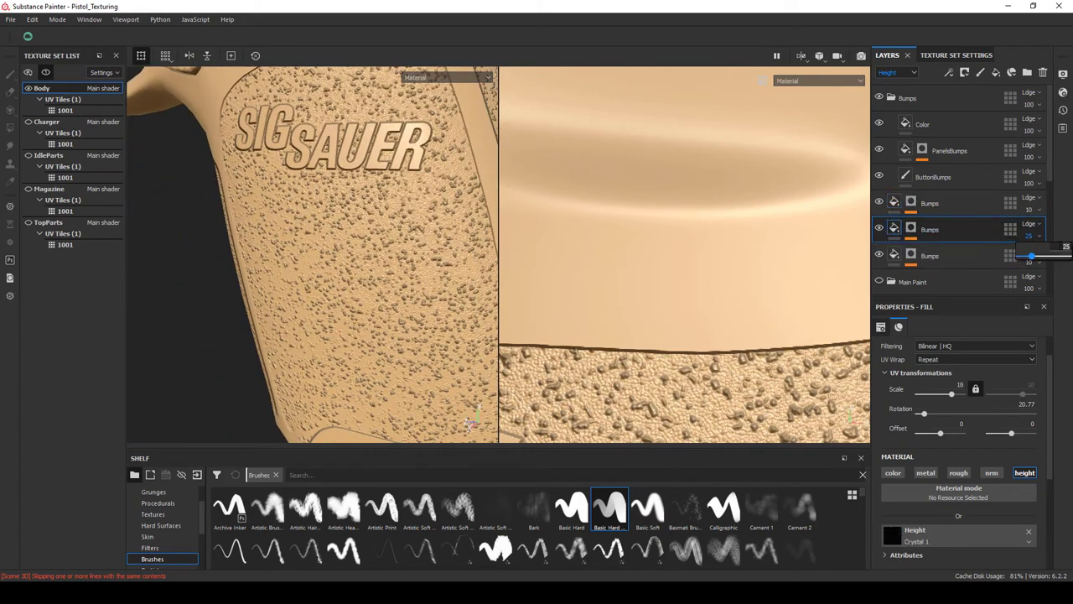
pyautogui.click(1016, 256)
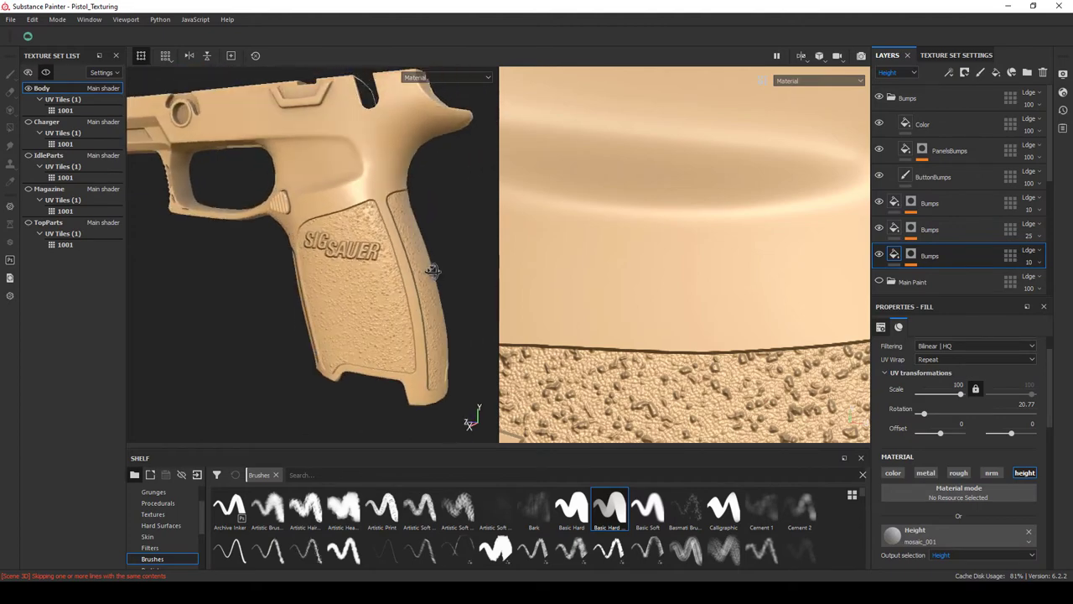
pyautogui.click(1029, 262)
pyautogui.moveTo(1032, 286); pyautogui.dragTo(1025, 286)
pyautogui.moveTo(172, 247); pyautogui.dragTo(373, 278)
pyautogui.scroll(-3)
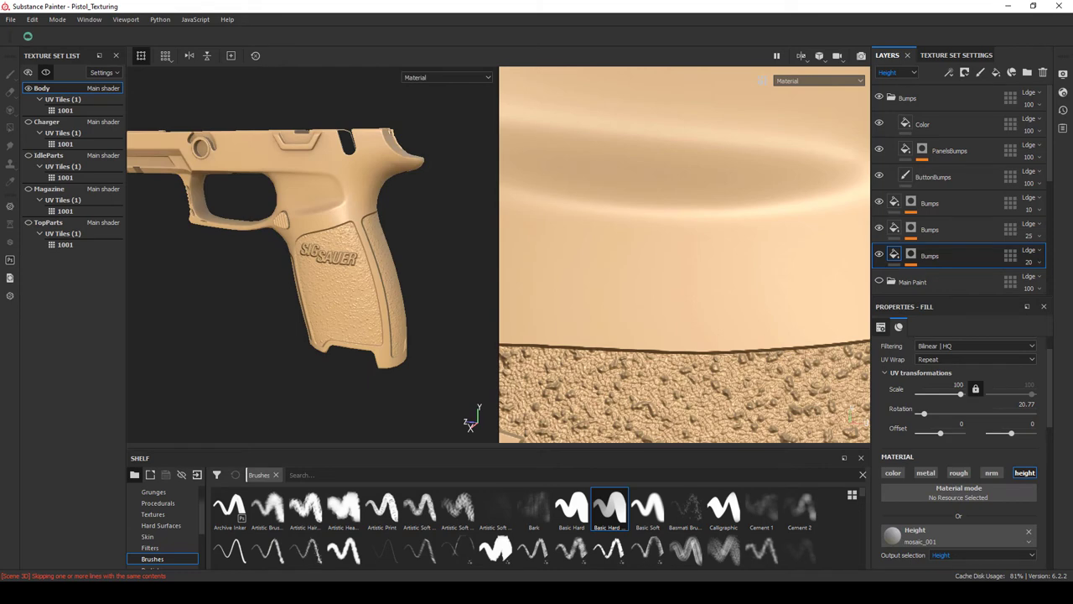
pyautogui.scroll(3)
pyautogui.scroll(3)
pyautogui.scroll(-3)
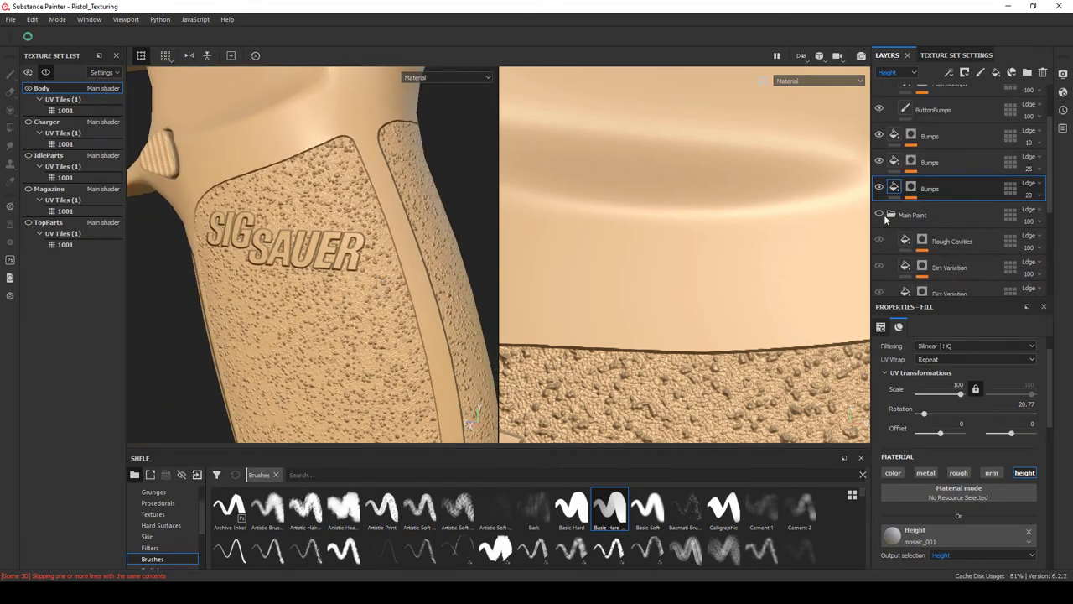
pyautogui.scroll(3)
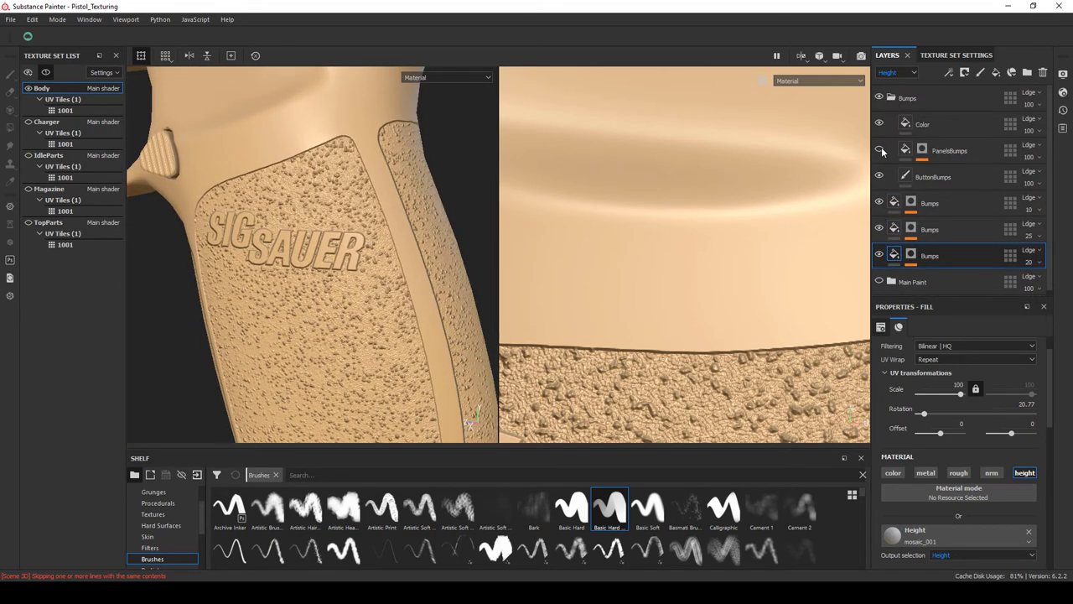
pyautogui.scroll(3)
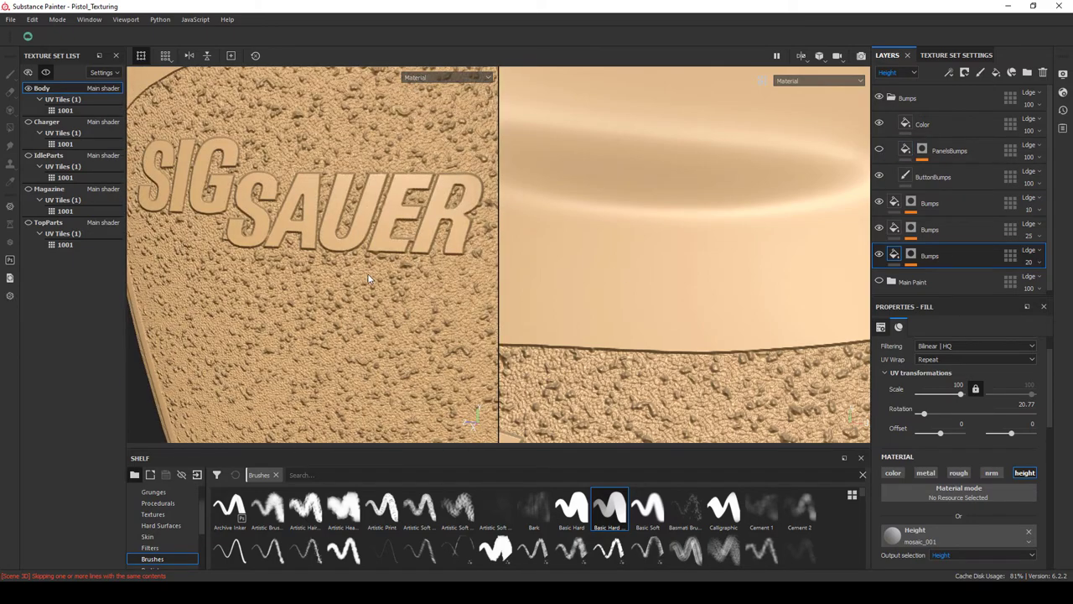
pyautogui.scroll(-3)
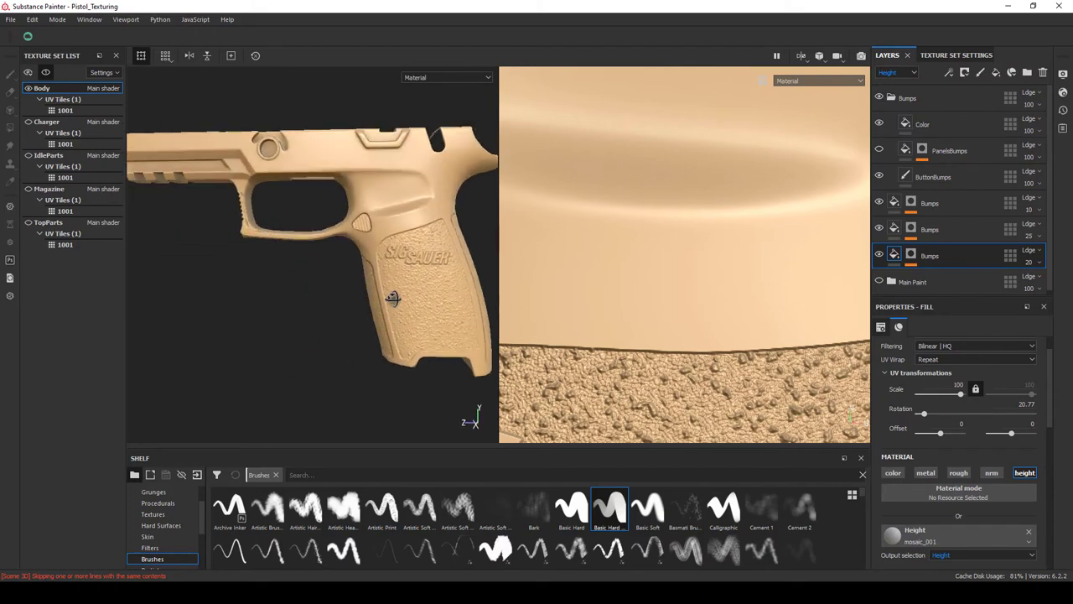
pyautogui.scroll(3)
pyautogui.scroll(3)
# Set the second Bumps layer (Crystal 1 texture) strength to 15.
pyautogui.click(929, 229)
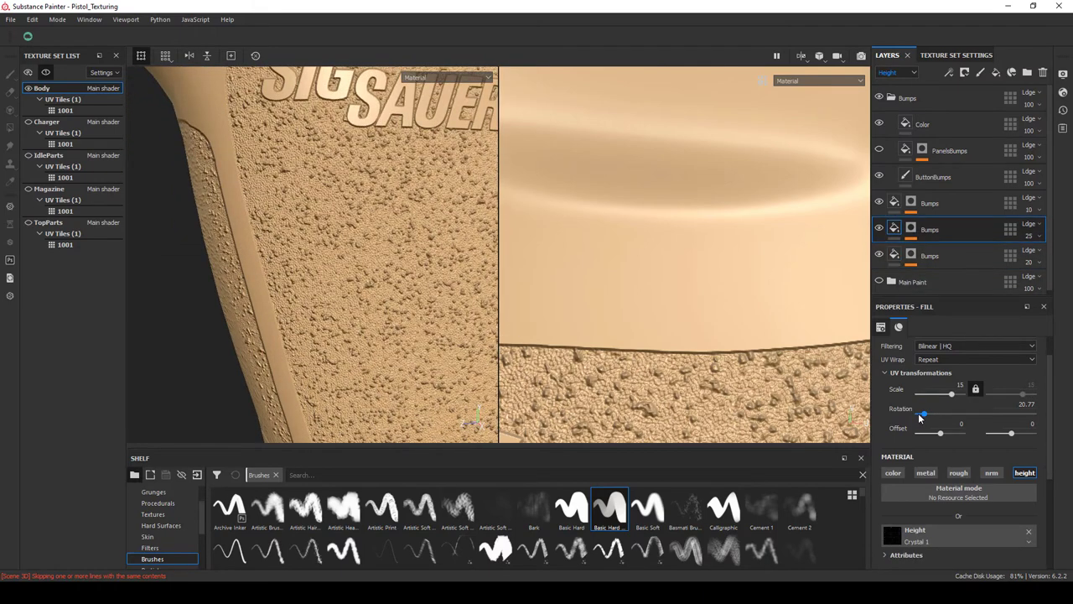
pyautogui.scroll(-3)
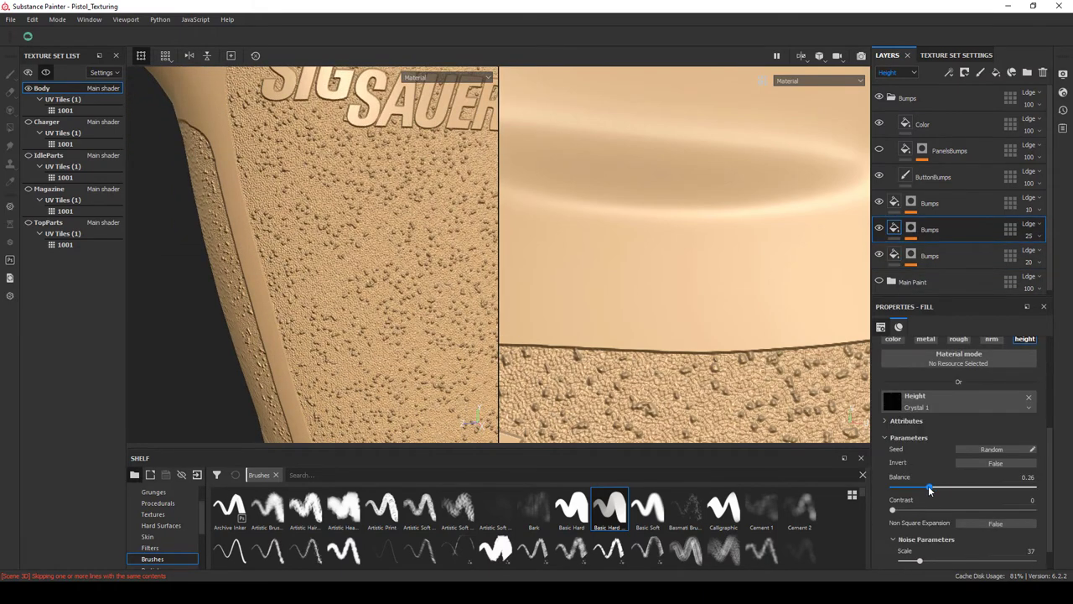
pyautogui.moveTo(929, 488); pyautogui.dragTo(956, 488)
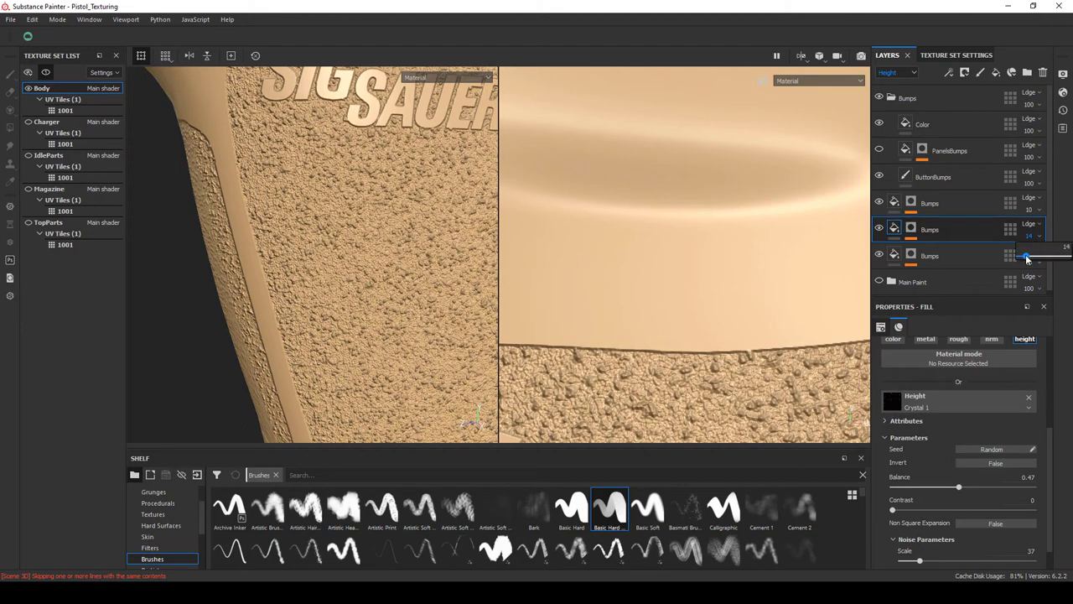
pyautogui.moveTo(402, 304); pyautogui.dragTo(391, 278)
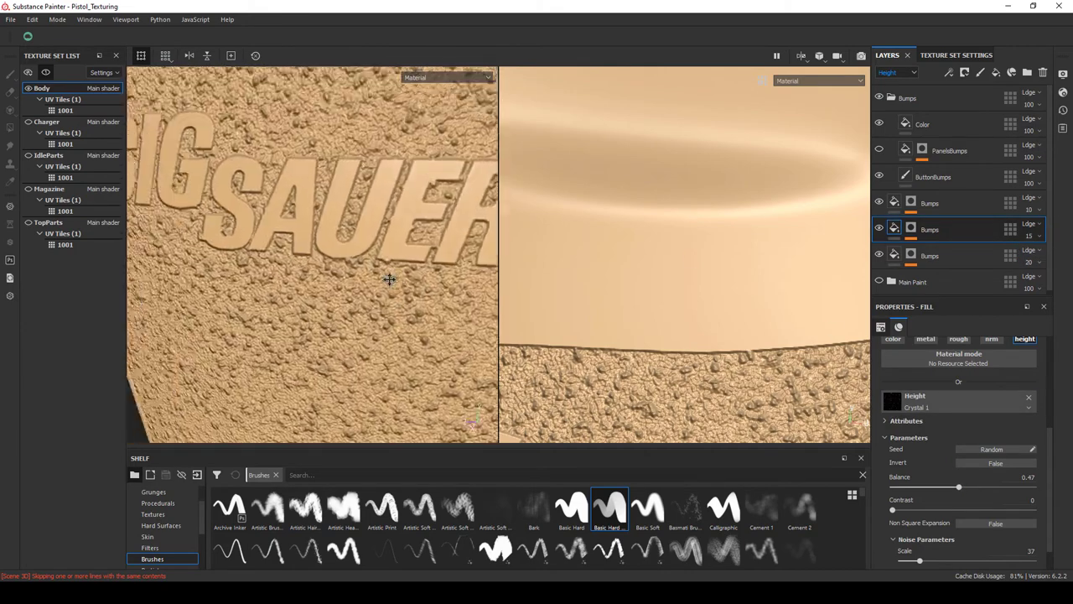
pyautogui.scroll(-3)
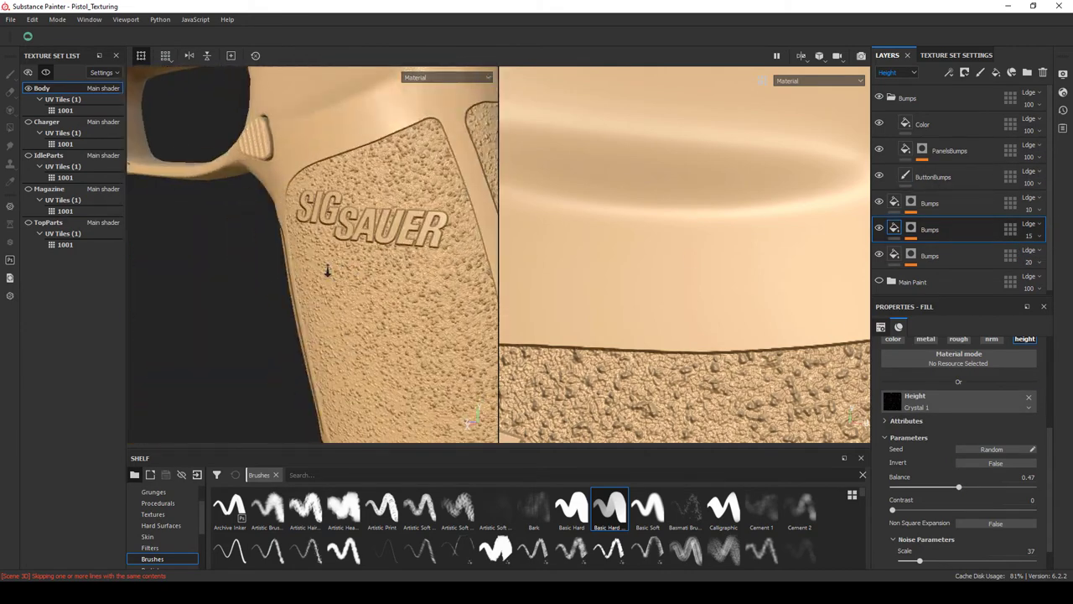
# Orbit around the grip to inspect the stippling and close in on the side button.
pyautogui.moveTo(335, 285); pyautogui.dragTo(328, 306)
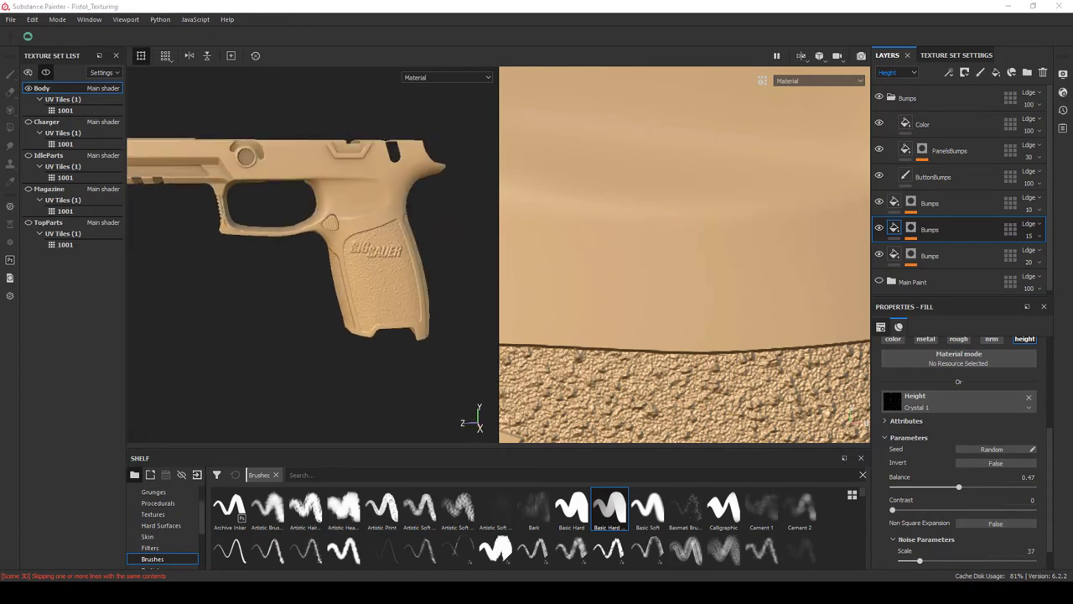
pyautogui.scroll(3)
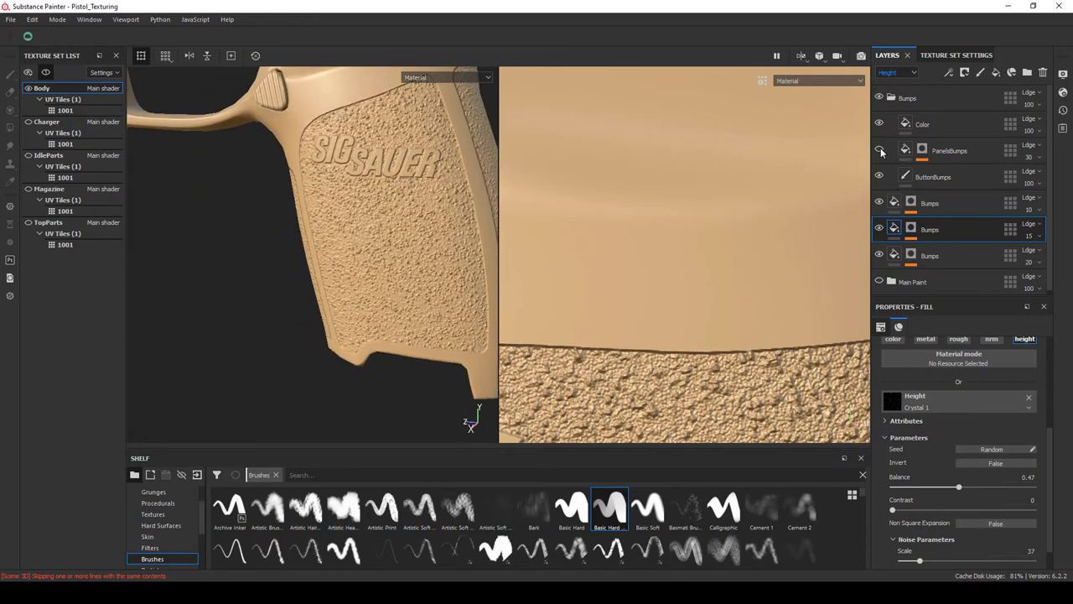
pyautogui.moveTo(495, 168); pyautogui.dragTo(126, 242)
pyautogui.moveTo(126, 242); pyautogui.dragTo(415, 281)
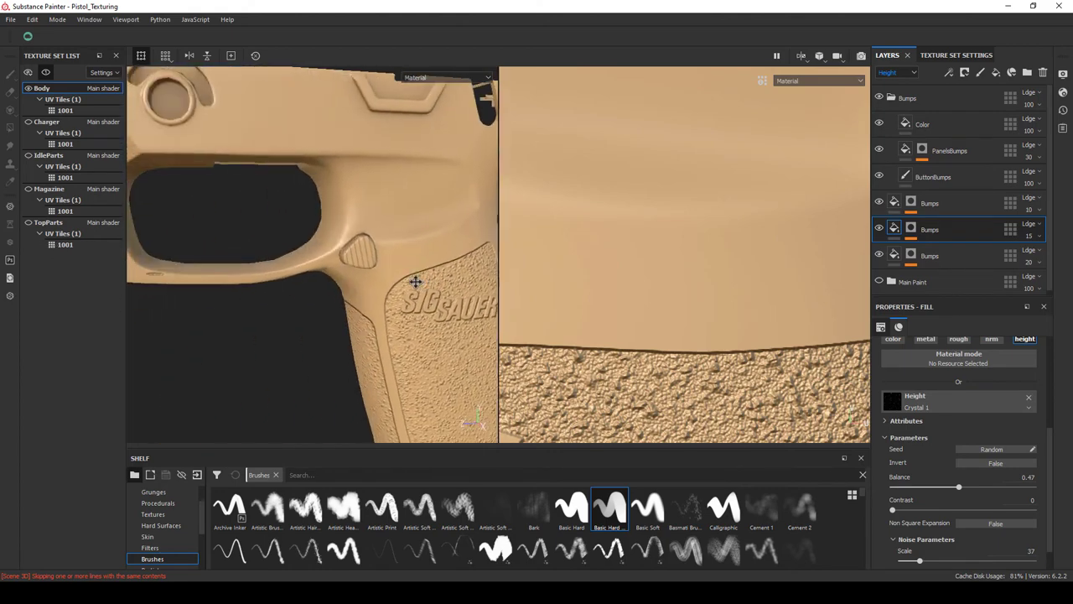
pyautogui.scroll(-3)
pyautogui.scroll(3)
pyautogui.scroll(3)
pyautogui.moveTo(294, 304); pyautogui.dragTo(299, 281)
pyautogui.scroll(-3)
# Select the ButtonBumps paint layer and orbit to view the grip button face-on.
pyautogui.click(878, 174)
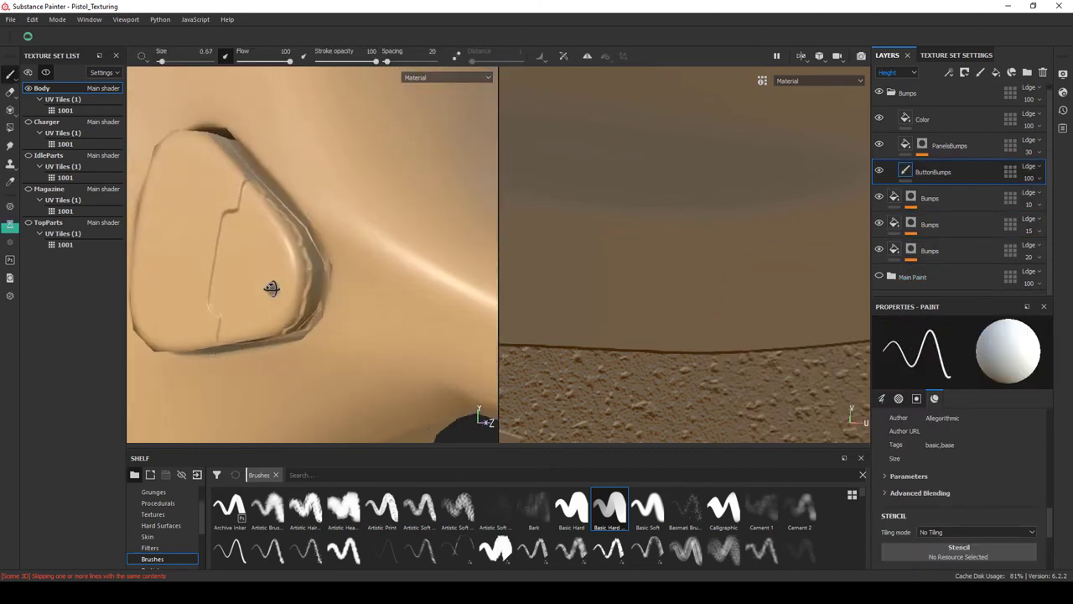
pyautogui.moveTo(208, 197); pyautogui.dragTo(427, 313)
pyautogui.scroll(-3)
pyautogui.moveTo(353, 252); pyautogui.dragTo(244, 188)
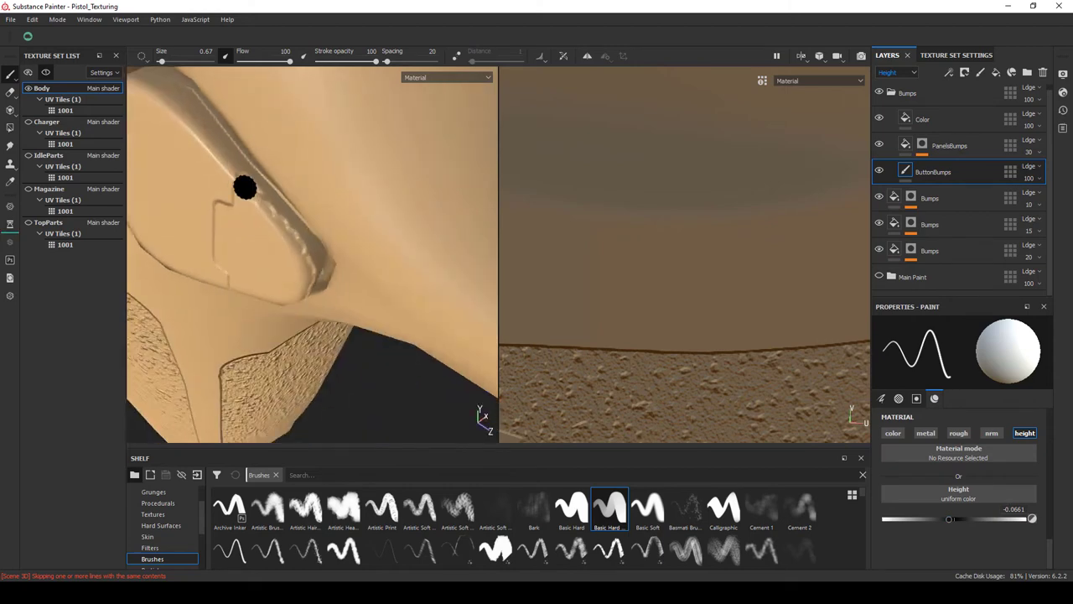
pyautogui.moveTo(299, 232); pyautogui.dragTo(317, 268)
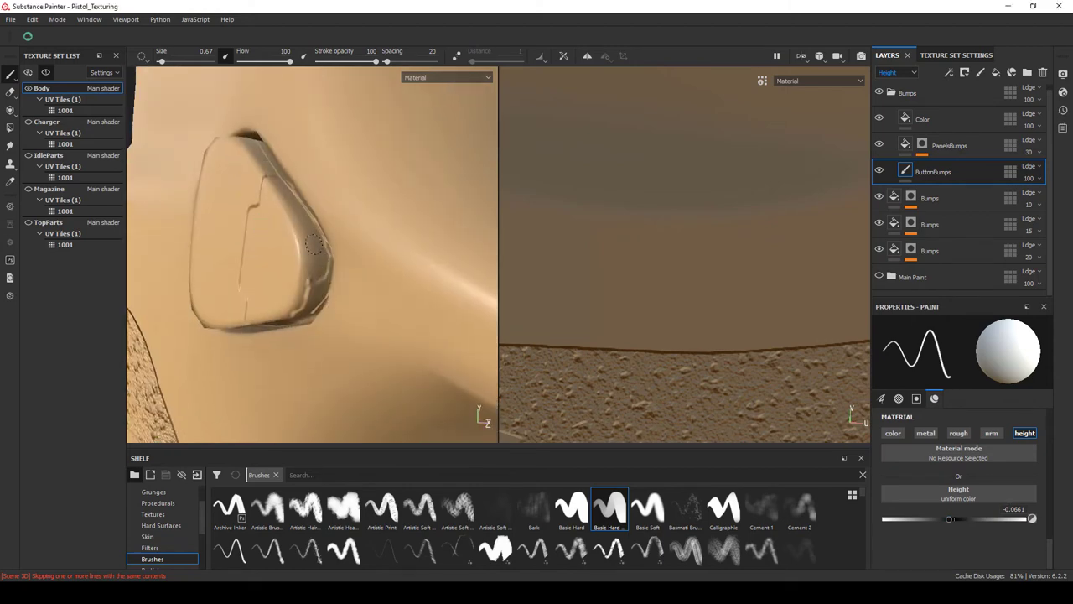
pyautogui.scroll(-3)
pyautogui.scroll(3)
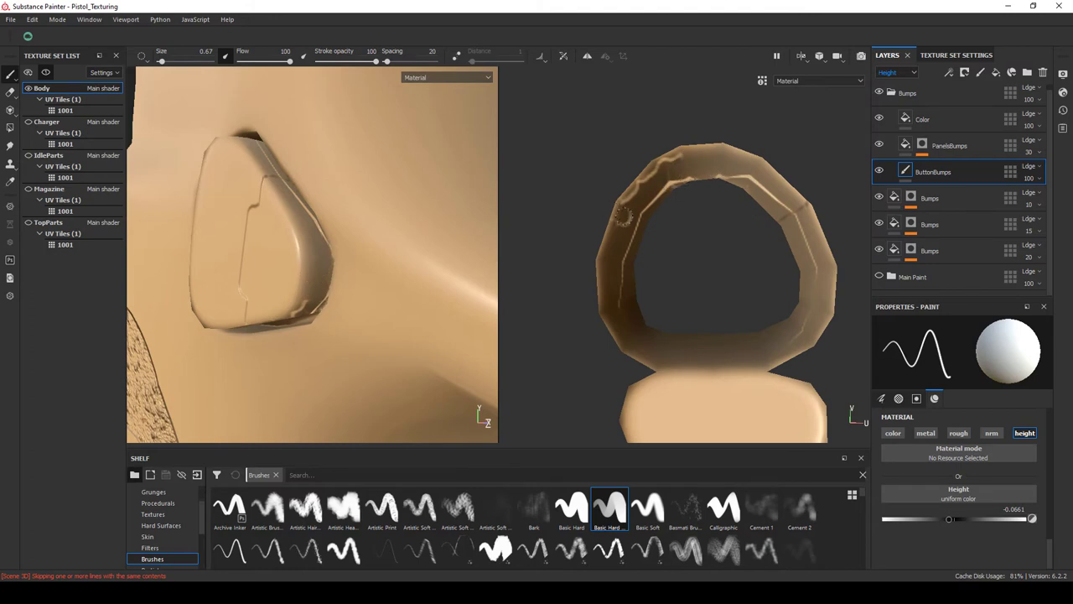
# Pull back and close in on the textured grip panel and SIG SAUER logo.
pyautogui.moveTo(274, 326); pyautogui.dragTo(357, 210)
pyautogui.moveTo(357, 210); pyautogui.dragTo(347, 232)
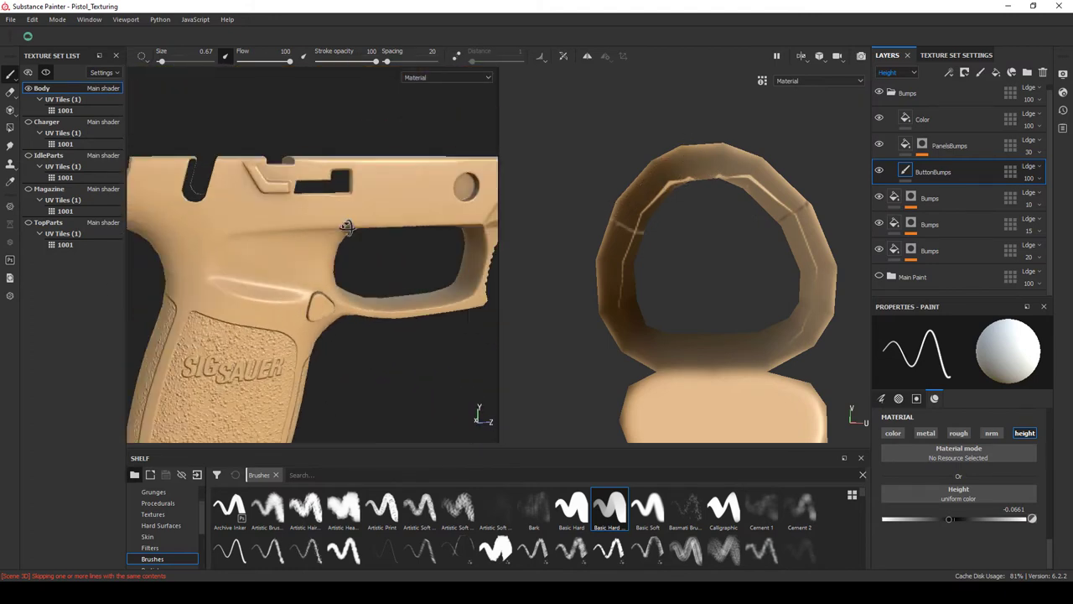
pyautogui.moveTo(347, 232); pyautogui.dragTo(335, 282)
pyautogui.moveTo(336, 283); pyautogui.dragTo(366, 259)
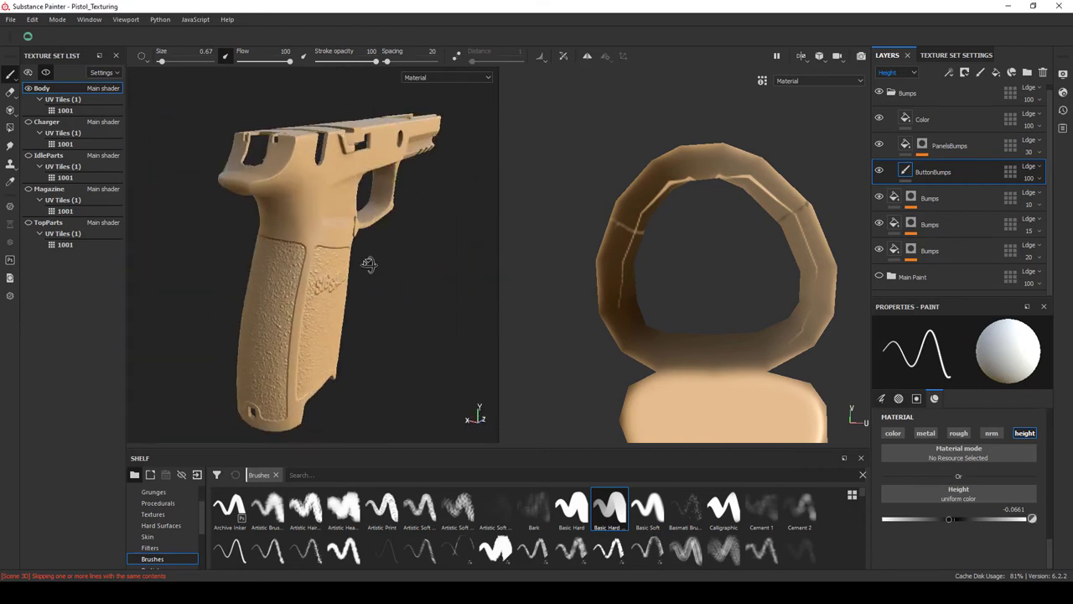
pyautogui.moveTo(366, 259); pyautogui.dragTo(508, 319)
pyautogui.moveTo(508, 319); pyautogui.dragTo(542, 318)
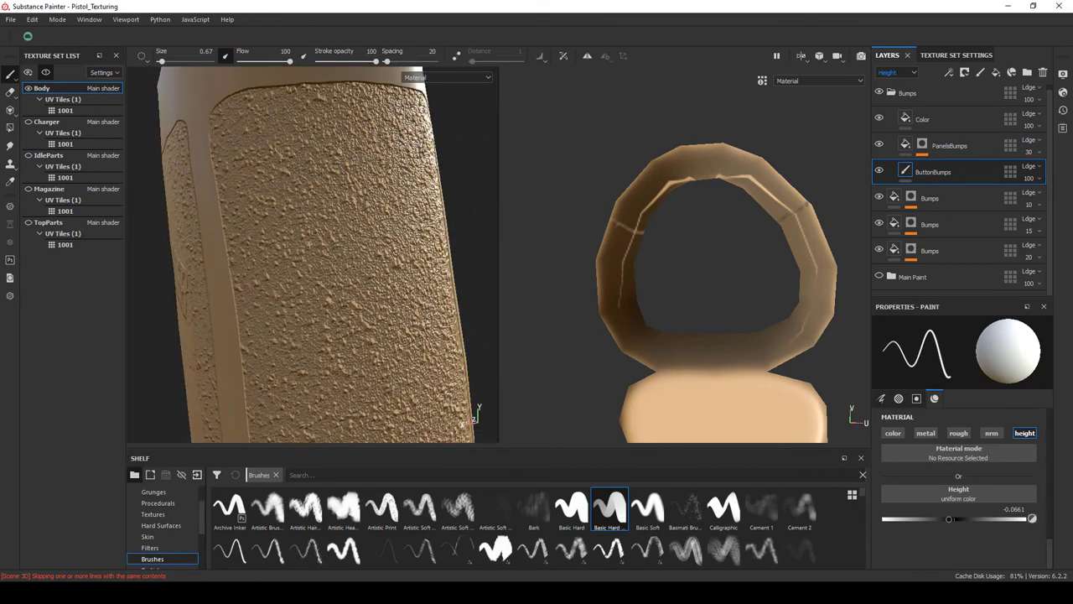
pyautogui.moveTo(330, 227); pyautogui.dragTo(288, 271)
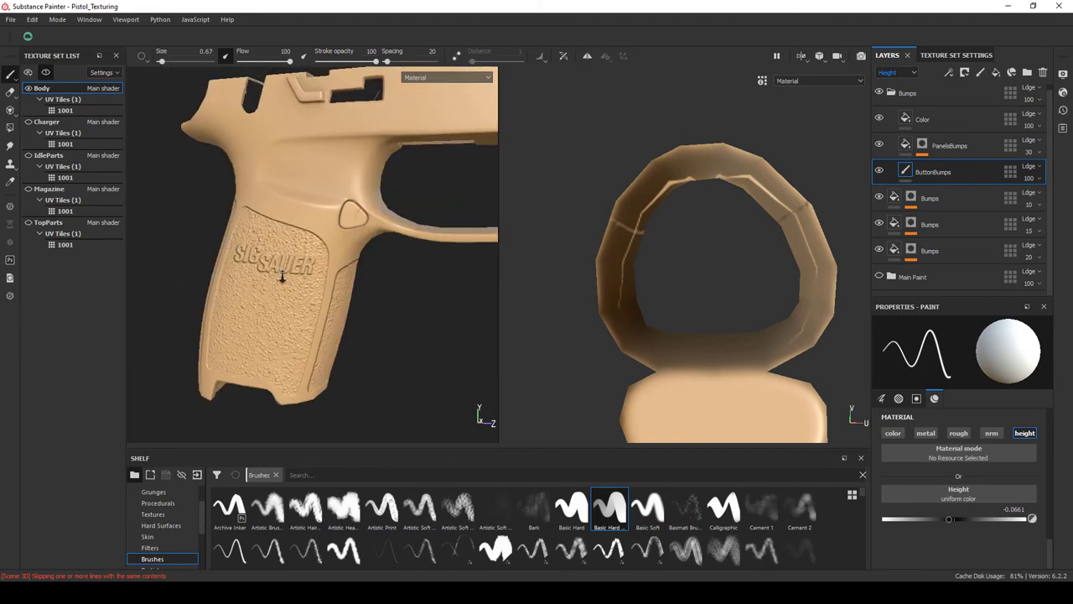
pyautogui.moveTo(287, 271); pyautogui.dragTo(430, 323)
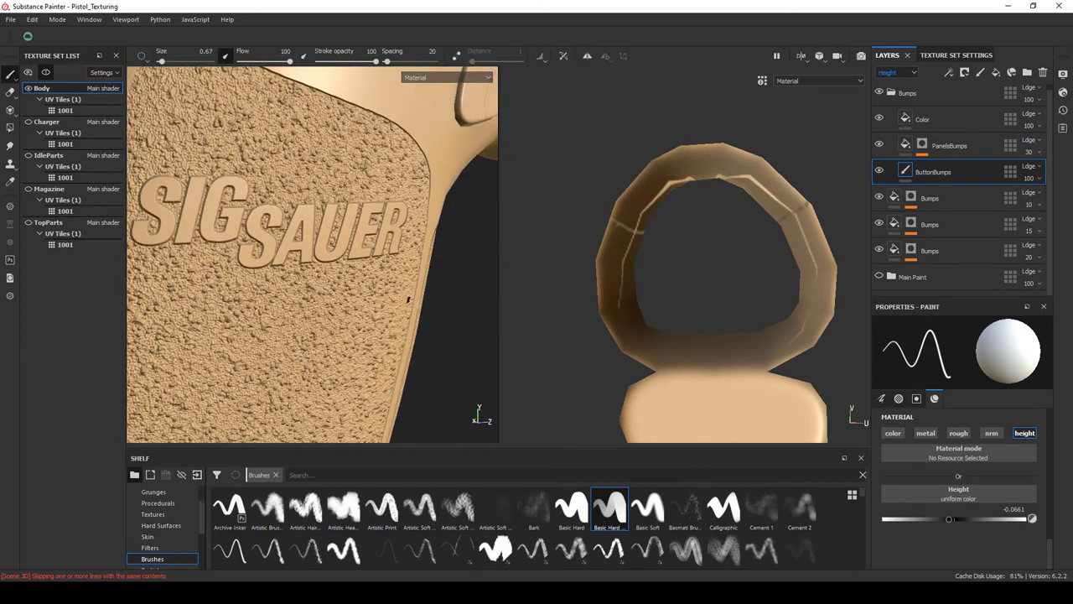
# Orbit to a three-quarter side view of the pistol with the grip upright.
pyautogui.moveTo(352, 251); pyautogui.dragTo(319, 218)
pyautogui.moveTo(319, 218); pyautogui.dragTo(369, 251)
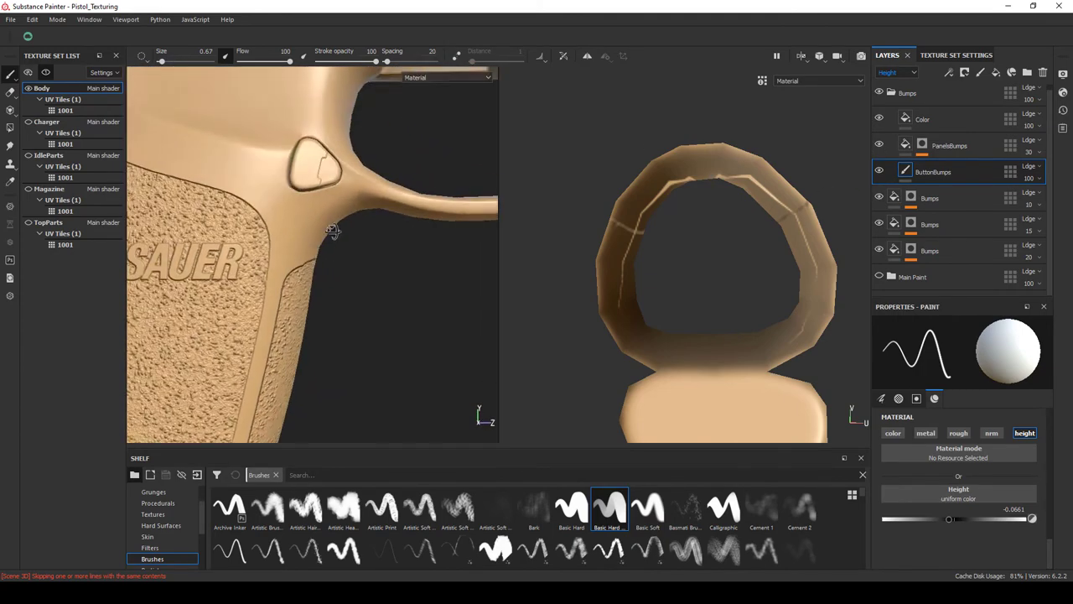
pyautogui.moveTo(369, 252); pyautogui.dragTo(394, 243)
pyautogui.moveTo(395, 243); pyautogui.dragTo(382, 235)
pyautogui.moveTo(382, 235); pyautogui.dragTo(352, 201)
pyautogui.moveTo(352, 202); pyautogui.dragTo(339, 185)
pyautogui.moveTo(339, 184); pyautogui.dragTo(337, 205)
pyautogui.moveTo(336, 205); pyautogui.dragTo(332, 249)
pyautogui.moveTo(332, 248); pyautogui.dragTo(329, 269)
pyautogui.moveTo(329, 269); pyautogui.dragTo(319, 266)
pyautogui.moveTo(319, 267); pyautogui.dragTo(352, 322)
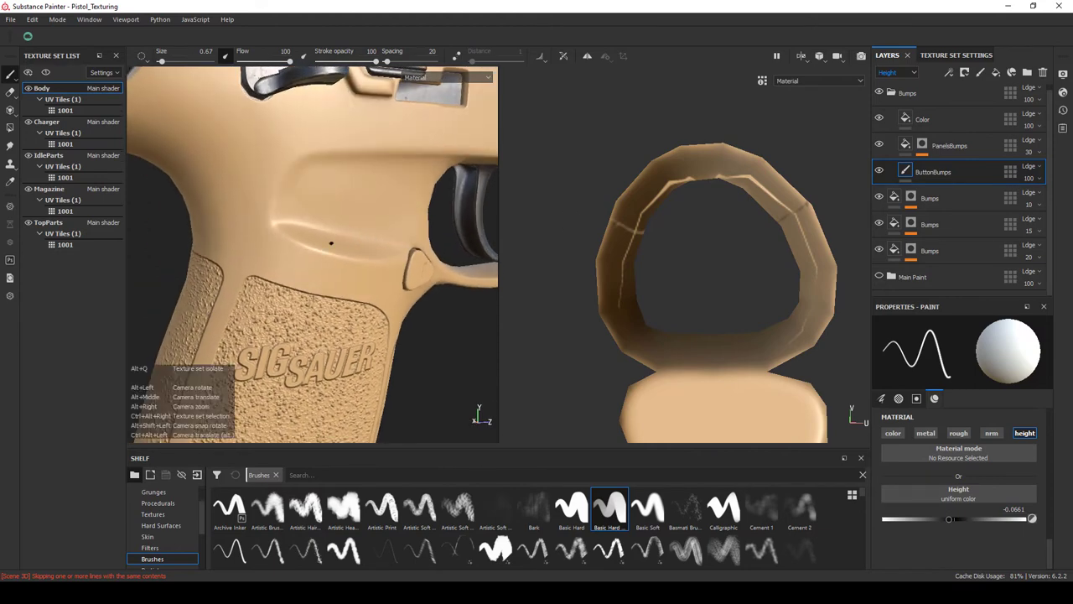
pyautogui.moveTo(332, 244); pyautogui.dragTo(420, 245)
# Switch to a Basic Hard round brush using the Circle Double alpha.
pyautogui.click(571, 508)
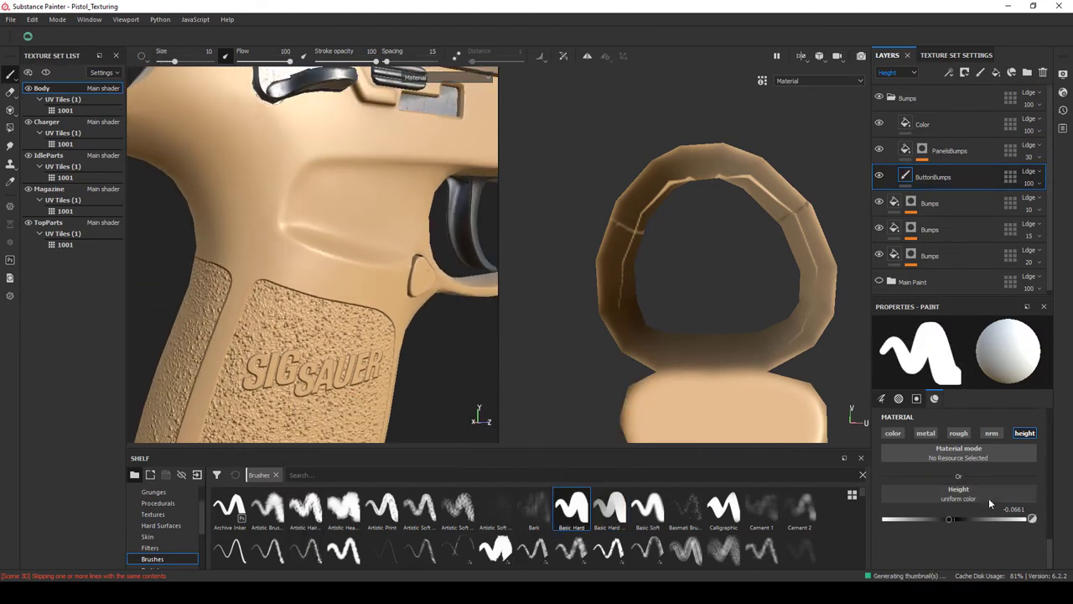
pyautogui.scroll(3)
pyautogui.scroll(3)
pyautogui.scroll(3)
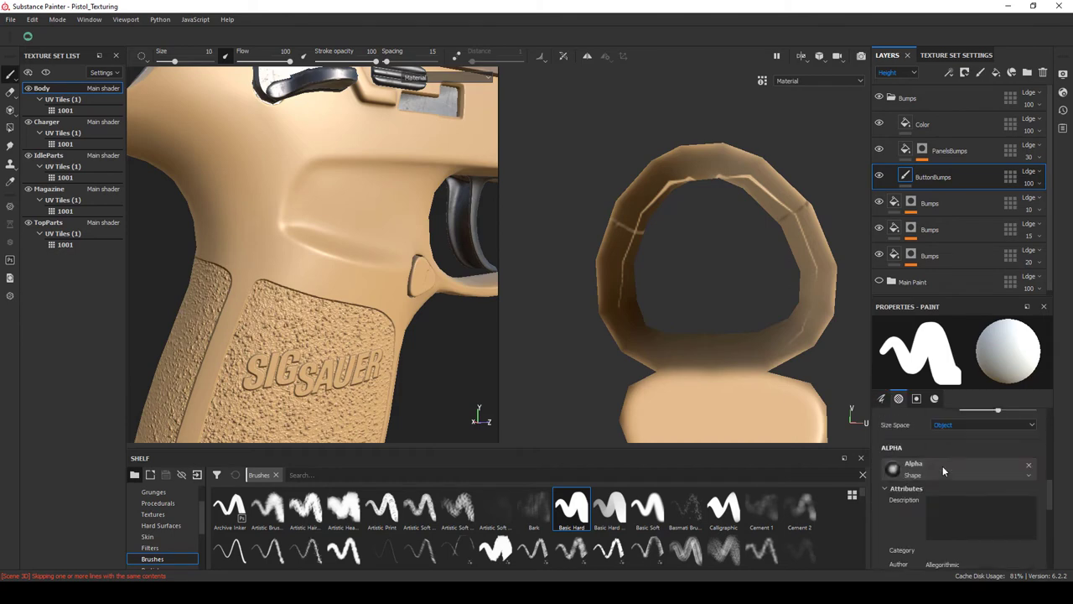
pyautogui.click(942, 465)
pyautogui.scroll(-3)
pyautogui.click(958, 422)
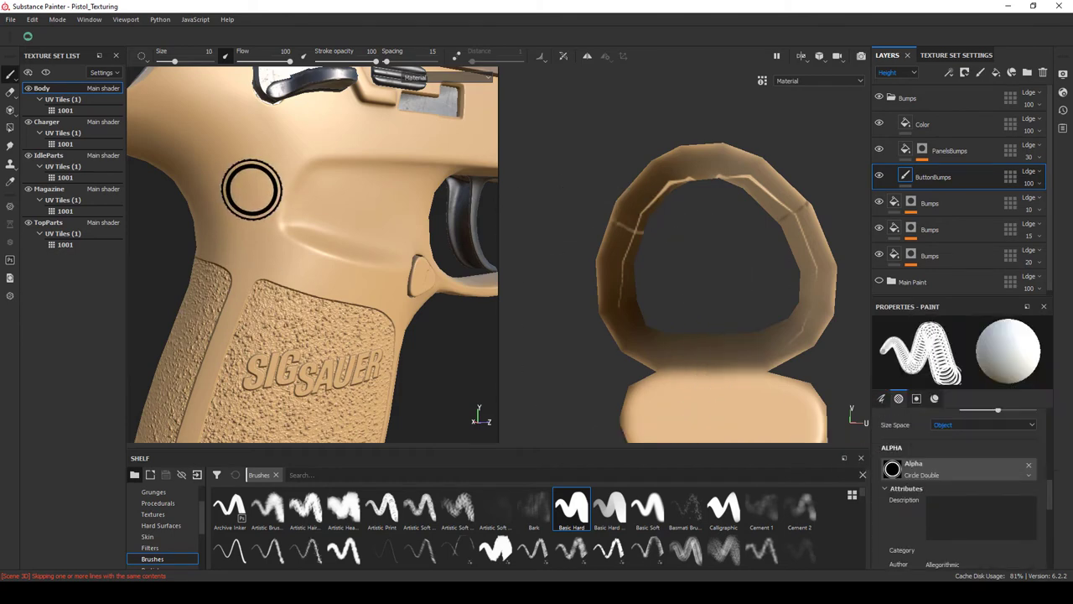
pyautogui.scroll(3)
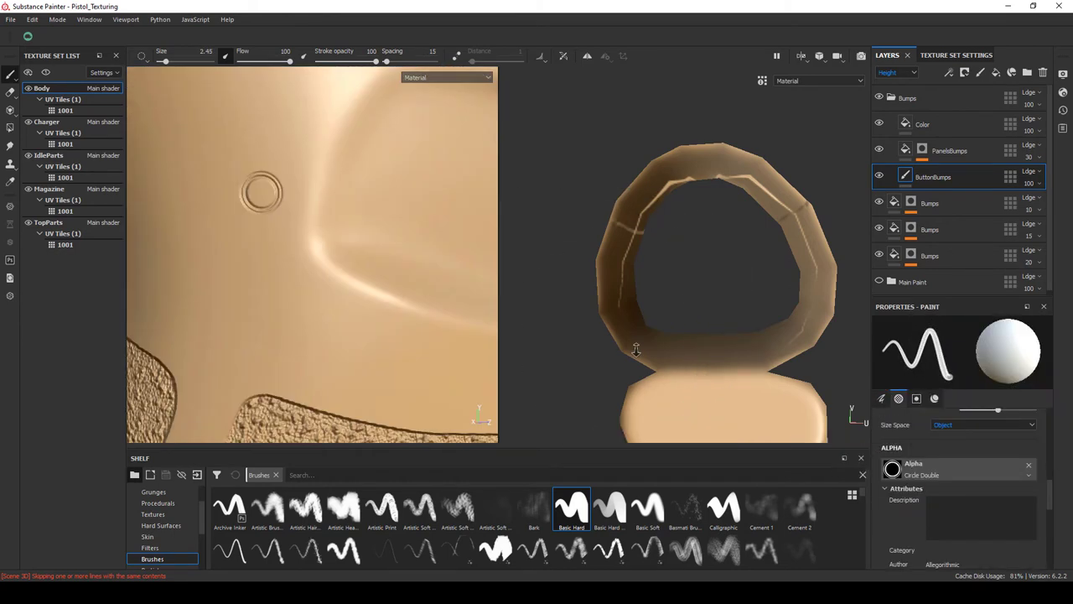
pyautogui.scroll(-3)
pyautogui.scroll(3)
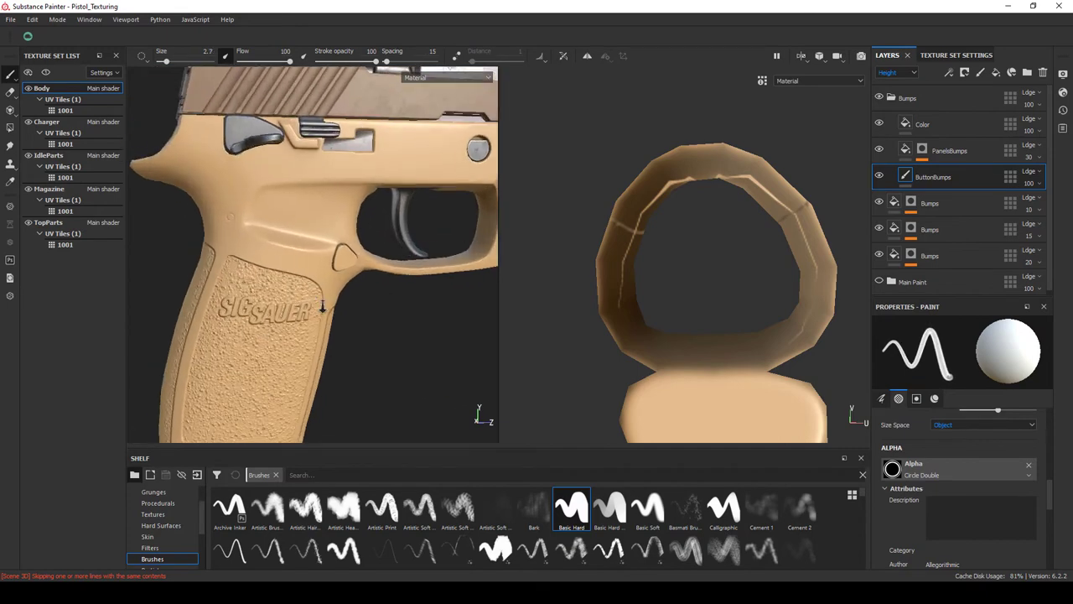
# Orbit around the pistol to reach the trigger-guard pins on both sides of the frame.
pyautogui.moveTo(216, 207); pyautogui.dragTo(354, 191)
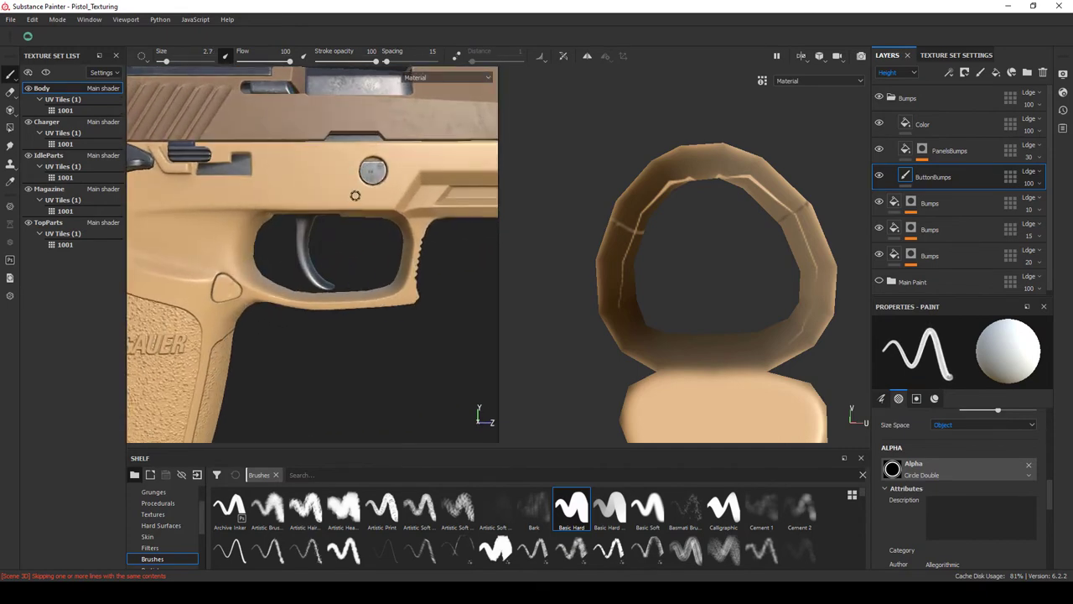
pyautogui.scroll(-3)
pyautogui.moveTo(335, 252); pyautogui.dragTo(335, 252)
pyautogui.scroll(-3)
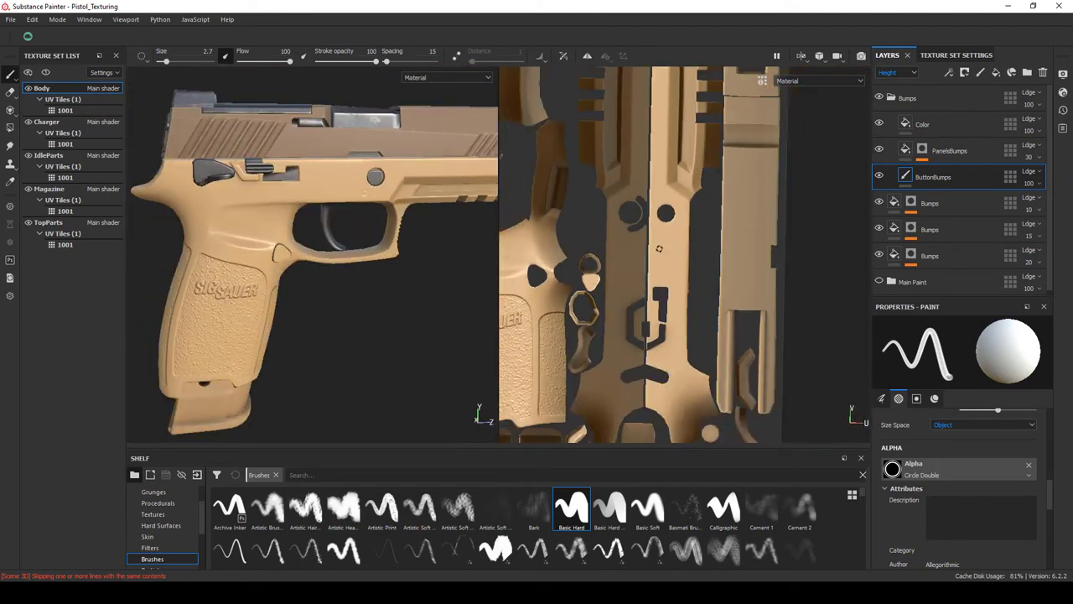
pyautogui.moveTo(660, 249); pyautogui.dragTo(659, 284)
pyautogui.moveTo(220, 272); pyautogui.dragTo(427, 278)
pyautogui.scroll(3)
pyautogui.scroll(-3)
pyautogui.scroll(3)
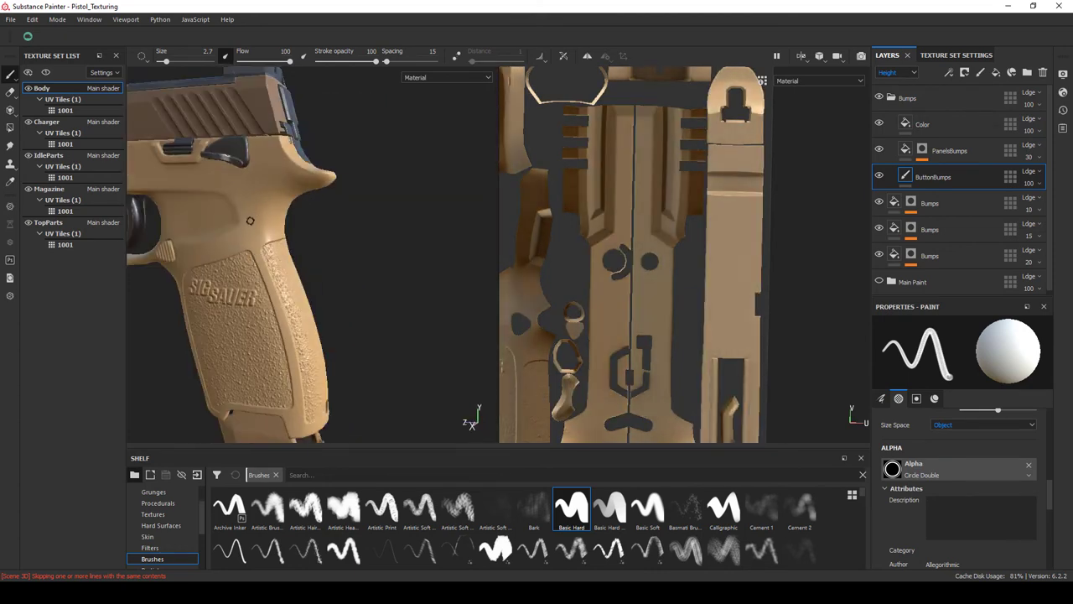
pyautogui.moveTo(250, 219); pyautogui.dragTo(338, 288)
pyautogui.scroll(3)
pyautogui.moveTo(338, 287); pyautogui.dragTo(386, 295)
pyautogui.scroll(3)
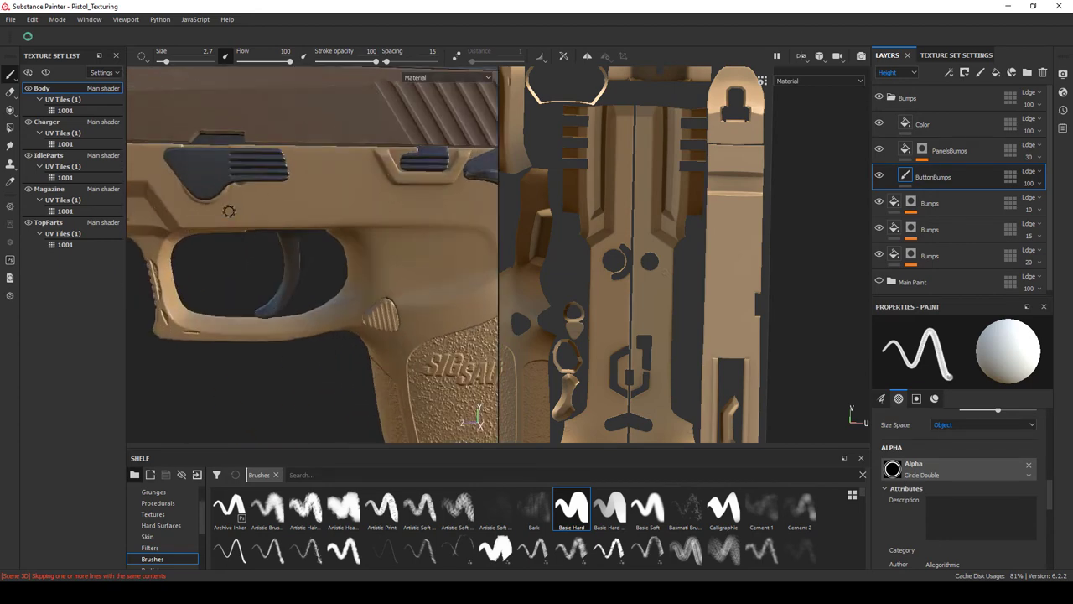
pyautogui.scroll(-3)
pyautogui.moveTo(265, 232); pyautogui.dragTo(228, 276)
pyautogui.scroll(3)
pyautogui.scroll(-3)
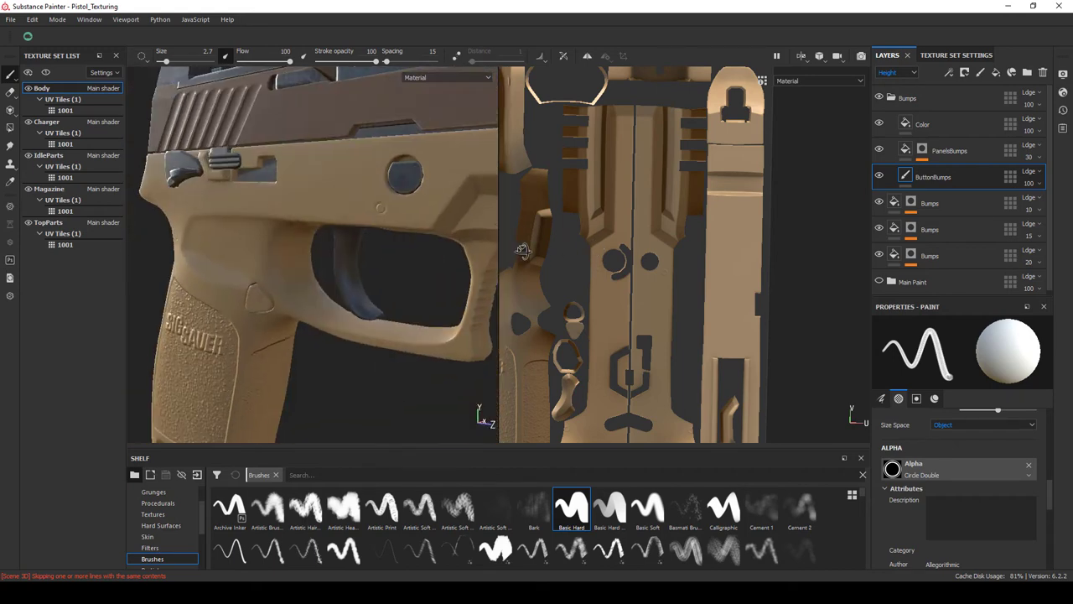
pyautogui.scroll(3)
# Change the brush alpha to Circle Inverted Gradient and view the trigger area.
pyautogui.click(893, 469)
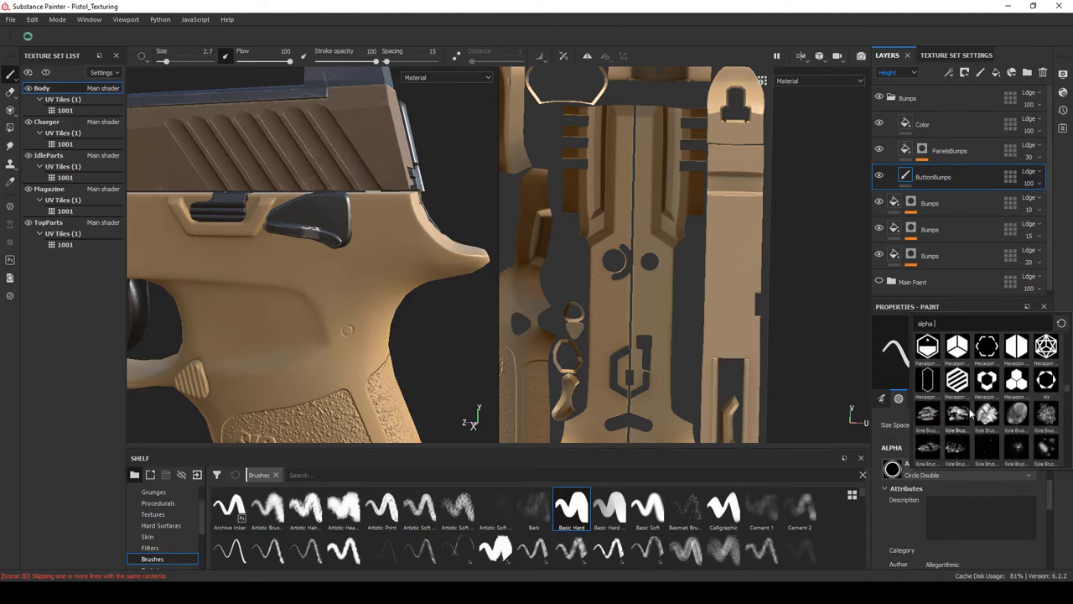
pyautogui.scroll(-3)
pyautogui.scroll(-3)
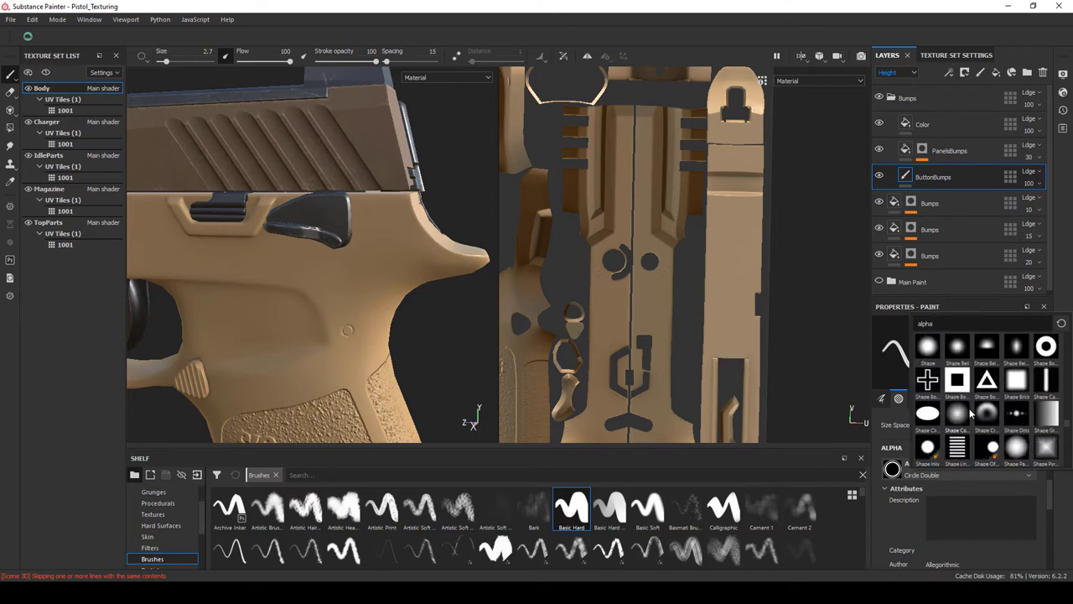
pyautogui.scroll(-3)
pyautogui.scroll(-3)
pyautogui.scroll(-3)
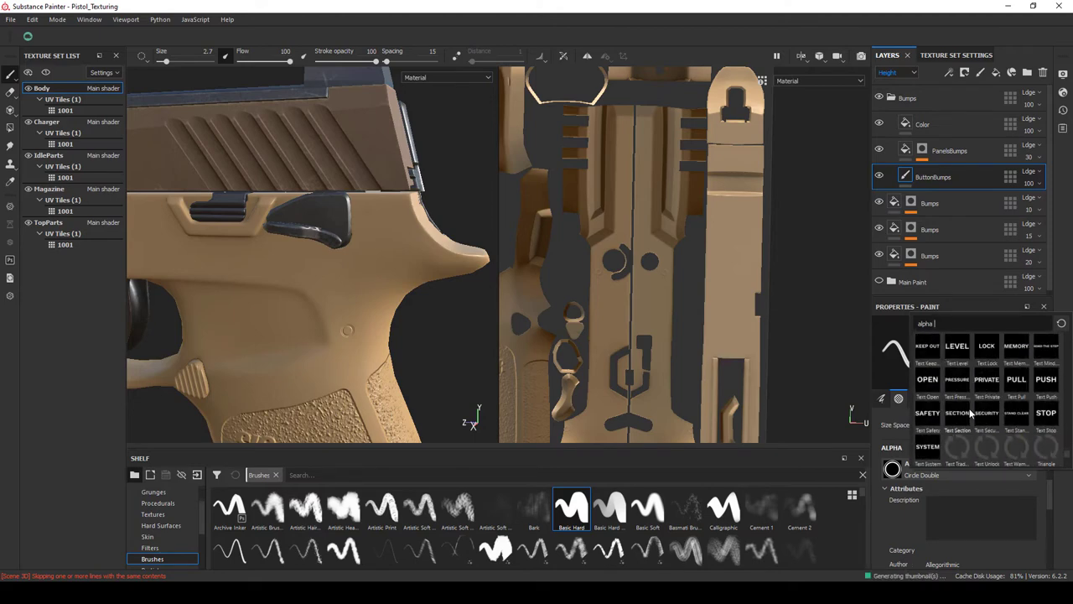
pyautogui.scroll(3)
pyautogui.scroll(3)
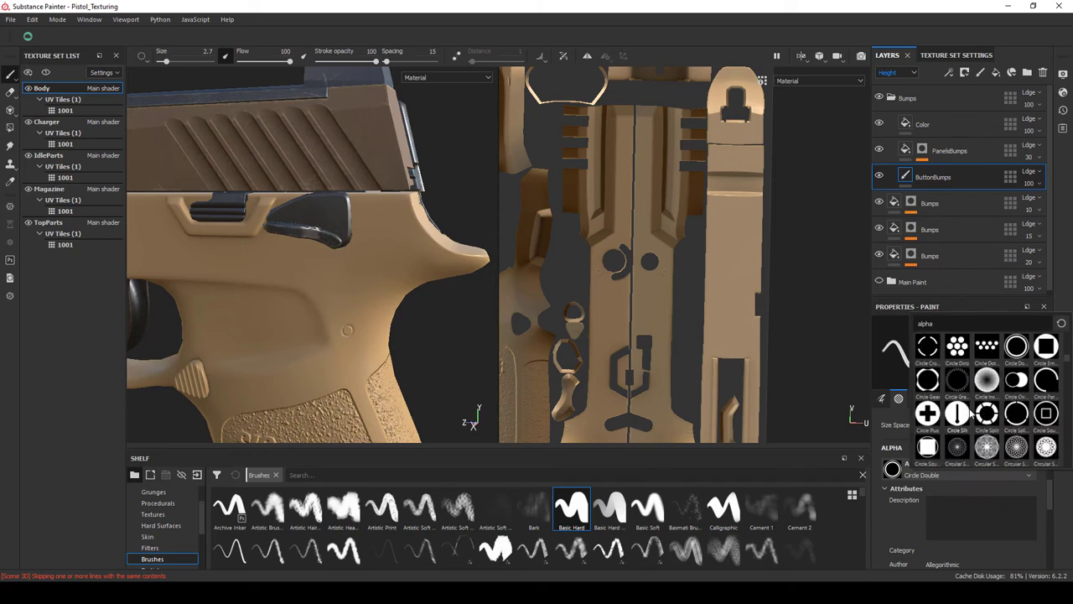
pyautogui.click(970, 411)
pyautogui.moveTo(384, 245); pyautogui.dragTo(356, 210)
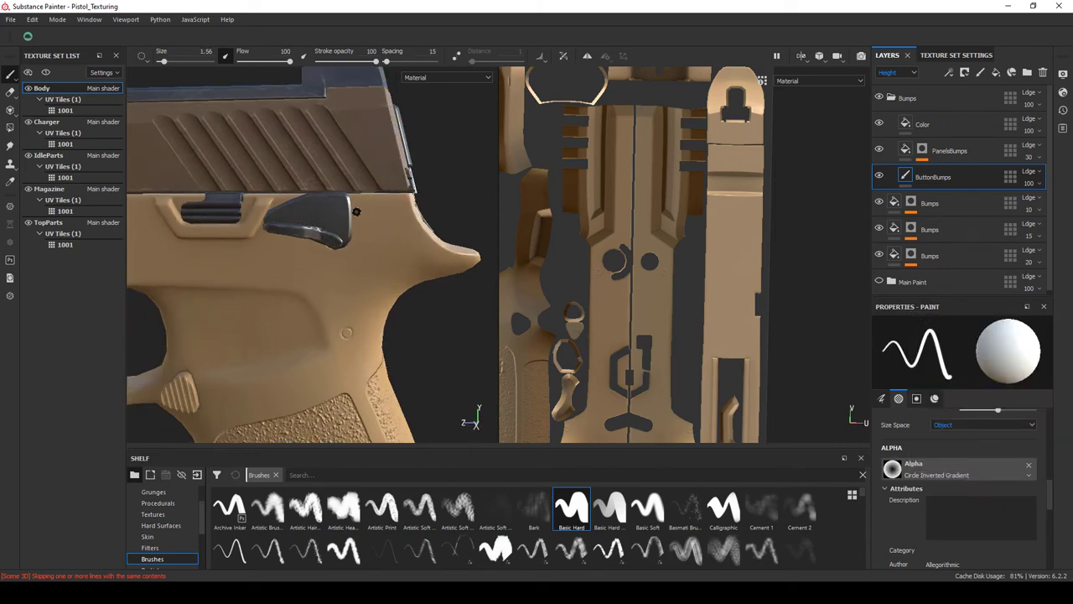
pyautogui.moveTo(357, 211); pyautogui.dragTo(288, 168)
pyautogui.scroll(3)
pyautogui.scroll(-3)
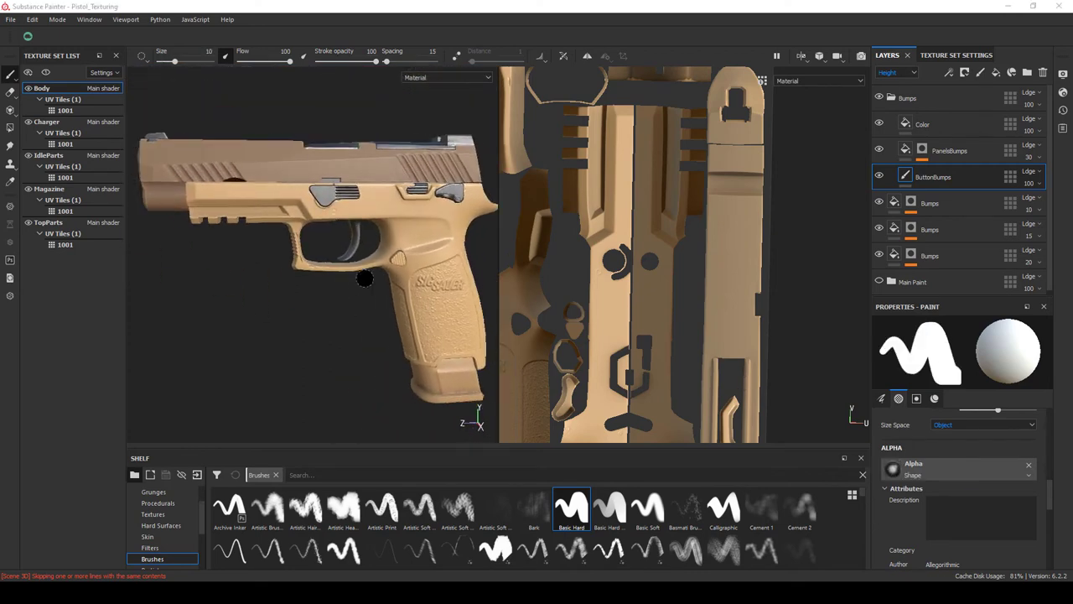
# Stamp the SIG Notice 177 alpha's '.177 CAL. (4.5 mm)' marking onto the frame.
pyautogui.click(891, 469)
pyautogui.click(1013, 436)
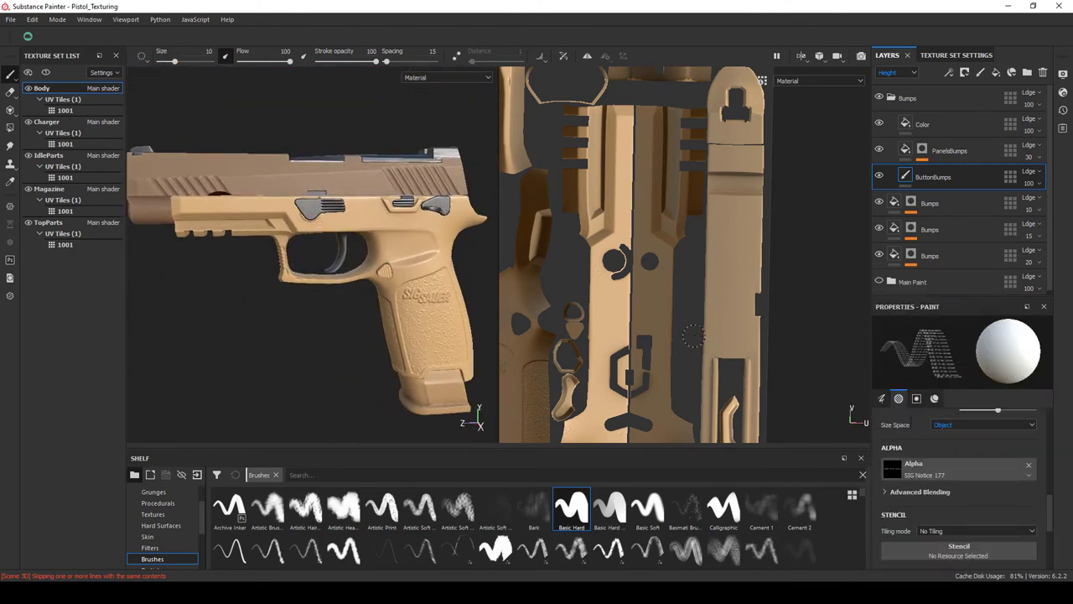
pyautogui.scroll(3)
pyautogui.scroll(3)
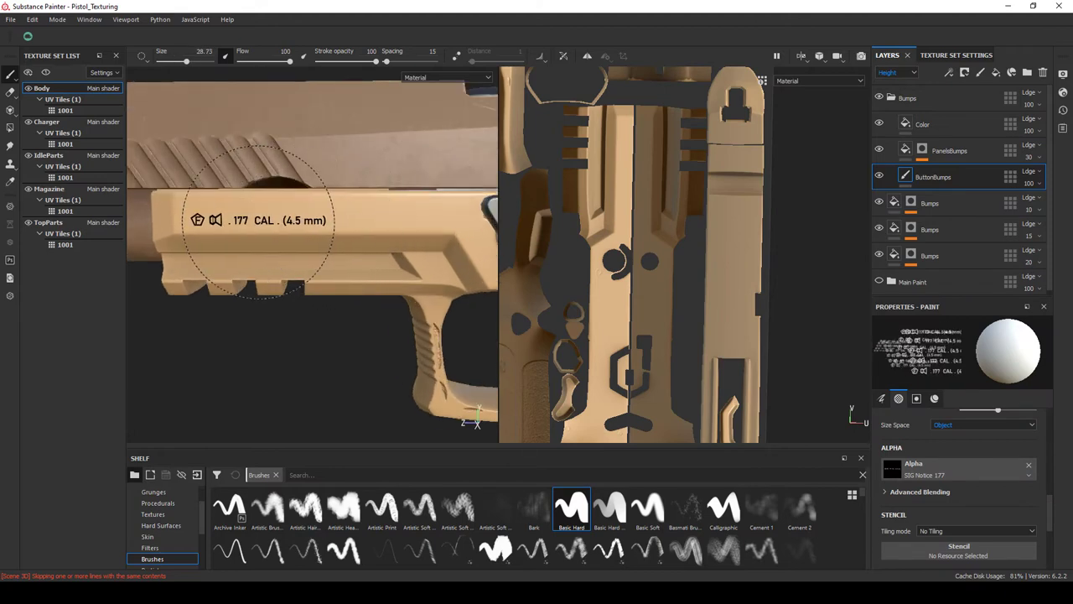
pyautogui.click(265, 220)
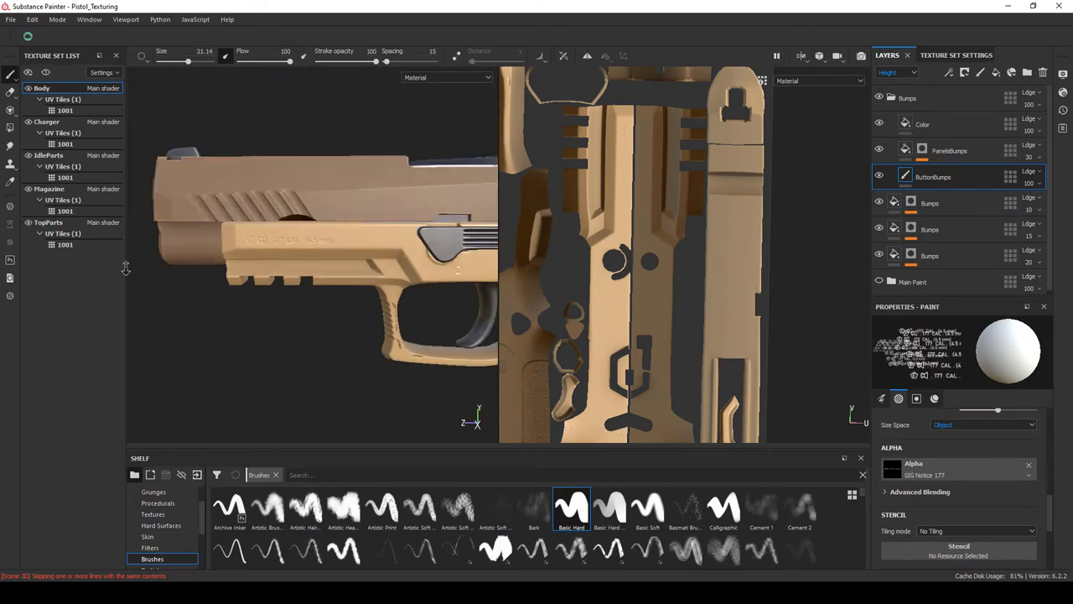
# From a rotated side view, switch the stamp alpha to the SIG Notice warning text.
pyautogui.moveTo(264, 220); pyautogui.dragTo(372, 297)
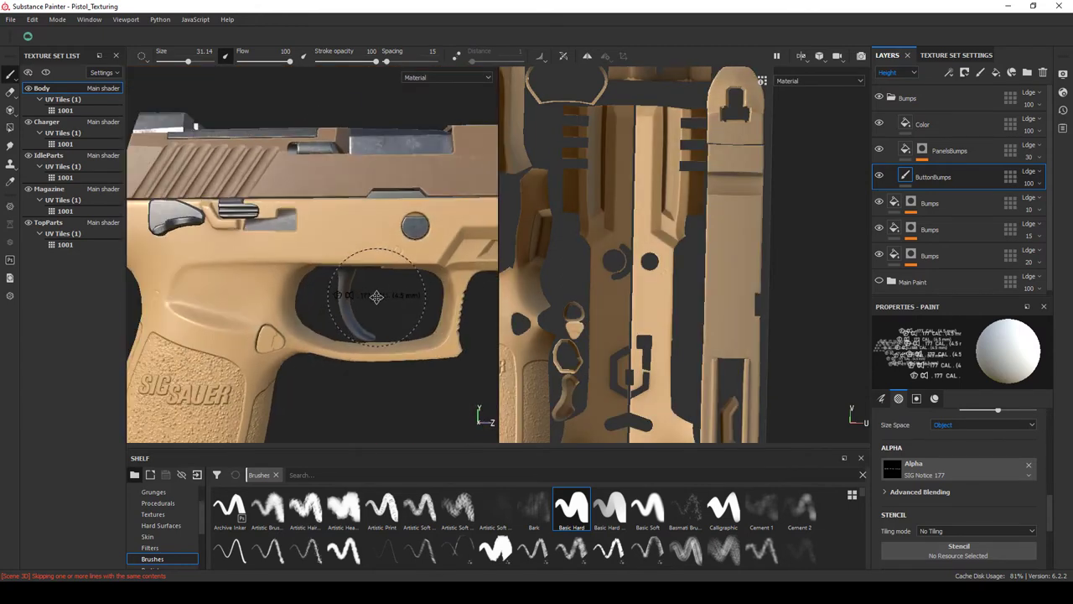
pyautogui.scroll(3)
pyautogui.scroll(3)
pyautogui.click(922, 468)
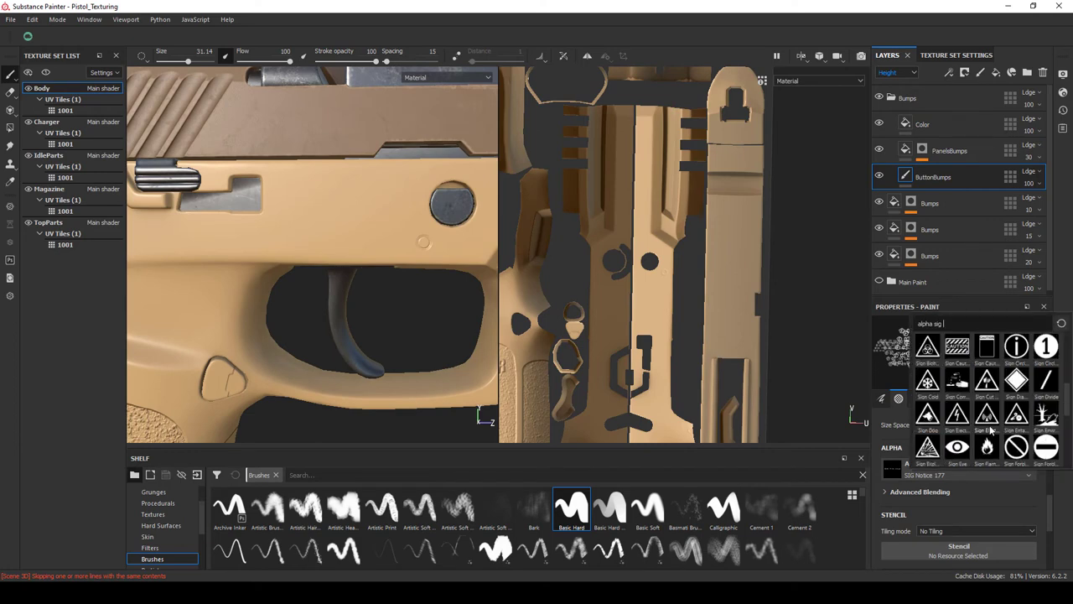
pyautogui.click(892, 354)
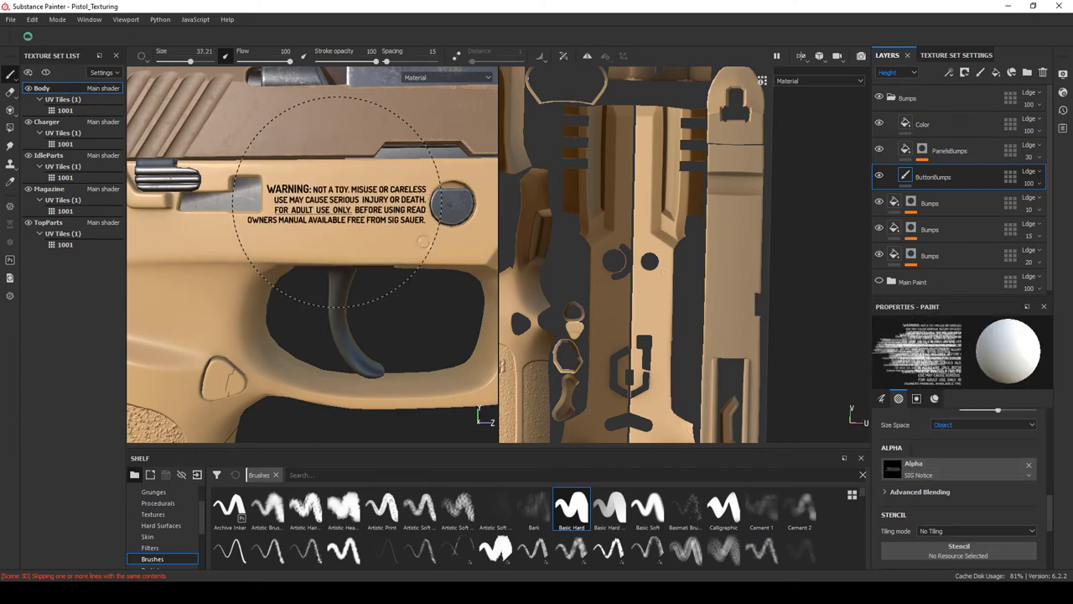
# Switch the stamp alpha to SIG Notice JAPAN for the MADE IN JAPAN marking.
pyautogui.scroll(3)
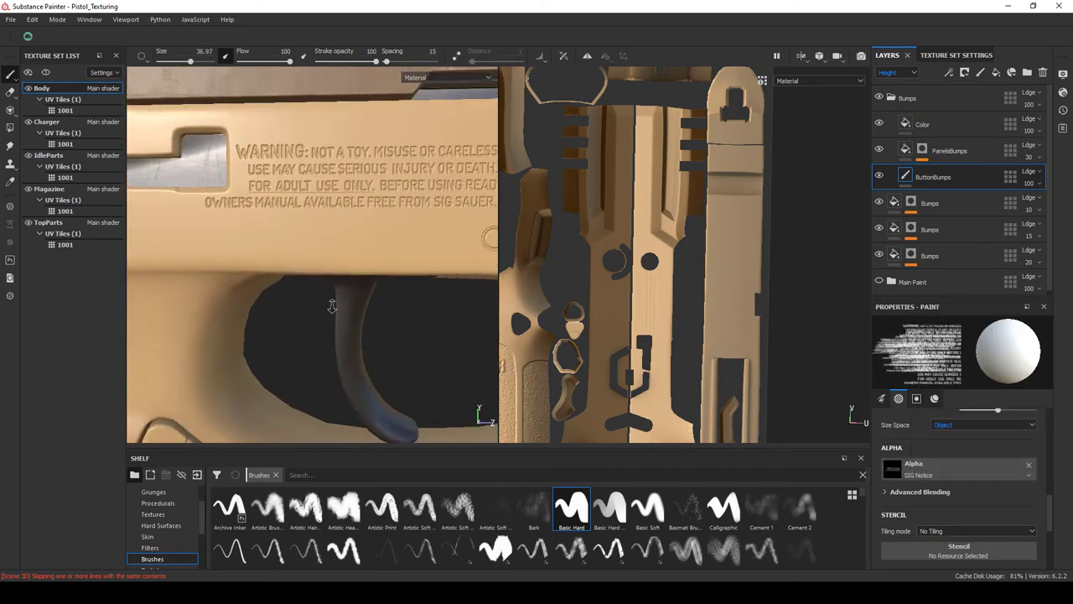
pyautogui.scroll(3)
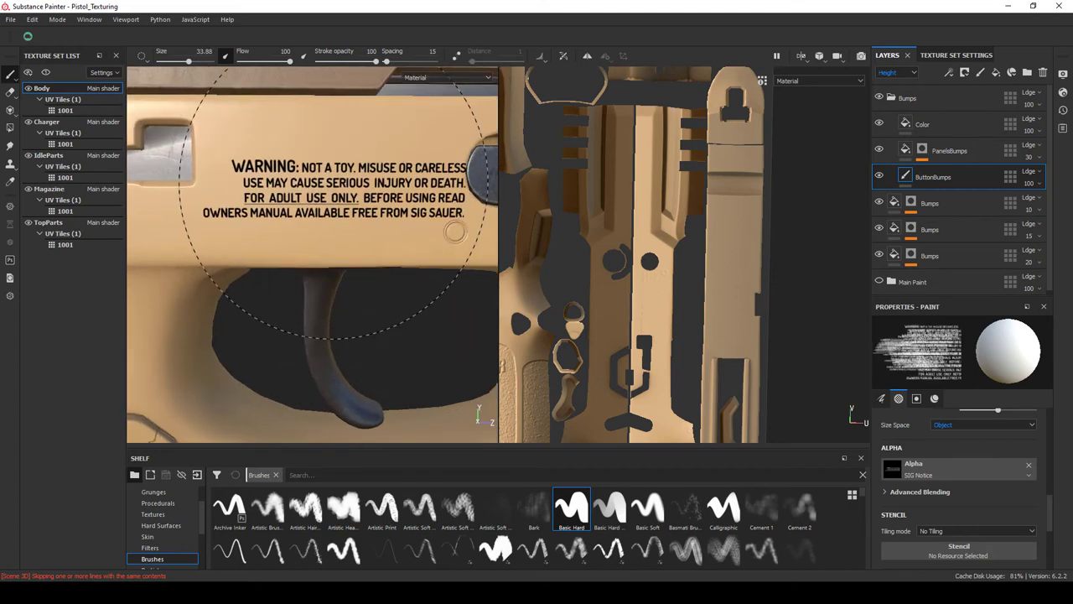
pyautogui.scroll(-3)
pyautogui.scroll(-3)
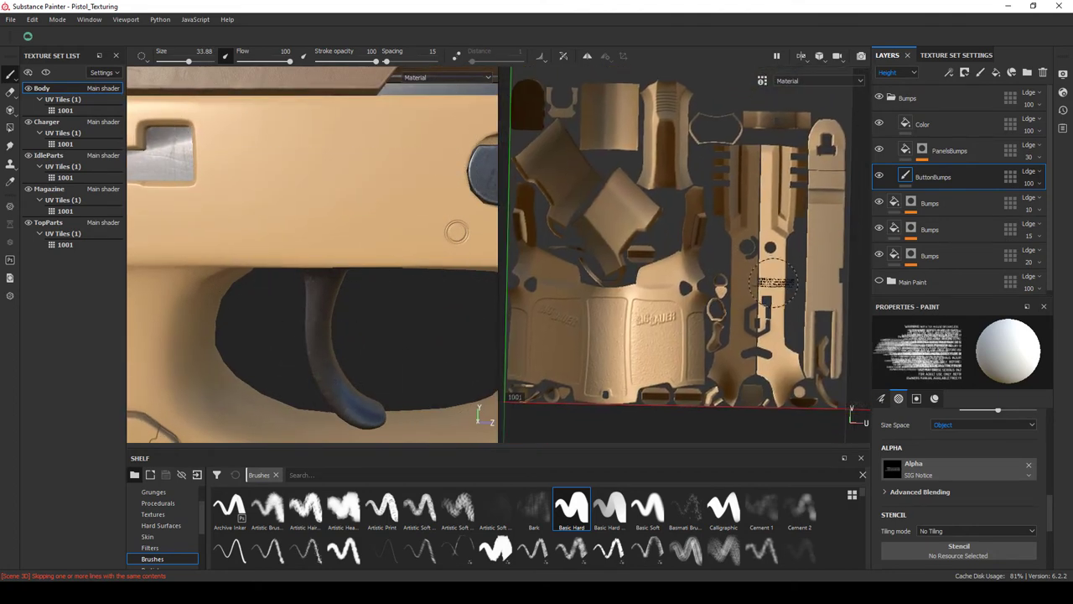
pyautogui.click(892, 466)
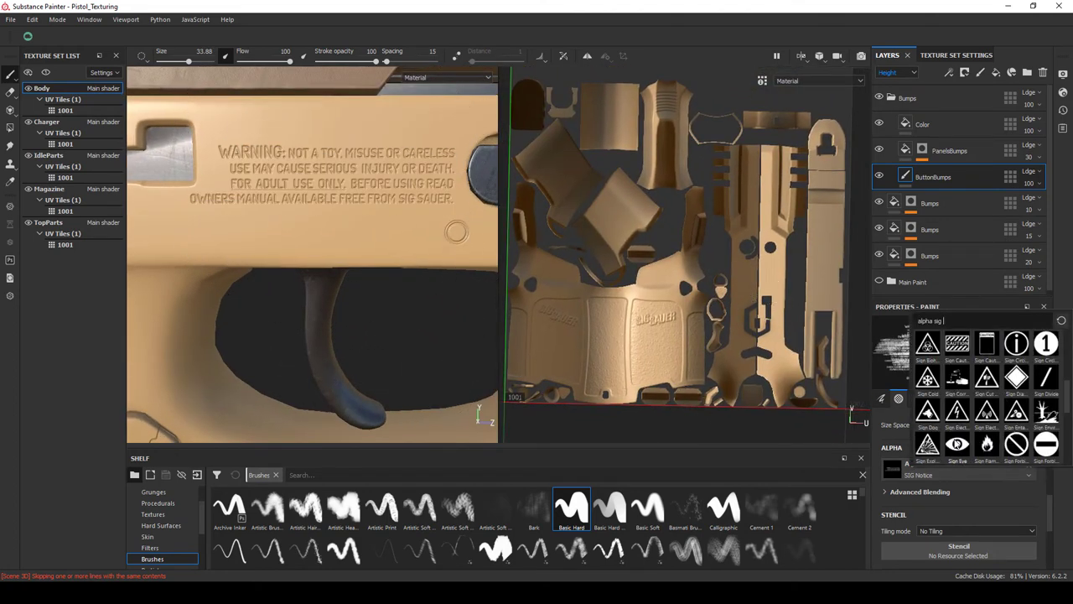
pyautogui.click(887, 343)
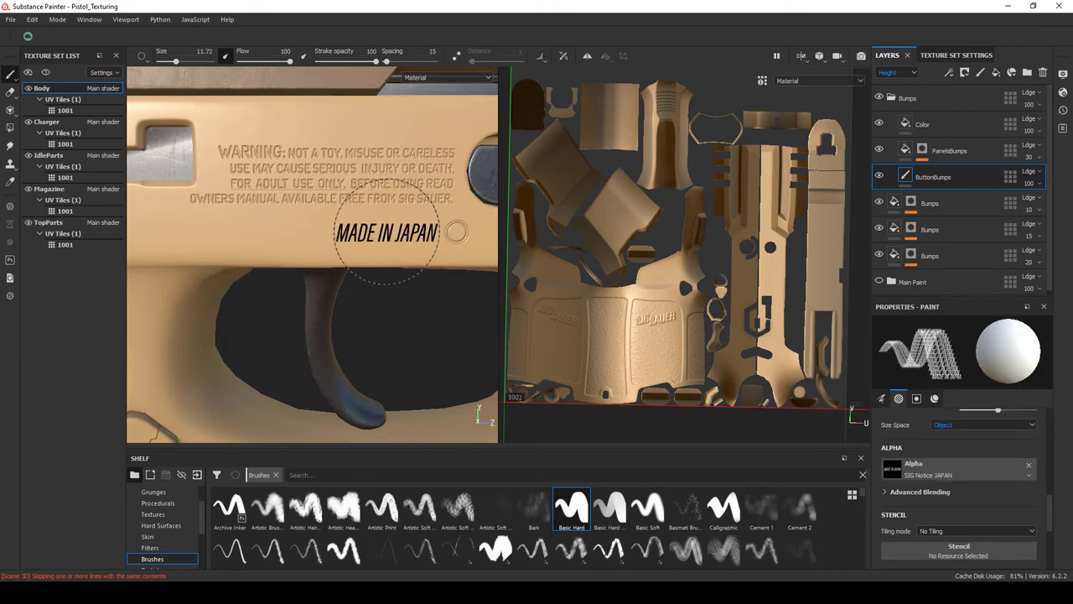
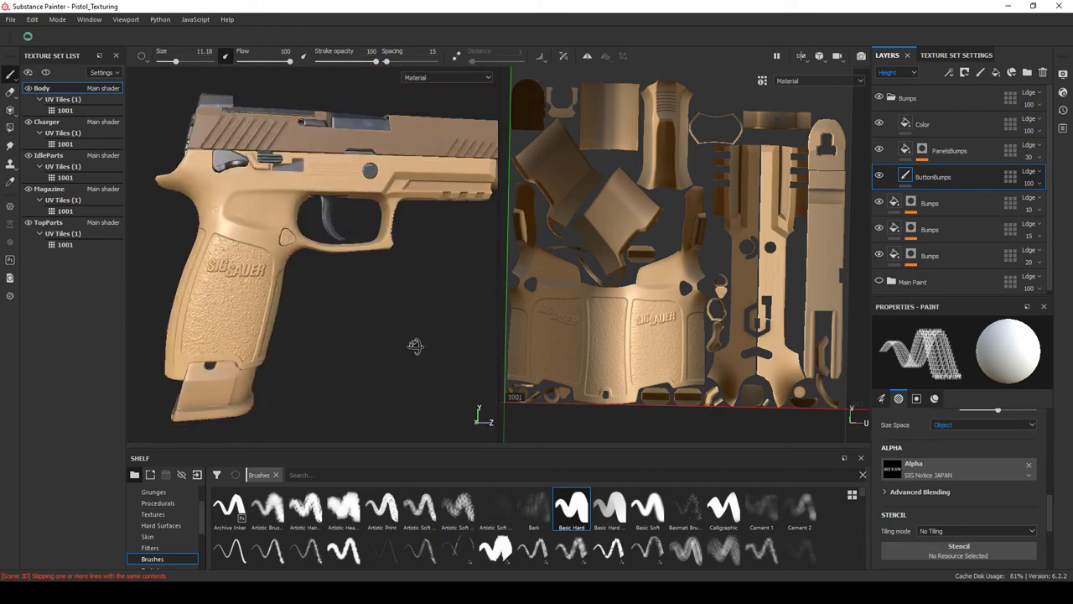
# Append '&Words' to the ButtonBumps height layer's name, making it Button&WordsBumps.
pyautogui.moveTo(330, 314); pyautogui.dragTo(281, 317)
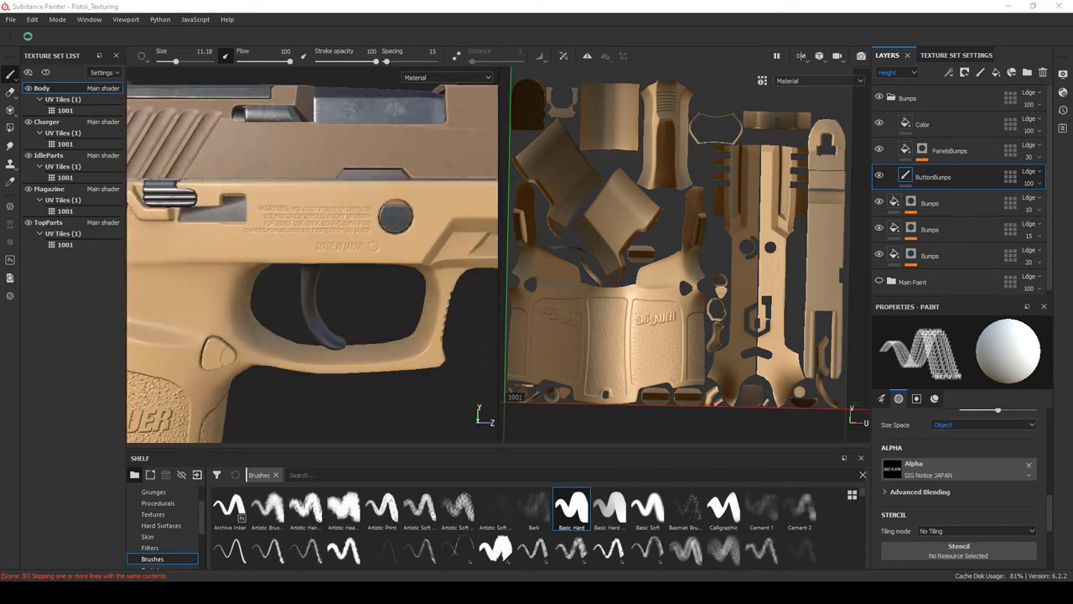
pyautogui.scroll(3)
pyautogui.scroll(3)
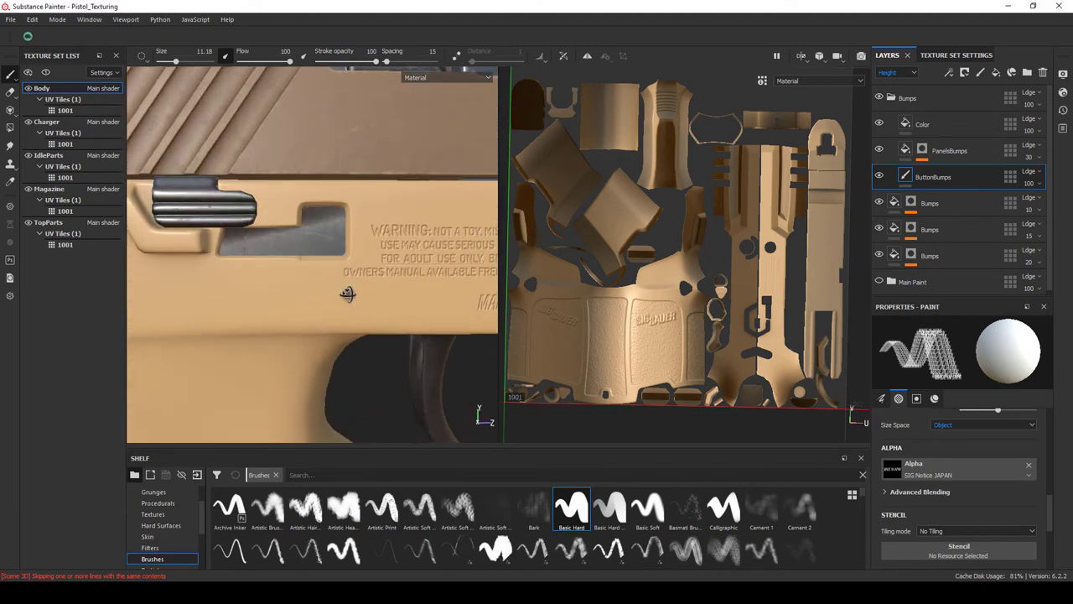
pyautogui.press('f')
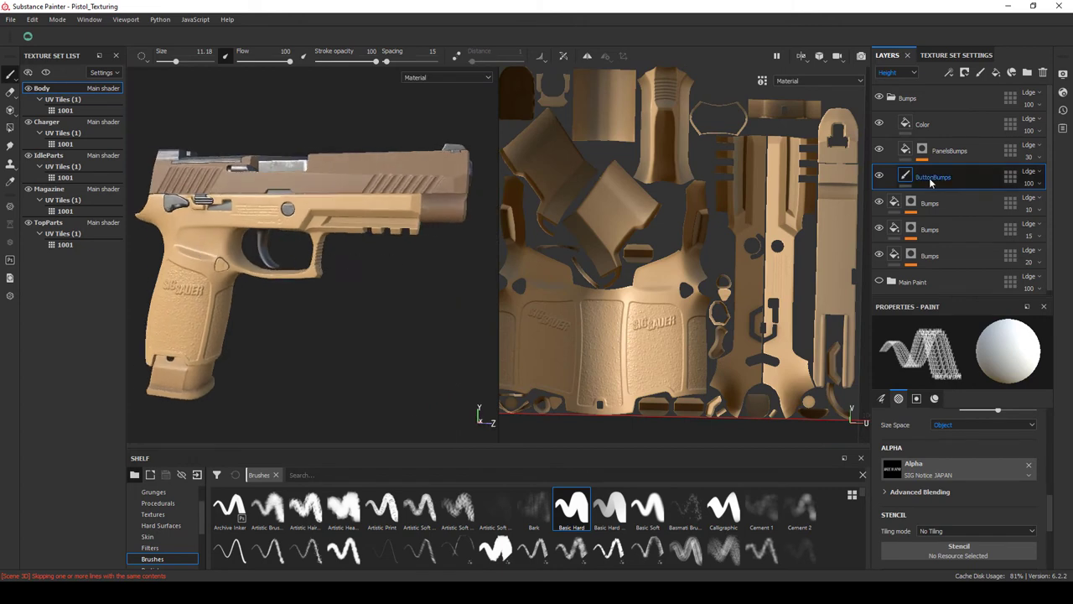
pyautogui.write('&Words')
pyautogui.press('Return')
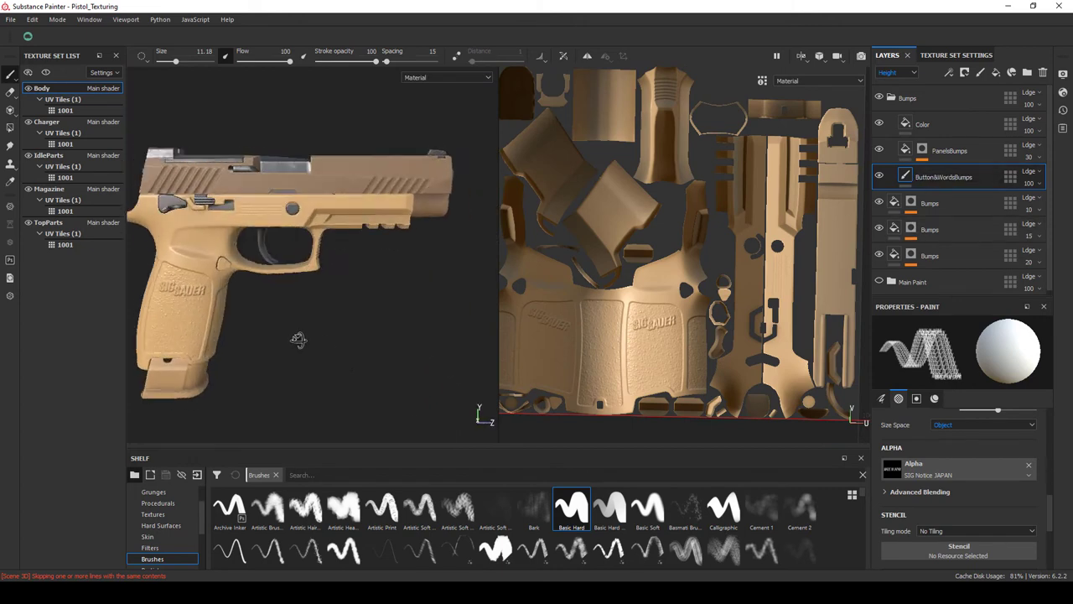
pyautogui.scroll(3)
pyautogui.scroll(-3)
pyautogui.scroll(3)
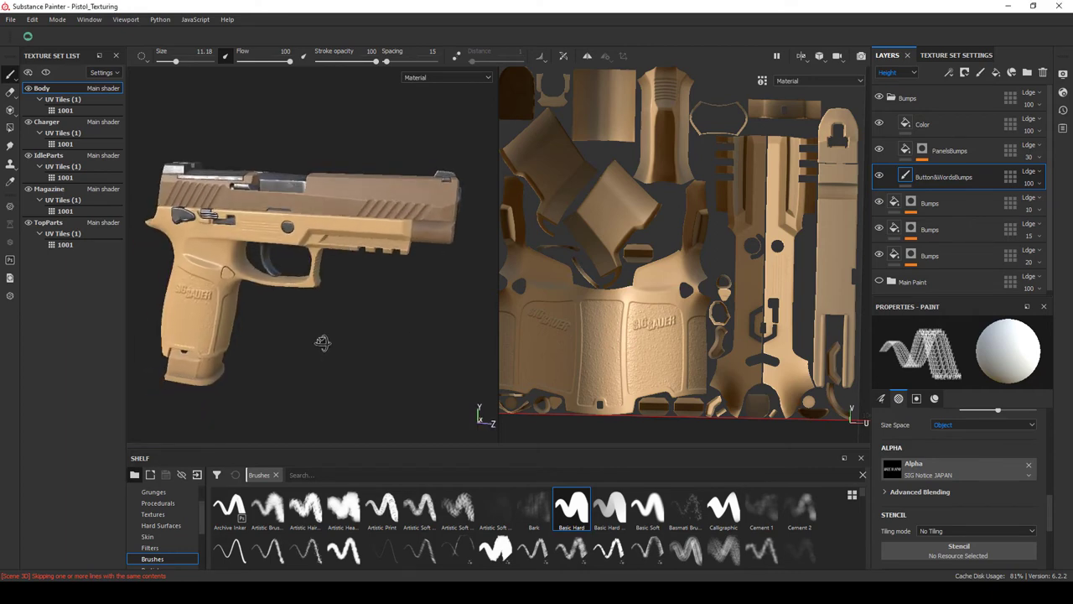
pyautogui.scroll(3)
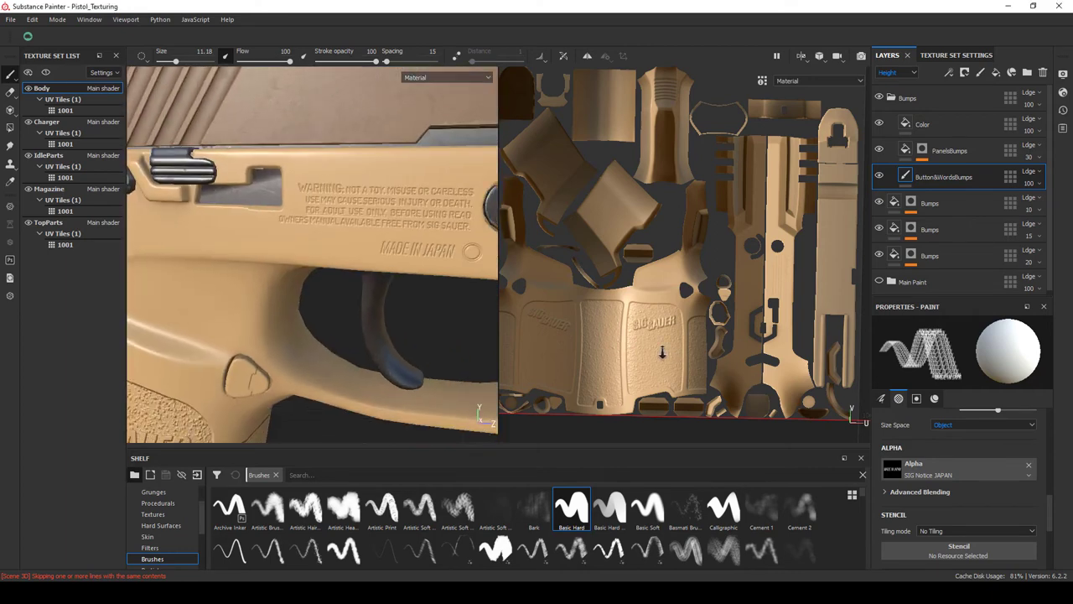
pyautogui.scroll(-3)
pyautogui.scroll(3)
# Select the Blur filter in the PanelsBumps mask and turn the view to the SIG SAUER grip logo.
pyautogui.click(923, 150)
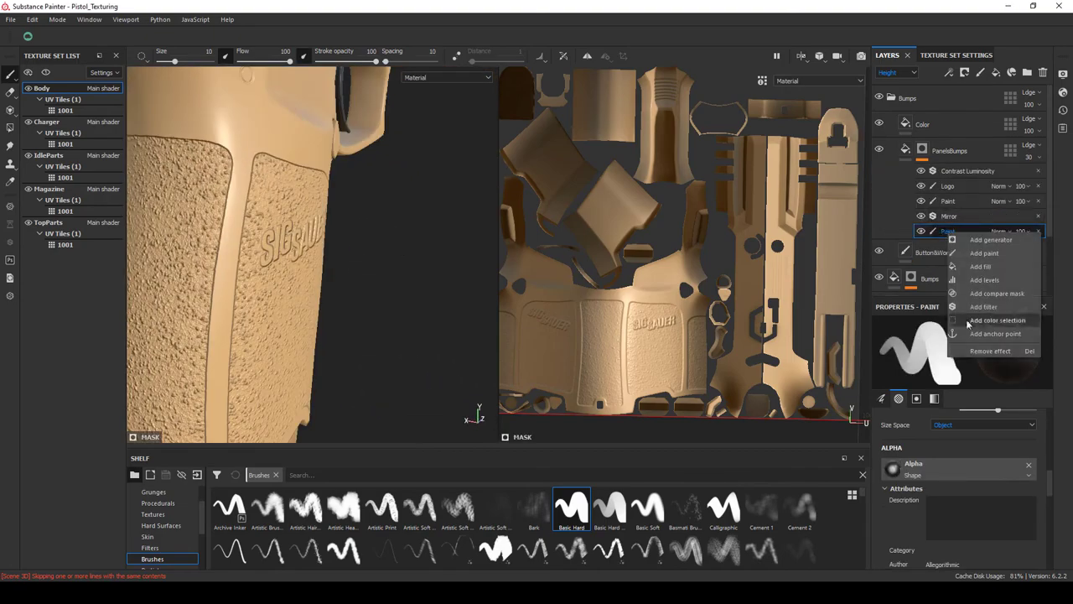
pyautogui.click(945, 230)
pyautogui.moveTo(285, 251); pyautogui.dragTo(318, 301)
pyautogui.scroll(-3)
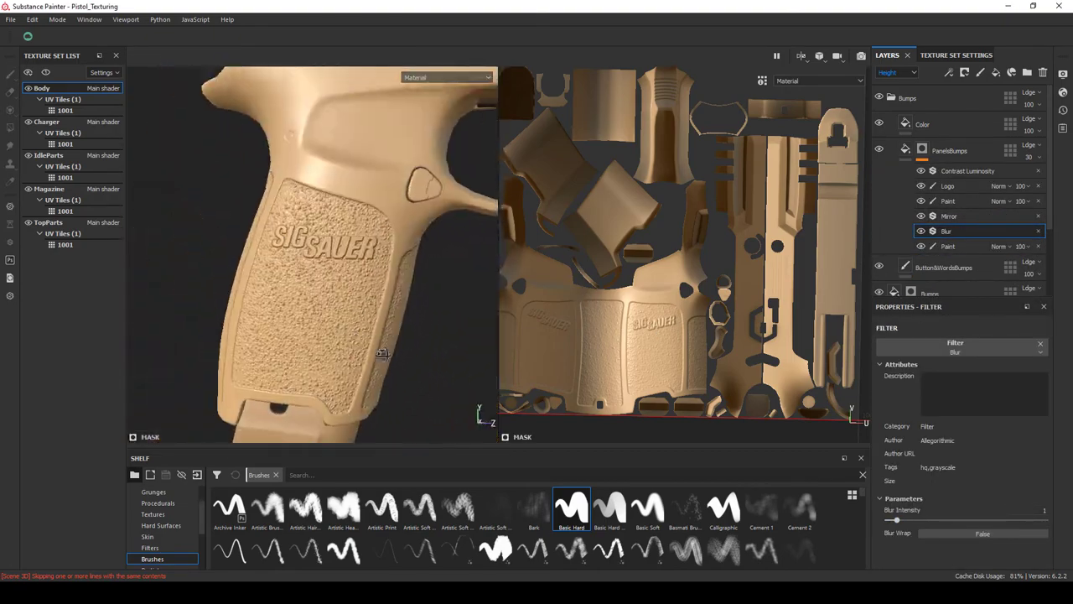
pyautogui.scroll(3)
pyautogui.moveTo(319, 370); pyautogui.dragTo(315, 321)
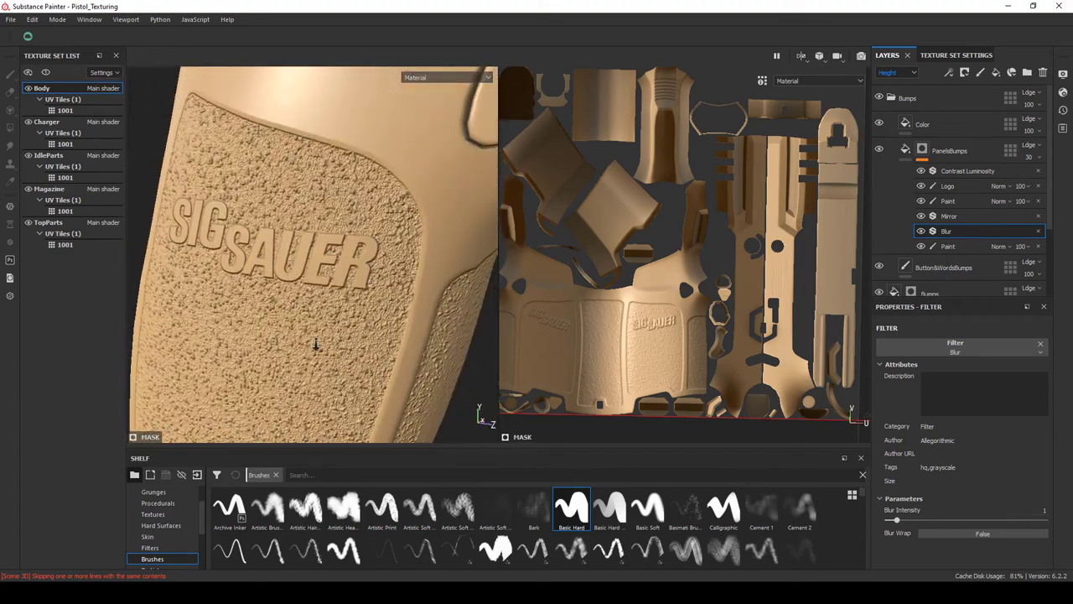
# Set the three Bumps fill layers' opacities to 8, 15 and 12.
pyautogui.click(906, 151)
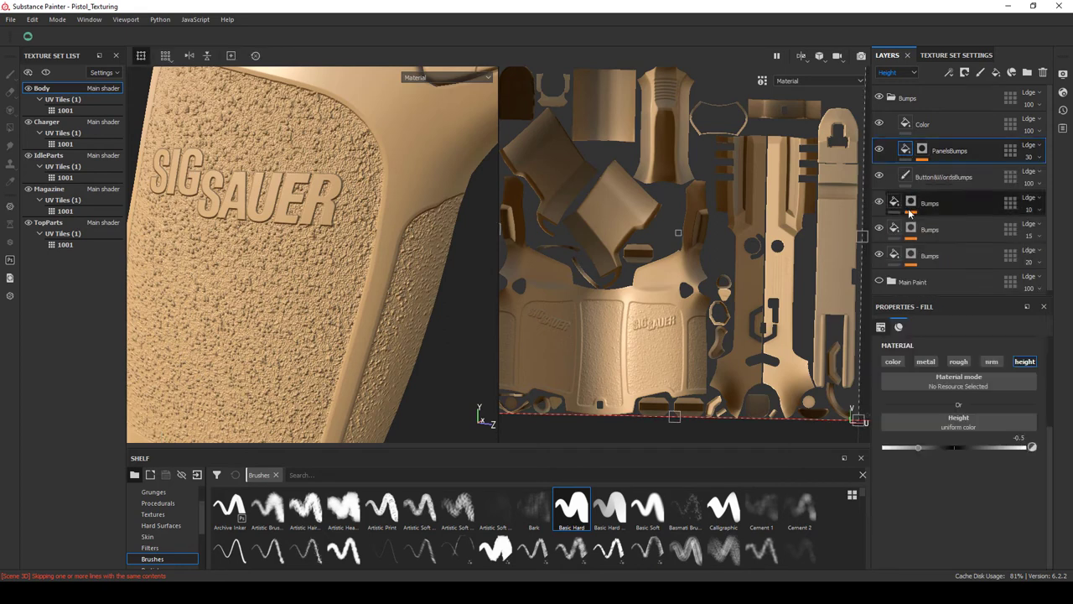
pyautogui.moveTo(1029, 209); pyautogui.dragTo(1025, 210)
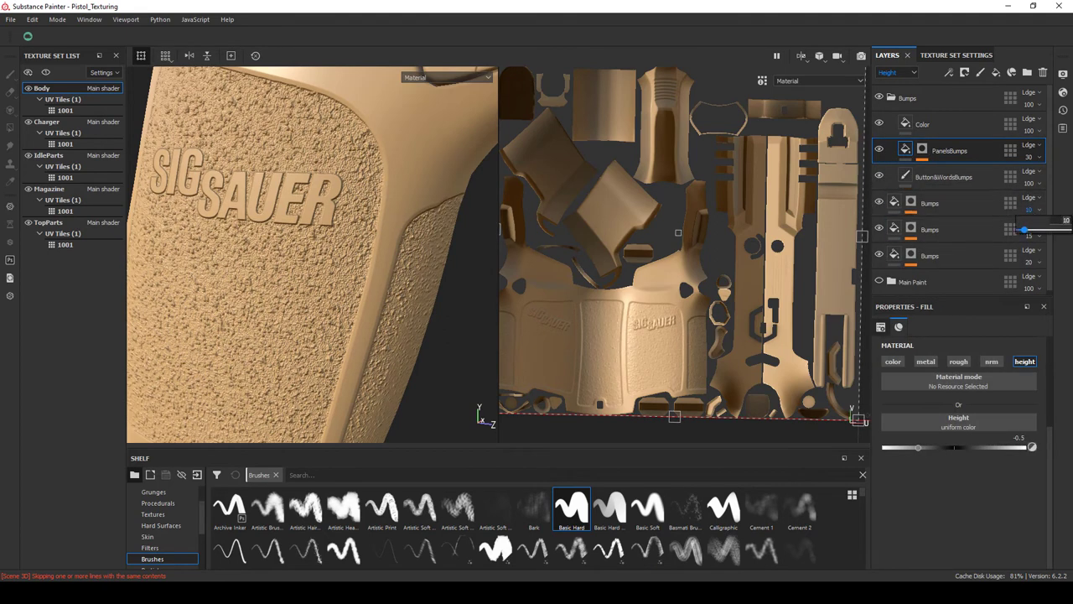
pyautogui.click(1010, 234)
pyautogui.moveTo(1029, 262); pyautogui.dragTo(1025, 258)
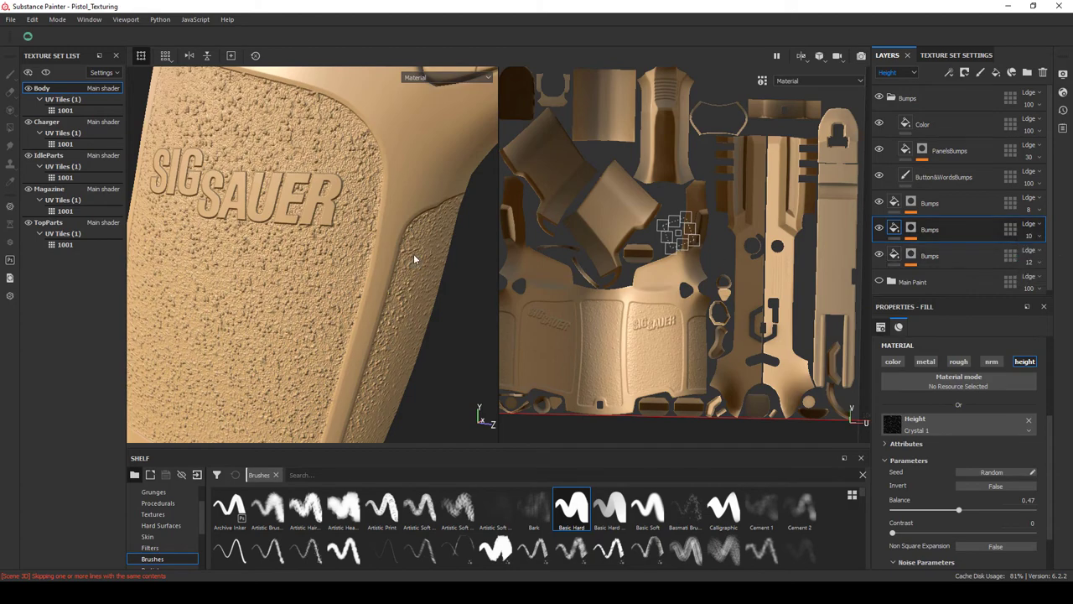
pyautogui.moveTo(412, 257); pyautogui.dragTo(367, 318)
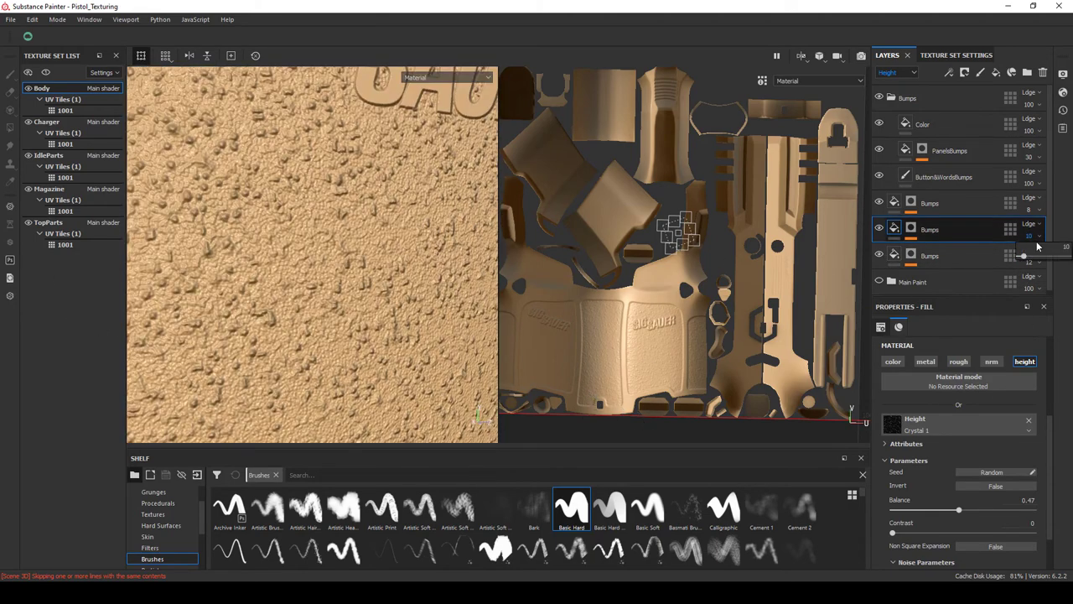
pyautogui.moveTo(1035, 249); pyautogui.dragTo(1054, 240)
pyautogui.moveTo(174, 232); pyautogui.dragTo(367, 319)
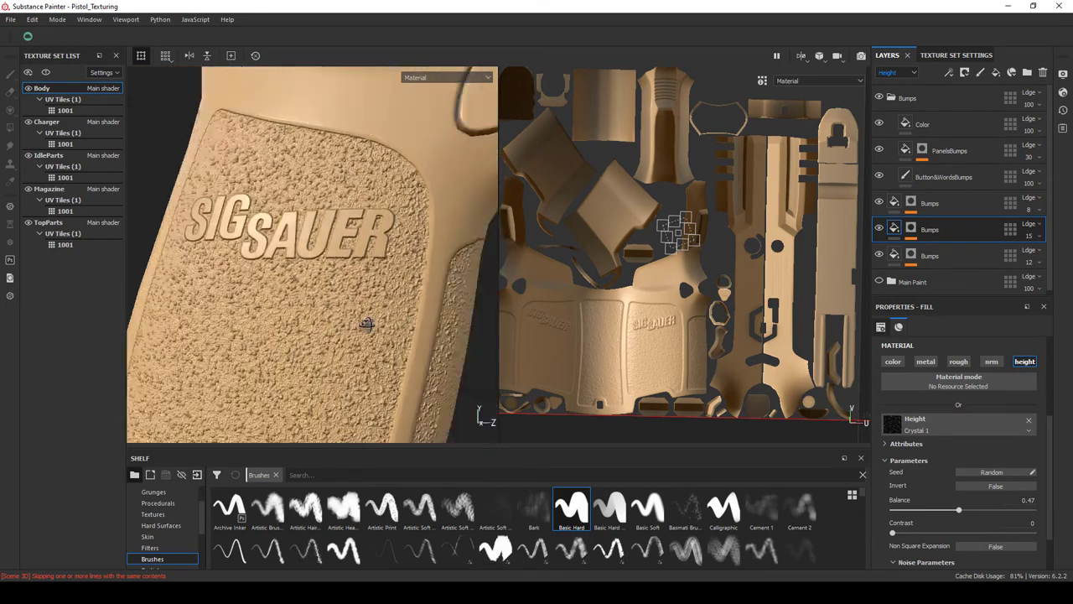
# Soften the PanelsBumps mask Blur filter to intensity 0.8.
pyautogui.click(923, 152)
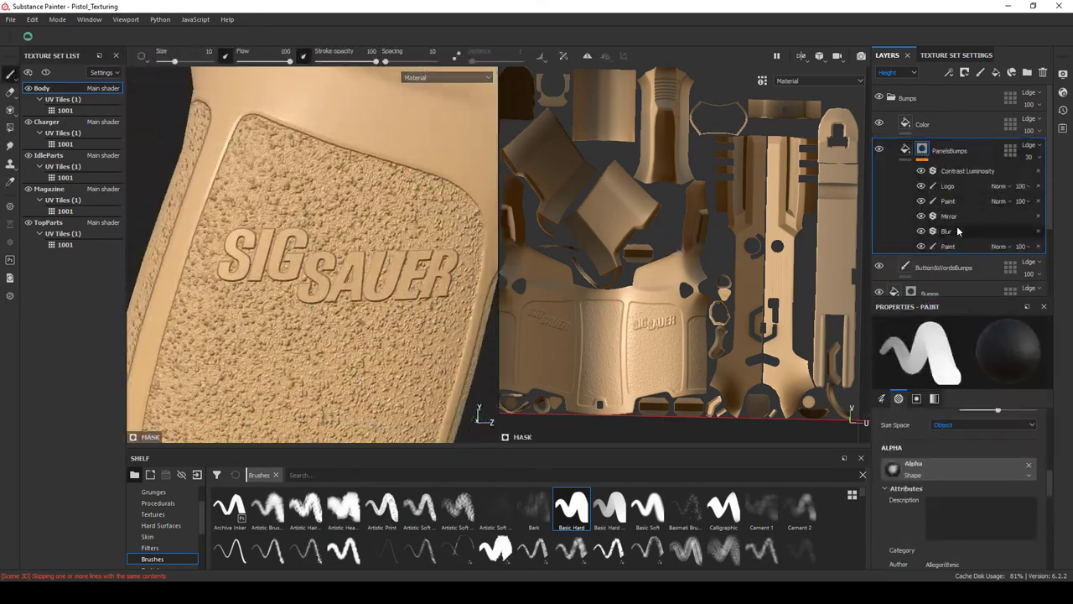
pyautogui.click(946, 231)
pyautogui.moveTo(276, 251); pyautogui.dragTo(309, 217)
pyautogui.scroll(-3)
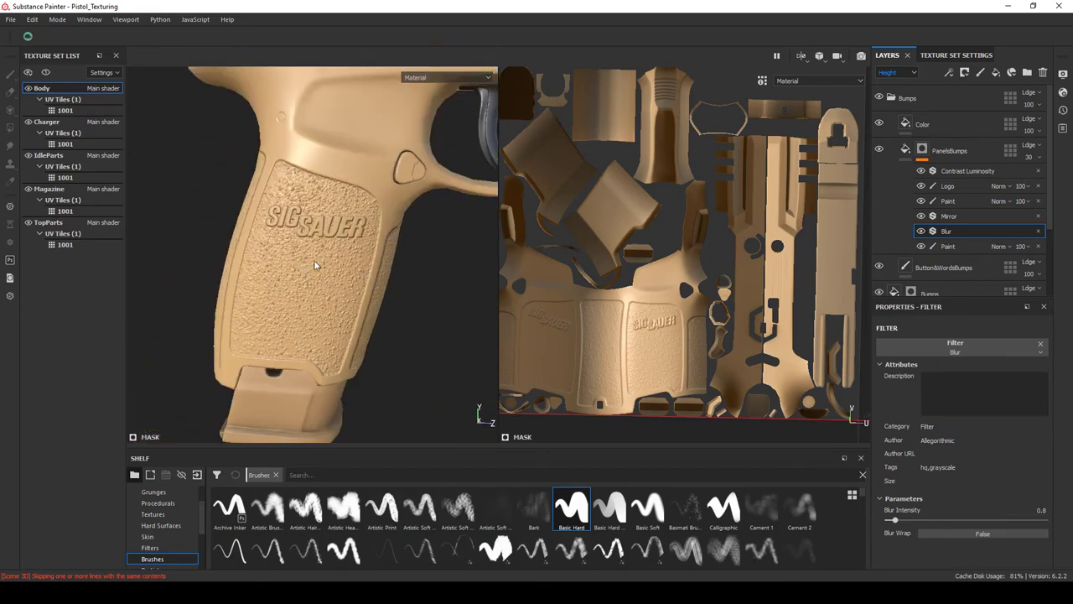
pyautogui.scroll(3)
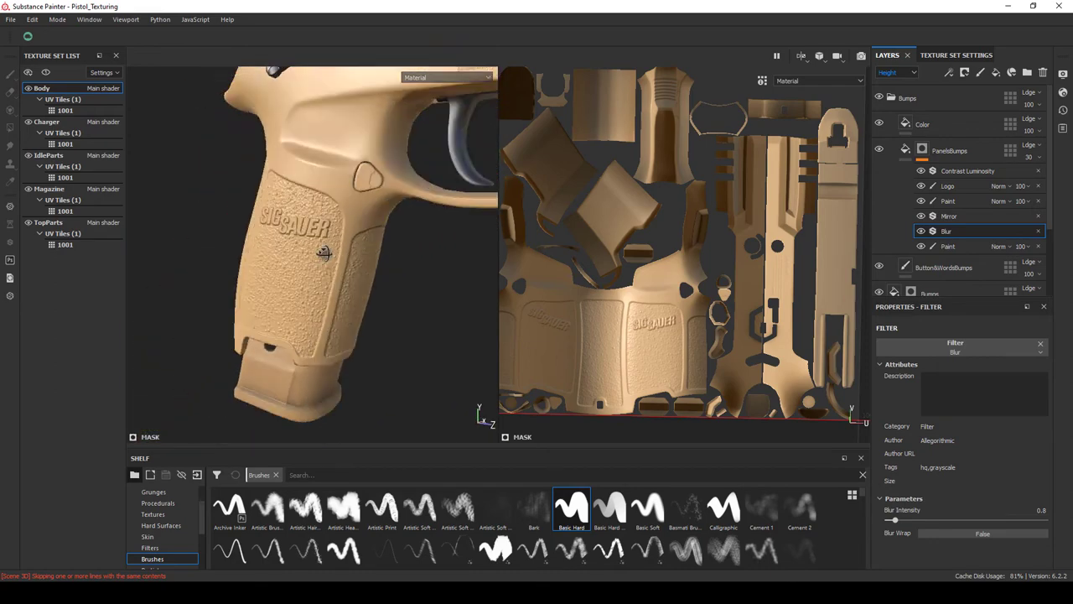
pyautogui.scroll(3)
pyautogui.scroll(3)
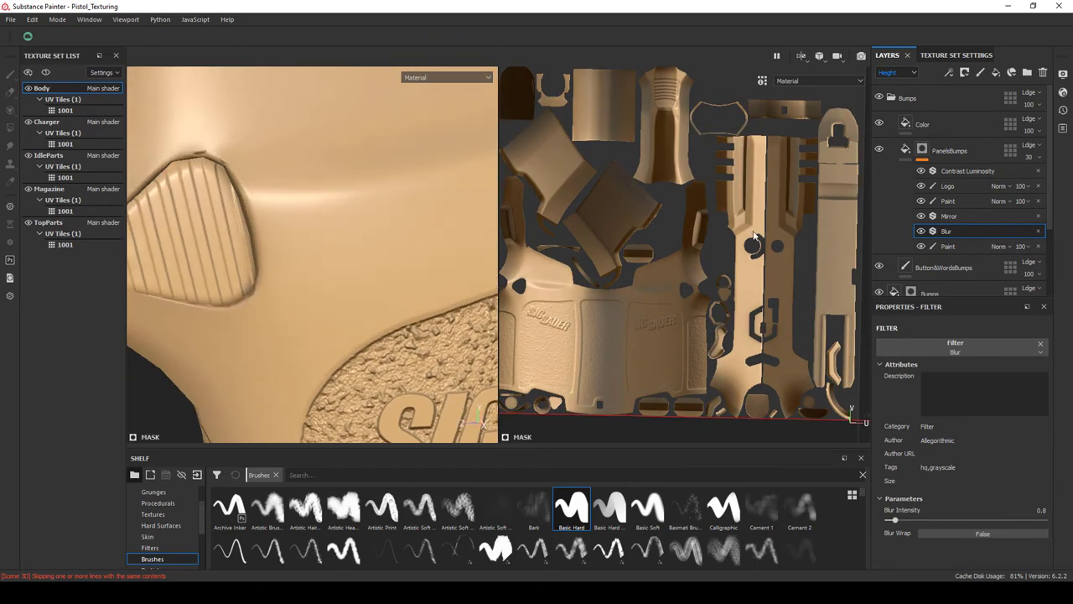
pyautogui.click(923, 149)
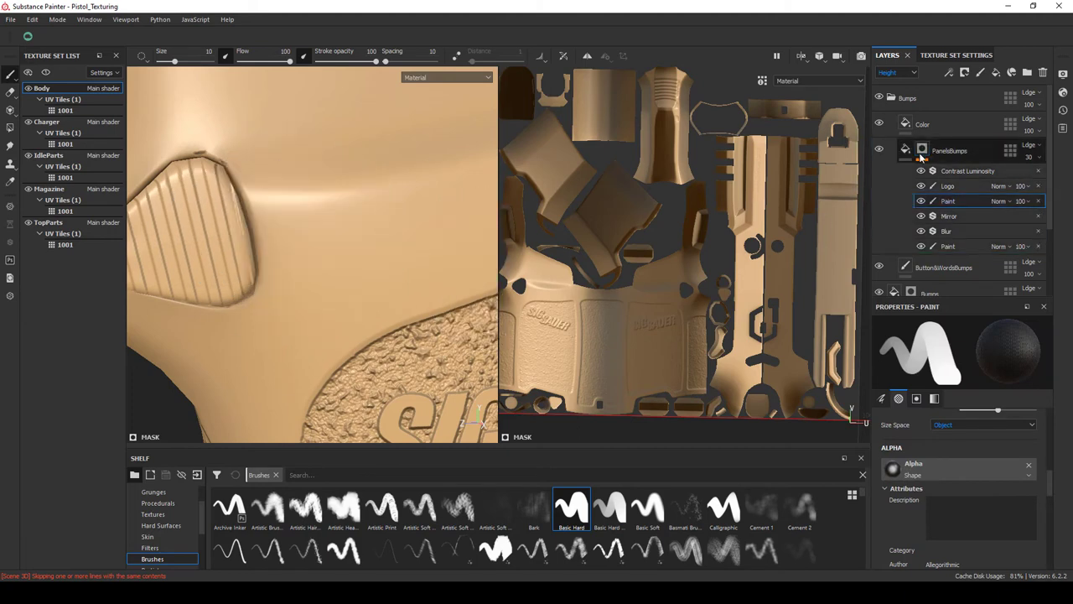
pyautogui.click(922, 123)
pyautogui.scroll(-3)
# Select the Button&WordsBumps layer and give the brush the Shape Bell Ridged alpha.
pyautogui.click(939, 200)
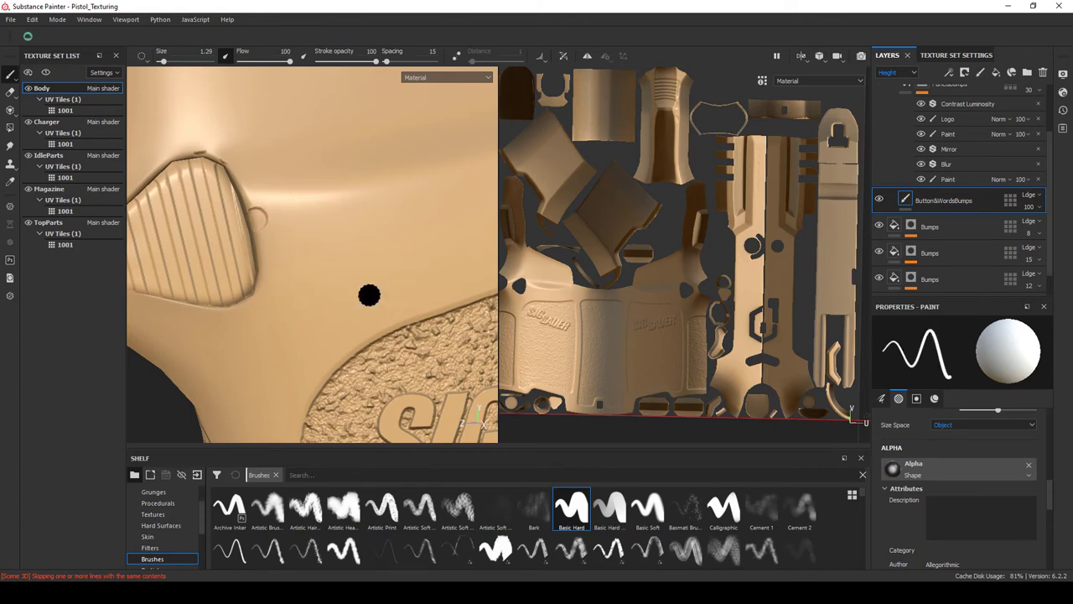
pyautogui.click(892, 469)
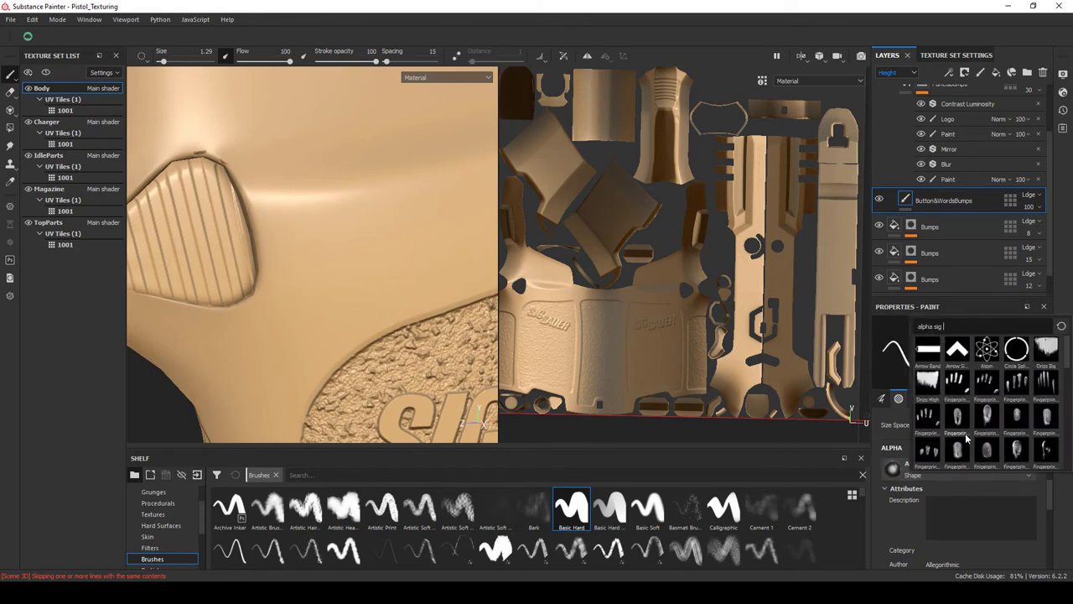
pyautogui.press('BackSpace')
pyautogui.press('BackSpace')
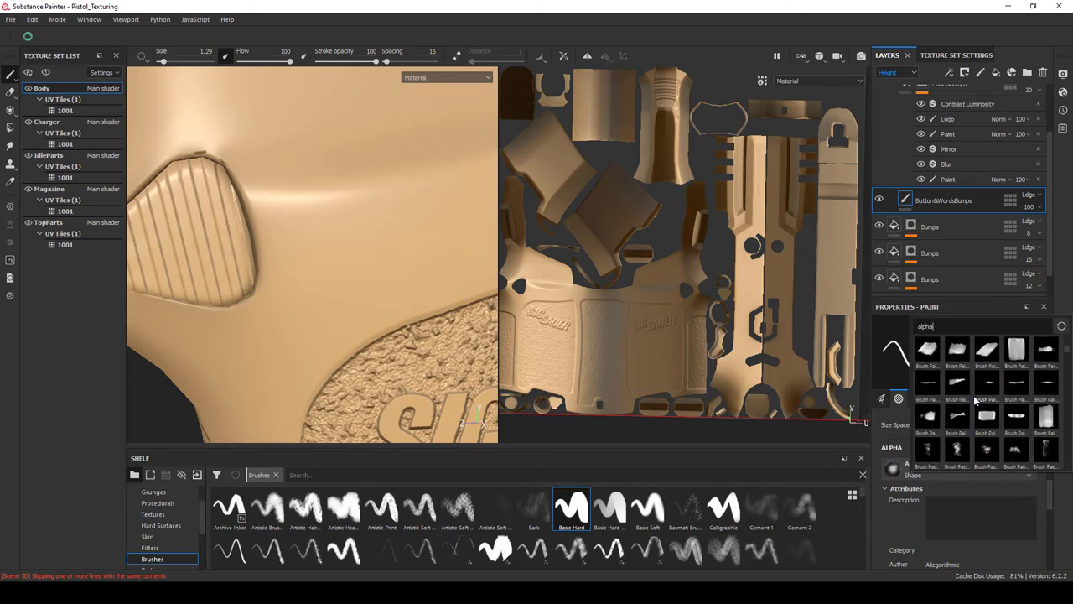
pyautogui.press('BackSpace')
pyautogui.press('BackSpace')
pyautogui.scroll(-3)
pyautogui.scroll(-3)
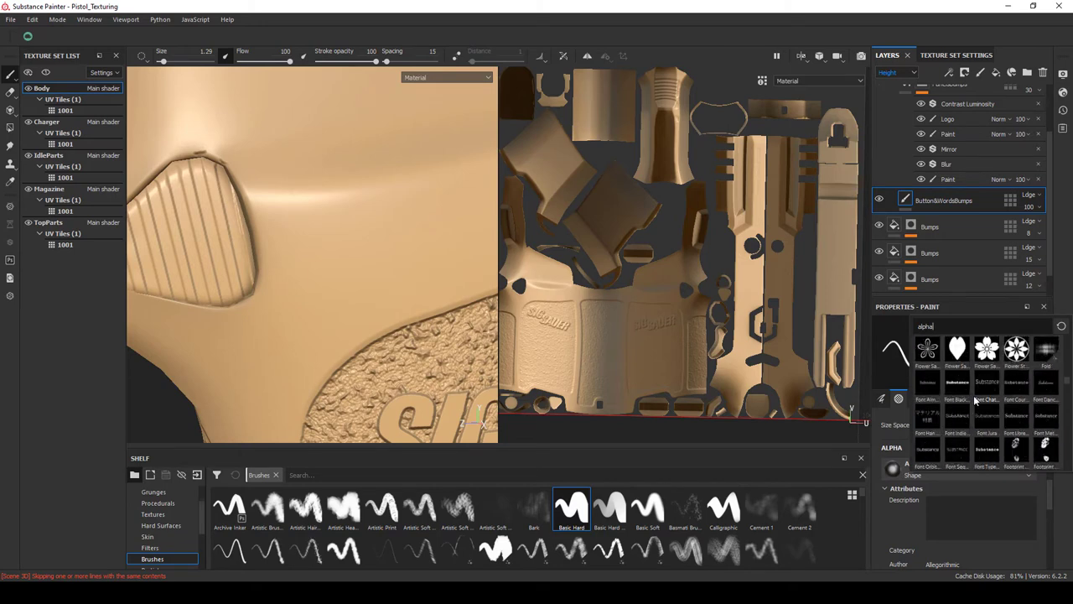
pyautogui.scroll(-3)
pyautogui.scroll(-3)
pyautogui.scroll(-3)
pyautogui.click(975, 386)
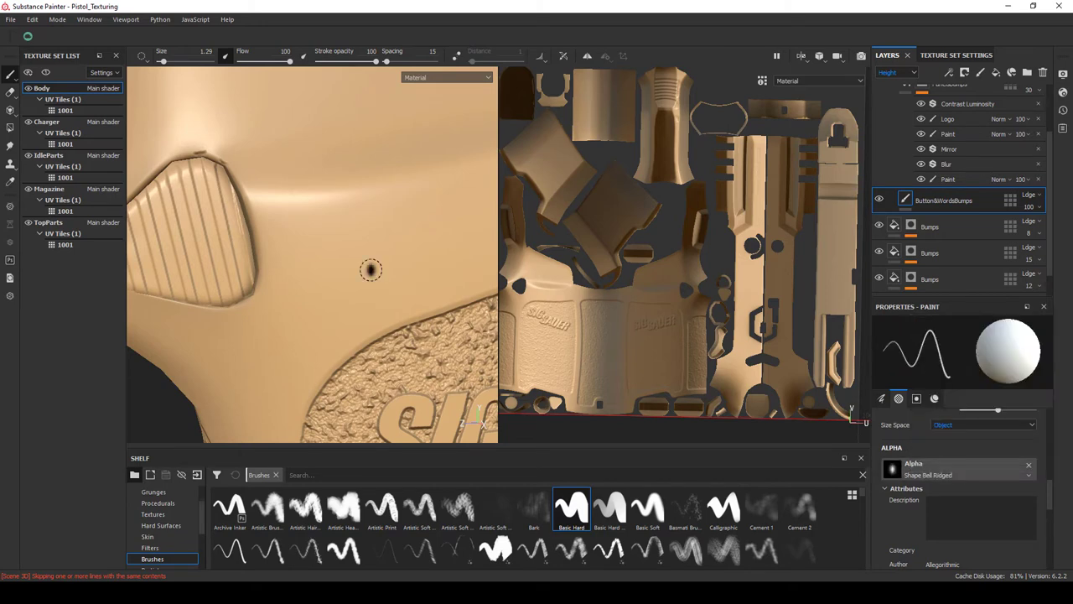
# Set the brush to 6.11 and stamp a height dent beside the grip panel, undoing a misplaced one.
pyautogui.moveTo(264, 222); pyautogui.dragTo(279, 220)
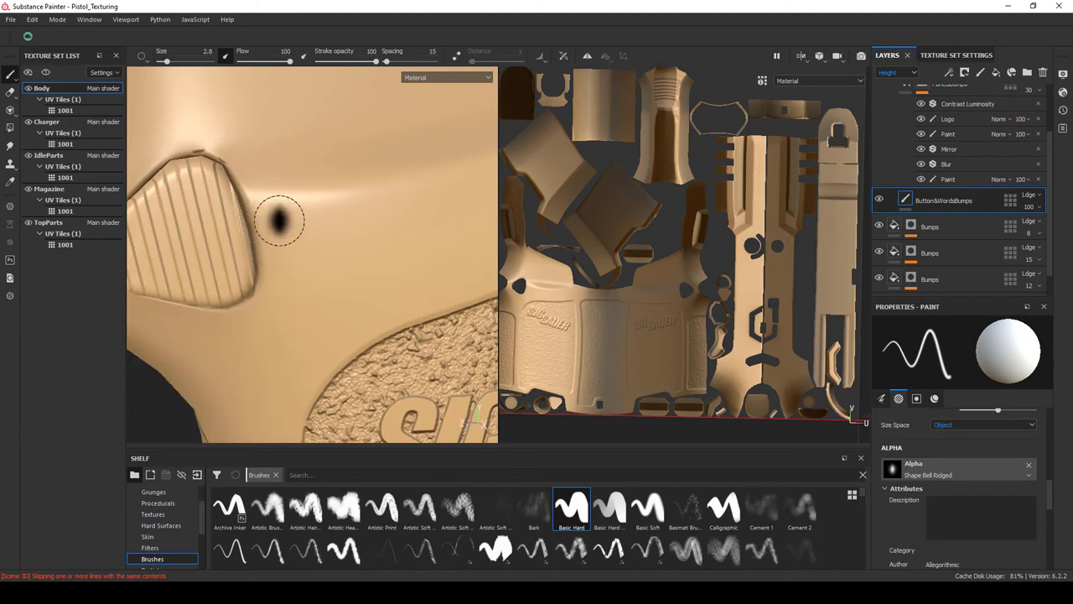
pyautogui.scroll(-3)
pyautogui.scroll(-3)
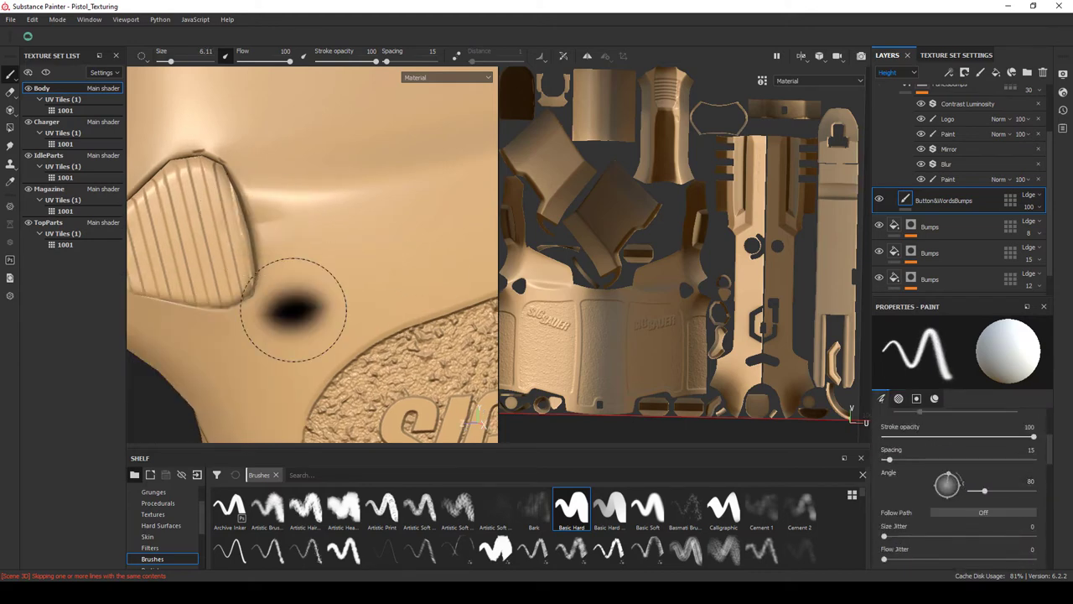
pyautogui.moveTo(287, 302); pyautogui.dragTo(350, 270)
pyautogui.click(245, 199)
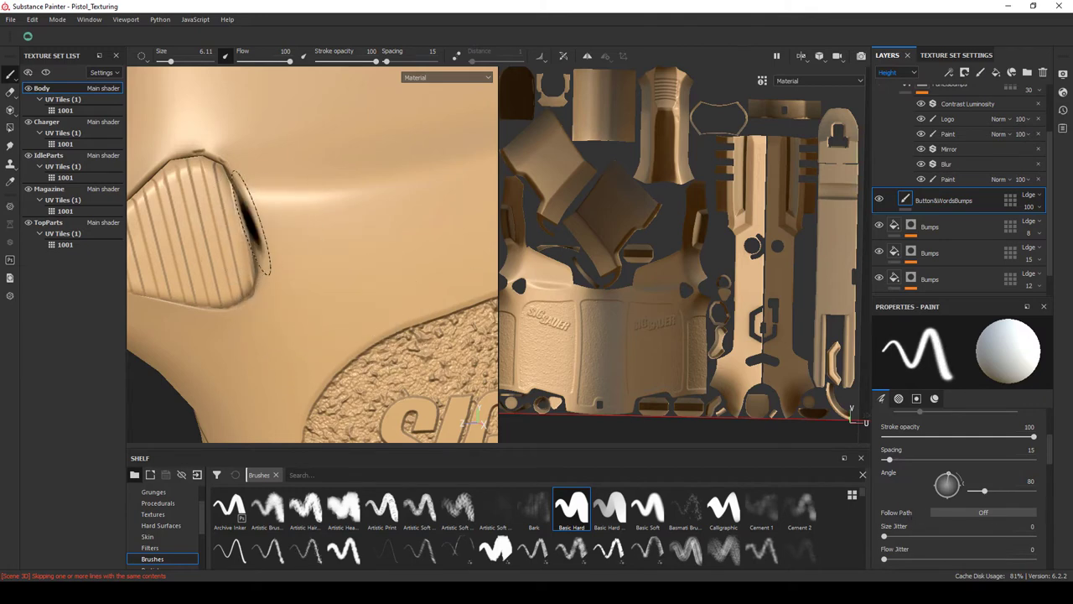
pyautogui.hotkey('ctrl', 'z')
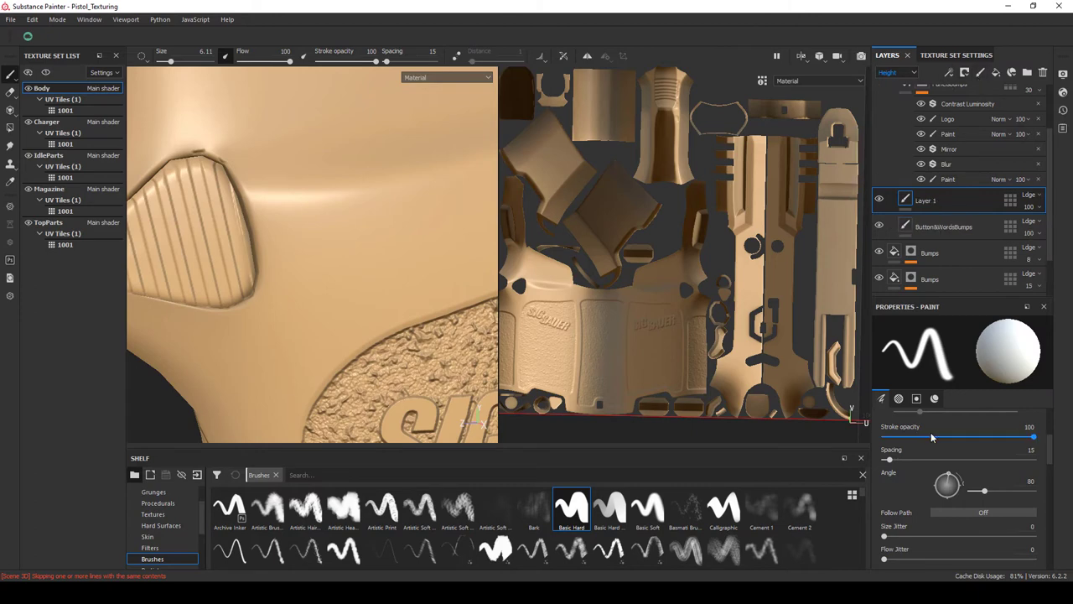
pyautogui.scroll(-3)
pyautogui.scroll(-3)
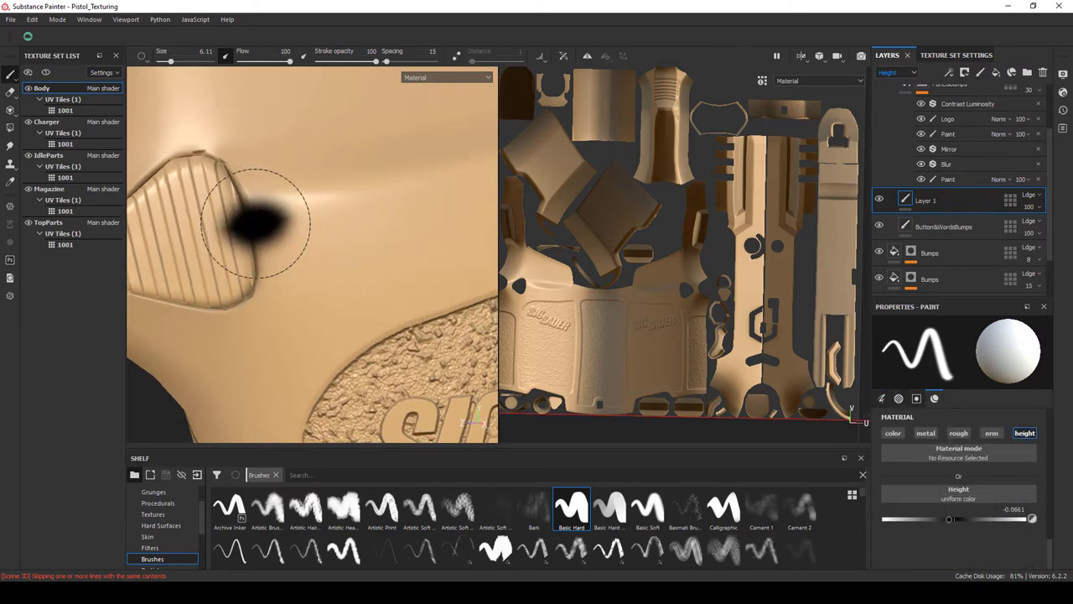
pyautogui.click(257, 216)
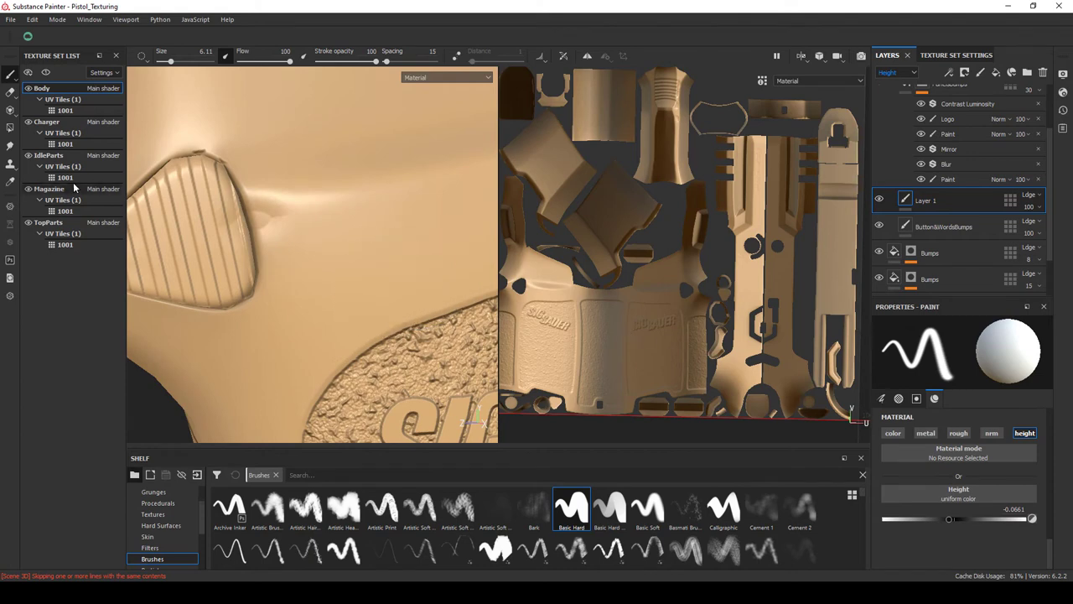
# Reset the painting height to zero, resize the brush to about 6, and frame a full side view.
pyautogui.click(950, 519)
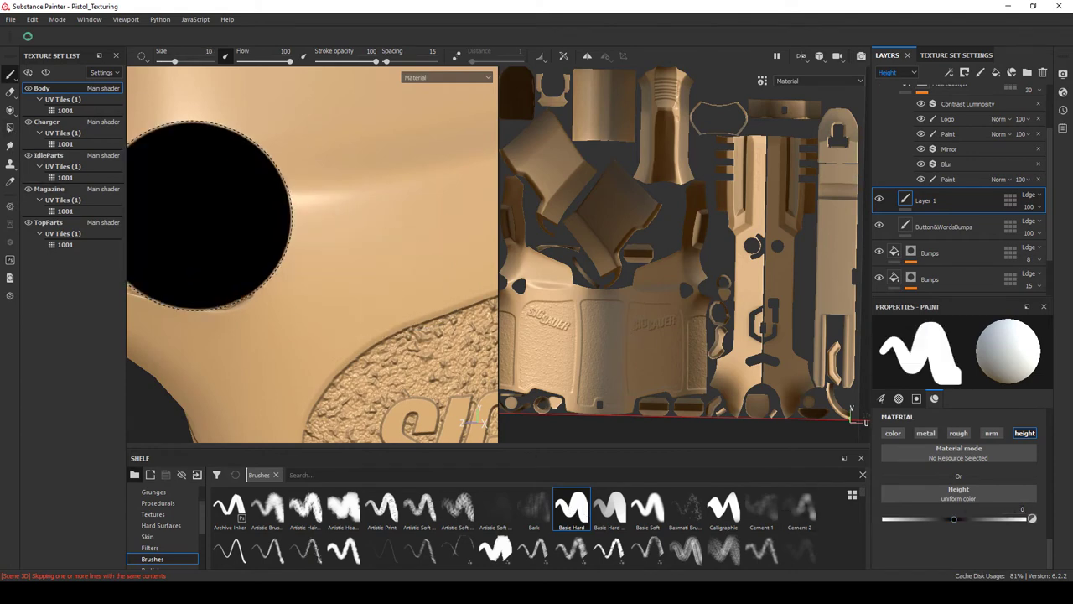
pyautogui.moveTo(180, 167); pyautogui.dragTo(275, 249)
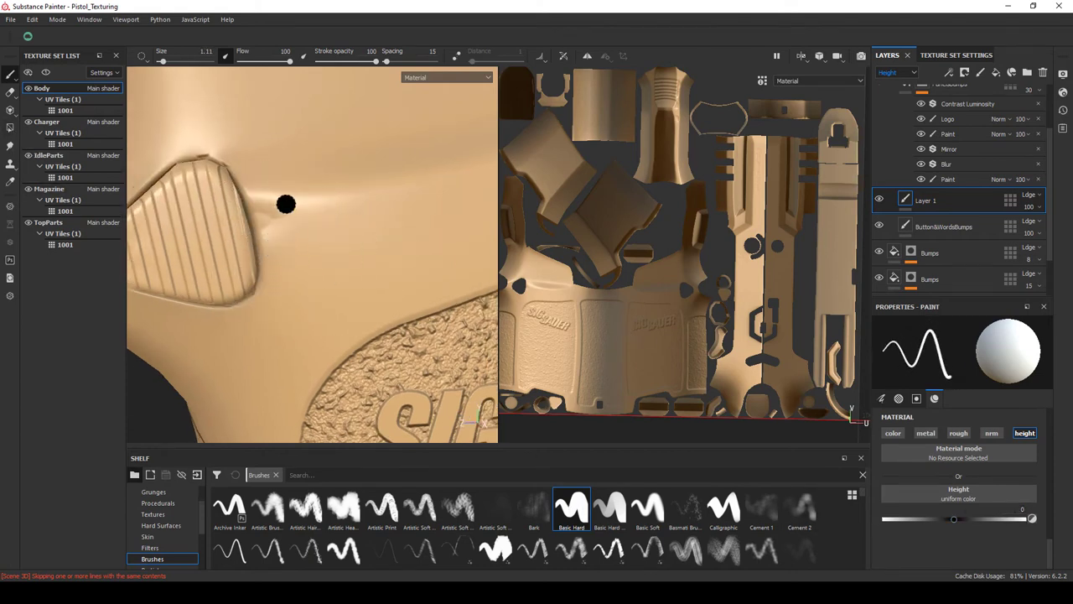
pyautogui.moveTo(343, 233); pyautogui.dragTo(267, 163)
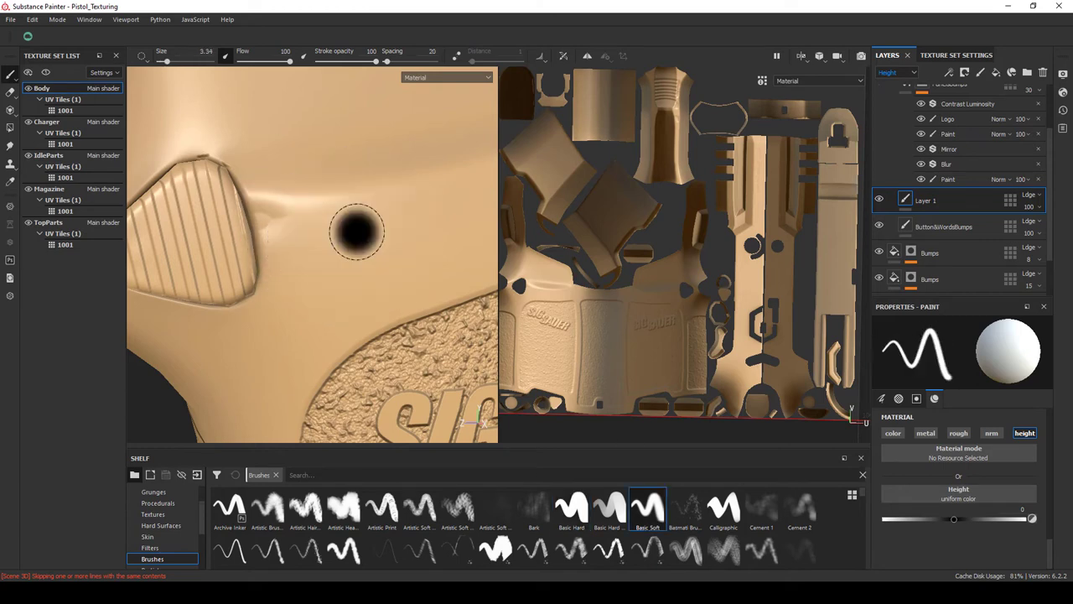
pyautogui.scroll(-3)
pyautogui.scroll(-3)
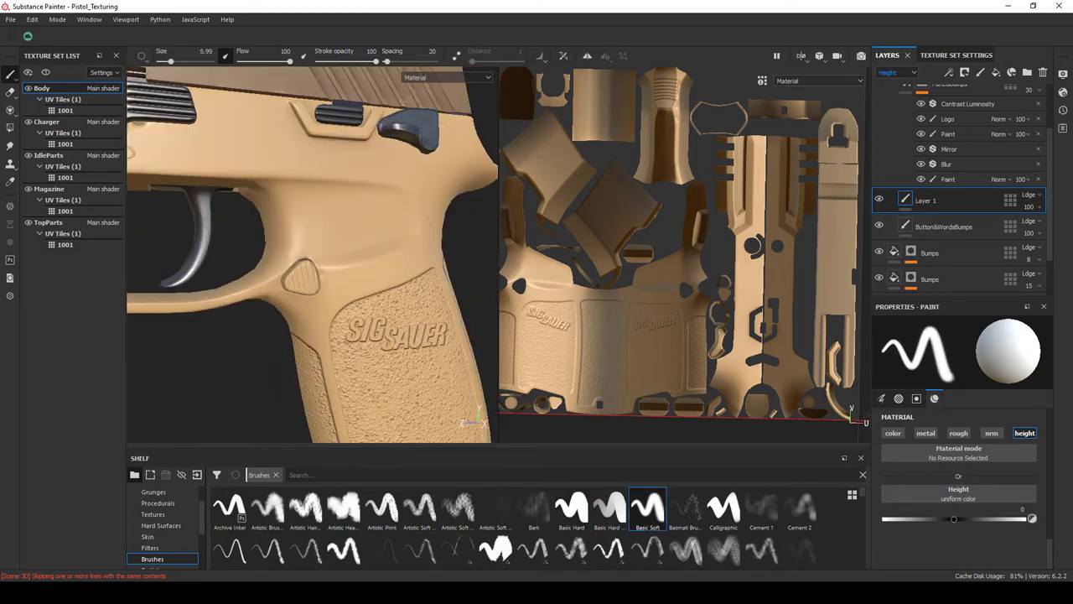
pyautogui.moveTo(244, 239); pyautogui.dragTo(341, 291)
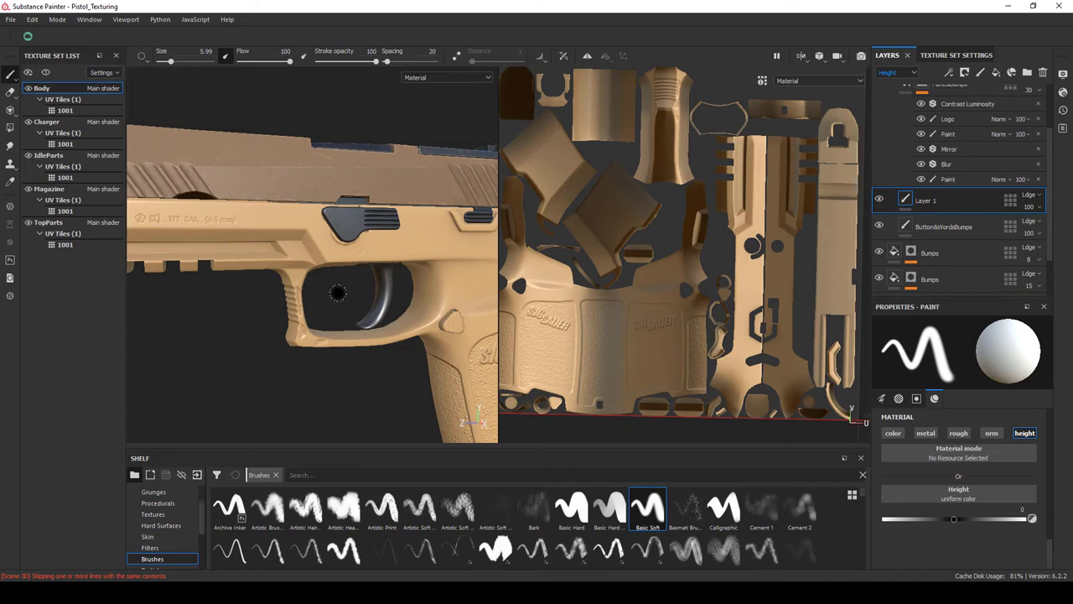
pyautogui.moveTo(354, 293); pyautogui.dragTo(240, 299)
pyautogui.moveTo(240, 299); pyautogui.dragTo(312, 293)
pyautogui.moveTo(312, 293); pyautogui.dragTo(320, 275)
# Switch to the Charger texture set, add a new paint layer, and pick a hard round brush.
pyautogui.rightClick(327, 181)
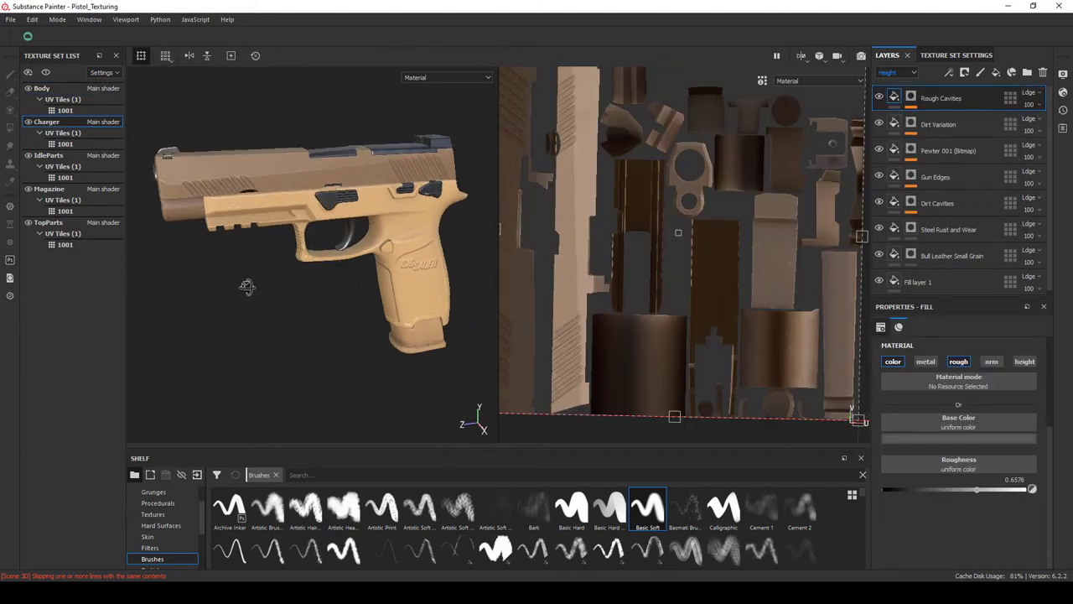
pyautogui.moveTo(247, 287); pyautogui.dragTo(332, 246)
pyautogui.scroll(3)
pyautogui.scroll(3)
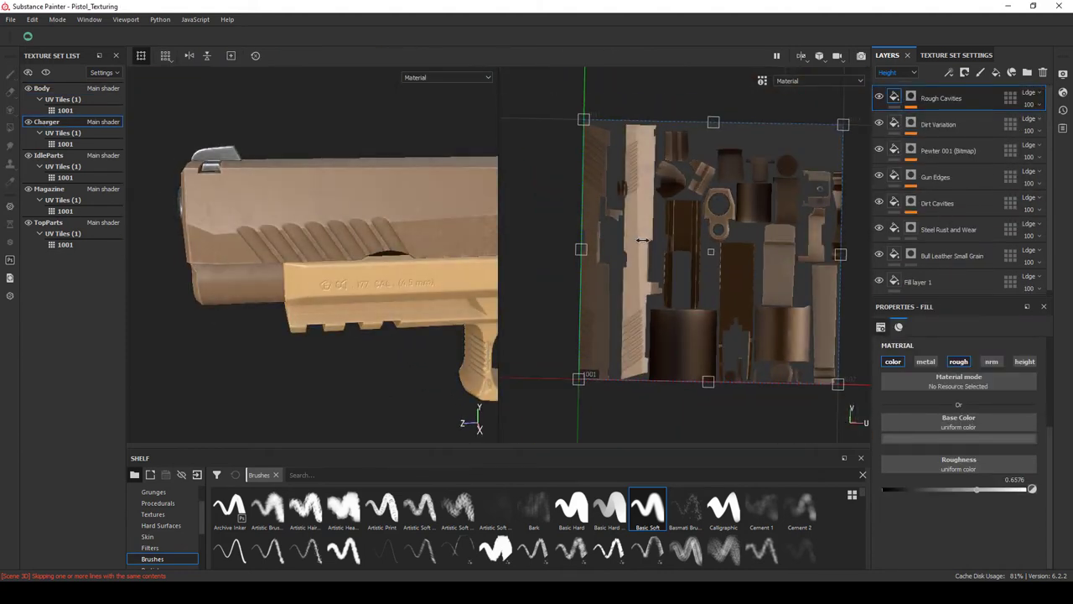
pyautogui.scroll(3)
pyautogui.click(981, 73)
pyautogui.write('SIG SAUER M17')
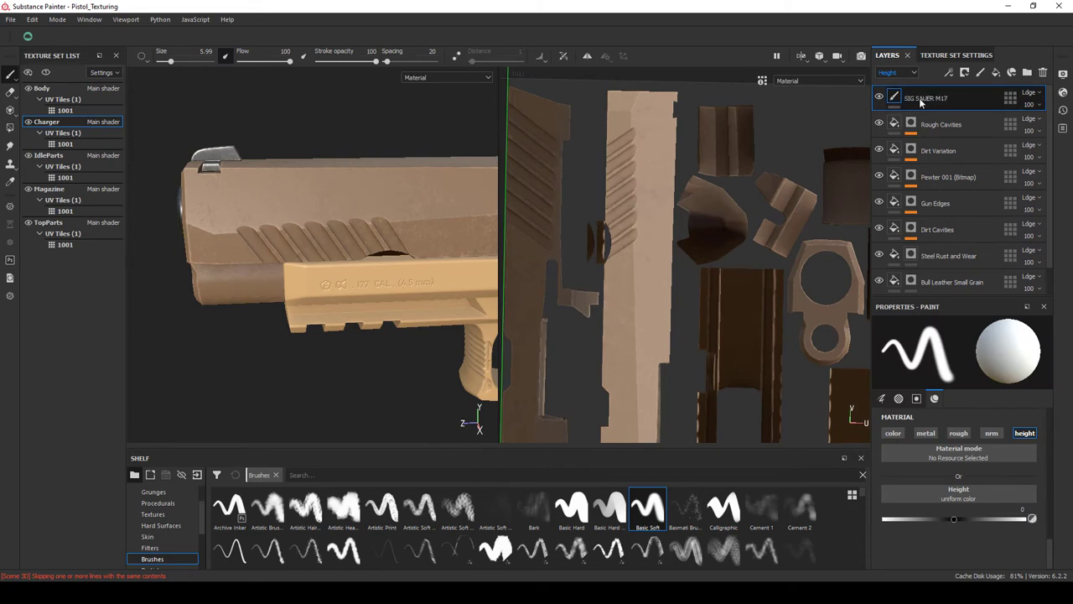
pyautogui.click(571, 506)
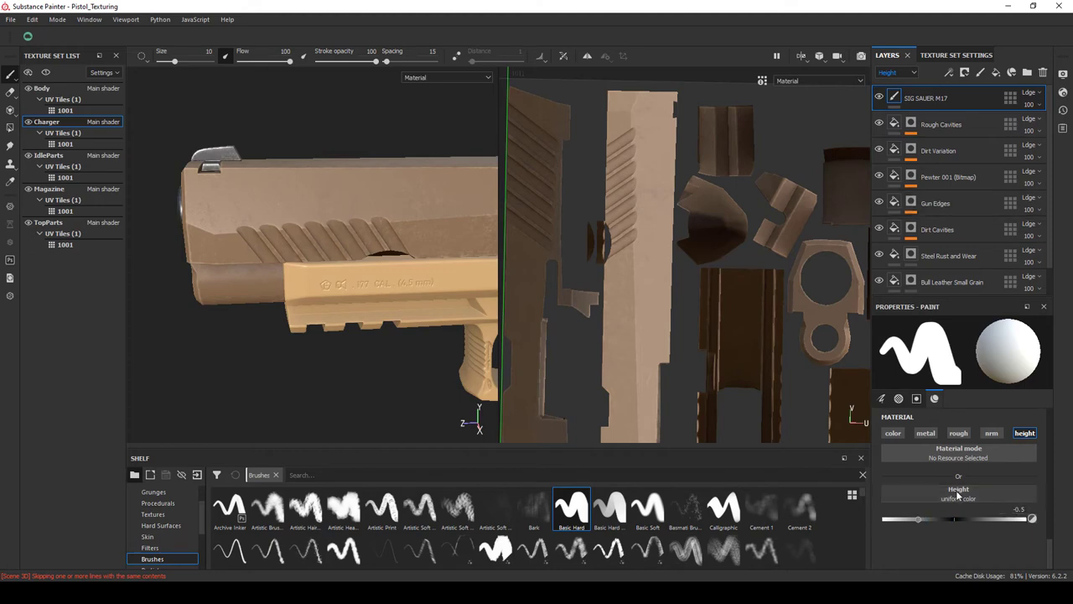
pyautogui.scroll(-3)
# Load the SIGSAUER_Alpha logo on the brush at about size 21 and test-stamp it, undoing the miss.
pyautogui.click(892, 461)
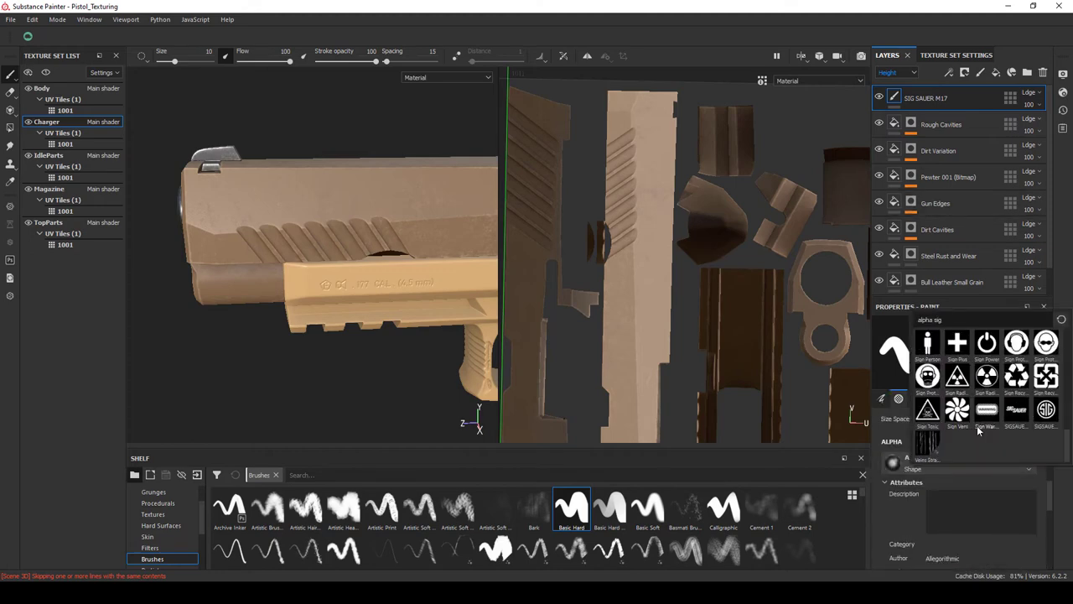
pyautogui.click(1016, 411)
pyautogui.scroll(3)
pyautogui.scroll(3)
pyautogui.scroll(3)
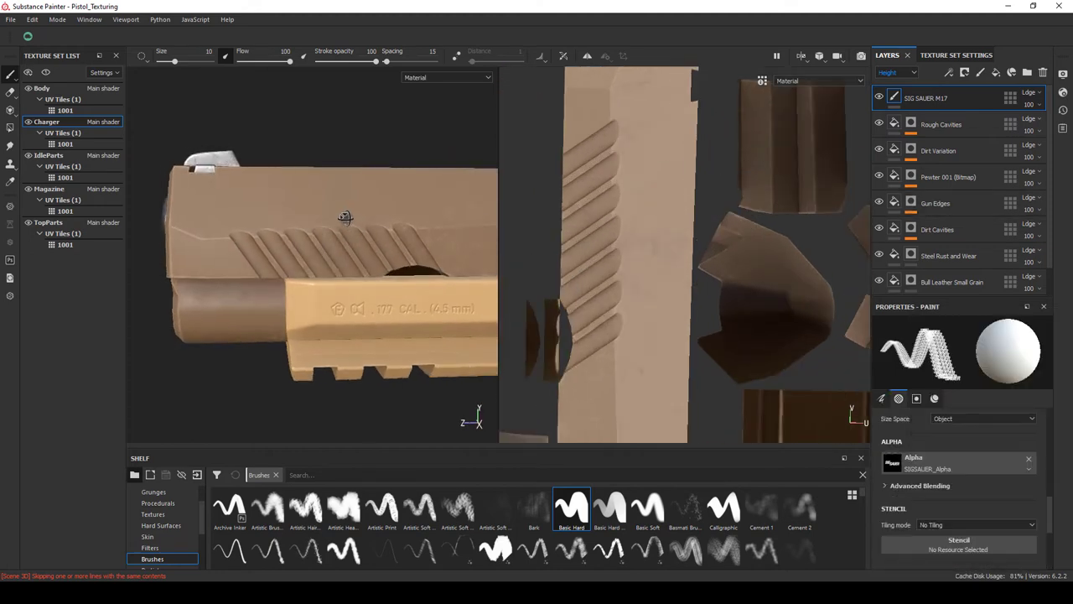
pyautogui.moveTo(273, 200); pyautogui.dragTo(306, 199)
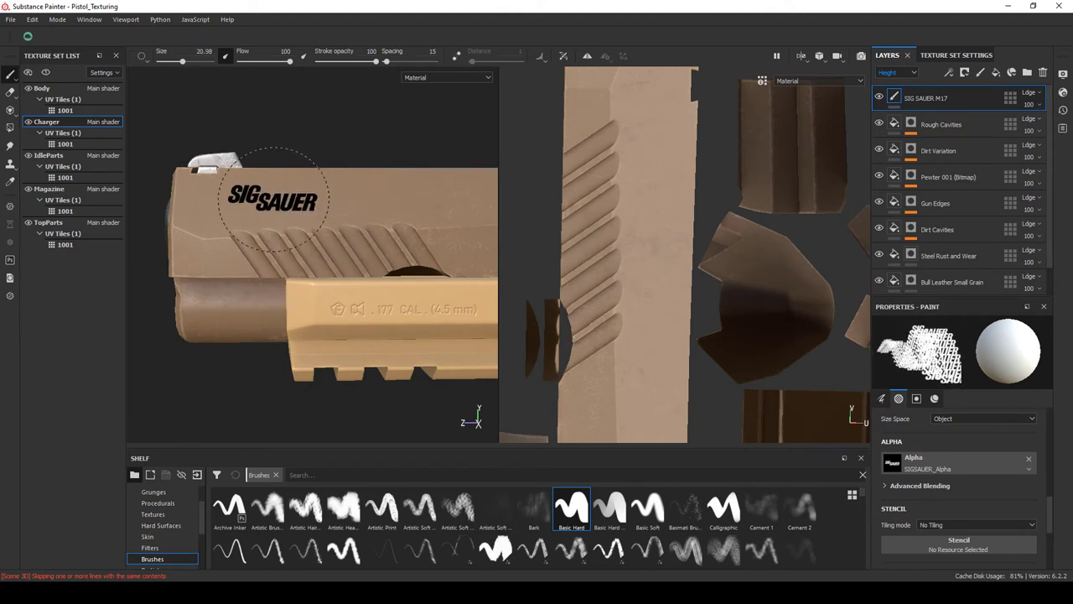
pyautogui.click(280, 197)
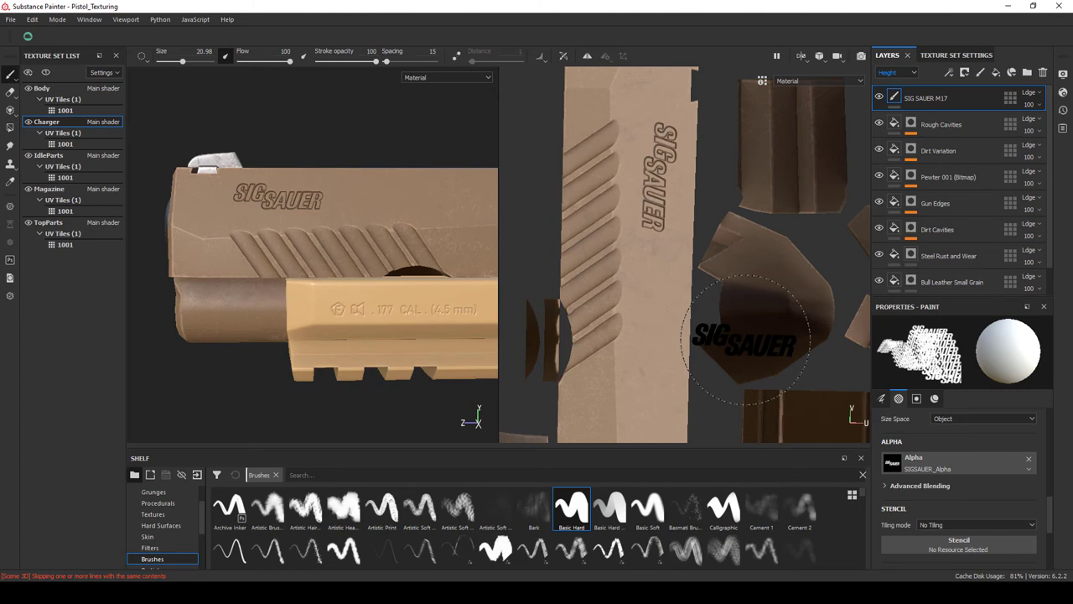
pyautogui.hotkey('ctrl', 'z')
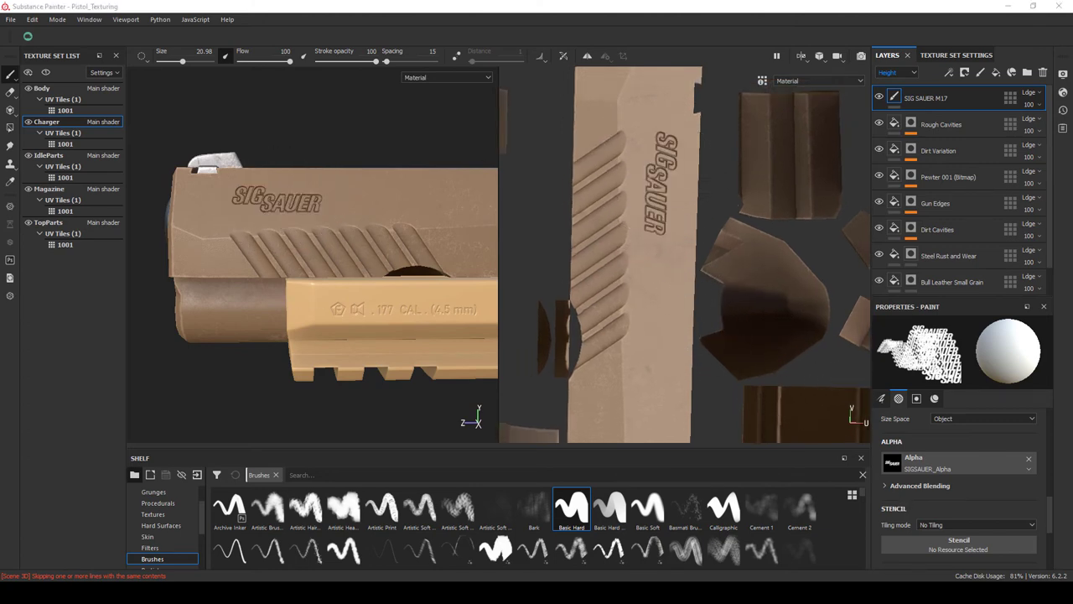
# Stamp the SIG SAUER logo onto the slide's rear and side at sizes around 11 to 19.5.
pyautogui.scroll(3)
pyautogui.press('[')
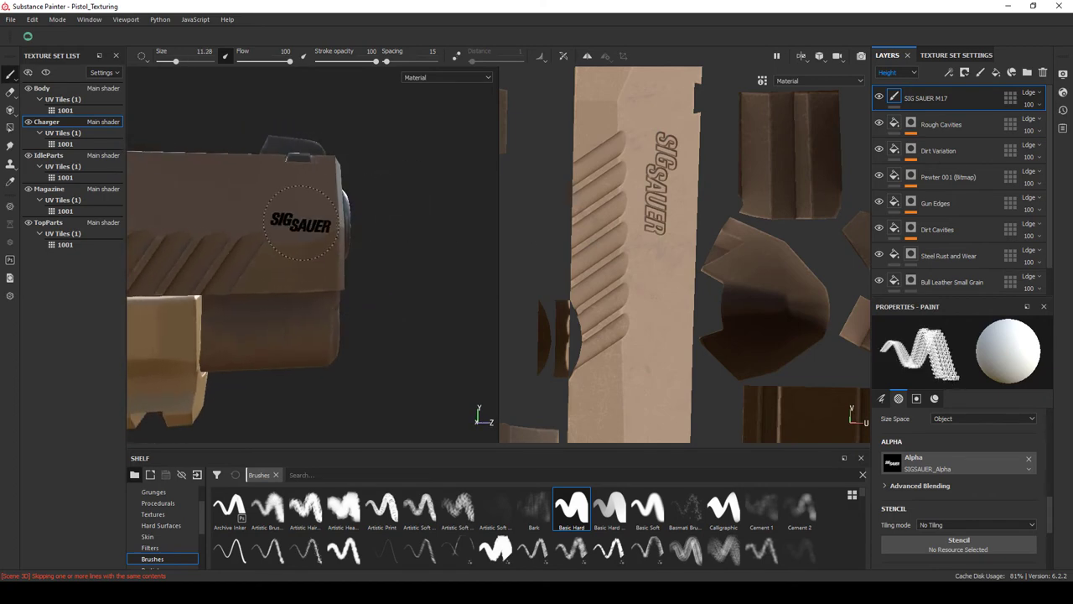
pyautogui.scroll(3)
pyautogui.click(384, 197)
pyautogui.press(']')
pyautogui.press(']')
pyautogui.press(']')
pyautogui.moveTo(415, 247); pyautogui.dragTo(327, 234)
pyautogui.press(']')
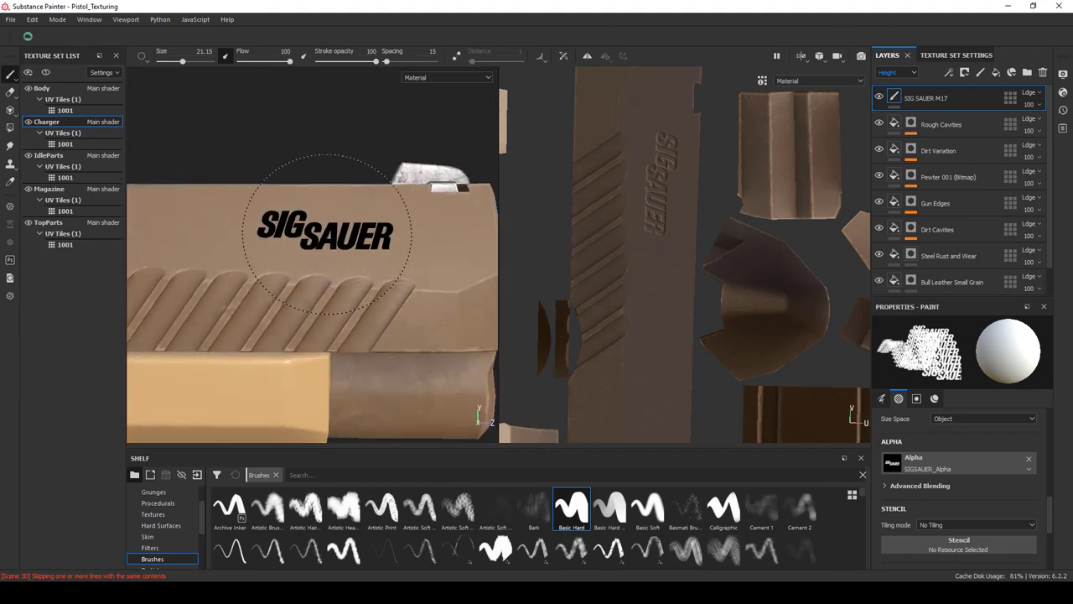
pyautogui.click(335, 235)
# Switch the brush alpha to the SIG M17 marking and shrink the brush slightly.
pyautogui.moveTo(241, 388); pyautogui.dragTo(84, 324)
pyautogui.scroll(-3)
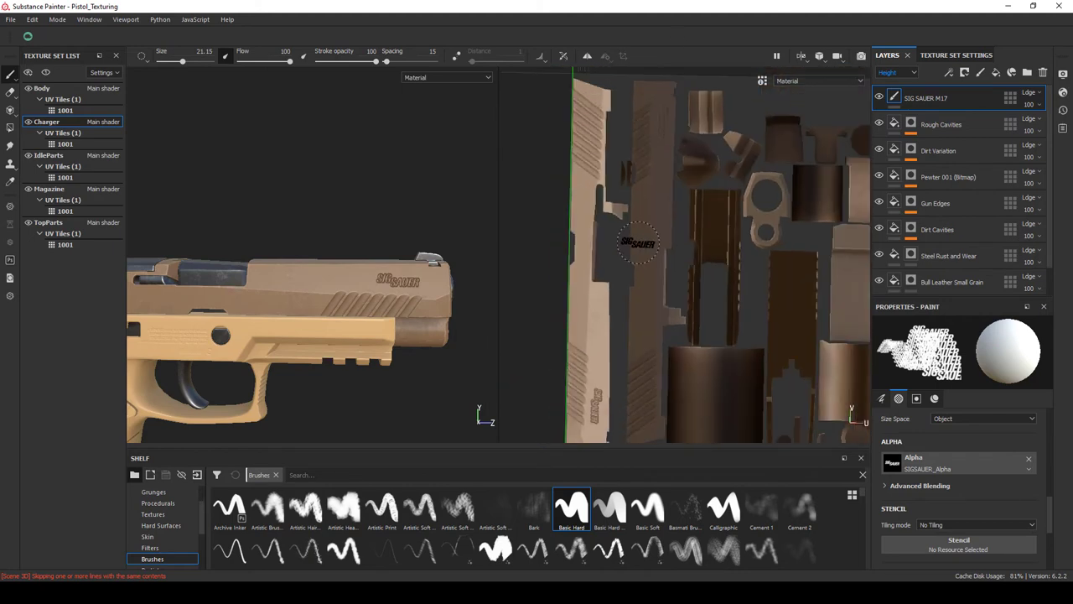
pyautogui.scroll(3)
pyautogui.scroll(3)
pyautogui.scroll(3)
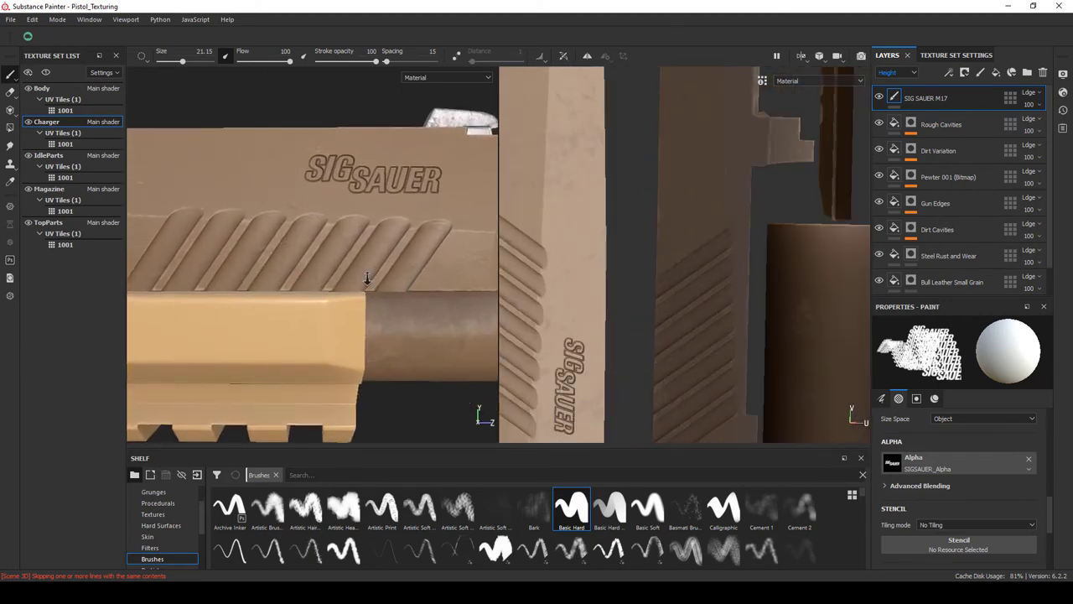
pyautogui.scroll(3)
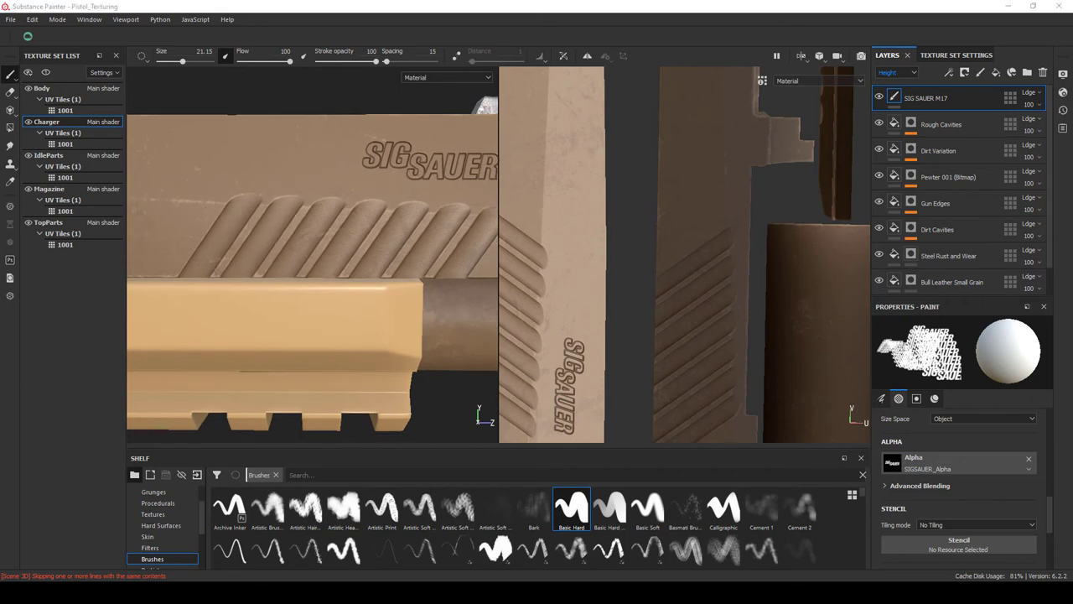
pyautogui.scroll(-3)
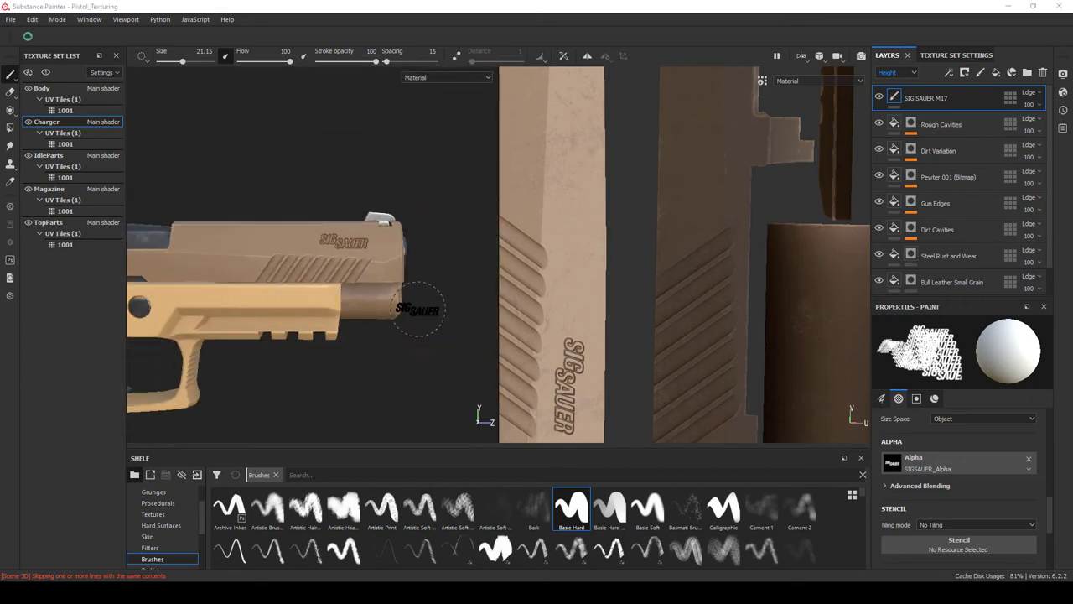
pyautogui.scroll(3)
pyautogui.scroll(3)
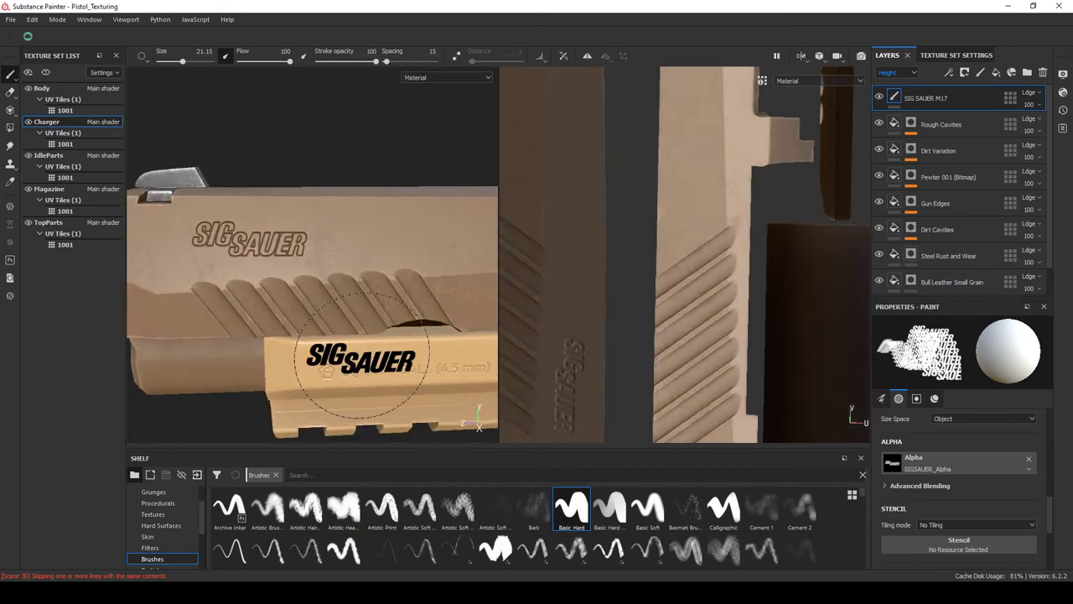
pyautogui.click(892, 462)
pyautogui.click(1046, 379)
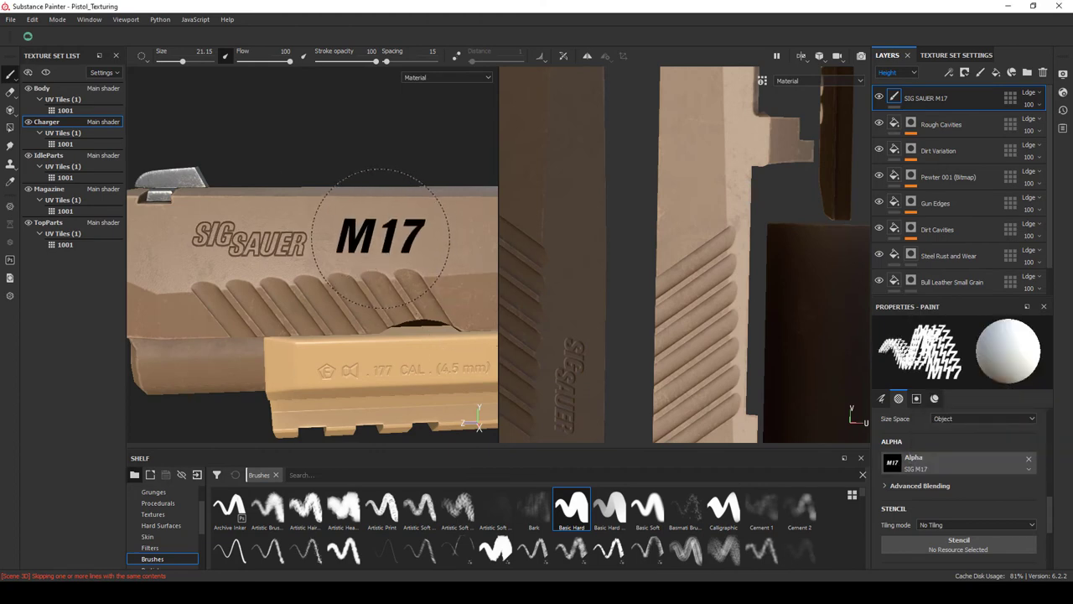
pyautogui.press('[')
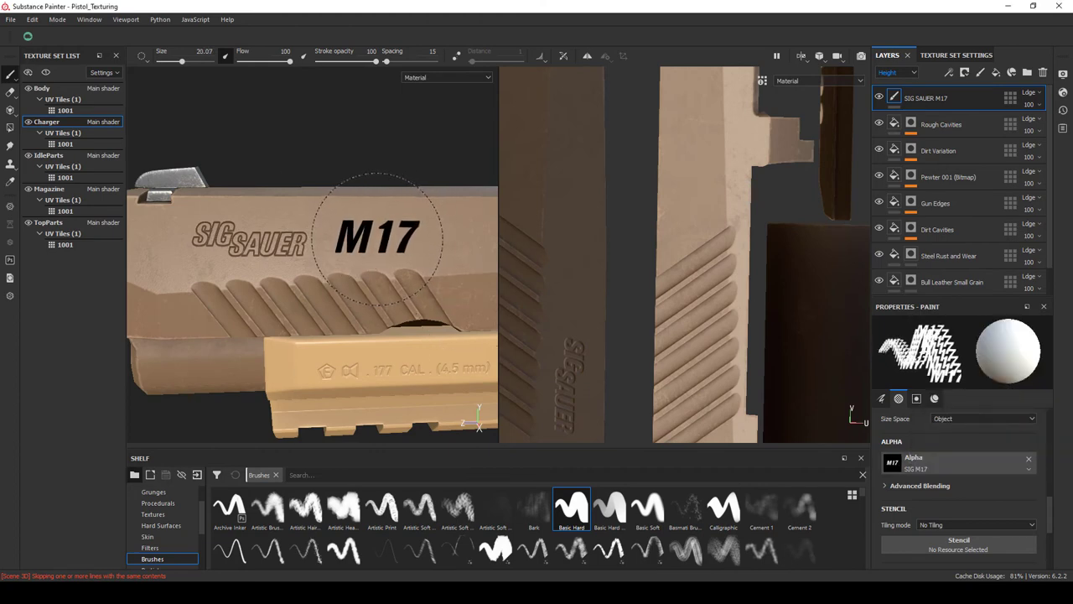
pyautogui.press('[')
pyautogui.scroll(-3)
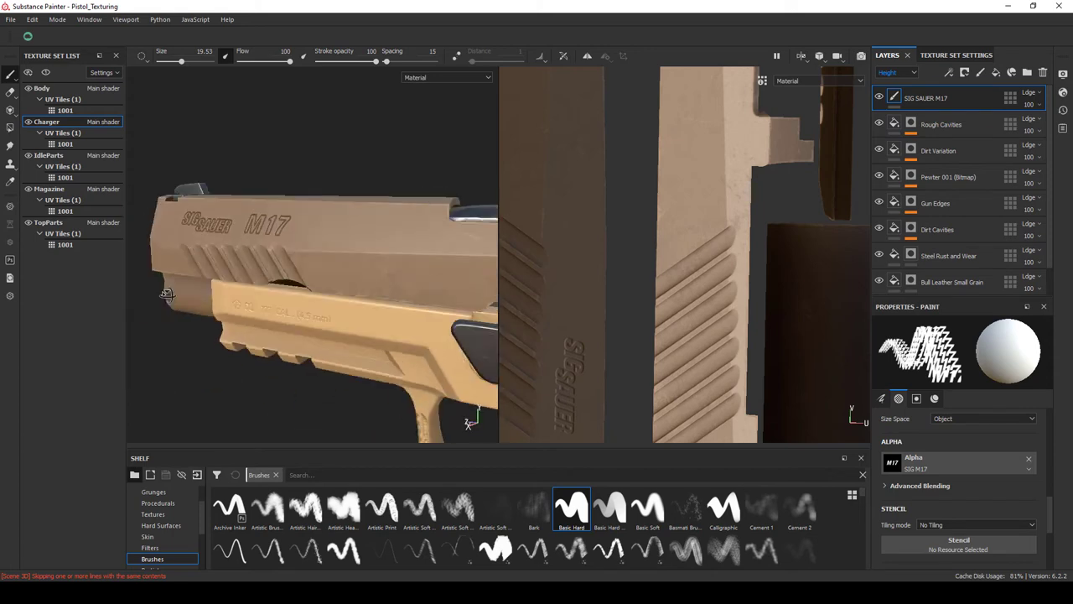
pyautogui.scroll(3)
pyautogui.scroll(3)
# Add a Blur filter to the SIG SAUER M17 logo layer.
pyautogui.click(948, 72)
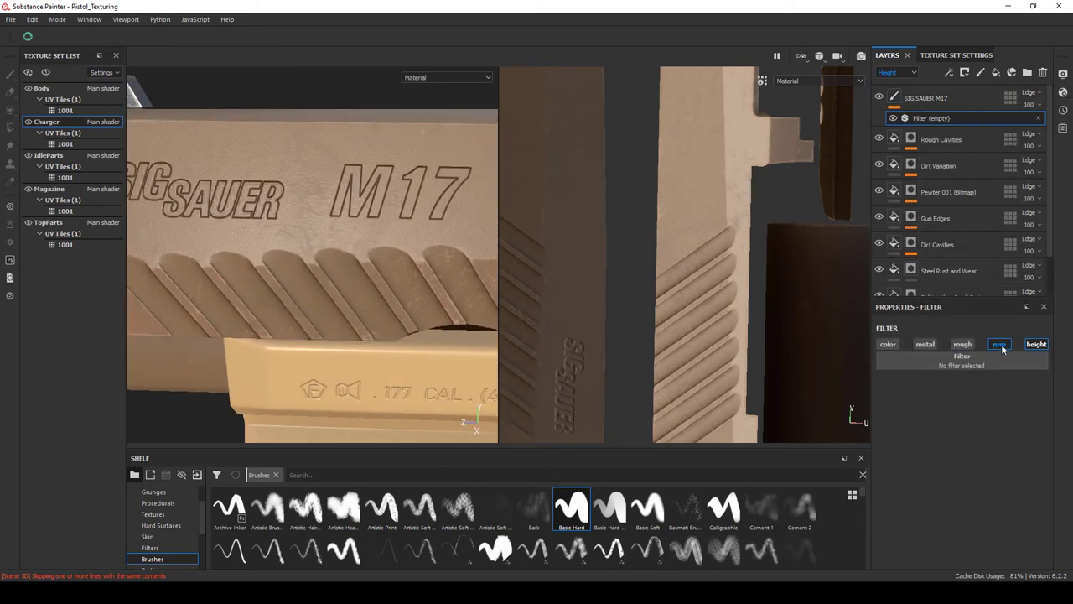
pyautogui.click(955, 356)
pyautogui.click(902, 386)
pyautogui.scroll(-3)
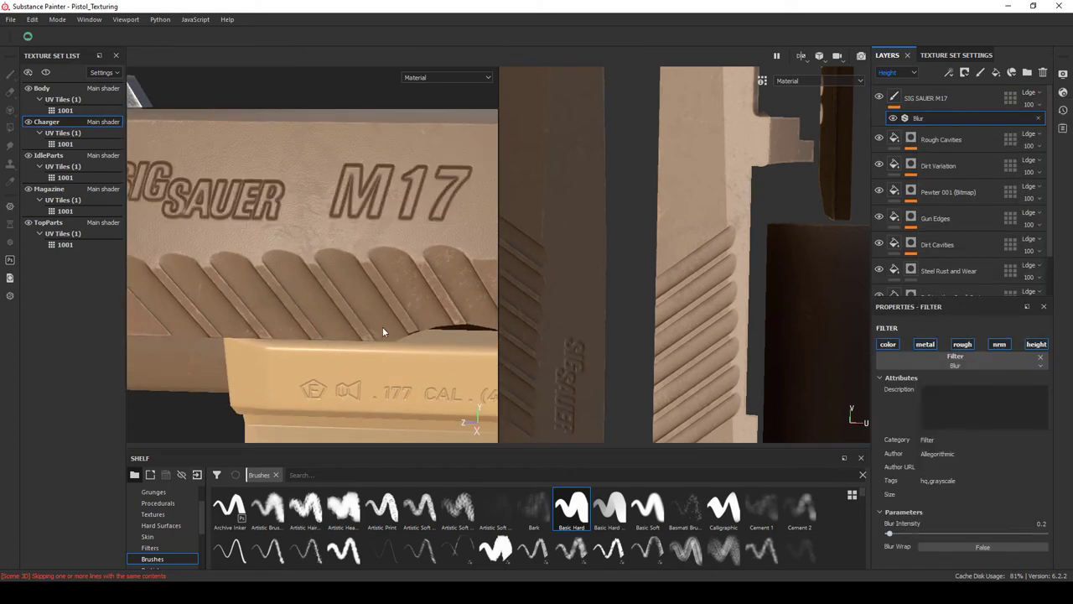
pyautogui.scroll(-3)
# Set the SIG SAUER M17 layer's opacity to 35 and reselect its Blur filter.
pyautogui.click(964, 98)
pyautogui.scroll(-3)
pyautogui.click(1029, 104)
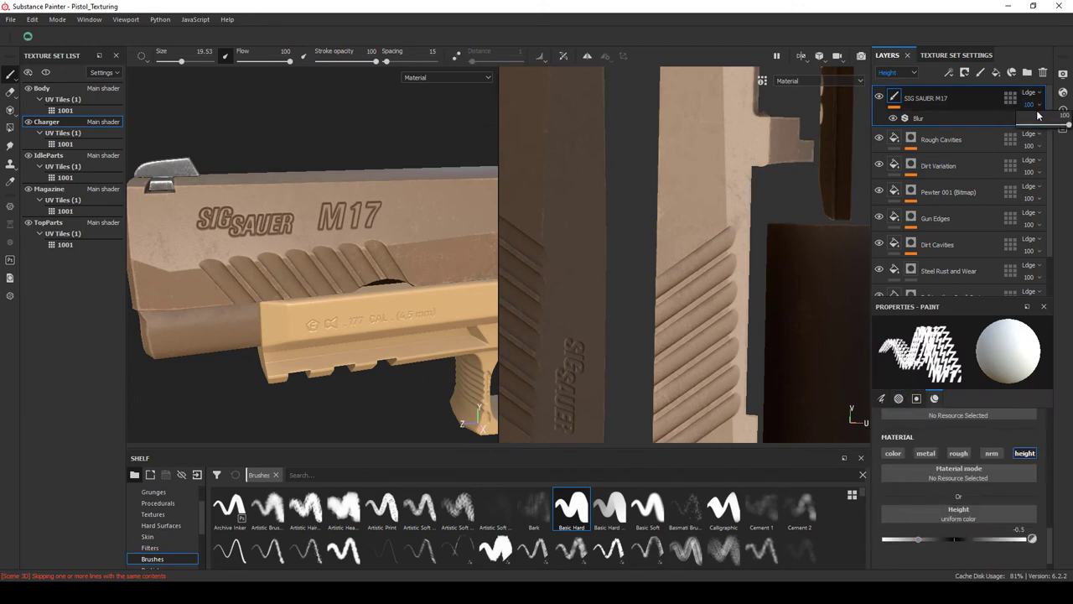
pyautogui.click(1034, 126)
pyautogui.moveTo(394, 319); pyautogui.dragTo(390, 318)
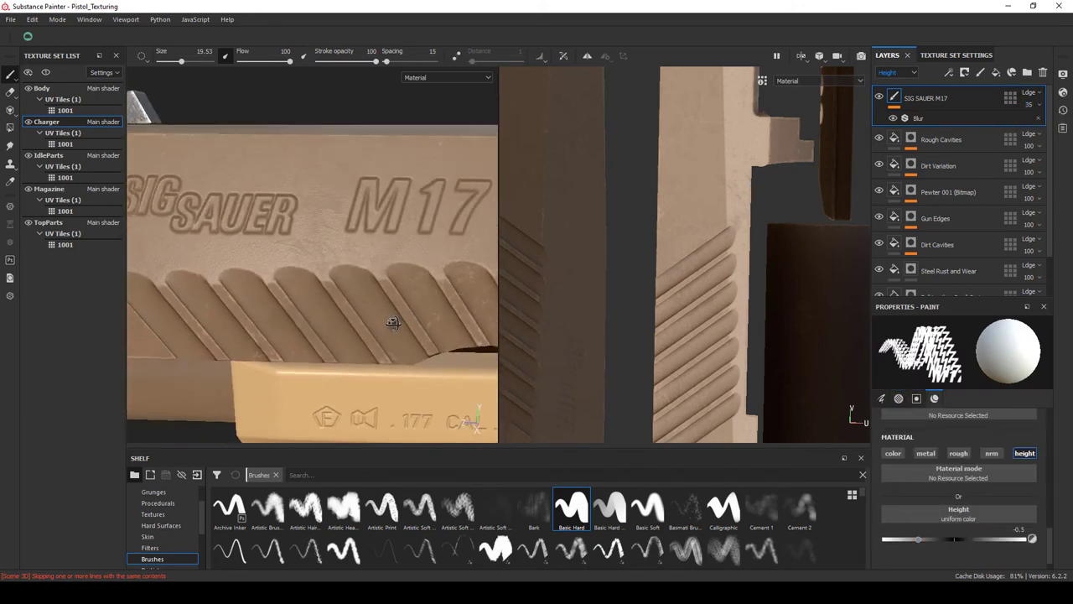
pyautogui.click(918, 118)
# Orbit around the pistol to inspect it from the top and a three-quarter view.
pyautogui.moveTo(268, 243); pyautogui.dragTo(266, 292)
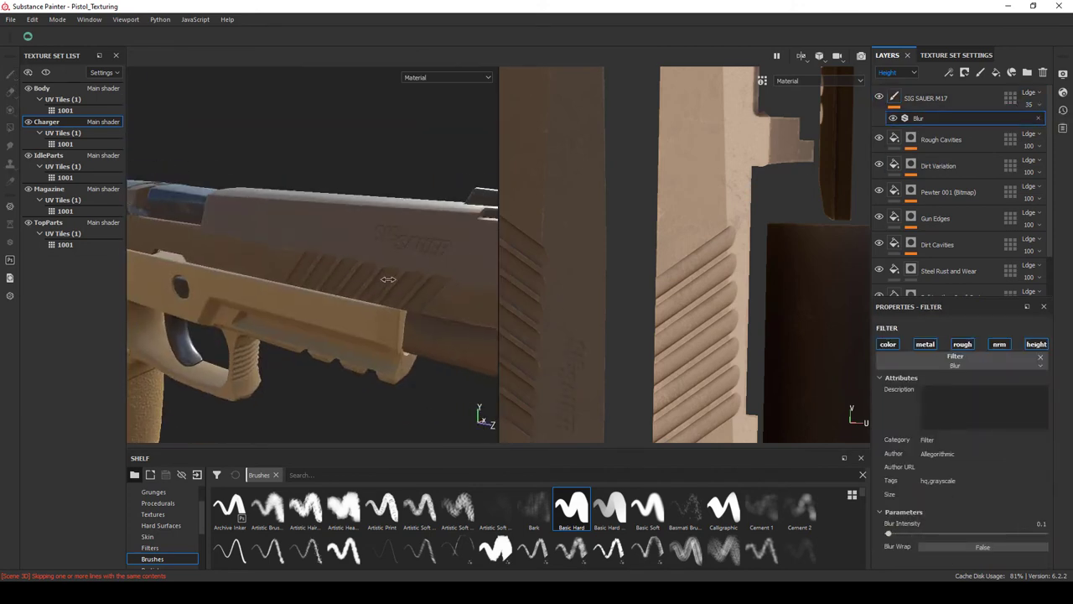
pyautogui.scroll(3)
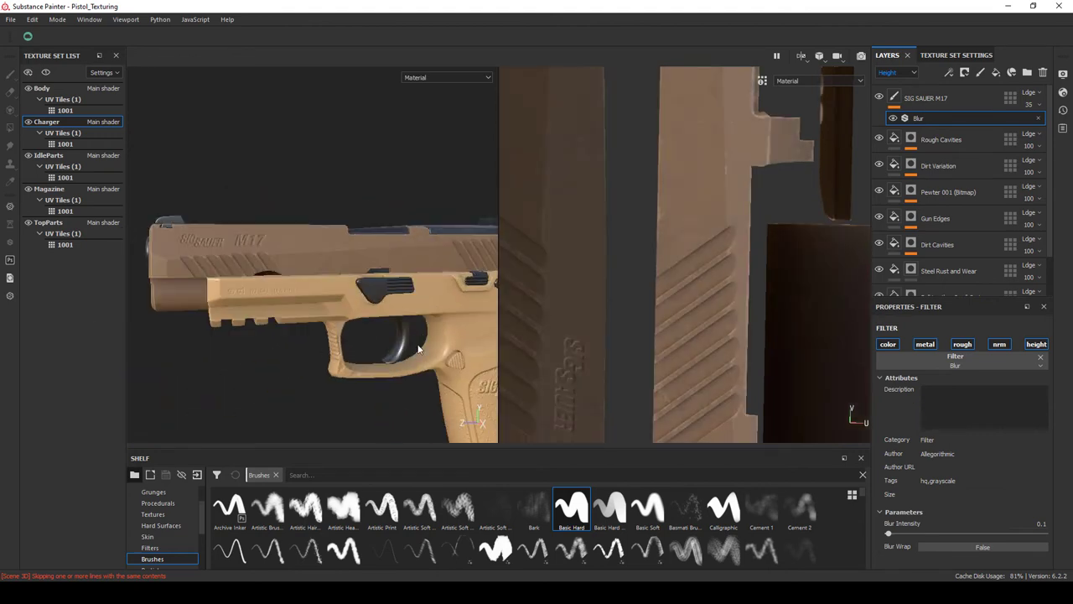
pyautogui.moveTo(418, 348); pyautogui.dragTo(401, 383)
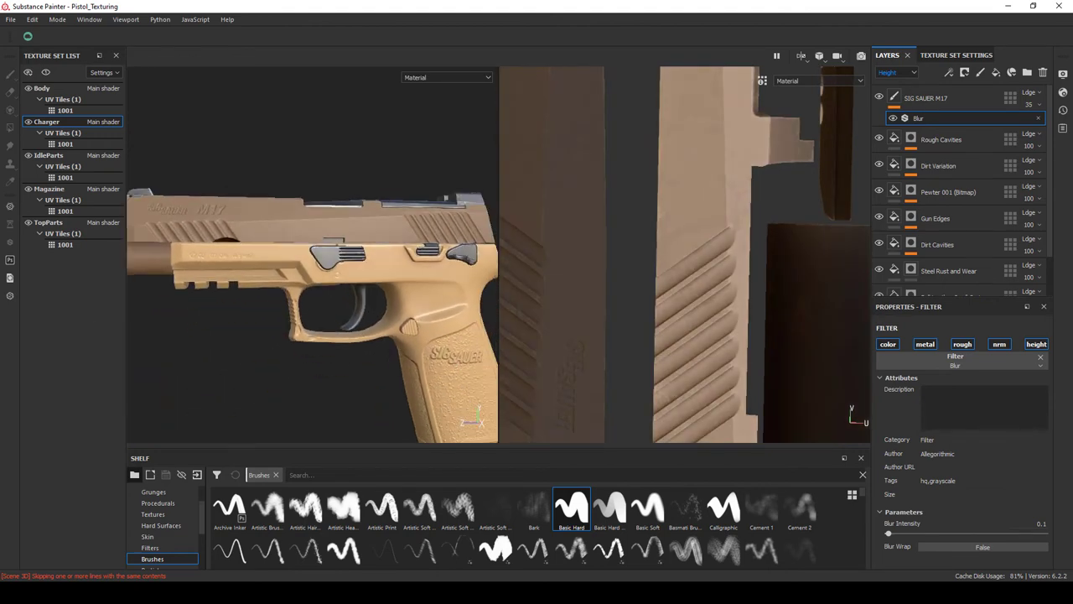
pyautogui.scroll(3)
pyautogui.scroll(3)
pyautogui.scroll(-3)
pyautogui.scroll(3)
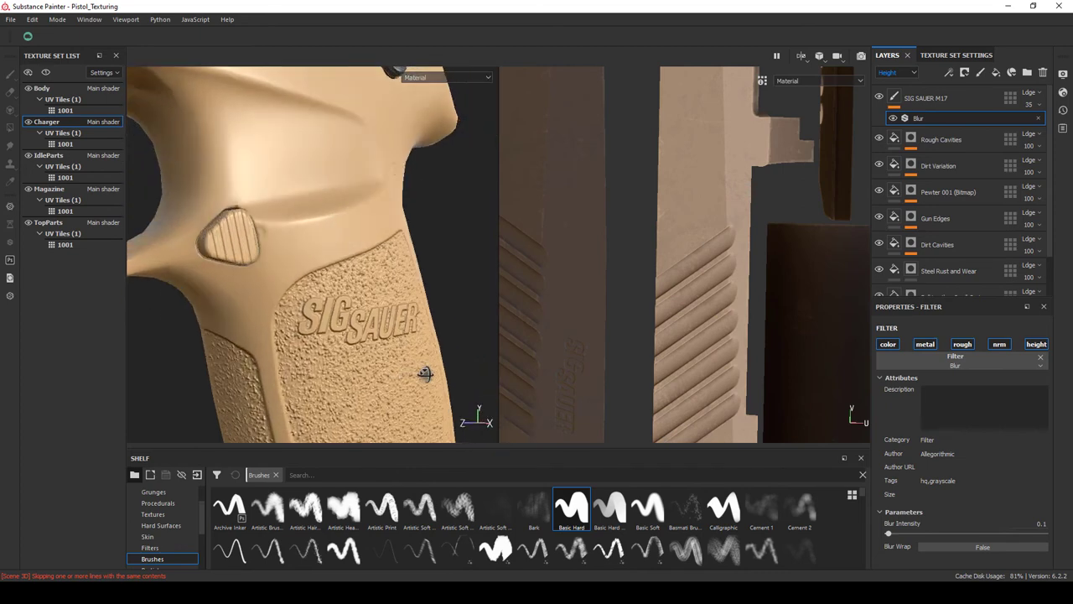
pyautogui.scroll(-3)
pyautogui.moveTo(425, 374); pyautogui.dragTo(348, 353)
pyautogui.press('ctrl')
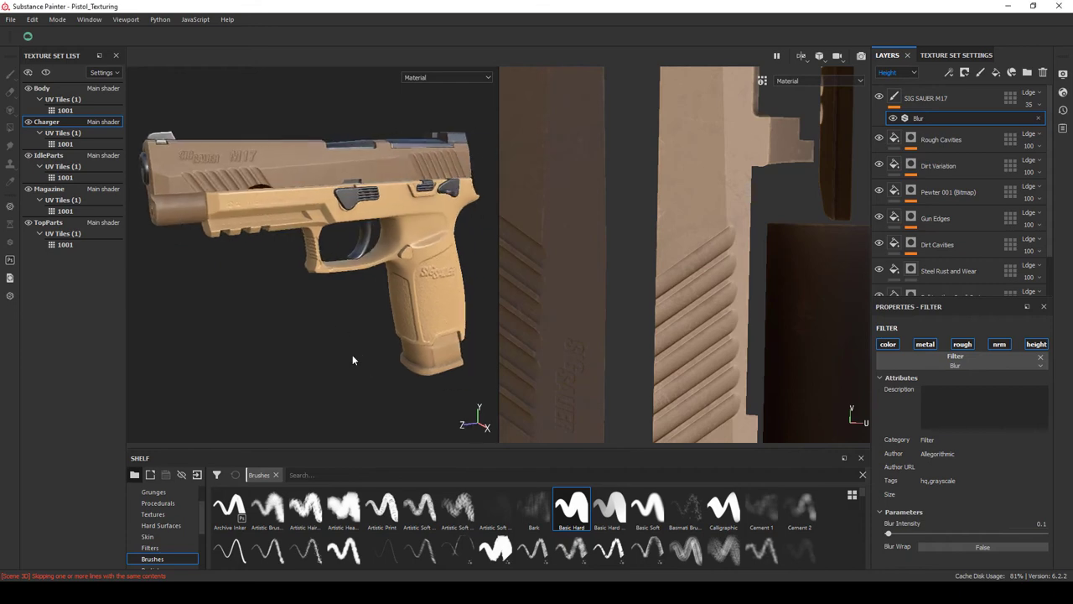
pyautogui.scroll(3)
# Switch from the Body texture set to the Magazine texture set.
pyautogui.click(42, 88)
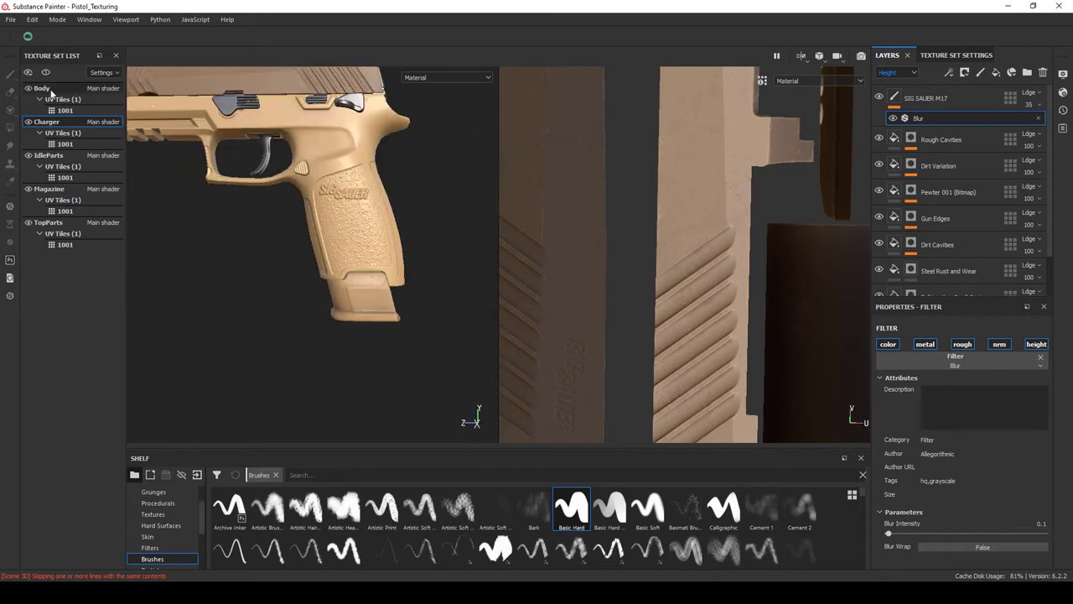
pyautogui.scroll(-3)
pyautogui.click(940, 198)
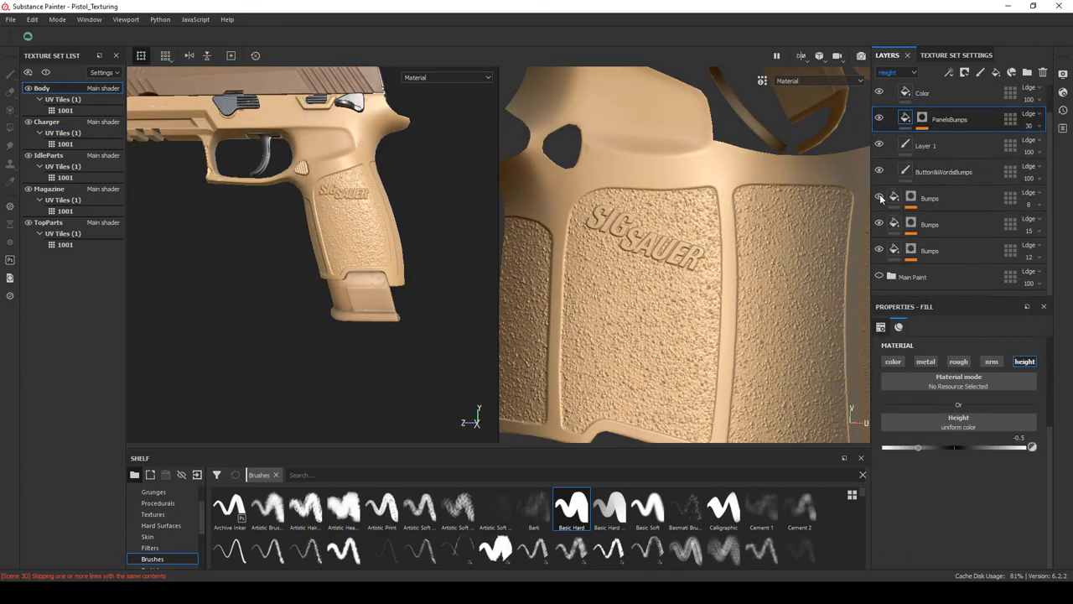
pyautogui.click(957, 240)
pyautogui.click(51, 190)
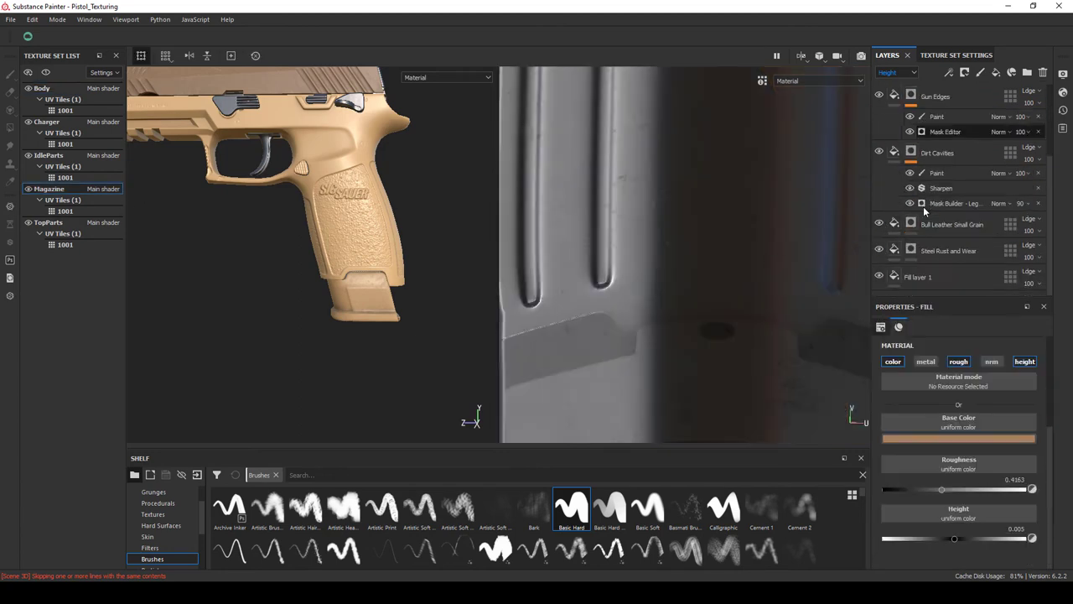
# Add a folder named Textures and move the magazine's material layers into it.
pyautogui.click(1027, 72)
pyautogui.doubleClick(912, 97)
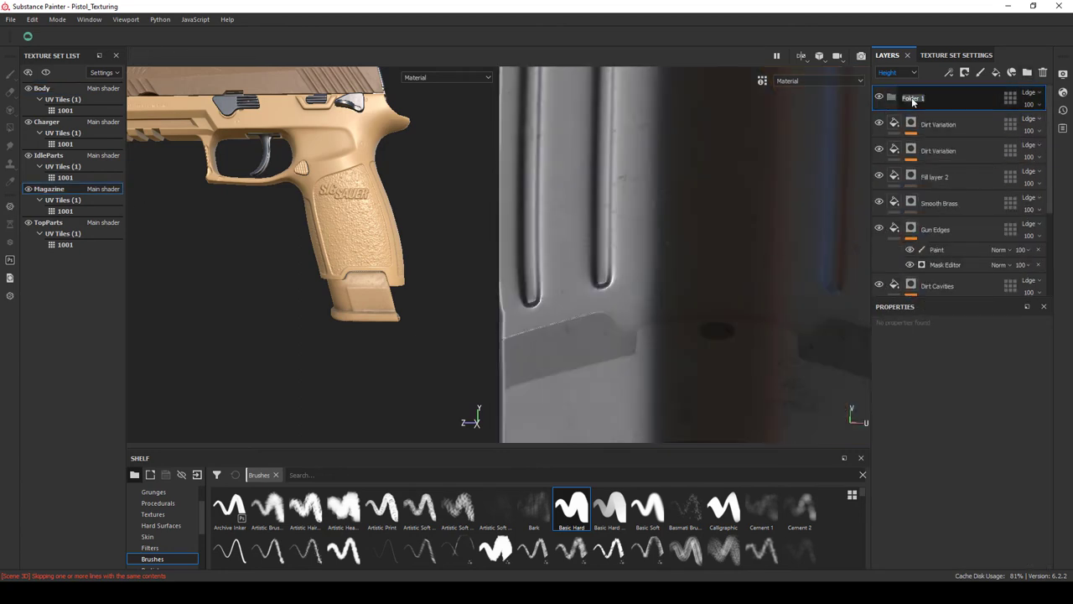
pyautogui.click(924, 120)
pyautogui.hotkey('ctrl', 'a')
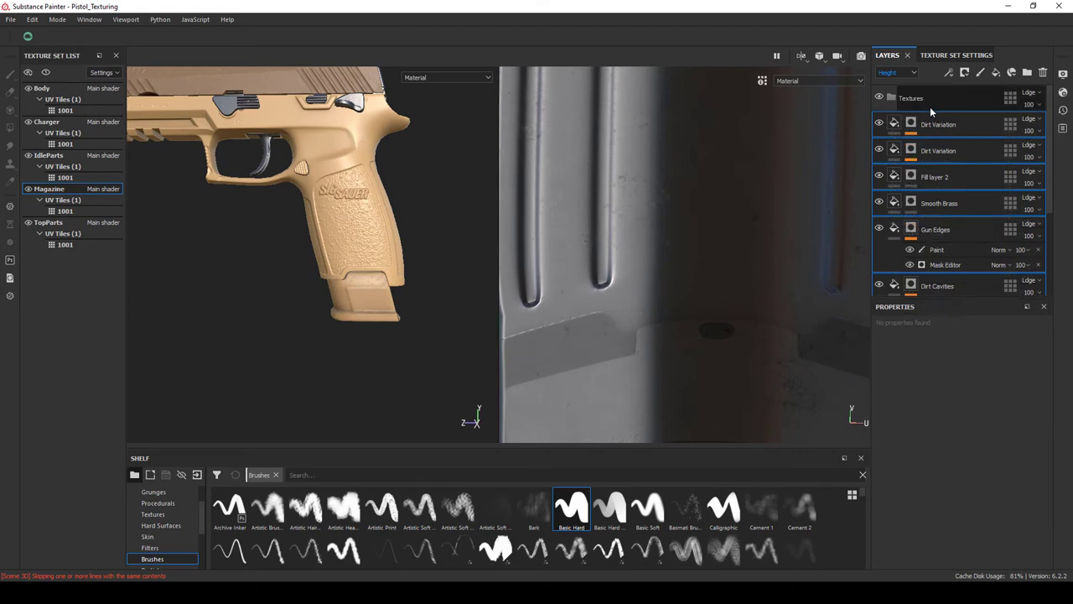
pyautogui.moveTo(930, 106); pyautogui.dragTo(892, 97)
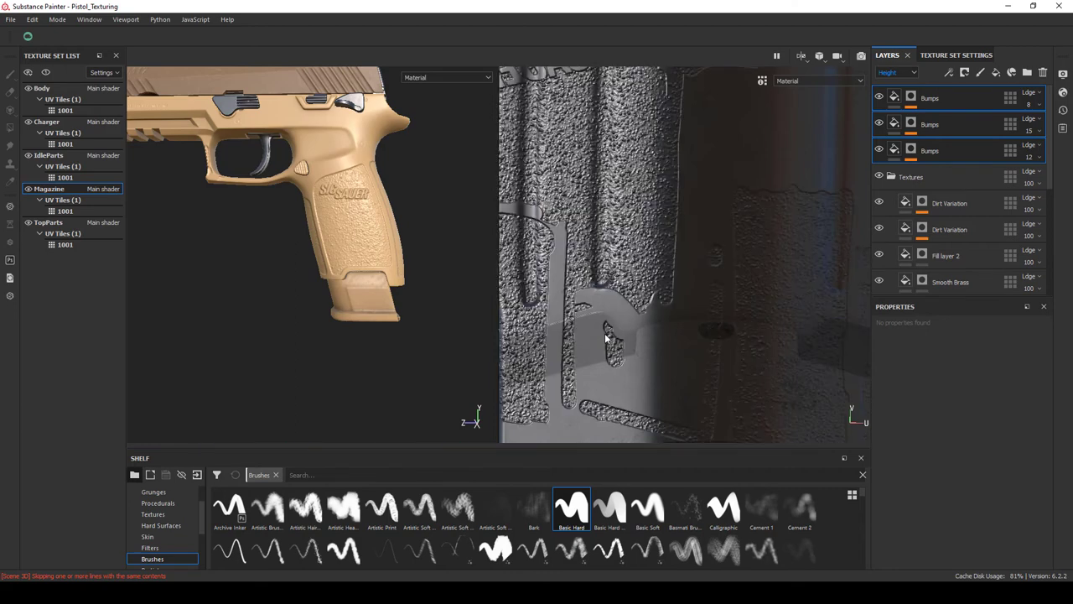
# Solo the magazine in the viewport and expand the third Bumps layer's mask effects.
pyautogui.scroll(-3)
pyautogui.scroll(-3)
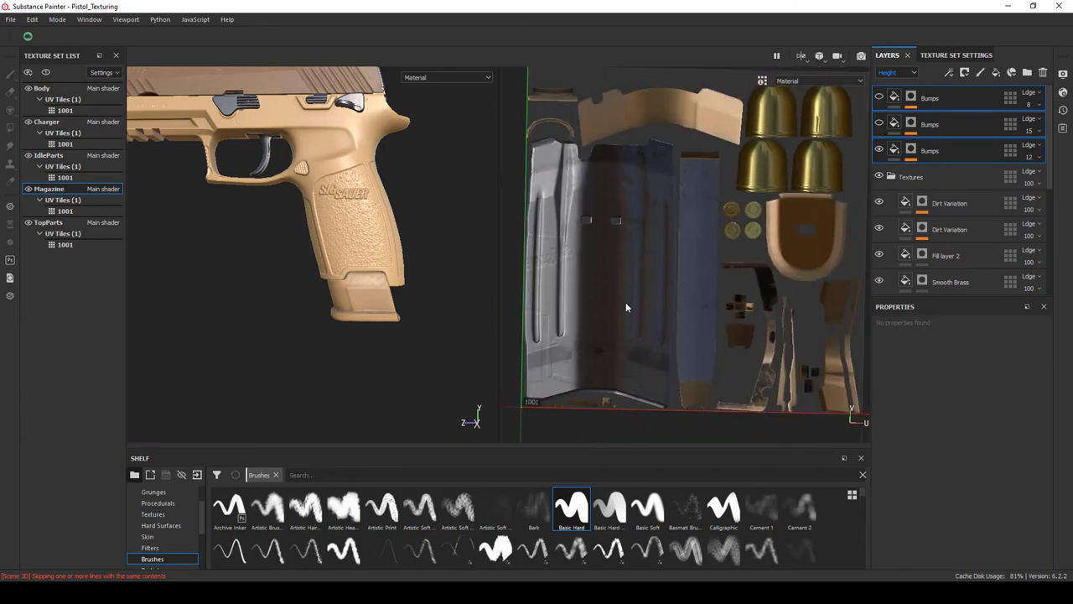
pyautogui.click(45, 72)
pyautogui.scroll(3)
pyautogui.scroll(3)
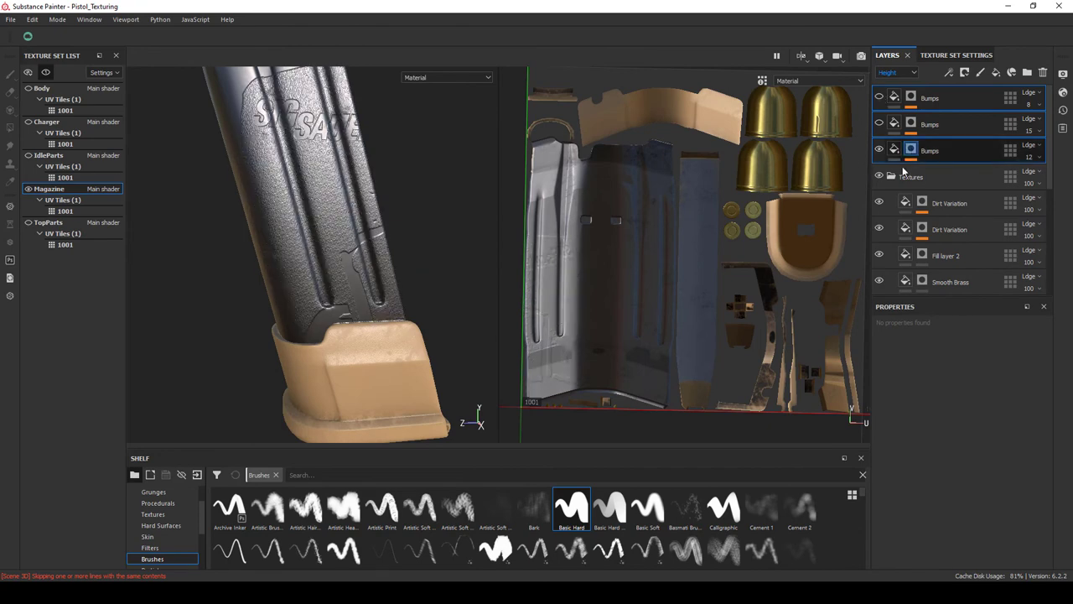
pyautogui.click(911, 149)
# Delete the Paint, mirror, Logo and Contrast Luminosity effects from the third Bumps layer's mask.
pyautogui.scroll(3)
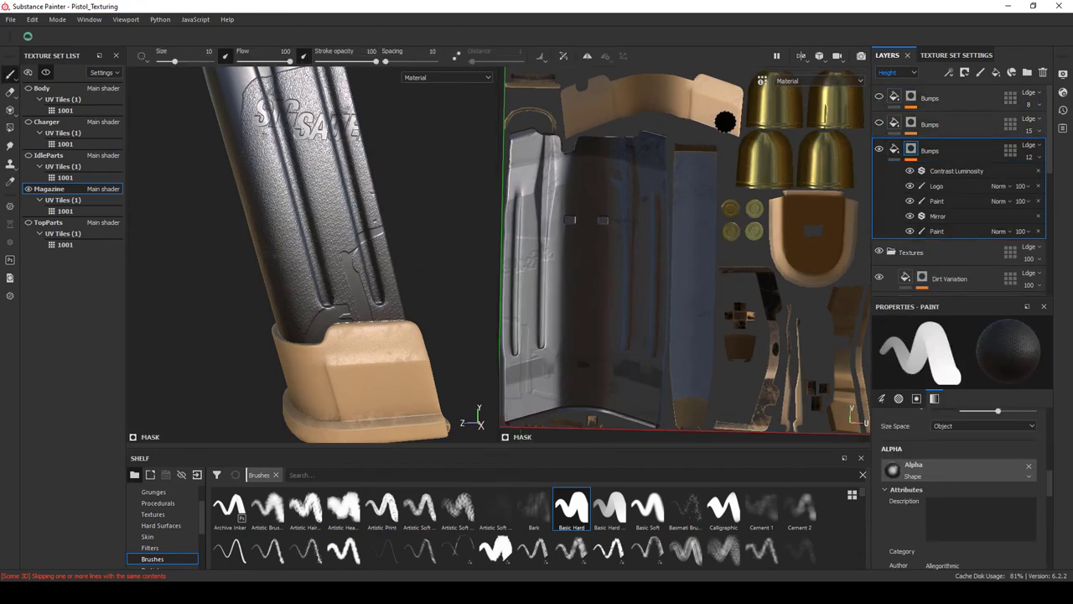
pyautogui.scroll(3)
pyautogui.scroll(3)
pyautogui.click(922, 232)
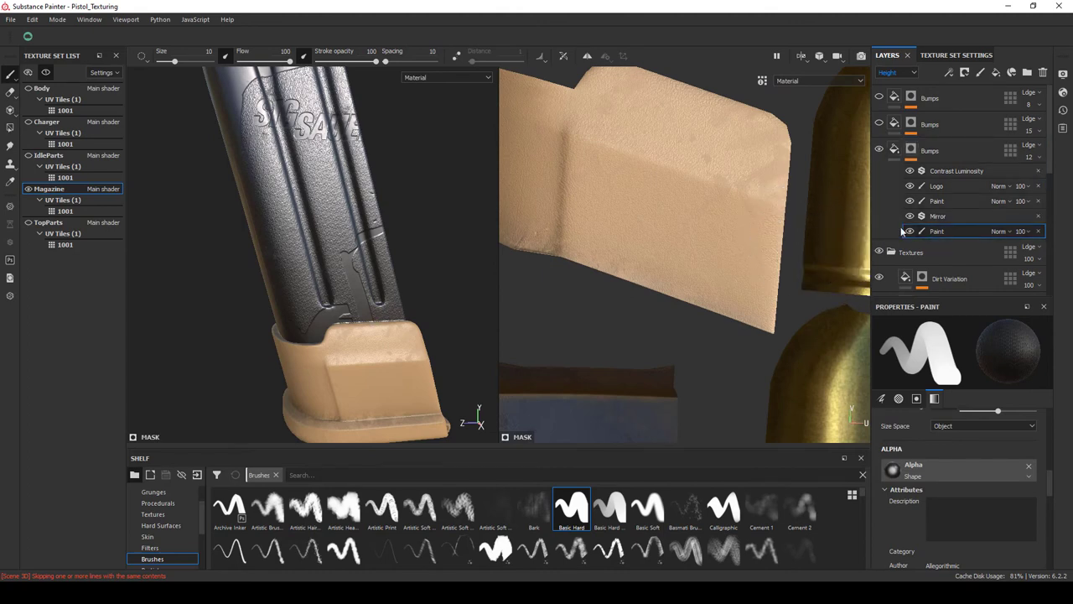
pyautogui.click(1038, 230)
pyautogui.click(1038, 215)
pyautogui.click(1038, 200)
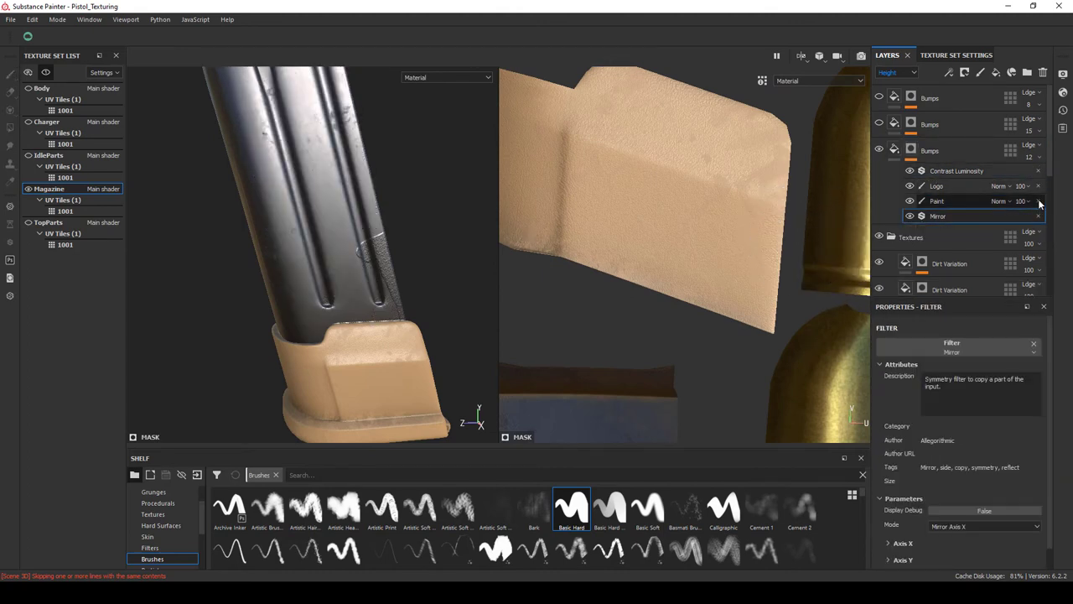
pyautogui.click(1038, 185)
pyautogui.click(1039, 172)
# Replace the third Bumps layer's mask with a fresh black mask and use polygon fill mode.
pyautogui.rightClick(912, 156)
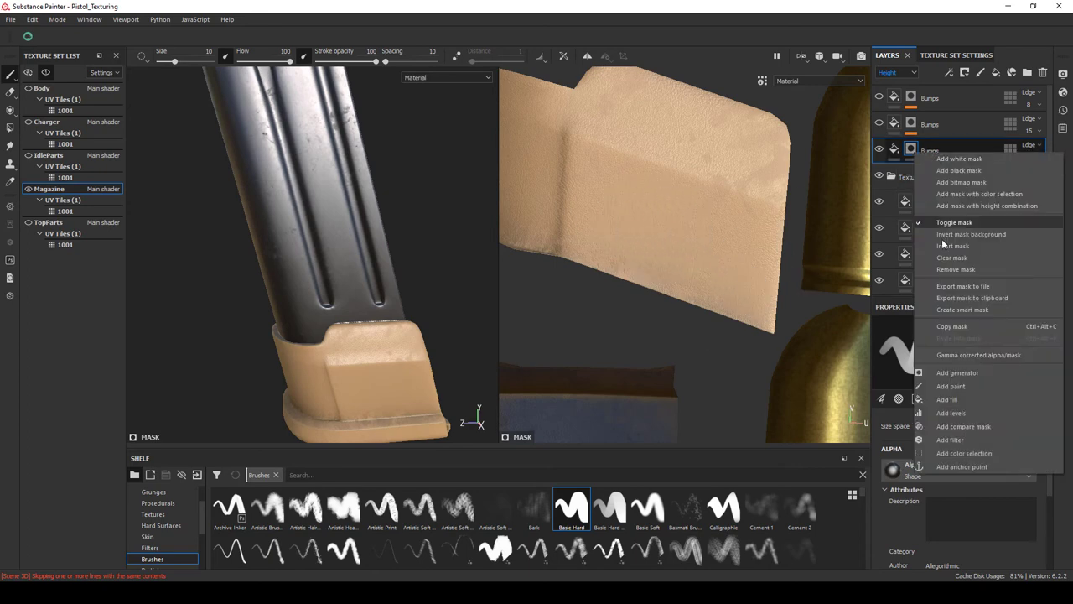
pyautogui.click(941, 238)
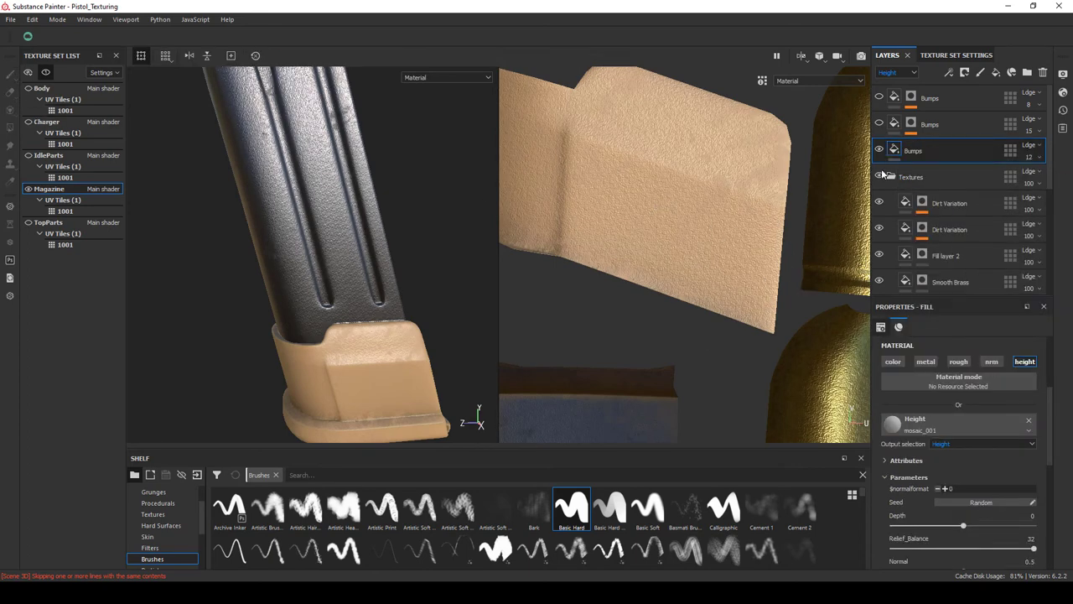
pyautogui.rightClick(904, 153)
pyautogui.click(947, 101)
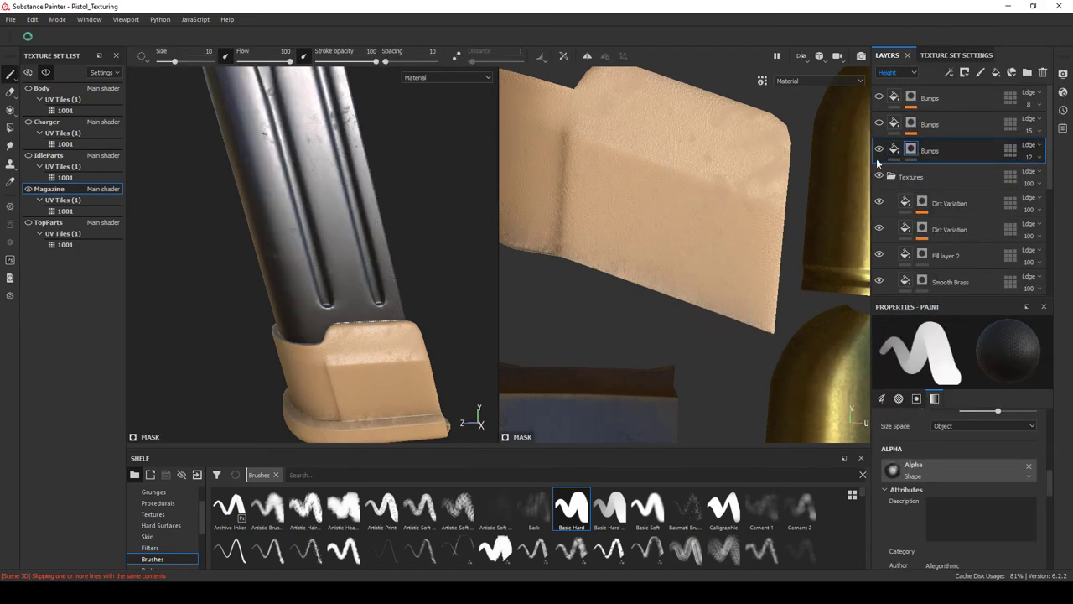
pyautogui.click(894, 150)
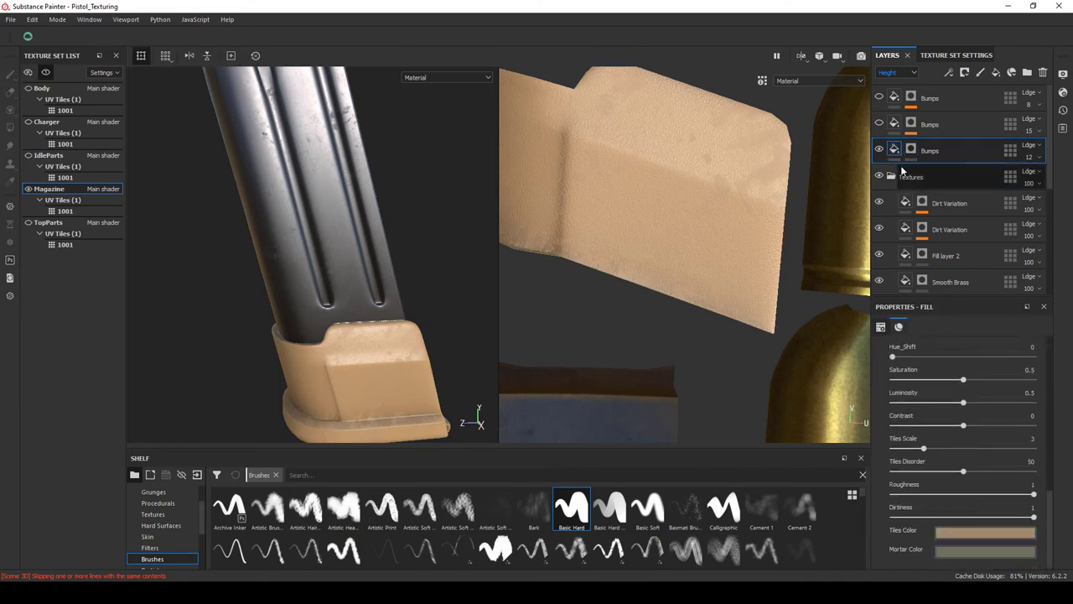
pyautogui.click(911, 151)
pyautogui.press('4')
pyautogui.scroll(3)
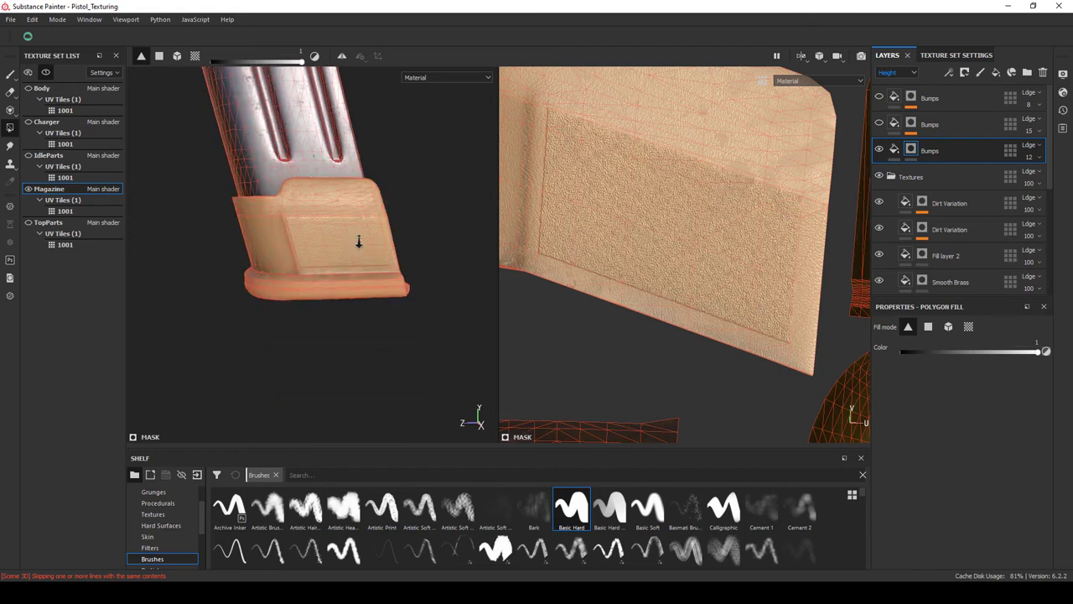
pyautogui.moveTo(355, 240); pyautogui.dragTo(424, 321)
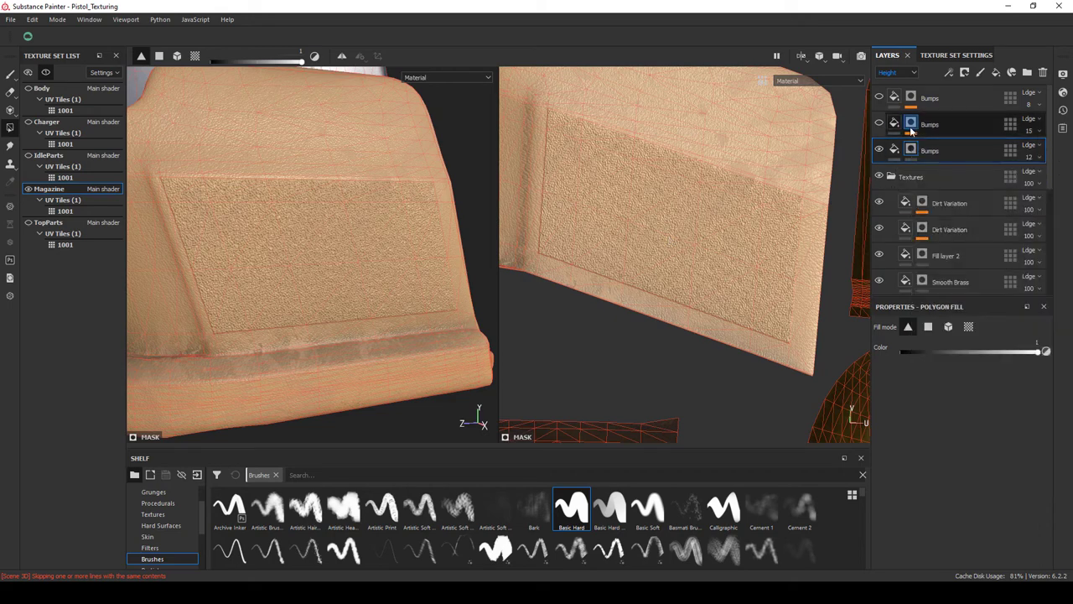
# Toggle the second and top Bumps layers' masks off and on to compare the base plate.
pyautogui.click(912, 125)
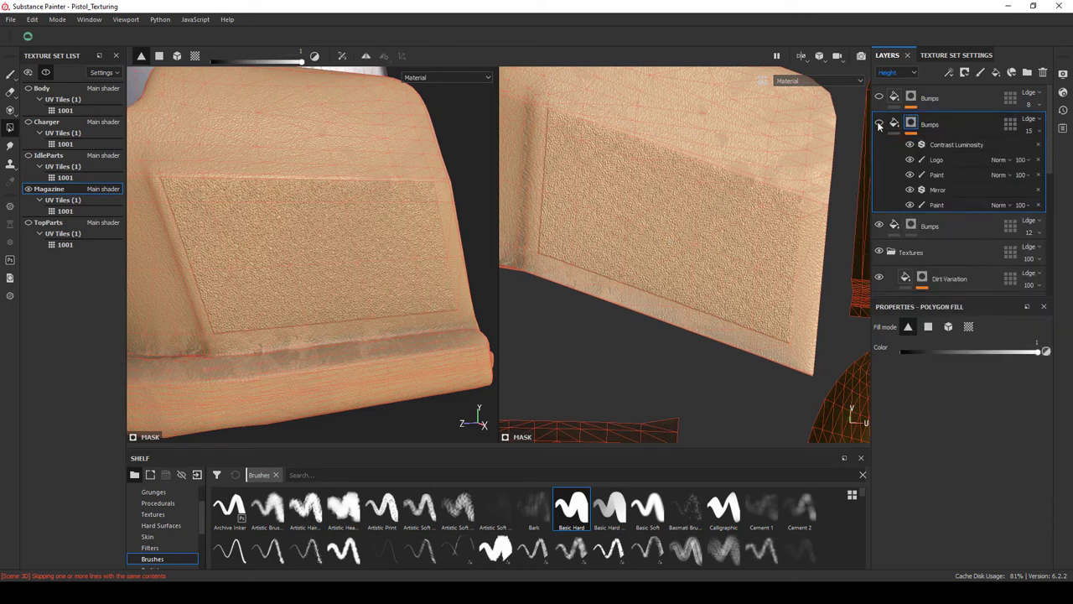
pyautogui.rightClick(912, 122)
pyautogui.click(950, 190)
pyautogui.rightClick(912, 123)
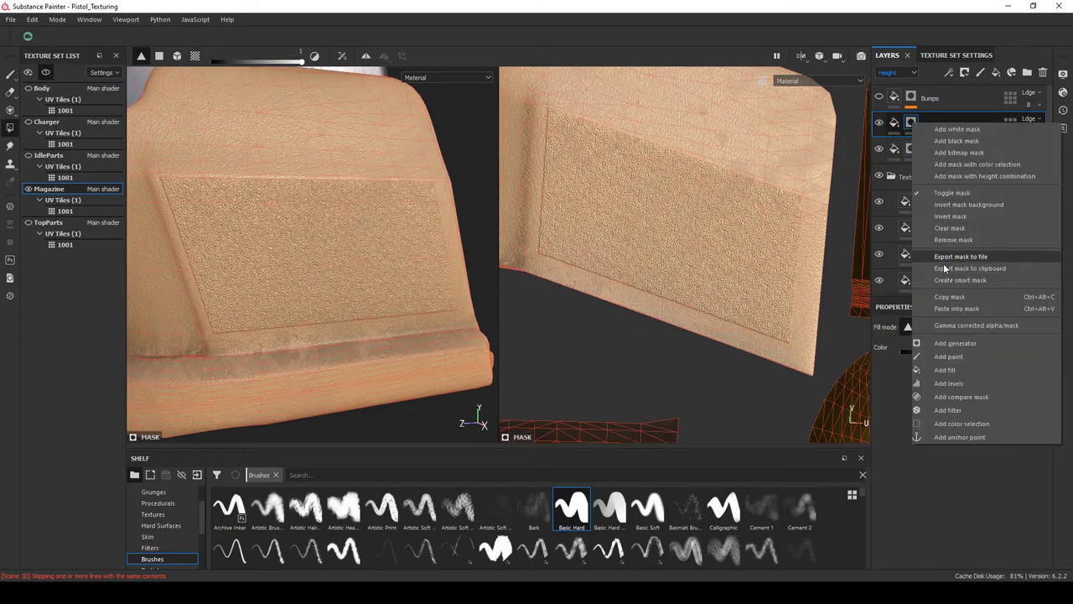
pyautogui.click(950, 190)
pyautogui.rightClick(911, 98)
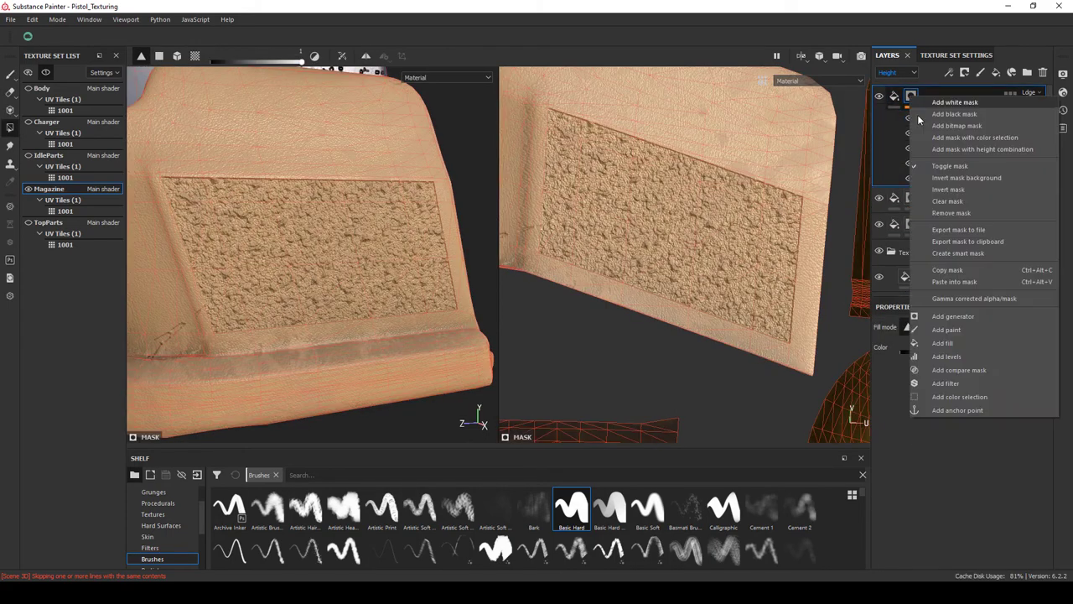
pyautogui.click(950, 164)
pyautogui.moveTo(377, 251); pyautogui.dragTo(565, 271)
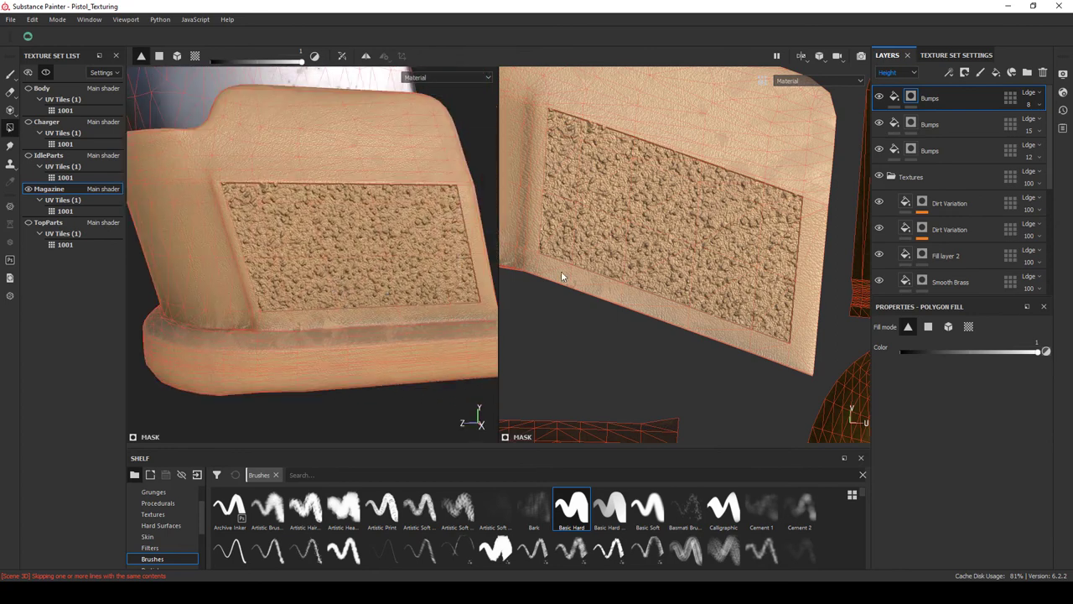
# Select the paint brush and search the brush alphas for 'alpha sig'.
pyautogui.click(10, 74)
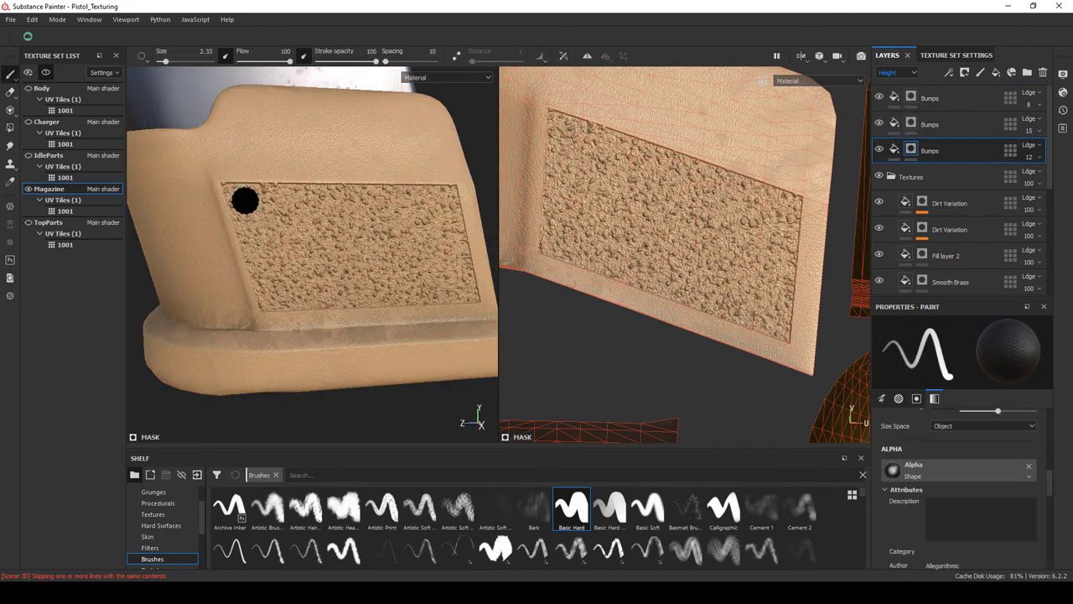
pyautogui.click(1009, 476)
pyautogui.scroll(-3)
pyautogui.scroll(-3)
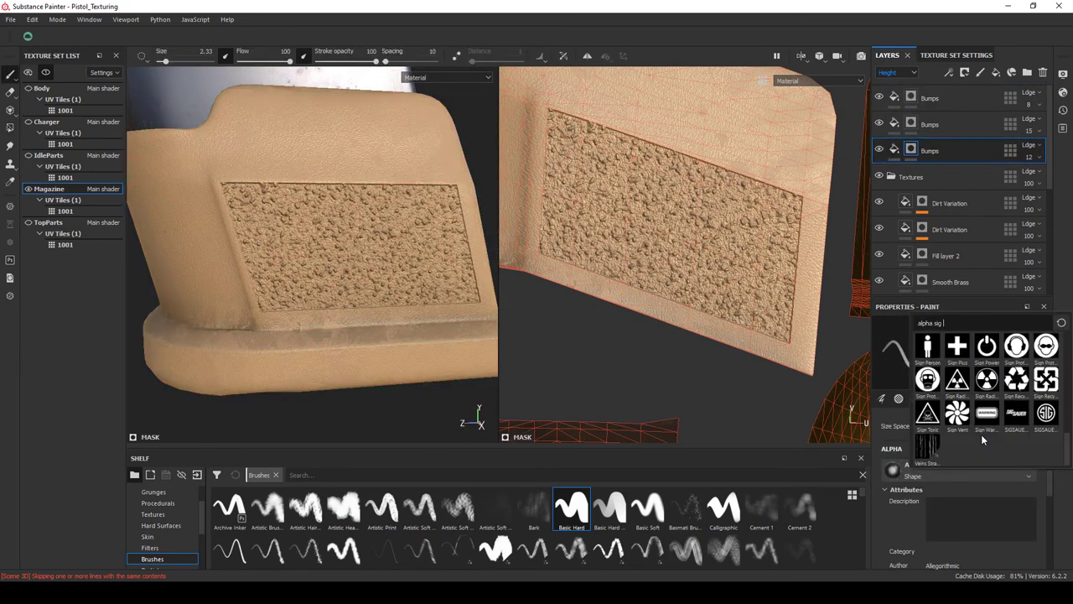
pyautogui.write('alpha sig')
pyautogui.click(394, 253)
# Orbit around the magazine base and edge to inspect the stippled panel.
pyautogui.moveTo(213, 169); pyautogui.dragTo(244, 172)
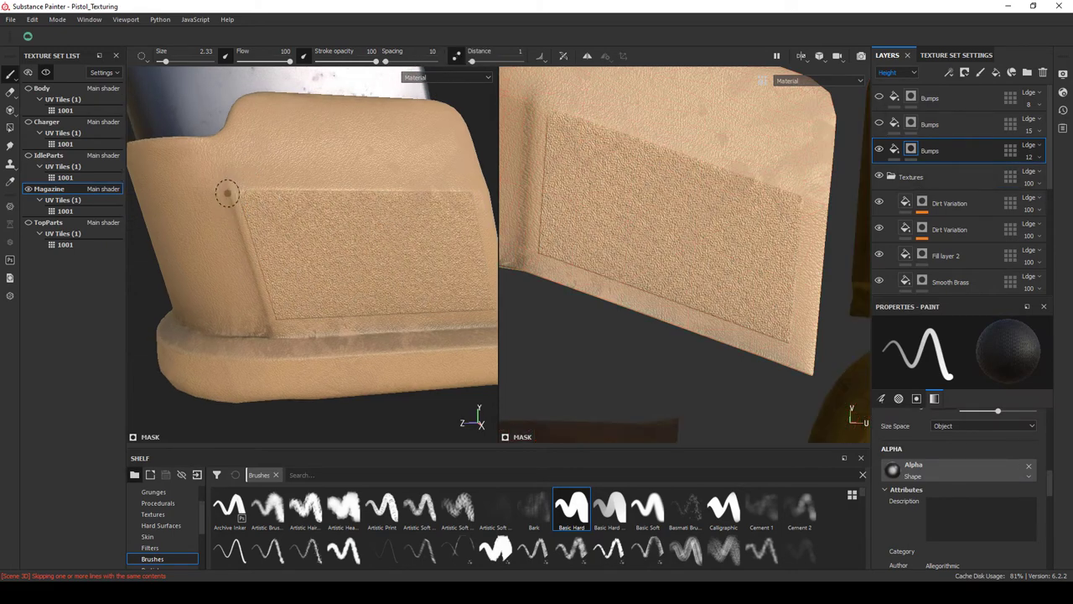
pyautogui.moveTo(355, 358); pyautogui.dragTo(383, 175)
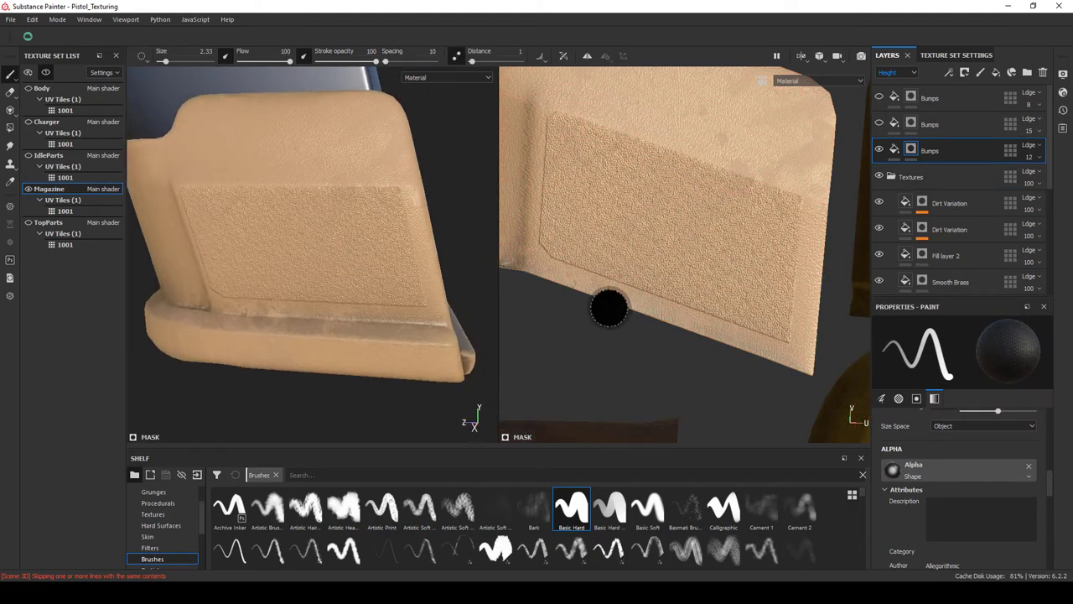
pyautogui.scroll(3)
pyautogui.moveTo(750, 304); pyautogui.dragTo(727, 359)
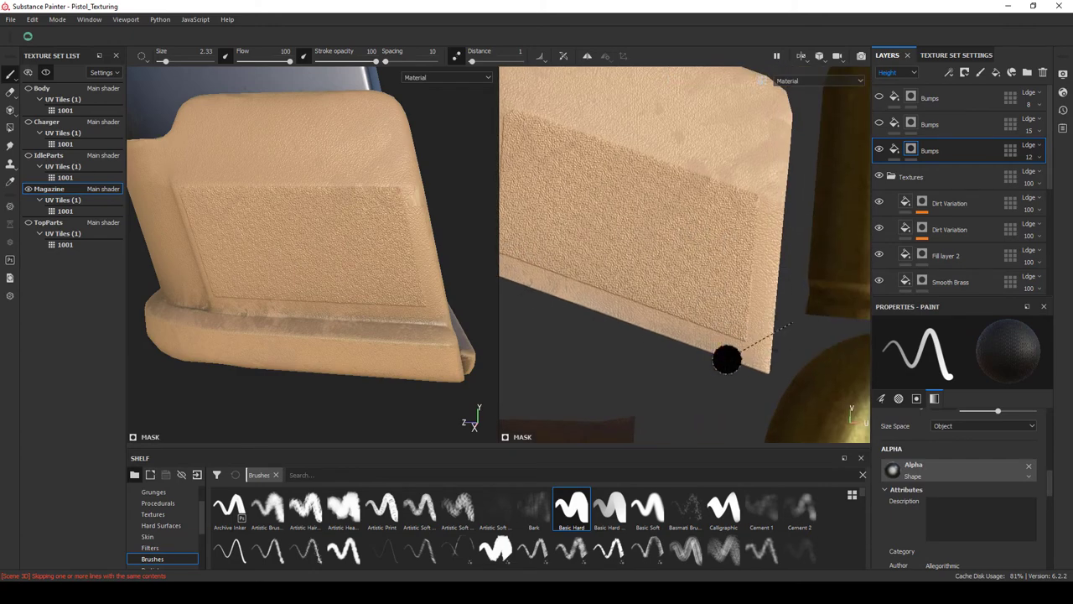
pyautogui.moveTo(360, 252); pyautogui.dragTo(345, 299)
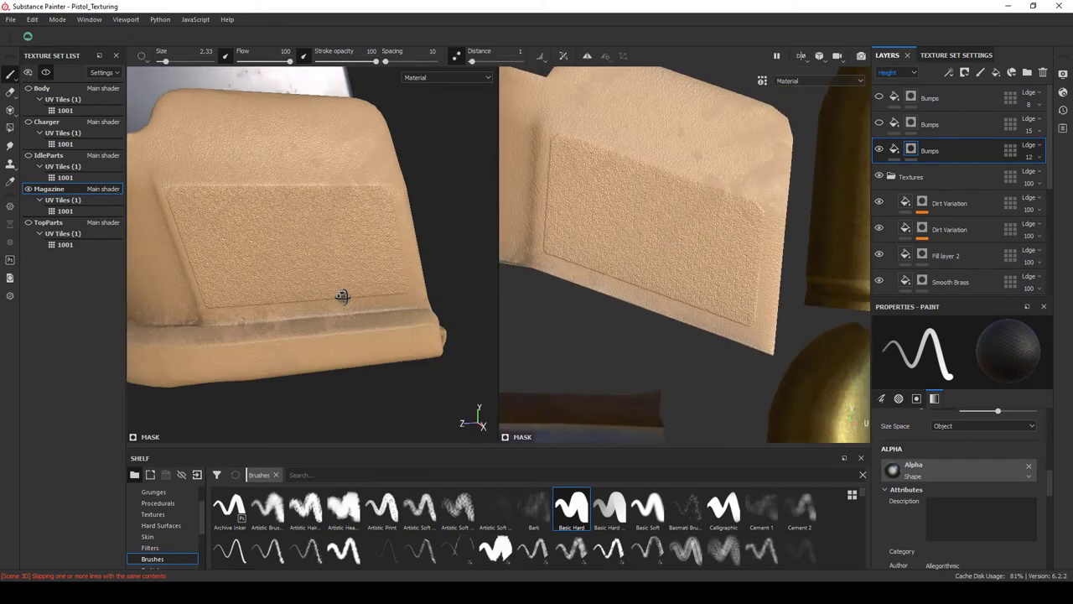
pyautogui.scroll(3)
pyautogui.moveTo(160, 176); pyautogui.dragTo(212, 240)
pyautogui.moveTo(246, 282); pyautogui.dragTo(326, 226)
pyautogui.moveTo(284, 277); pyautogui.dragTo(307, 116)
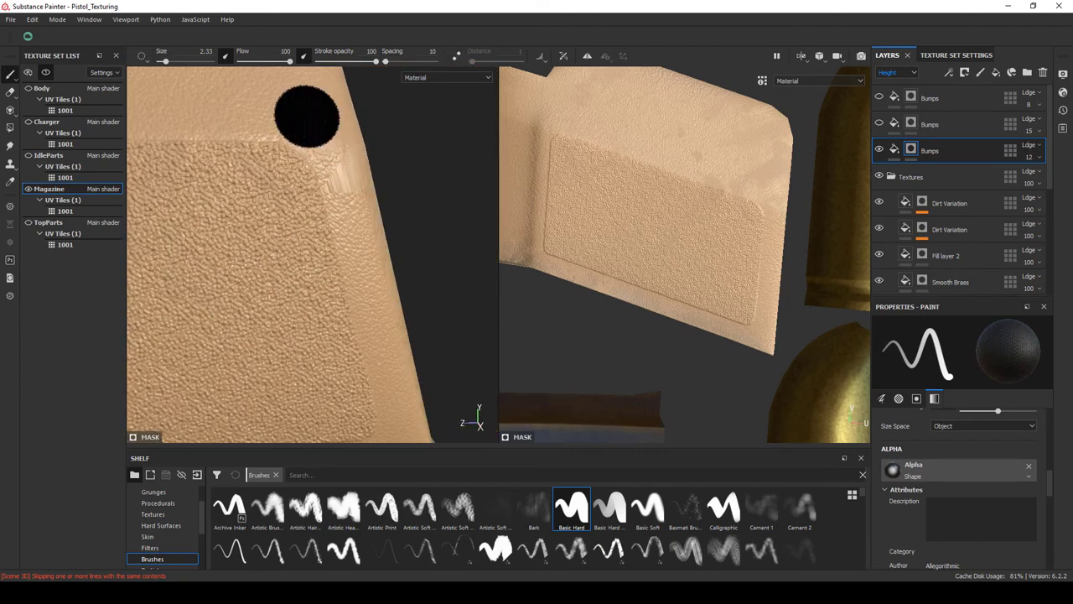
# Add a fill layer above the top Bumps layer and paste the stored mask into it.
pyautogui.click(931, 98)
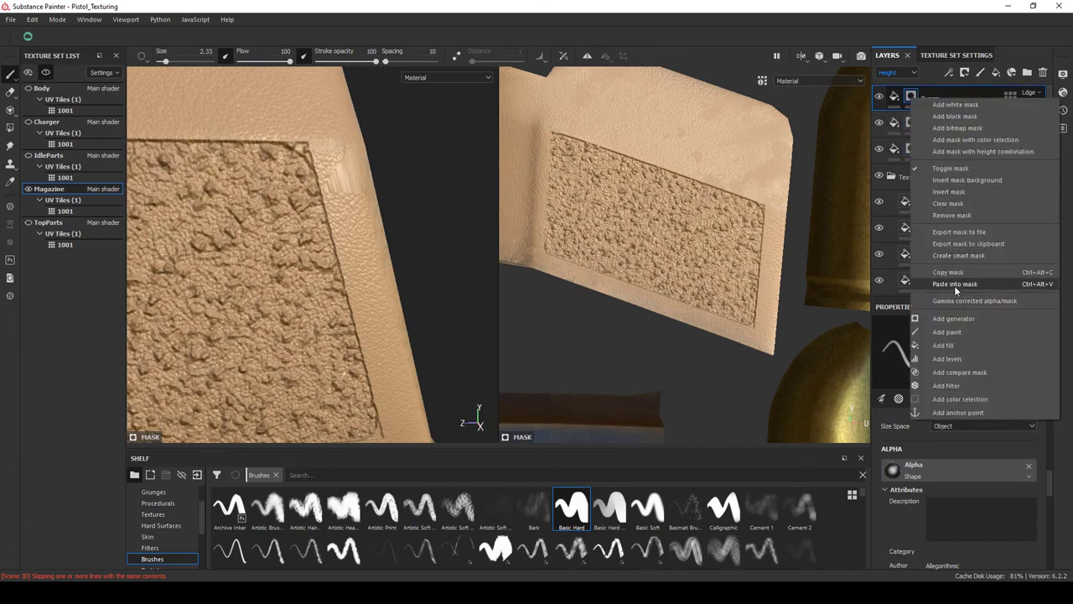
pyautogui.moveTo(336, 252); pyautogui.dragTo(355, 243)
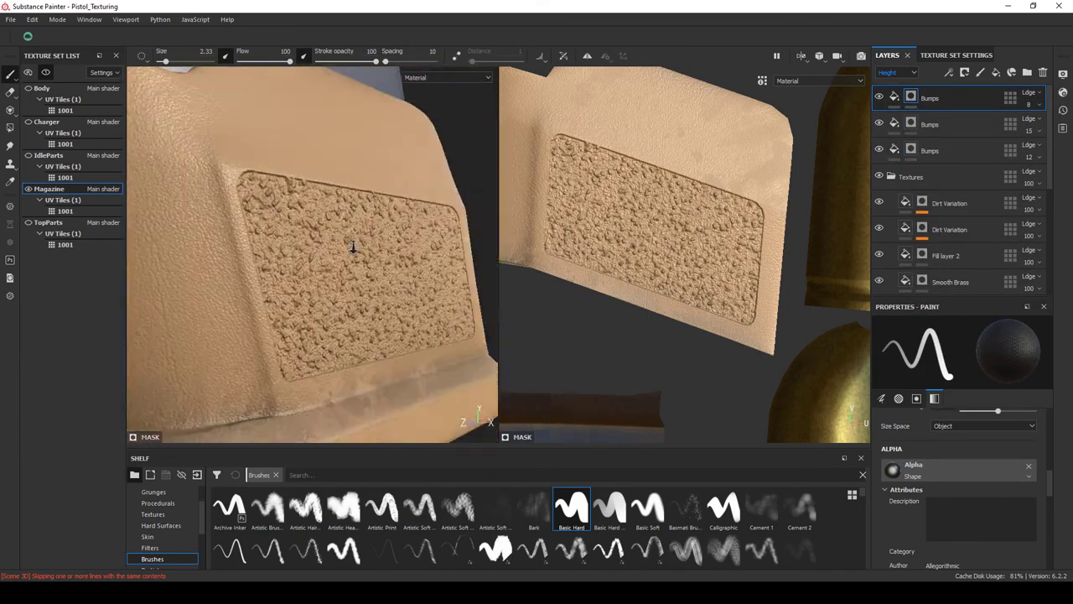
pyautogui.click(996, 73)
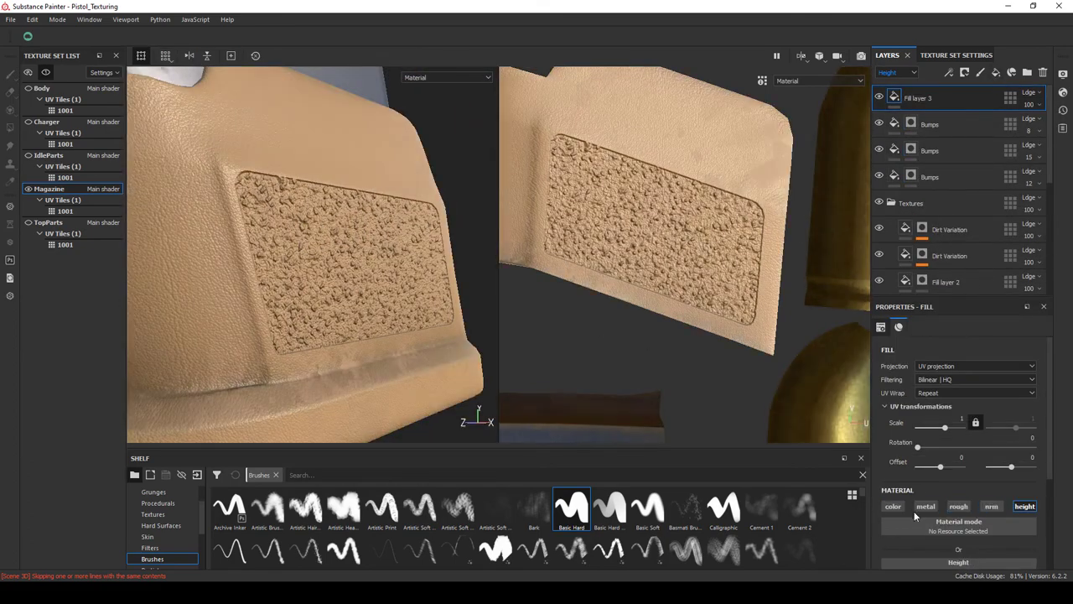
pyautogui.scroll(-3)
pyautogui.rightClick(914, 107)
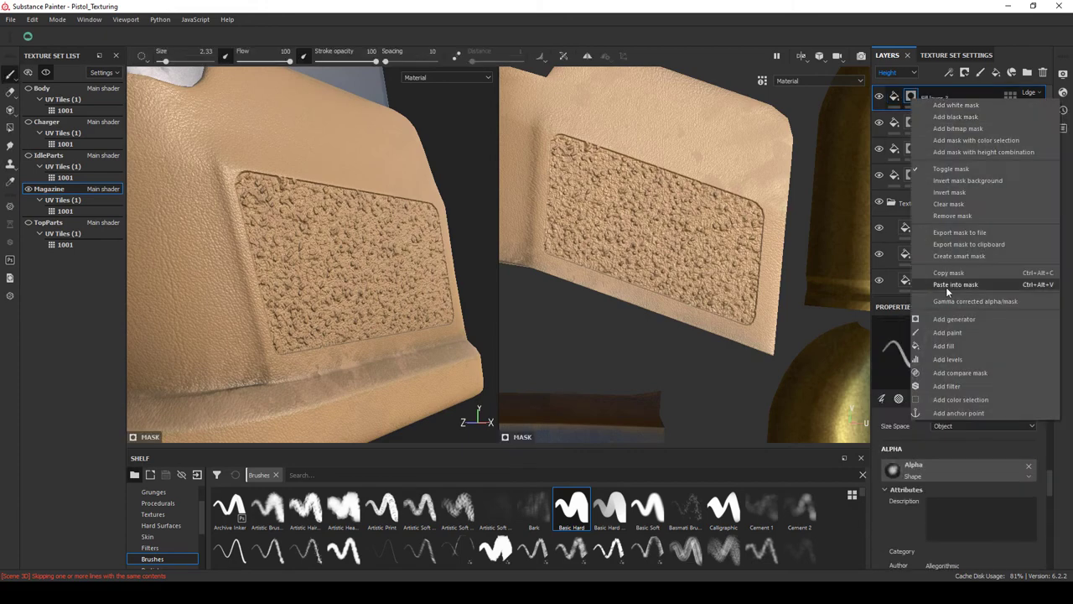
pyautogui.click(945, 287)
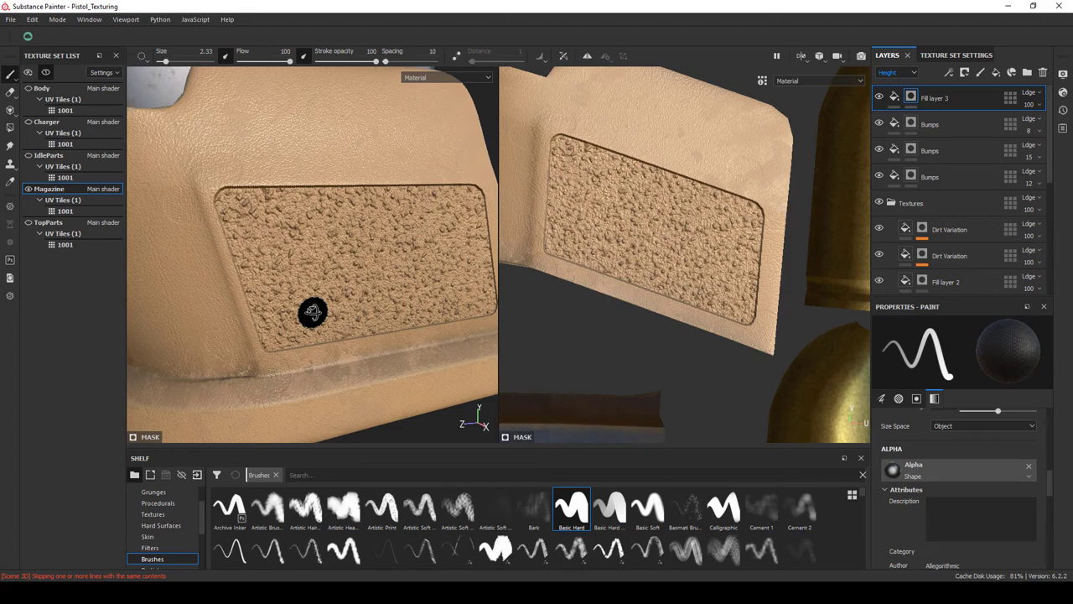
pyautogui.moveTo(312, 312); pyautogui.dragTo(359, 221)
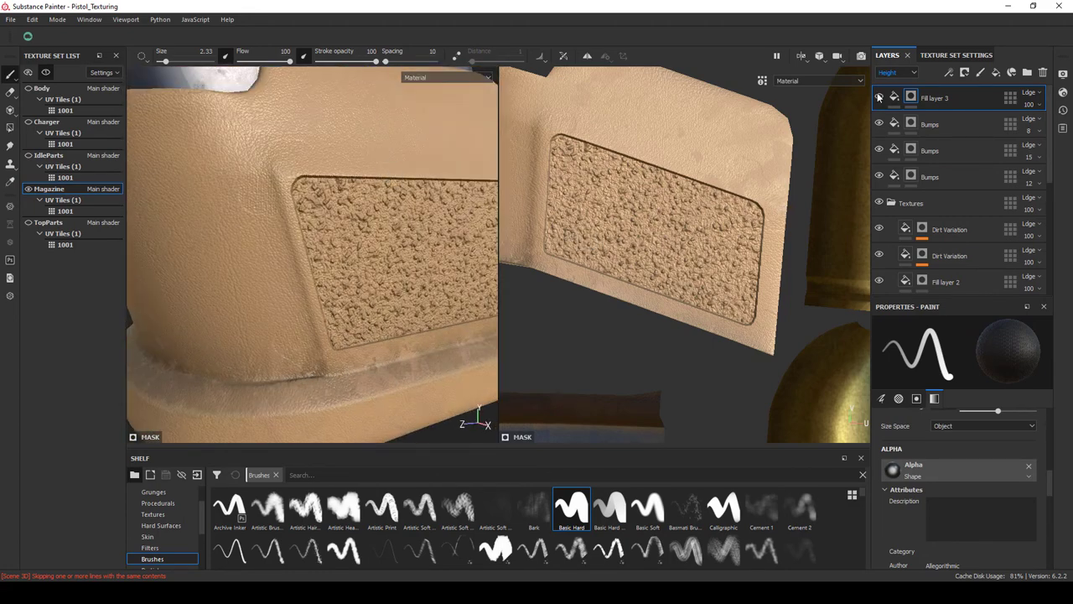
# Add a Levels adjustment and a Blur filter at 0.2 to the fill layer's mask.
pyautogui.rightClick(924, 106)
pyautogui.click(956, 137)
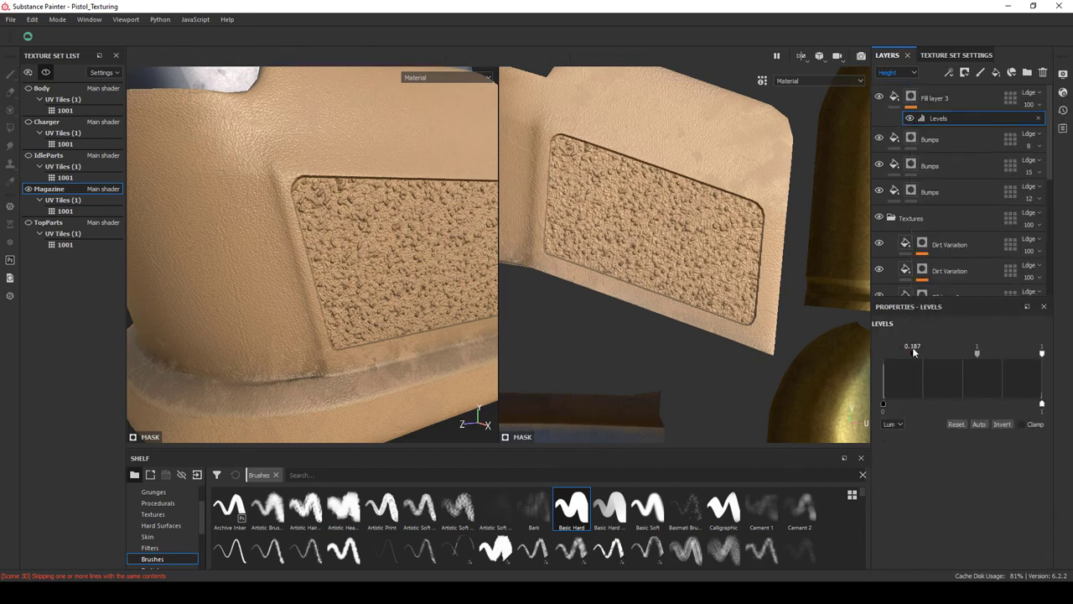
pyautogui.rightClick(929, 118)
pyautogui.click(948, 218)
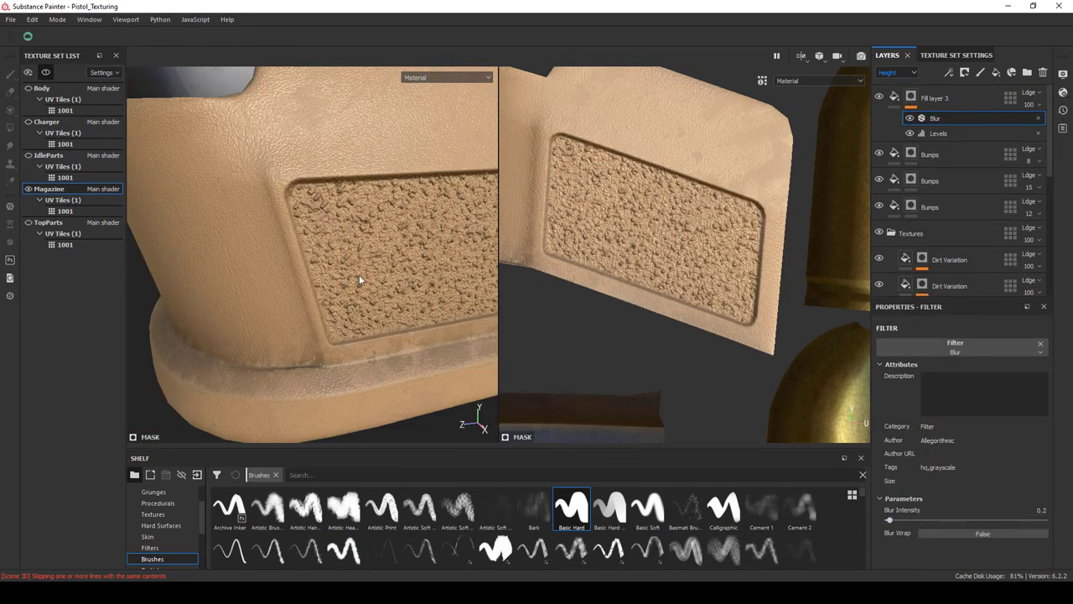
pyautogui.moveTo(355, 280); pyautogui.dragTo(400, 299)
# Set the fill layer's height to -0.5 and check the magazine and grip.
pyautogui.click(973, 99)
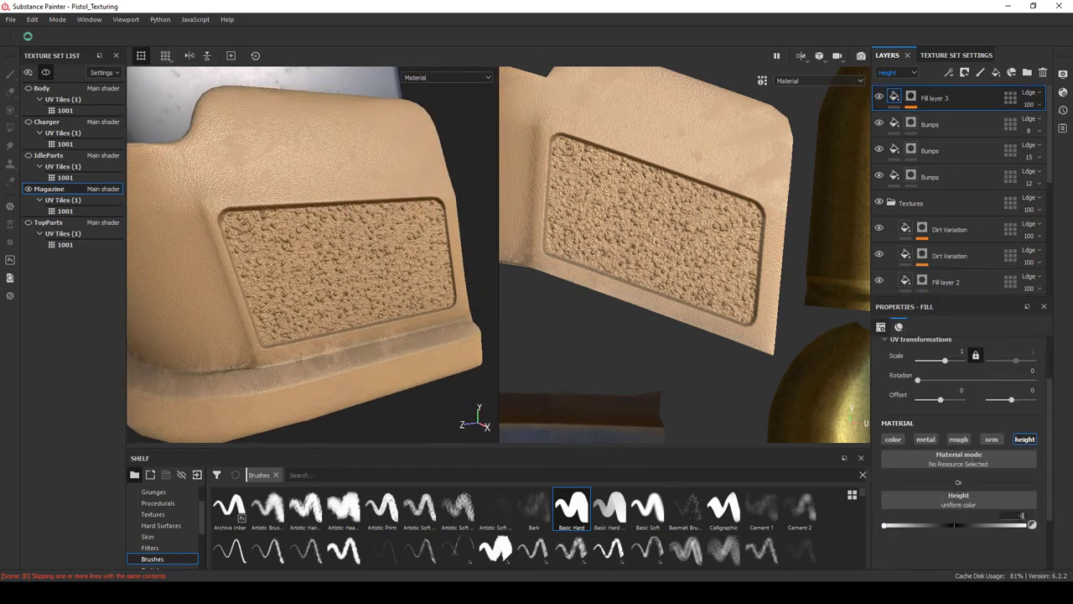
pyautogui.moveTo(1021, 516); pyautogui.dragTo(918, 525)
pyautogui.moveTo(288, 245); pyautogui.dragTo(361, 344)
pyautogui.scroll(3)
pyautogui.moveTo(398, 377); pyautogui.dragTo(335, 325)
pyautogui.scroll(-3)
pyautogui.scroll(-3)
# Add a new paint layer and load the SIGSAUER_Alpha2 alpha onto the brush.
pyautogui.scroll(3)
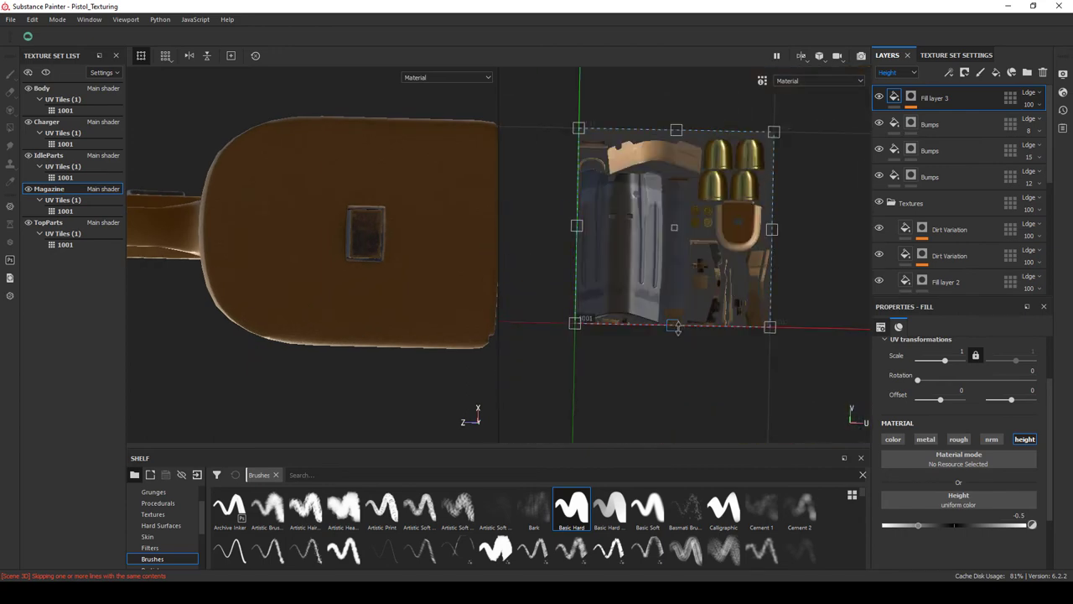
pyautogui.scroll(3)
pyautogui.scroll(3)
pyautogui.scroll(3)
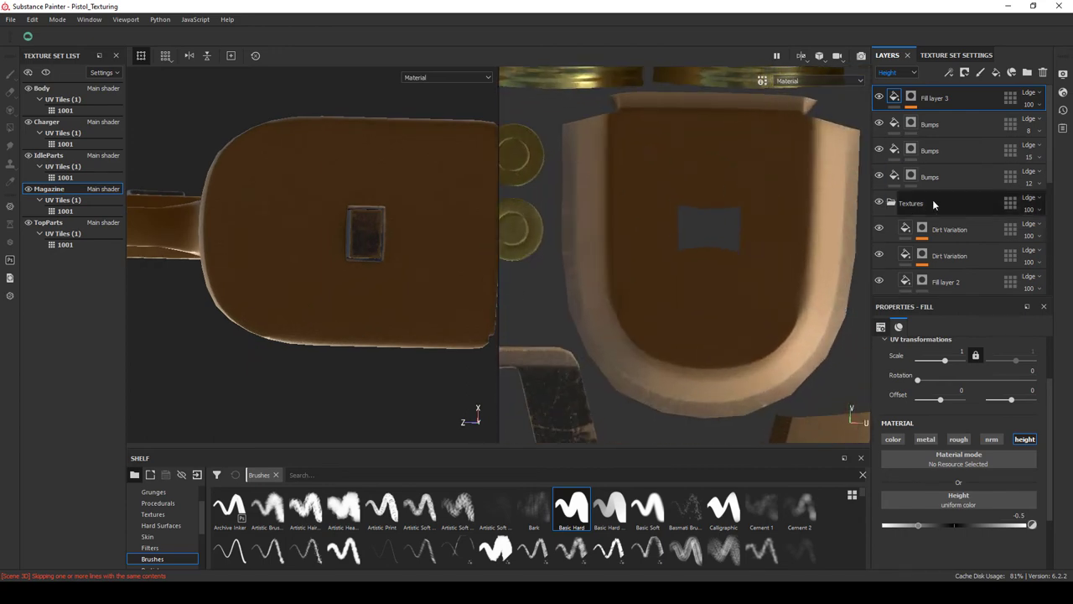
pyautogui.click(980, 72)
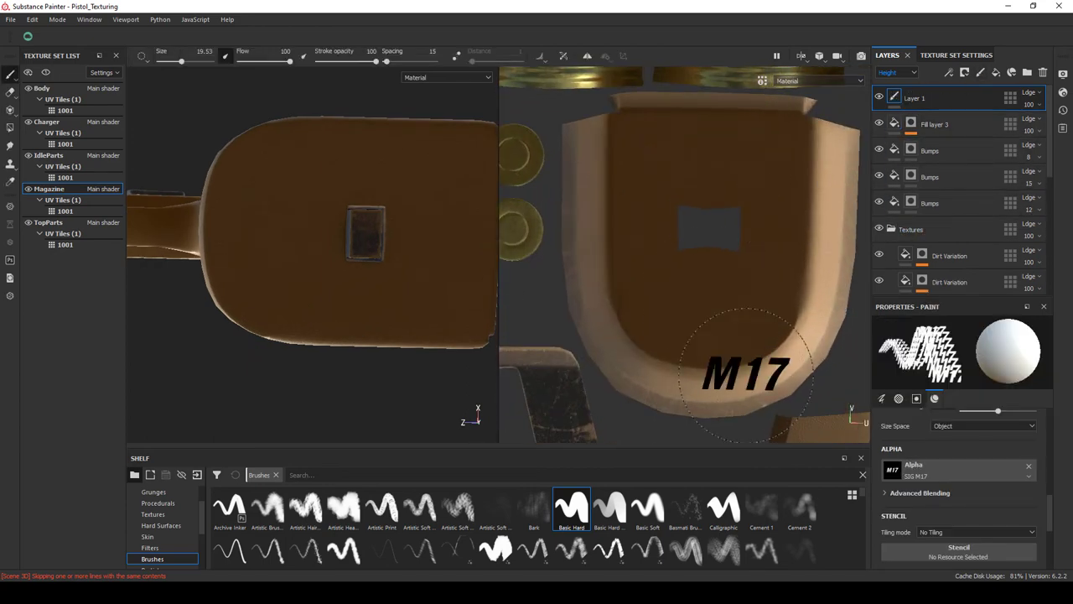
pyautogui.click(956, 470)
pyautogui.scroll(-3)
pyautogui.click(898, 347)
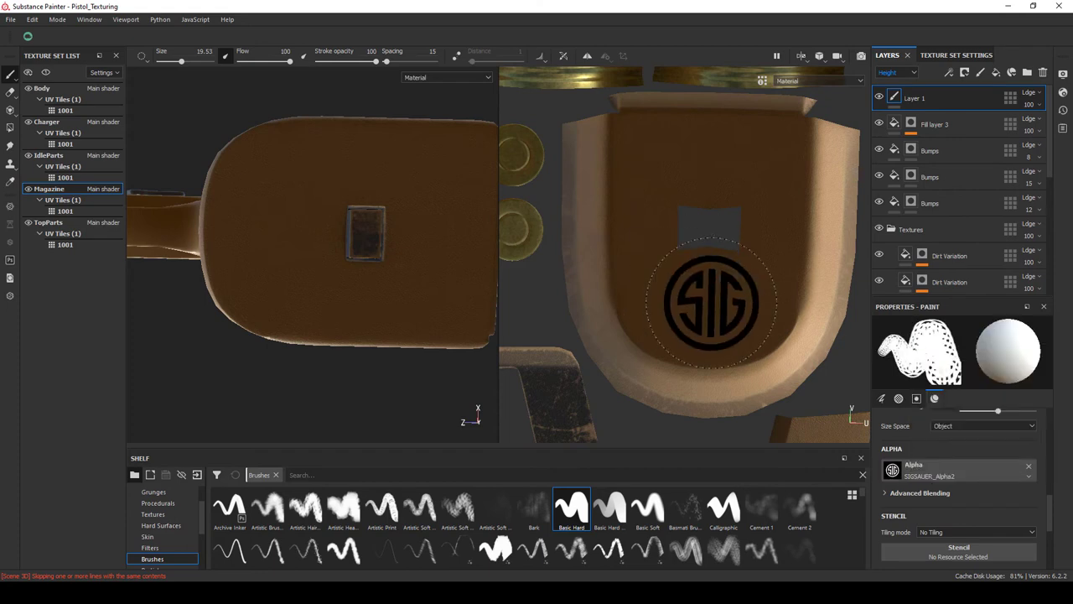
# Stamp the SIG logo on the magazine base, redoing it until it sits centred.
pyautogui.click(708, 306)
pyautogui.moveTo(336, 282); pyautogui.dragTo(420, 250)
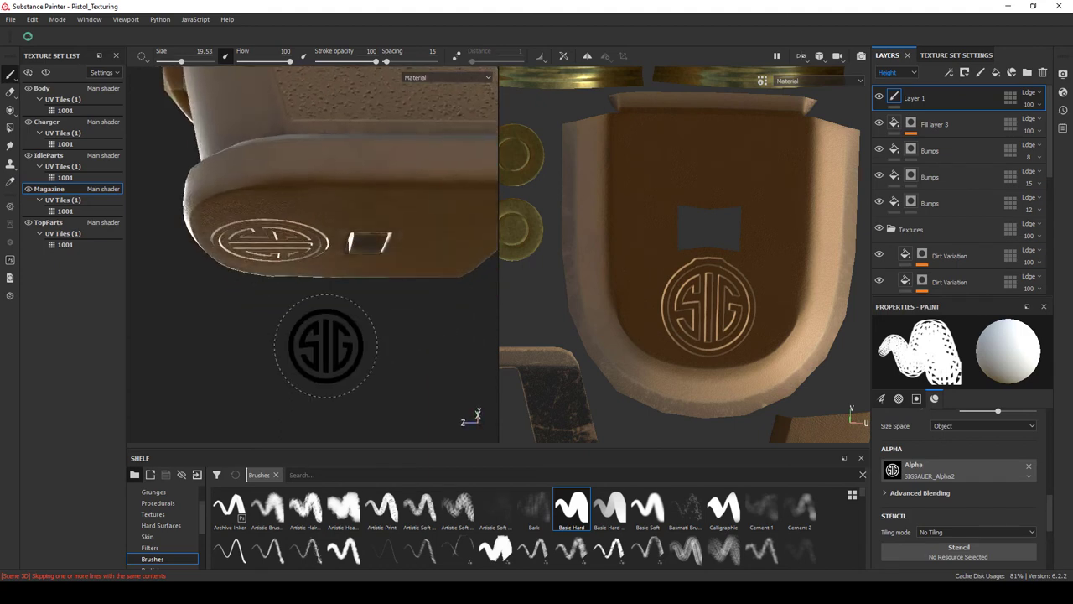
pyautogui.moveTo(420, 250); pyautogui.dragTo(360, 327)
pyautogui.hotkey('ctrl', 'z')
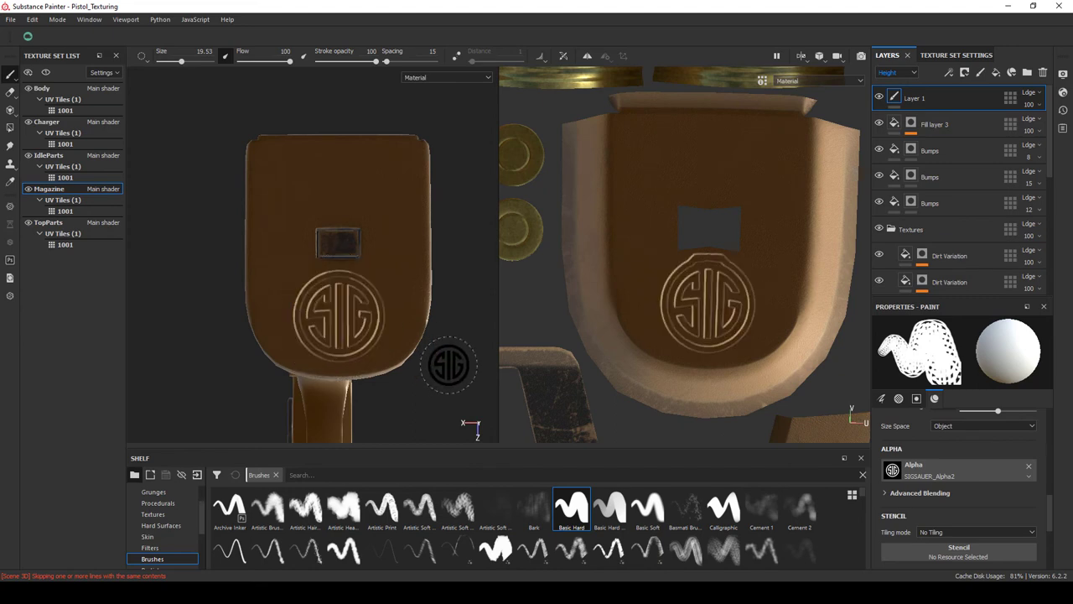
pyautogui.moveTo(448, 365); pyautogui.dragTo(436, 344)
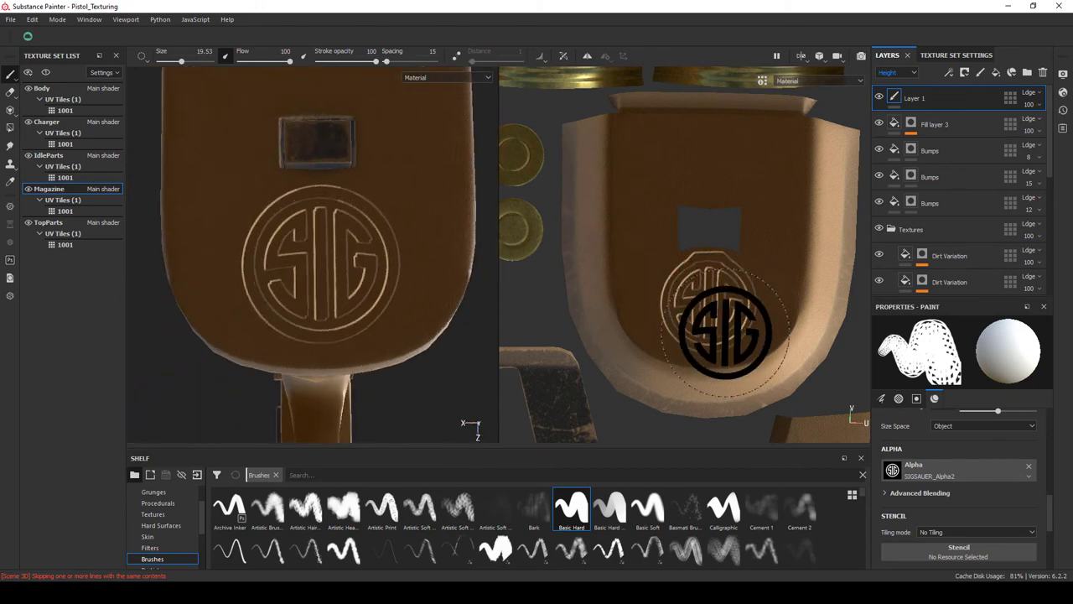
pyautogui.hotkey('ctrl', 'z')
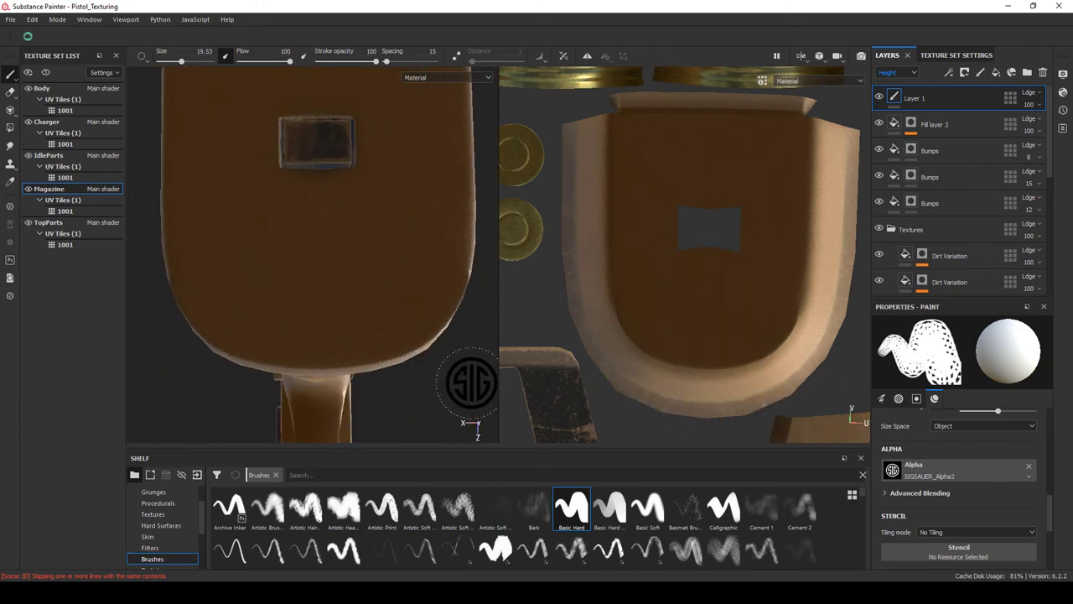
pyautogui.click(320, 267)
pyautogui.moveTo(320, 266); pyautogui.dragTo(300, 299)
pyautogui.moveTo(299, 299); pyautogui.dragTo(285, 218)
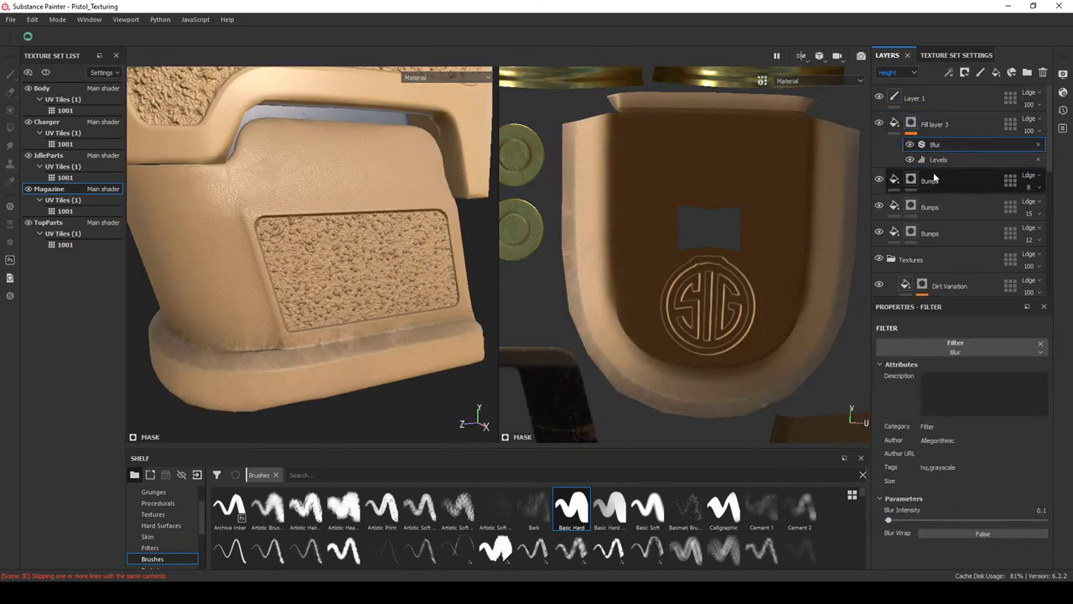
# Deepen Fill layer 3's height to -0.3, check the whole pistol, and save the project.
pyautogui.click(894, 123)
pyautogui.scroll(-3)
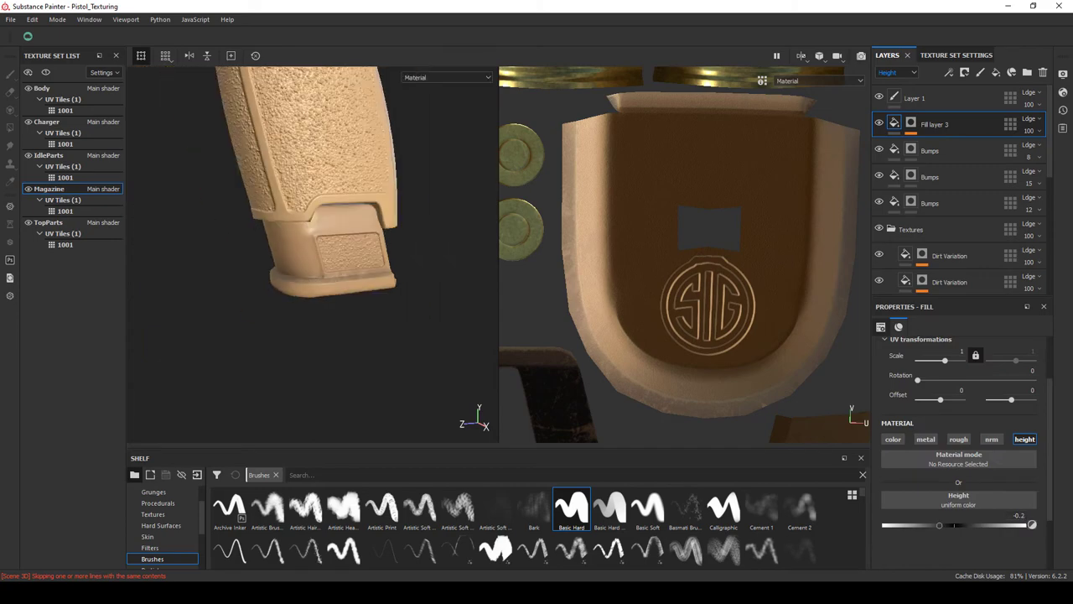
pyautogui.moveTo(323, 206); pyautogui.dragTo(363, 302)
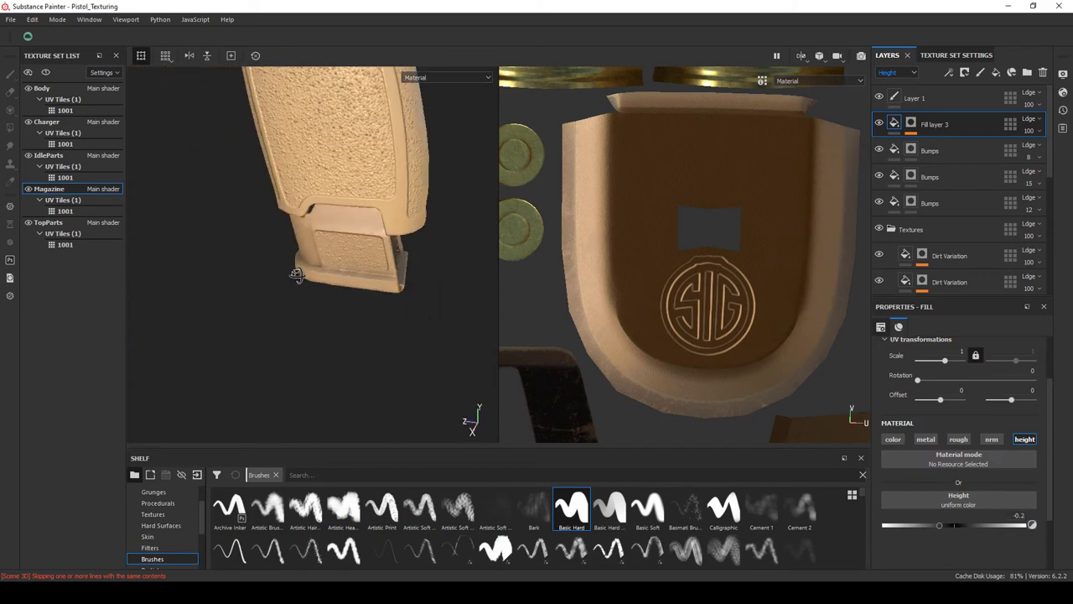
pyautogui.moveTo(939, 525); pyautogui.dragTo(931, 525)
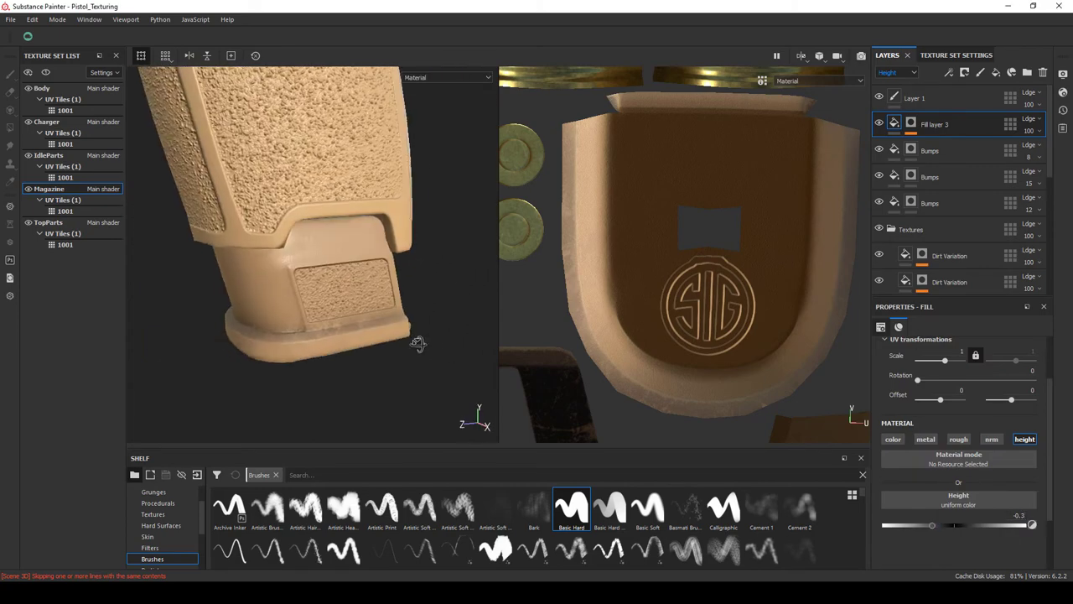
pyautogui.moveTo(419, 342); pyautogui.dragTo(386, 342)
pyautogui.scroll(-3)
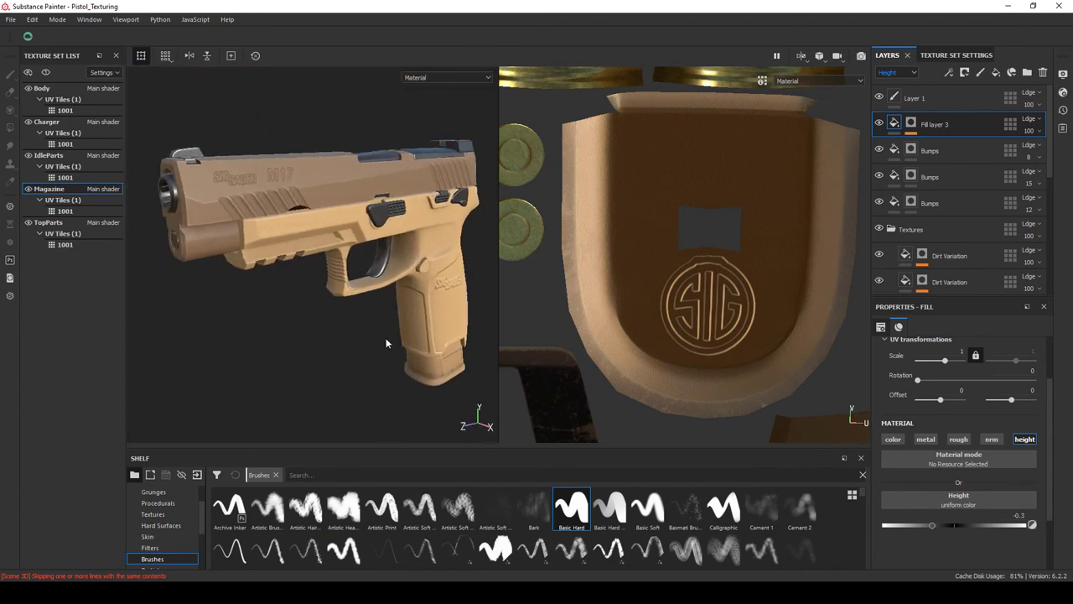
pyautogui.moveTo(333, 315); pyautogui.dragTo(339, 275)
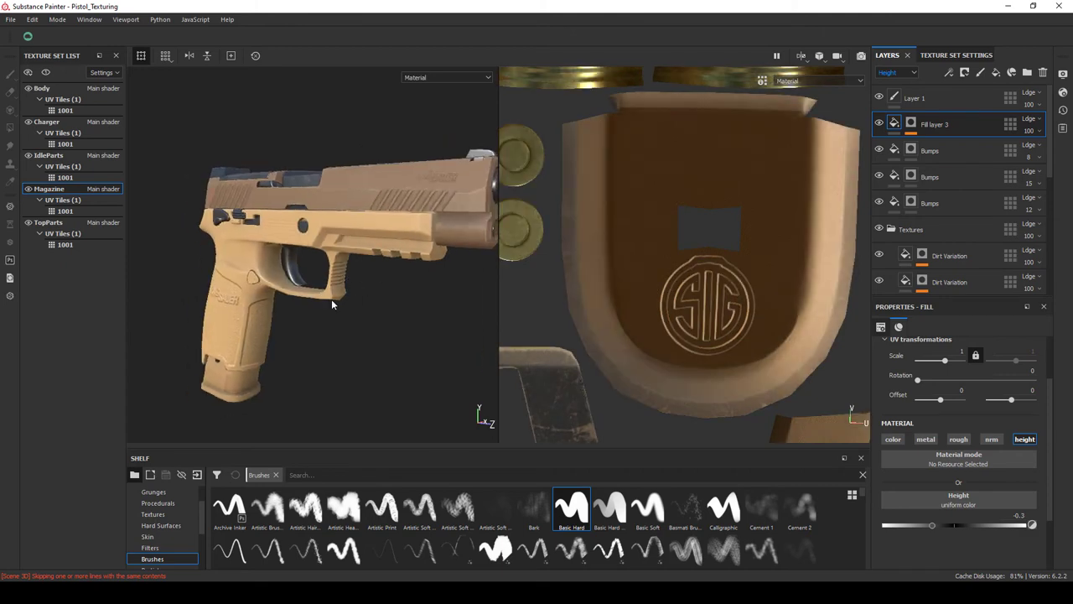
pyautogui.hotkey('ctrl', 's')
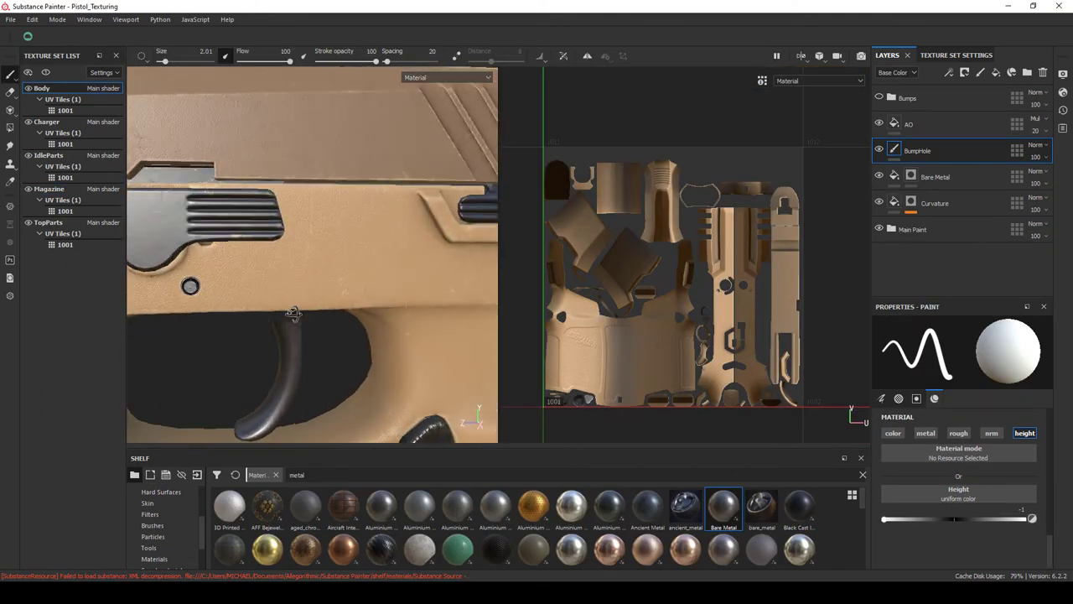
# Stamp black into the bump hole on the grip and check it up close.
pyautogui.scroll(-3)
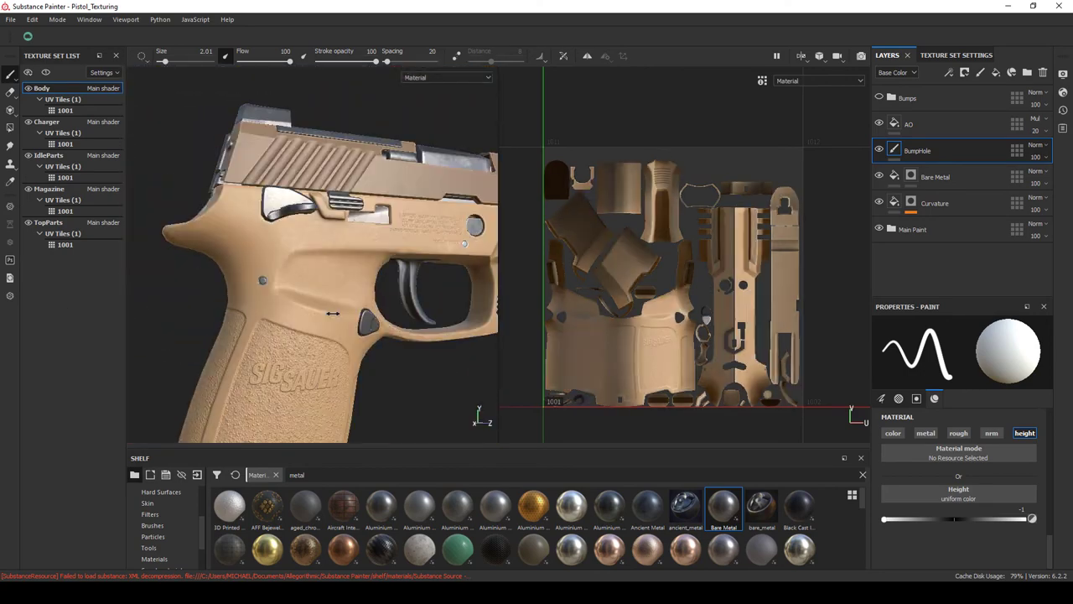
pyautogui.scroll(3)
pyautogui.click(270, 248)
pyautogui.scroll(-3)
pyautogui.scroll(3)
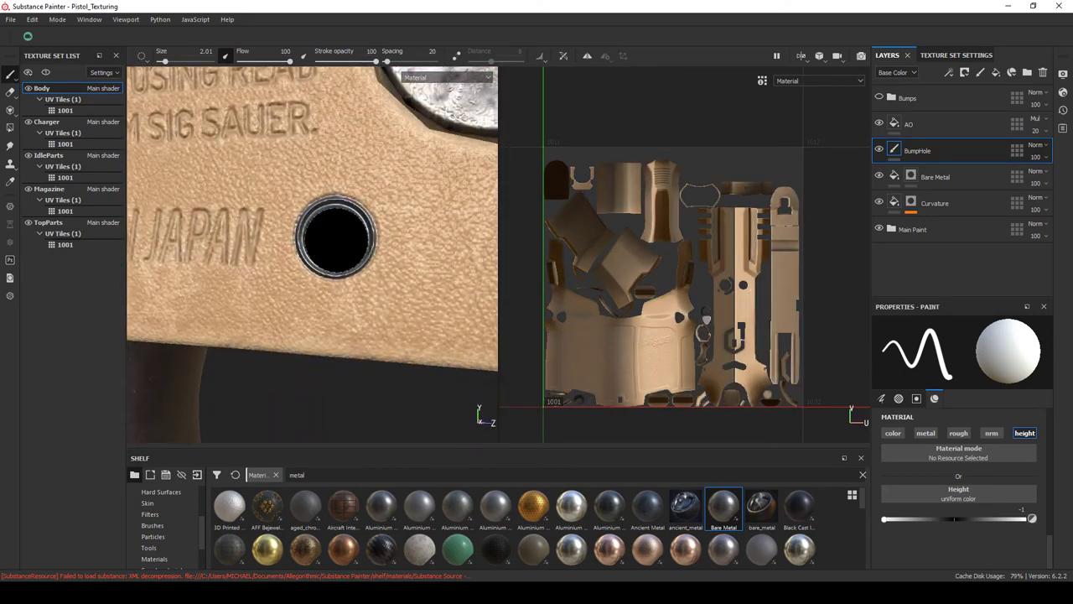
pyautogui.scroll(-3)
pyautogui.scroll(3)
pyautogui.moveTo(335, 260); pyautogui.dragTo(411, 349)
pyautogui.scroll(-3)
pyautogui.scroll(3)
pyautogui.scroll(-3)
pyautogui.scroll(3)
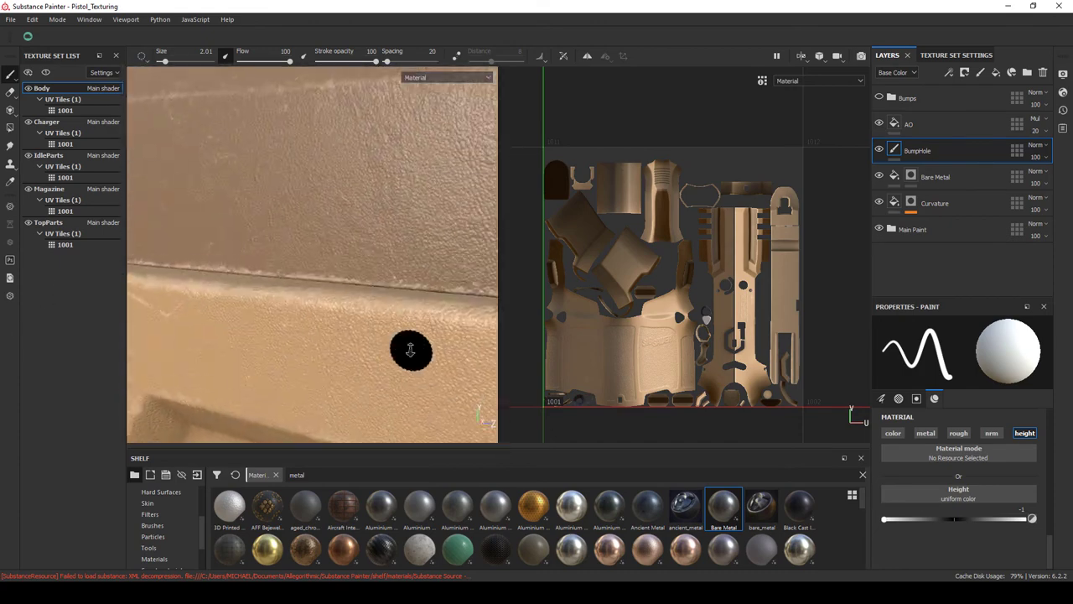
pyautogui.scroll(-3)
pyautogui.scroll(-3)
# Orbit around the SIG SAUER grip and the top of the slide to inspect the texturing.
pyautogui.moveTo(318, 269); pyautogui.dragTo(369, 225)
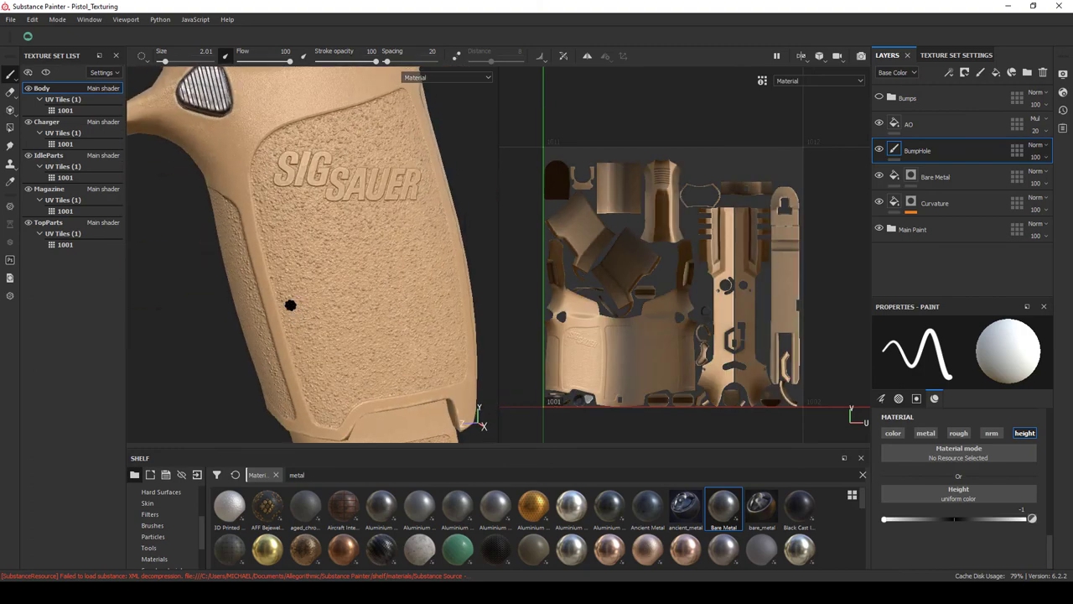
pyautogui.scroll(3)
pyautogui.scroll(-3)
pyautogui.scroll(-3)
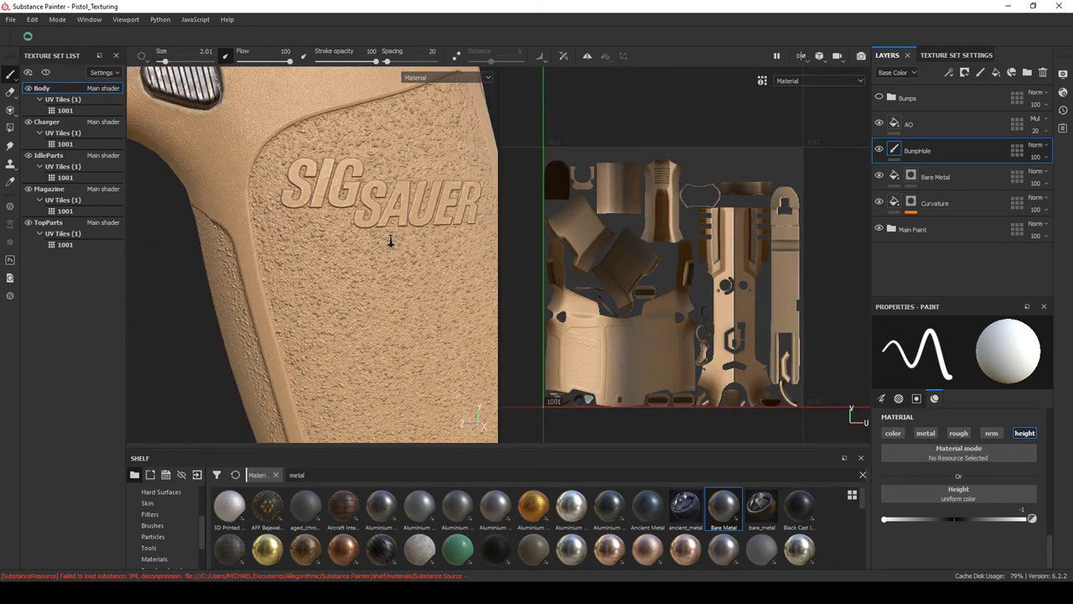
pyautogui.scroll(-3)
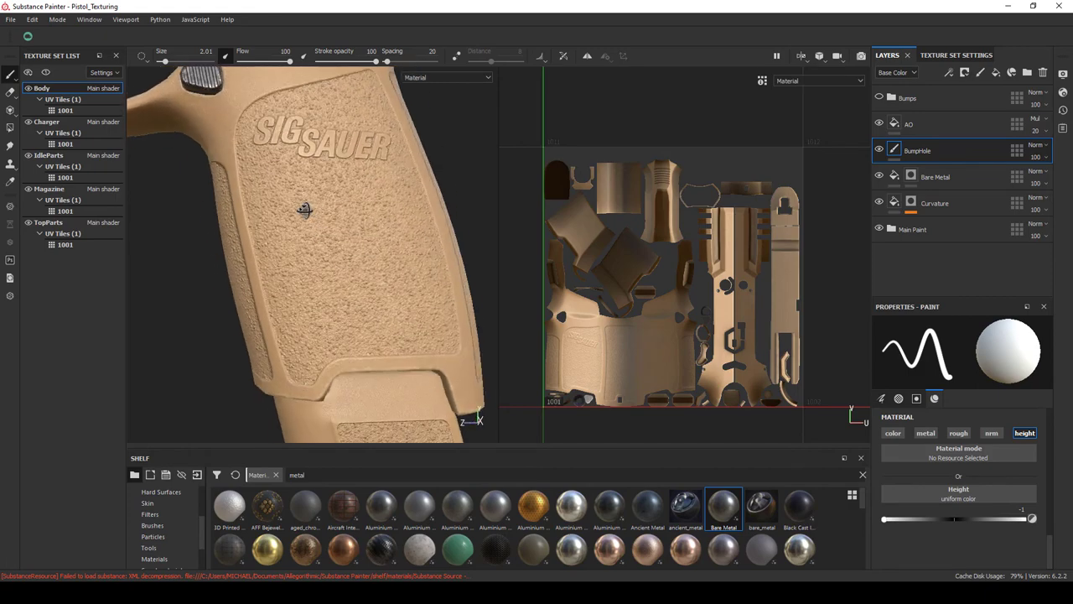
pyautogui.moveTo(305, 210); pyautogui.dragTo(335, 277)
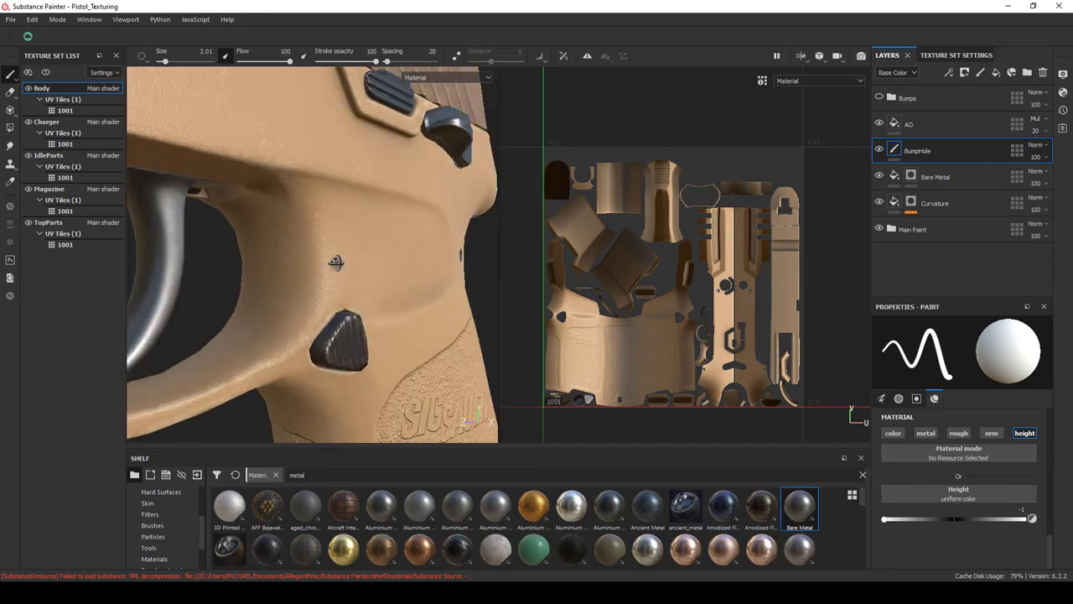
pyautogui.scroll(3)
pyautogui.scroll(-3)
pyautogui.moveTo(385, 235); pyautogui.dragTo(403, 245)
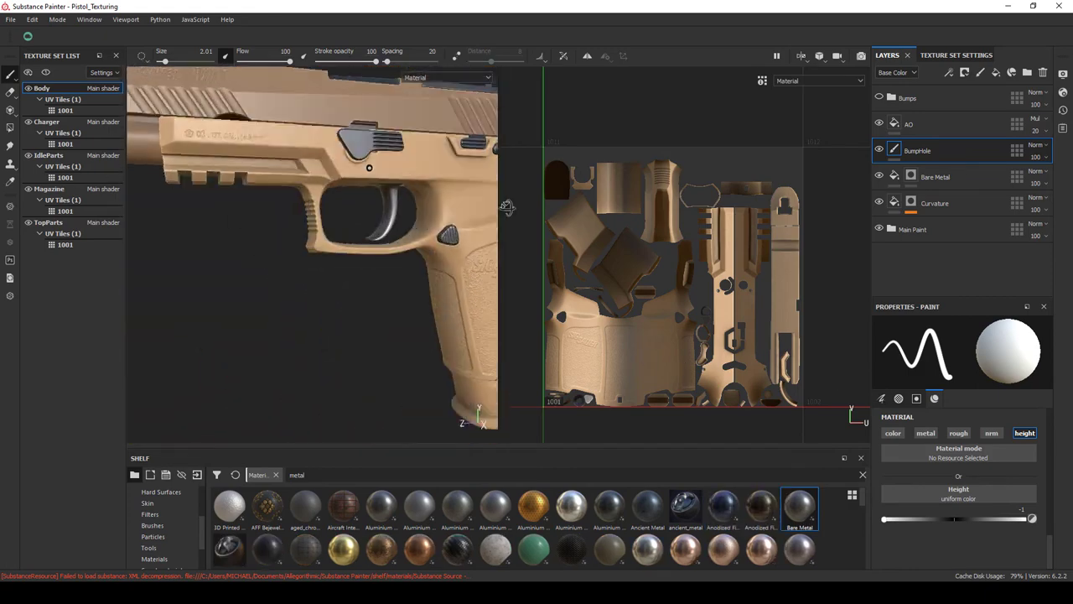
pyautogui.scroll(3)
pyautogui.scroll(-3)
pyautogui.scroll(-3)
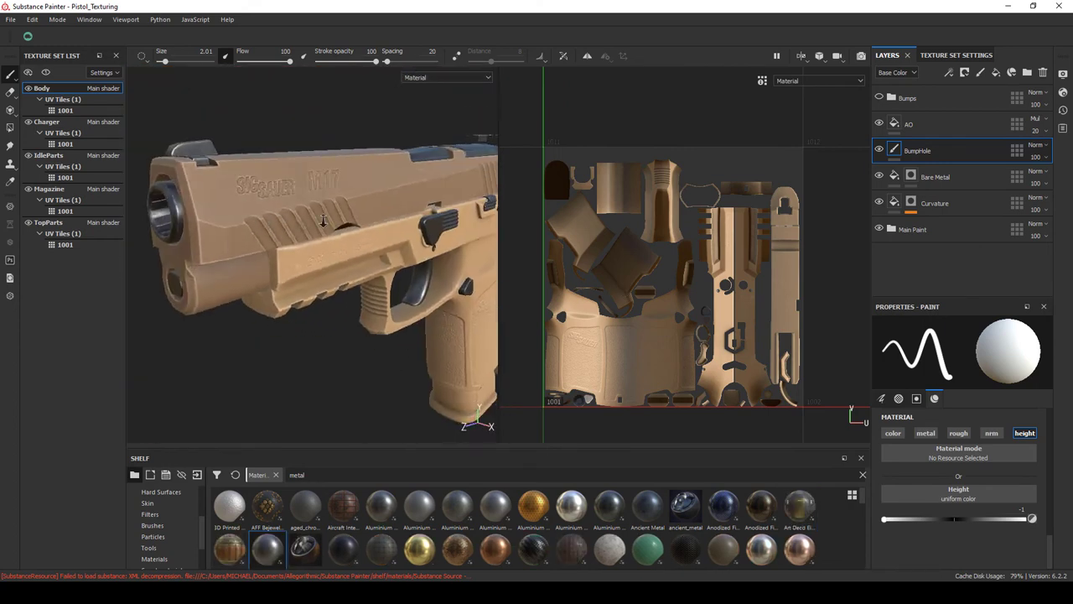
pyautogui.scroll(-3)
pyautogui.moveTo(431, 307); pyautogui.dragTo(354, 333)
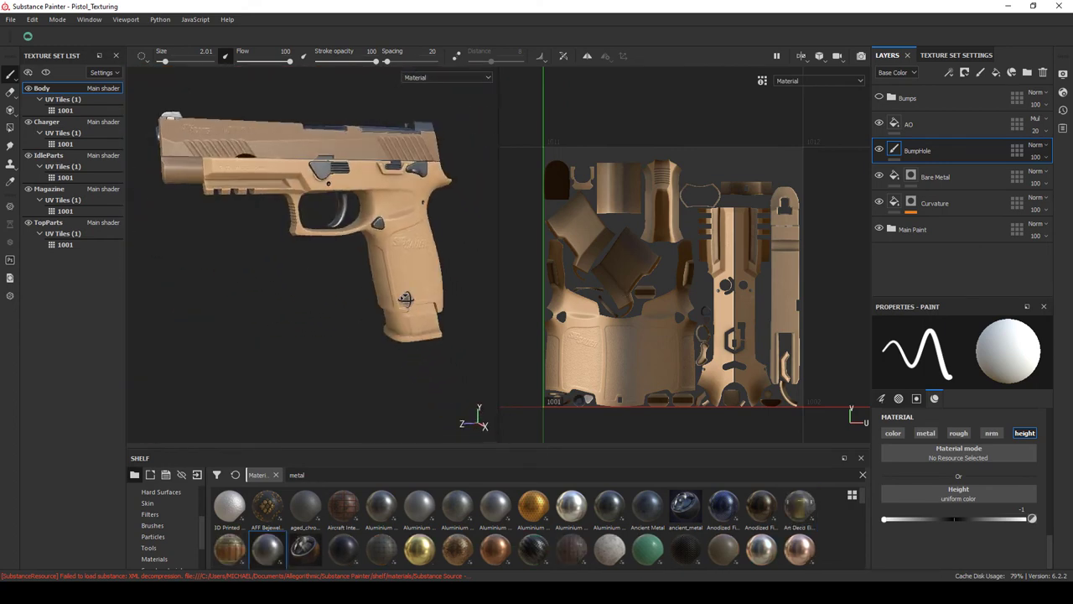
pyautogui.scroll(3)
pyautogui.scroll(3)
# Give the duplicated AO layer 100 opacity, a black mask and Levels, then pick the Dirt 1 brush.
pyautogui.click(913, 126)
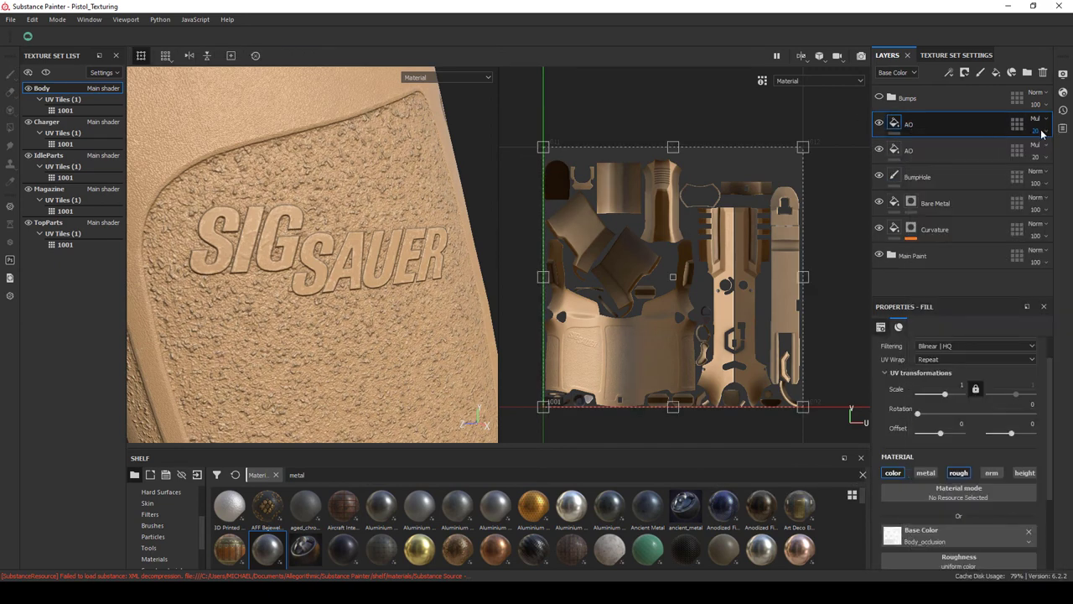
pyautogui.moveTo(1037, 130); pyautogui.dragTo(1067, 151)
pyautogui.rightClick(916, 128)
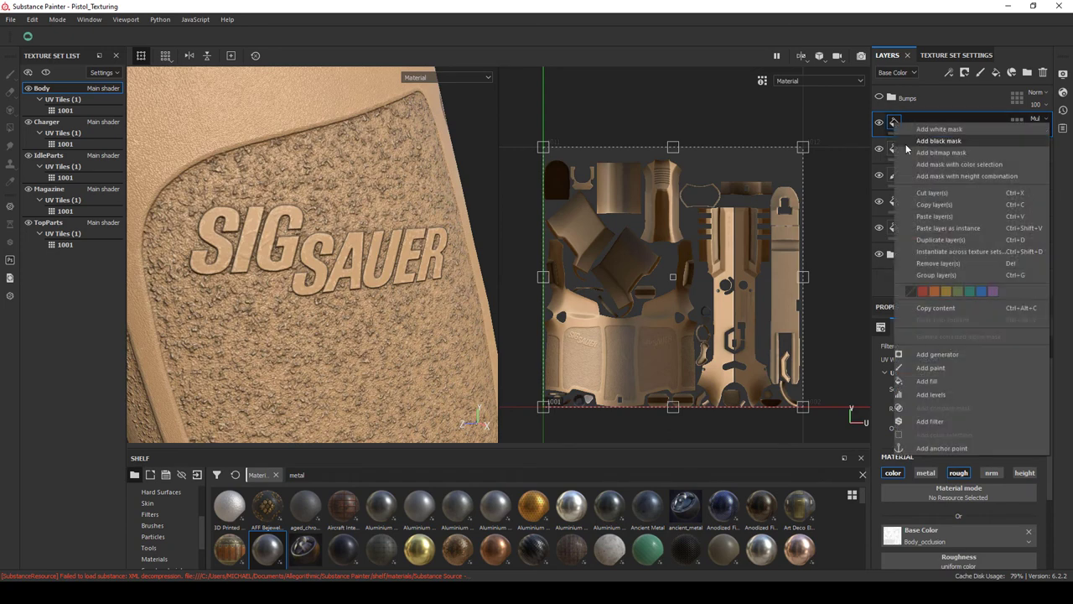
pyautogui.click(939, 144)
pyautogui.moveTo(1042, 367); pyautogui.dragTo(1029, 372)
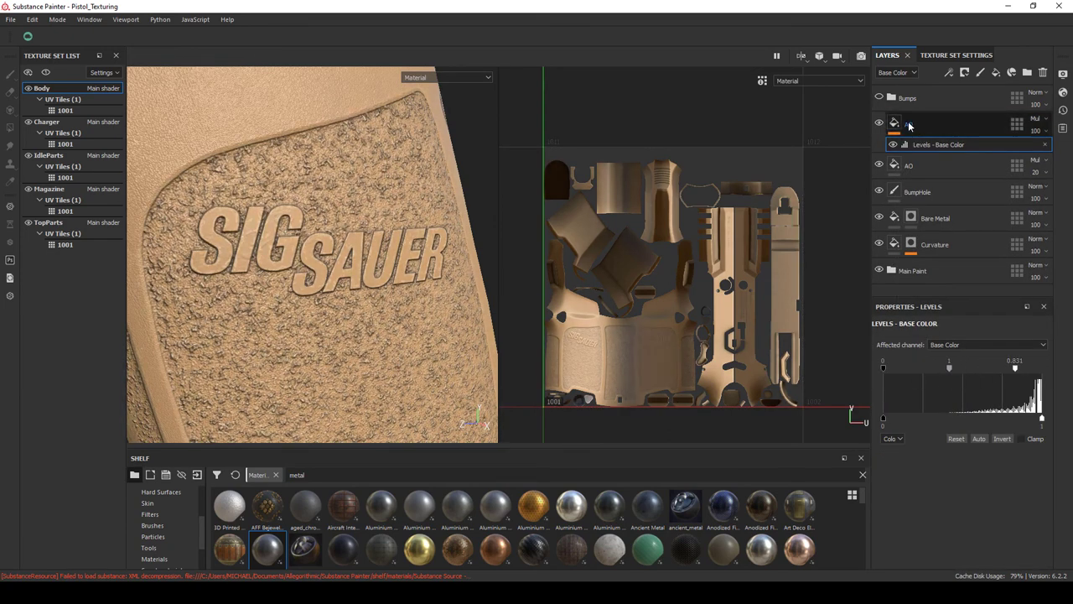
pyautogui.click(152, 525)
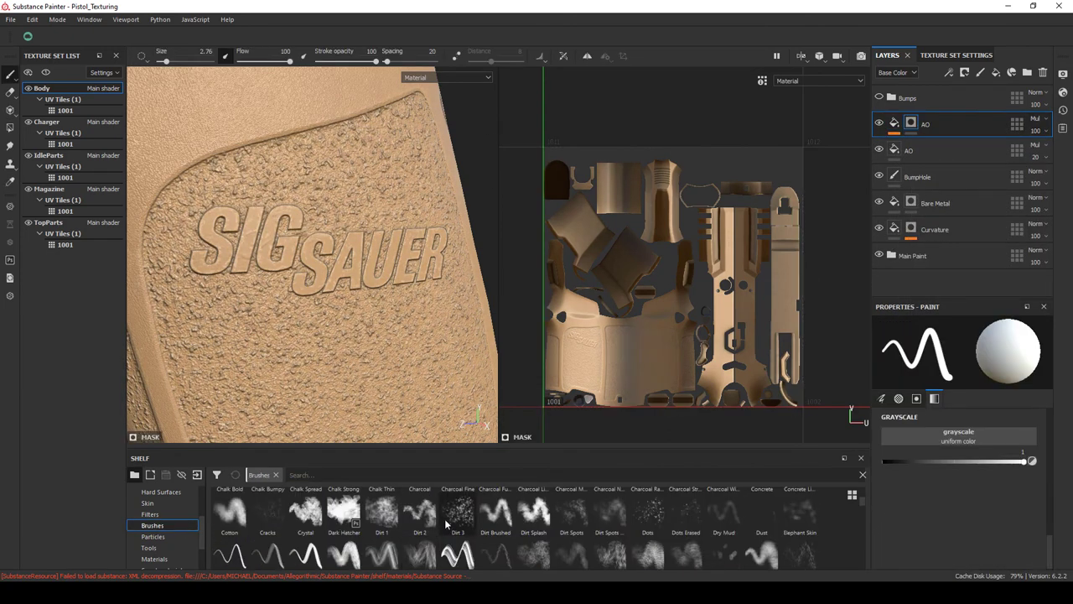
pyautogui.click(382, 510)
# Undo the stray dirt stroke over the SIG SAUER logo and shrink the Dirt 1 brush.
pyautogui.moveTo(364, 197); pyautogui.dragTo(318, 239)
pyautogui.hotkey('ctrl', 'z')
pyautogui.moveTo(319, 240); pyautogui.dragTo(323, 240)
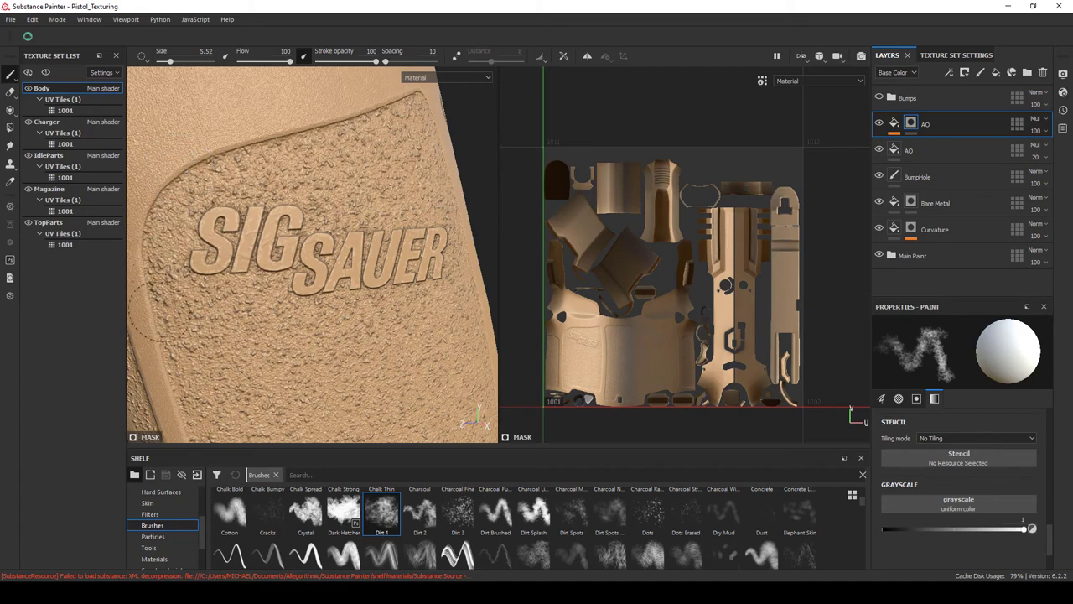
# Orbit around the grip's edges and face, then dab Dirt 1 grime onto the grip edge.
pyautogui.moveTo(198, 340); pyautogui.dragTo(243, 252)
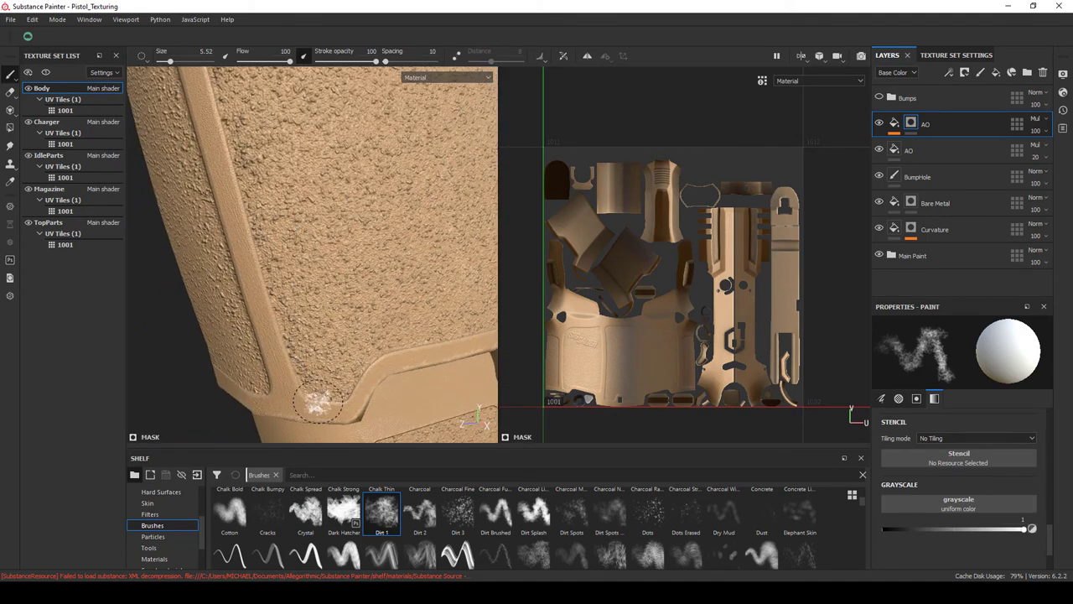
pyautogui.moveTo(283, 386); pyautogui.dragTo(253, 372)
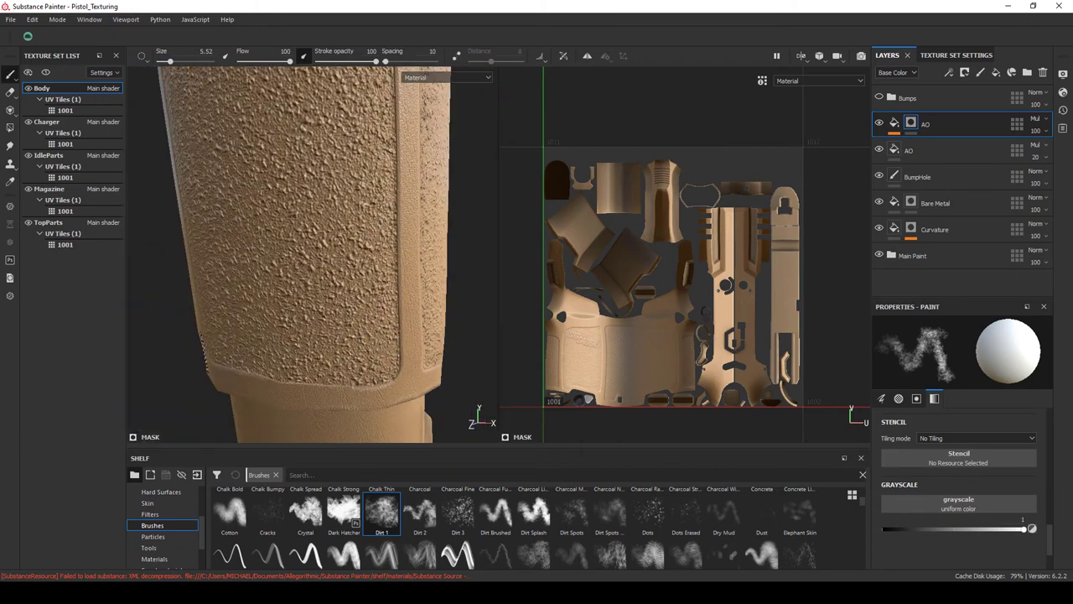
pyautogui.moveTo(288, 336); pyautogui.dragTo(230, 369)
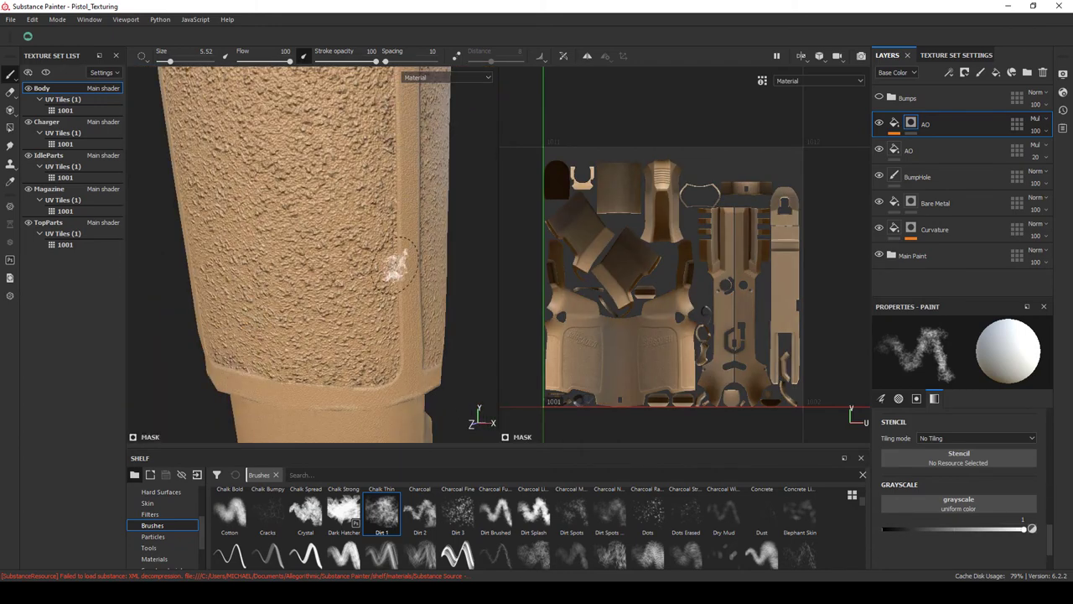
pyautogui.moveTo(244, 299); pyautogui.dragTo(352, 291)
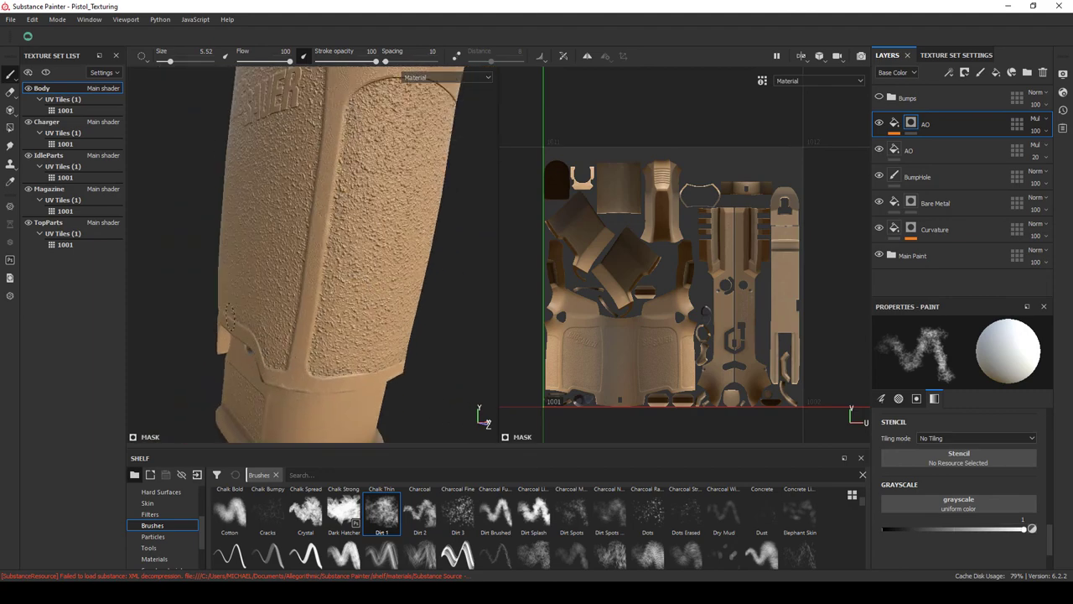
pyautogui.moveTo(230, 318); pyautogui.dragTo(271, 346)
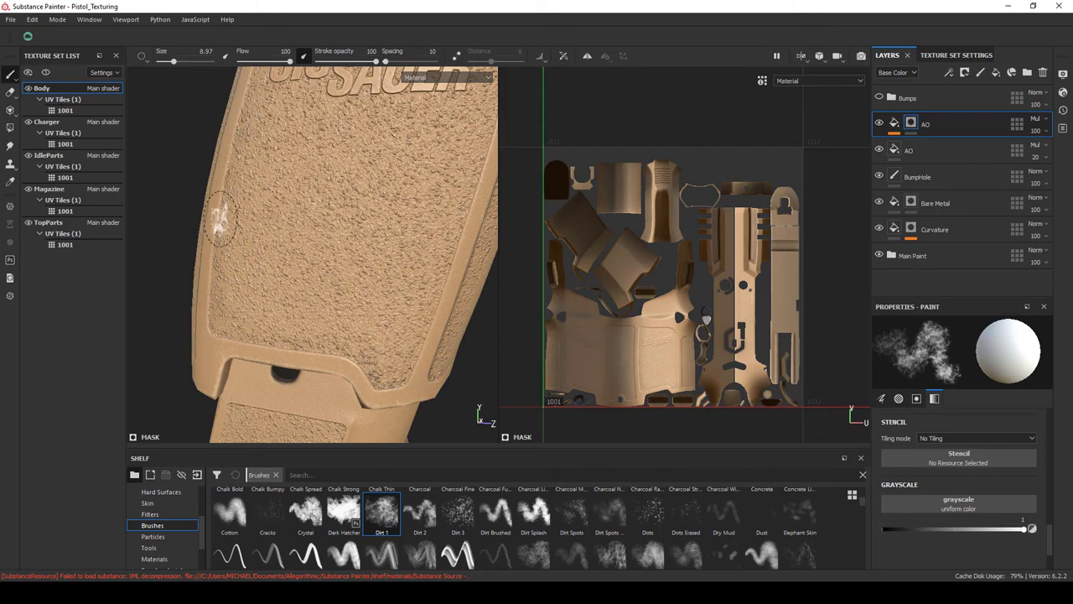
pyautogui.moveTo(312, 369); pyautogui.dragTo(256, 284)
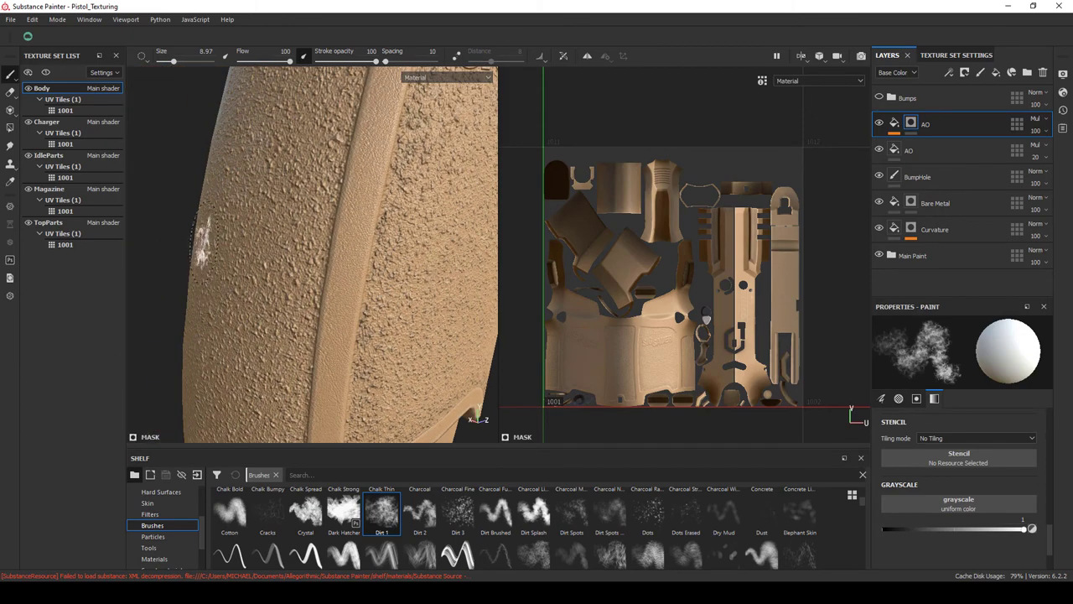
pyautogui.moveTo(203, 239); pyautogui.dragTo(252, 201)
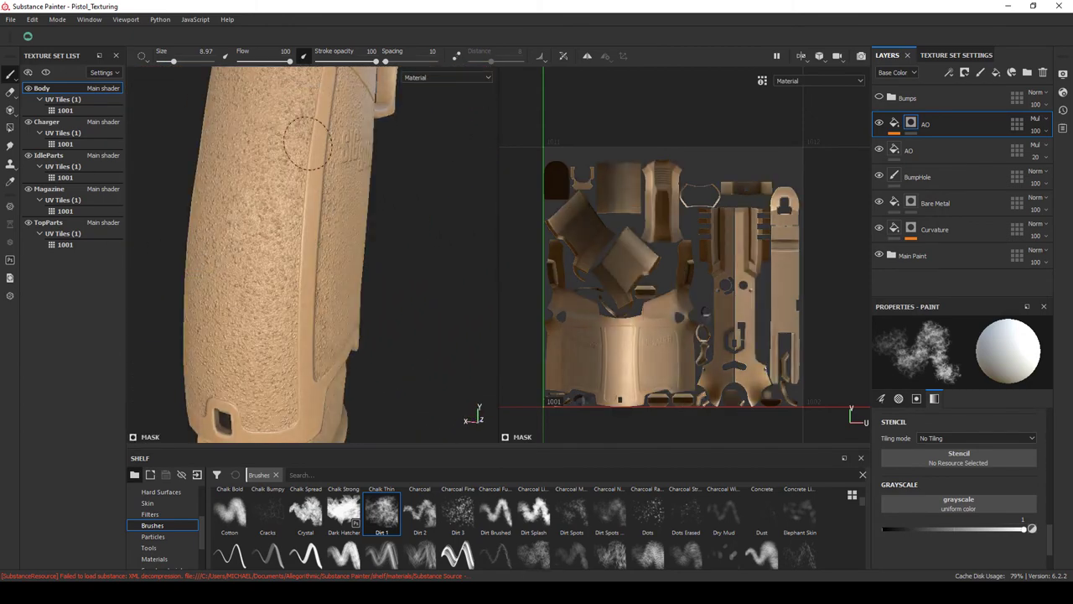
pyautogui.moveTo(169, 367); pyautogui.dragTo(331, 117)
pyautogui.click(331, 117)
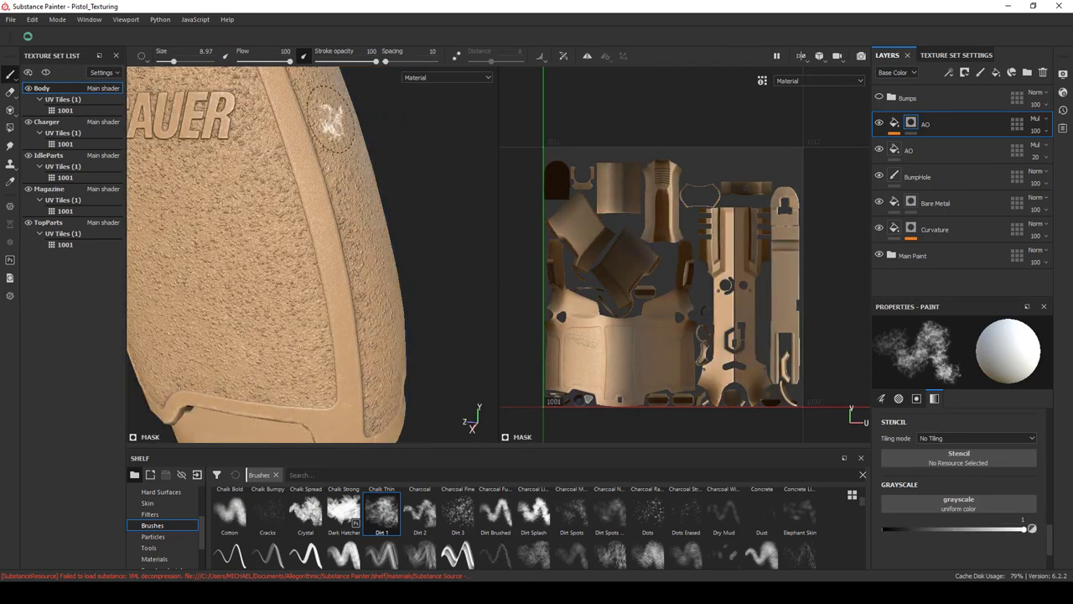
# Orbit across the grip's side, lower texture and front, then zoom out to the whole pistol.
pyautogui.moveTo(215, 394); pyautogui.dragTo(175, 472)
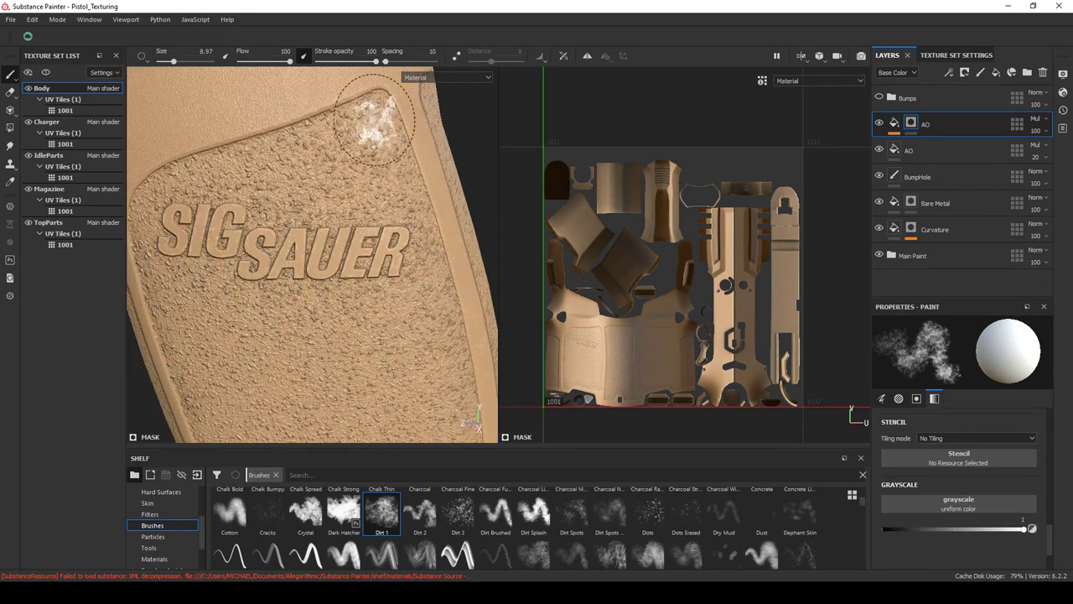
pyautogui.moveTo(243, 302); pyautogui.dragTo(168, 251)
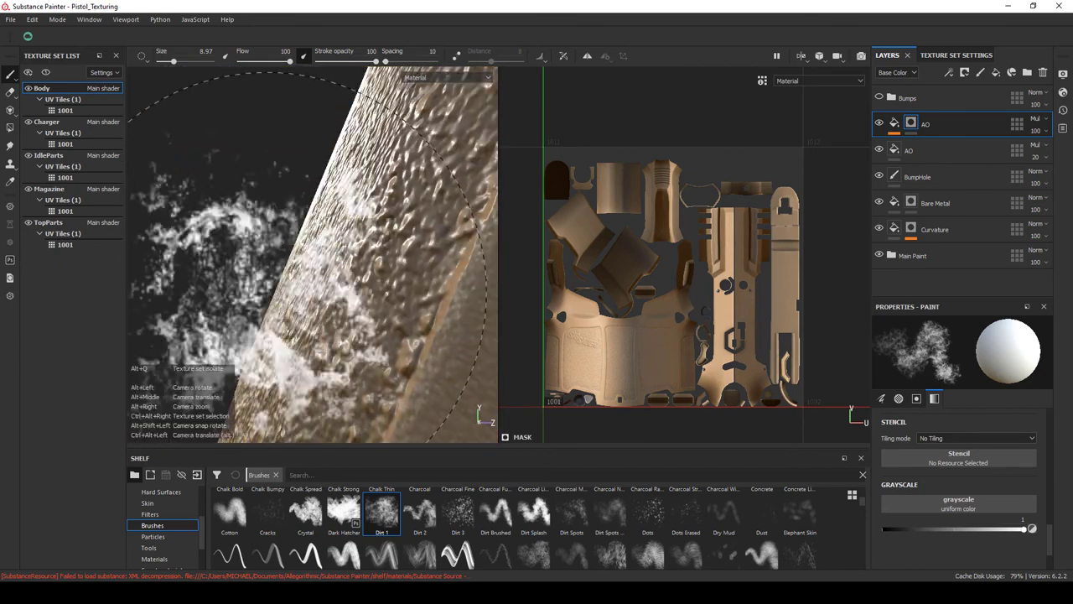
pyautogui.moveTo(319, 252); pyautogui.dragTo(270, 187)
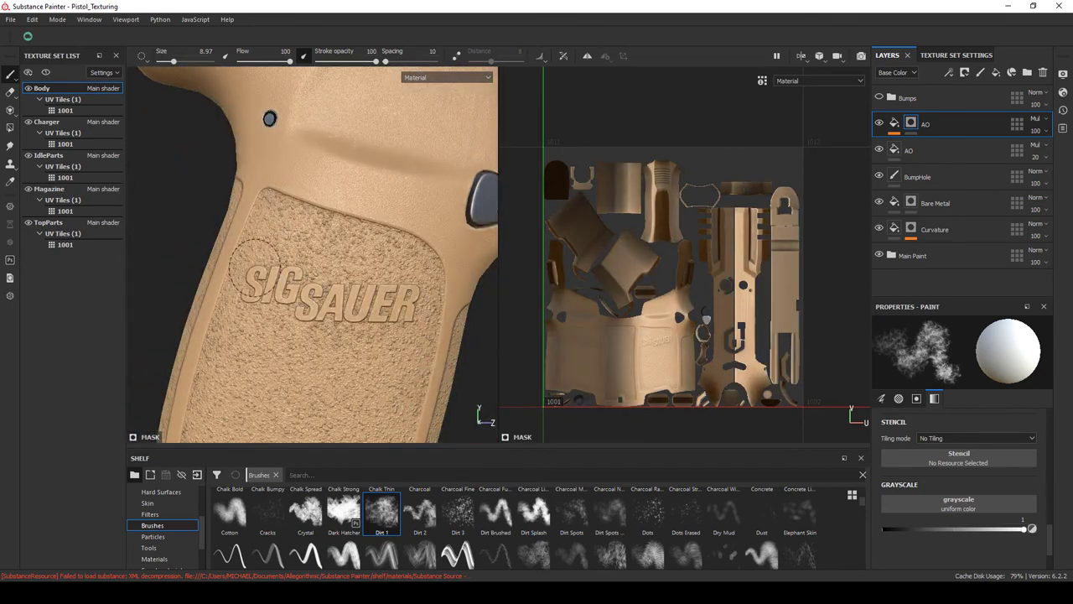
pyautogui.moveTo(201, 290); pyautogui.dragTo(327, 360)
pyautogui.moveTo(327, 360); pyautogui.dragTo(402, 335)
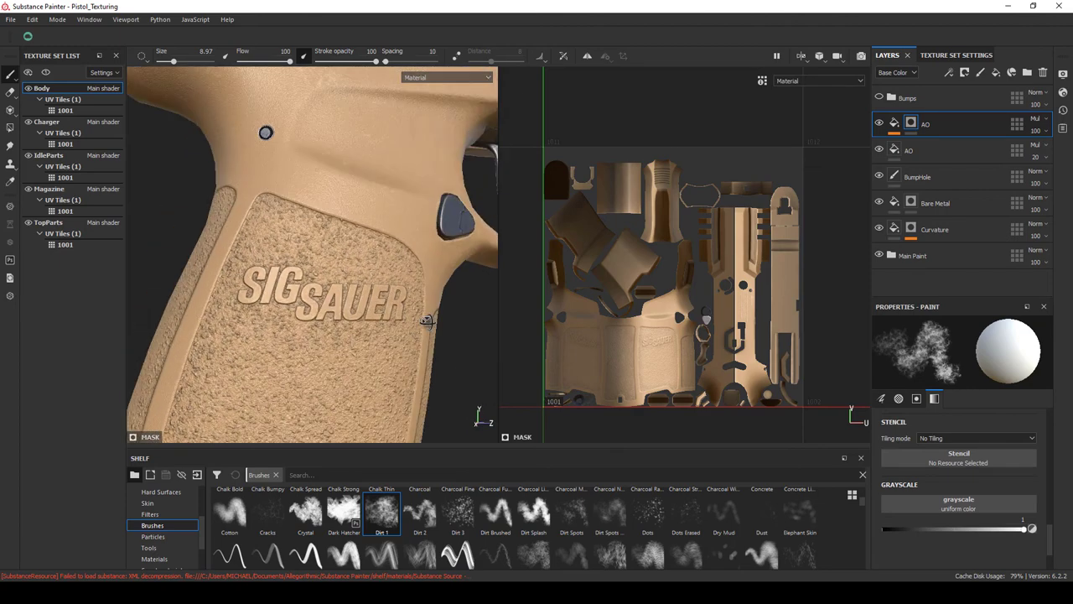
pyautogui.moveTo(403, 335); pyautogui.dragTo(423, 226)
pyautogui.moveTo(375, 356); pyautogui.dragTo(161, 277)
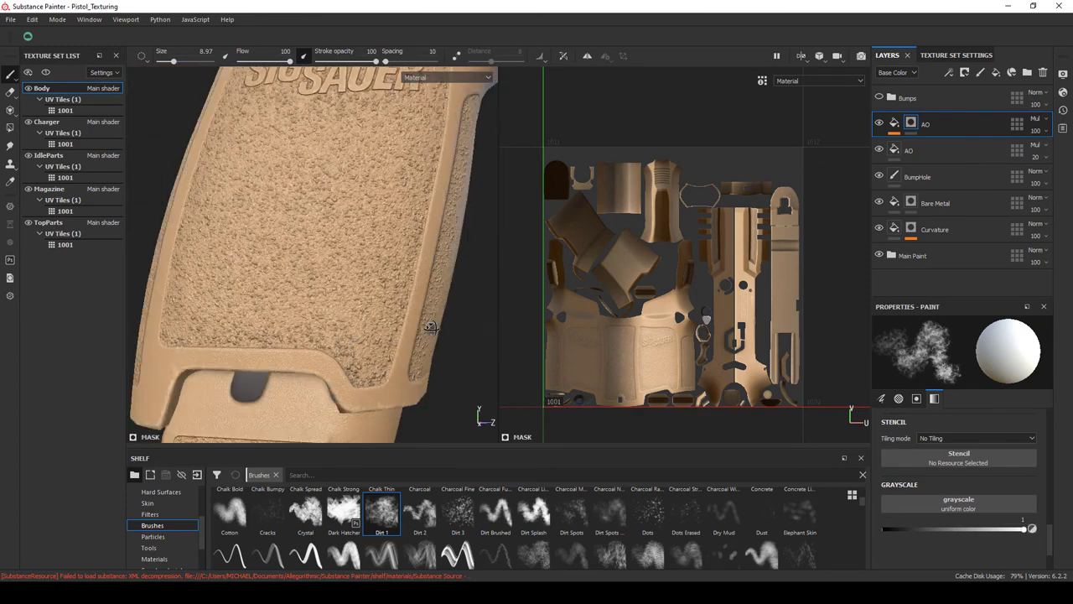
pyautogui.moveTo(161, 277); pyautogui.dragTo(156, 252)
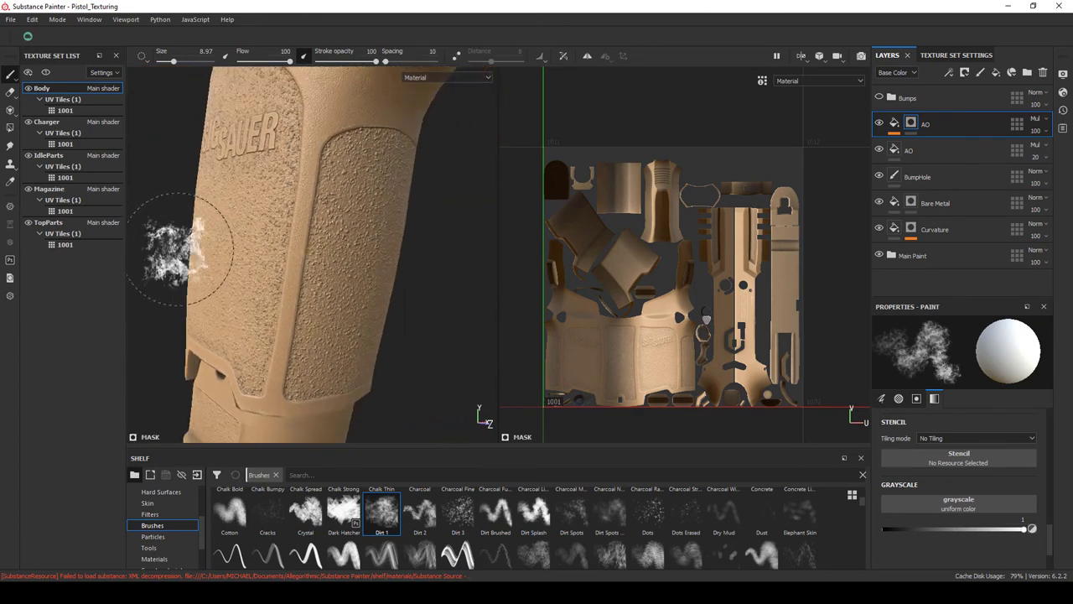
pyautogui.moveTo(156, 251); pyautogui.dragTo(390, 135)
pyautogui.moveTo(268, 404); pyautogui.dragTo(402, 371)
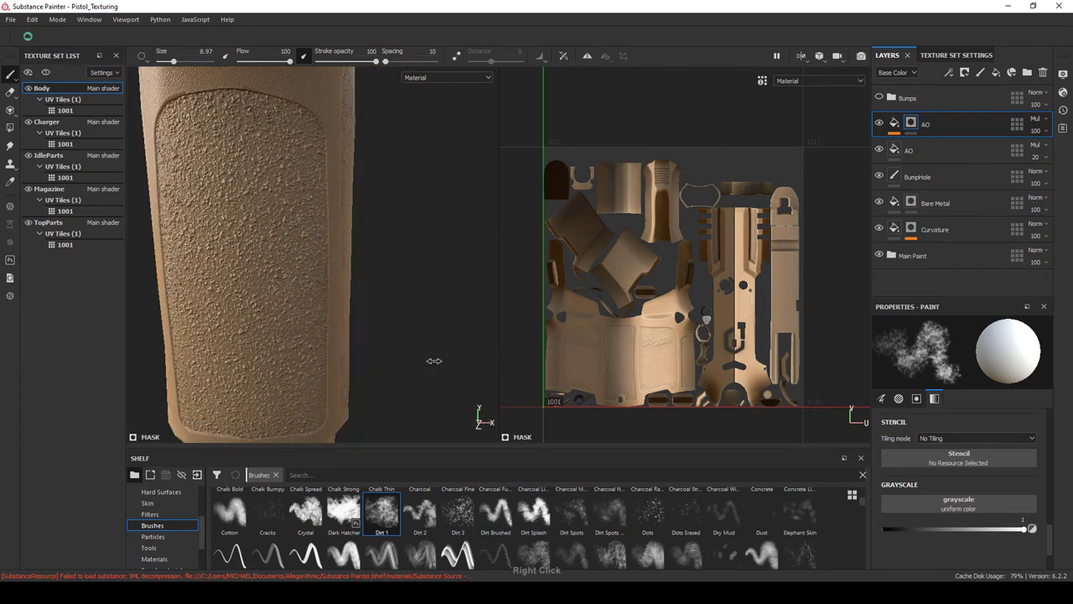
pyautogui.moveTo(402, 372); pyautogui.dragTo(394, 310)
pyautogui.moveTo(394, 310); pyautogui.dragTo(335, 318)
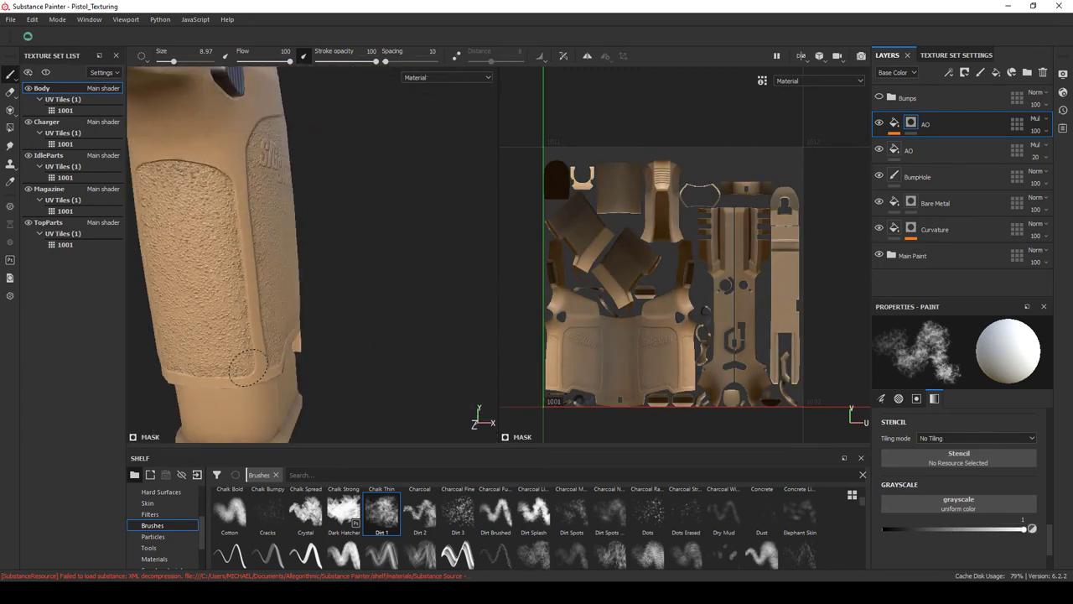
pyautogui.moveTo(431, 342); pyautogui.dragTo(260, 288)
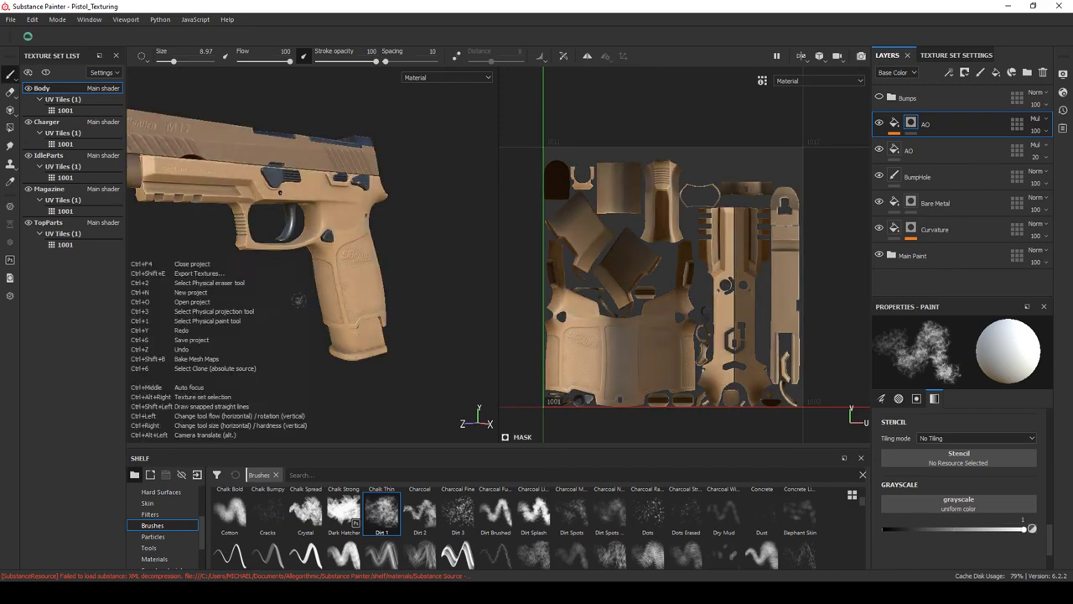
pyautogui.moveTo(358, 289); pyautogui.dragTo(394, 289)
pyautogui.moveTo(304, 312); pyautogui.dragTo(442, 289)
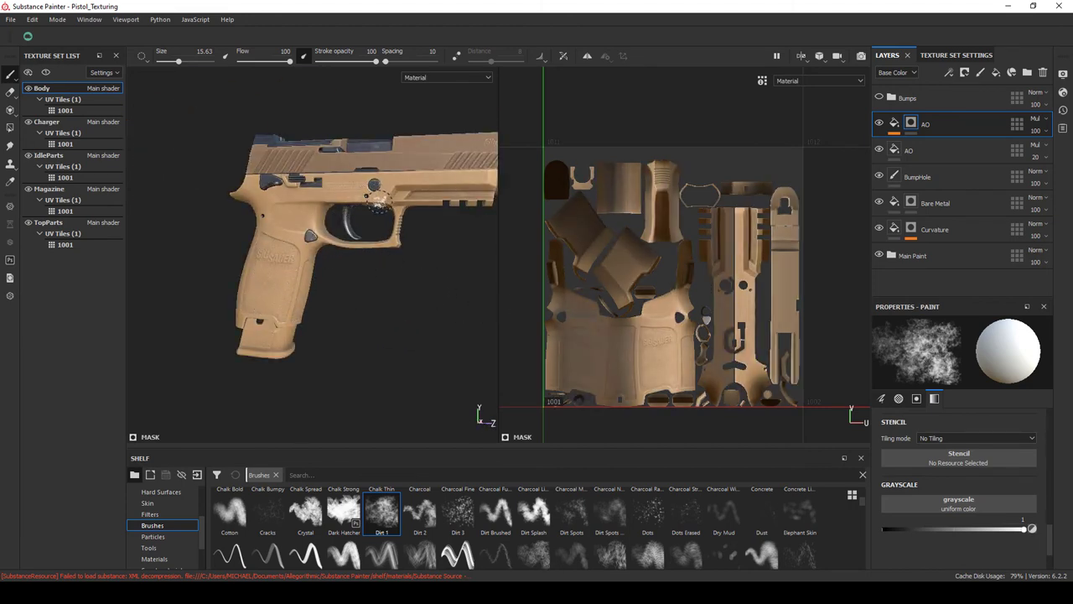
pyautogui.moveTo(352, 217); pyautogui.dragTo(361, 167)
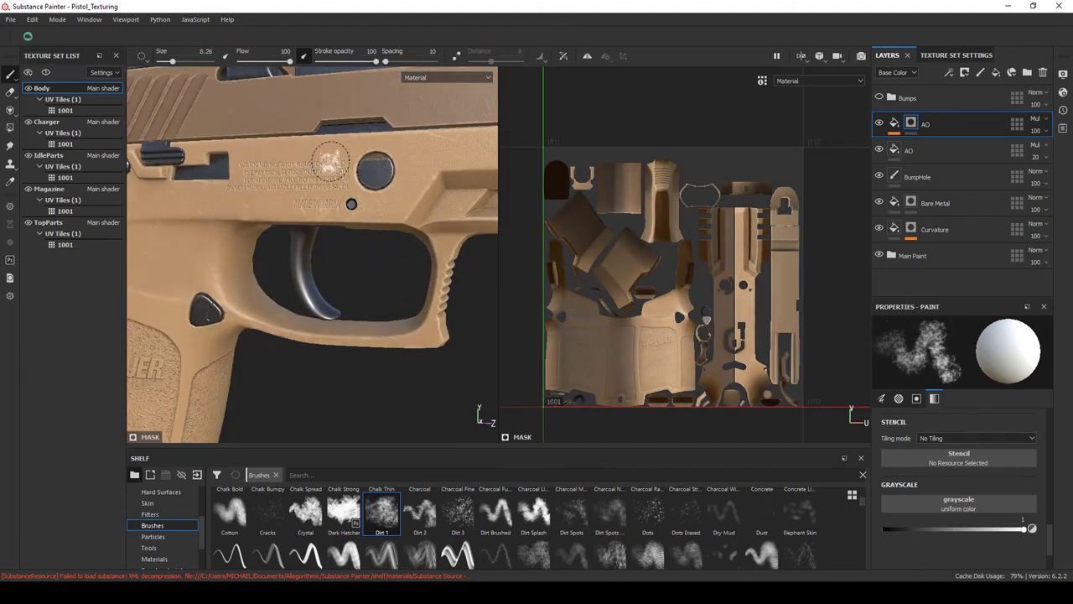
pyautogui.click(45, 72)
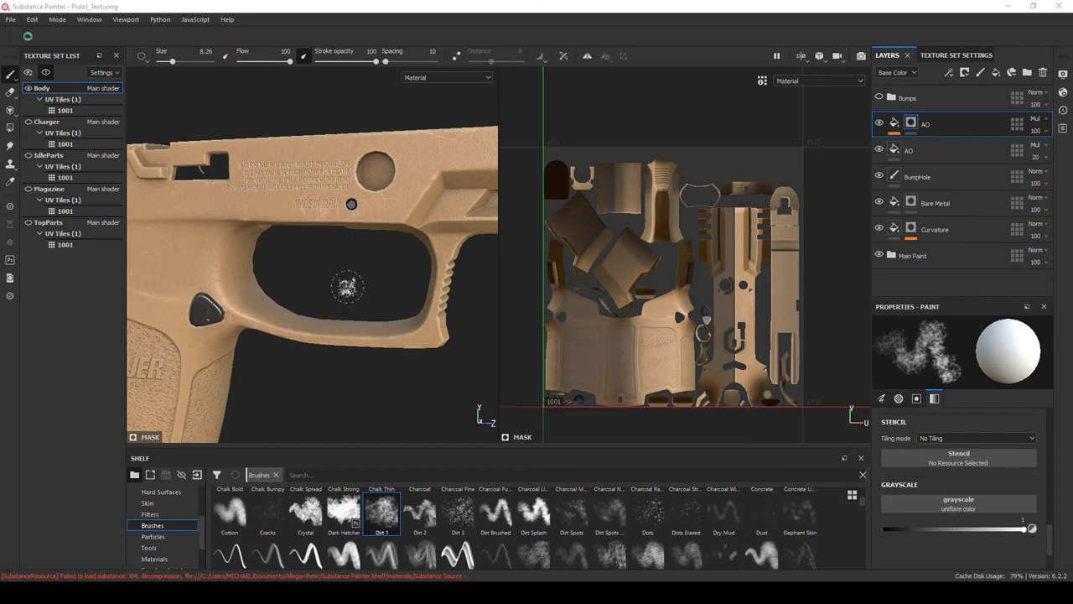
pyautogui.moveTo(348, 287); pyautogui.dragTo(299, 251)
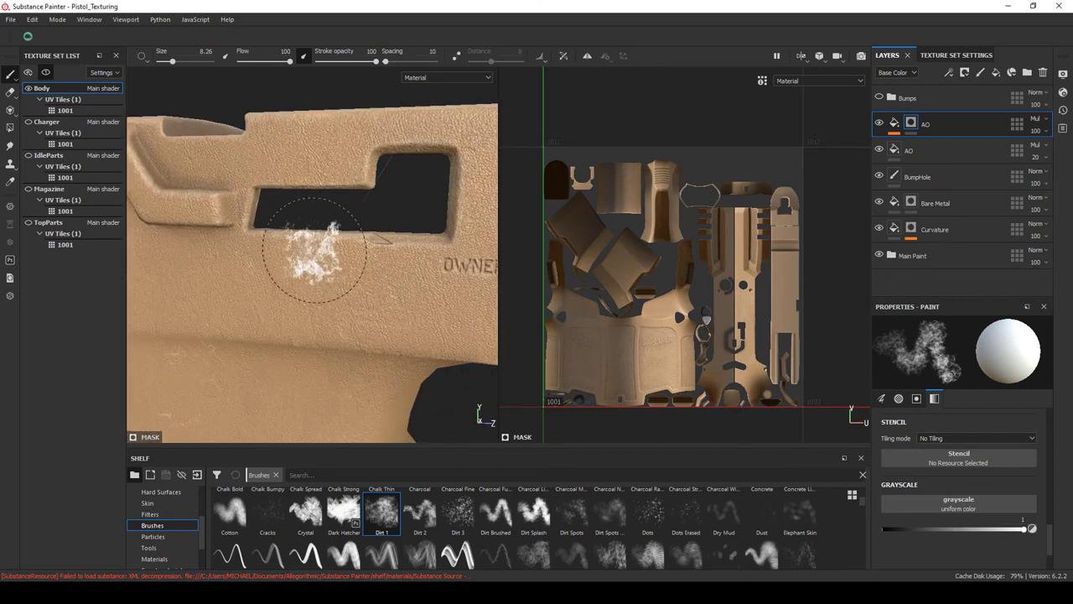
pyautogui.moveTo(299, 252); pyautogui.dragTo(263, 240)
pyautogui.scroll(-3)
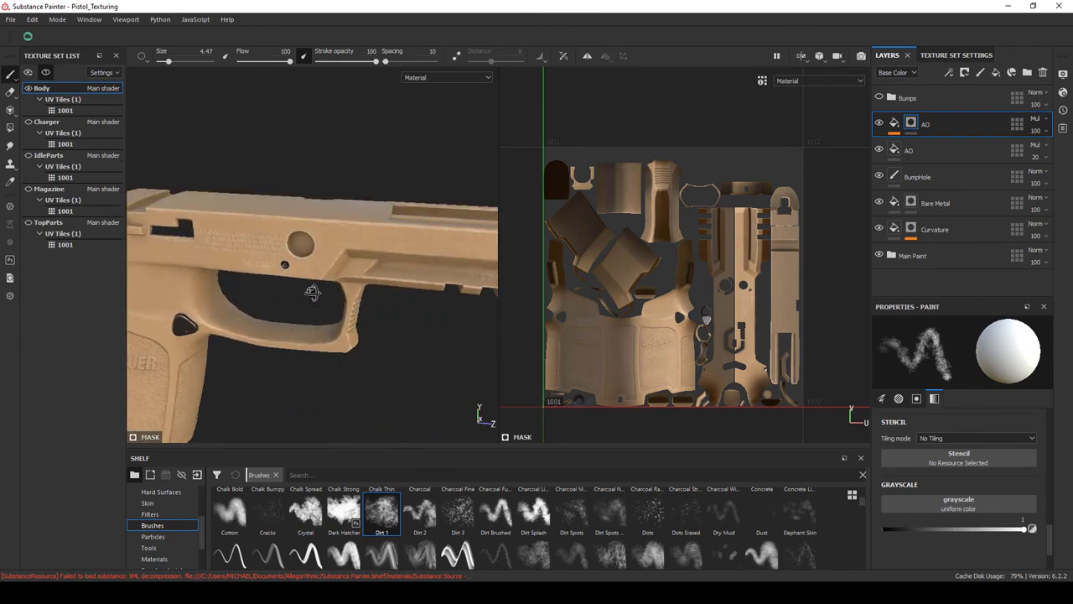
pyautogui.moveTo(311, 297); pyautogui.dragTo(323, 226)
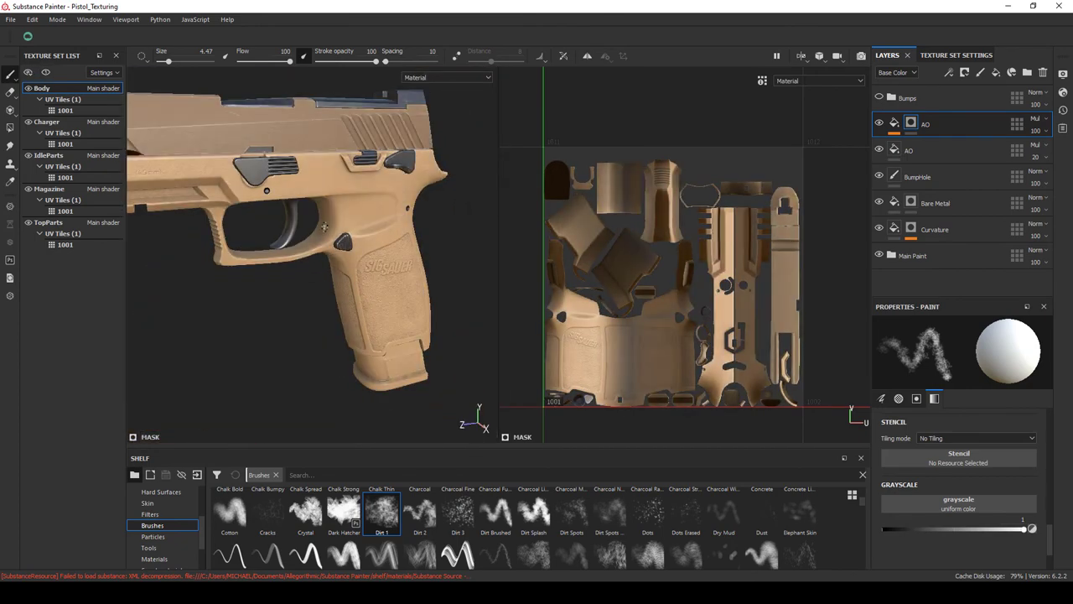
pyautogui.scroll(3)
pyautogui.moveTo(439, 247); pyautogui.dragTo(379, 304)
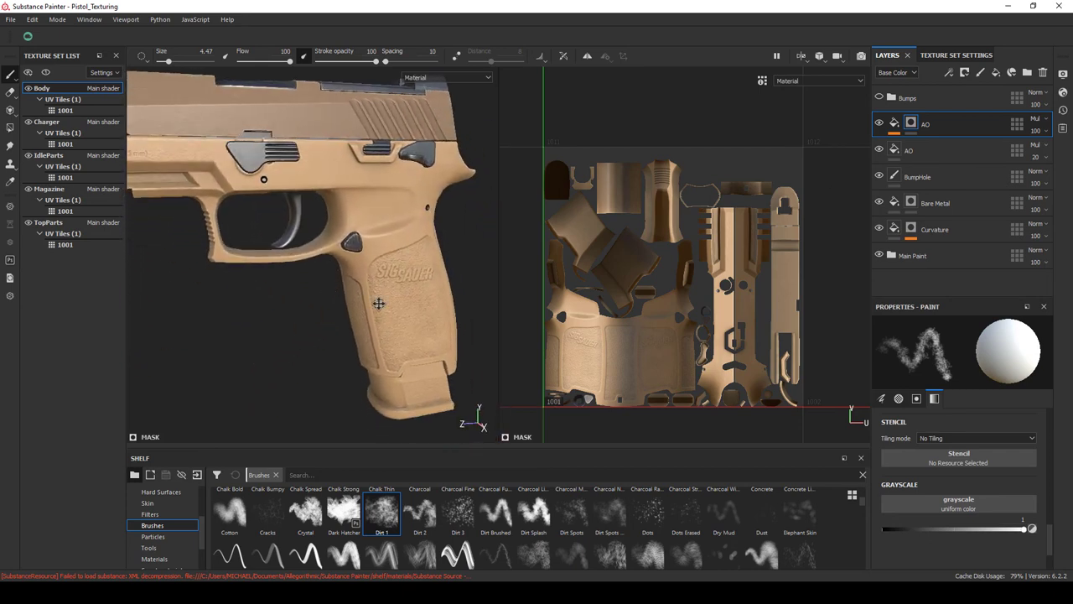
pyautogui.moveTo(379, 304); pyautogui.dragTo(362, 255)
pyautogui.moveTo(331, 289); pyautogui.dragTo(246, 297)
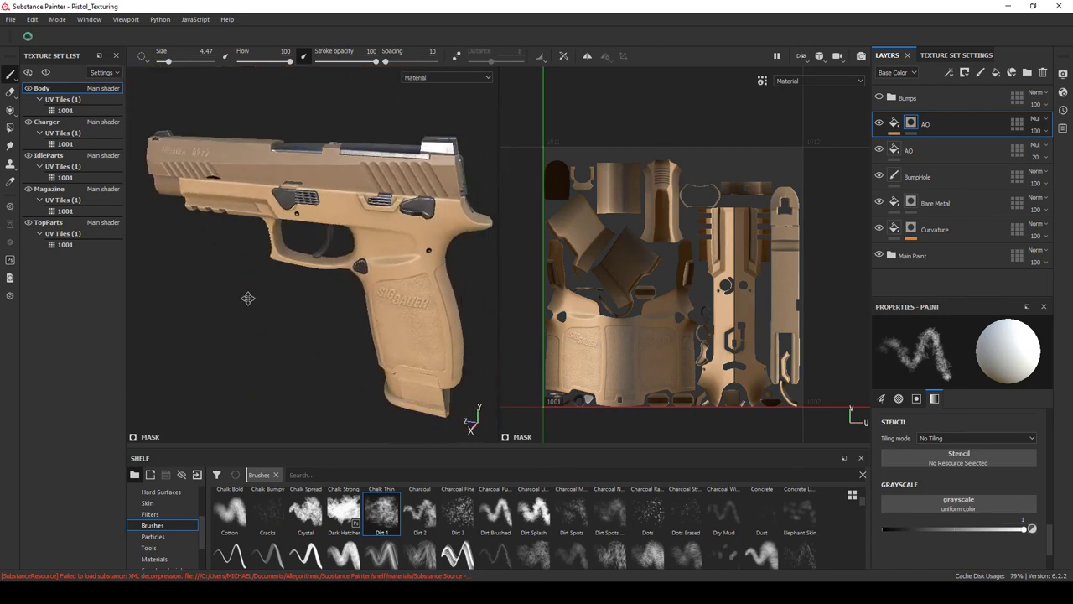
pyautogui.moveTo(247, 297); pyautogui.dragTo(241, 292)
pyautogui.moveTo(242, 293); pyautogui.dragTo(403, 243)
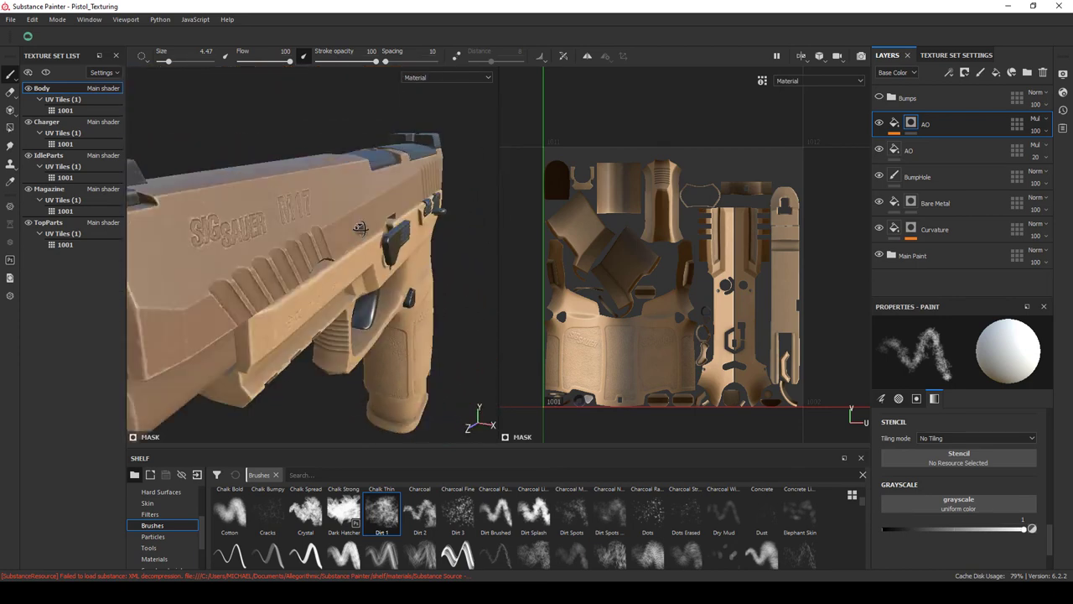
pyautogui.moveTo(402, 243); pyautogui.dragTo(302, 218)
pyautogui.moveTo(301, 218); pyautogui.dragTo(294, 239)
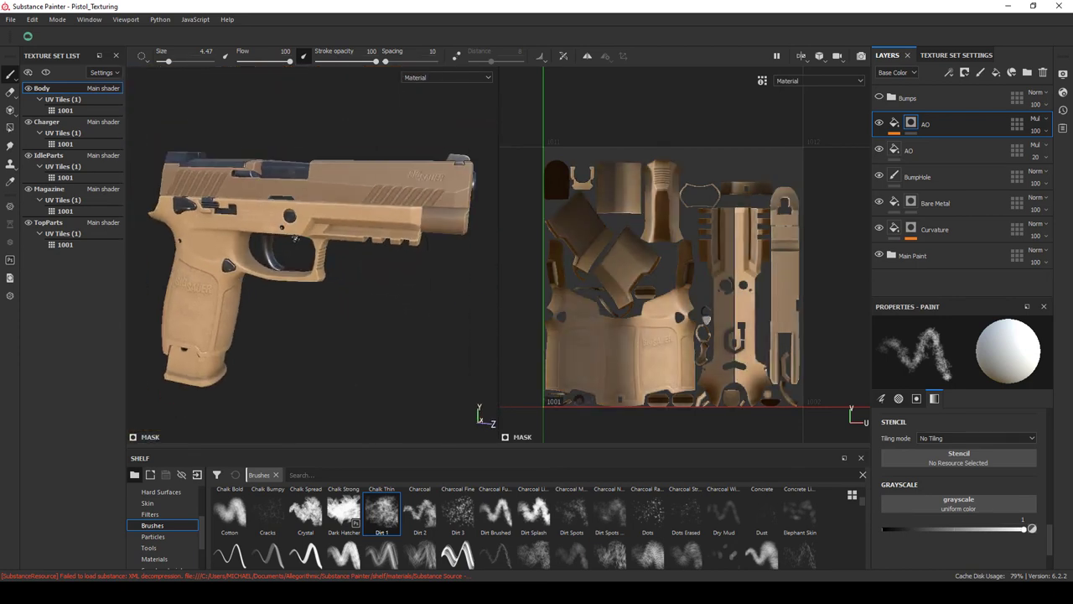
# In the Charger set, duplicate the Curvature layer with Ctrl+D and bring up the copy's mask options.
pyautogui.click(48, 133)
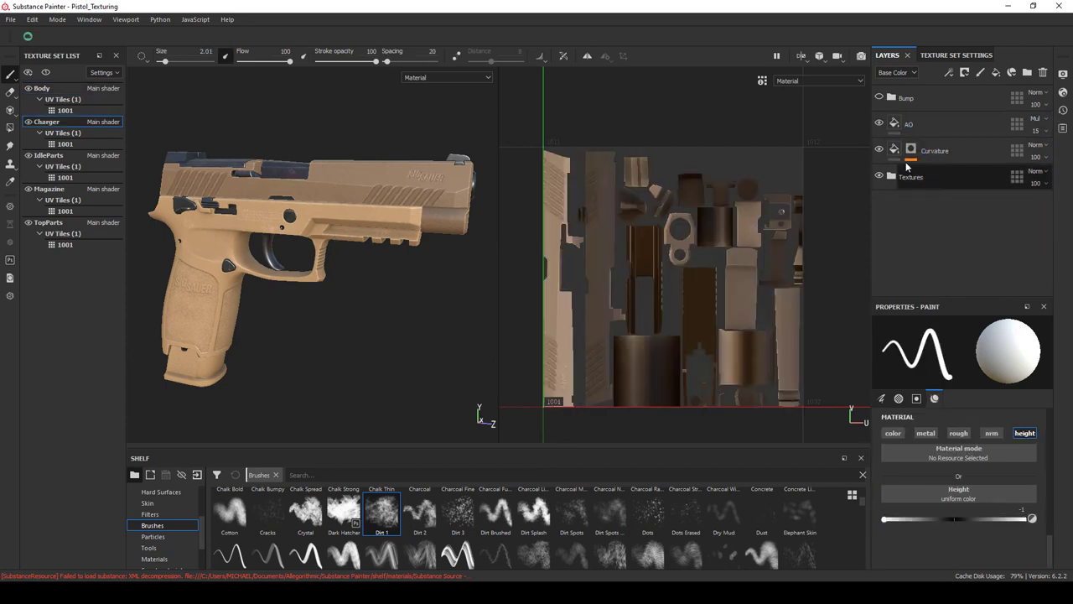
pyautogui.click(911, 149)
pyautogui.hotkey('ctrl', 'd')
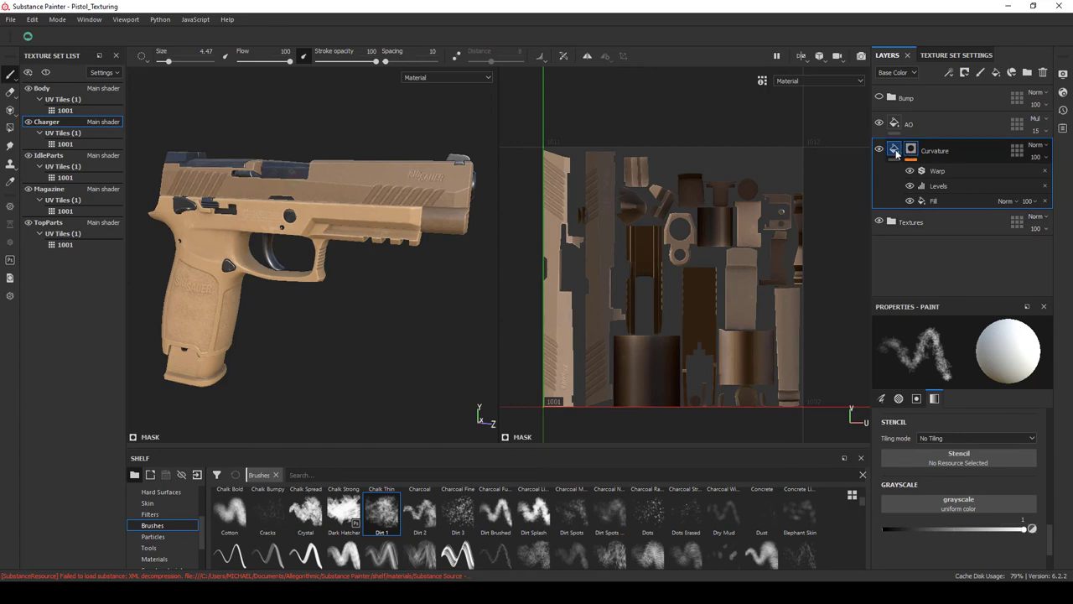
pyautogui.click(896, 150)
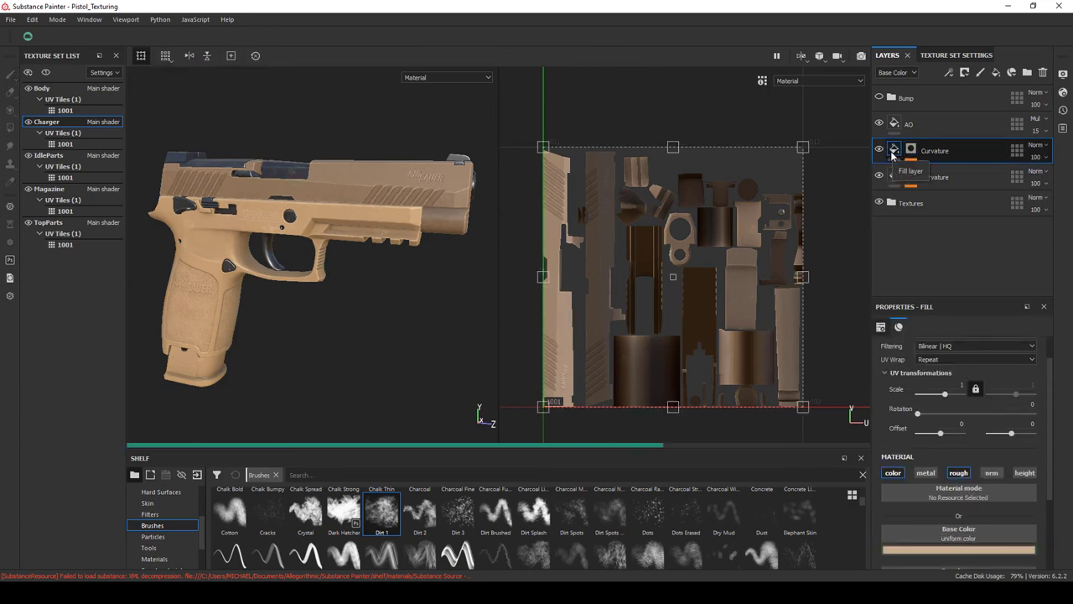
pyautogui.click(912, 150)
pyautogui.rightClick(912, 149)
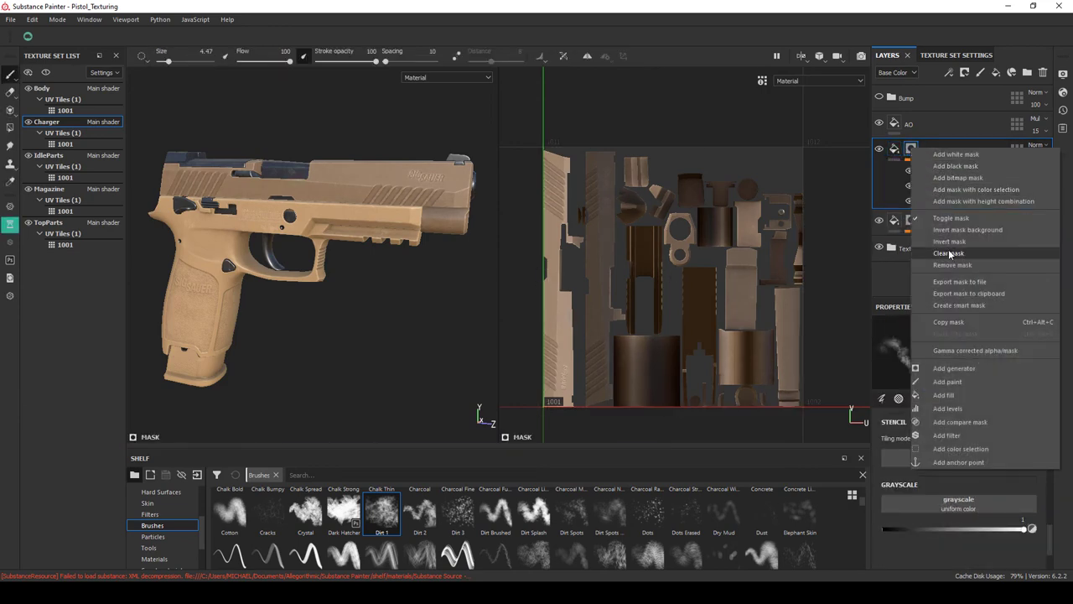
# Clear the top Curvature copy's mask and save the project.
pyautogui.click(950, 253)
pyautogui.rightClick(912, 149)
pyautogui.click(947, 382)
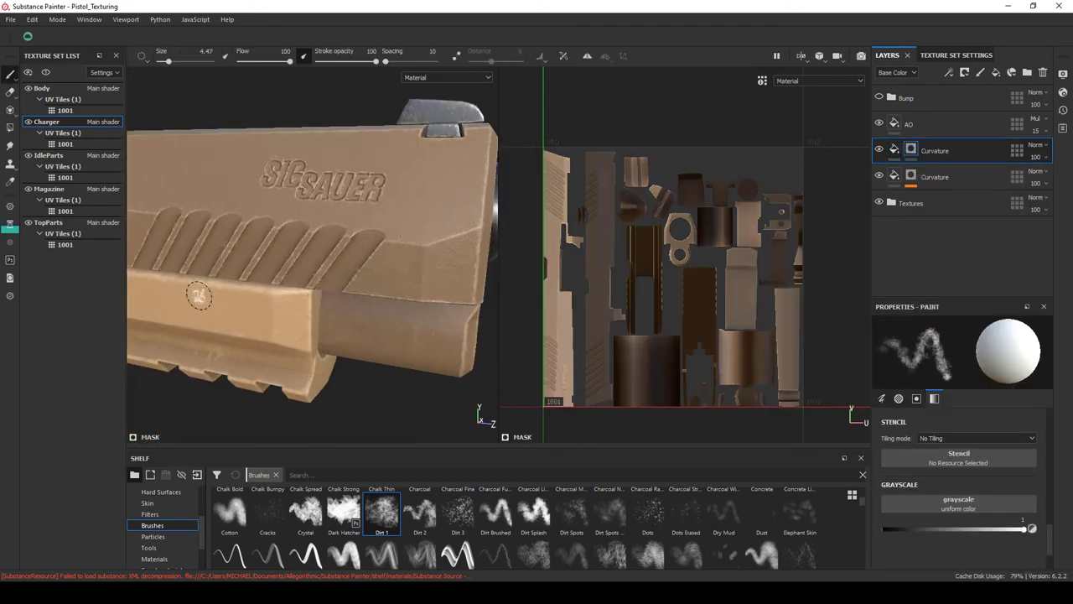
pyautogui.hotkey('ctrl', 's')
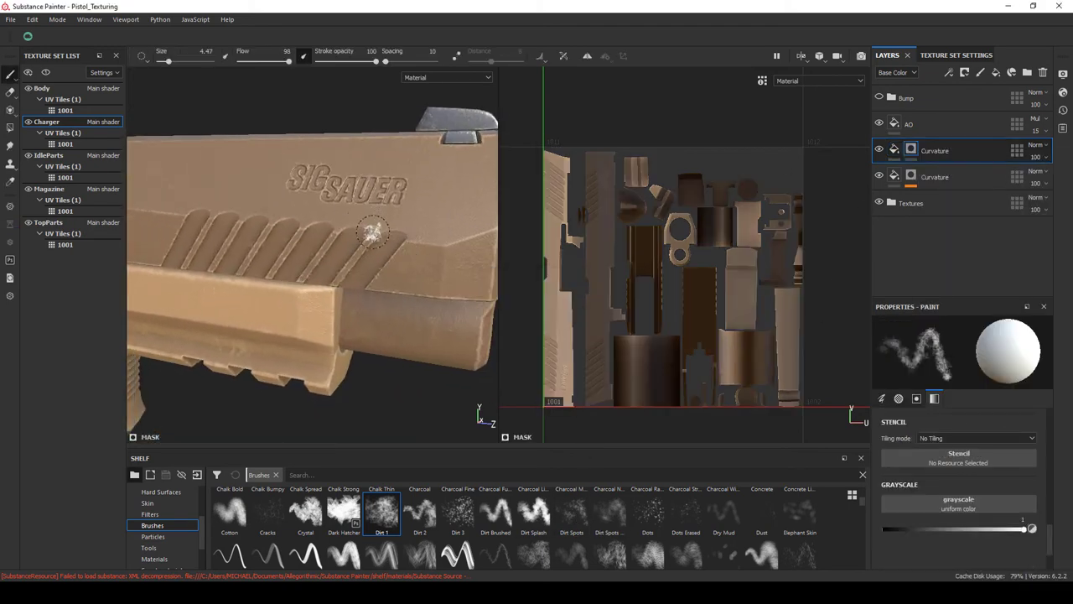
# Set the brush to flow 78, size 1.82 and stroke opacity 50.
pyautogui.moveTo(373, 233); pyautogui.dragTo(373, 250)
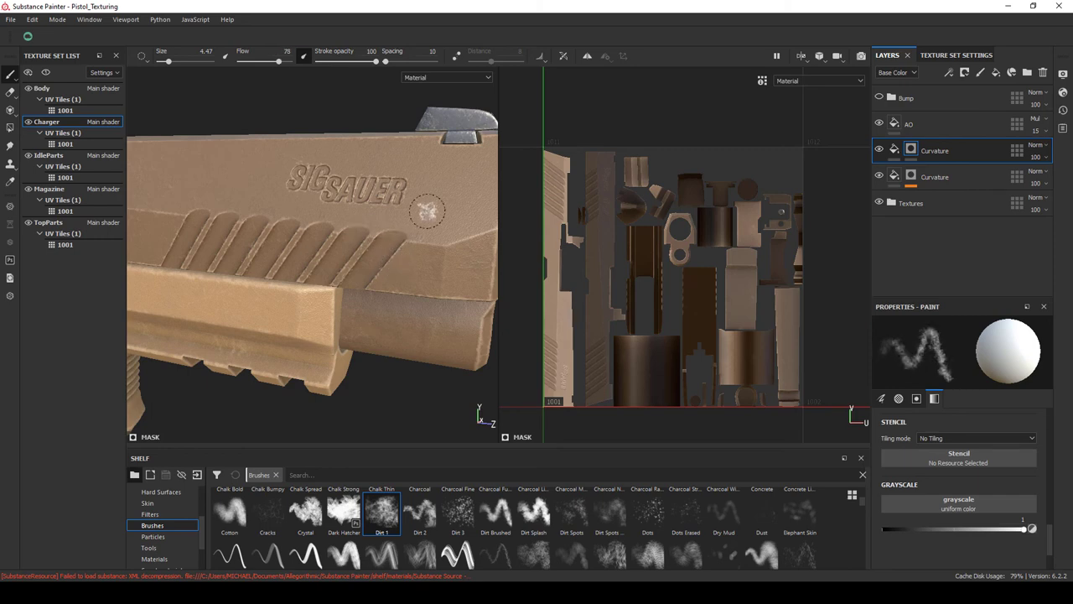
pyautogui.moveTo(428, 212); pyautogui.dragTo(402, 216)
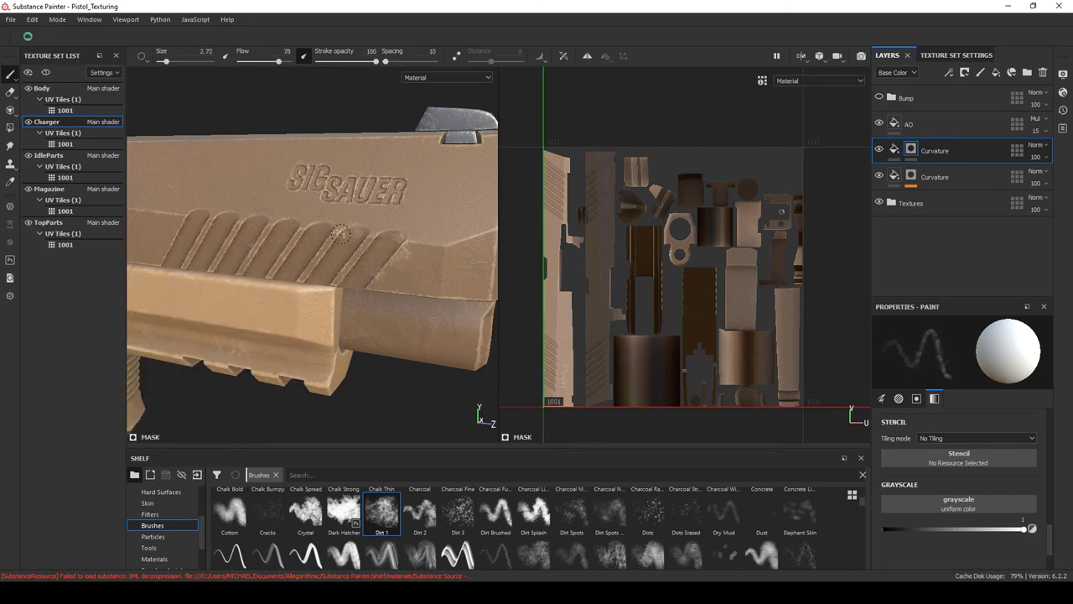
pyautogui.moveTo(343, 256); pyautogui.dragTo(269, 270)
pyautogui.moveTo(261, 270); pyautogui.dragTo(269, 267)
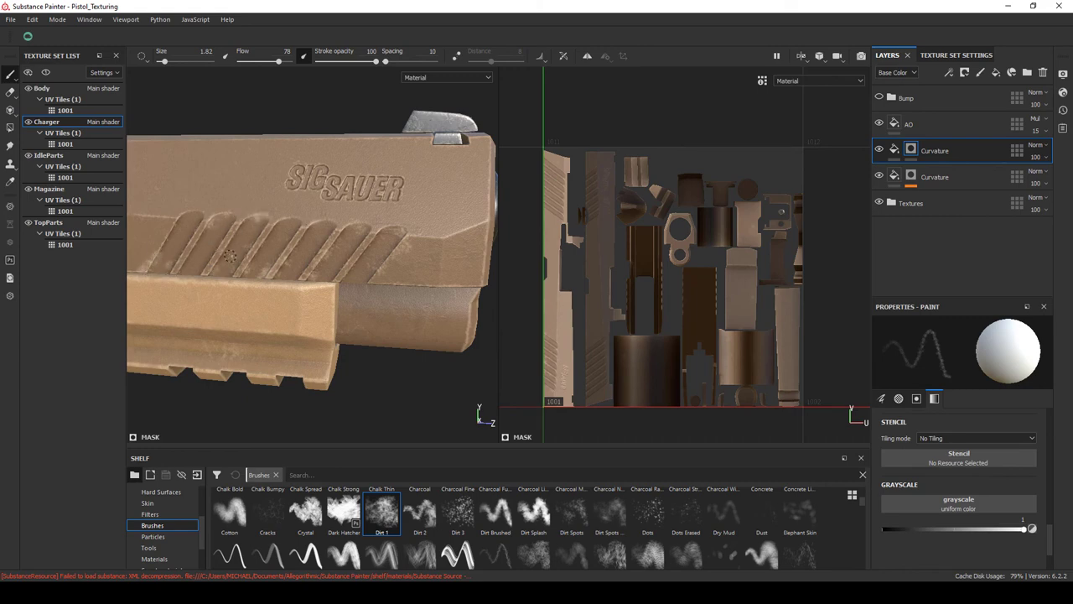
pyautogui.moveTo(228, 258); pyautogui.dragTo(195, 269)
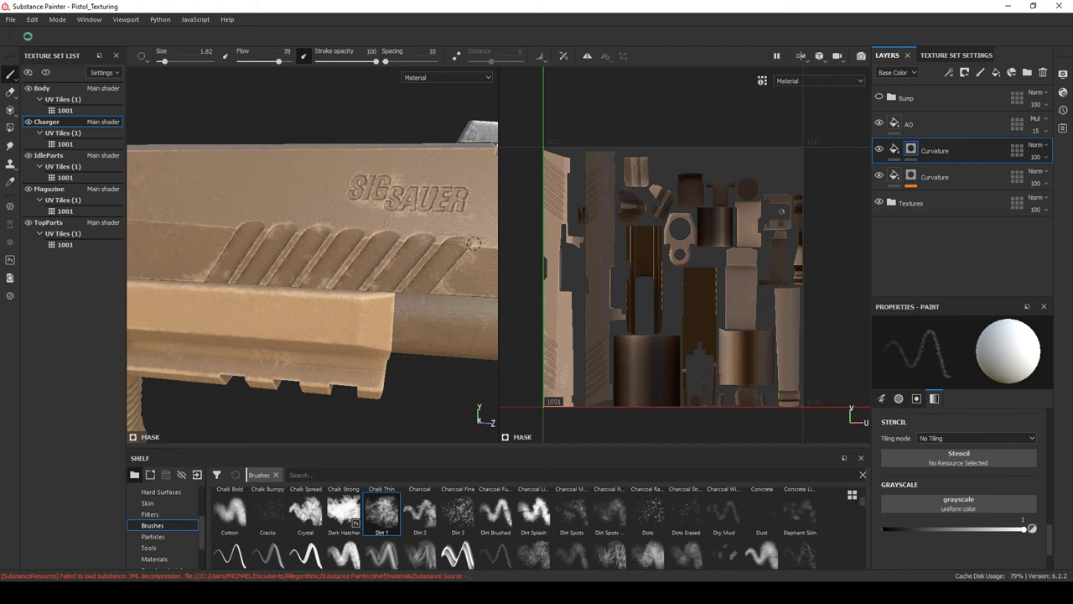
pyautogui.moveTo(369, 201); pyautogui.dragTo(351, 233)
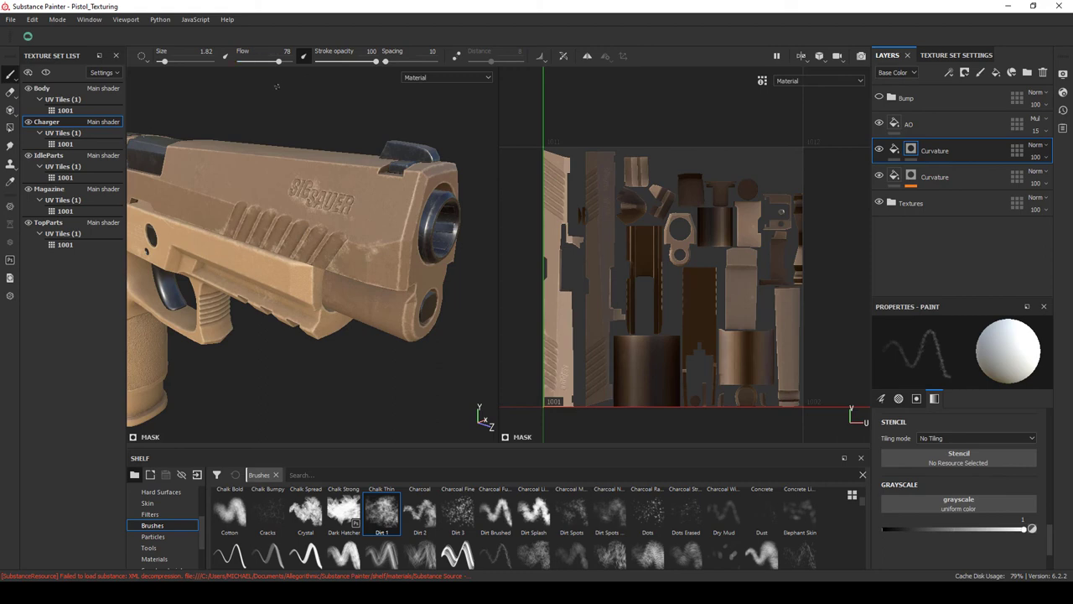
pyautogui.moveTo(385, 61); pyautogui.dragTo(346, 61)
# Paint white dusty wear along the slide near the SIG SAUER and M17 engravings, then drop flow to 37.
pyautogui.press('x')
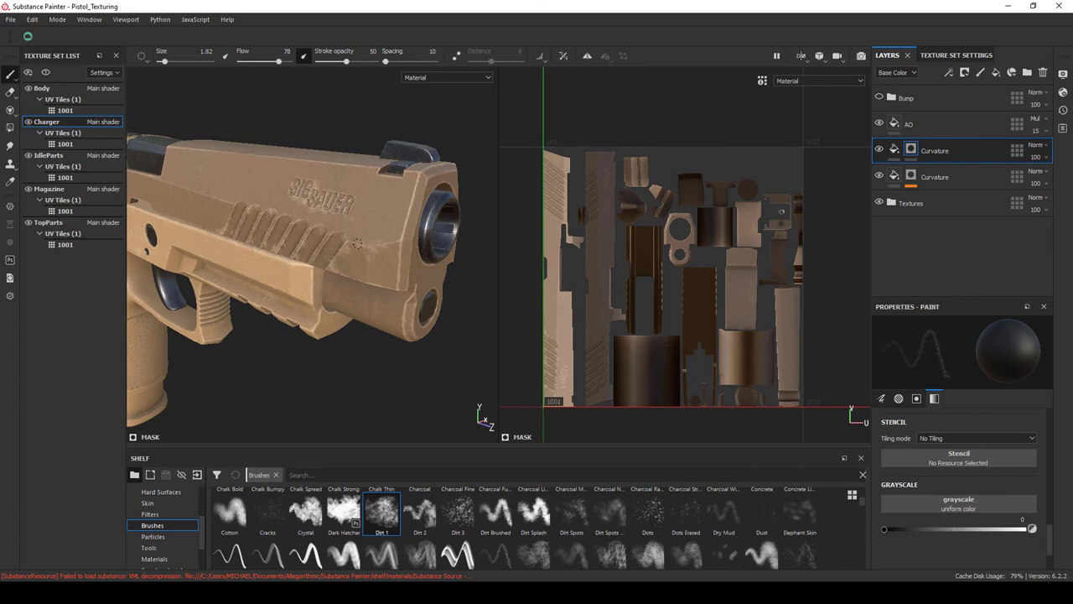
pyautogui.press('x')
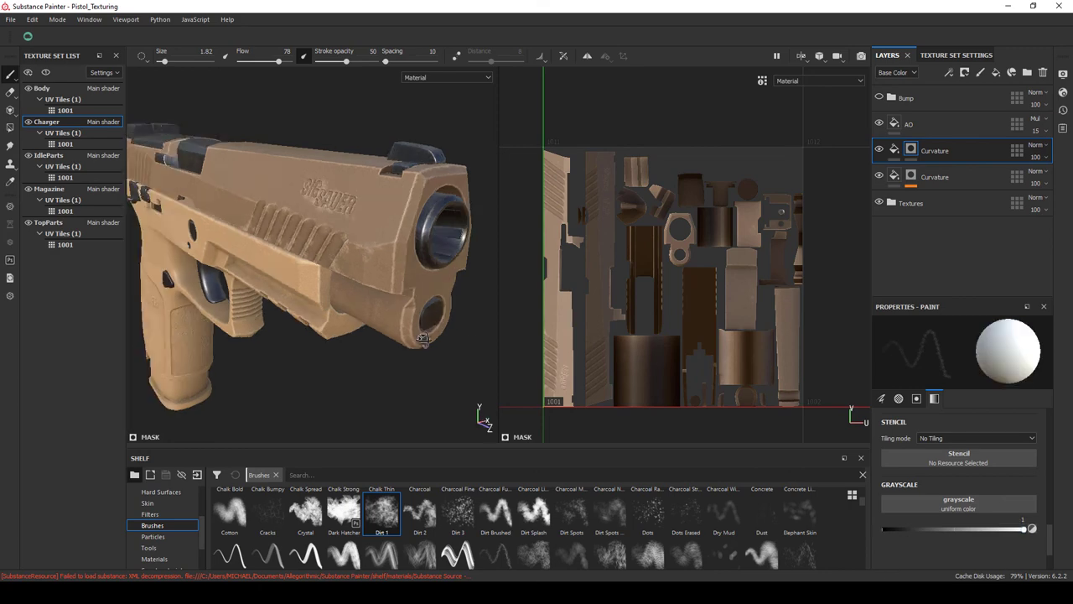
pyautogui.moveTo(276, 251); pyautogui.dragTo(339, 267)
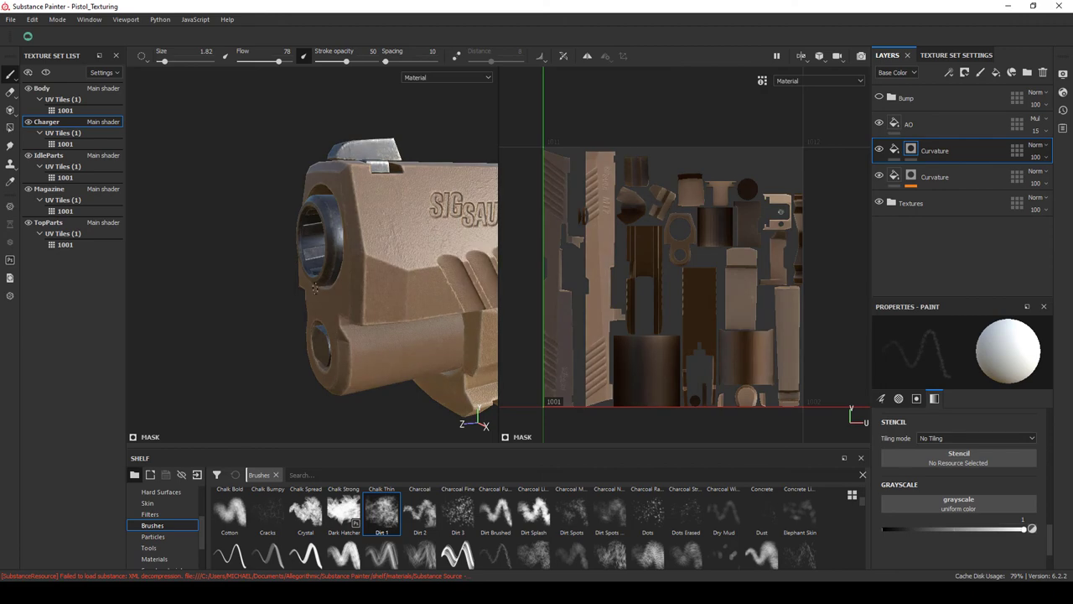
pyautogui.moveTo(331, 305); pyautogui.dragTo(240, 301)
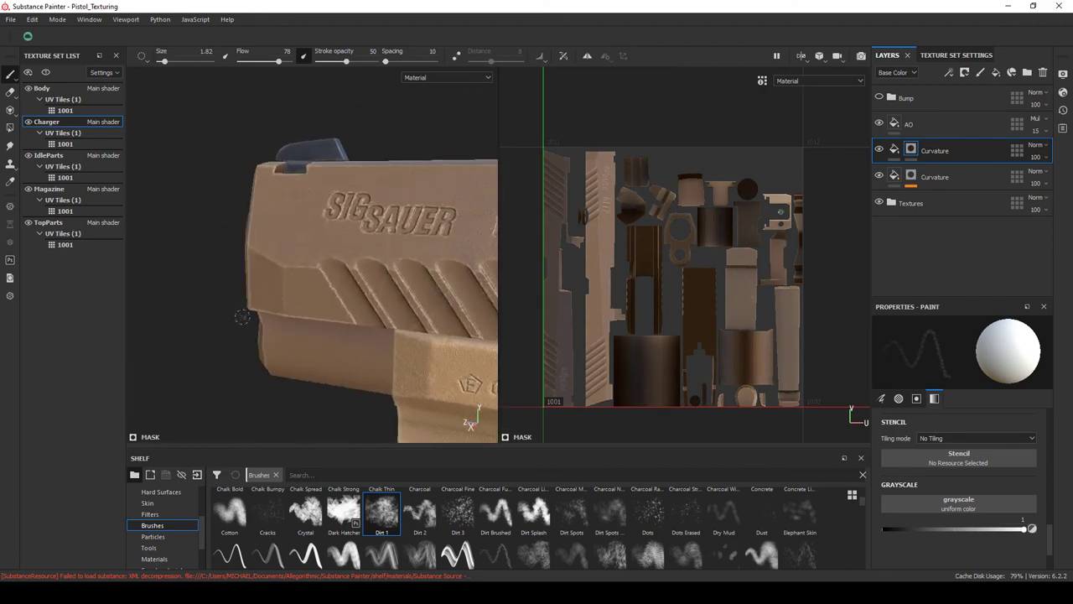
pyautogui.moveTo(242, 317); pyautogui.dragTo(201, 262)
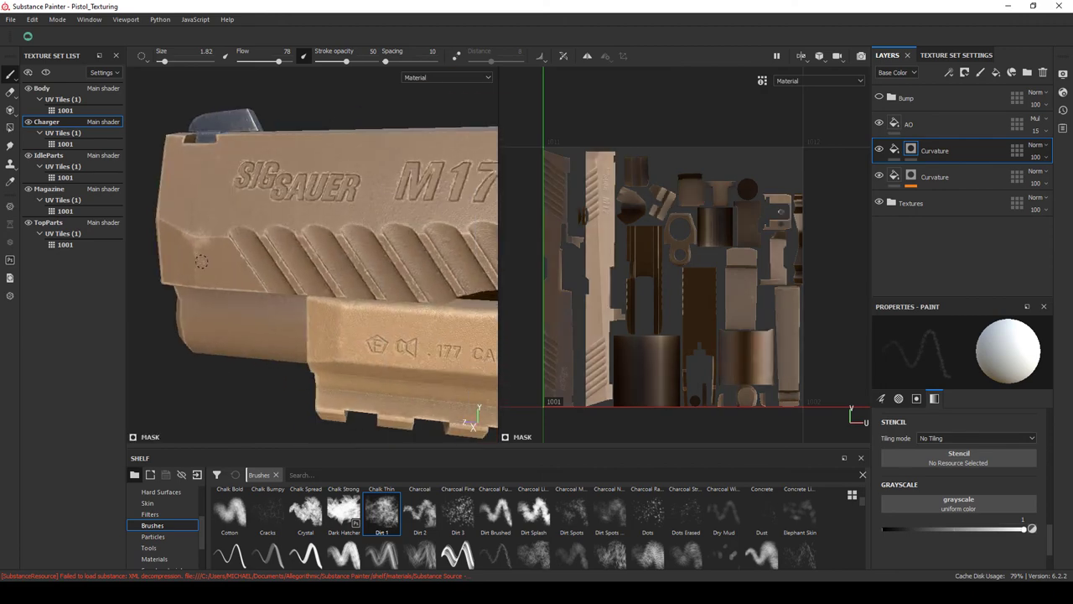
pyautogui.moveTo(201, 261); pyautogui.dragTo(367, 236)
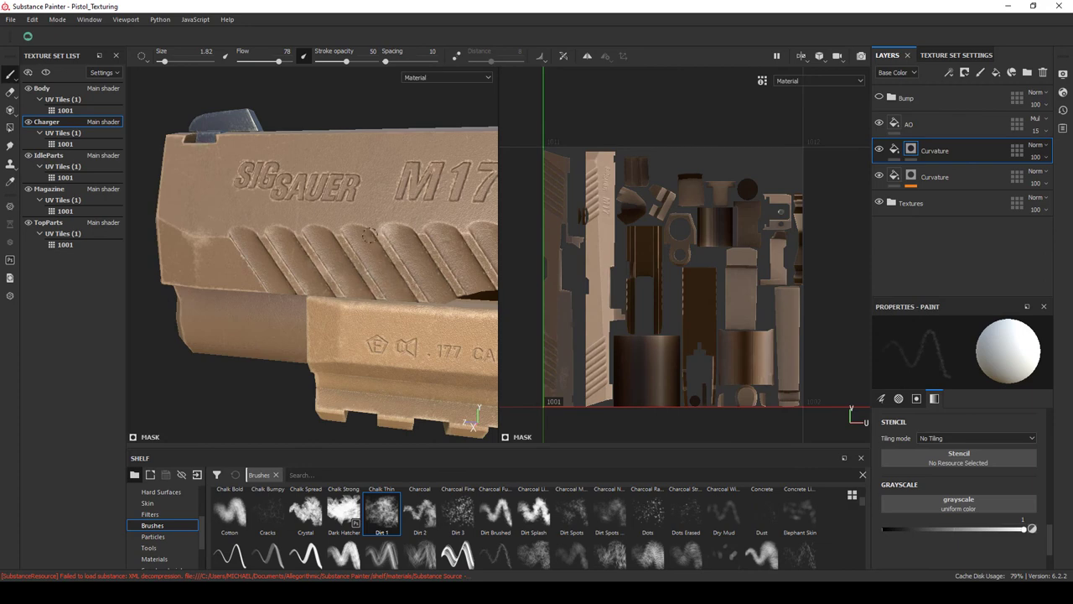
pyautogui.scroll(-3)
pyautogui.scroll(-3)
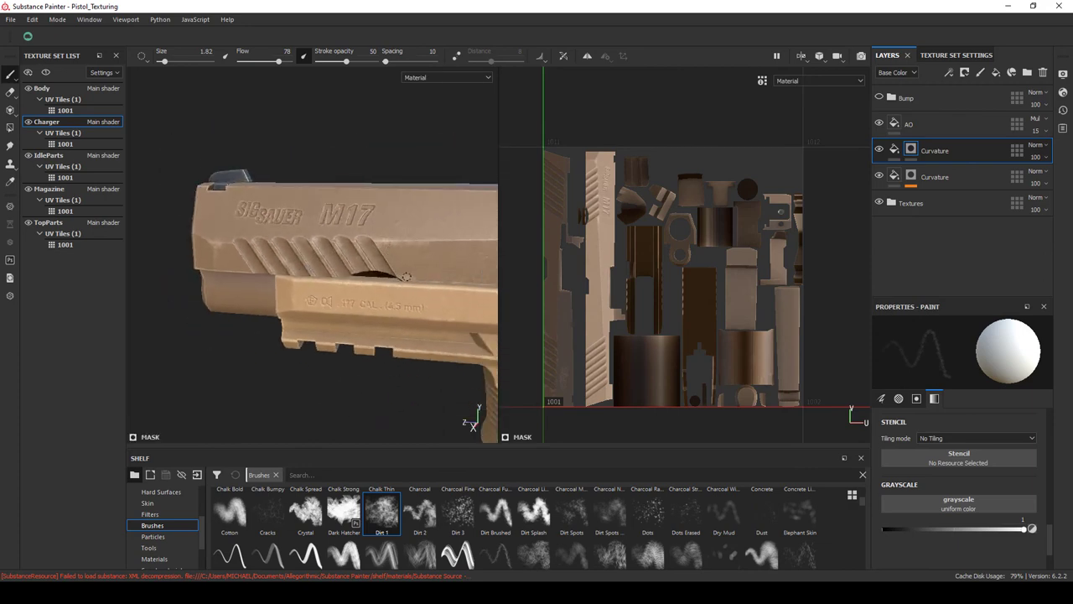
pyautogui.moveTo(278, 63); pyautogui.dragTo(257, 63)
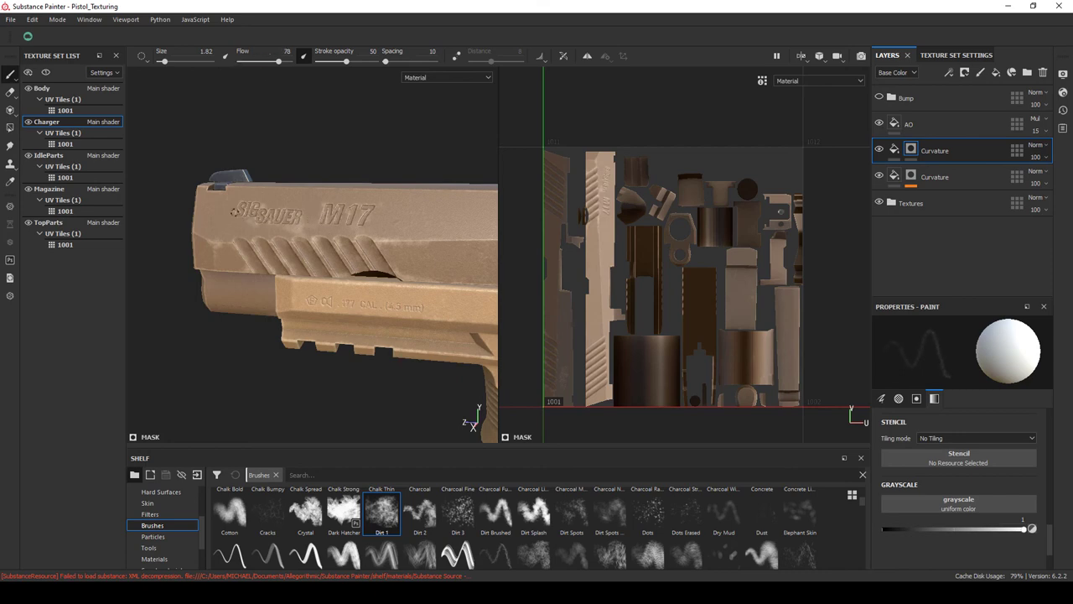
pyautogui.scroll(3)
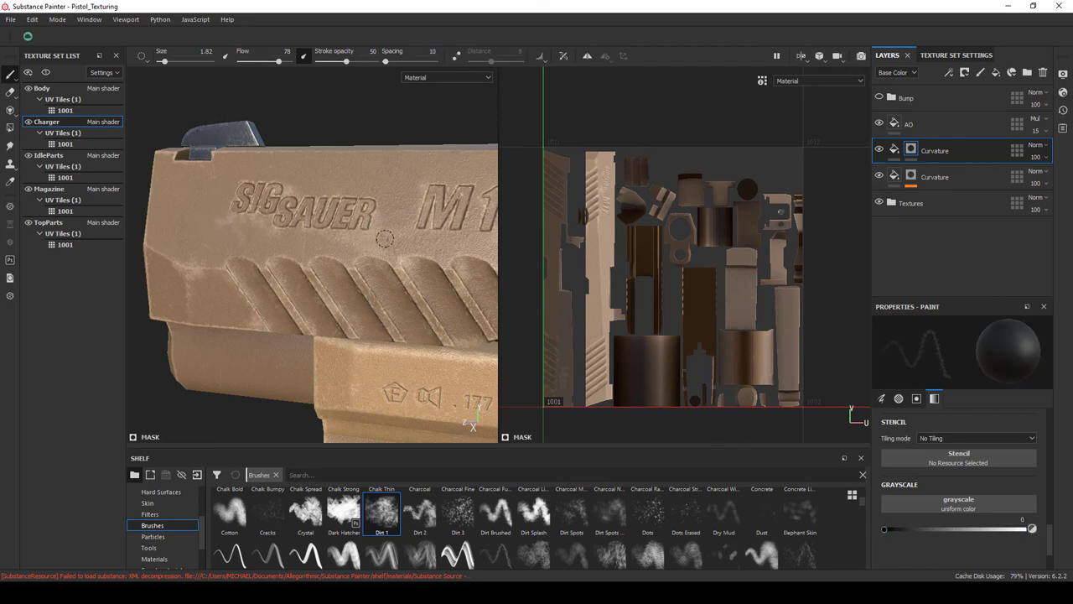
# Reset the paint value to white, frame the pistol, and pick a smaller Kyle's Concept crack brush.
pyautogui.press('x')
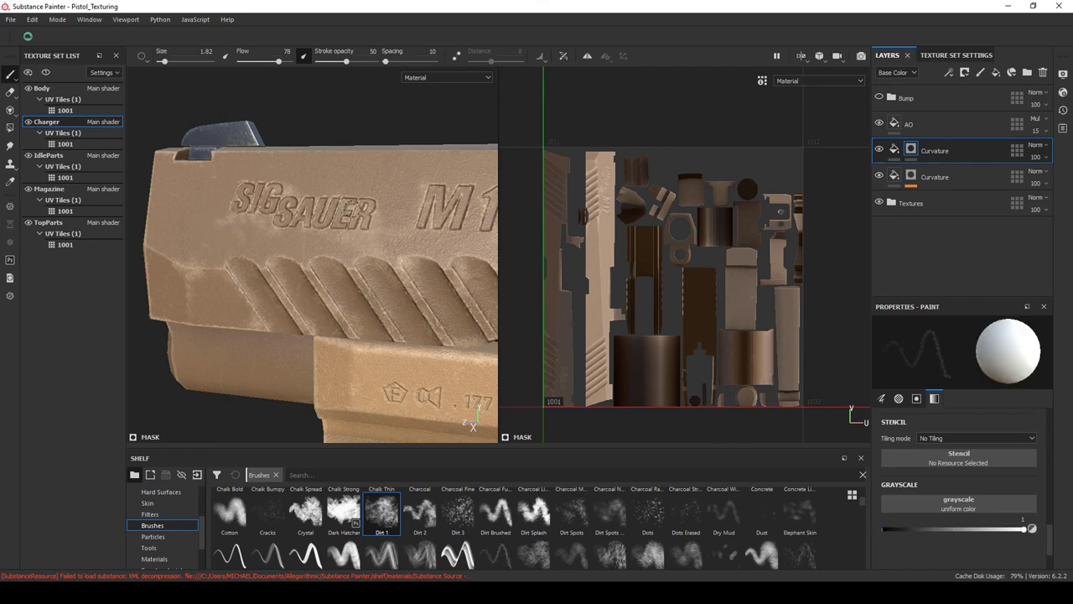
pyautogui.press('f')
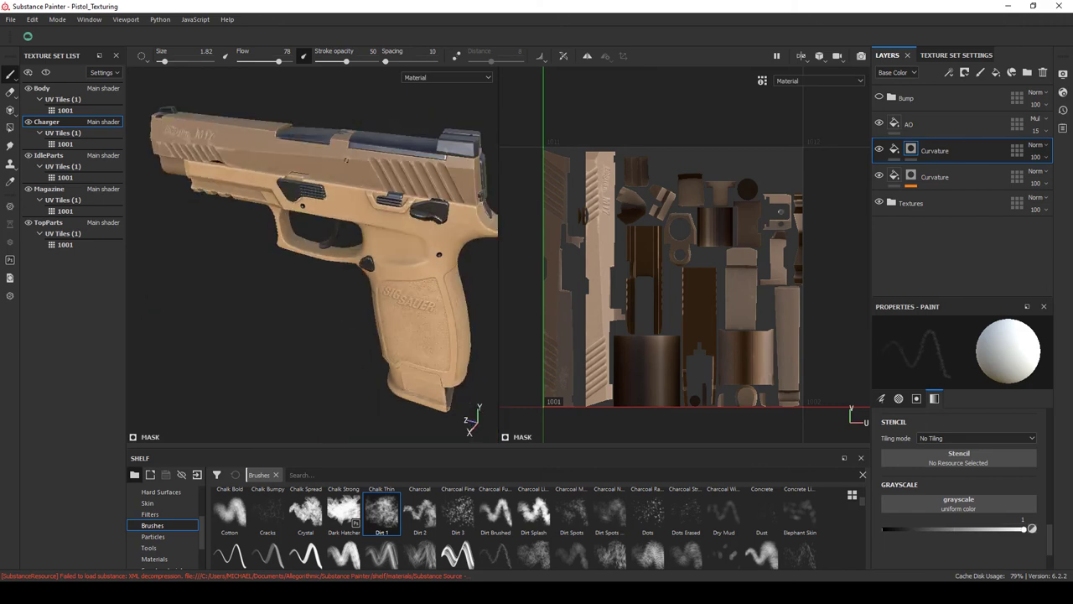
pyautogui.click(495, 554)
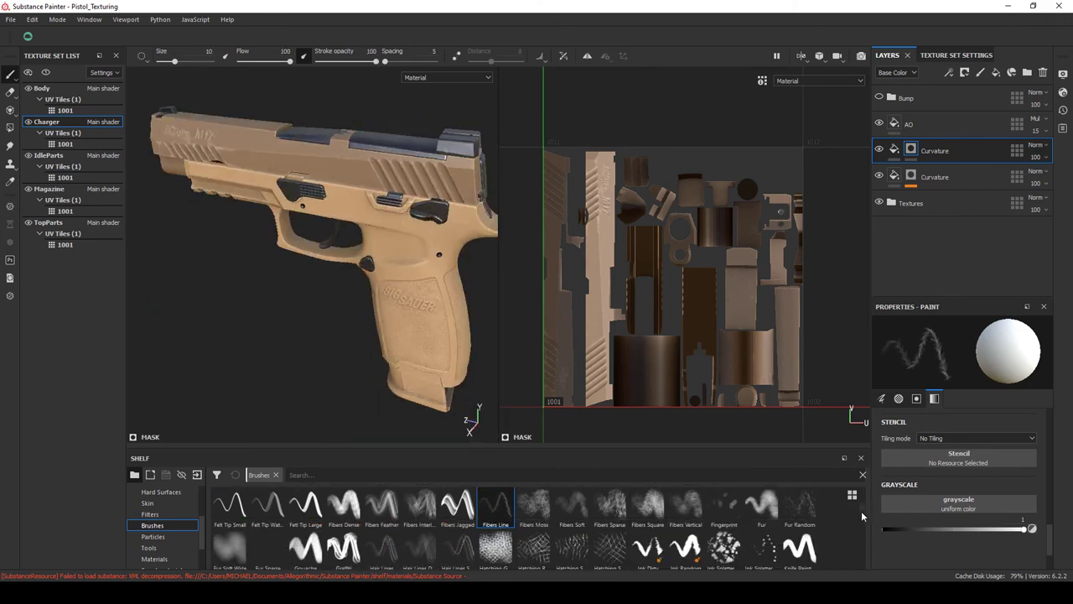
pyautogui.moveTo(861, 510); pyautogui.dragTo(860, 519)
pyautogui.click(799, 504)
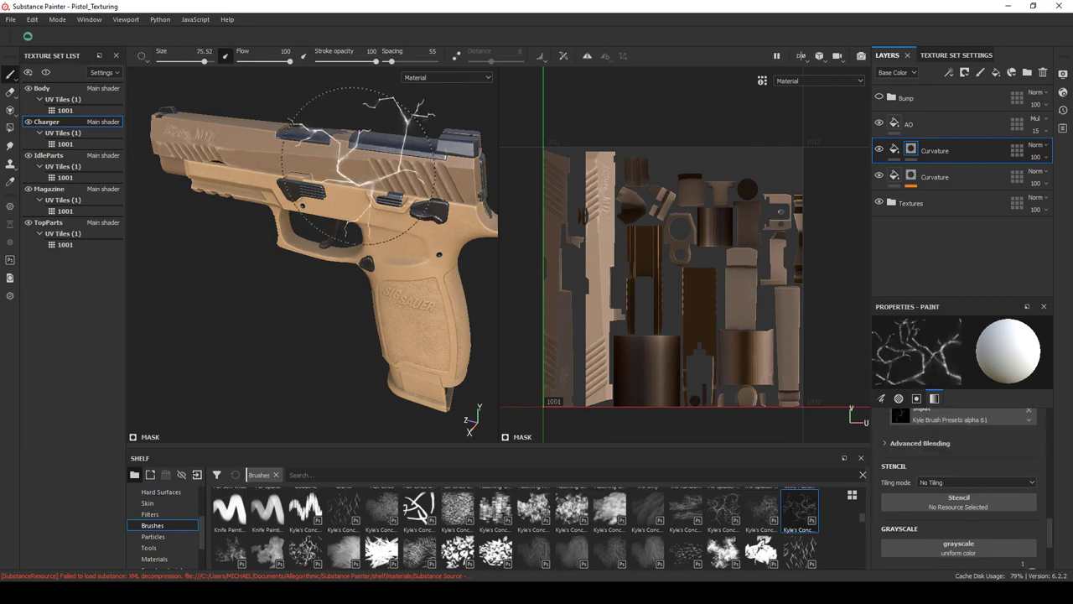
pyautogui.moveTo(394, 168); pyautogui.dragTo(246, 158)
# Zoom and orbit in close on the side of the SIG SAUER M17 slide.
pyautogui.scroll(3)
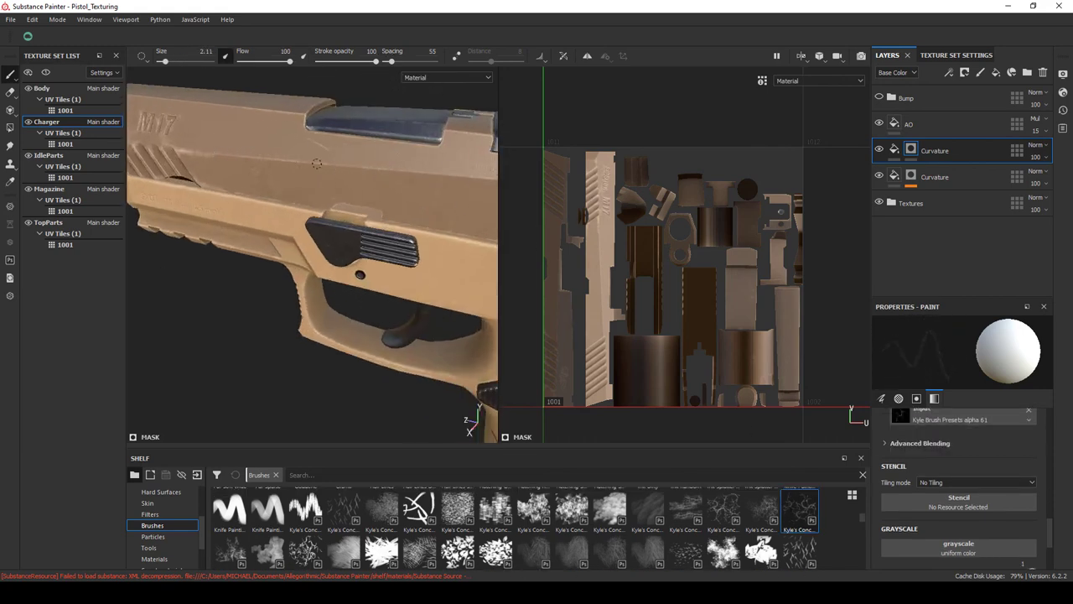
pyautogui.scroll(3)
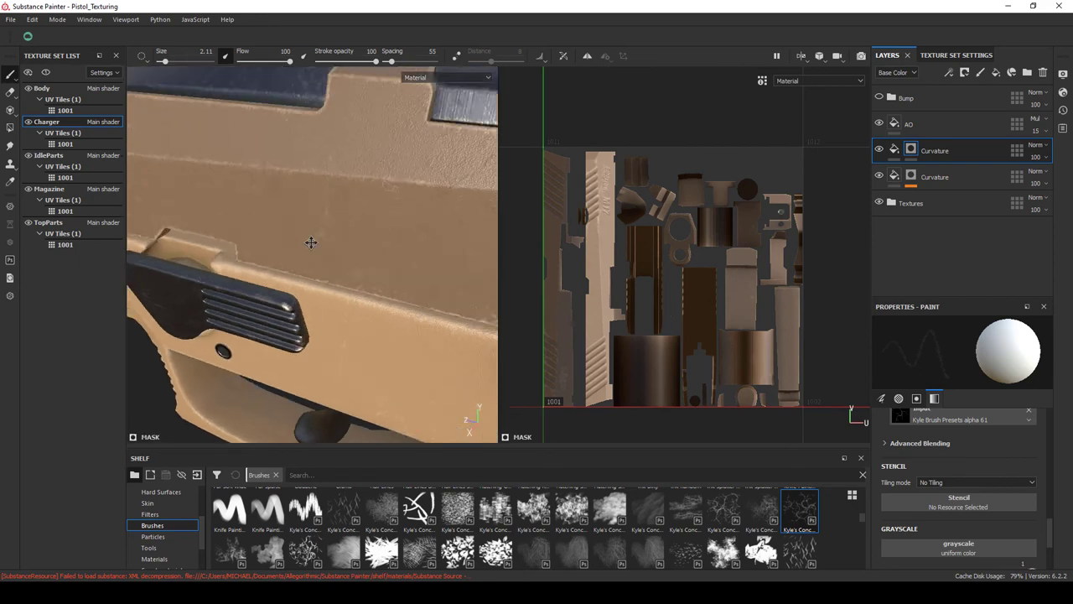
pyautogui.scroll(3)
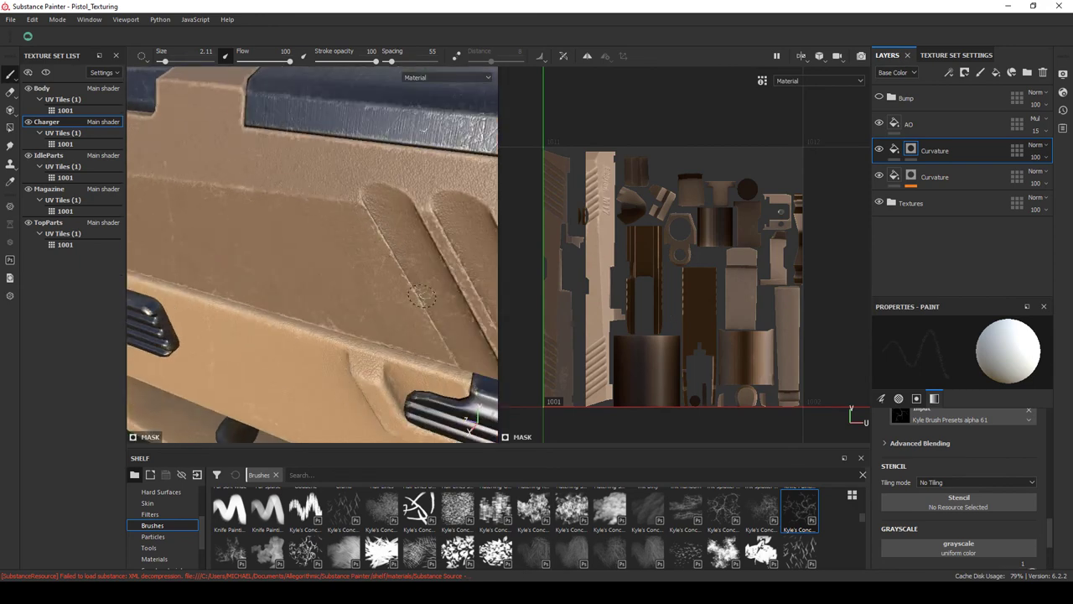
pyautogui.scroll(-3)
pyautogui.scroll(3)
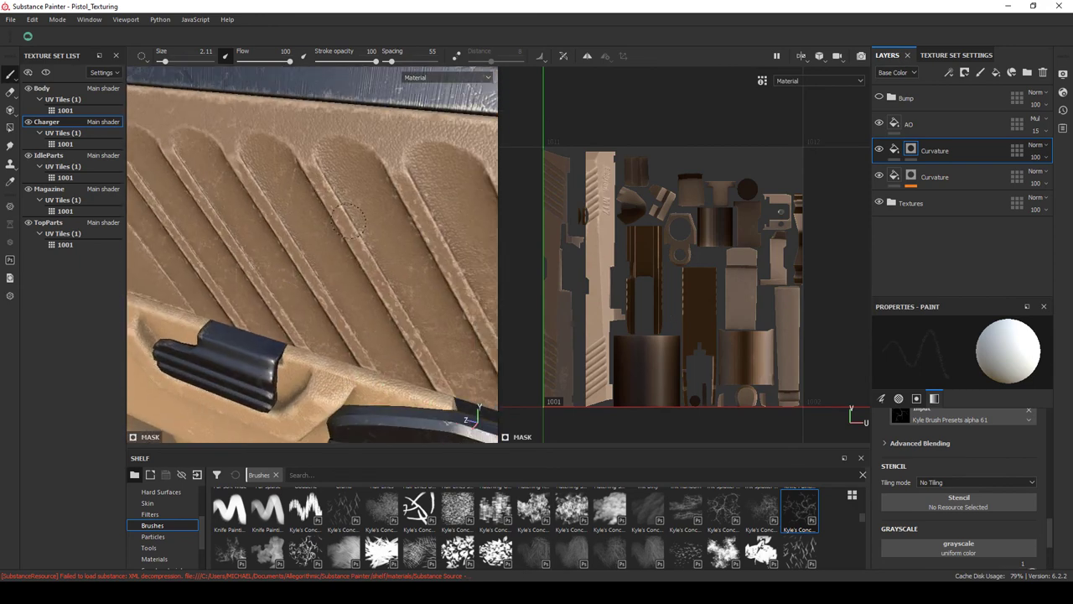
pyautogui.scroll(3)
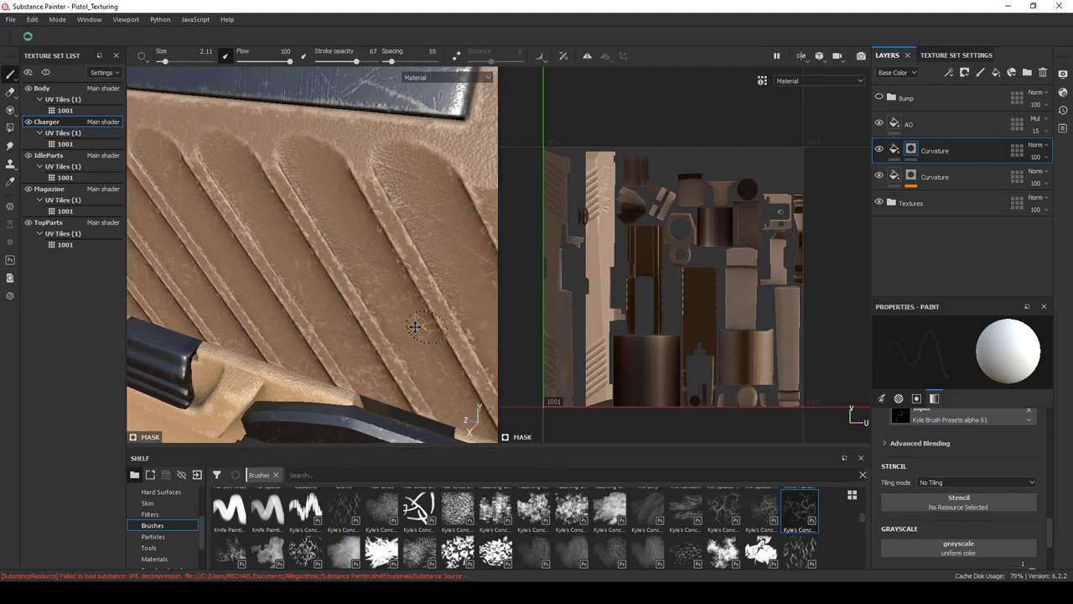
pyautogui.scroll(3)
pyautogui.moveTo(348, 265); pyautogui.dragTo(347, 249)
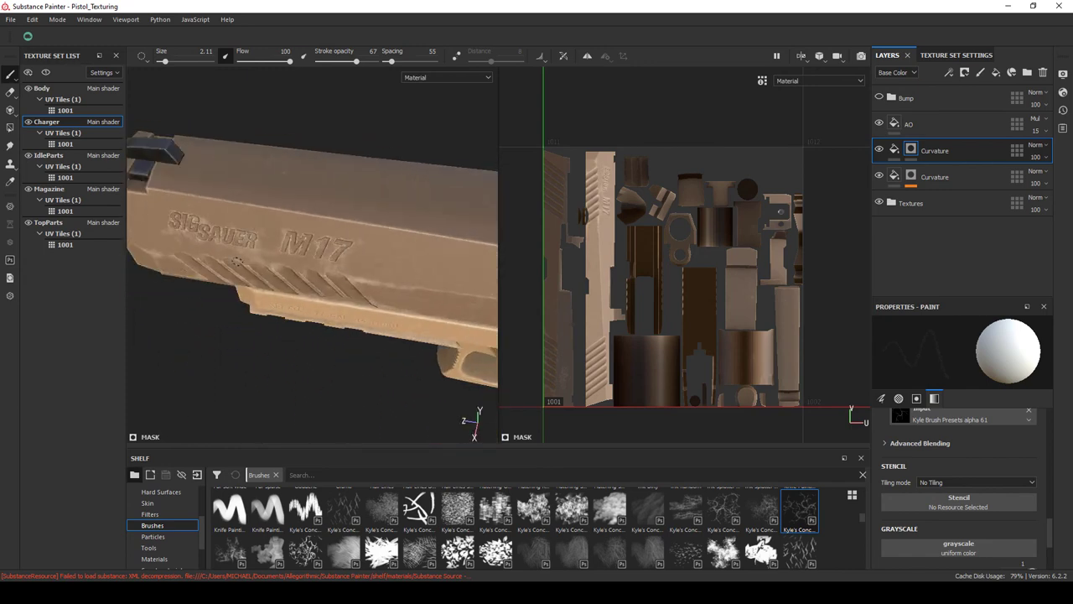
pyautogui.moveTo(237, 259); pyautogui.dragTo(250, 279)
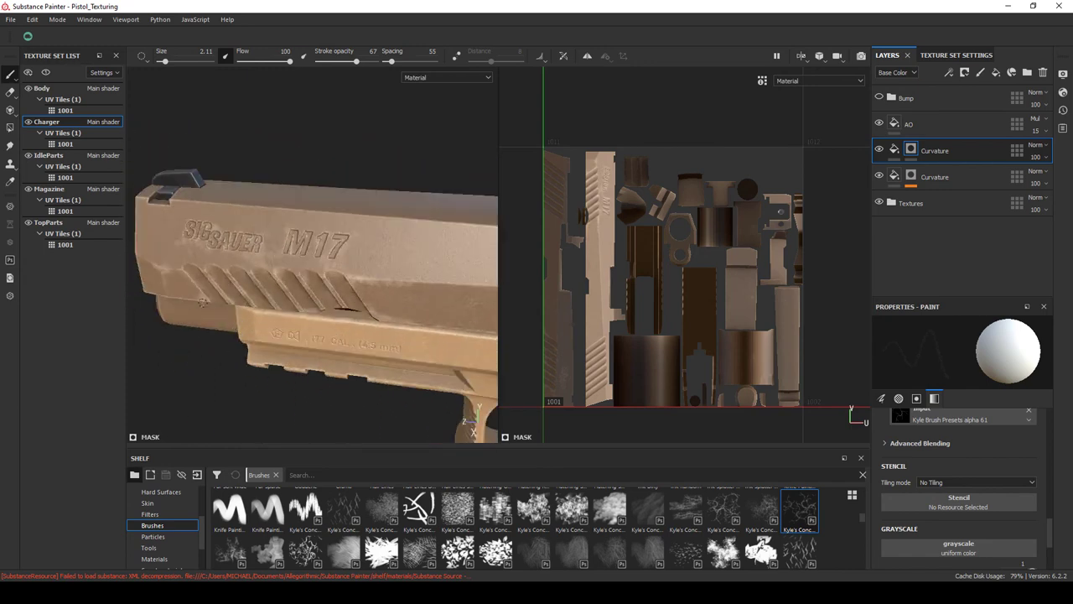
pyautogui.moveTo(203, 301); pyautogui.dragTo(253, 329)
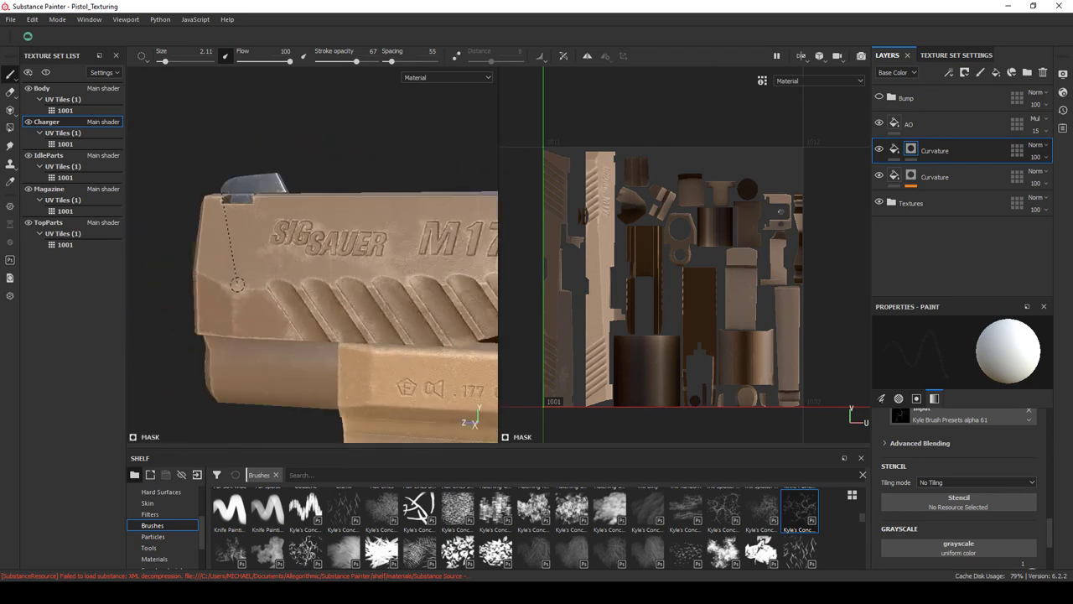
# Orbit around the slide's ridges, muzzle front, trigger area and far side to inspect the wear.
pyautogui.moveTo(237, 283); pyautogui.dragTo(368, 271)
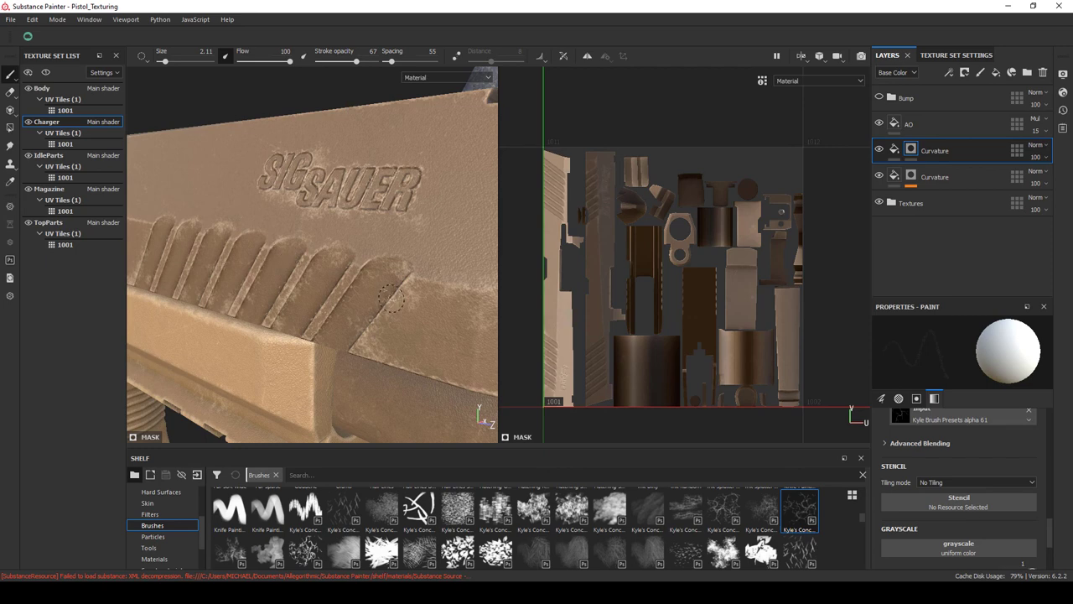
pyautogui.moveTo(387, 299); pyautogui.dragTo(362, 293)
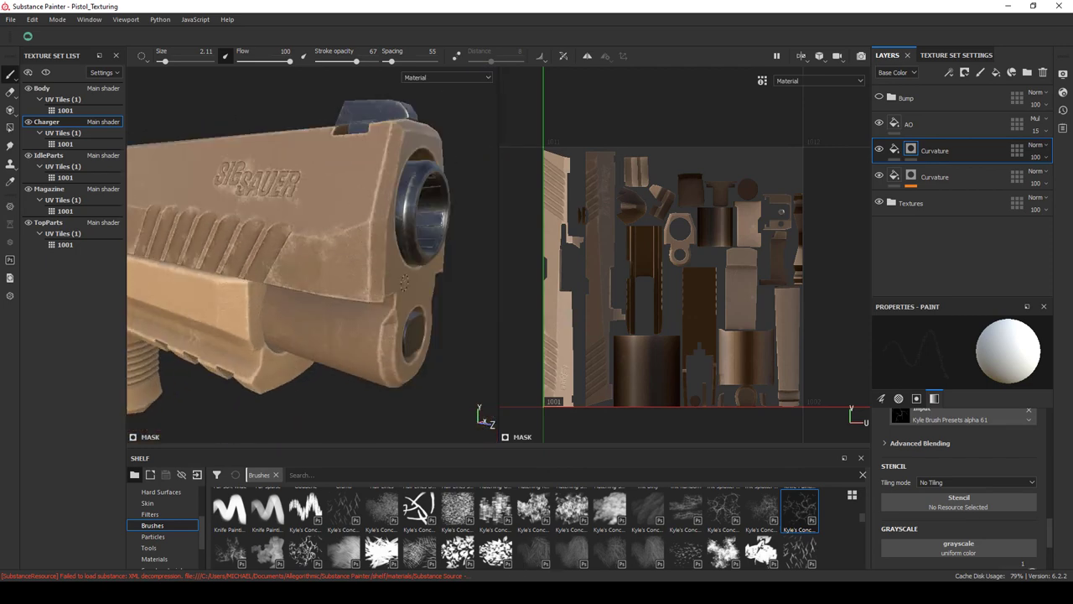
pyautogui.moveTo(405, 279); pyautogui.dragTo(328, 254)
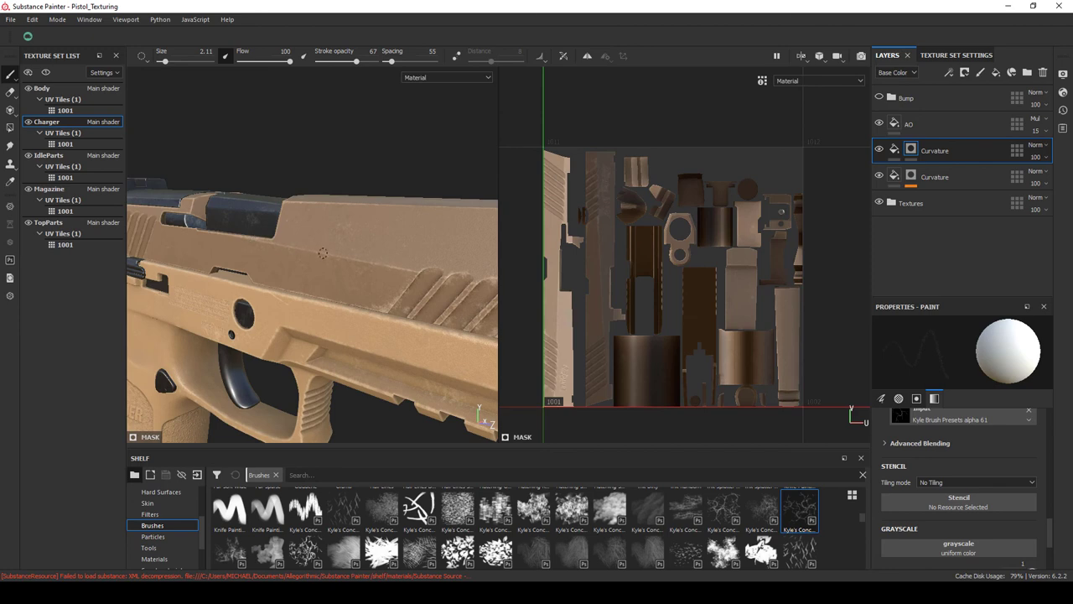
pyautogui.moveTo(392, 296); pyautogui.dragTo(296, 268)
pyautogui.moveTo(345, 191); pyautogui.dragTo(365, 220)
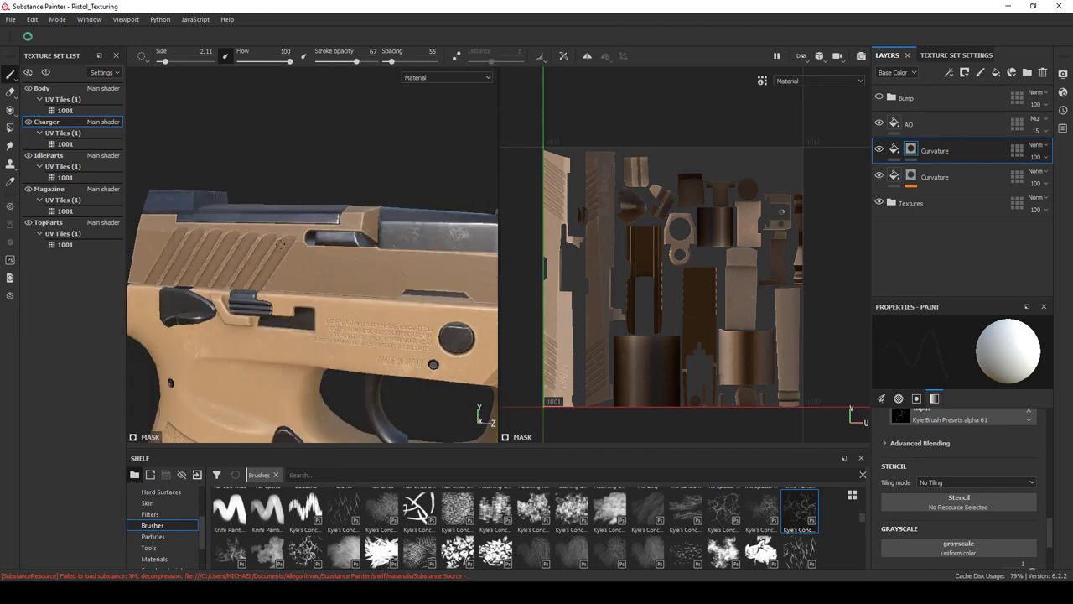
pyautogui.rightClick(181, 231)
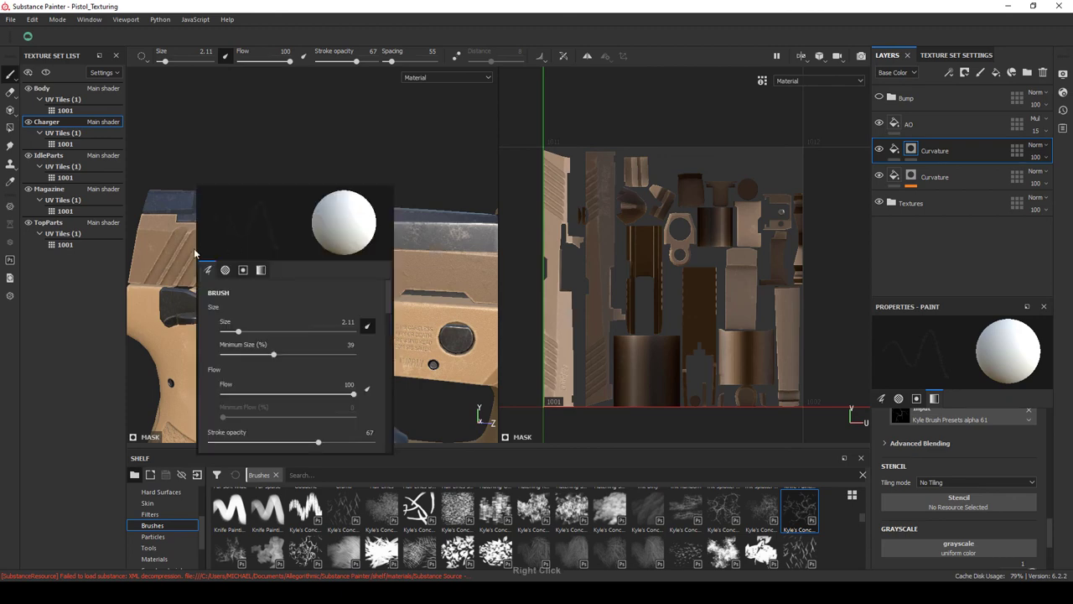
pyautogui.moveTo(181, 231); pyautogui.dragTo(316, 255)
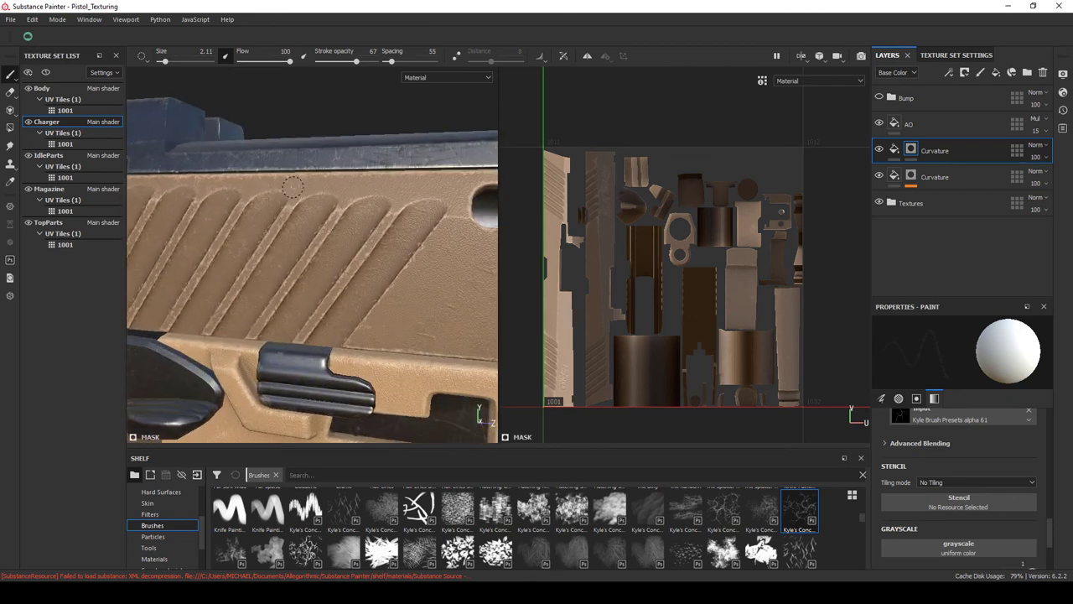
pyautogui.moveTo(319, 237); pyautogui.dragTo(262, 213)
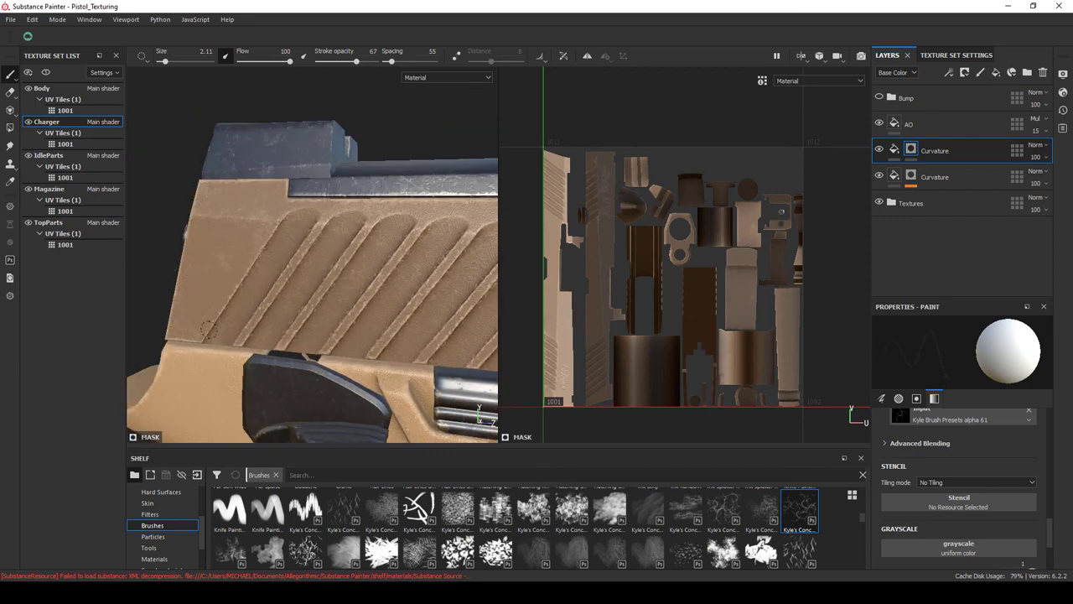
pyautogui.moveTo(165, 266); pyautogui.dragTo(364, 242)
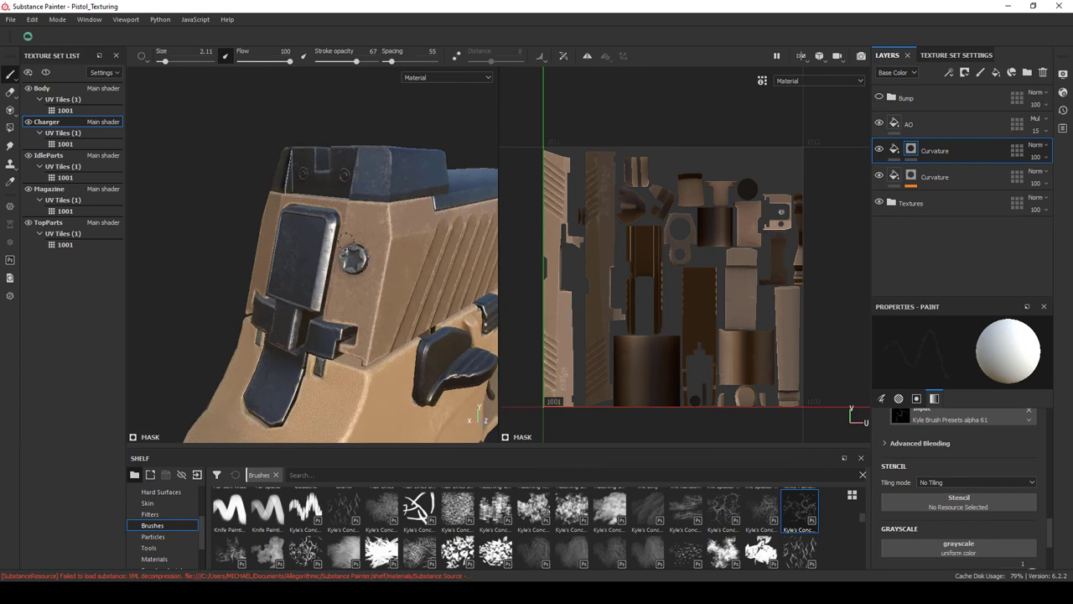
pyautogui.moveTo(230, 302); pyautogui.dragTo(268, 306)
pyautogui.moveTo(268, 306); pyautogui.dragTo(281, 336)
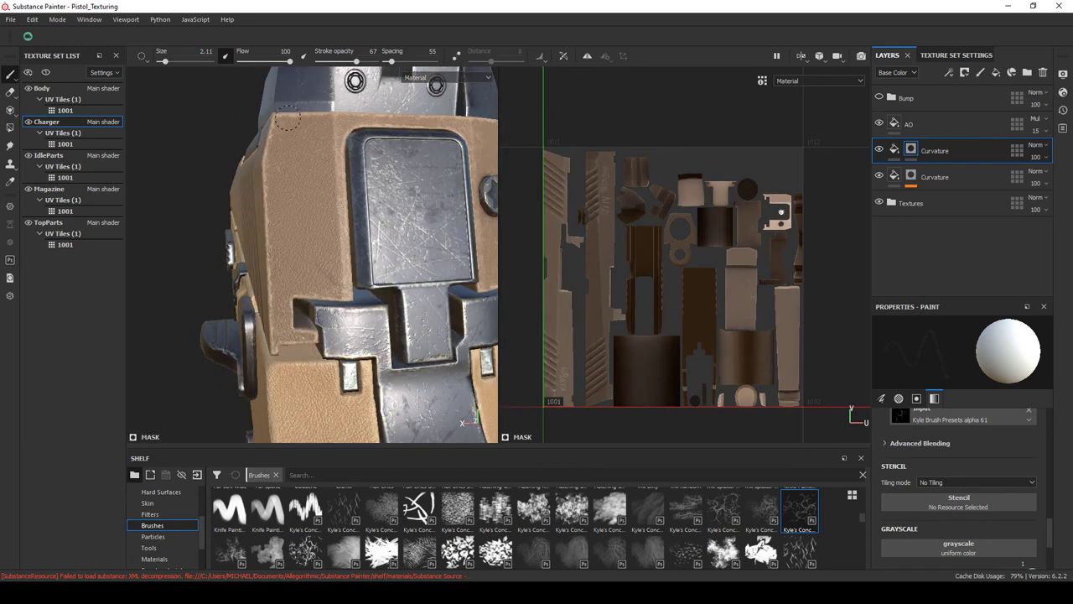
pyautogui.moveTo(264, 352); pyautogui.dragTo(394, 223)
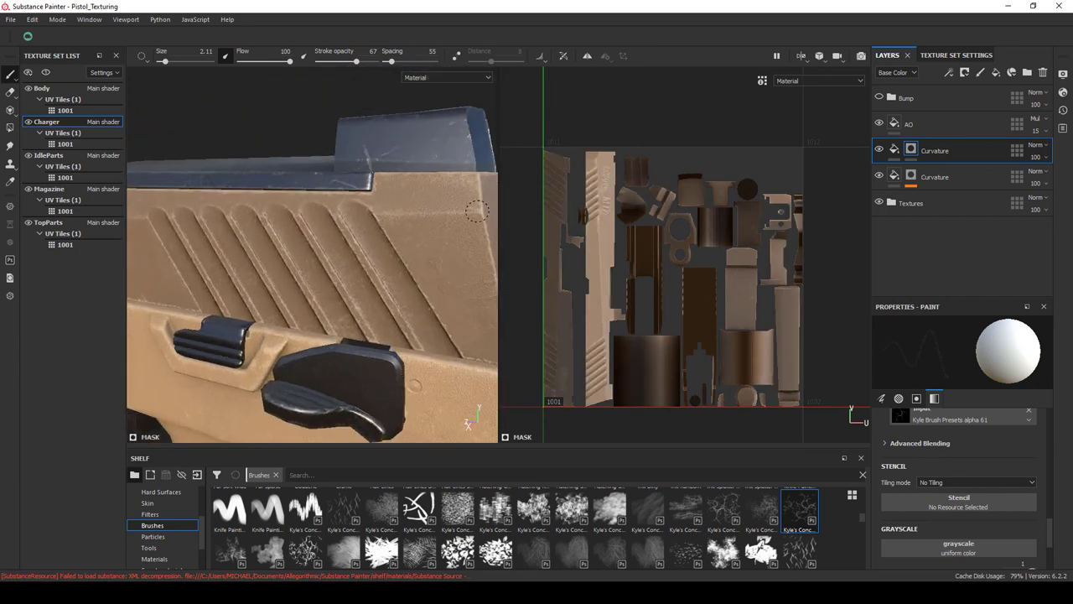
pyautogui.press('f')
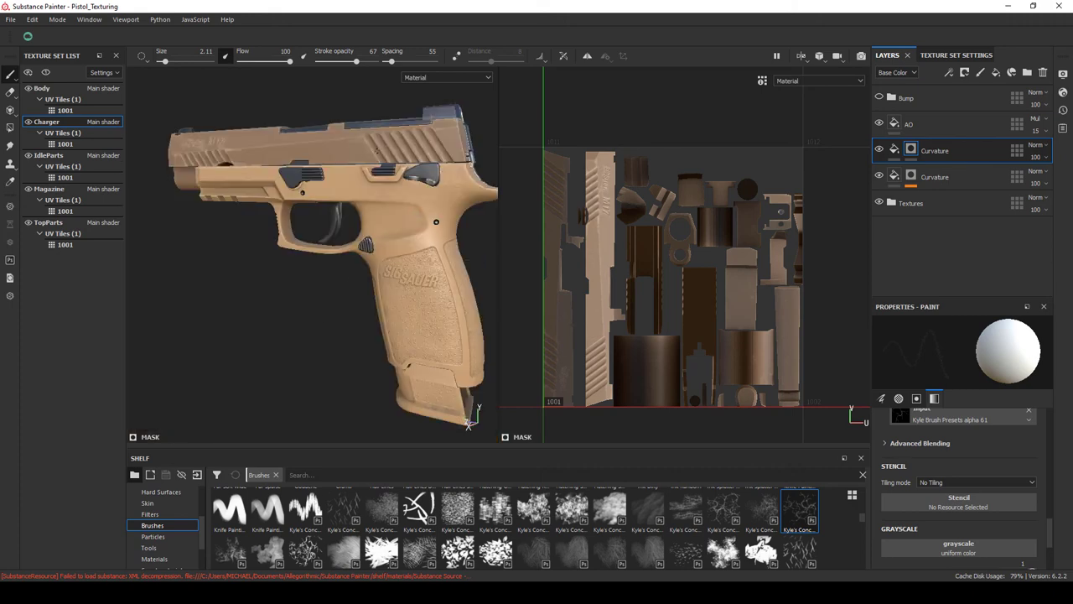
pyautogui.moveTo(336, 378); pyautogui.dragTo(351, 342)
pyautogui.moveTo(862, 515); pyautogui.dragTo(856, 533)
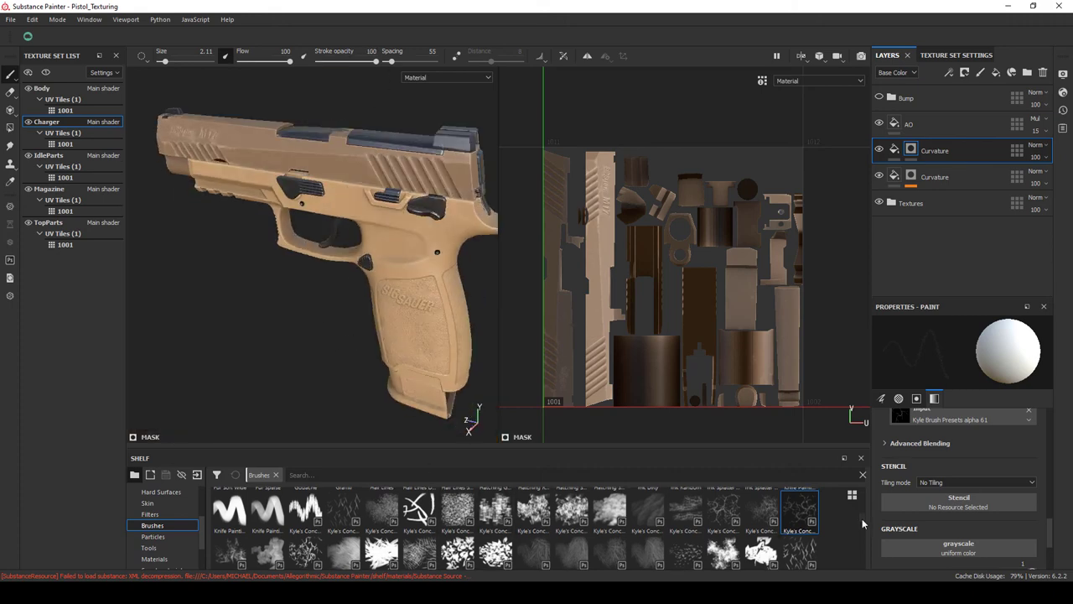
pyautogui.click(383, 543)
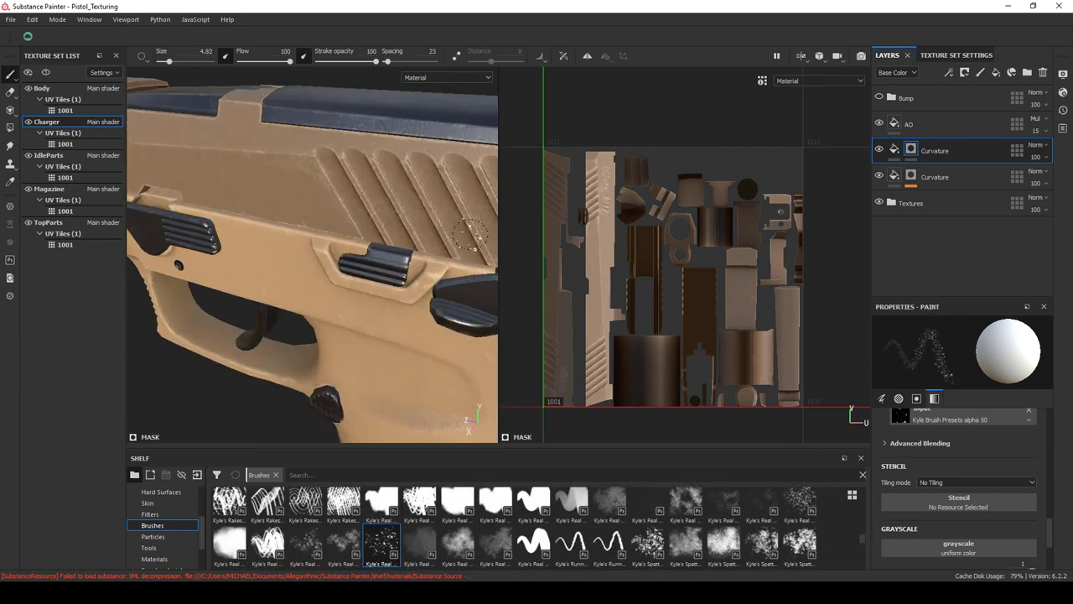
pyautogui.moveTo(521, 174); pyautogui.dragTo(347, 151)
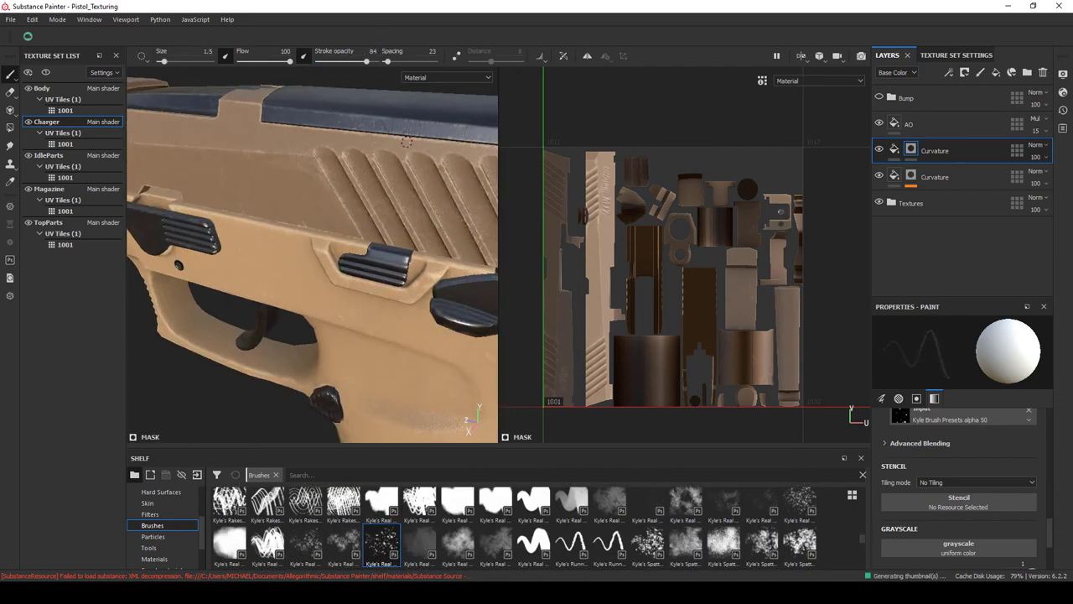
pyautogui.click(458, 537)
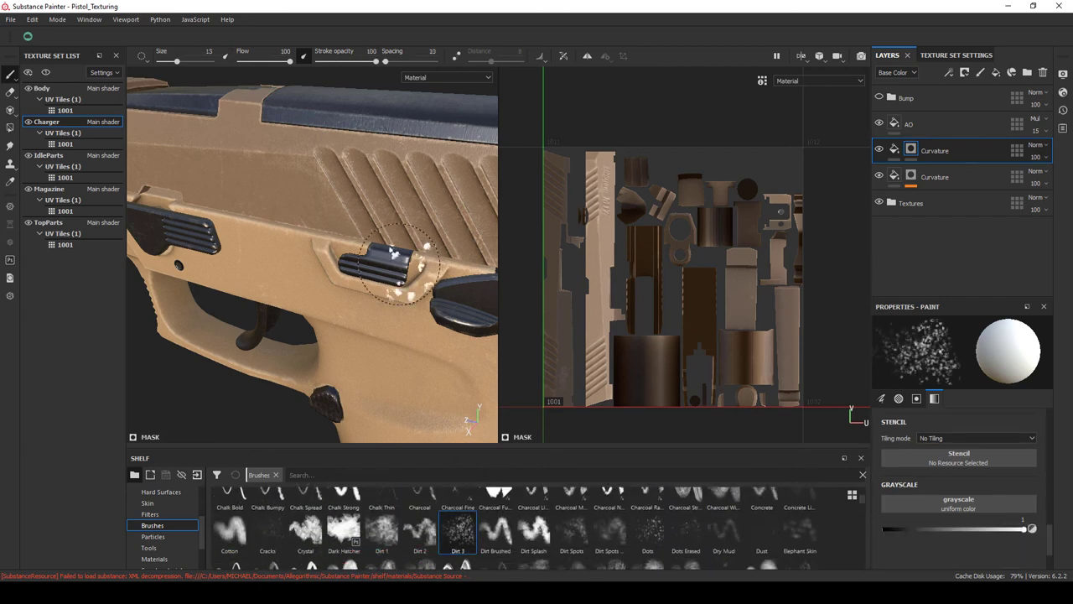
pyautogui.moveTo(394, 264); pyautogui.dragTo(352, 157)
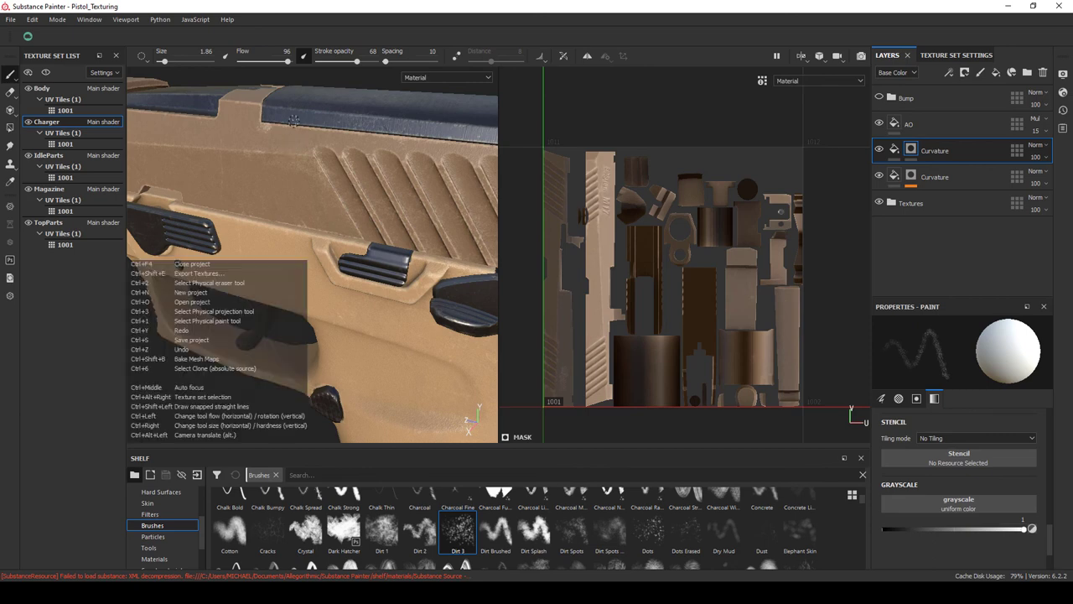
pyautogui.moveTo(294, 121); pyautogui.dragTo(254, 131)
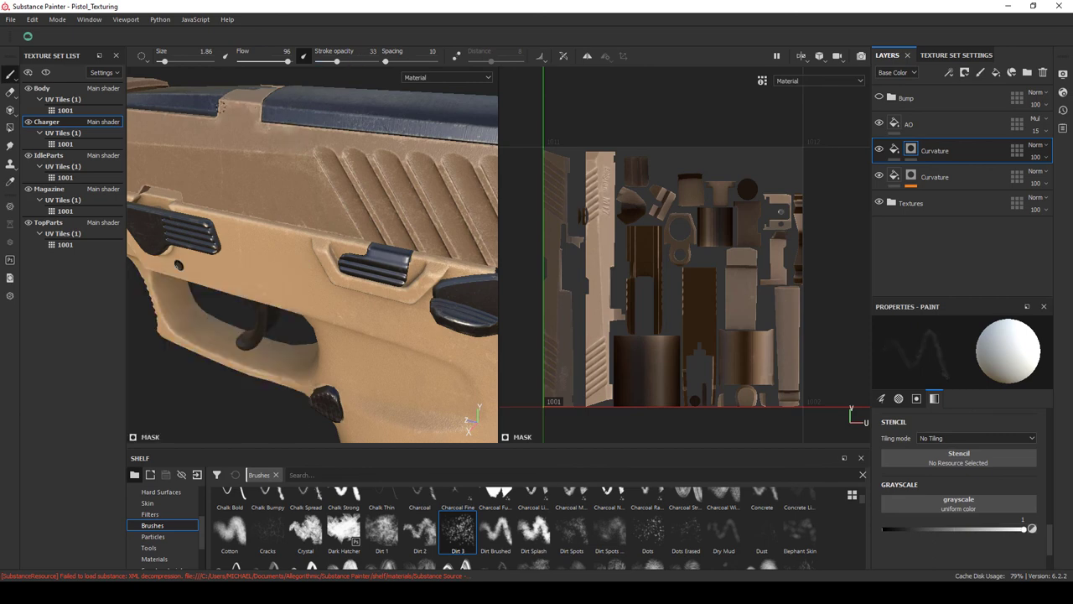
pyautogui.press('f')
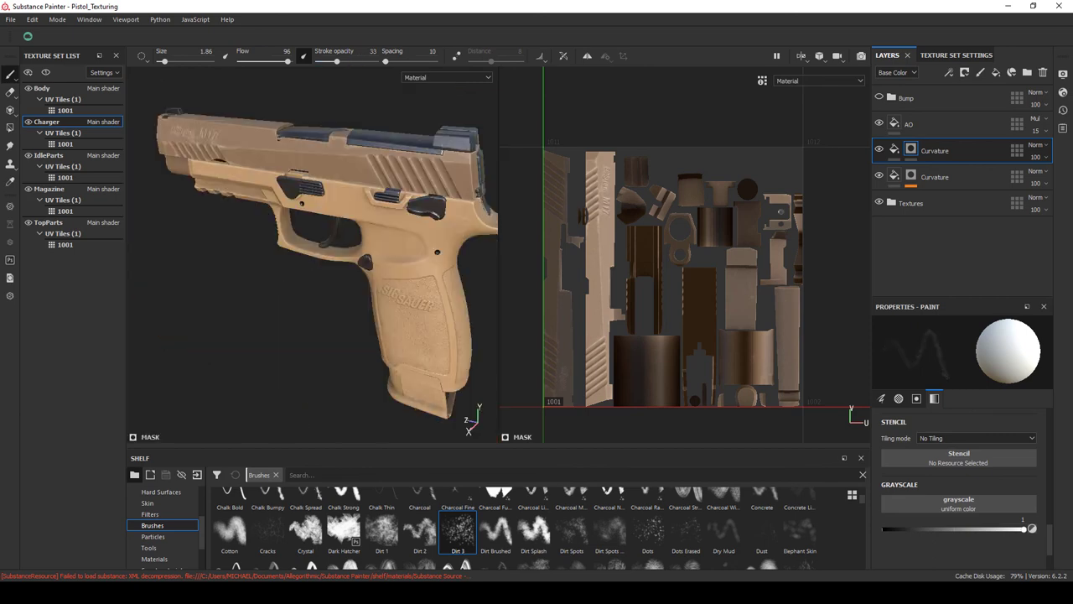
pyautogui.scroll(3)
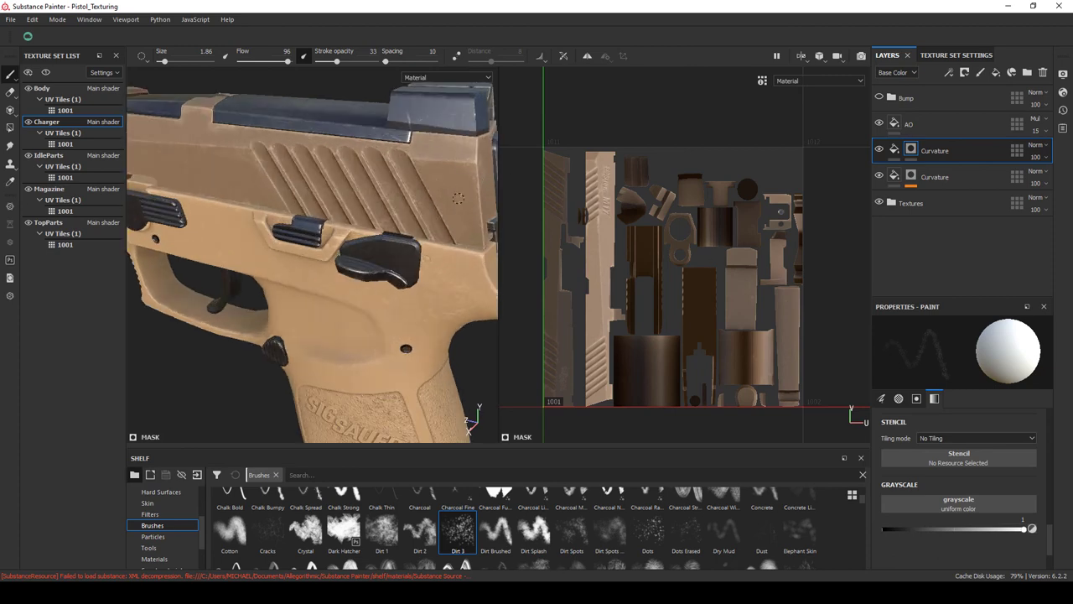
pyautogui.moveTo(340, 213); pyautogui.dragTo(307, 157)
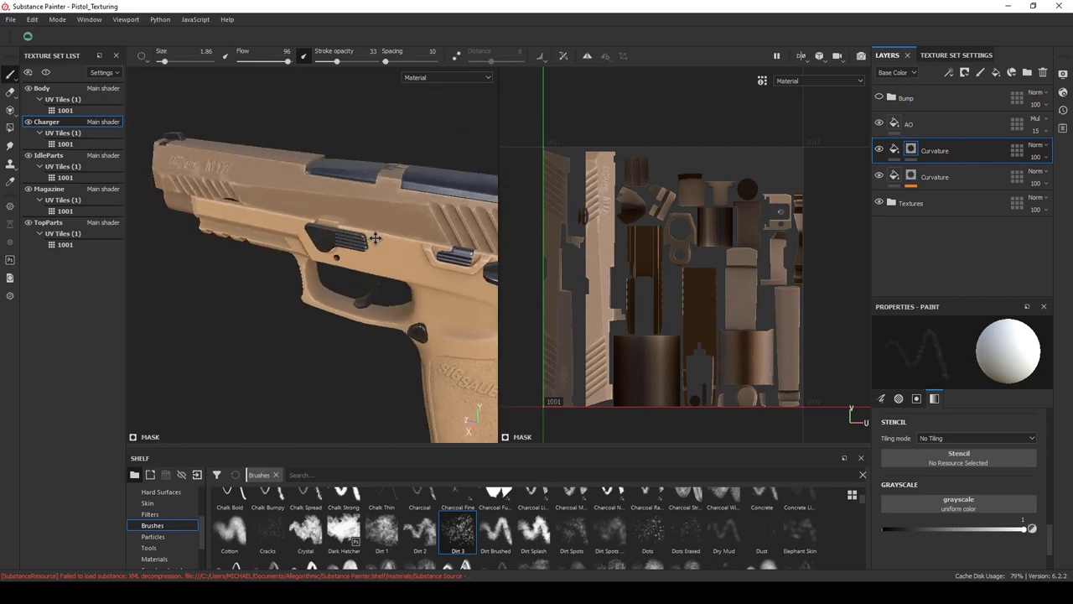
pyautogui.scroll(3)
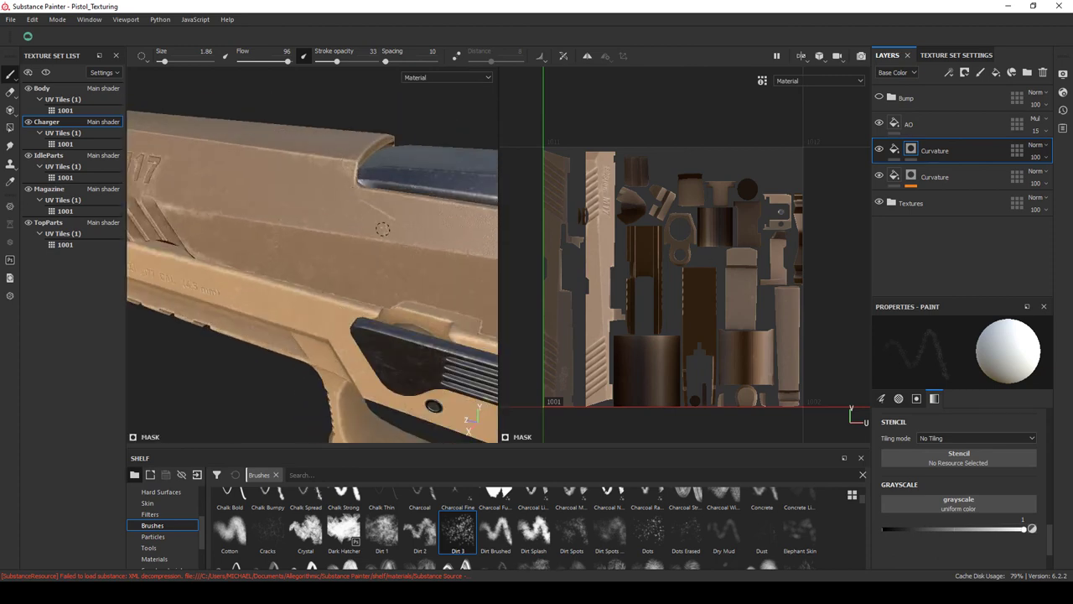
pyautogui.moveTo(382, 229); pyautogui.dragTo(267, 153)
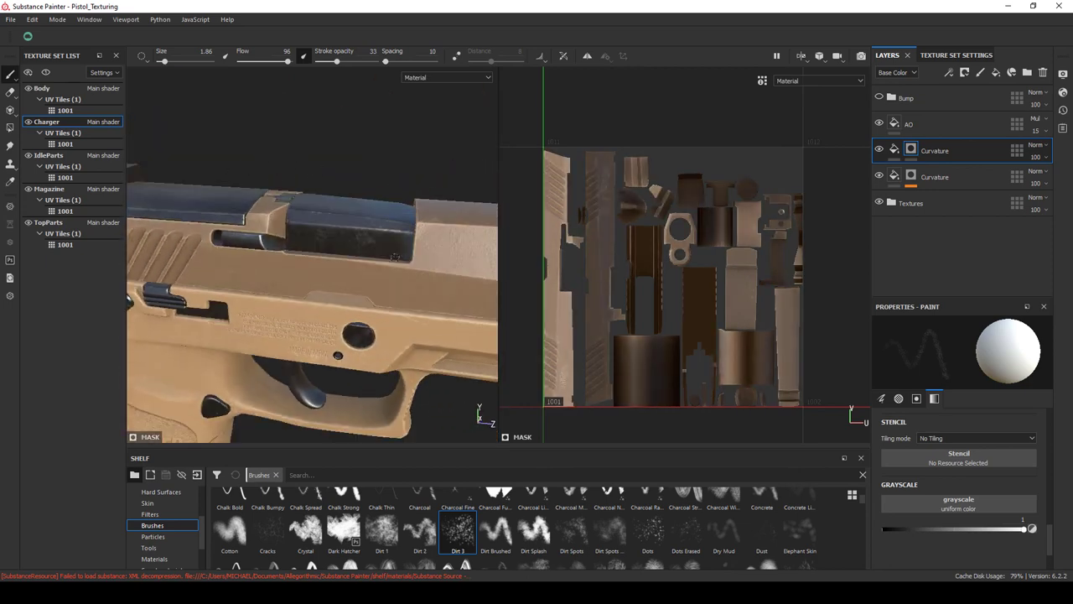
pyautogui.moveTo(204, 249); pyautogui.dragTo(191, 226)
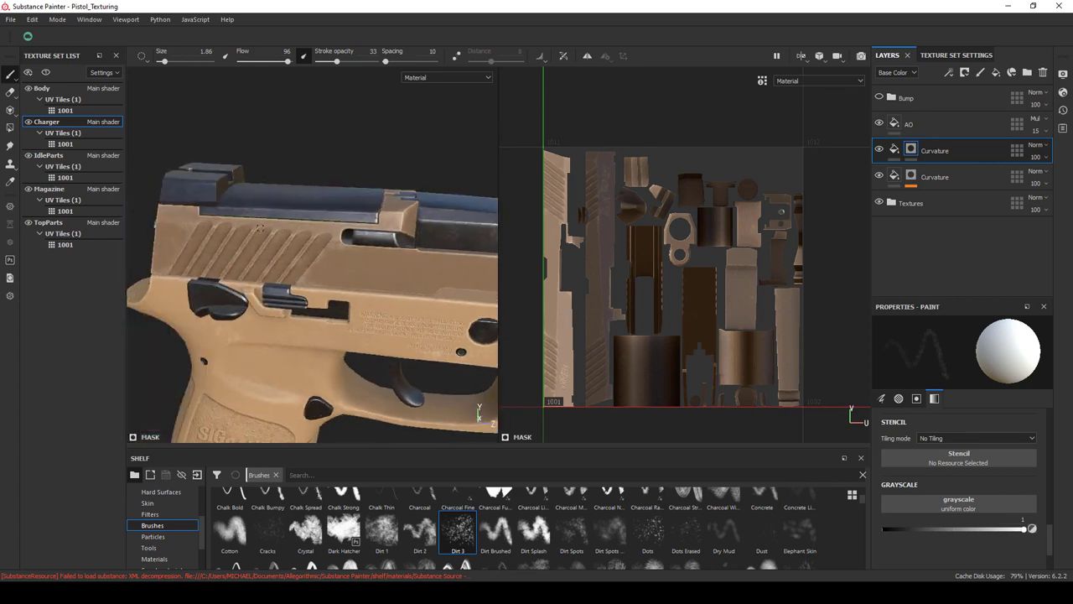
pyautogui.moveTo(401, 259); pyautogui.dragTo(240, 271)
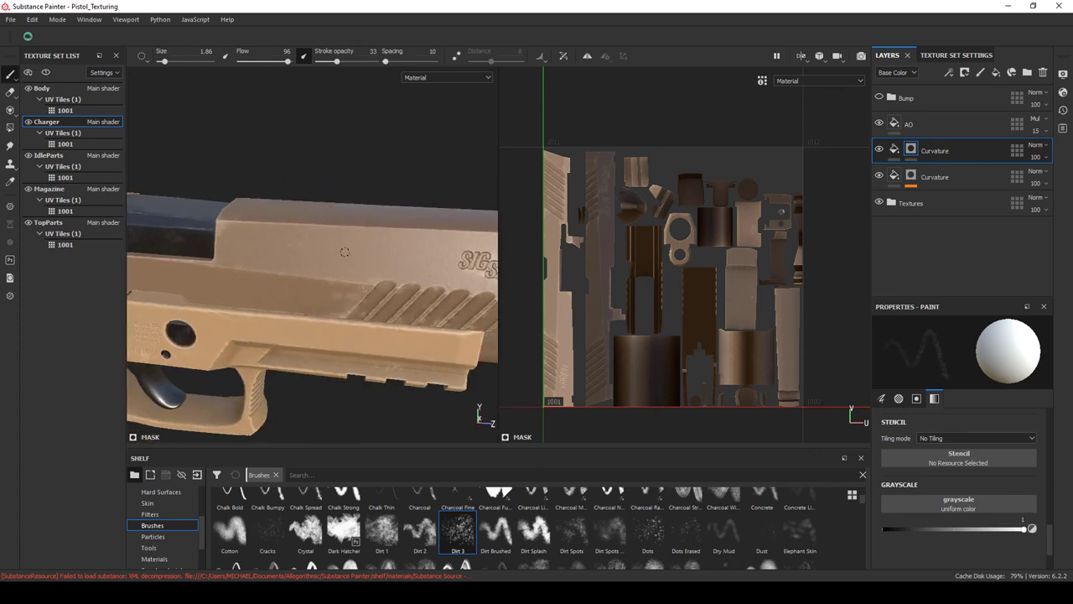
pyautogui.moveTo(345, 251); pyautogui.dragTo(312, 297)
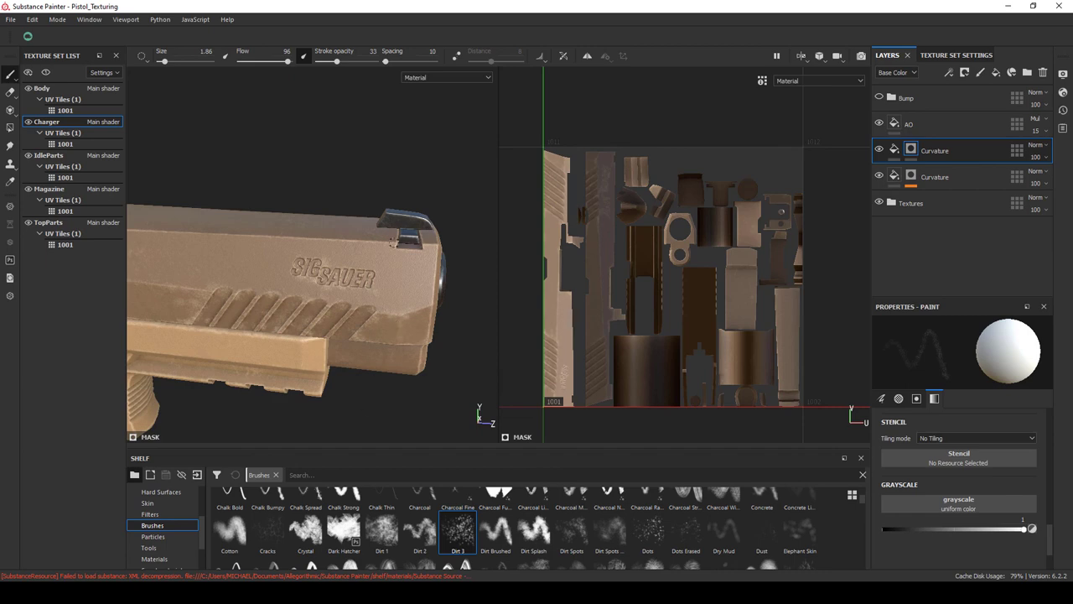
pyautogui.moveTo(482, 332); pyautogui.dragTo(268, 370)
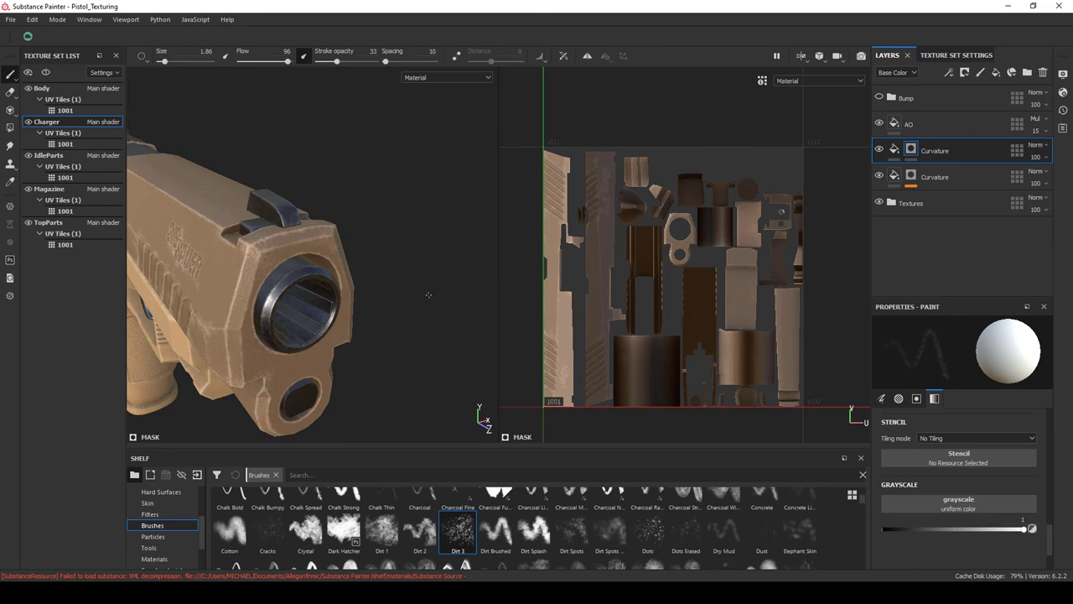
pyautogui.moveTo(429, 296); pyautogui.dragTo(379, 334)
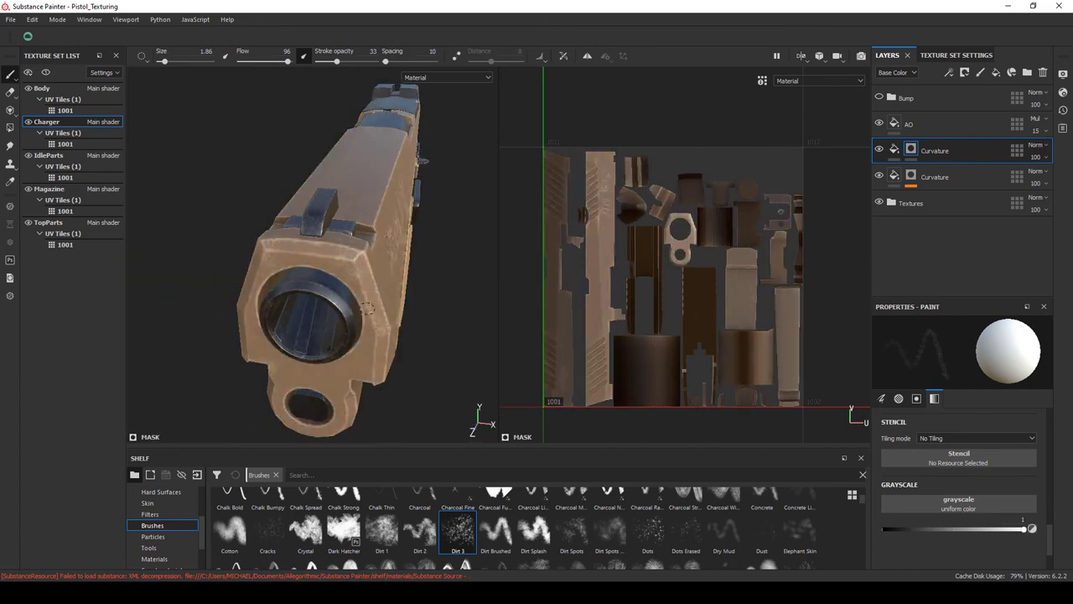
pyautogui.rightClick(367, 309)
pyautogui.moveTo(367, 309); pyautogui.dragTo(399, 265)
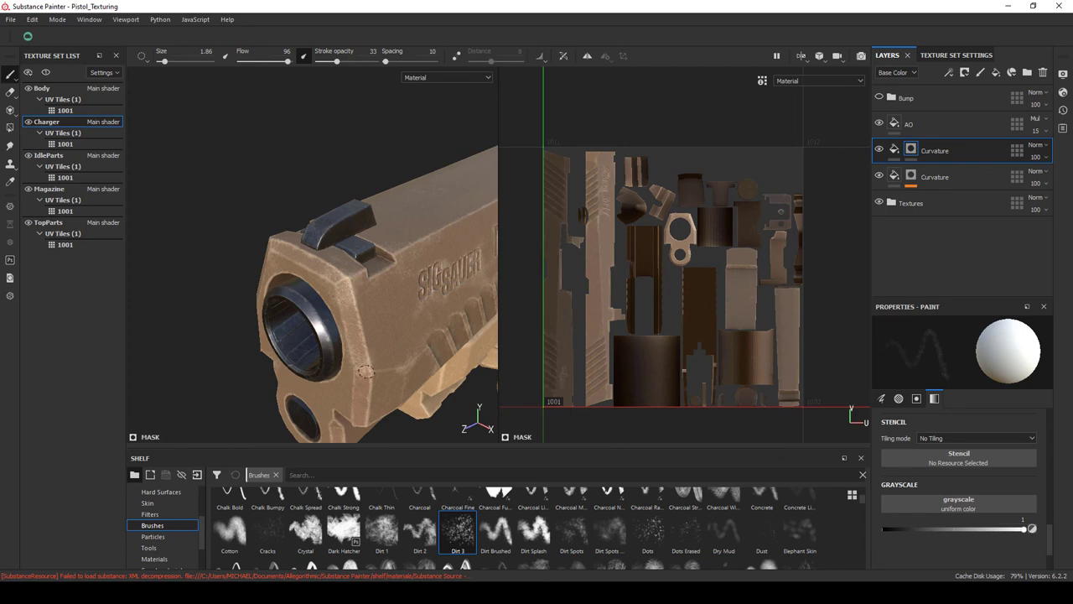
pyautogui.moveTo(328, 356); pyautogui.dragTo(243, 309)
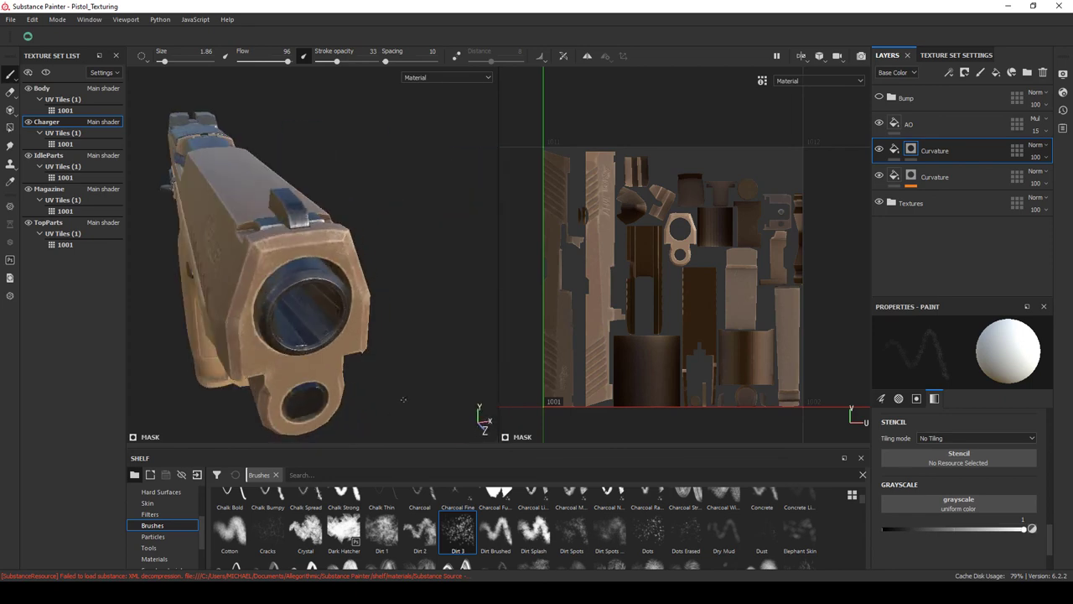
pyautogui.moveTo(404, 400); pyautogui.dragTo(383, 402)
pyautogui.scroll(-3)
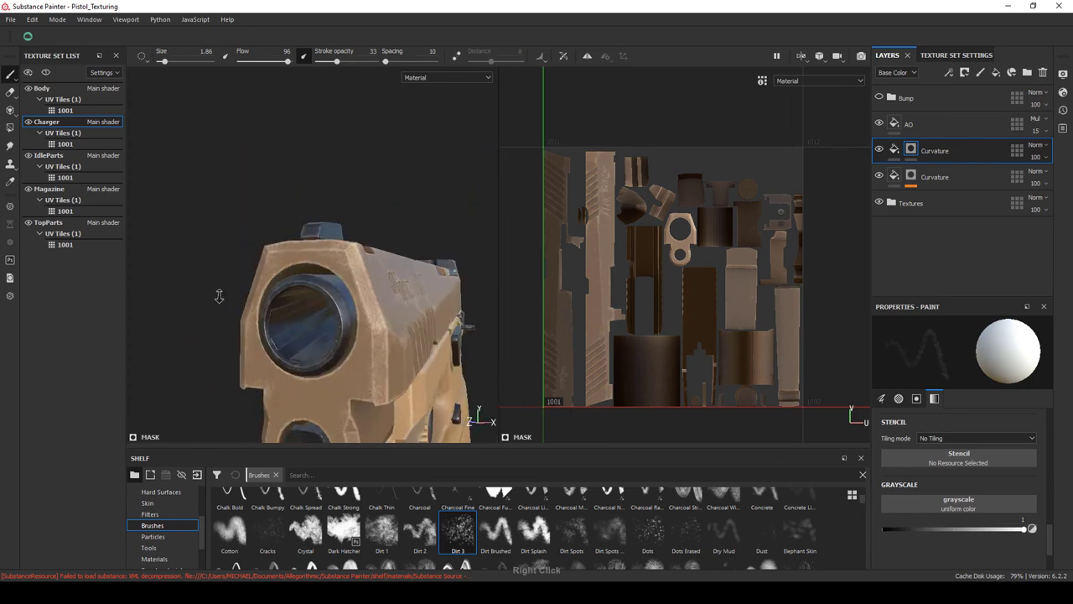
pyautogui.moveTo(215, 297); pyautogui.dragTo(210, 300)
pyautogui.rightClick(210, 299)
pyautogui.moveTo(230, 348); pyautogui.dragTo(364, 358)
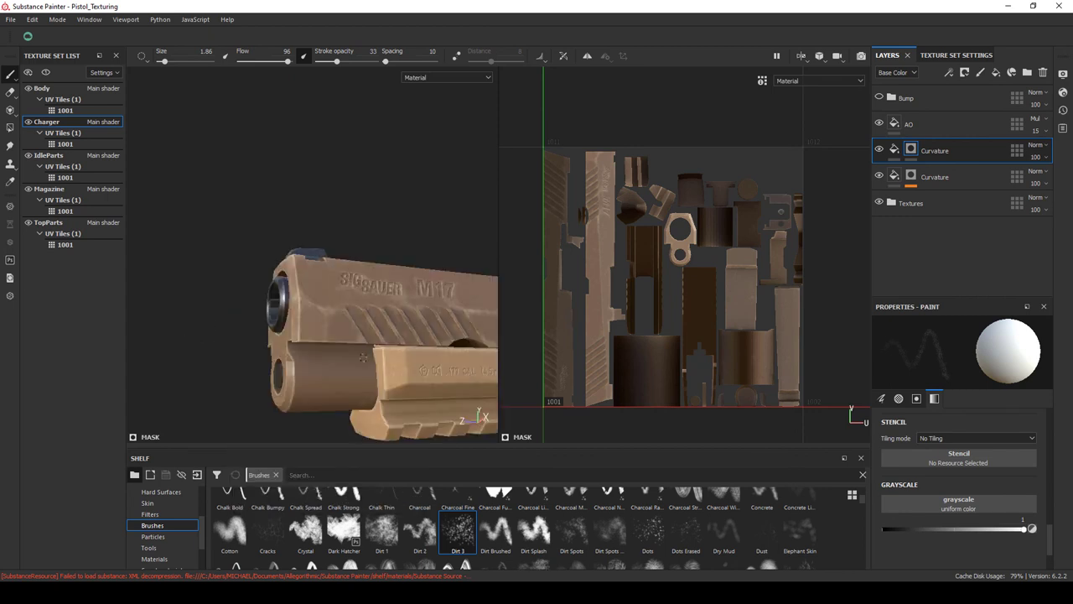
pyautogui.scroll(-3)
pyautogui.scroll(3)
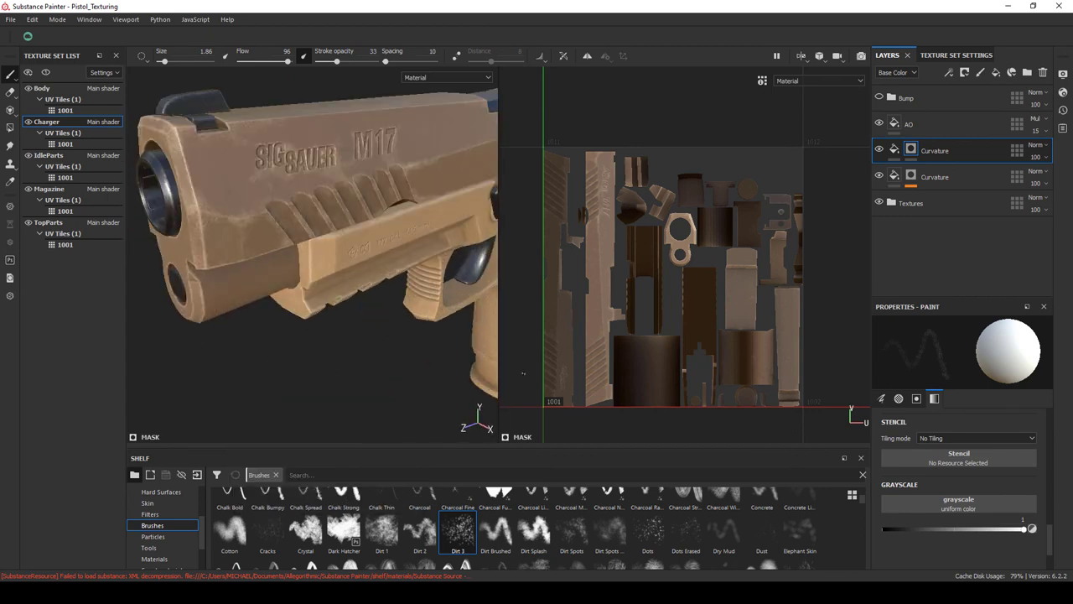
pyautogui.moveTo(239, 349); pyautogui.dragTo(352, 294)
# Rename the upper Curvature layer to CurvatureAddDirts.
pyautogui.doubleClick(938, 151)
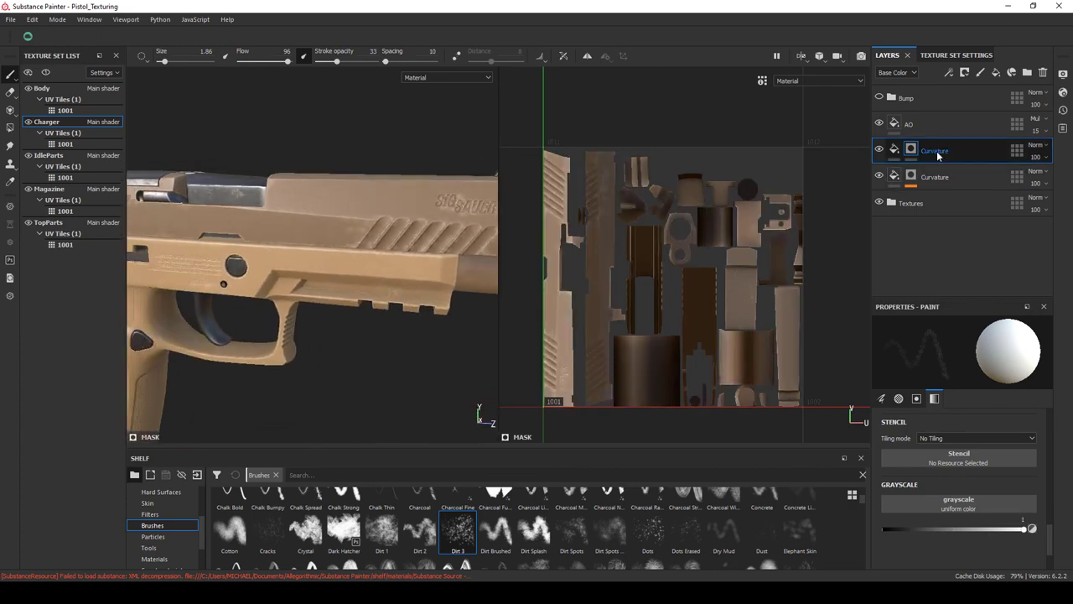
pyautogui.press('Return')
pyautogui.moveTo(156, 277); pyautogui.dragTo(358, 281)
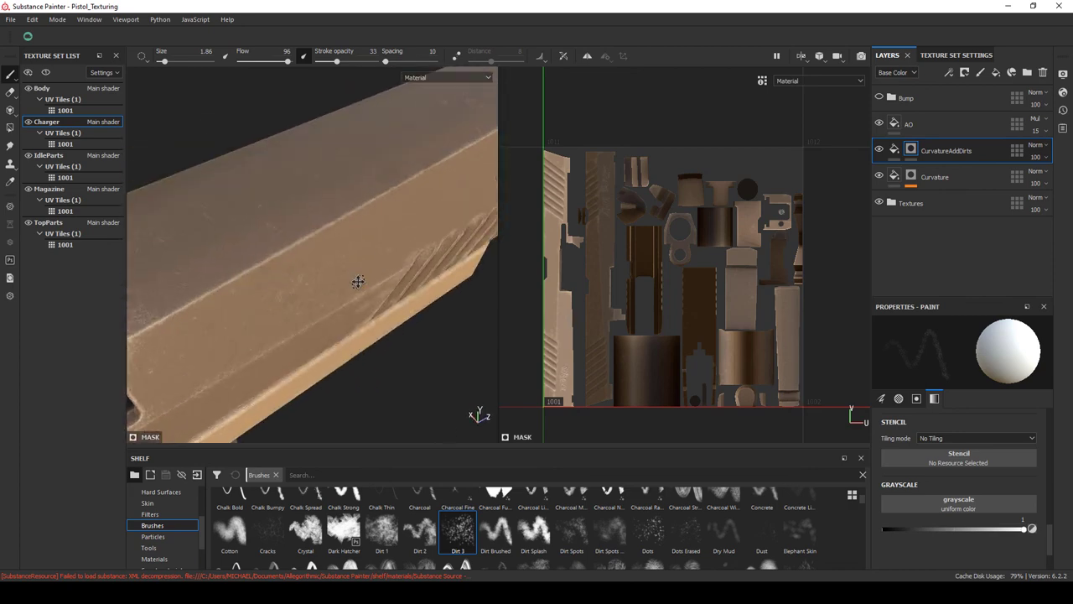
# Switch to the Dirt 1 brush at stroke opacity 17 and size 0.69.
pyautogui.click(382, 528)
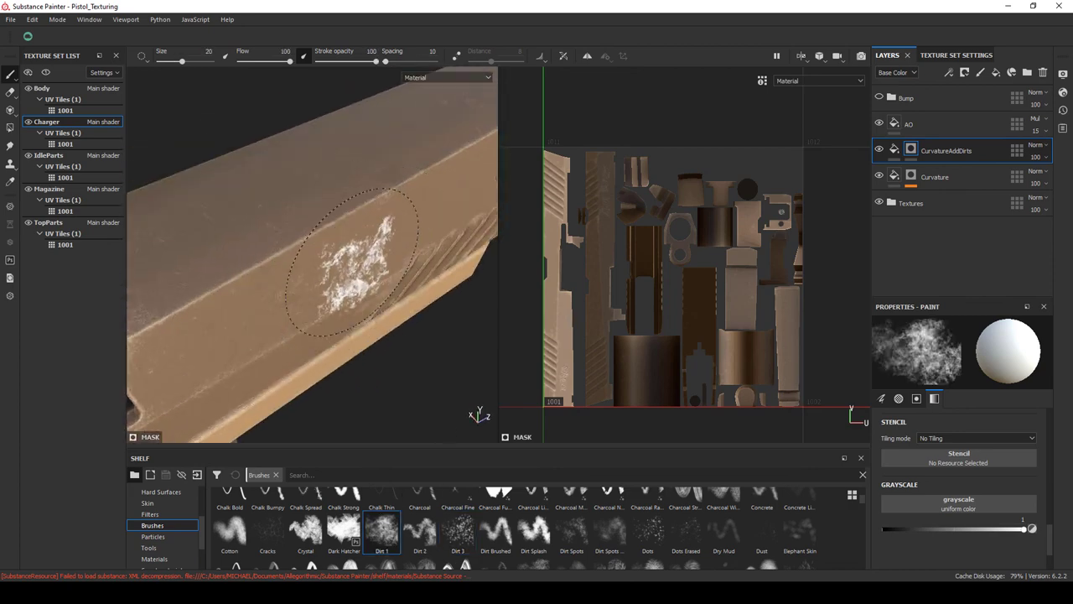
pyautogui.moveTo(376, 61); pyautogui.dragTo(324, 62)
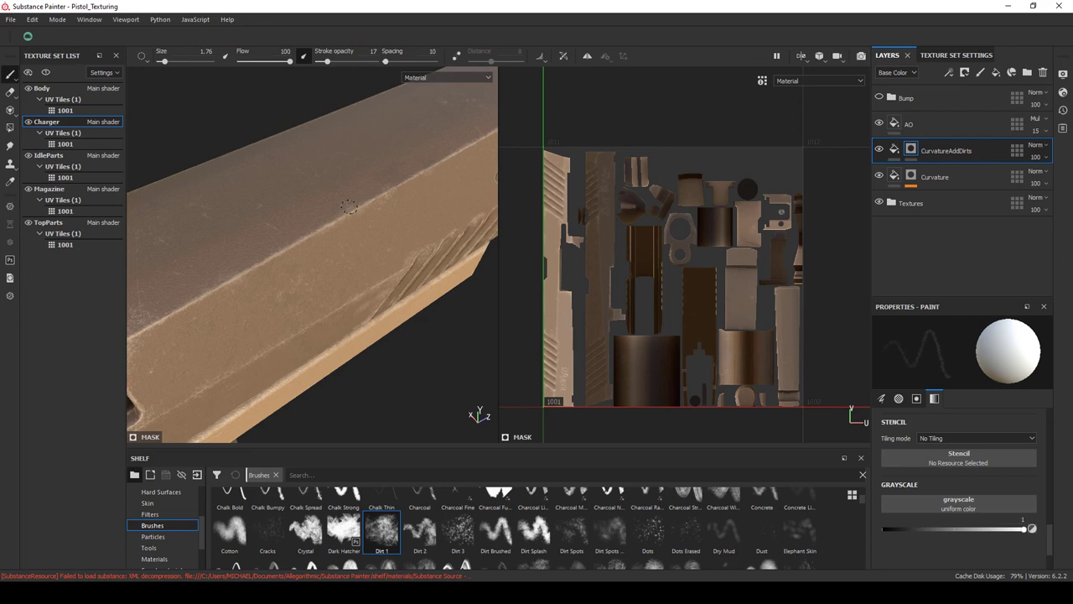
pyautogui.press('[')
pyautogui.press('[')
pyautogui.press('[')
pyautogui.press('f')
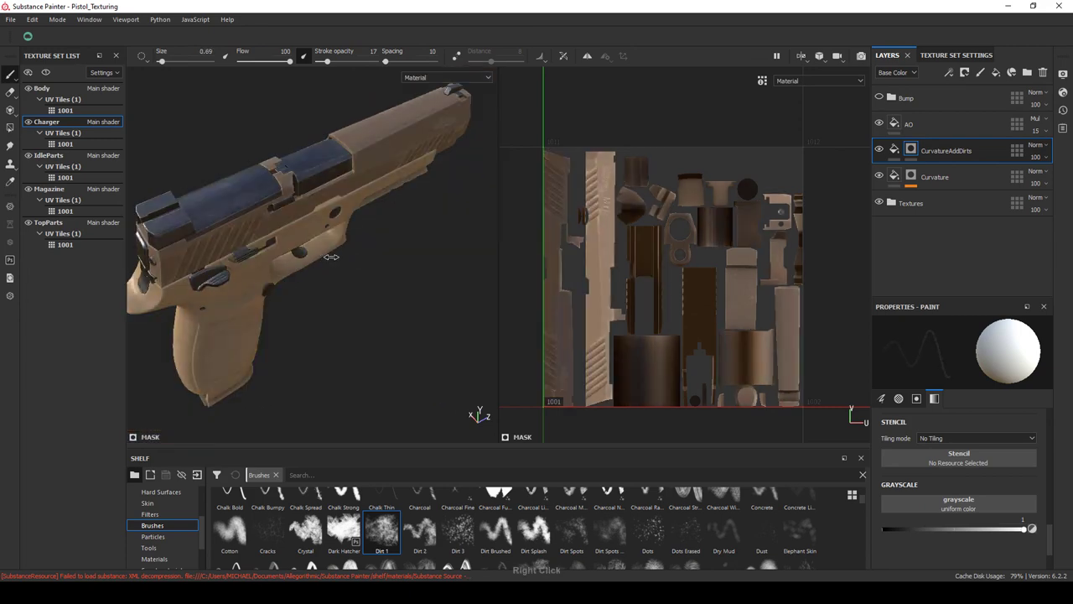
pyautogui.moveTo(258, 267); pyautogui.dragTo(366, 306)
pyautogui.scroll(3)
pyautogui.scroll(3)
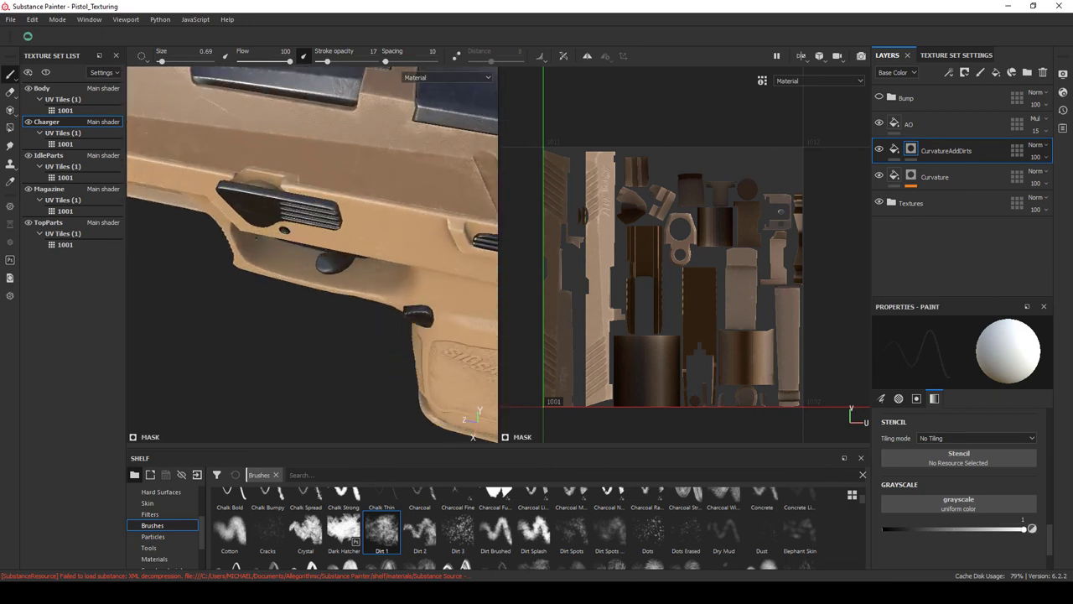
pyautogui.scroll(3)
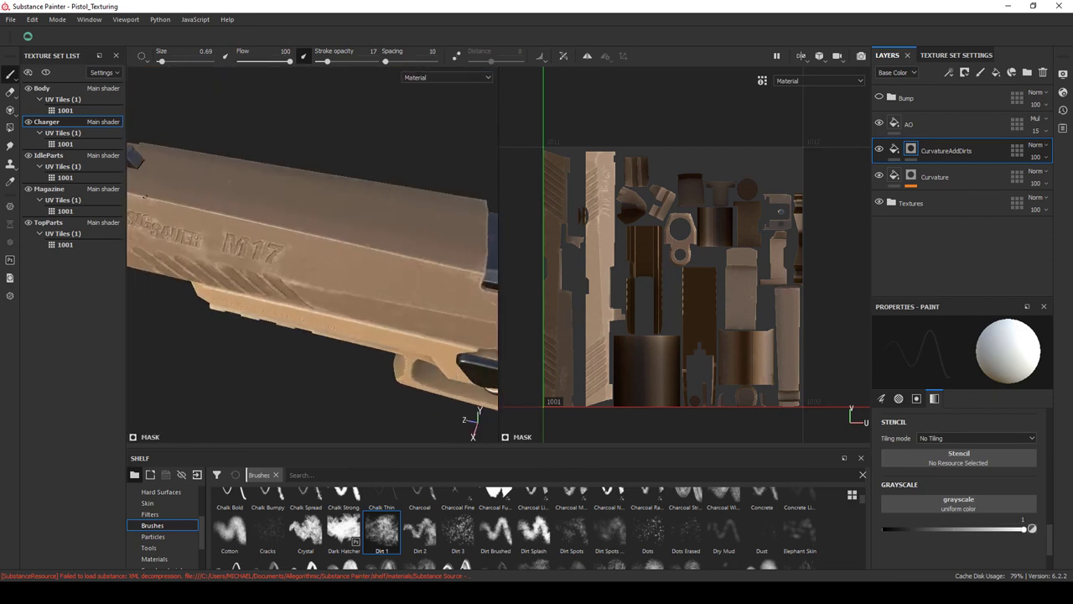
# Lower the CurvatureAddDirts layer opacity to 68 and review the whole pistol.
pyautogui.moveTo(267, 238); pyautogui.dragTo(243, 221)
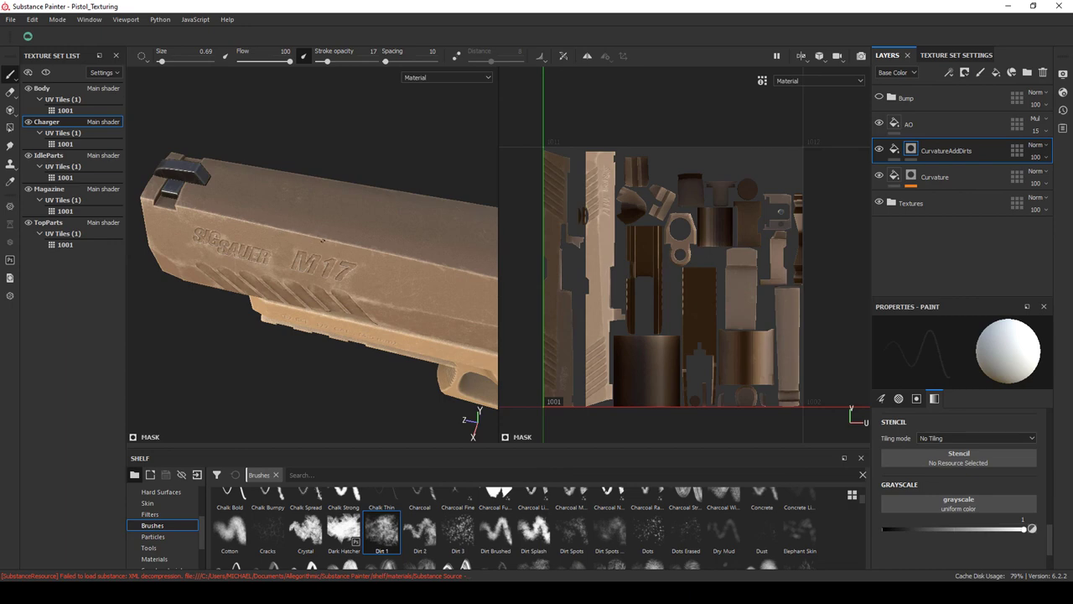
pyautogui.moveTo(310, 251); pyautogui.dragTo(318, 248)
pyautogui.scroll(-3)
pyautogui.scroll(3)
pyautogui.scroll(3)
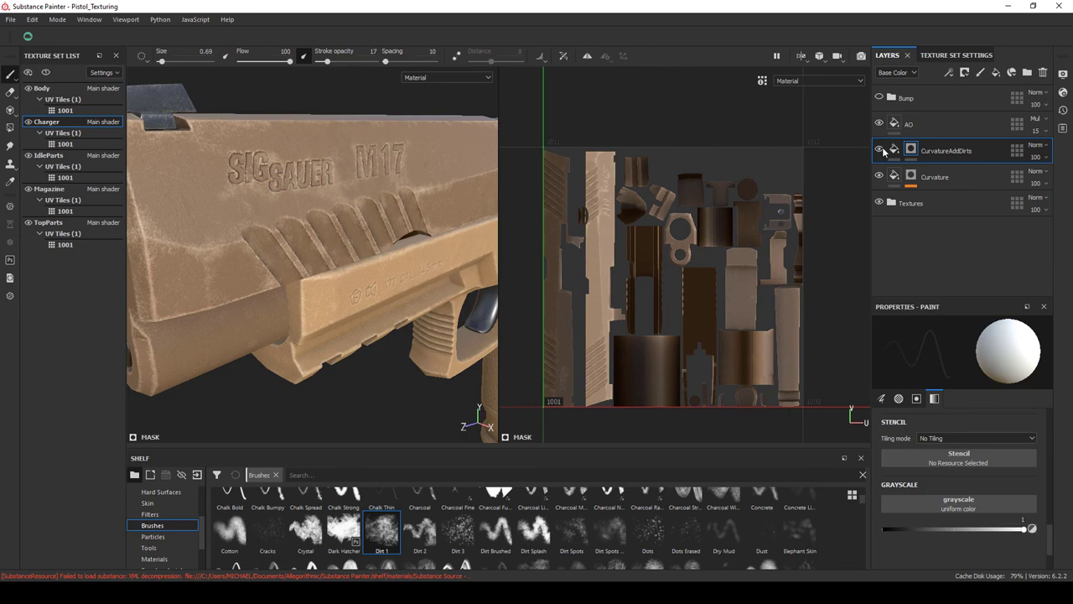
pyautogui.moveTo(1037, 157); pyautogui.dragTo(1028, 173)
pyautogui.scroll(-3)
pyautogui.moveTo(285, 269); pyautogui.dragTo(362, 301)
pyautogui.scroll(3)
pyautogui.scroll(-3)
pyautogui.scroll(3)
pyautogui.scroll(3)
pyautogui.scroll(-3)
pyautogui.scroll(-3)
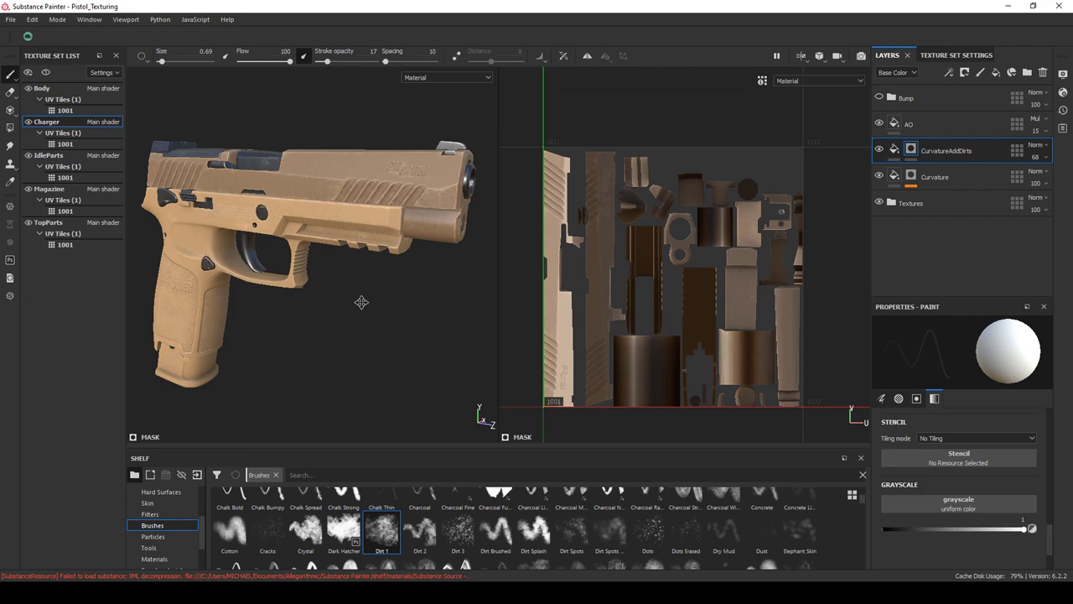
# Switch to the Body texture set, unhide the other pistol parts, and frame the whole pistol.
pyautogui.moveTo(348, 301); pyautogui.dragTo(321, 317)
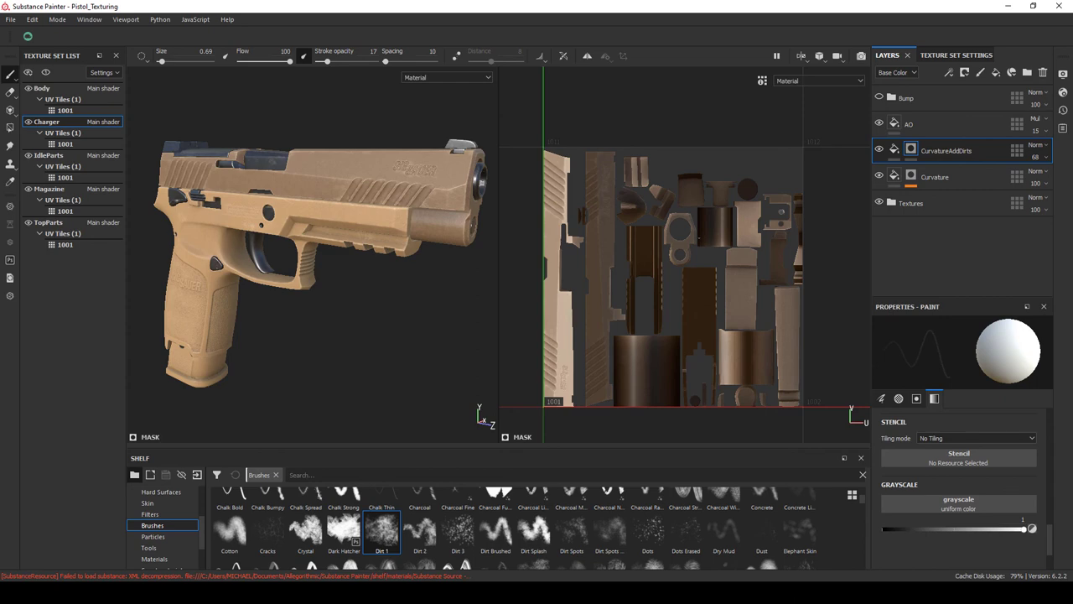
pyautogui.click(42, 88)
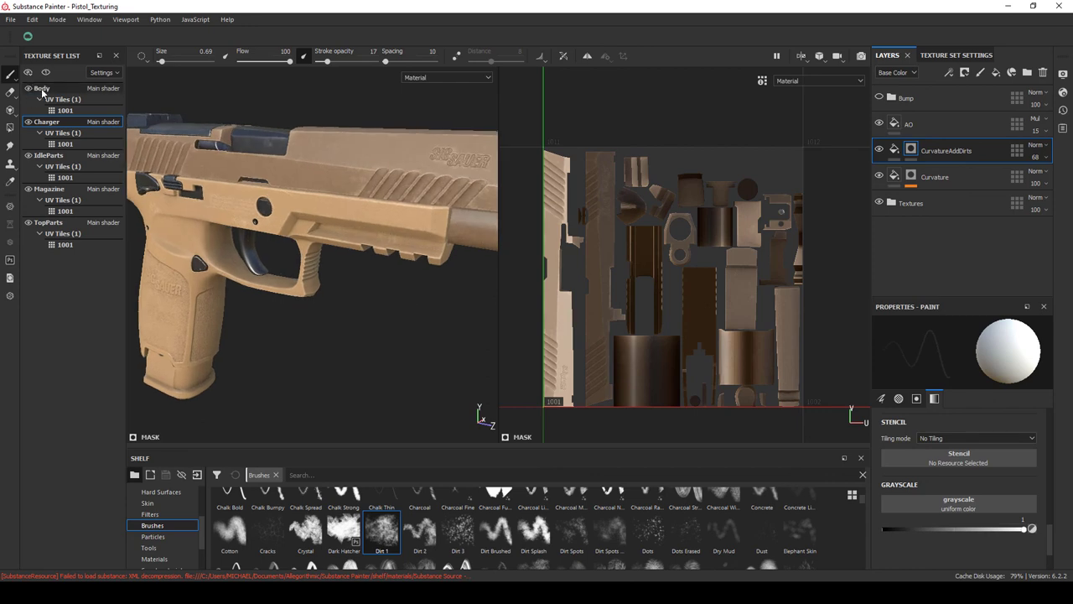
pyautogui.moveTo(460, 290); pyautogui.dragTo(410, 378)
pyautogui.click(45, 72)
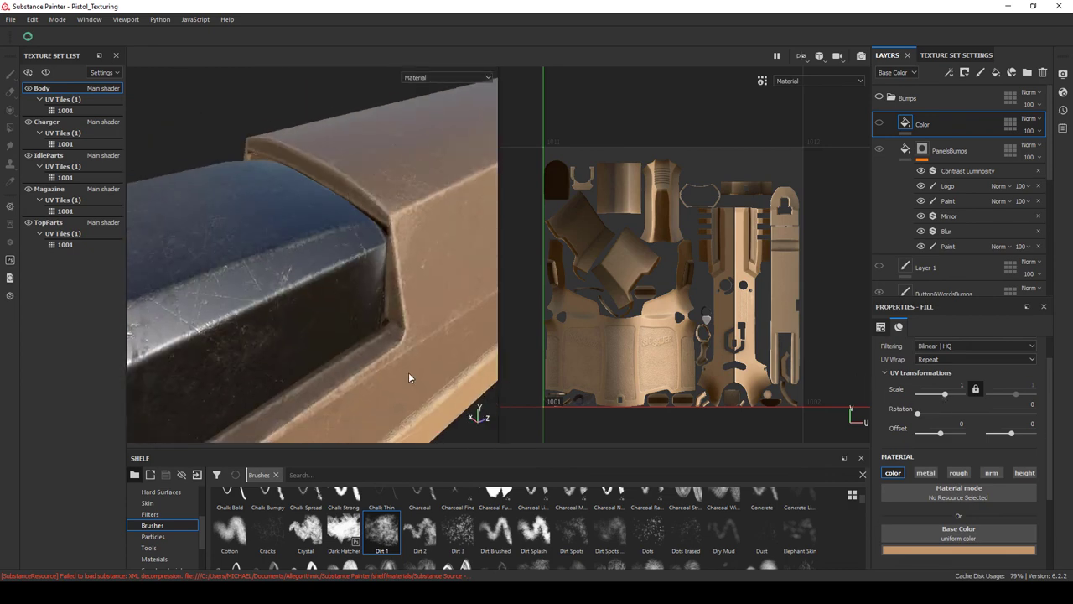
pyautogui.press('f')
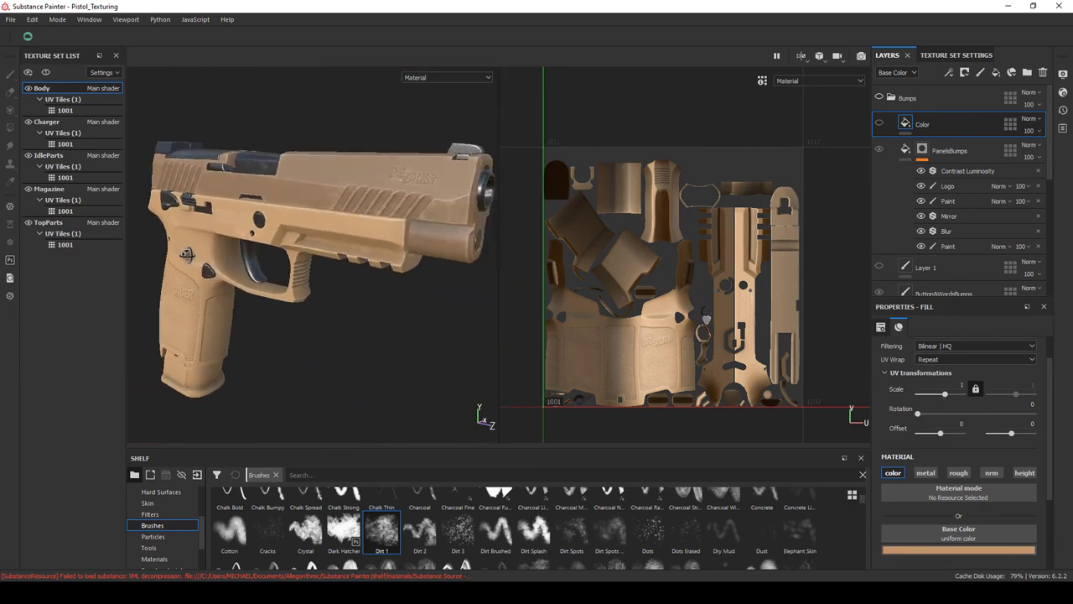
pyautogui.moveTo(186, 253); pyautogui.dragTo(227, 263)
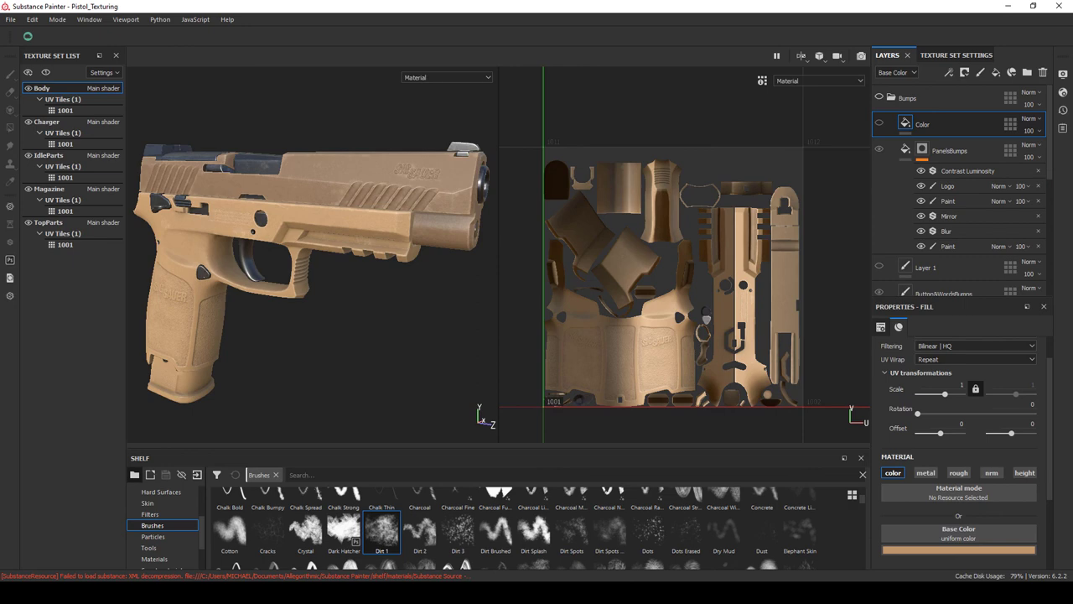
# In IdleParts, search shelf materials for 'metal' and add Aluminium Brushed Finish as a fill layer.
pyautogui.click(49, 155)
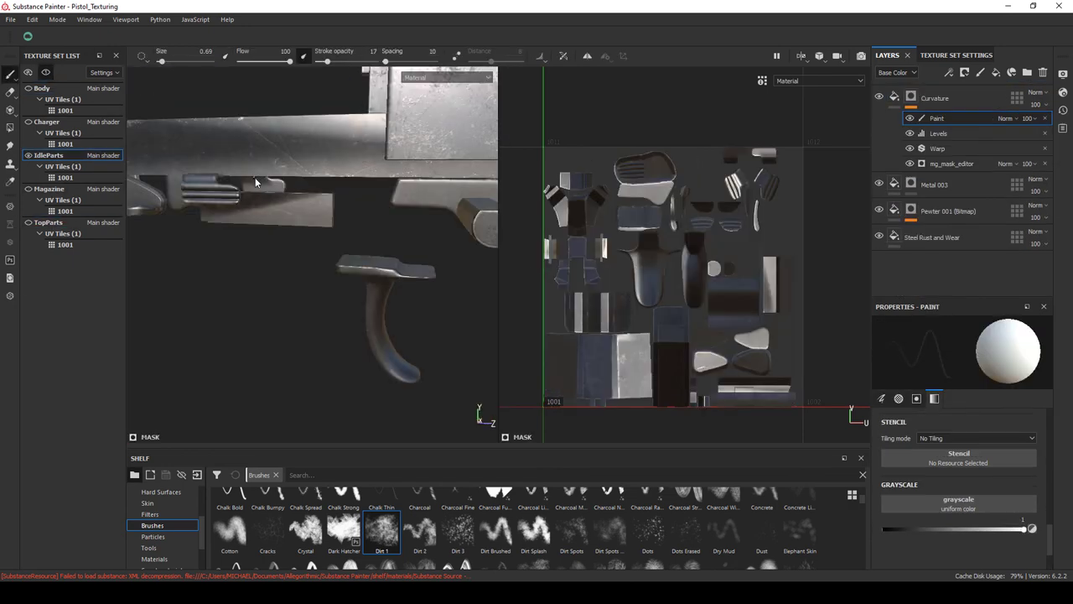
pyautogui.click(935, 98)
pyautogui.scroll(-3)
pyautogui.click(154, 547)
pyautogui.click(400, 475)
pyautogui.write('m')
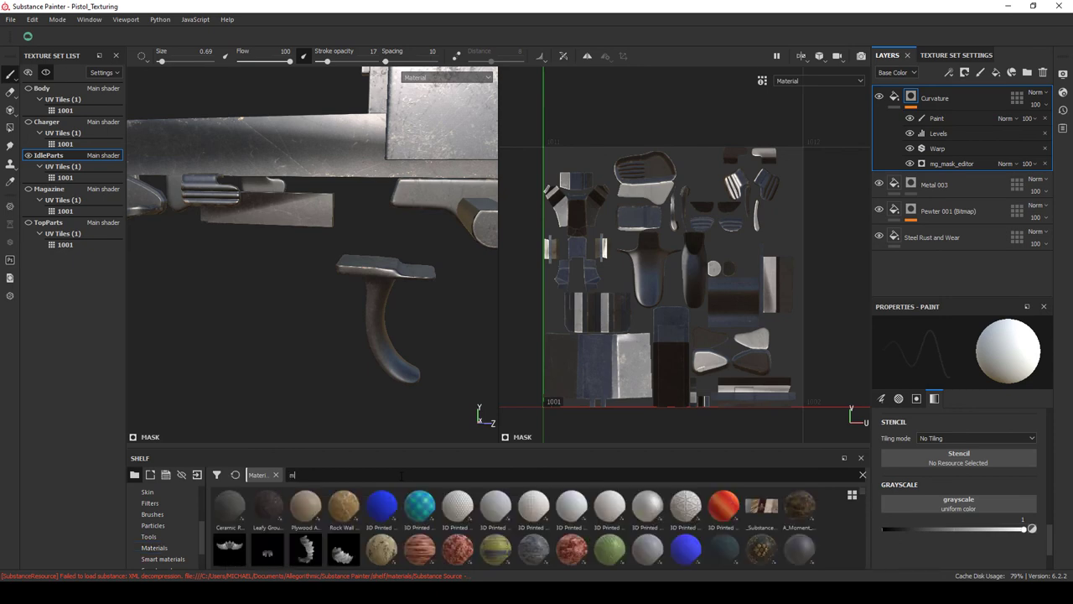
pyautogui.write('etal')
pyautogui.moveTo(610, 506); pyautogui.dragTo(937, 109)
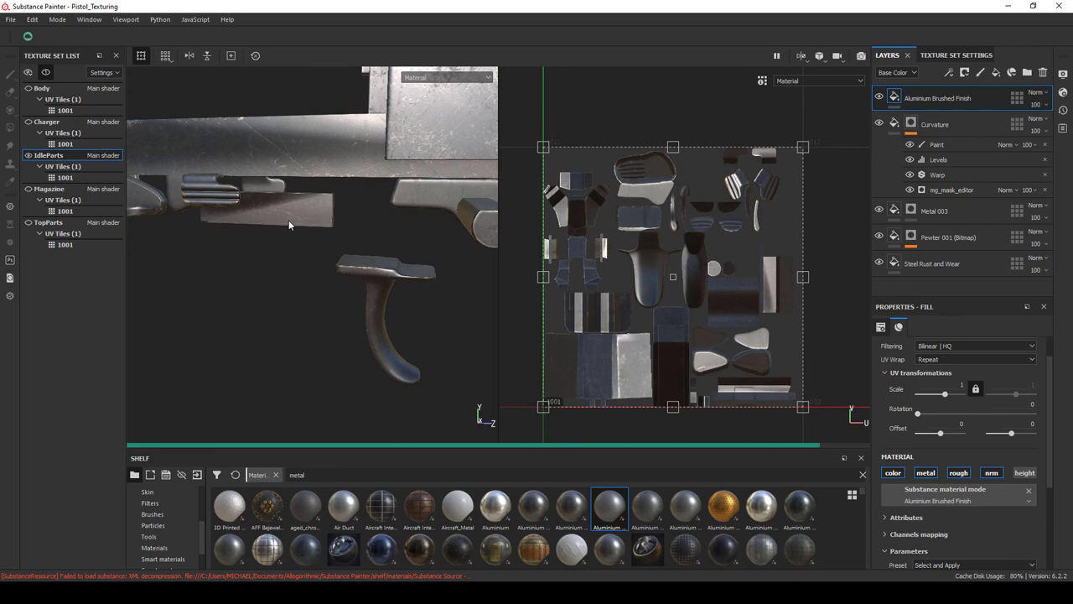
# Switch the aluminium fill's projection to Tri-planar at scale 0.5.
pyautogui.scroll(3)
pyautogui.scroll(3)
pyautogui.scroll(3)
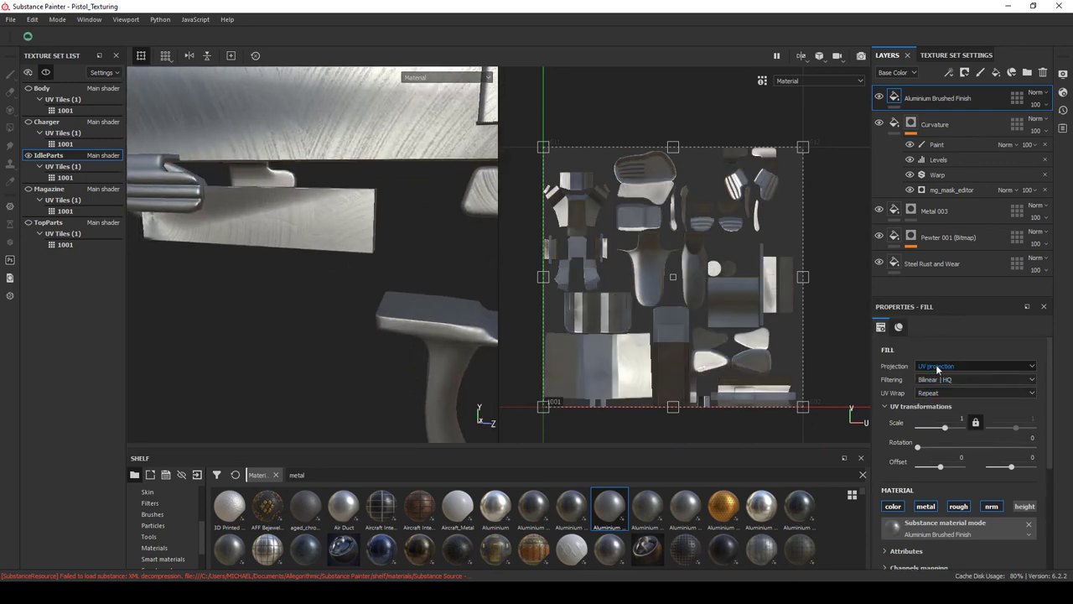
pyautogui.scroll(-3)
pyautogui.click(886, 480)
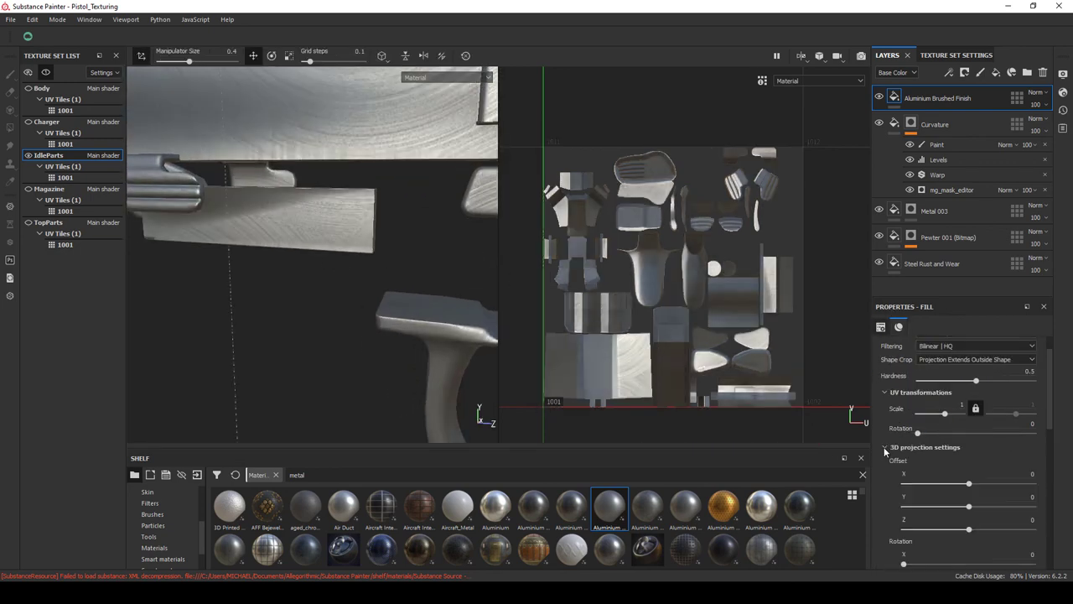
pyautogui.scroll(-3)
pyautogui.moveTo(969, 429); pyautogui.dragTo(960, 439)
pyautogui.scroll(3)
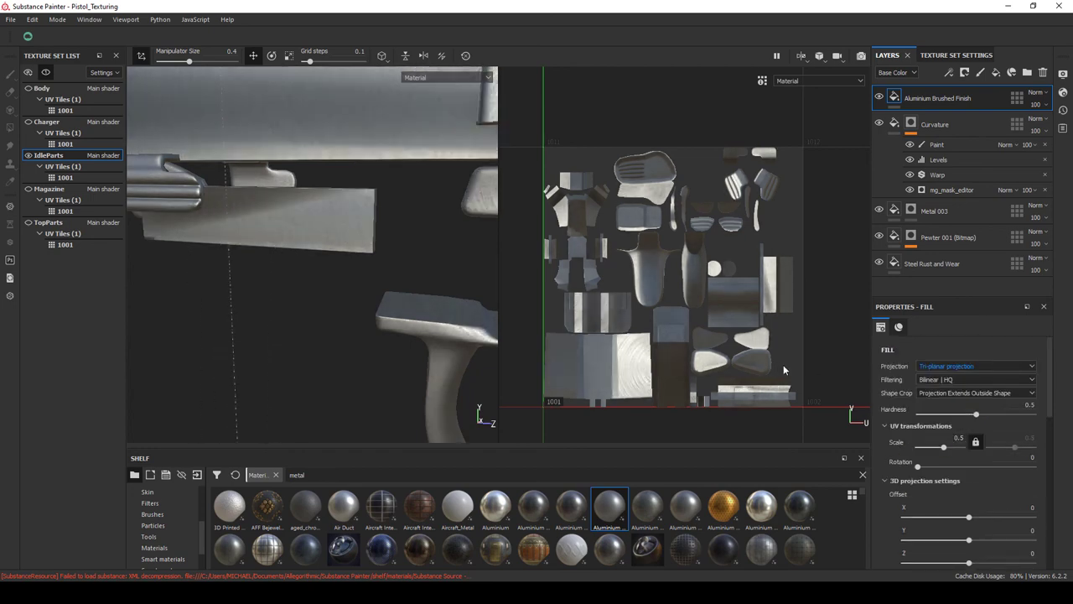
# Add a black mask to the aluminium layer and reveal it on a clicked mesh piece.
pyautogui.rightClick(940, 98)
pyautogui.click(964, 107)
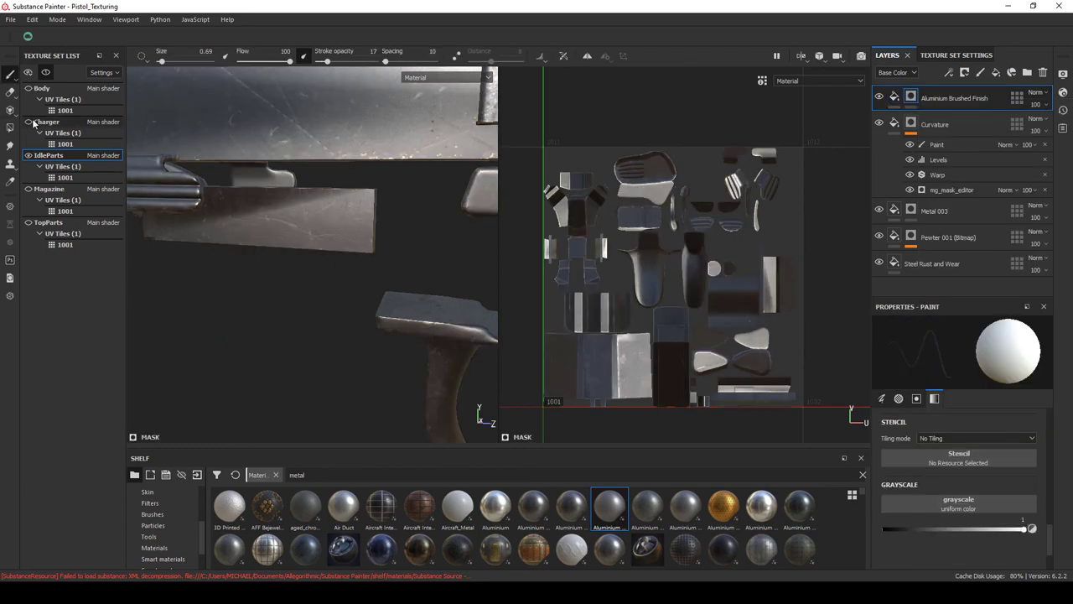
pyautogui.click(10, 128)
pyautogui.click(308, 234)
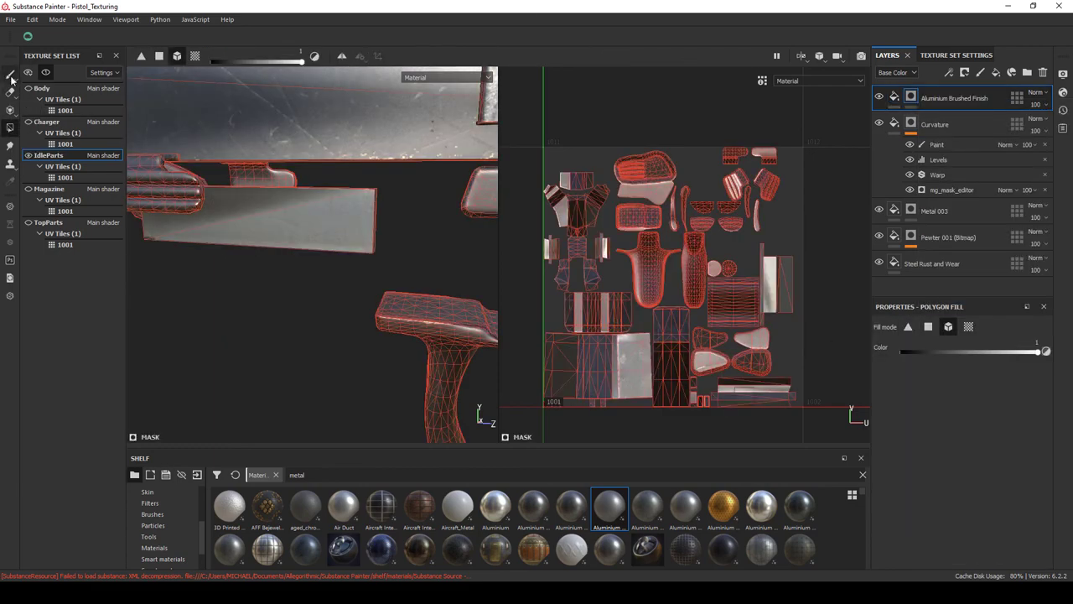
pyautogui.press('1')
pyautogui.moveTo(294, 288); pyautogui.dragTo(206, 277)
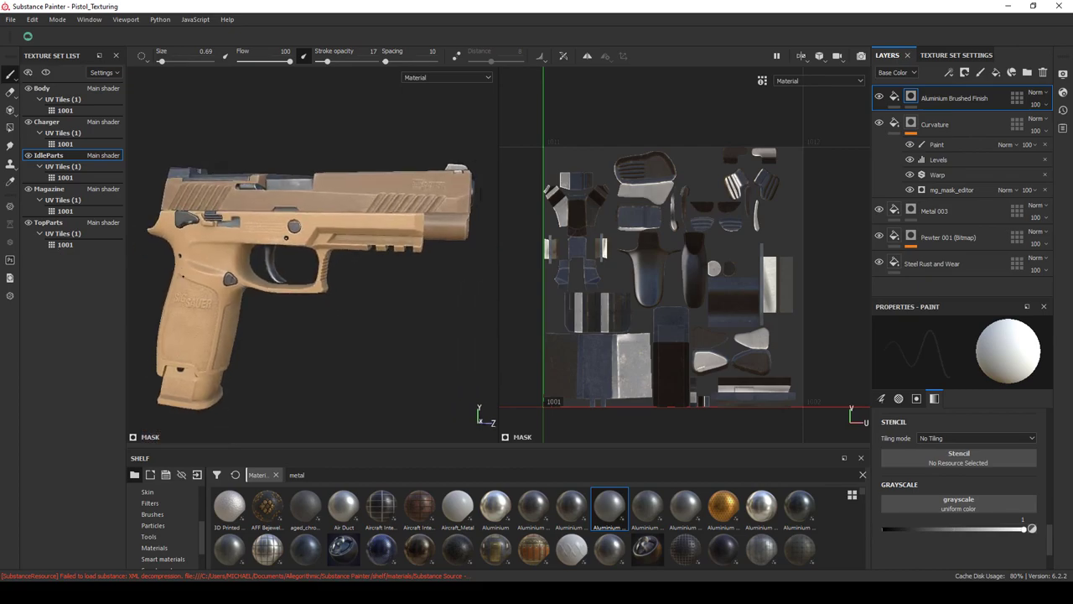